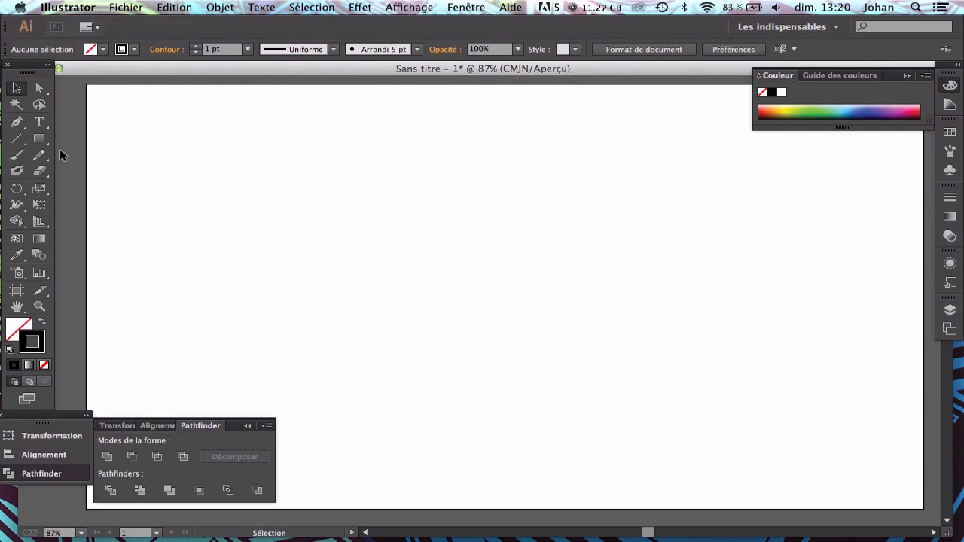
Try writing "hello" as one continuous freehand Paintbrush stroke across the artboard, and undo it.
left_click(12, 156)
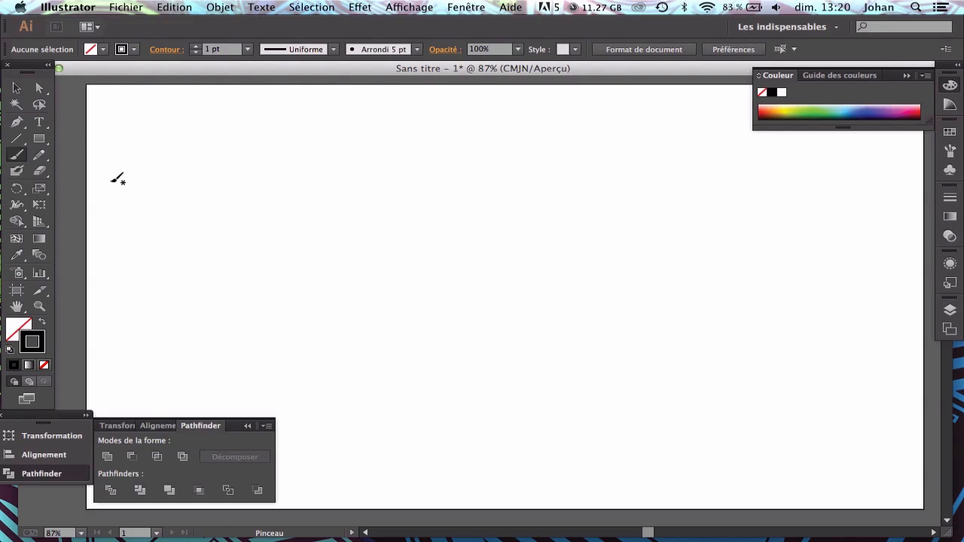
mouse_move(71, 207)
left_mouse_down()
mouse_move(286, 371)
mouse_move(342, 450)
mouse_move(379, 407)
mouse_move(554, 456)
mouse_move(544, 213)
mouse_move(635, 346)
mouse_move(818, 211)
left_mouse_up()
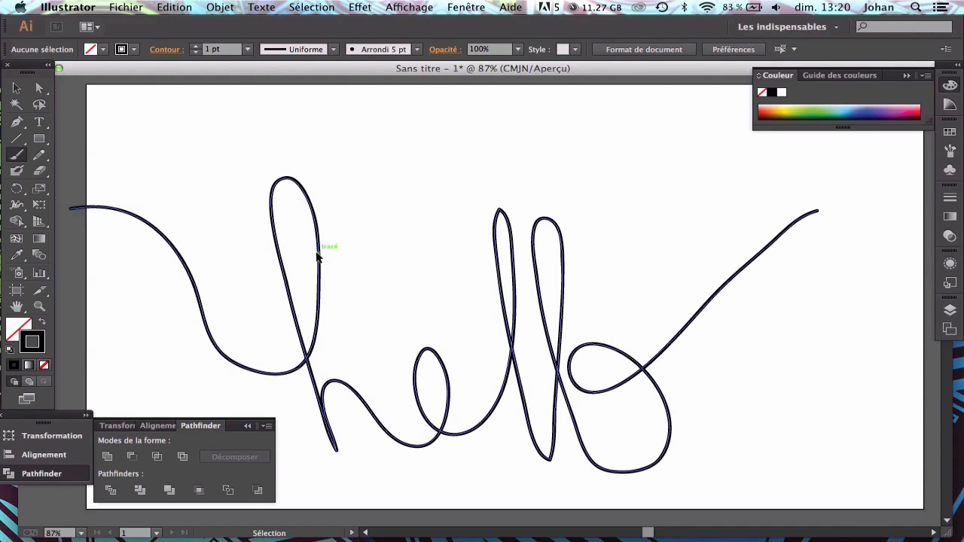
key("super+z")
Add the text "Hello", enlarge it to span over half the artboard width, and position it near the middle.
left_click(39, 123)
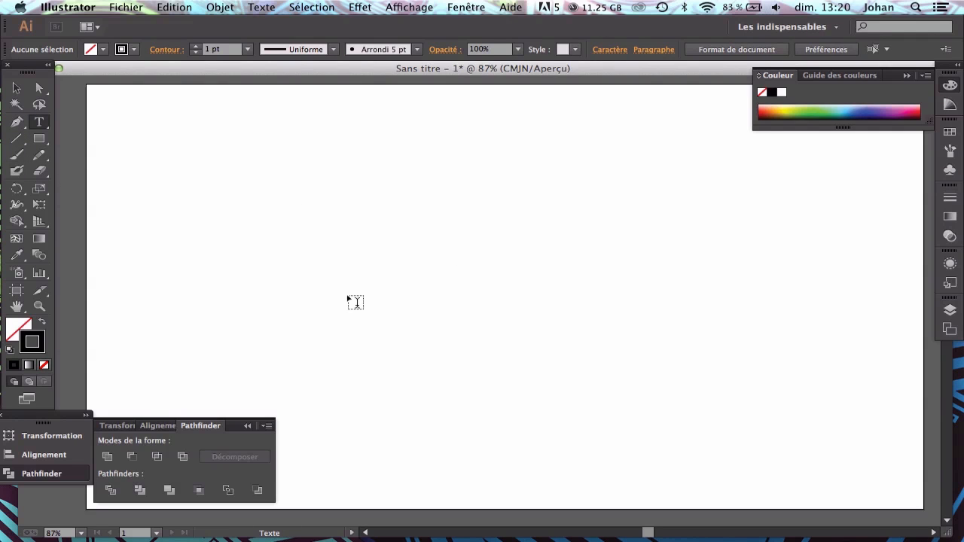
left_click(338, 265)
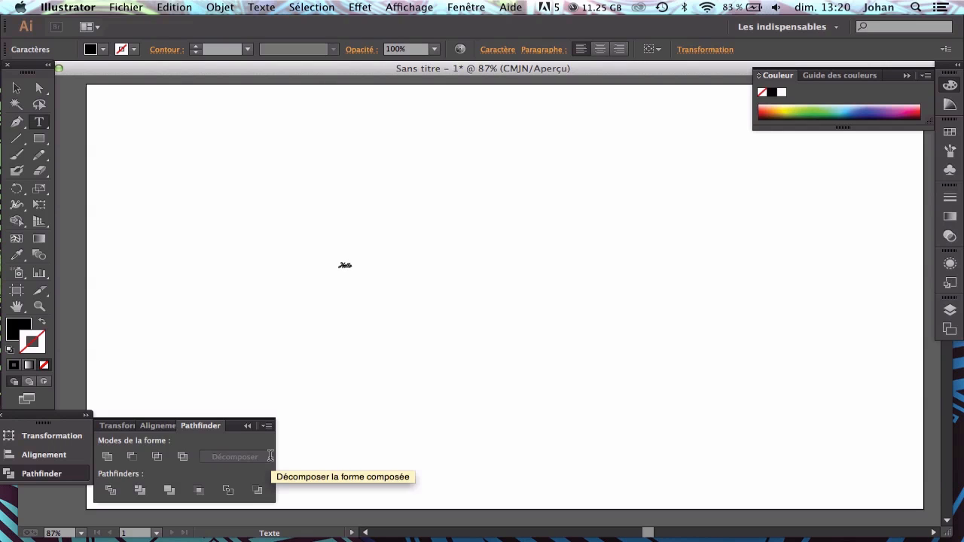
left_click(16, 88)
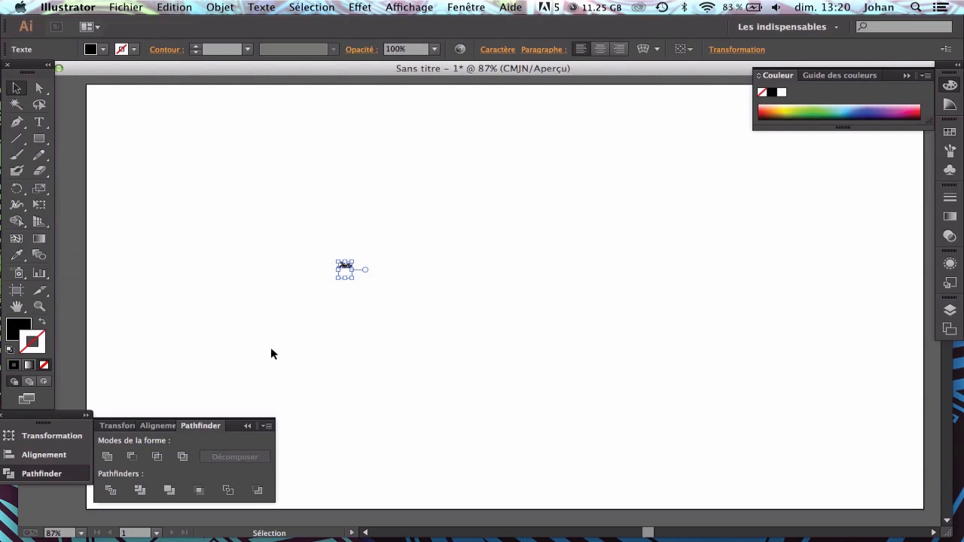
left_click_drag(352, 277, 808, 501)
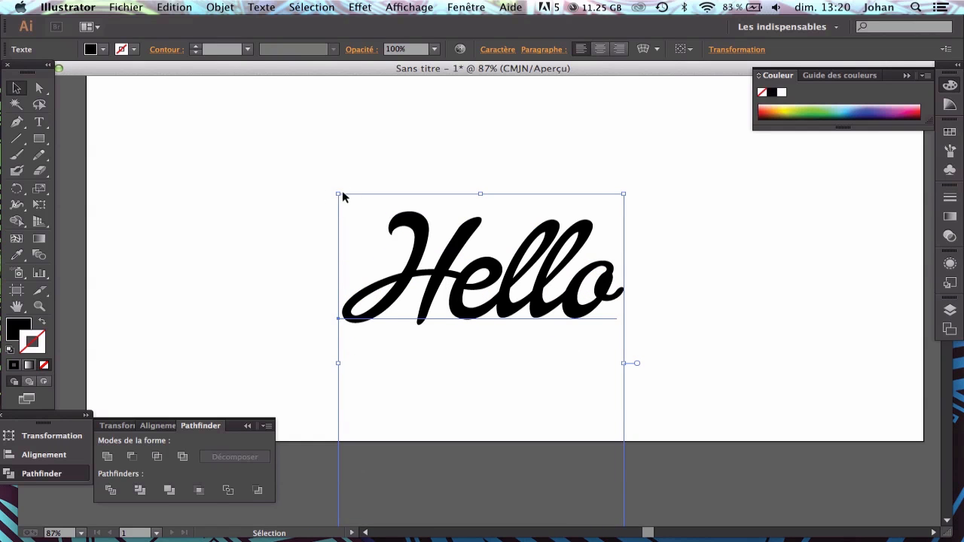
left_click_drag(339, 194, 146, 60)
left_click_drag(383, 223, 501, 349)
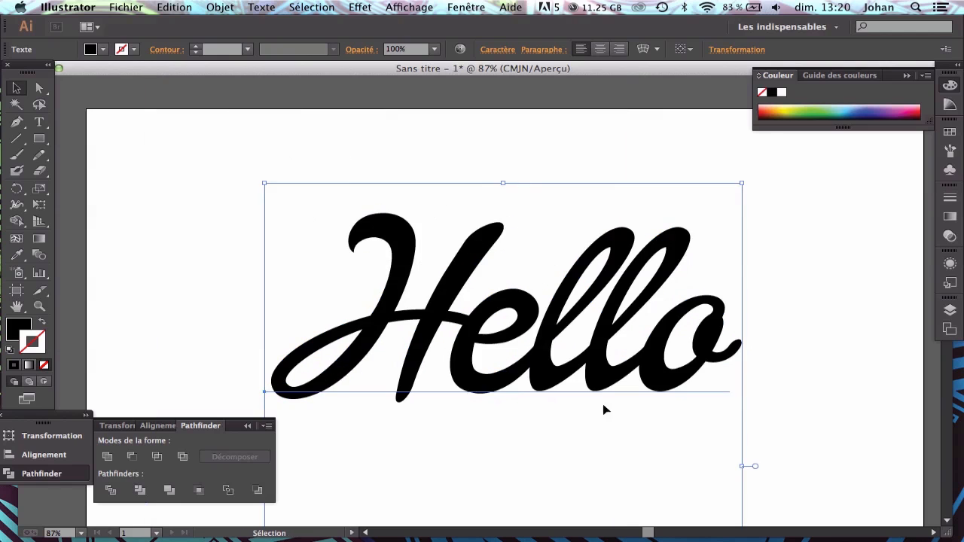
left_click(792, 413)
With the Pen tool active, set the fill to none and the stroke colour to FF0049.
left_click(17, 122)
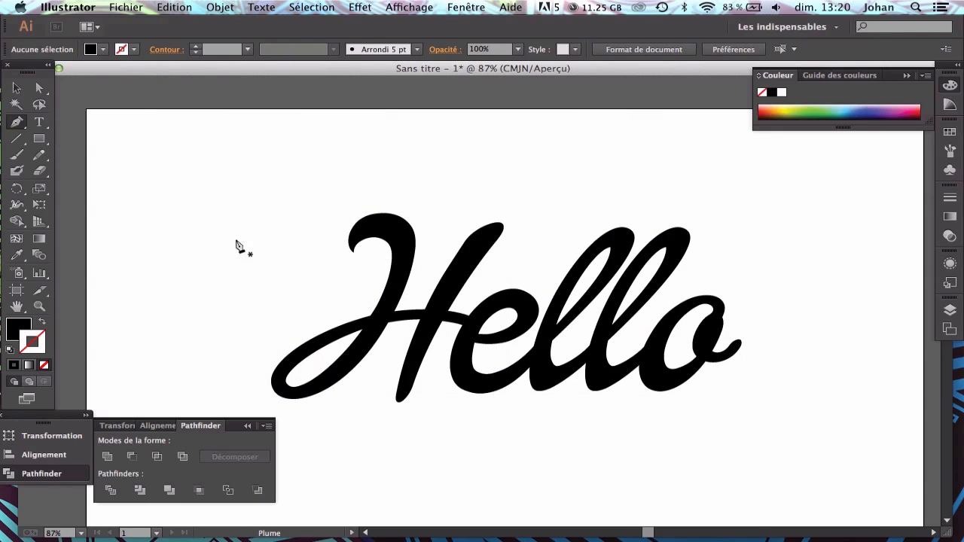
key("shift+x")
double_click(33, 342)
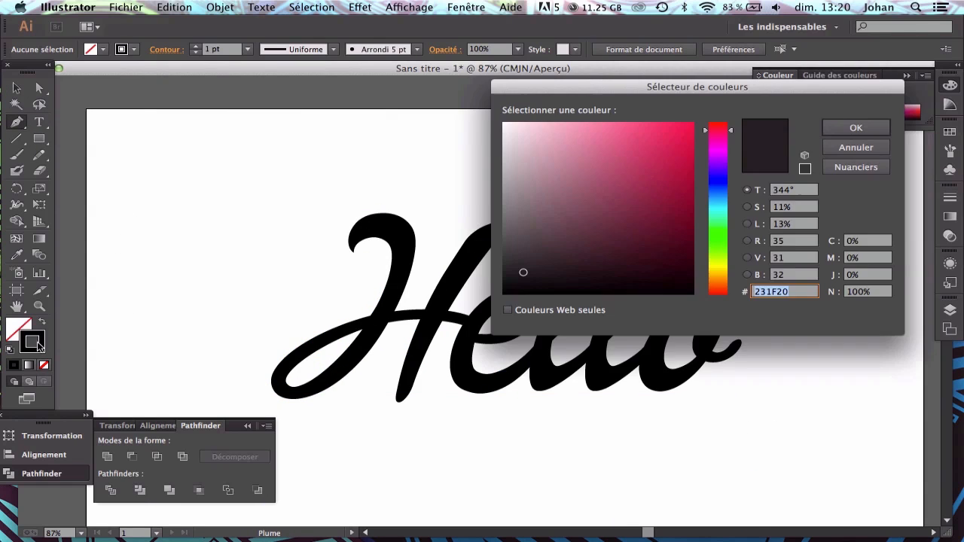
type("FF0049")
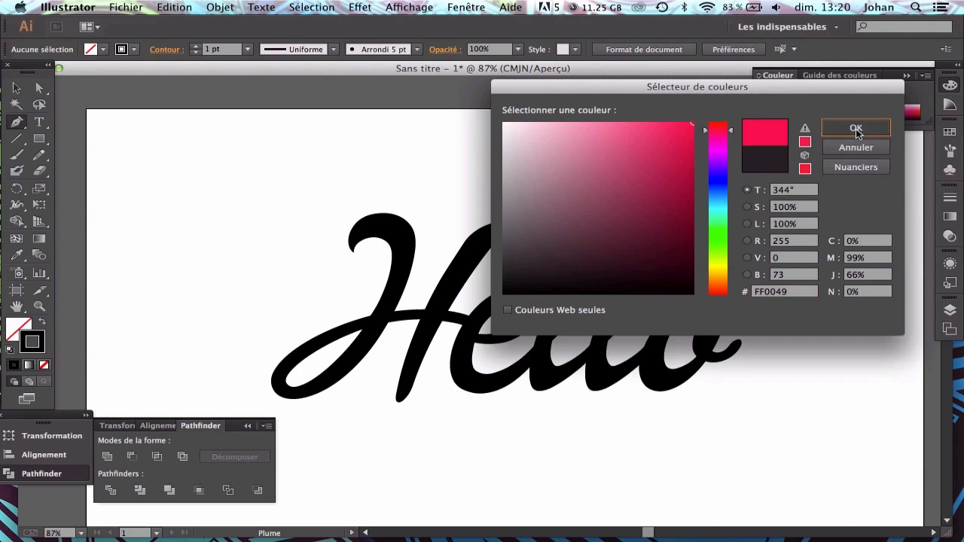
left_click(856, 129)
Trace a curved Pen path from the artboard's left edge through the "H" and around the "e" of the Hello text.
left_click(77, 294)
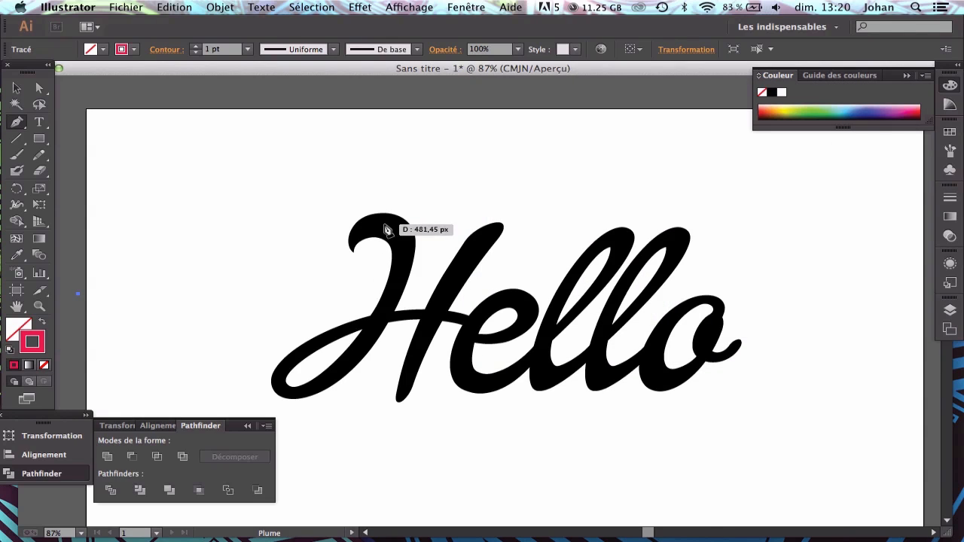
left_click_drag(384, 223, 407, 239)
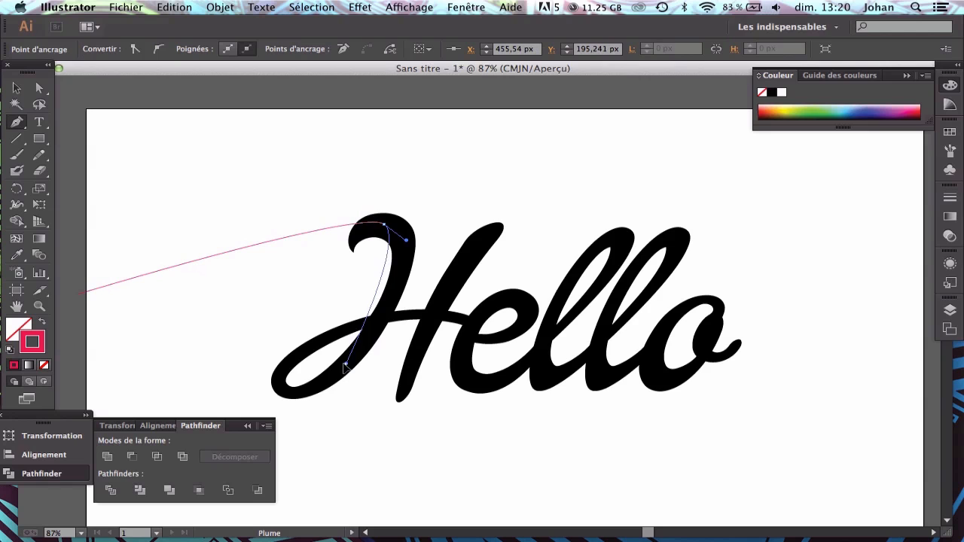
left_click_drag(291, 399, 362, 326)
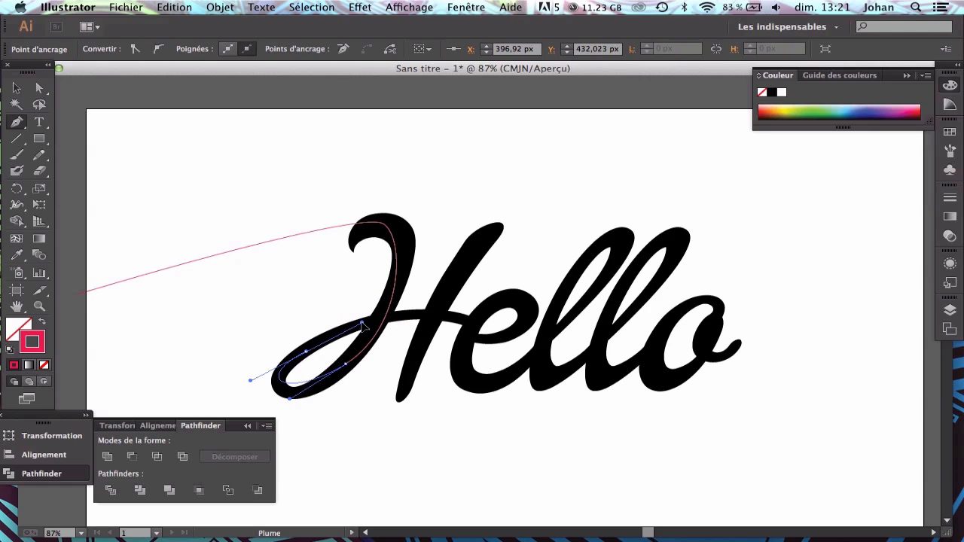
left_click_drag(440, 313, 479, 324)
left_click_drag(488, 339, 521, 344)
left_click_drag(514, 294, 487, 299)
left_click_drag(461, 370, 485, 388)
left_click_drag(542, 354, 559, 329)
Remove the Hello text and the traced Pen path, leaving the artboard empty.
key("v")
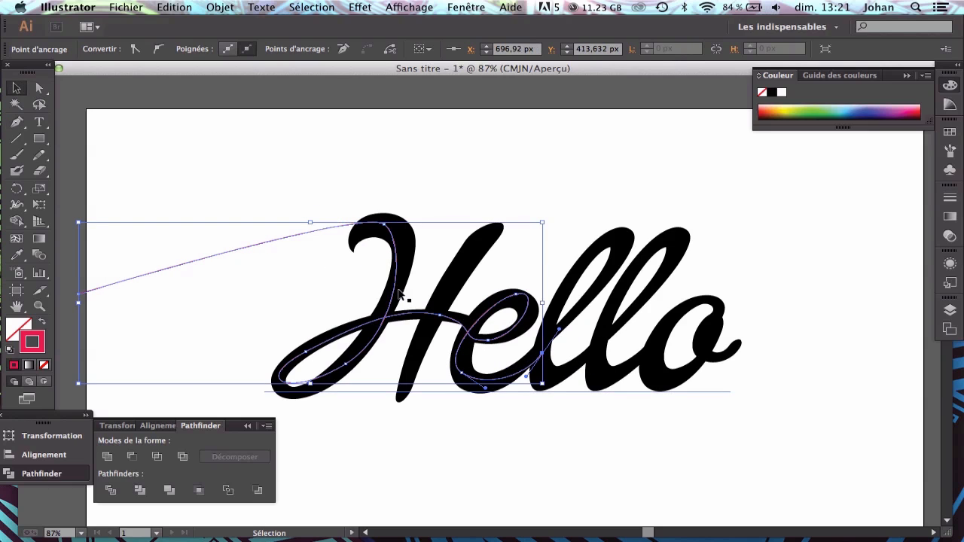
left_click(617, 331)
key("super+x")
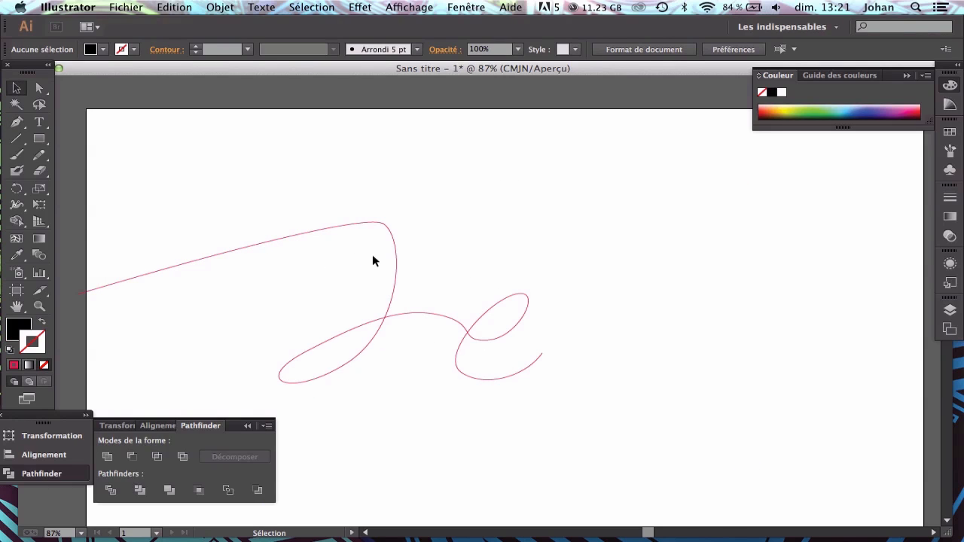
left_click(392, 238)
key("Delete")
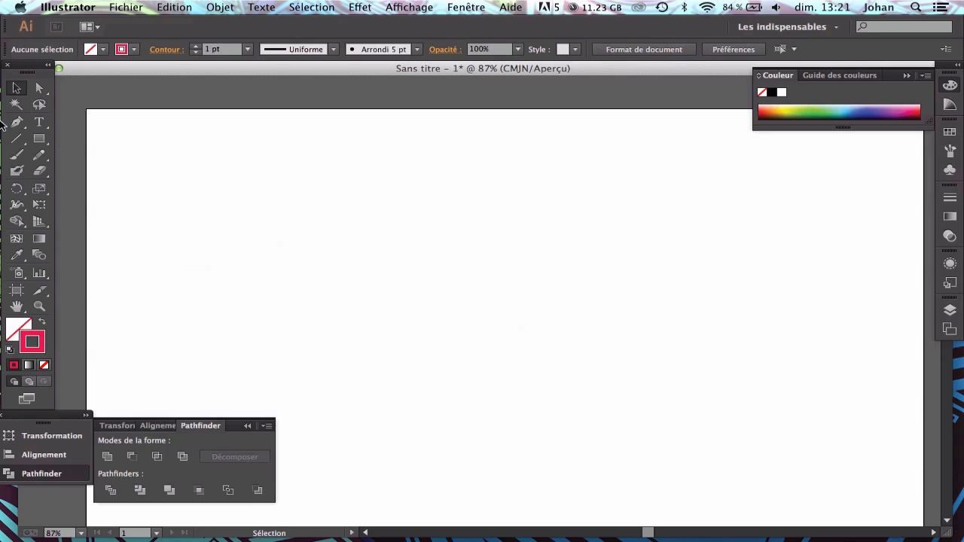
Write "hello" as one continuous Paintbrush stroke spanning the artboard, with lead-in and lead-out tails, and select the path.
left_click(15, 155)
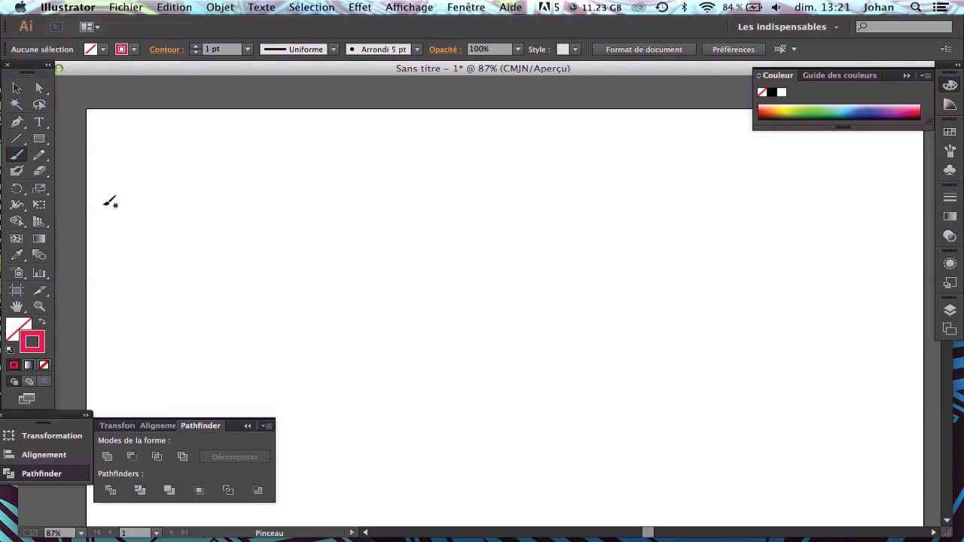
mouse_move(63, 204)
left_mouse_down()
mouse_move(101, 207)
mouse_move(290, 374)
mouse_move(260, 330)
mouse_move(289, 429)
mouse_move(281, 381)
mouse_move(392, 417)
mouse_move(412, 434)
mouse_move(476, 305)
mouse_move(484, 415)
mouse_move(497, 307)
mouse_move(541, 430)
mouse_move(595, 361)
mouse_move(591, 407)
mouse_move(841, 363)
mouse_move(917, 327)
left_mouse_up()
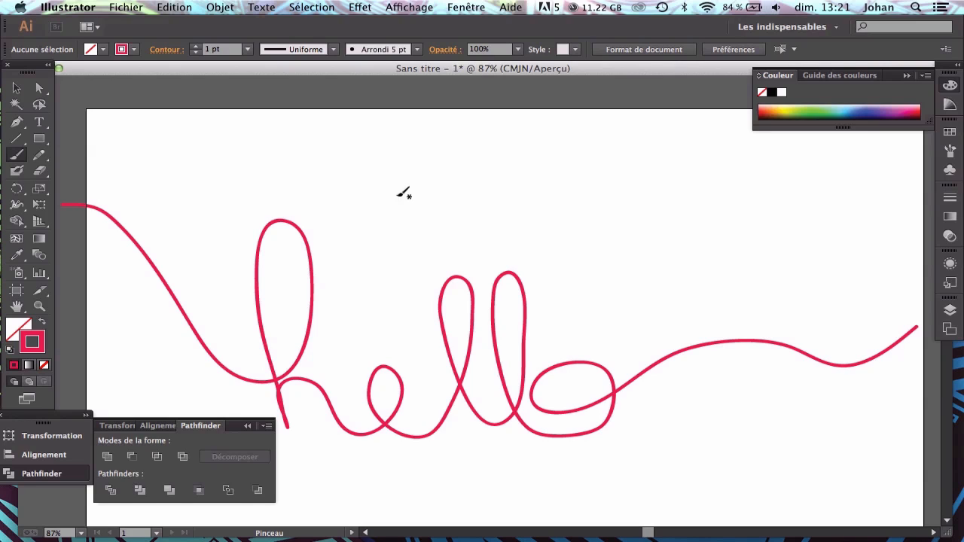
key("v")
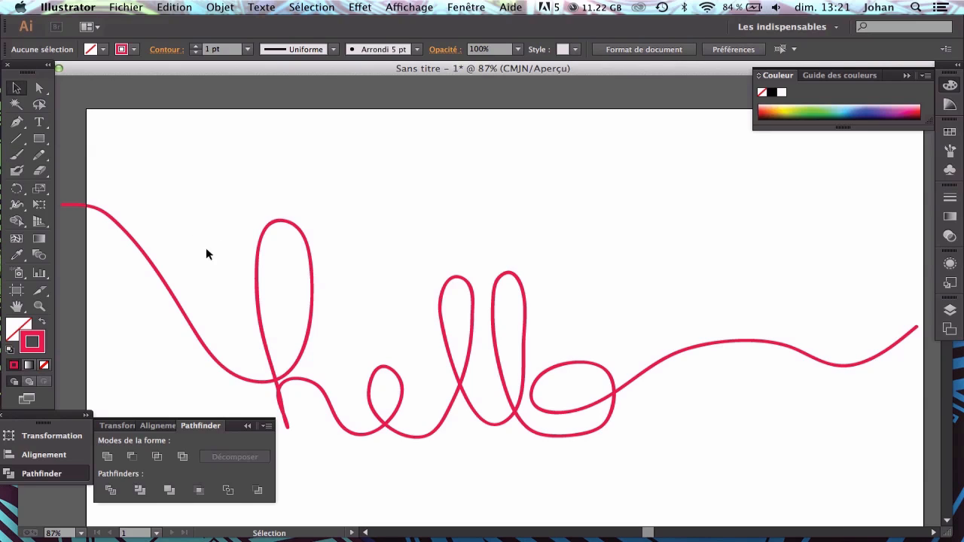
left_click(279, 341)
Save the document to the Bureau folder as Spline_1.ai in Adobe Illustrator format.
left_click(125, 7)
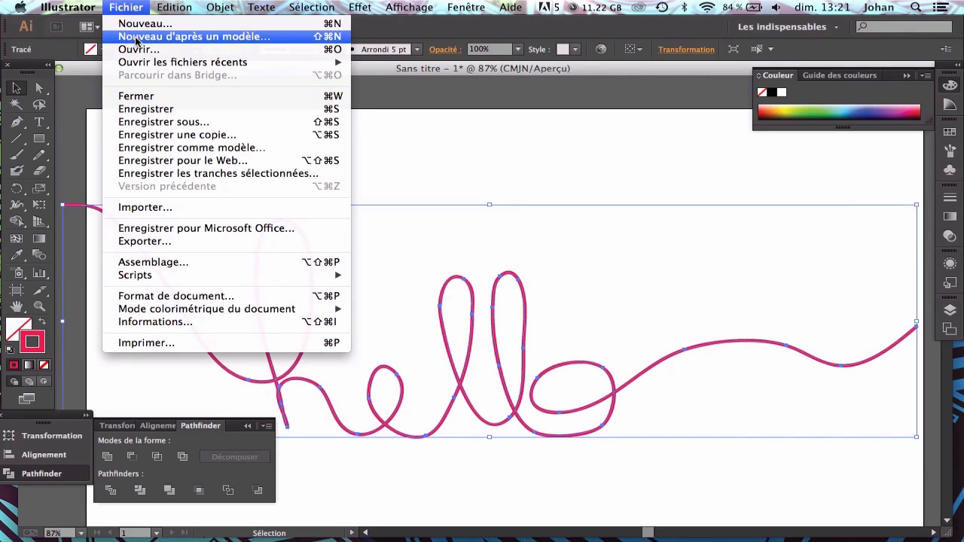
left_click(191, 128)
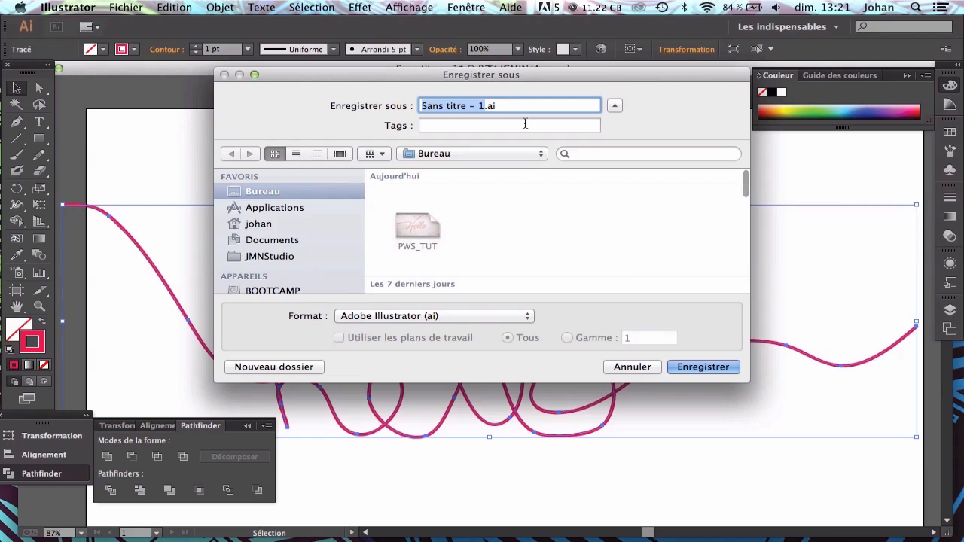
type("Spline_1")
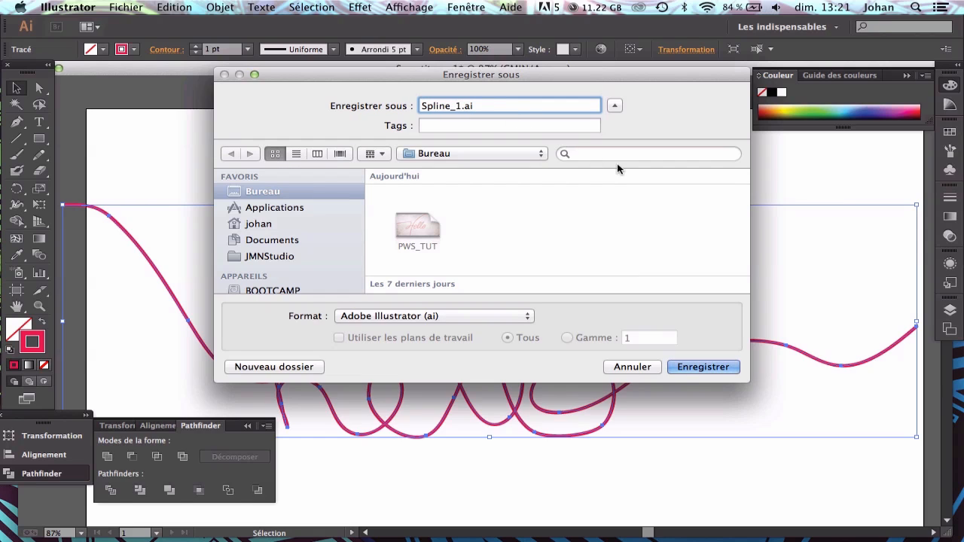
left_click(716, 367)
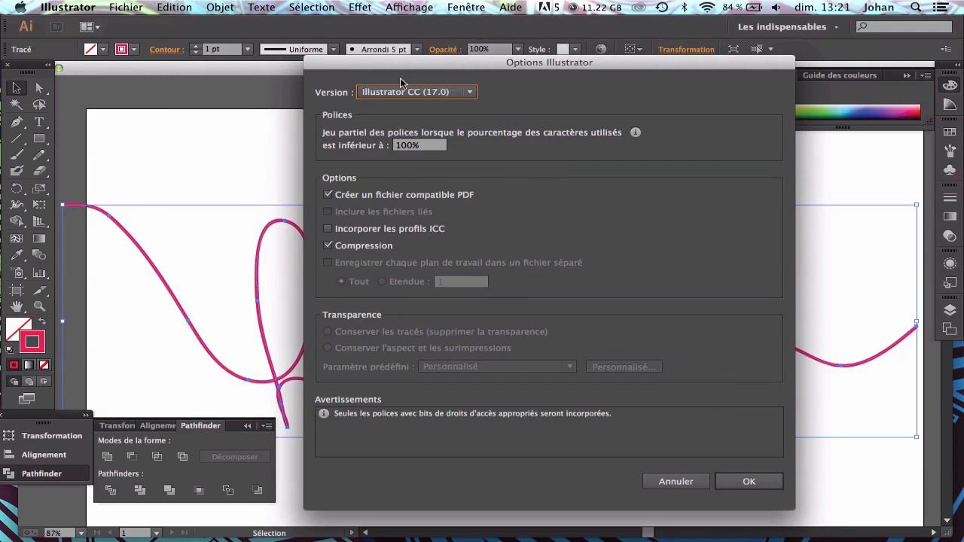
Set the saved file's version to Illustrator 8, accept the legacy format, and deselect the path.
left_click(386, 91)
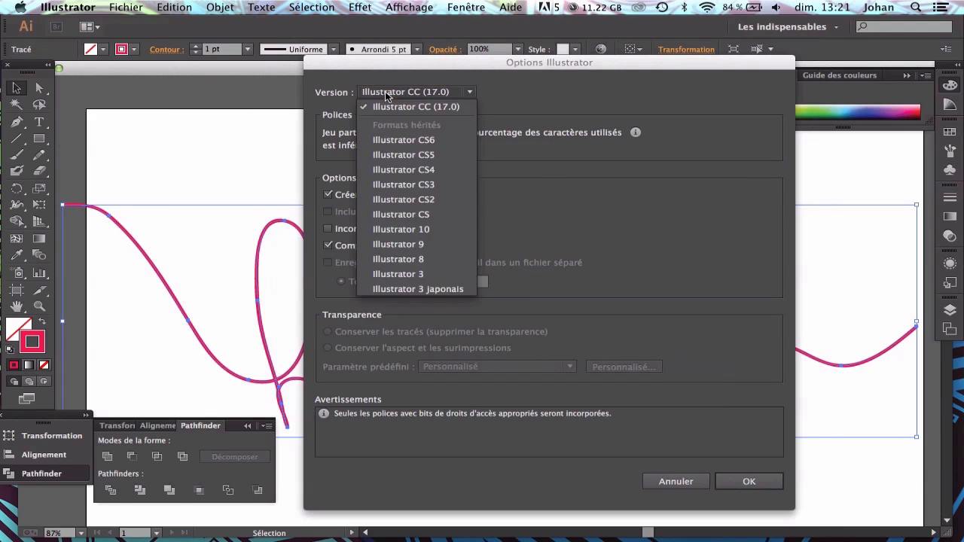
left_click(453, 259)
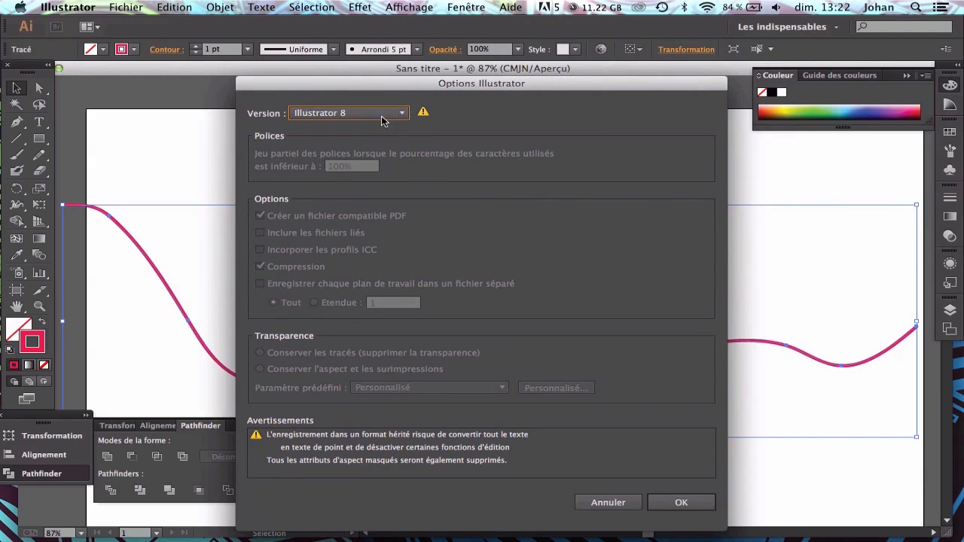
left_click(681, 502)
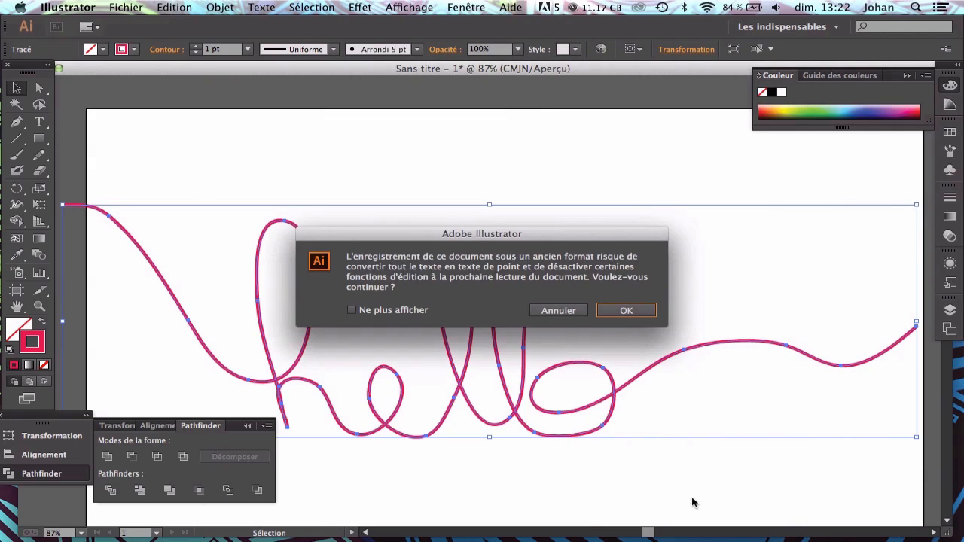
left_click(629, 310)
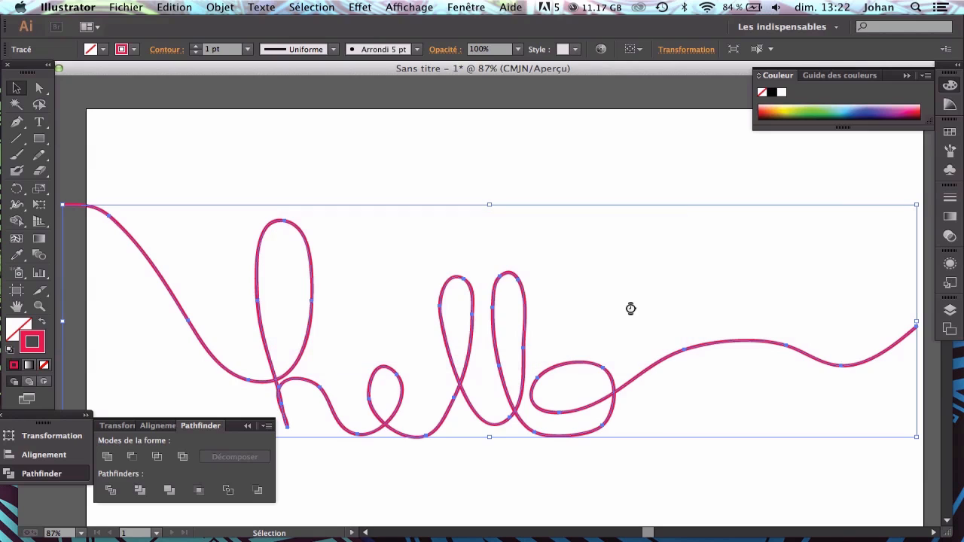
left_click(528, 140)
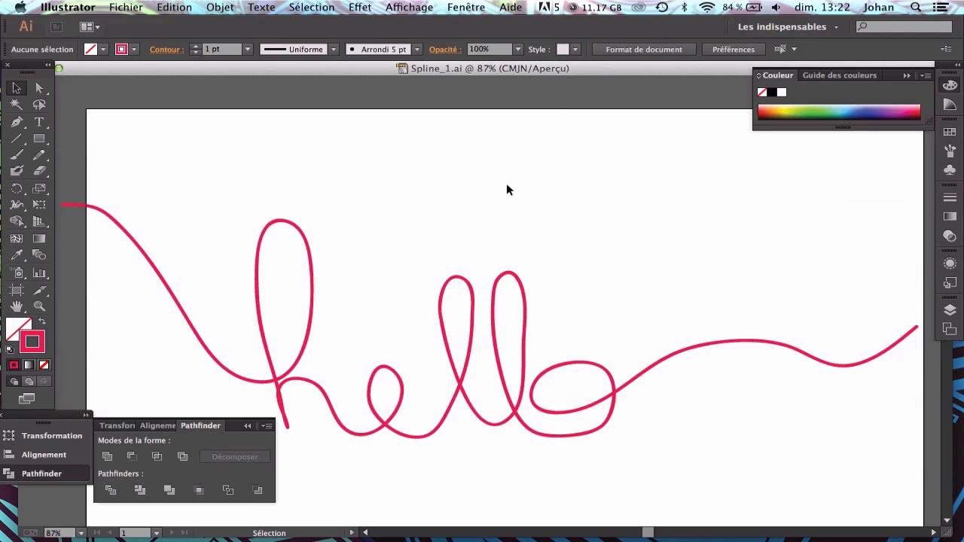
Create a second document with the default settings and write a quick "hello" across it as one Paintbrush stroke.
left_click(126, 6)
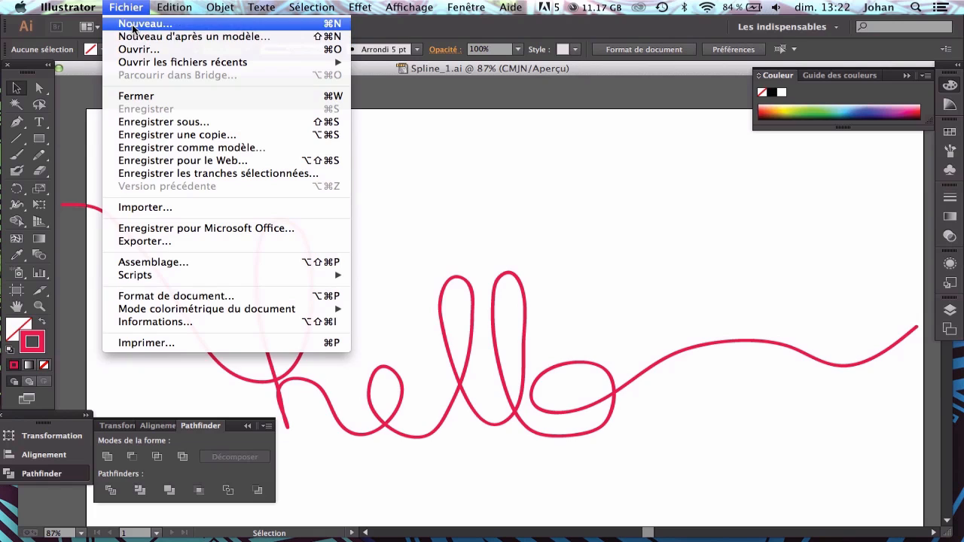
left_click(140, 24)
left_click(697, 401)
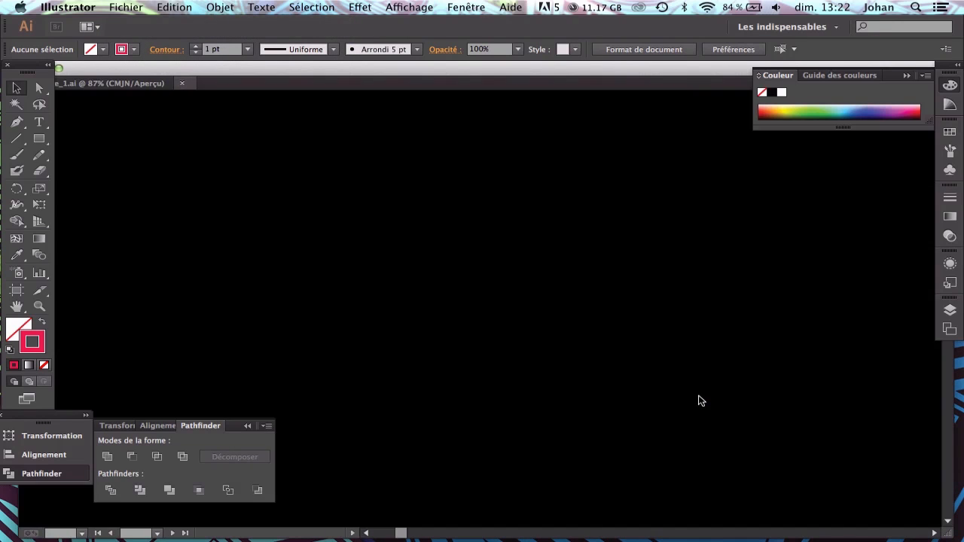
left_click(17, 155)
mouse_move(109, 268)
left_mouse_down()
mouse_move(344, 173)
mouse_move(441, 445)
mouse_move(508, 223)
mouse_move(637, 431)
mouse_move(771, 381)
left_mouse_up()
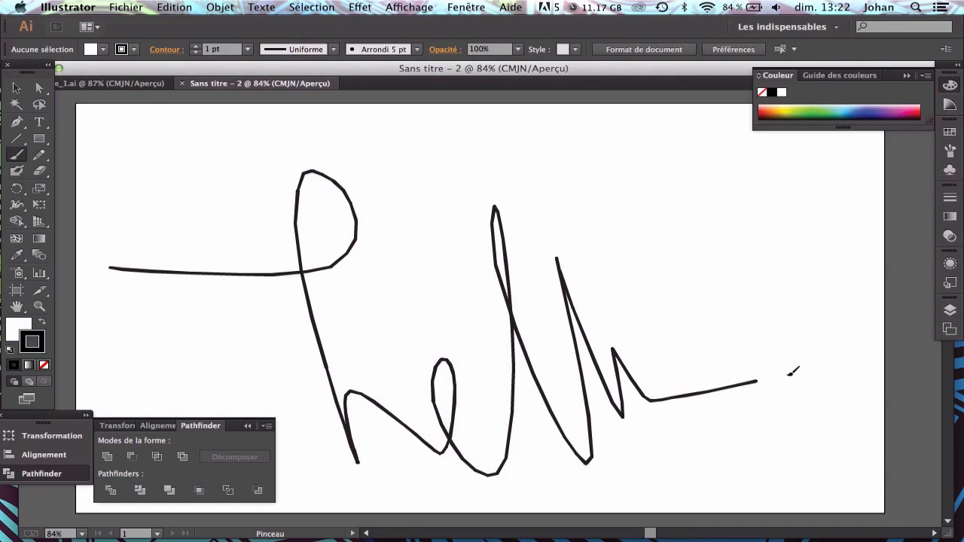
Try to close the second, untitled document with its changes saved, and cancel the save.
left_click_drag(114, 69, 179, 63)
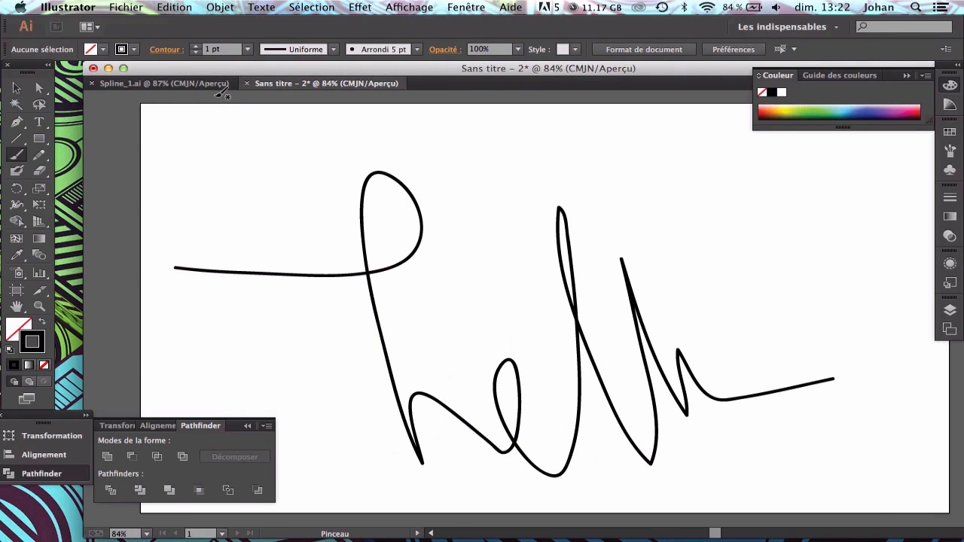
left_click(246, 83)
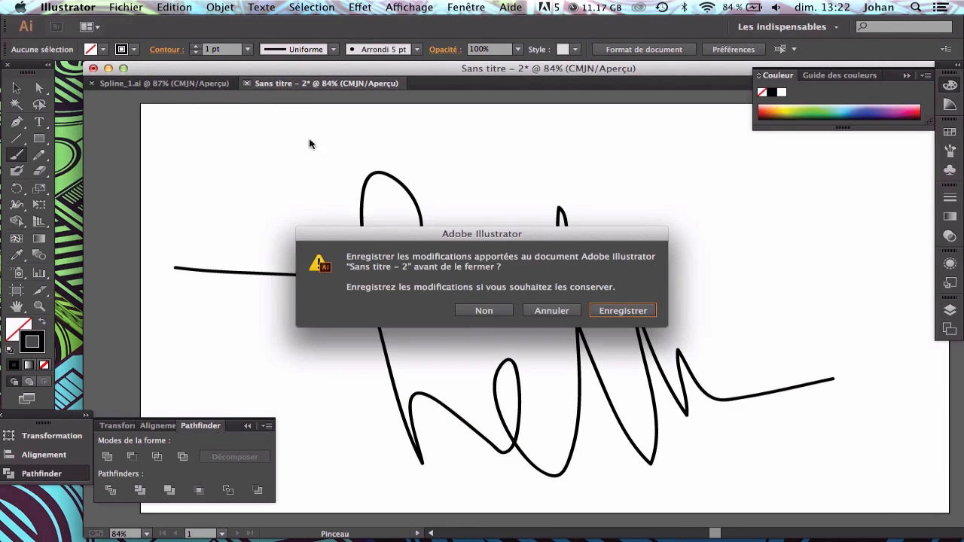
left_click(599, 310)
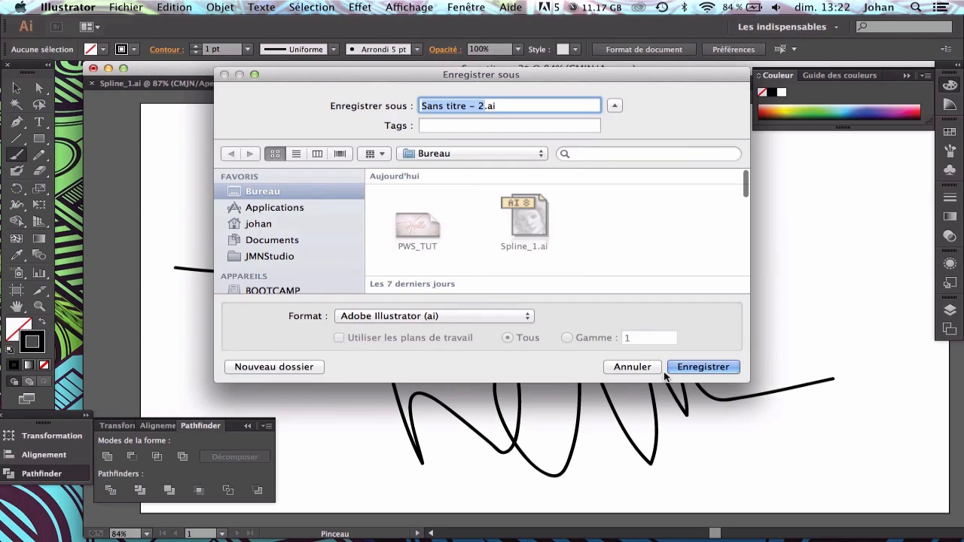
left_click(641, 368)
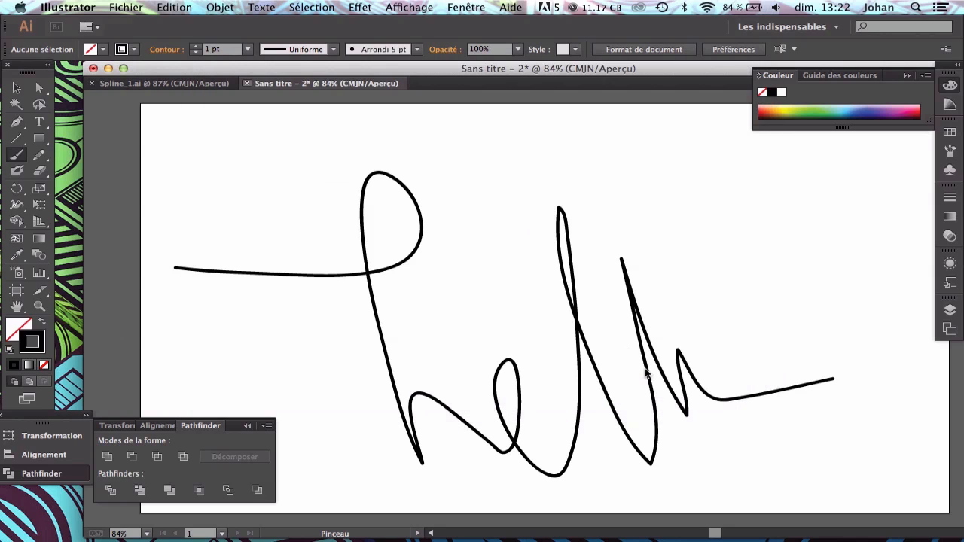
Close the untitled second document without saving its changes.
left_click(249, 84)
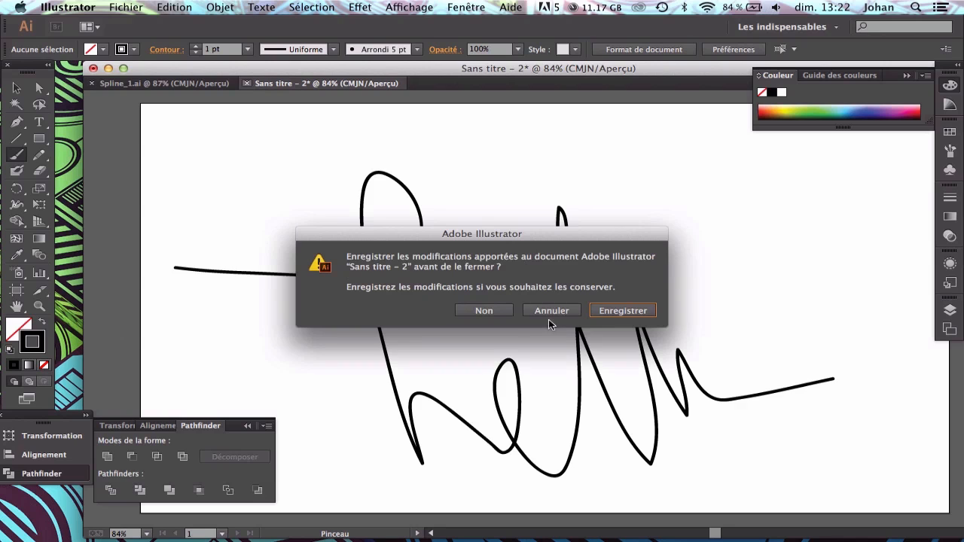
left_click(491, 309)
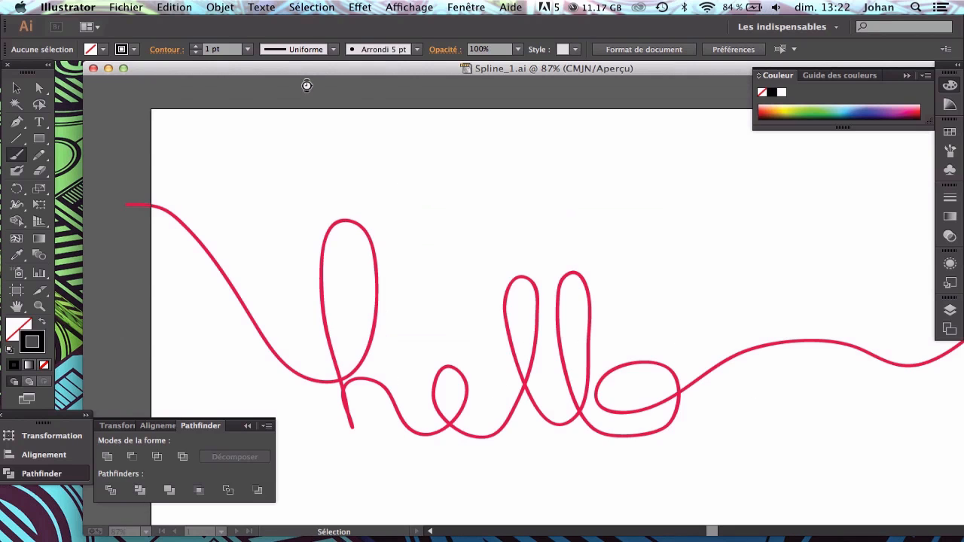
left_click_drag(315, 70, 245, 71)
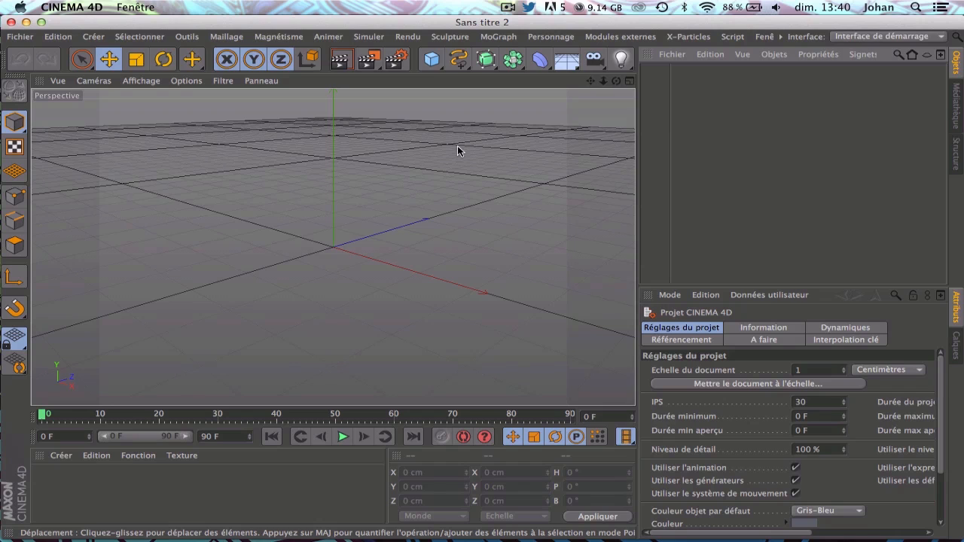
In CINEMA 4D, set the render output size to 1280 × 720 pixels, halve both values to 640 × 360, and close the render settings.
left_click(396, 59)
left_click(354, 159)
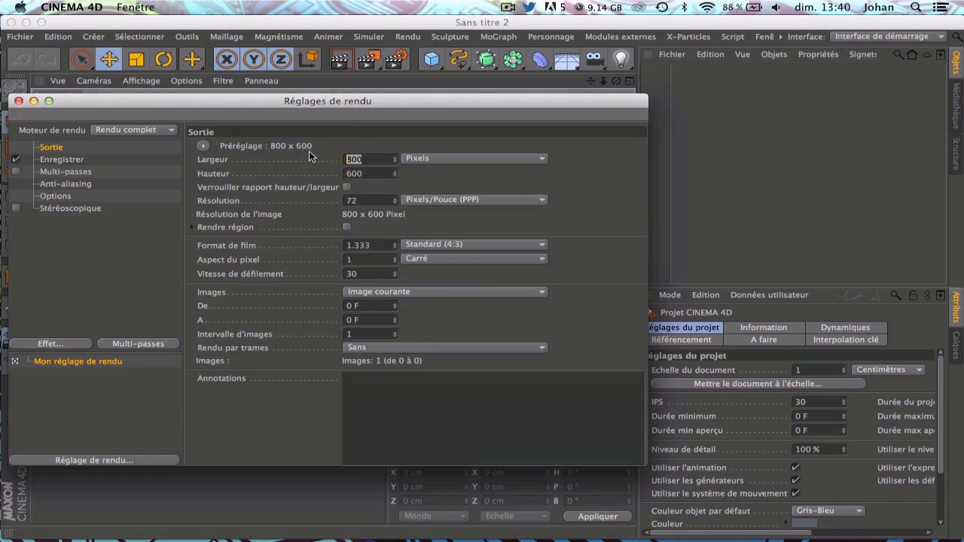
key("Return")
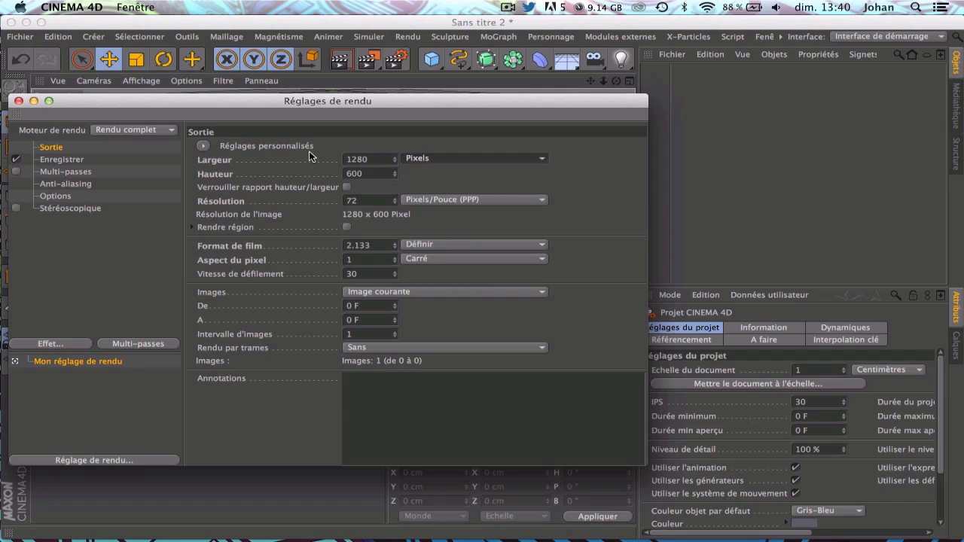
left_click(265, 173)
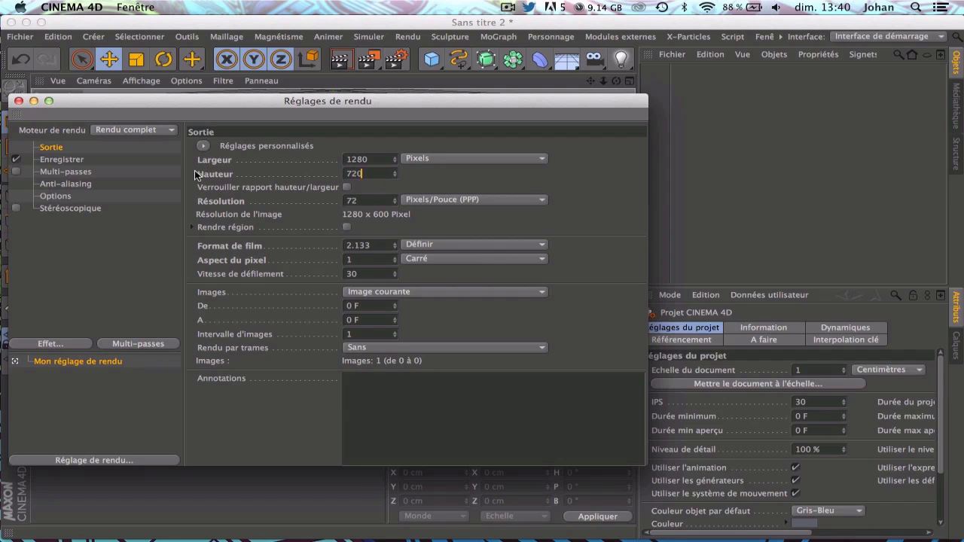
key("Return")
key("Return")
left_click(377, 173)
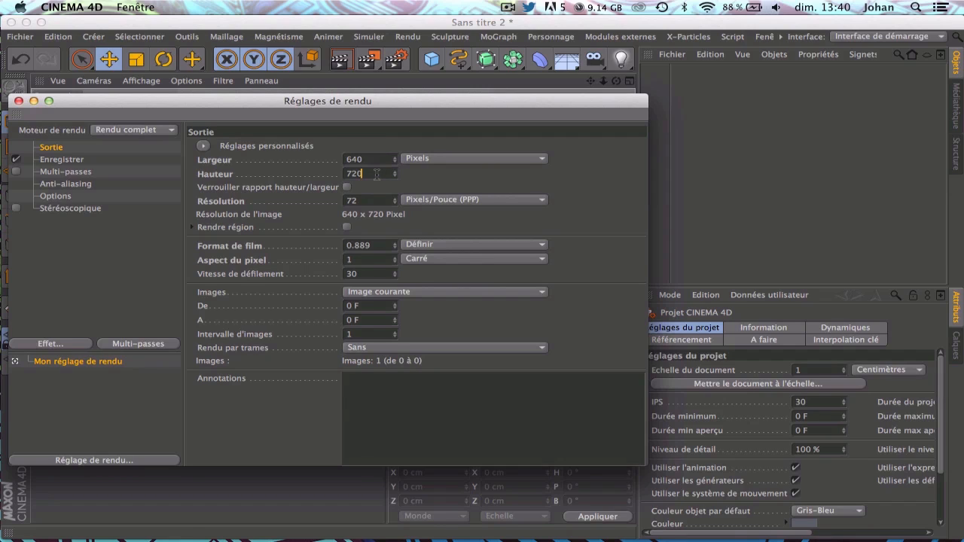
type("/2")
key("Return")
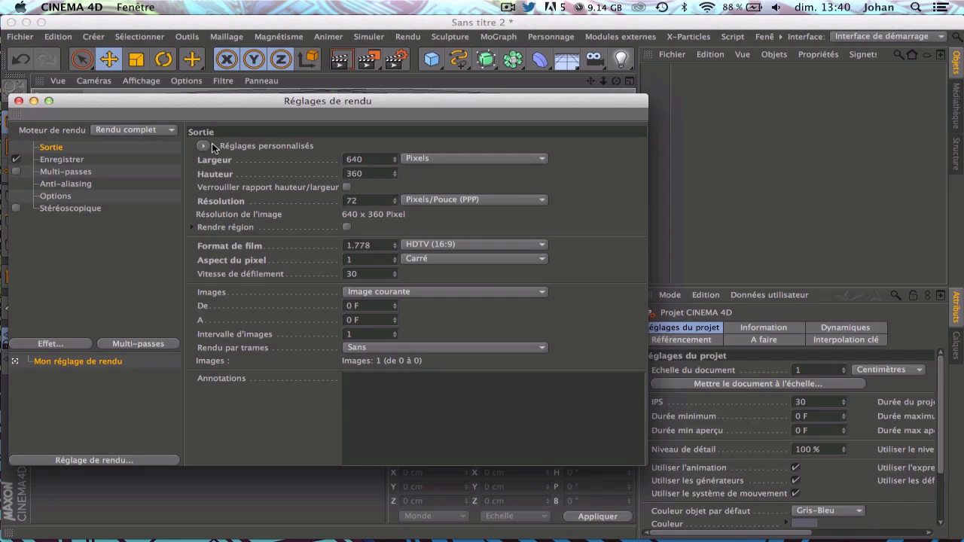
left_click(19, 102)
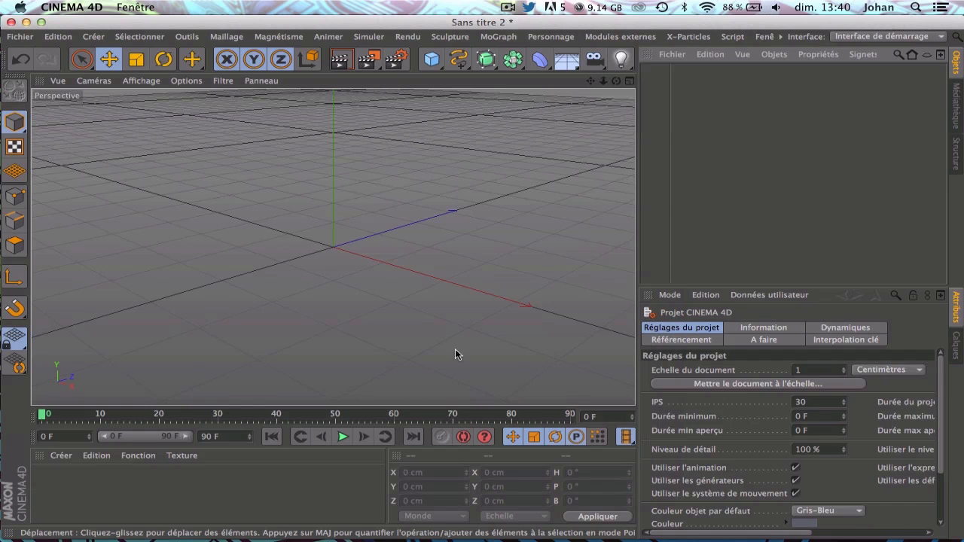
Set the end of the animation timeline to frame 100.
double_click(246, 436)
type("1")
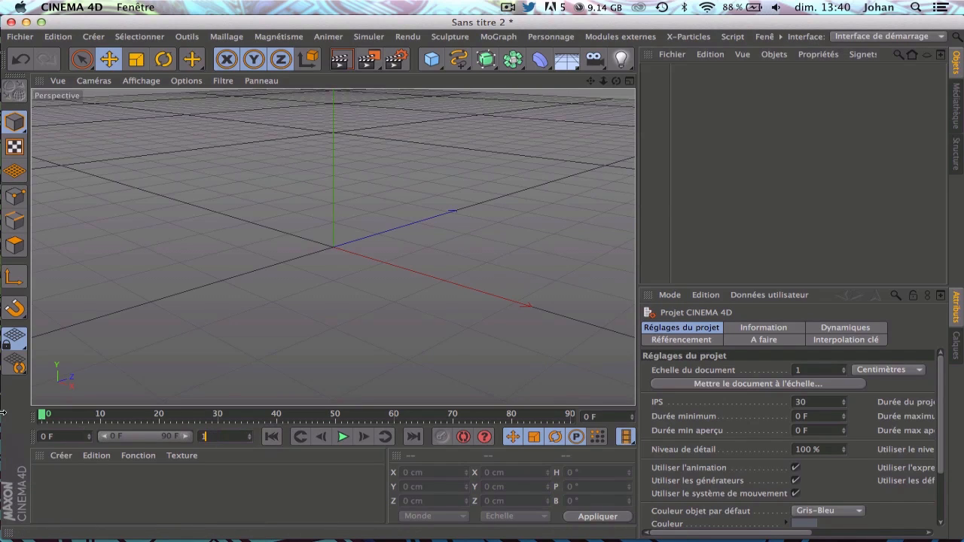
type("00 F")
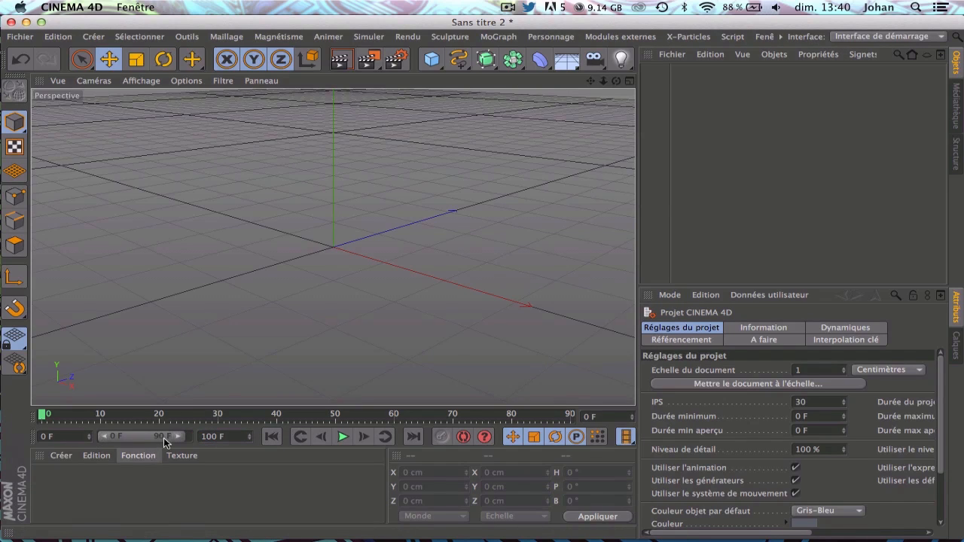
key("Return")
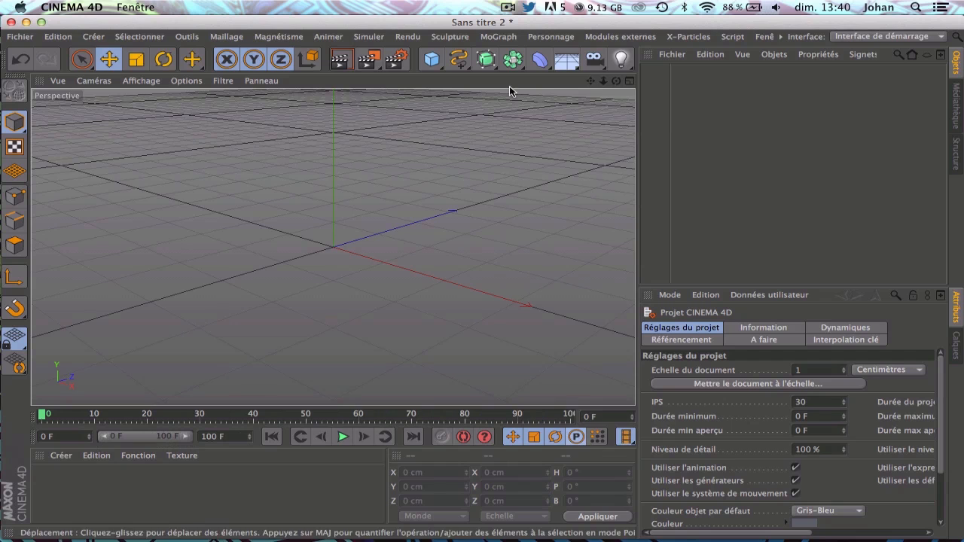
Open Spline_1.ai from the Bureau folder, importing it at scale factor 1 in centimetres with splines connected.
left_click(20, 36)
left_click(45, 85)
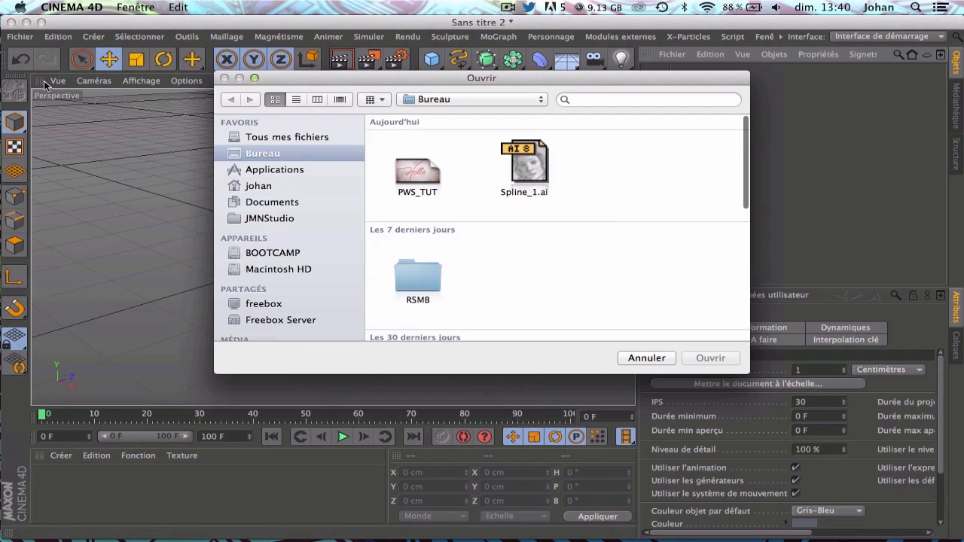
left_click(521, 169)
left_click(712, 359)
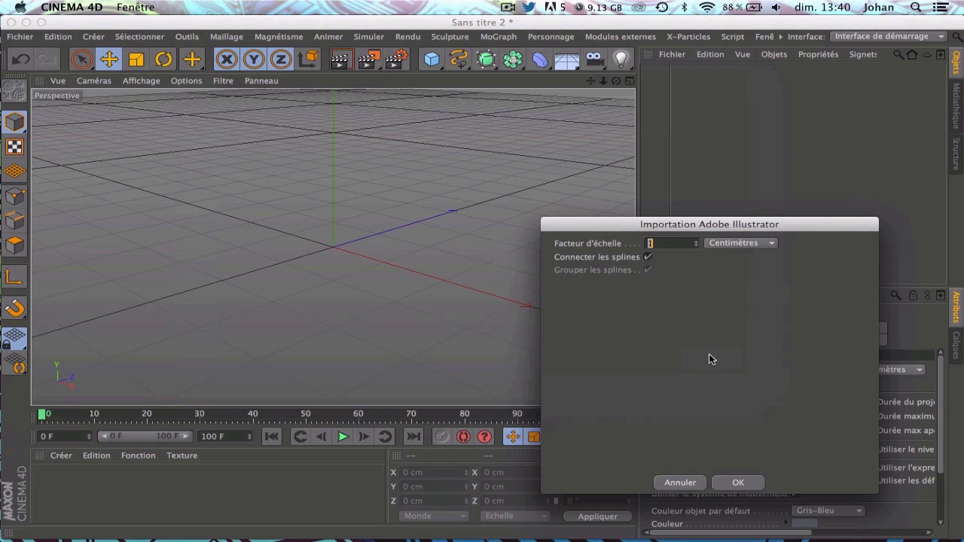
left_click(737, 482)
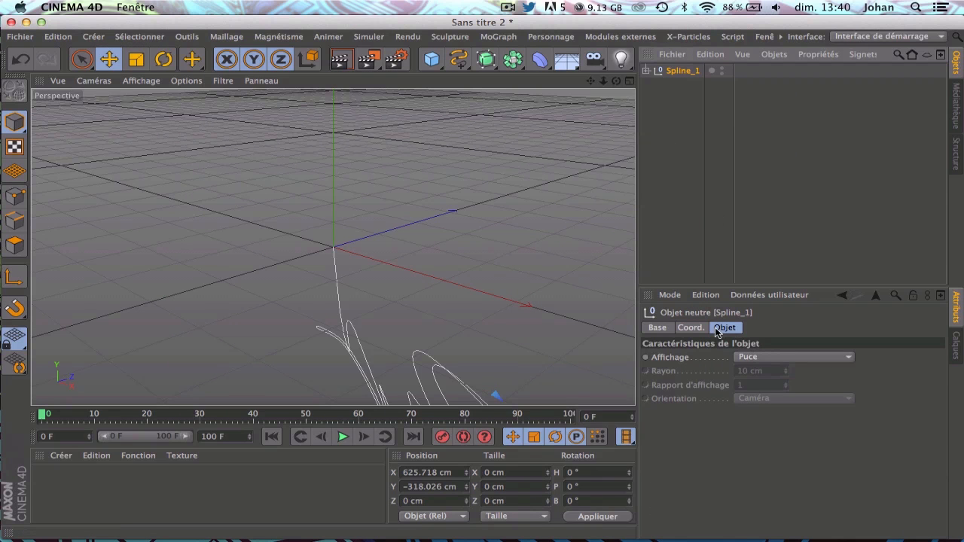
Set the imported Spline_1 null's X and Y positions to 0 cm.
left_click(690, 328)
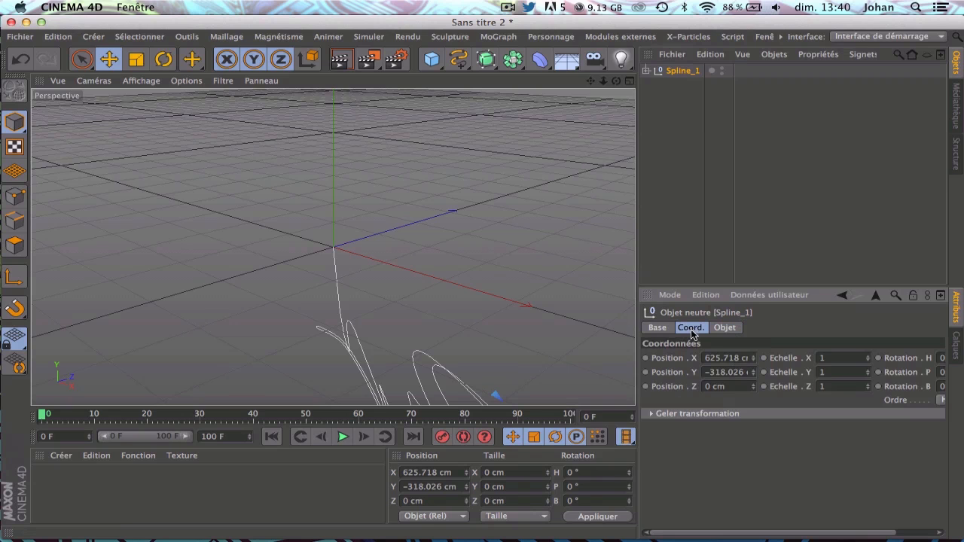
double_click(724, 358)
type("0")
key("Tab")
type("0")
key("Return")
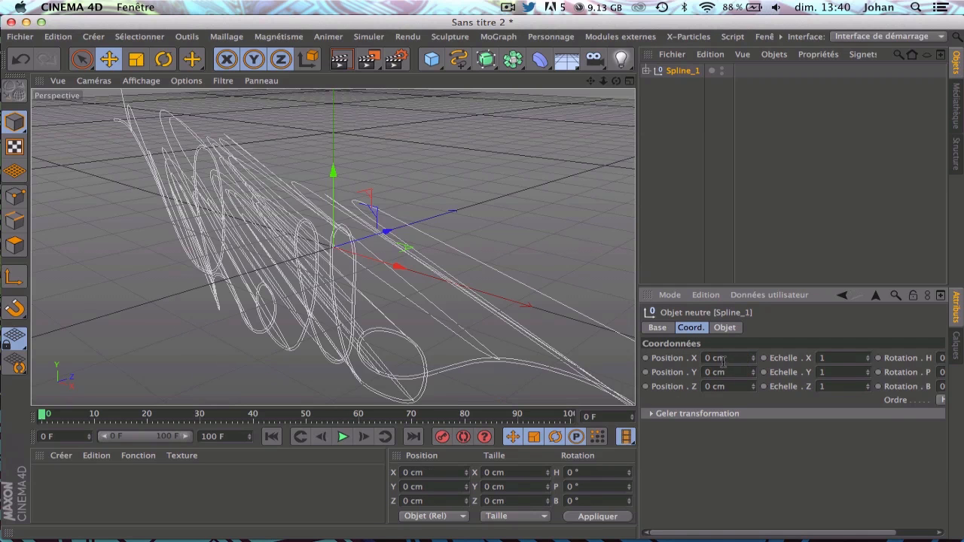
Expand the Spline_1 null and delete its unwanted Tracé 1 spline.
left_click(746, 176)
left_click(646, 71)
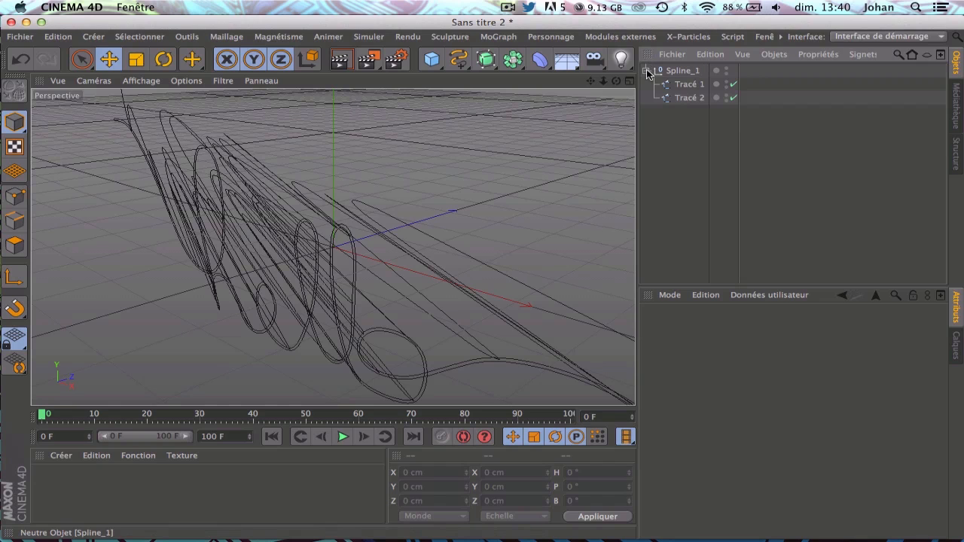
left_click(688, 97)
left_click(688, 84)
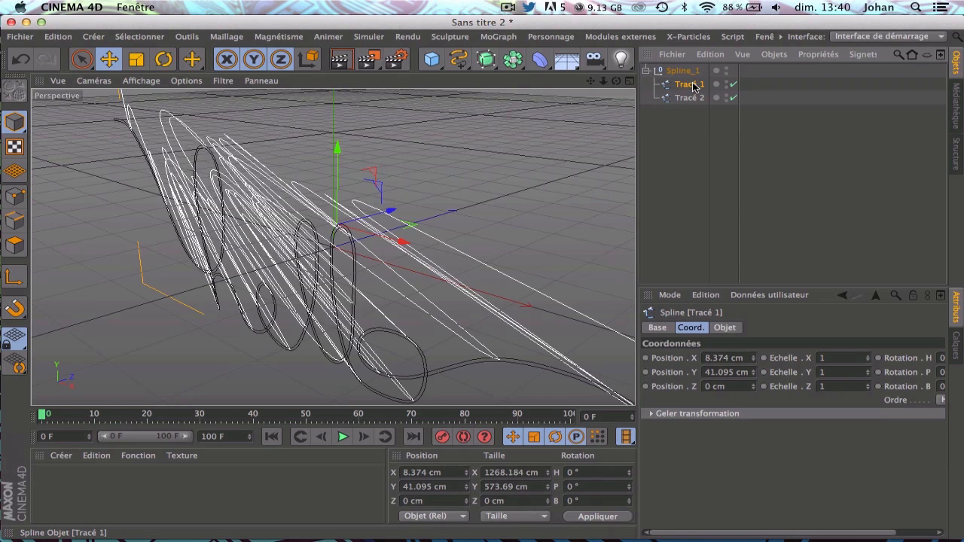
key("Delete")
Take Tracé 2 out of the Spline_1 null, delete the empty null, and select Tracé 2.
left_click(691, 86)
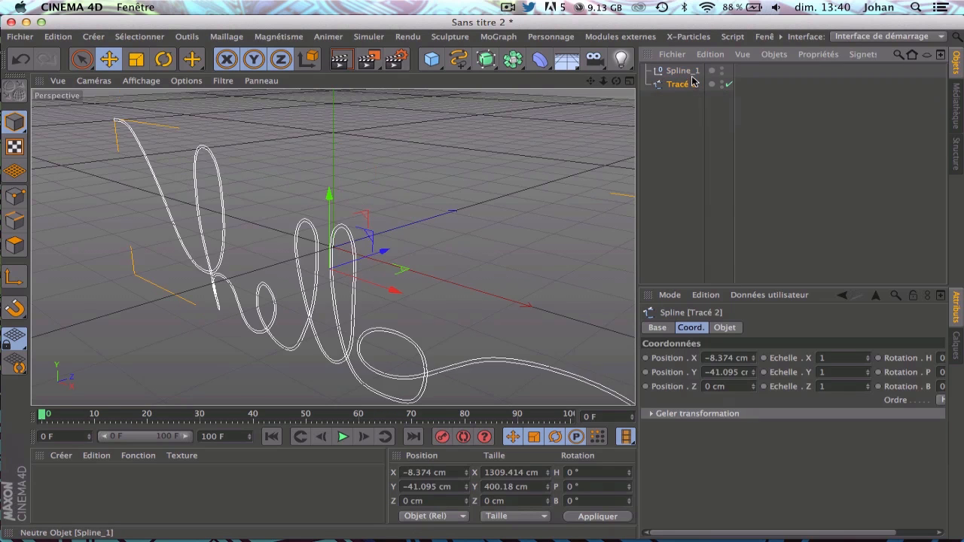
left_click(689, 75)
key("Delete")
left_click(686, 78)
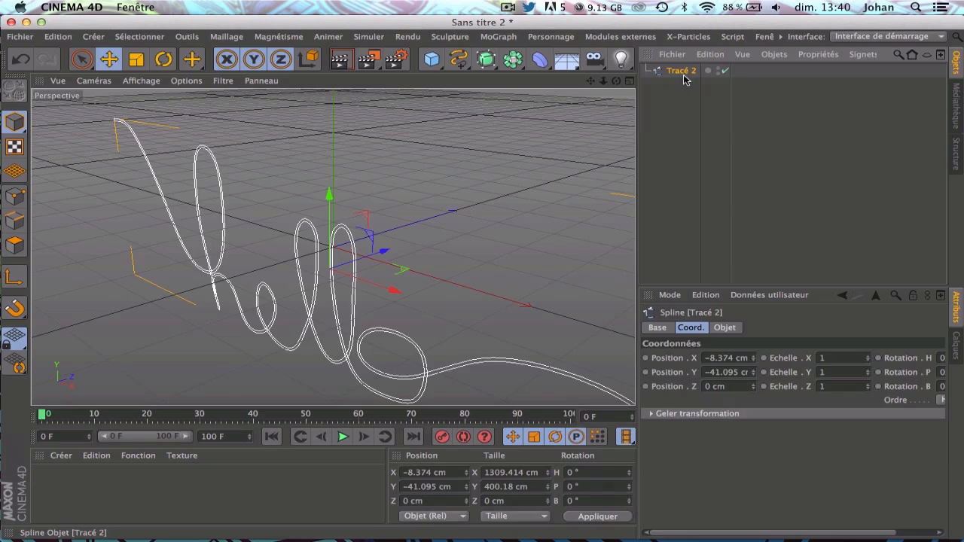
Switch to Points mode to show the control points of the Tracé 2 spline.
left_click_drag(616, 81, 620, 80)
left_click_drag(616, 81, 621, 6)
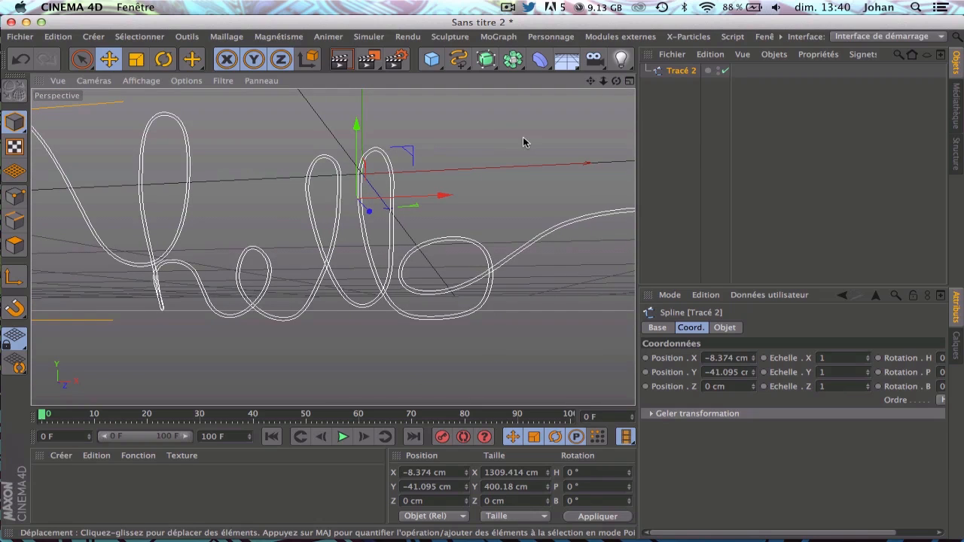
left_click(13, 202)
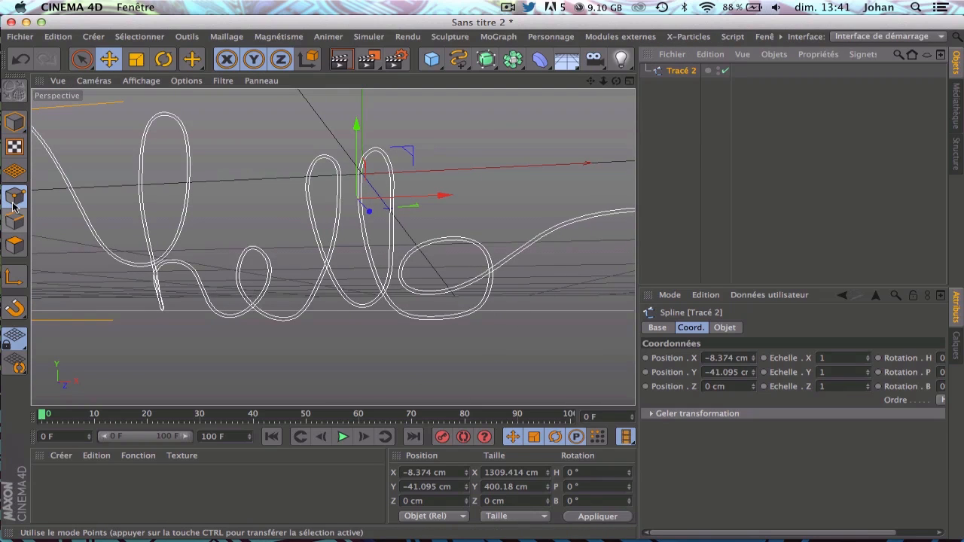
left_click(13, 202)
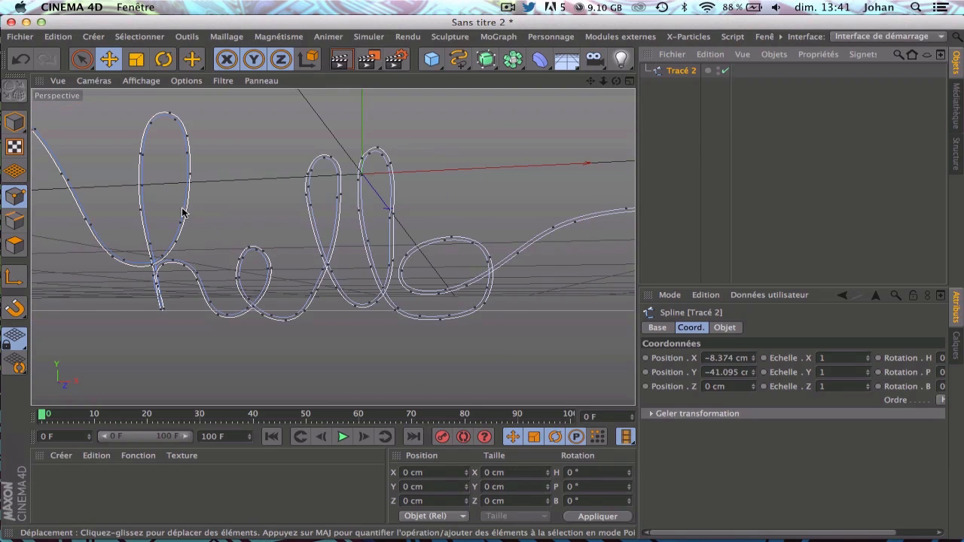
Deselect Tracé 2 and examine the whole "hello" spline from the front and at an angle.
left_click(663, 125)
left_click(677, 70)
left_click(663, 195)
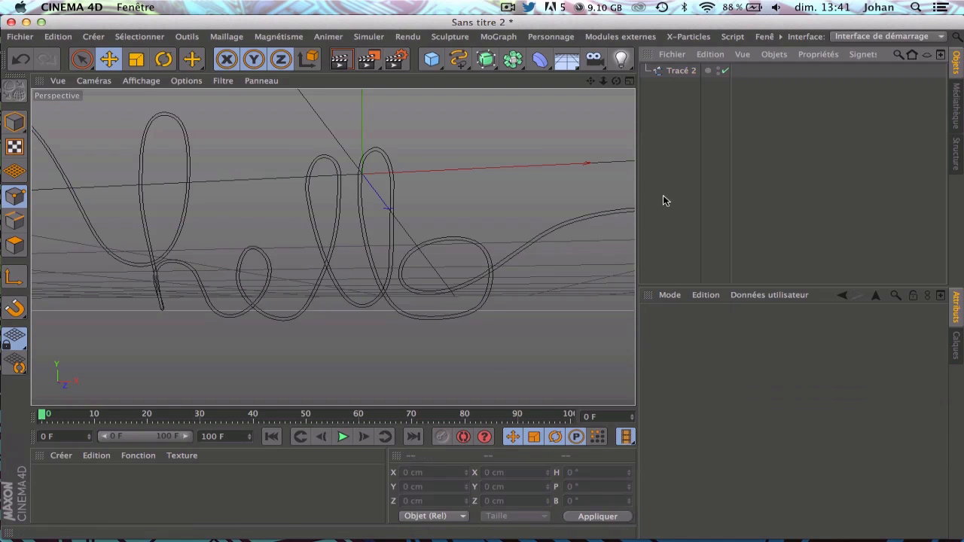
mouse_move(615, 81)
left_mouse_down()
mouse_move(653, 82)
mouse_move(654, 70)
mouse_move(539, 81)
left_mouse_up()
left_click(628, 82)
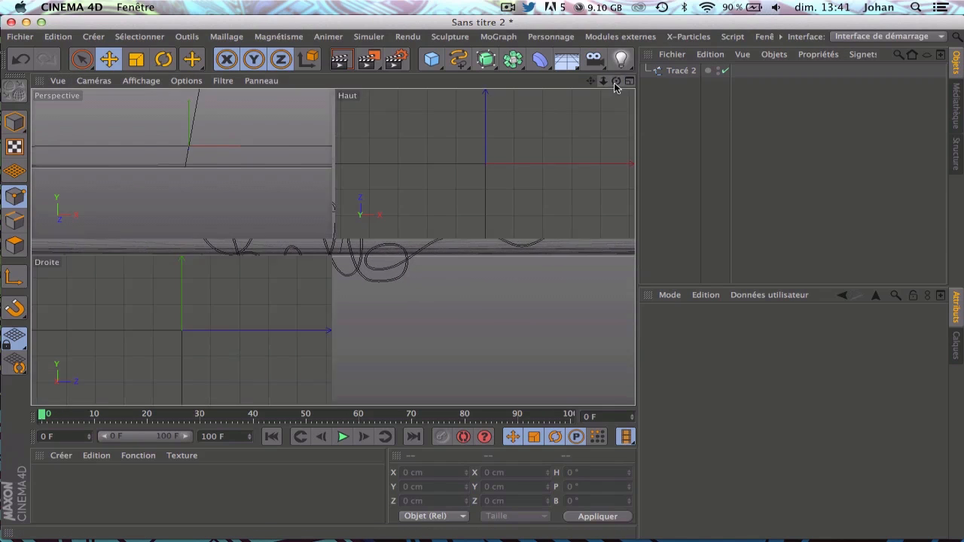
left_click(326, 81)
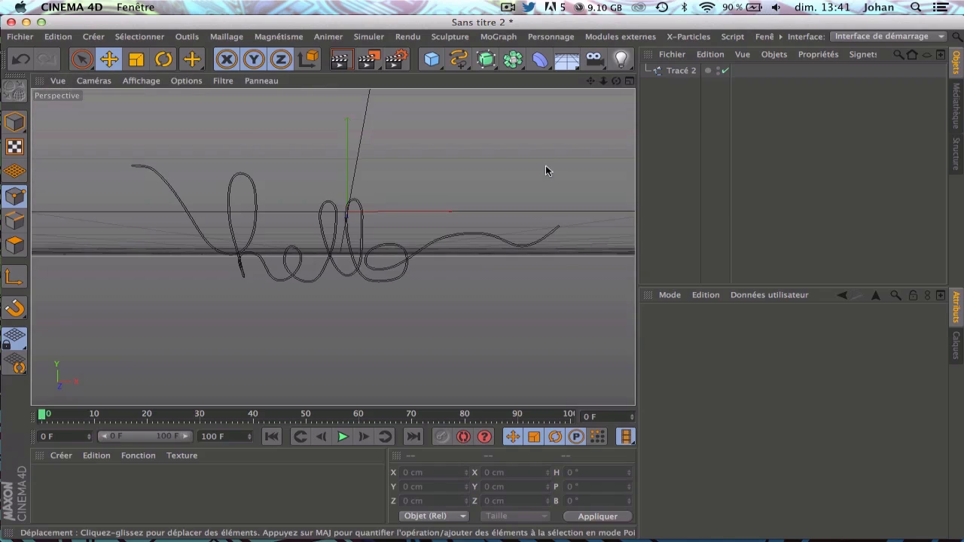
mouse_move(616, 80)
left_mouse_down()
mouse_move(557, 84)
mouse_move(649, 81)
mouse_move(628, 81)
left_mouse_up()
Select the points of Tracé 2's opening tail with the selection brush, try moving them along Z, and undo the move.
left_click(677, 70)
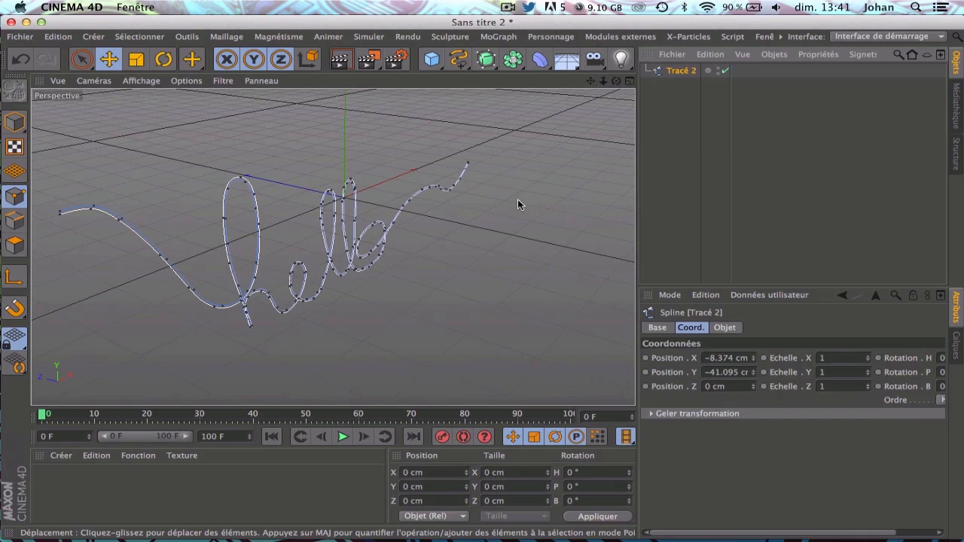
left_click(81, 57)
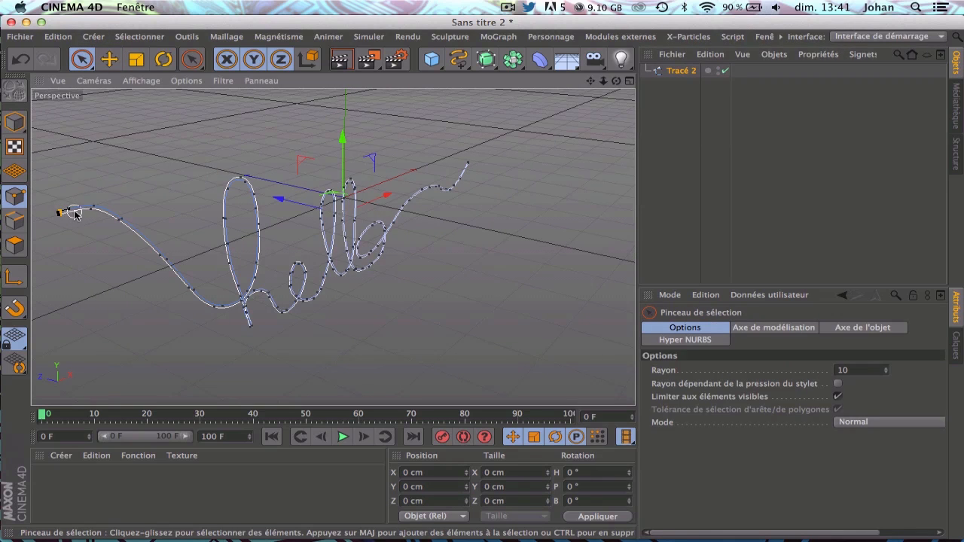
mouse_move(75, 213)
left_mouse_down()
mouse_move(135, 230)
mouse_move(219, 311)
left_mouse_up()
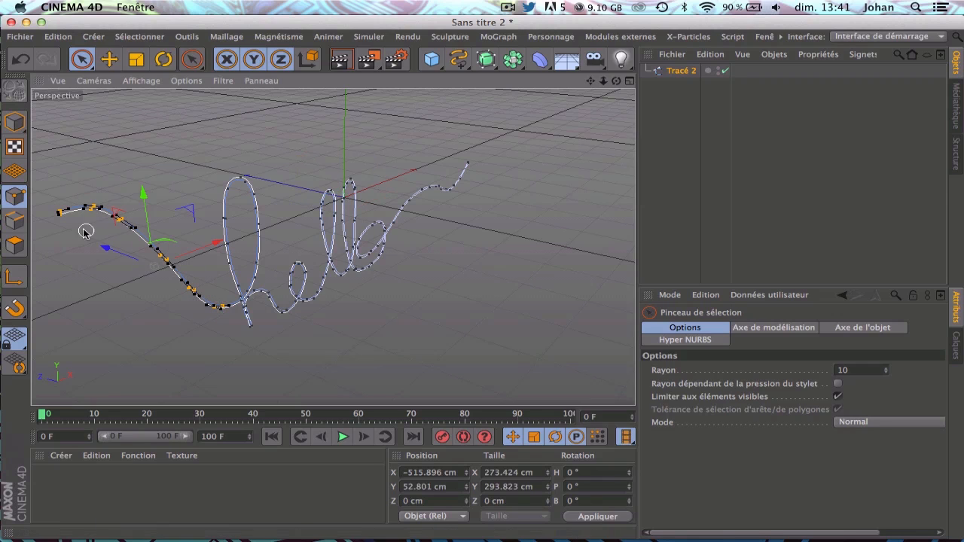
left_click_drag(122, 243, 130, 256)
key("super+z")
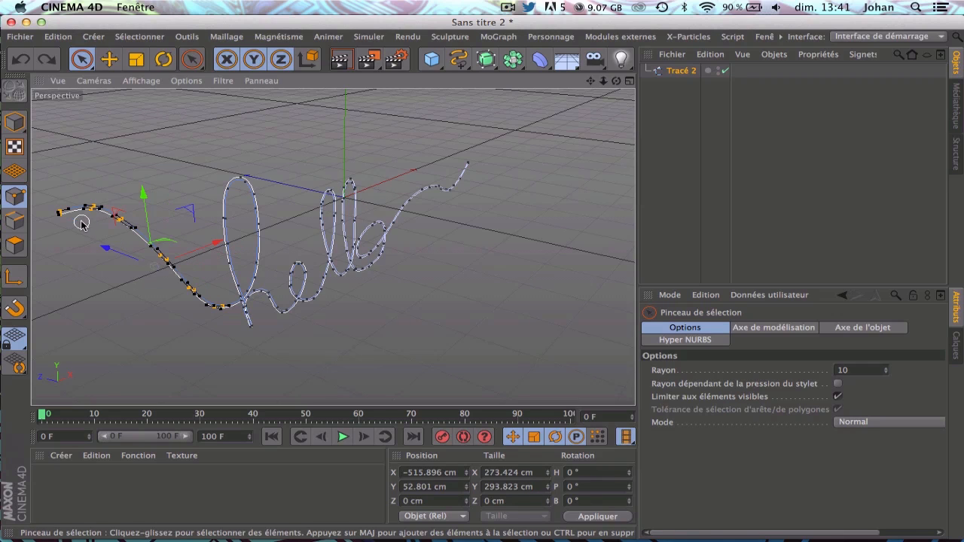
Disable Limiter aux éléments visibles, adjust the point selection along the opening tail, and move those points along Z to about -42.5 cm.
left_click(710, 55)
left_click(667, 124)
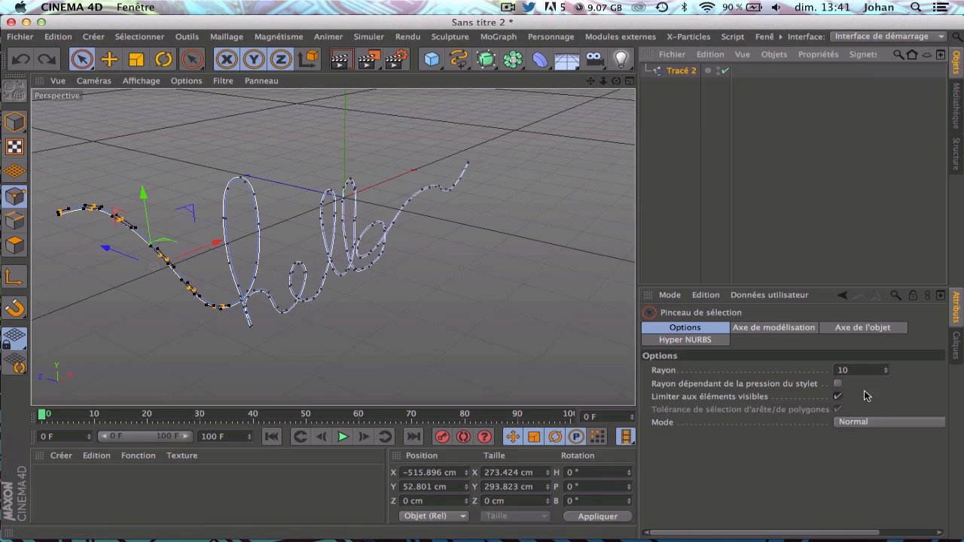
left_click(840, 396)
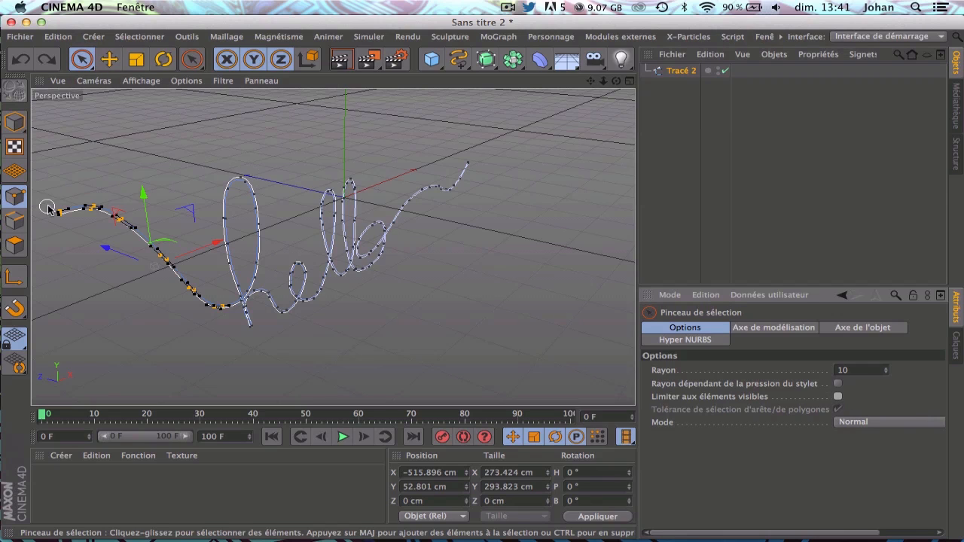
mouse_move(47, 208)
left_mouse_down()
mouse_move(96, 209)
mouse_move(128, 226)
mouse_move(200, 296)
left_mouse_up()
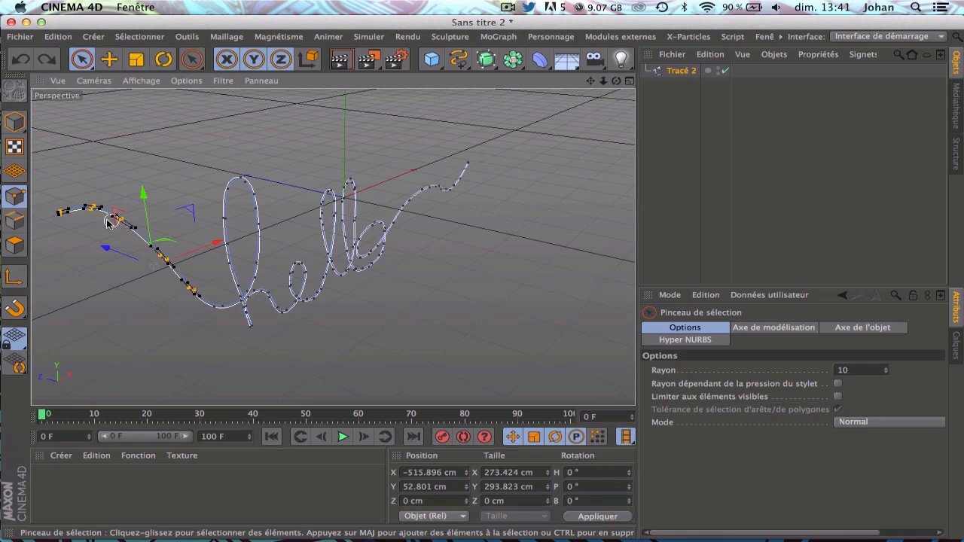
left_click_drag(106, 247, 117, 252)
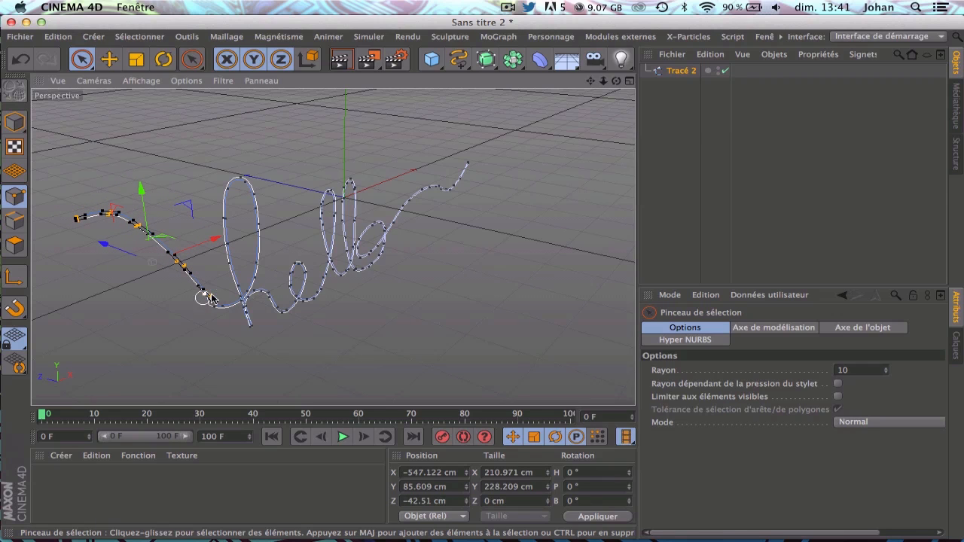
Offset the opening tail's points progressively along Z, to about -85.8 cm, and the outermost ones to about -144.4 cm.
left_click(207, 296, "ctrl")
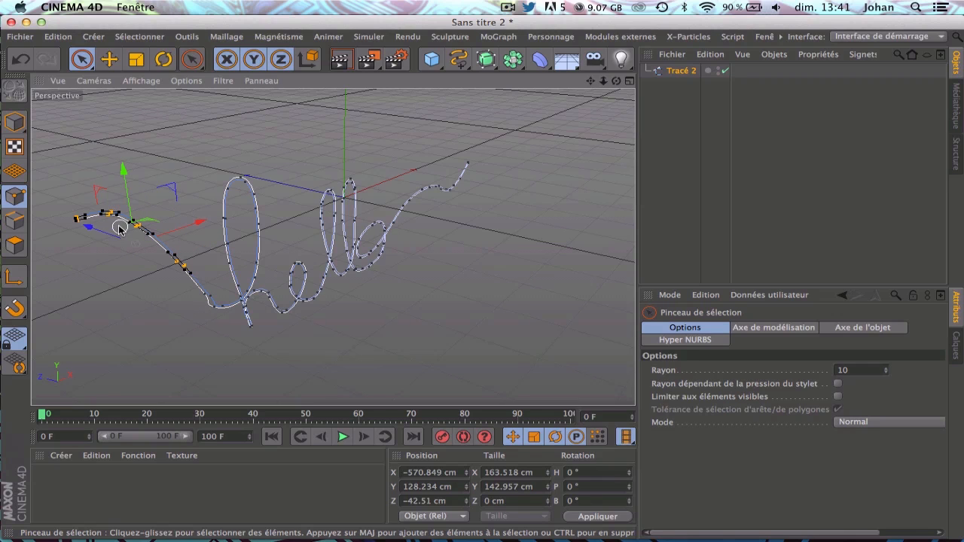
left_click_drag(98, 232, 128, 256)
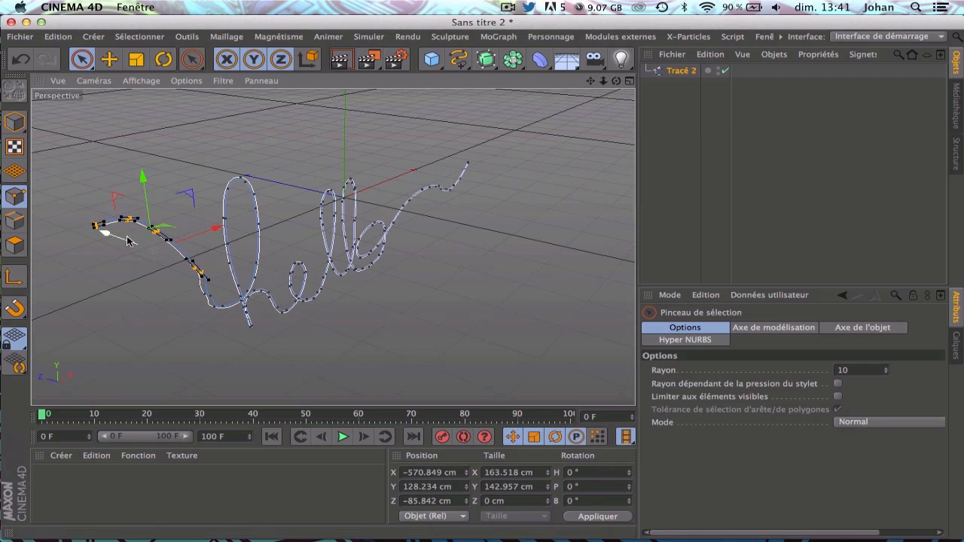
left_click(195, 270, "ctrl")
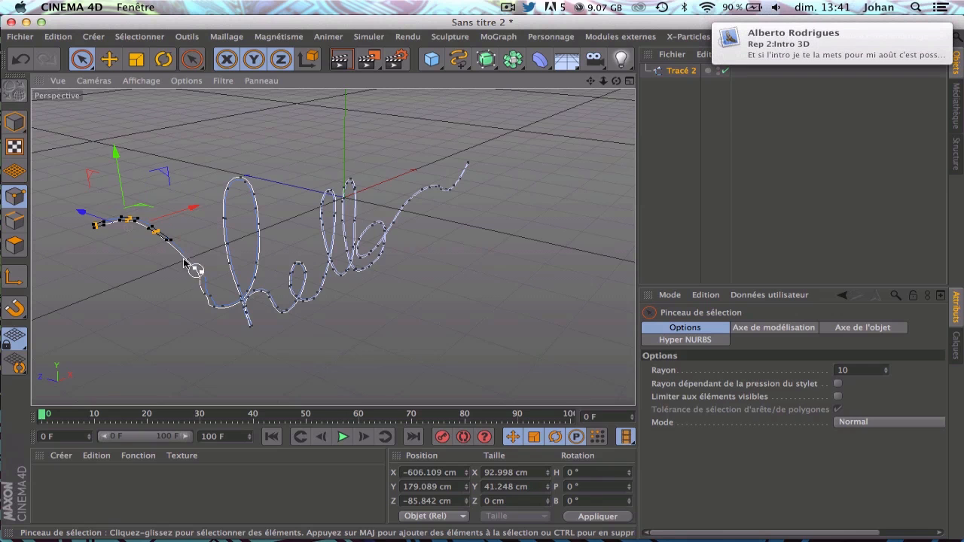
left_click_drag(80, 210, 105, 219)
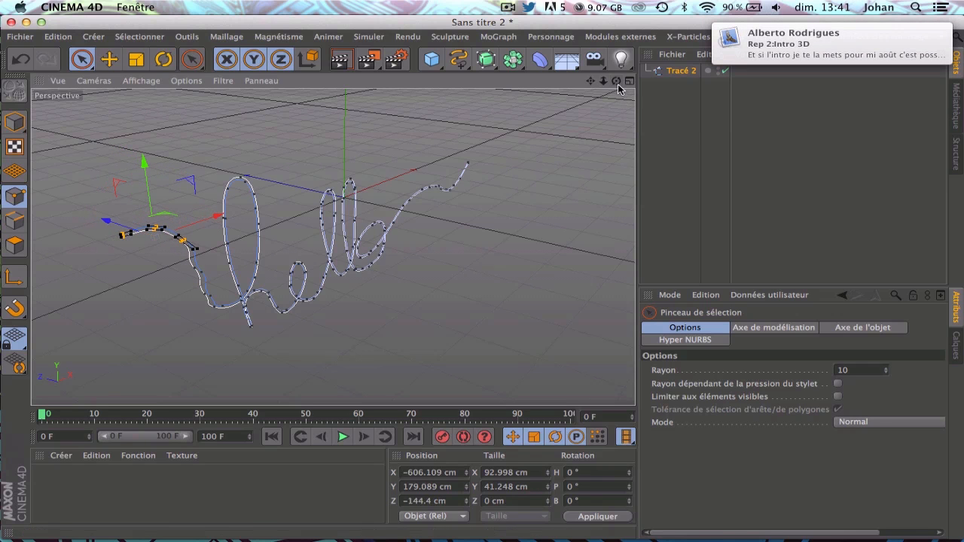
Select the points of the closing tail, move them along Z to about 103.7 cm, push the outermost ones further back, and deselect Tracé 2.
mouse_move(616, 81)
left_mouse_down()
mouse_move(538, 76)
mouse_move(564, 77)
mouse_move(522, 66)
mouse_move(514, 48)
mouse_move(461, 40)
mouse_move(497, 69)
mouse_move(602, 68)
mouse_move(629, 188)
left_mouse_up()
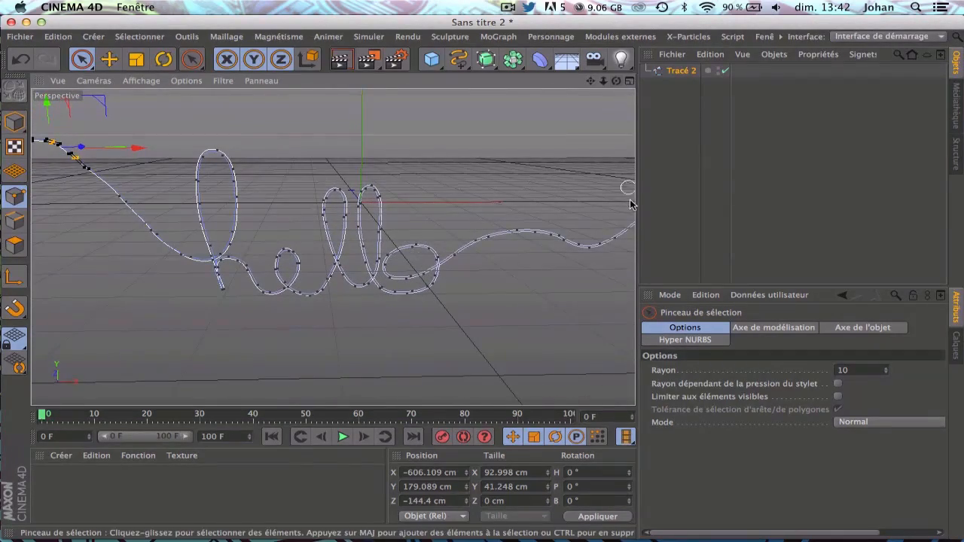
mouse_move(541, 235)
left_mouse_down()
mouse_move(606, 245)
mouse_move(628, 224)
left_mouse_up()
left_click_drag(603, 81, 544, 82)
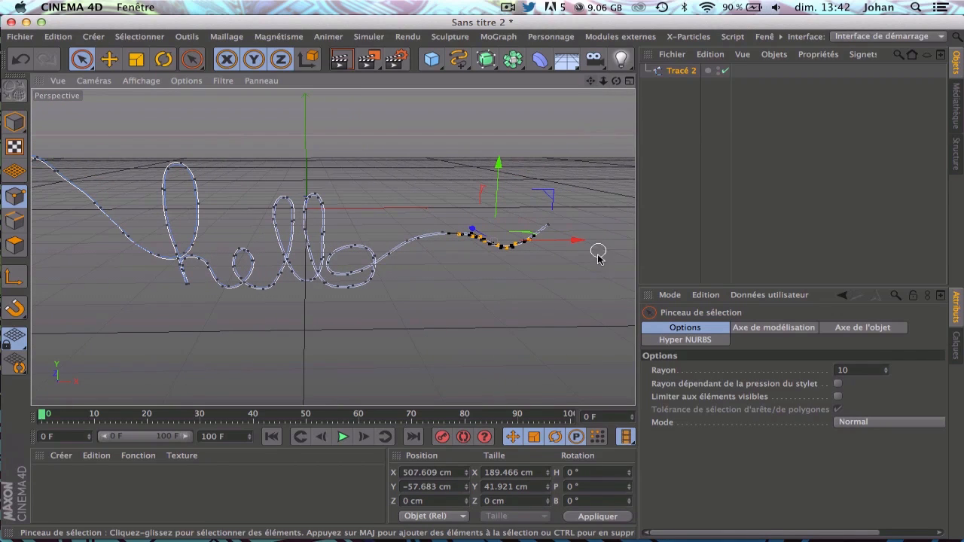
mouse_move(552, 221)
left_mouse_down()
mouse_move(505, 247)
mouse_move(541, 237)
left_mouse_up()
mouse_move(470, 237)
left_mouse_down()
mouse_move(490, 227)
mouse_move(480, 220)
left_mouse_up()
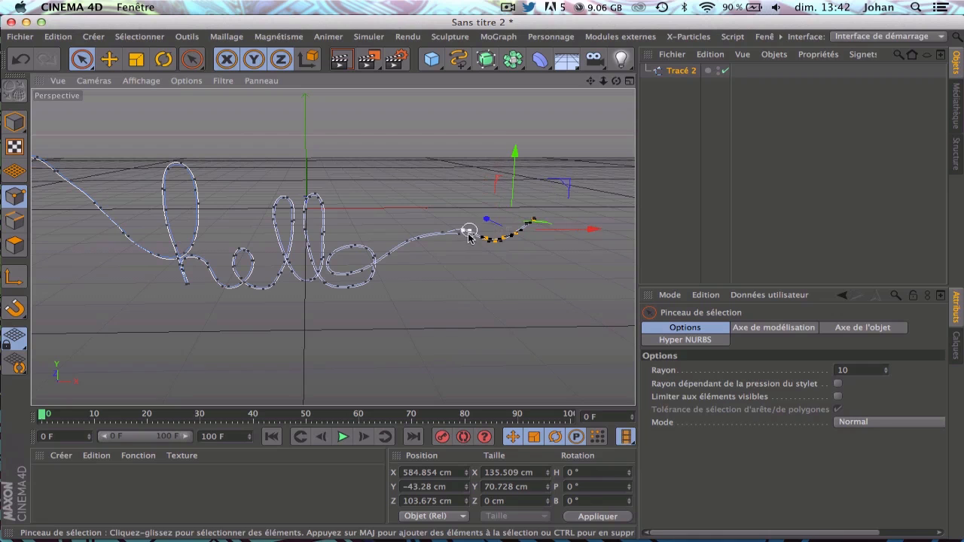
mouse_move(497, 226)
left_mouse_down()
mouse_move(479, 223)
mouse_move(495, 233)
mouse_move(485, 213)
left_mouse_up()
left_click(664, 171)
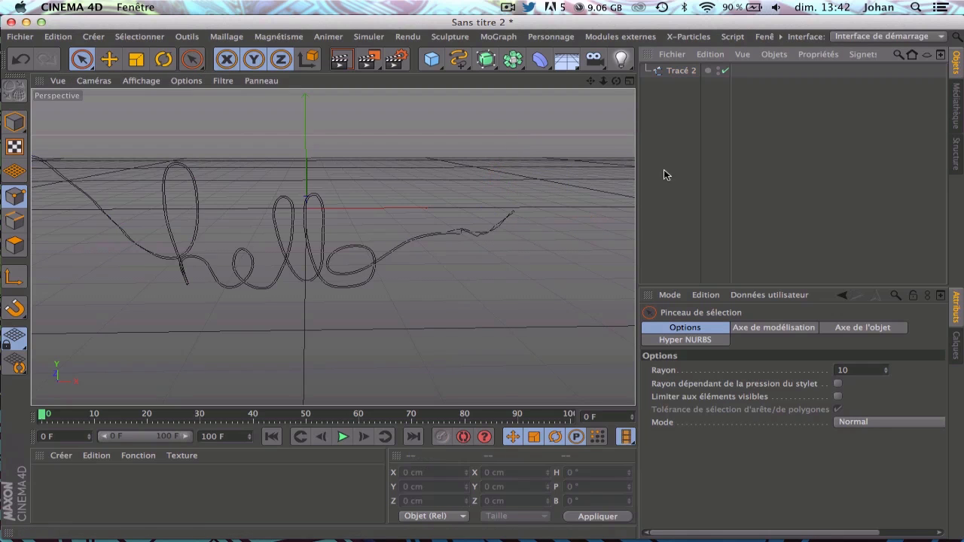
left_click_drag(616, 81, 593, 80)
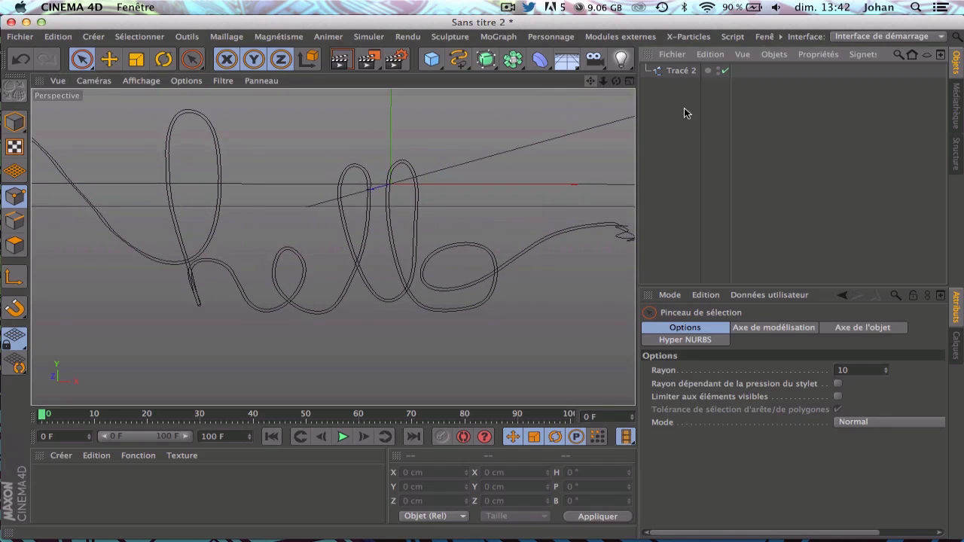
Add an Extrusion contrôlée NURBS object and make Tracé 2 its child.
left_click(495, 64)
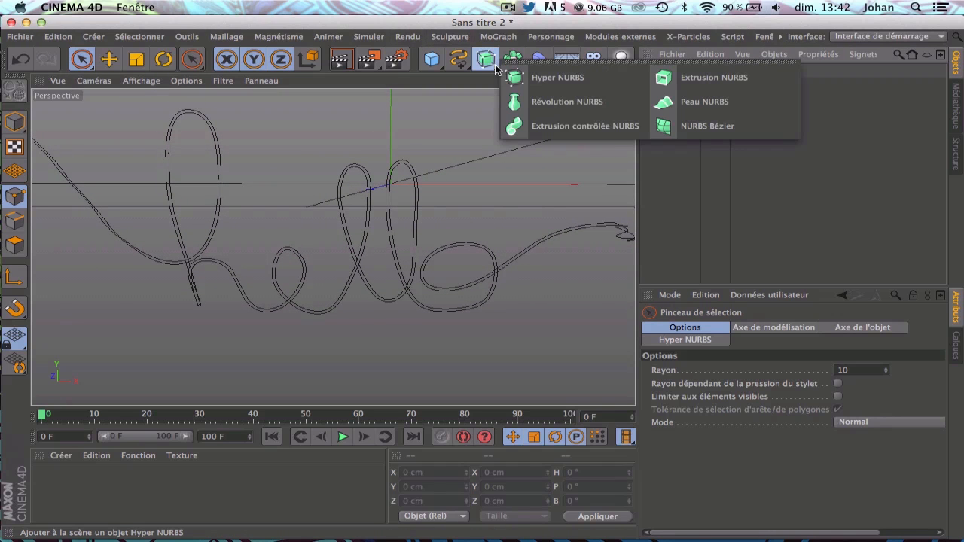
left_click(533, 122)
left_click_drag(683, 83, 697, 71)
left_click(703, 117)
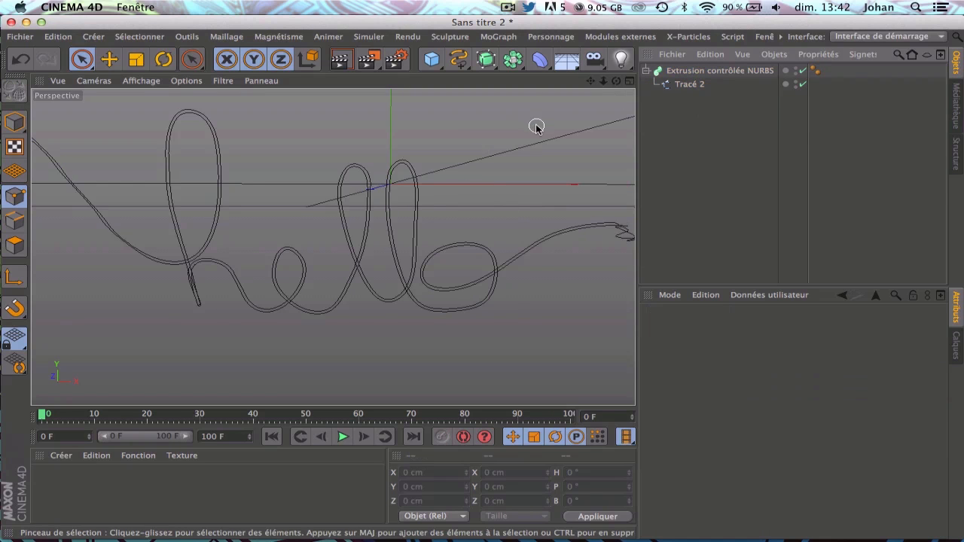
Create a Cercle spline, place it above Tracé 2 inside the Extrusion contrôlée NURBS, and render the view.
left_click(429, 62)
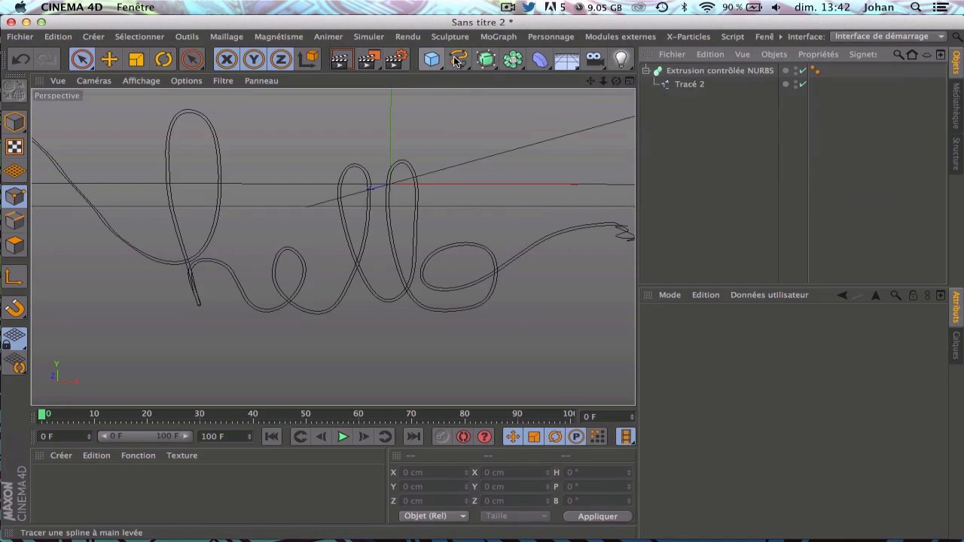
left_click(457, 61)
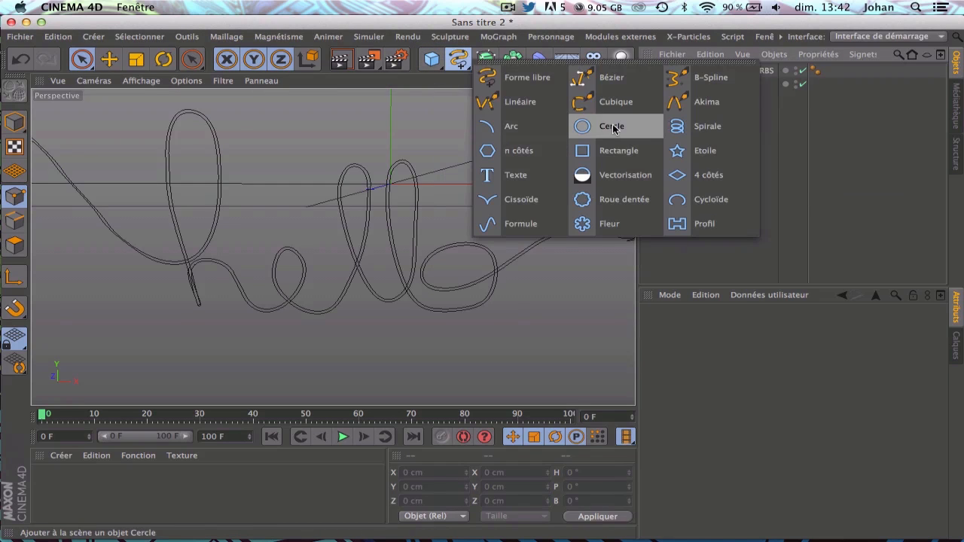
left_click(612, 127)
left_click_drag(677, 88, 681, 84)
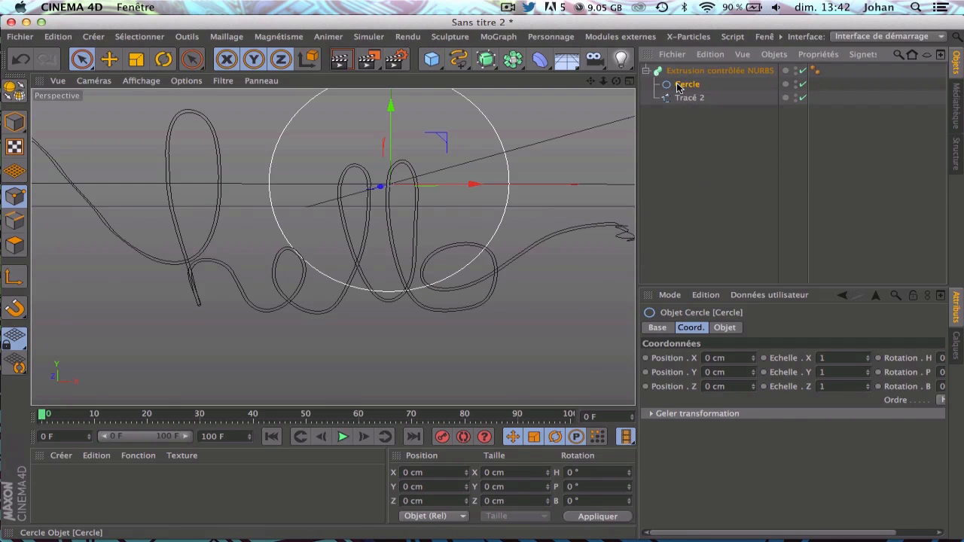
left_click(697, 140)
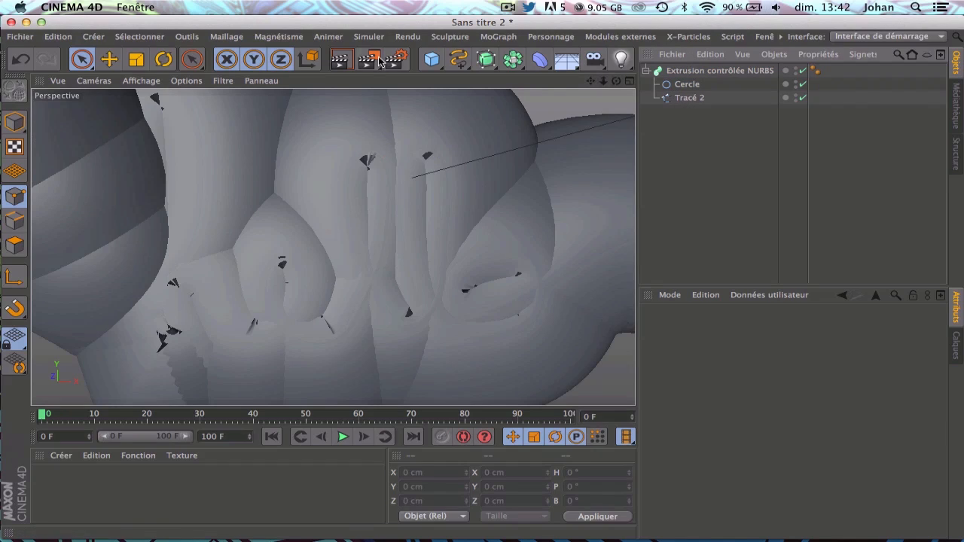
left_click(340, 60)
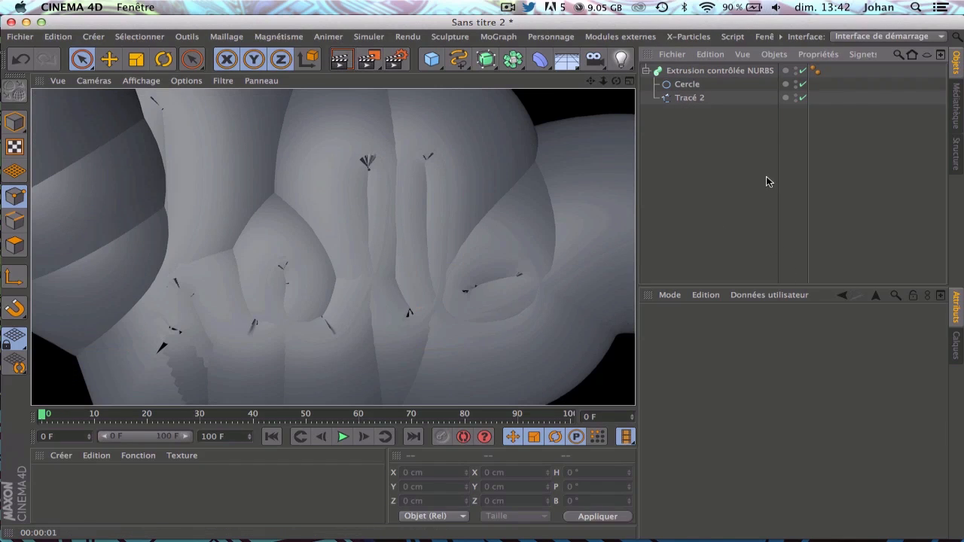
Set the Cercle's Rayon to 5 cm.
left_click(687, 84)
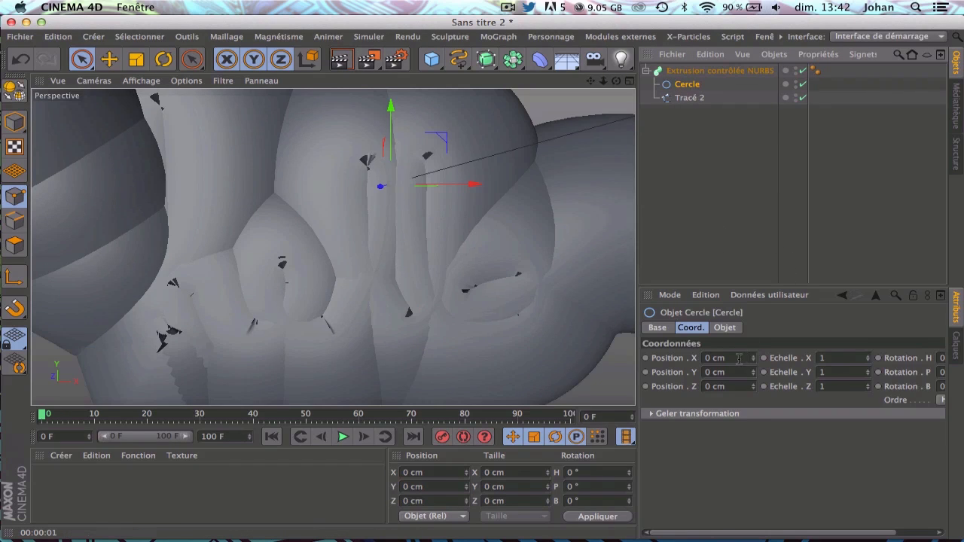
left_click(723, 328)
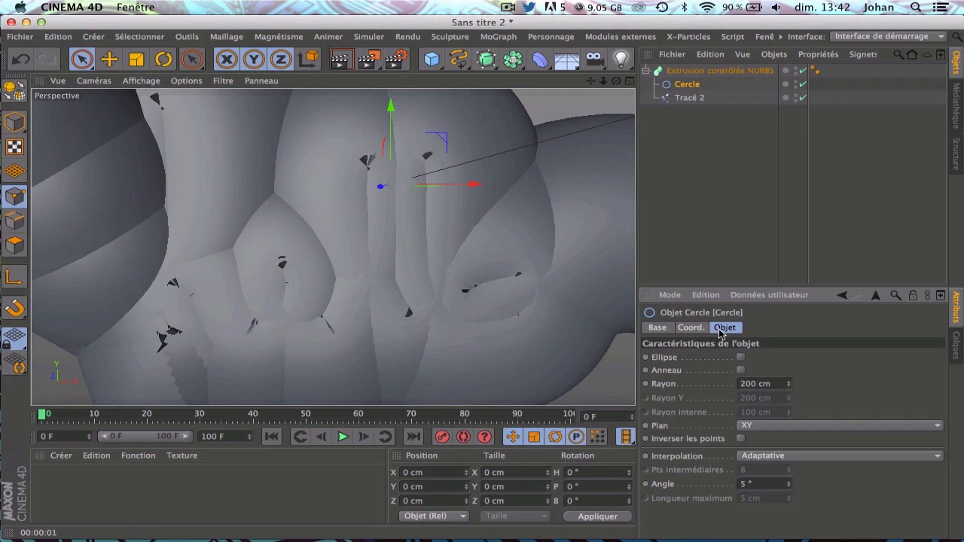
left_click_drag(772, 384, 577, 369)
type("5")
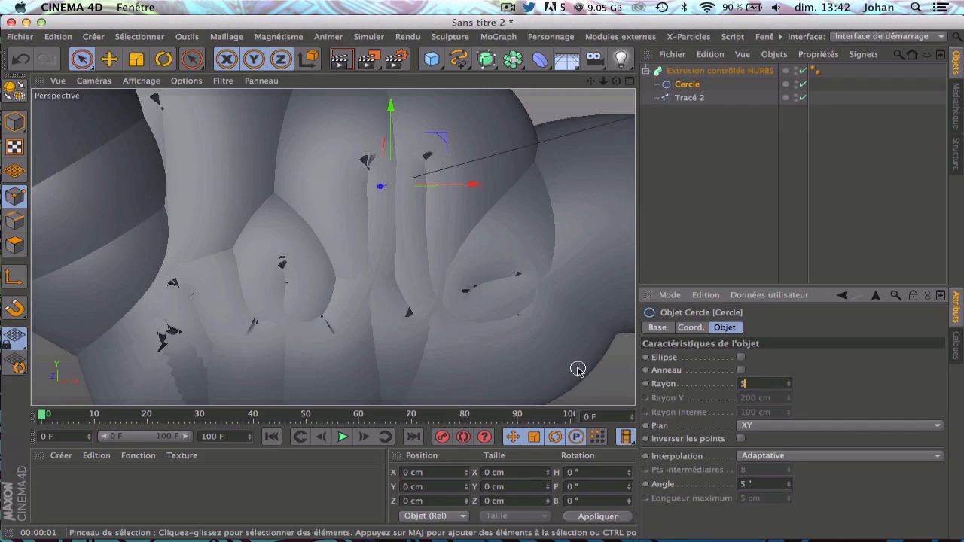
key("Return")
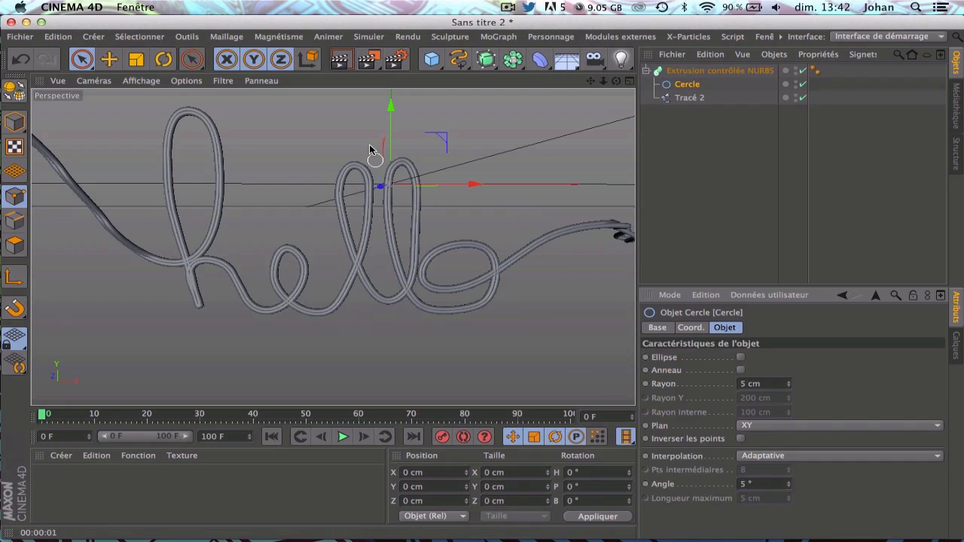
Set Croissance (fin) of the Extrusion contrôlée NURBS to 50 %.
left_click(689, 71)
left_click(762, 401)
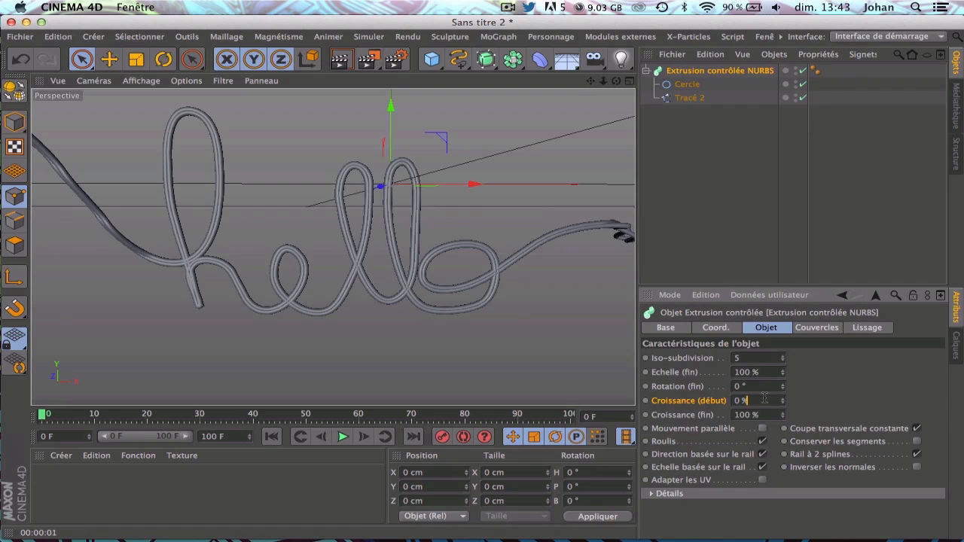
type("50")
key("Return")
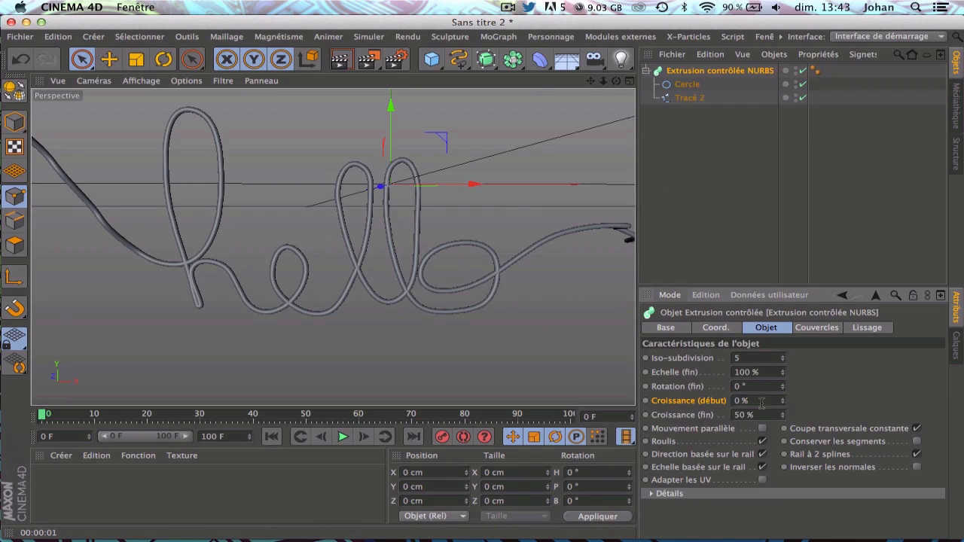
mouse_move(781, 415)
left_mouse_down()
mouse_move(781, 448)
mouse_move(782, 405)
left_mouse_up()
Keyframe the sweep's Croissance (fin) at 0 % on frame 10 and at 50 % on frame 40.
left_click_drag(46, 423, 95, 428)
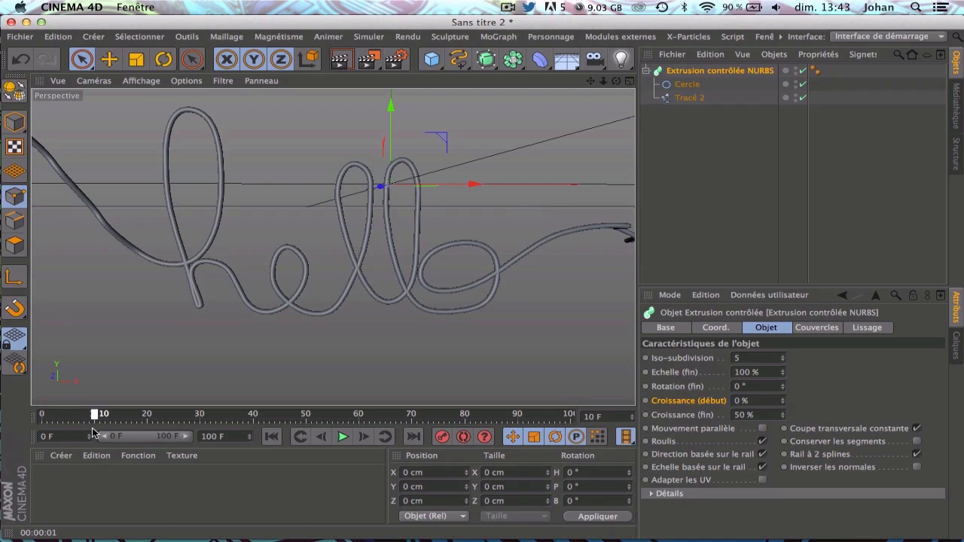
left_click(773, 416)
type("0")
key("Return")
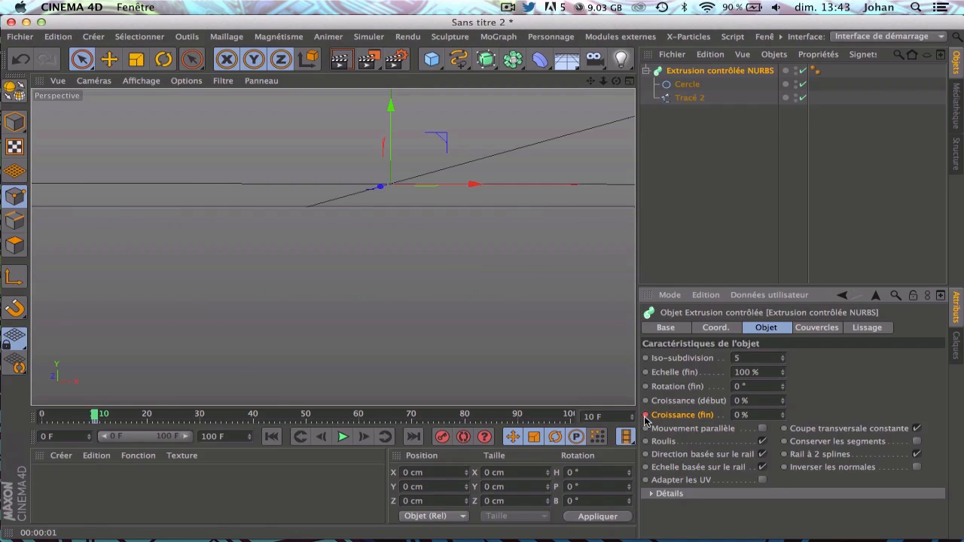
left_click_drag(96, 417, 255, 422)
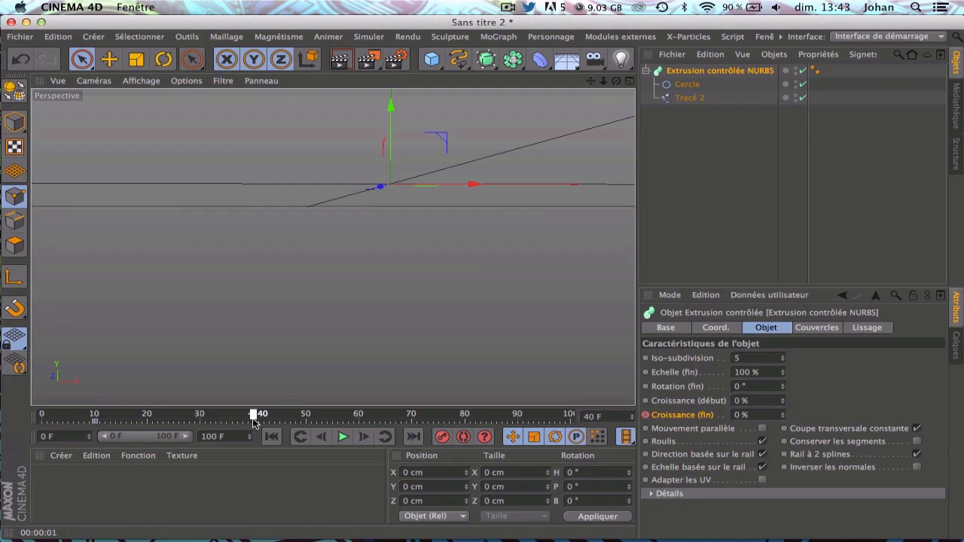
left_click(758, 416)
type("50")
key("Return")
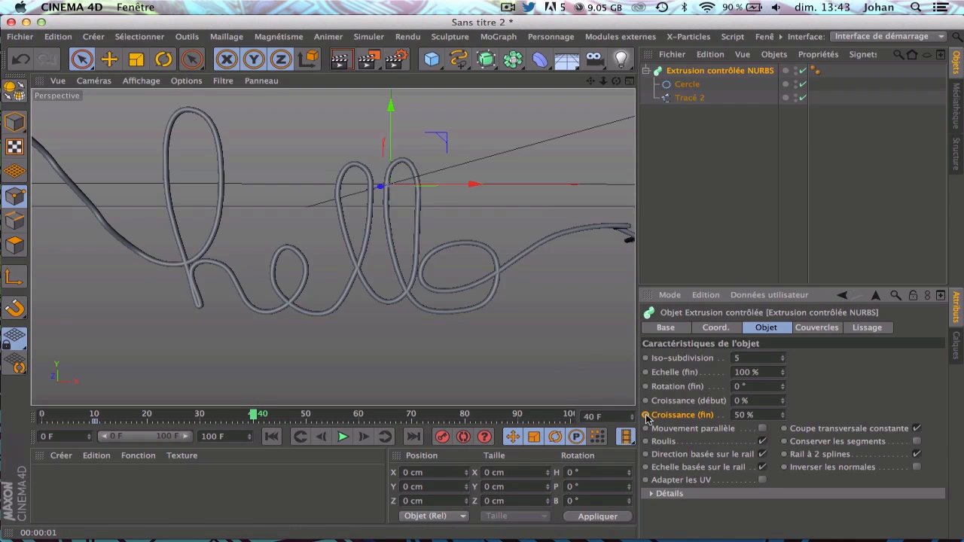
Keyframe the sweep's Croissance (début) at 0 % on frame 80 and at 50 % on frame 100.
left_click_drag(257, 417, 461, 423)
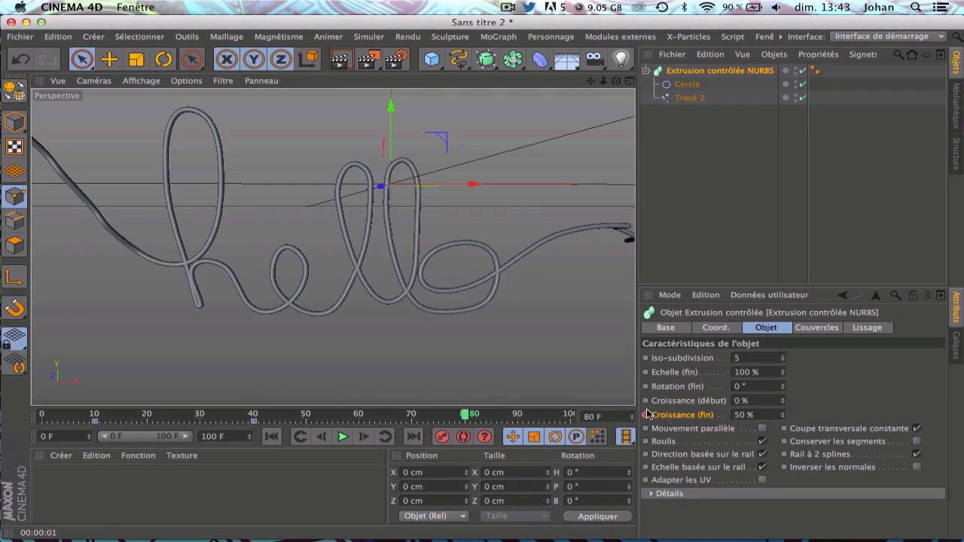
left_click(645, 403, "ctrl")
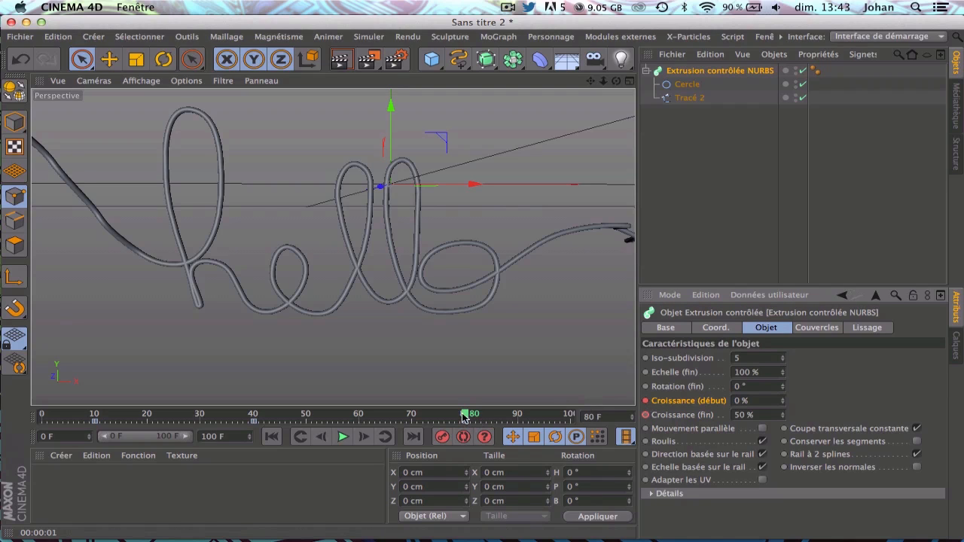
left_click_drag(465, 417, 610, 424)
left_click(742, 401)
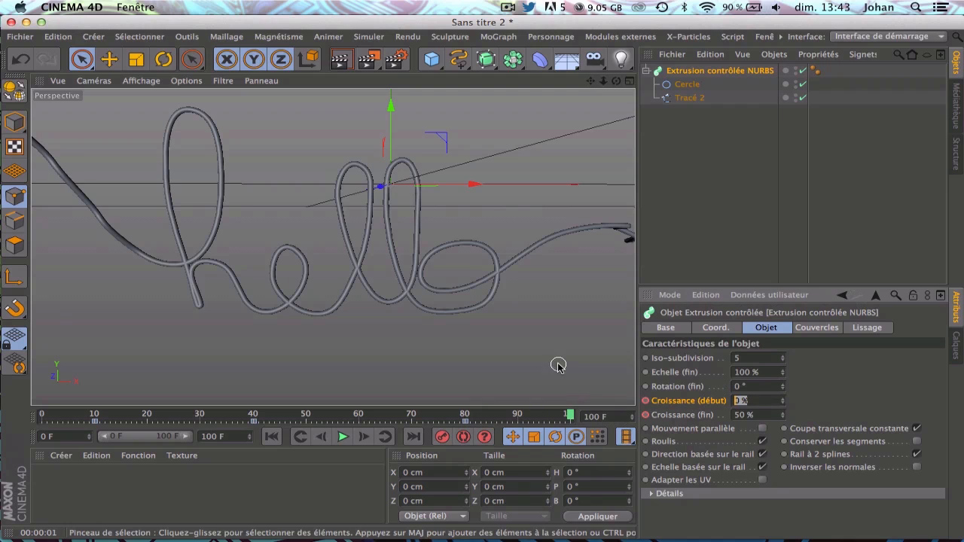
type("50")
key("Return")
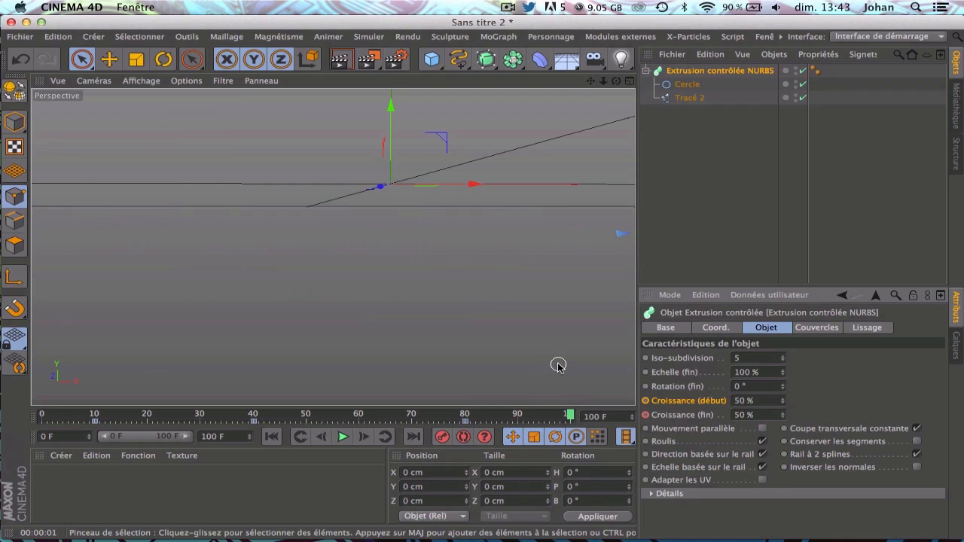
left_click(645, 401)
Play back the growth animation of the "hello" tube to check it.
left_click_drag(570, 415, 126, 415)
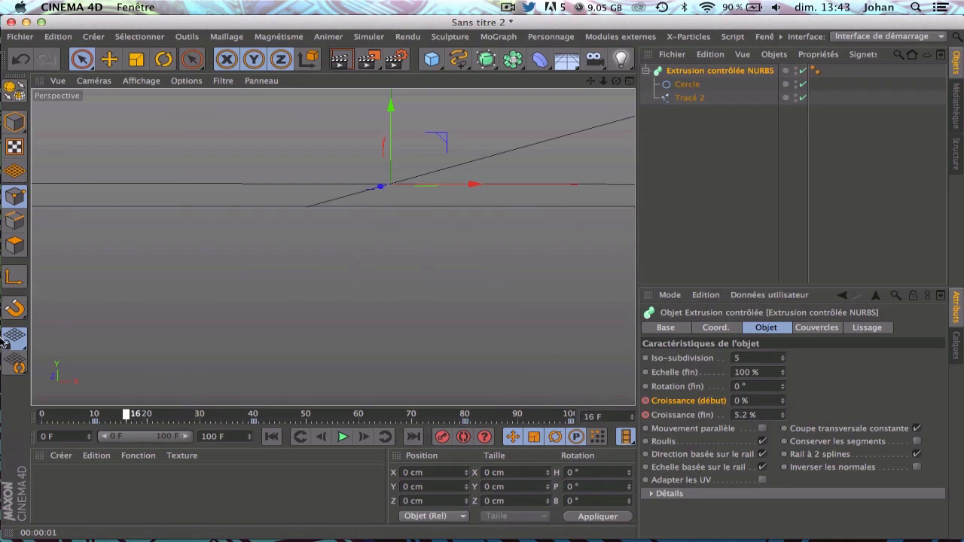
left_click(344, 437)
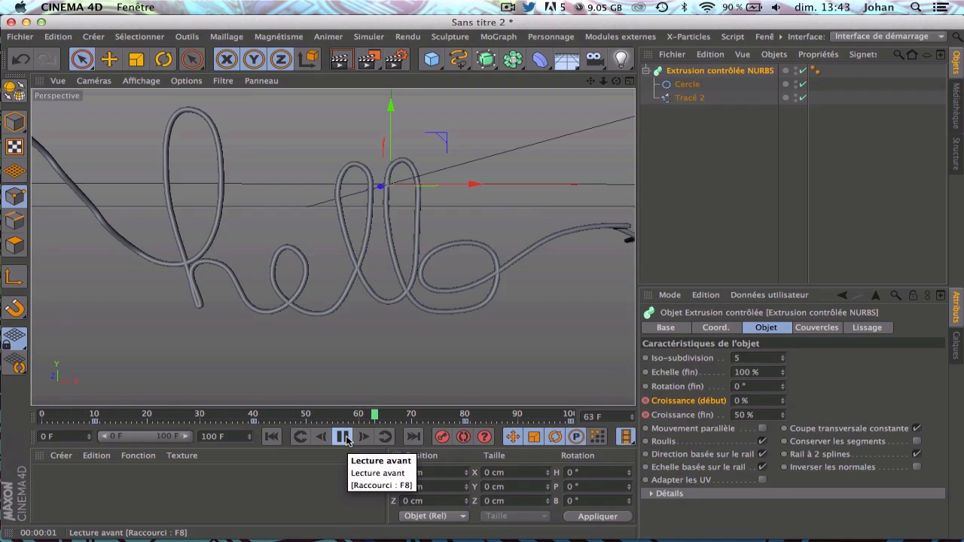
left_click(344, 438)
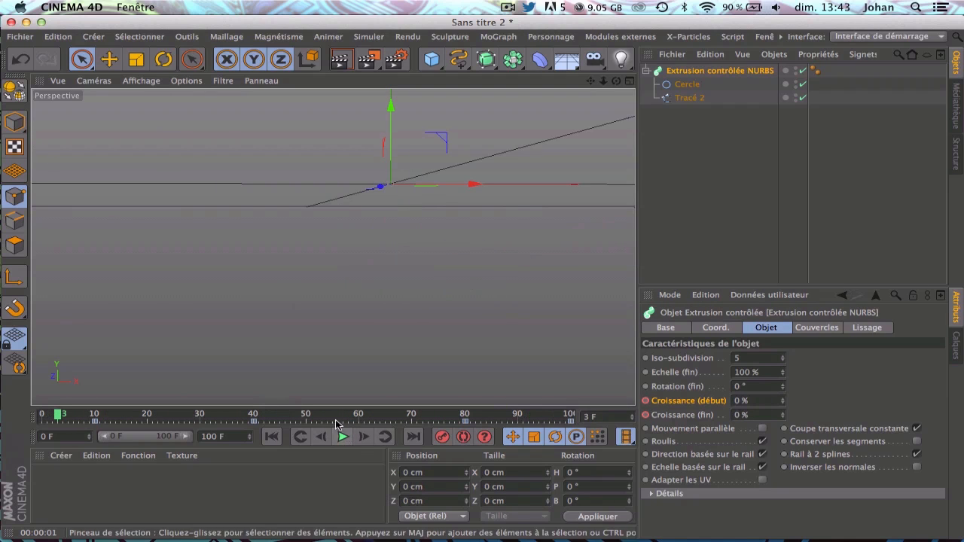
Go to frame 40 and create a new material.
left_click_drag(56, 416, 256, 417)
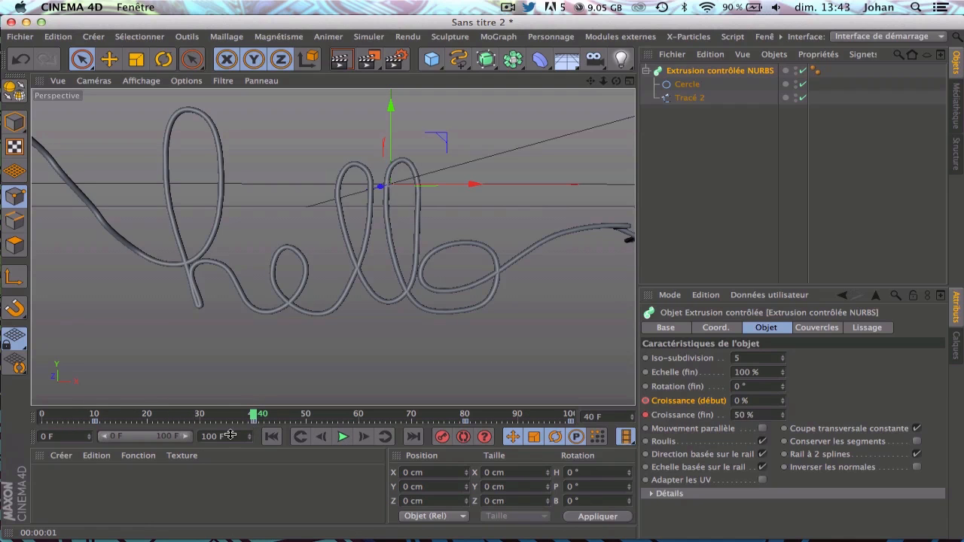
double_click(144, 517)
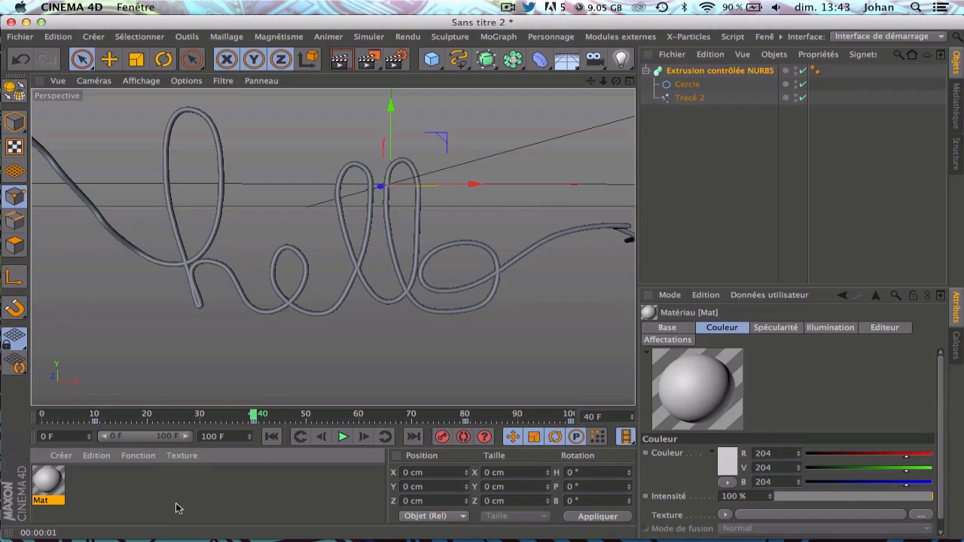
Open the new material for editing, turn off its Couleur channel and turn on Luminescence.
double_click(44, 485)
left_click_drag(334, 96, 393, 154)
left_click(365, 291)
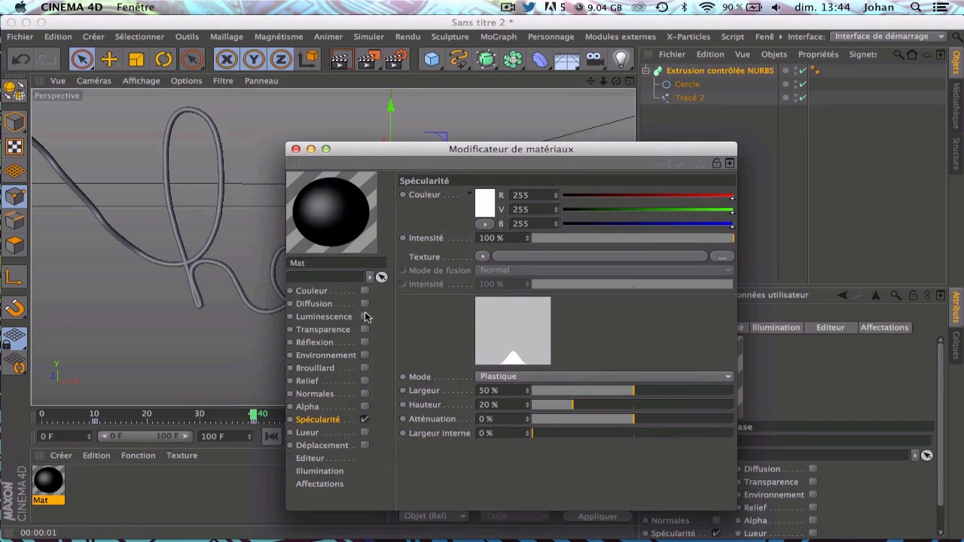
left_click(366, 317)
Set the material's Luminescence colour to a light red of R 250, V 73, B 73.
left_click(482, 204)
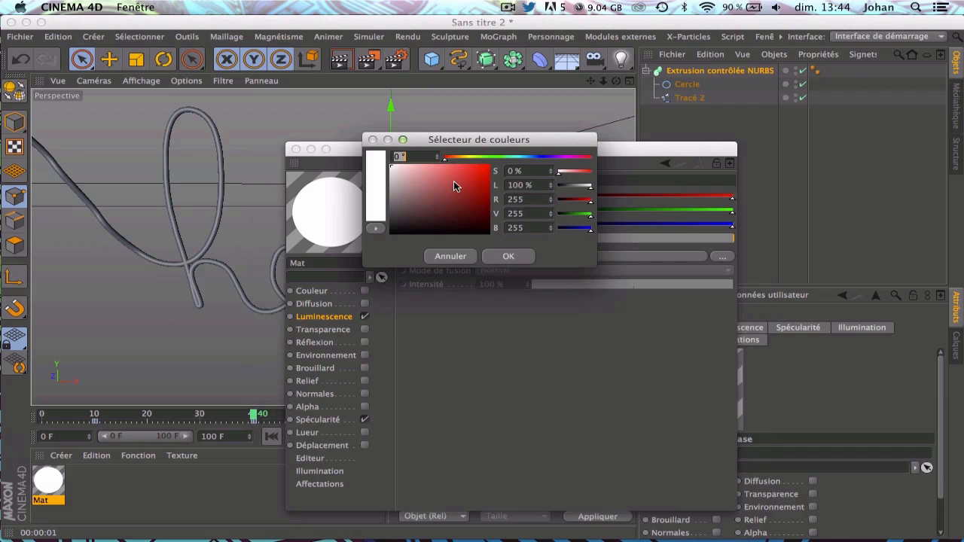
mouse_move(454, 181)
left_mouse_down()
mouse_move(453, 159)
mouse_move(459, 167)
left_mouse_up()
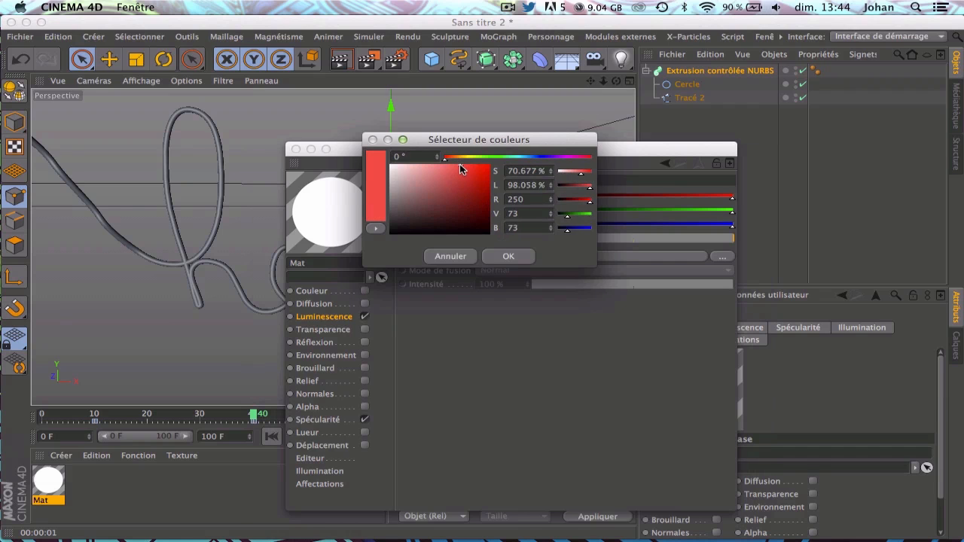
left_click(506, 256)
left_click_drag(390, 148, 505, 53)
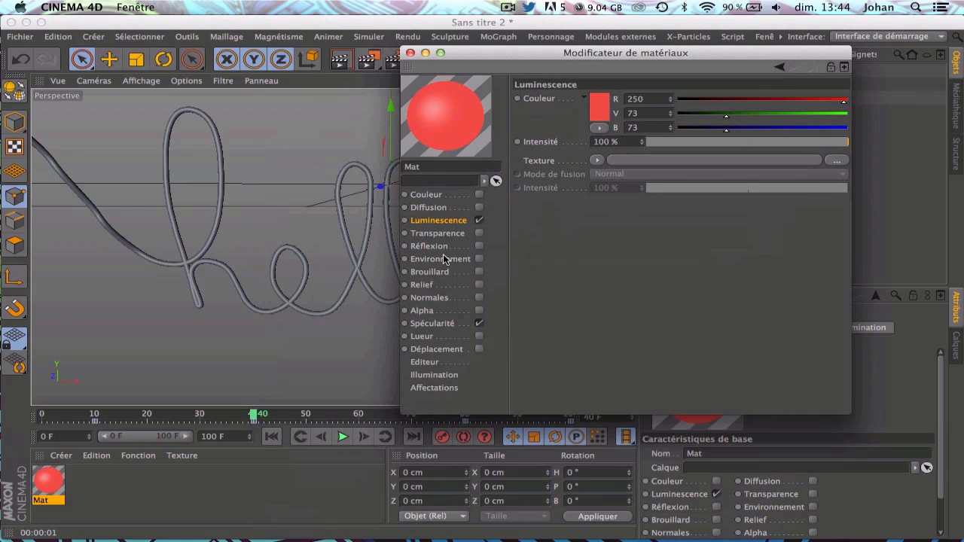
Set the material's Spécularité to Largeur 16 %, Hauteur 100 %, Atténuation 100 % and Largeur interne 16 %.
left_click(433, 323)
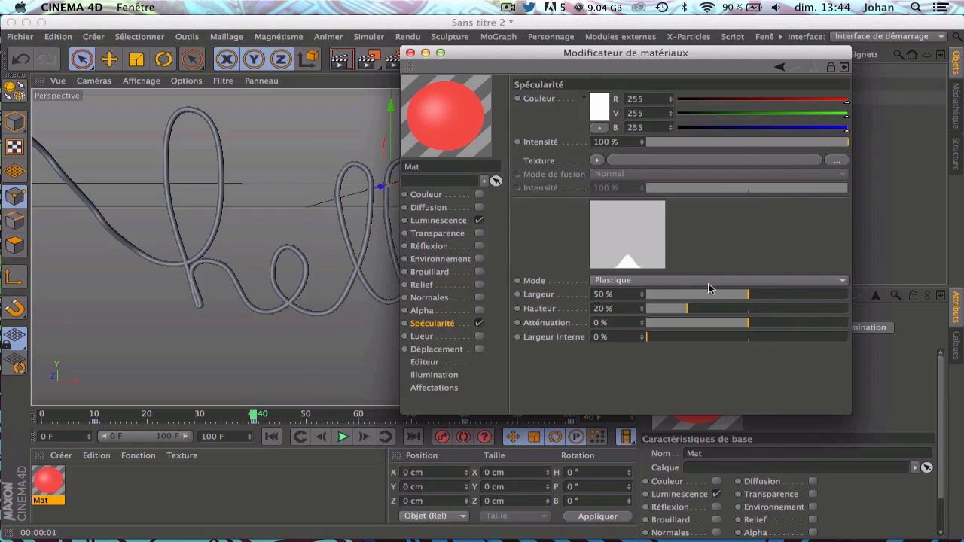
left_click_drag(709, 293, 655, 296)
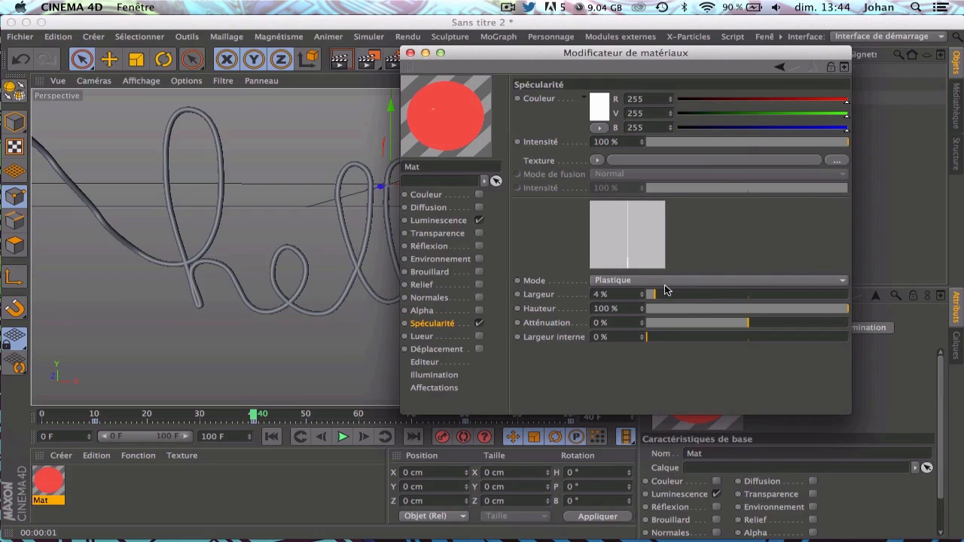
left_click_drag(663, 293, 679, 295)
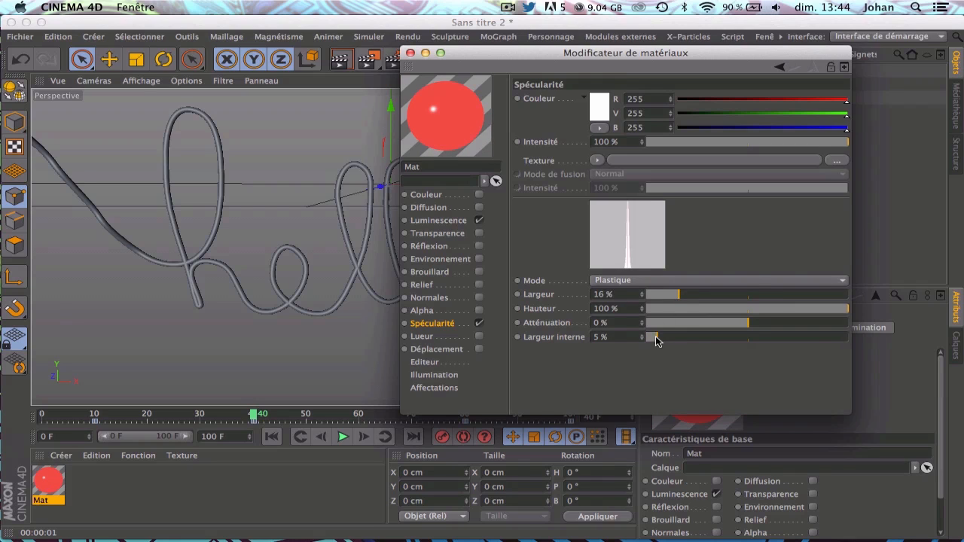
left_click_drag(654, 336, 892, 328)
left_click_drag(735, 323, 568, 327)
left_click_drag(693, 326, 912, 326)
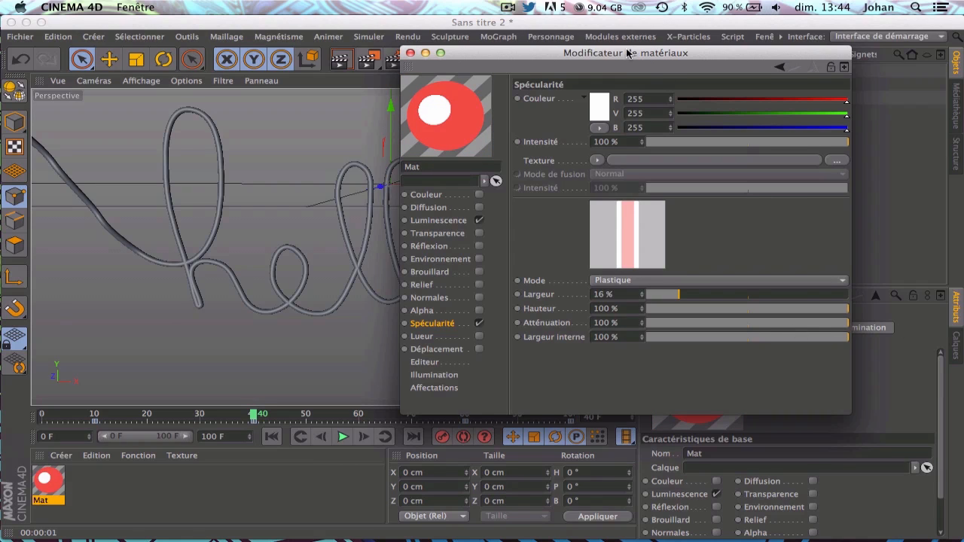
left_click_drag(627, 53, 497, 48)
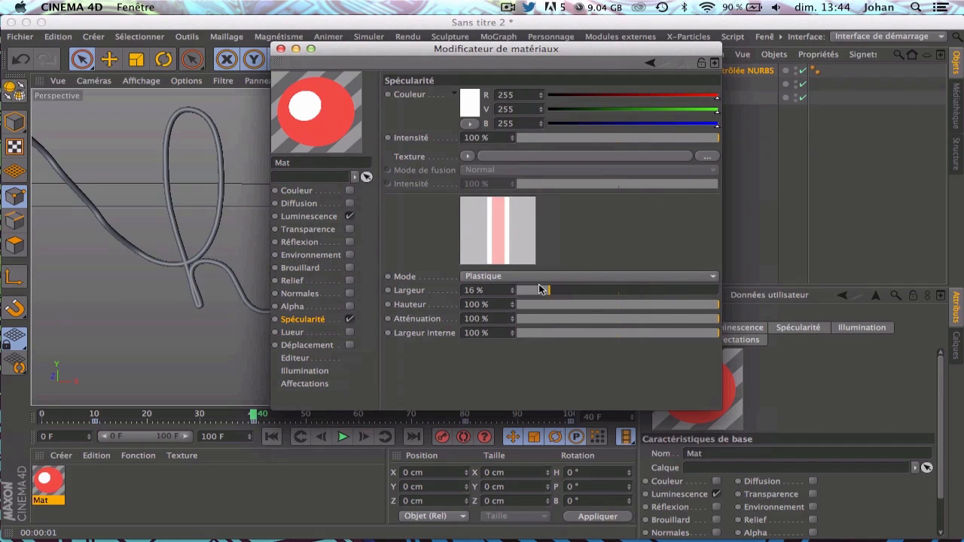
left_click_drag(715, 306, 794, 303)
left_click_drag(709, 318, 548, 338)
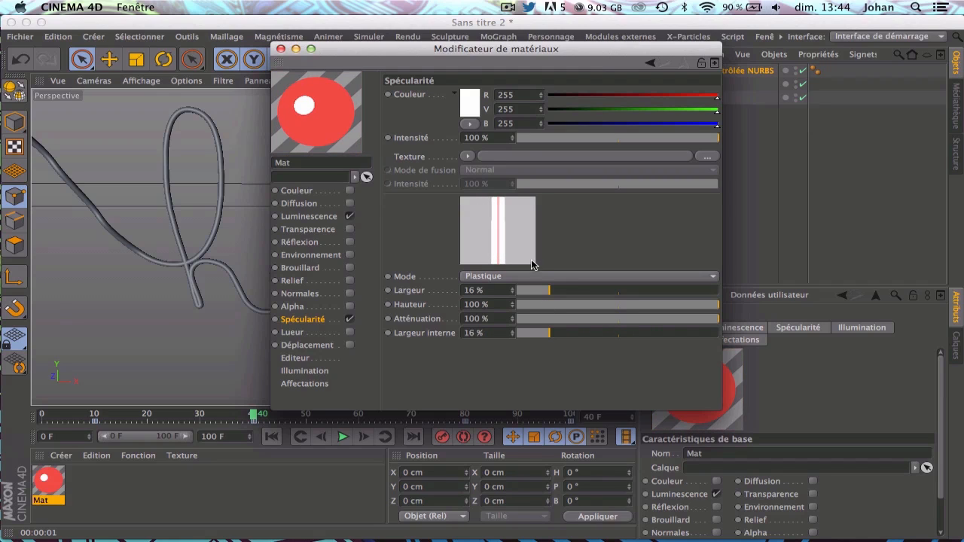
Set the Spécularité intensity to 40 % and close the material editor.
double_click(488, 137)
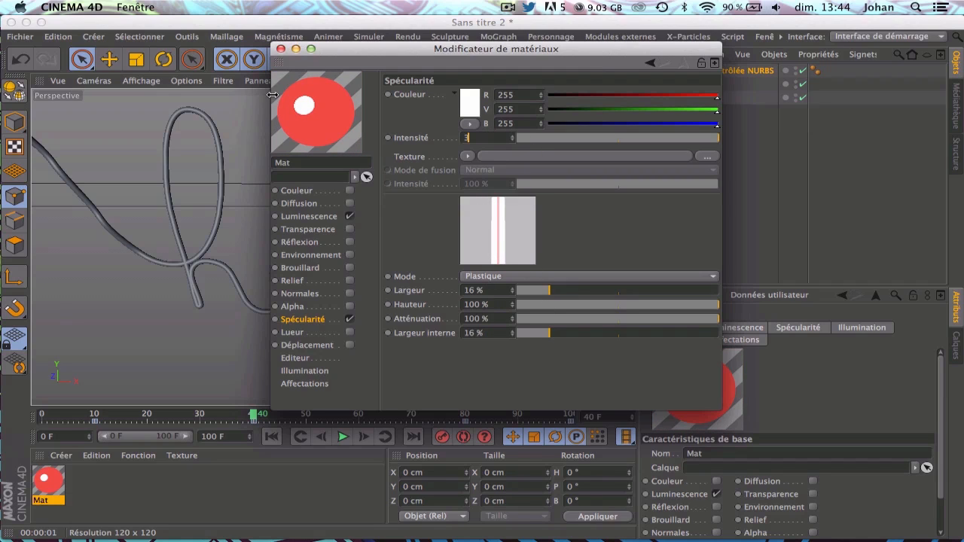
key("Return")
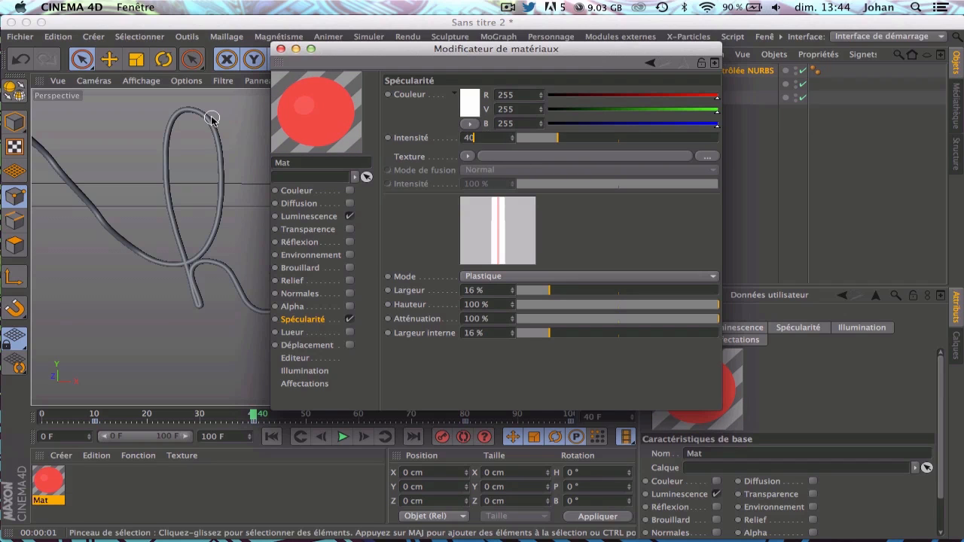
type("40")
key("Return")
left_click(280, 48)
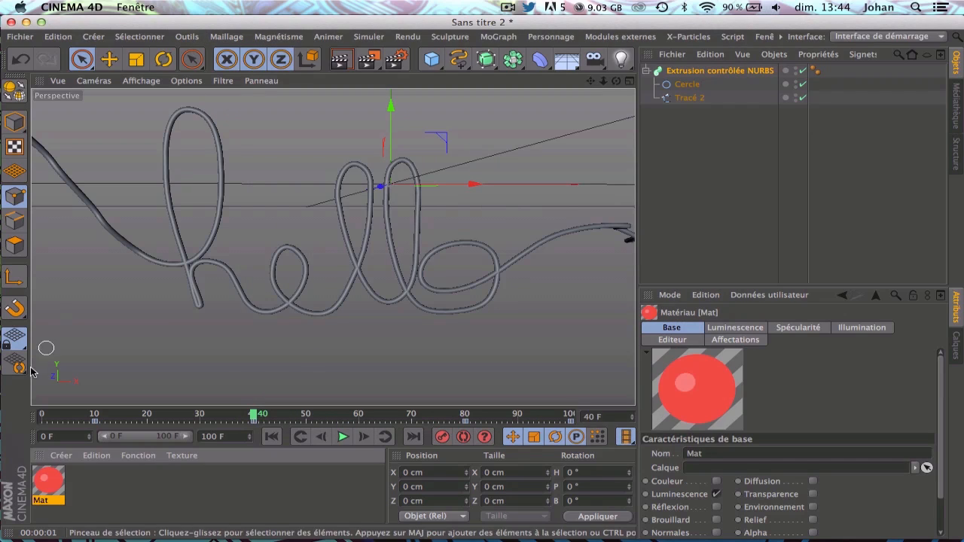
Apply the red material to the Extrusion contrôlée NURBS object and render the perspective view.
left_click_drag(49, 488, 681, 73)
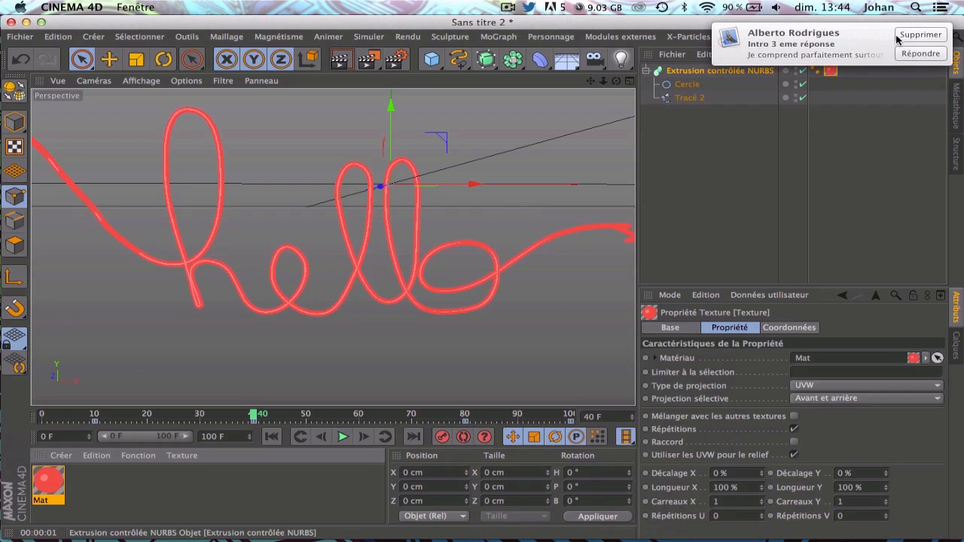
left_click(345, 63)
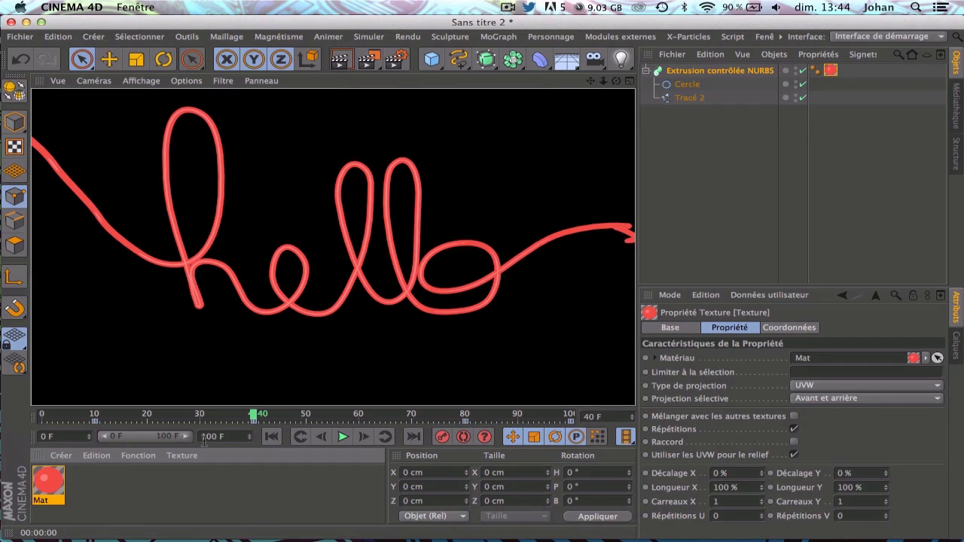
Lower the red material's Spécularité intensity to 20 % and render the perspective view again.
double_click(44, 496)
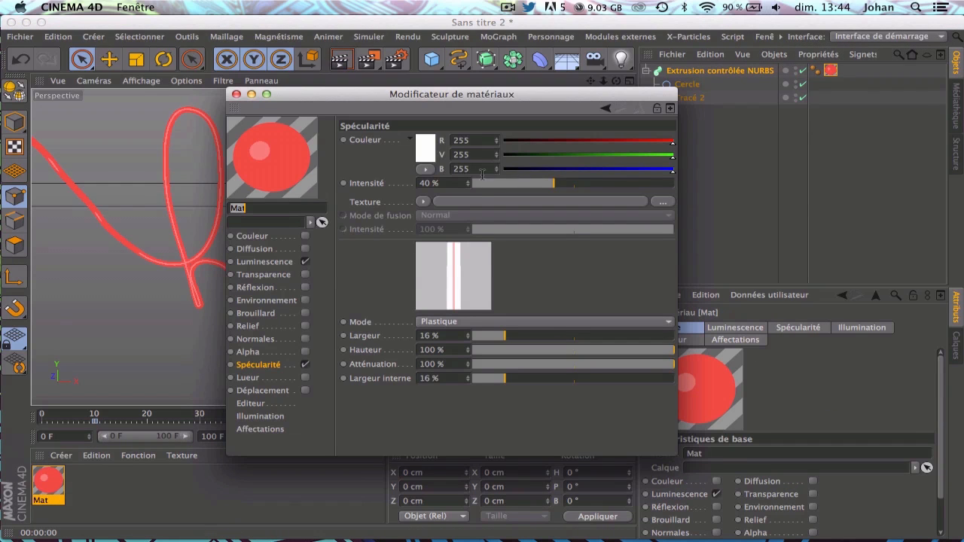
left_click_drag(461, 182, 411, 179)
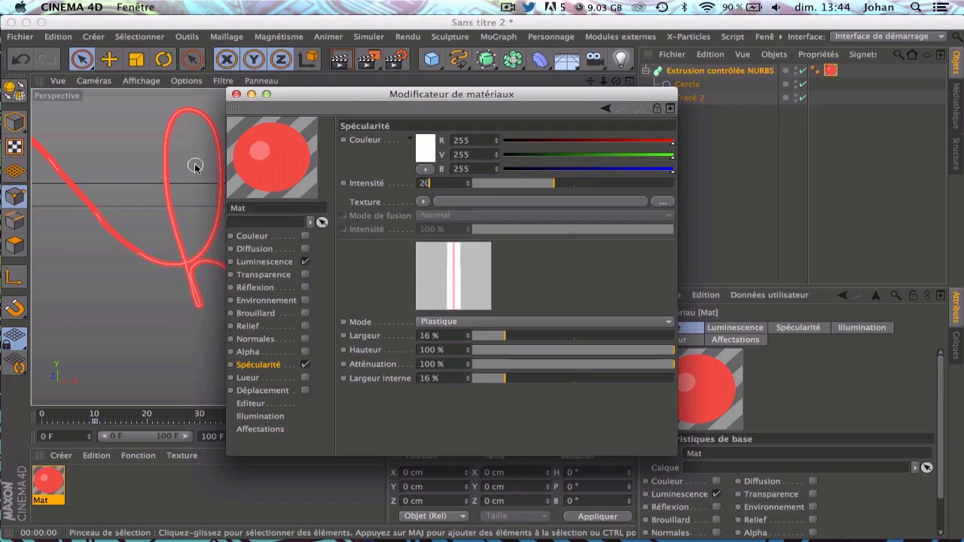
key("Return")
left_click(235, 94)
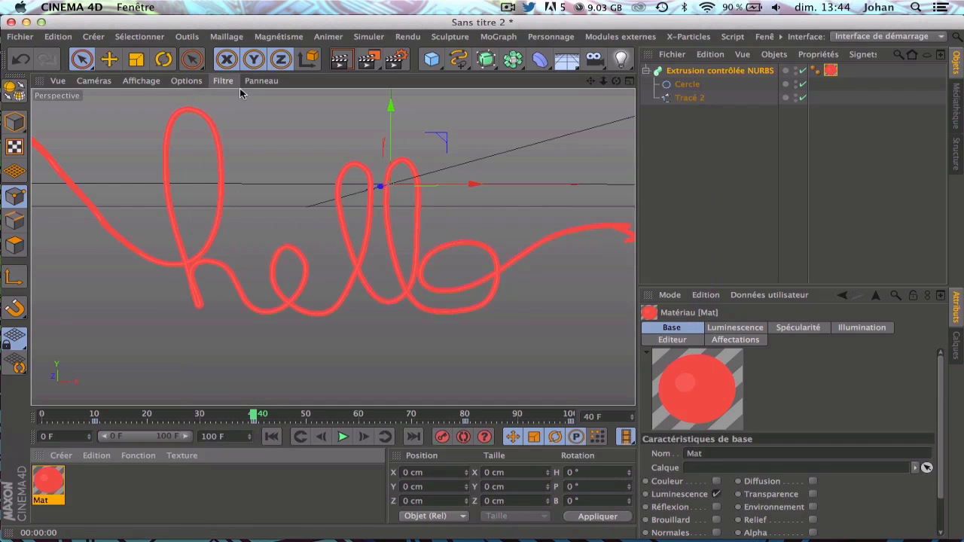
left_click(340, 58)
Play the growth animation from the start, render frame 29 to the Visualiseur, and close it.
left_click(307, 439)
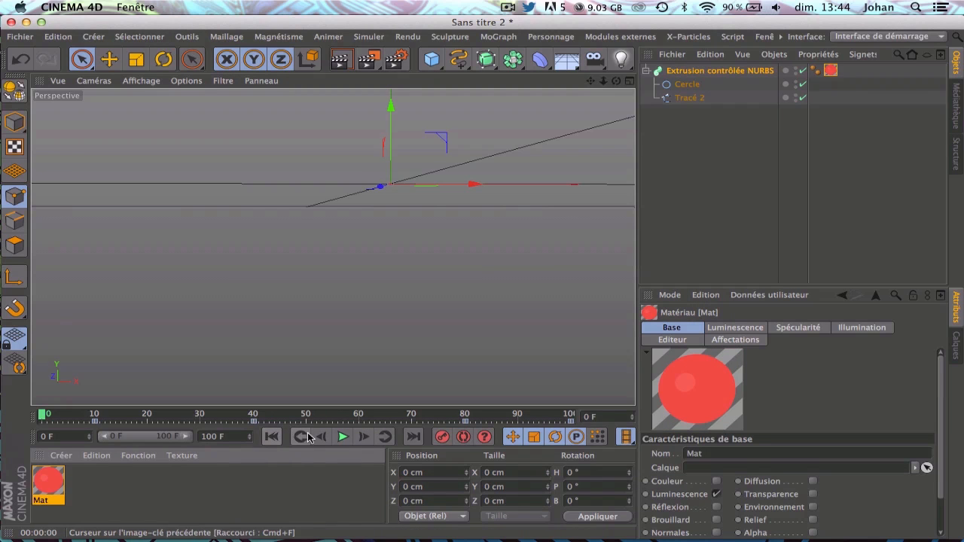
left_click(341, 436)
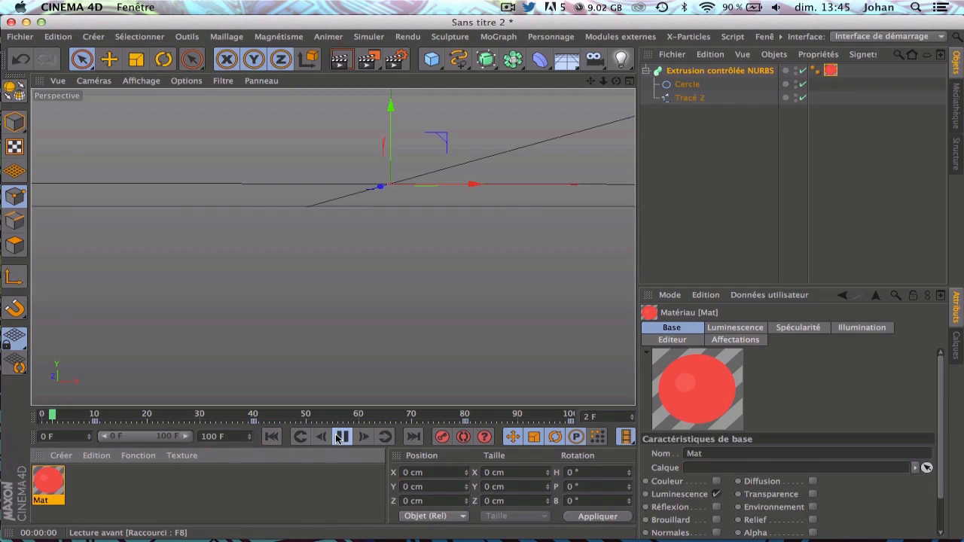
left_click(368, 59)
left_click_drag(371, 51, 309, 6)
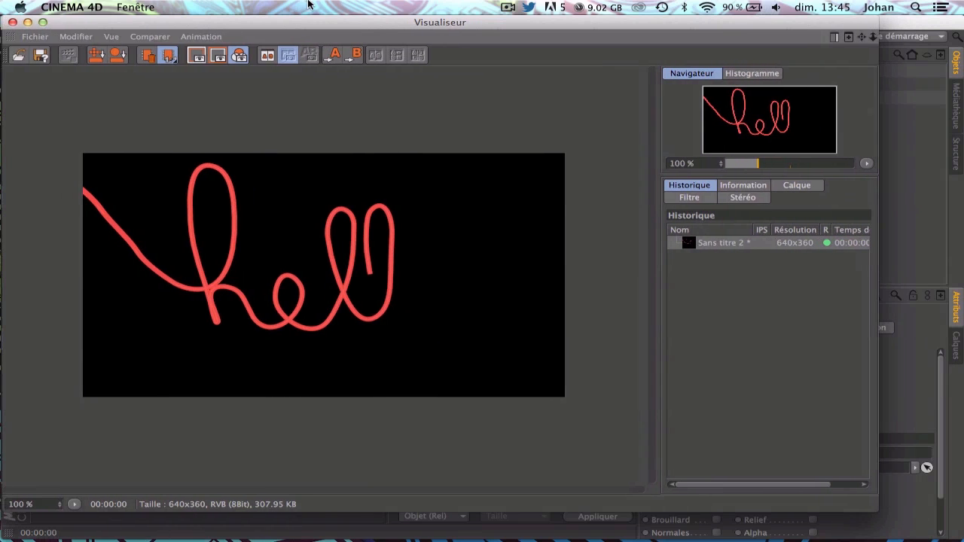
left_click(13, 22)
Set the render output's Images range to Toutes les images.
left_click(396, 59)
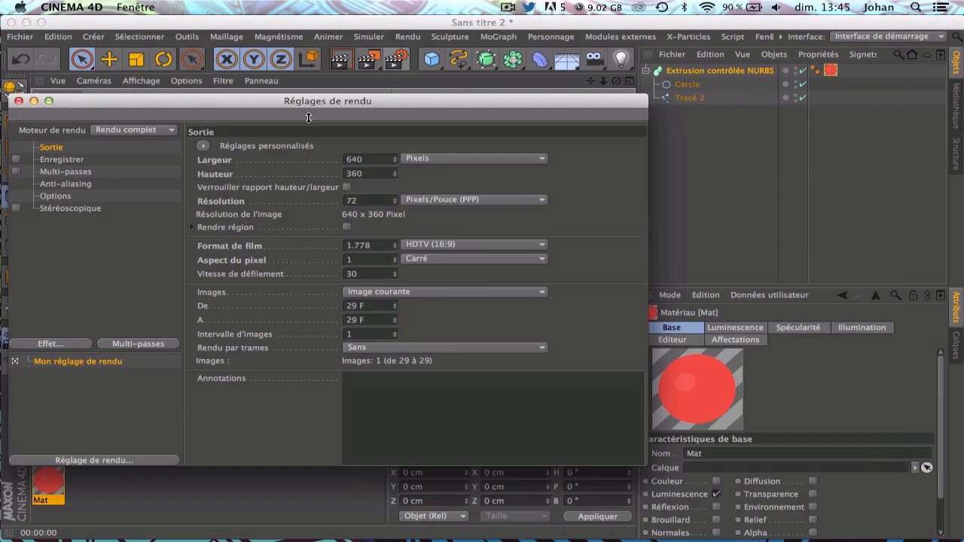
left_click(383, 292)
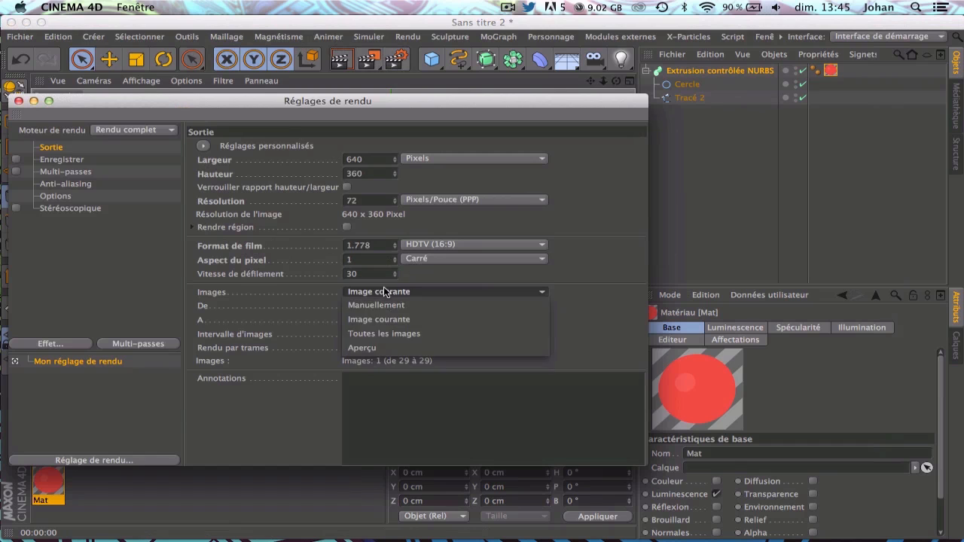
left_click(383, 328)
left_click(18, 101)
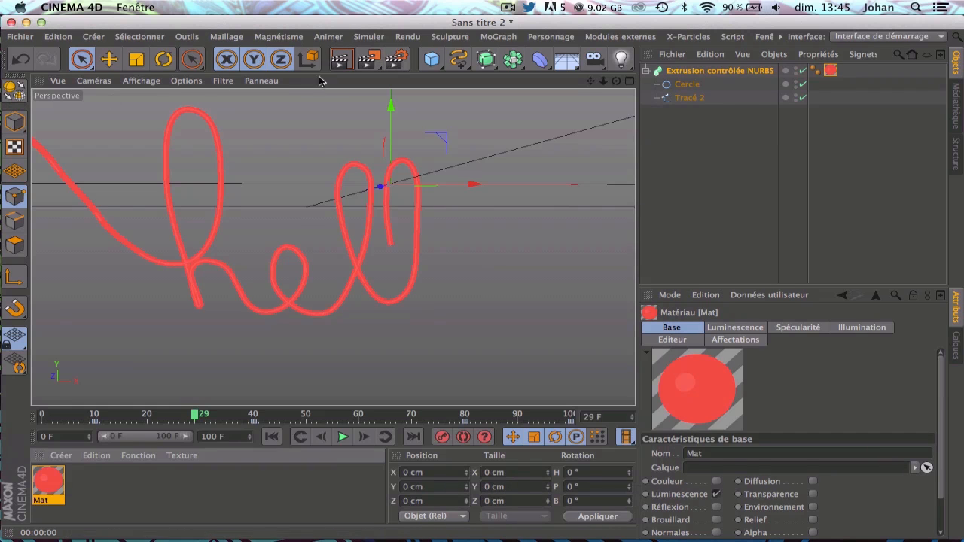
Render the whole animation to the Visualiseur and play back the rendered frames.
left_click(367, 59)
left_click(578, 205)
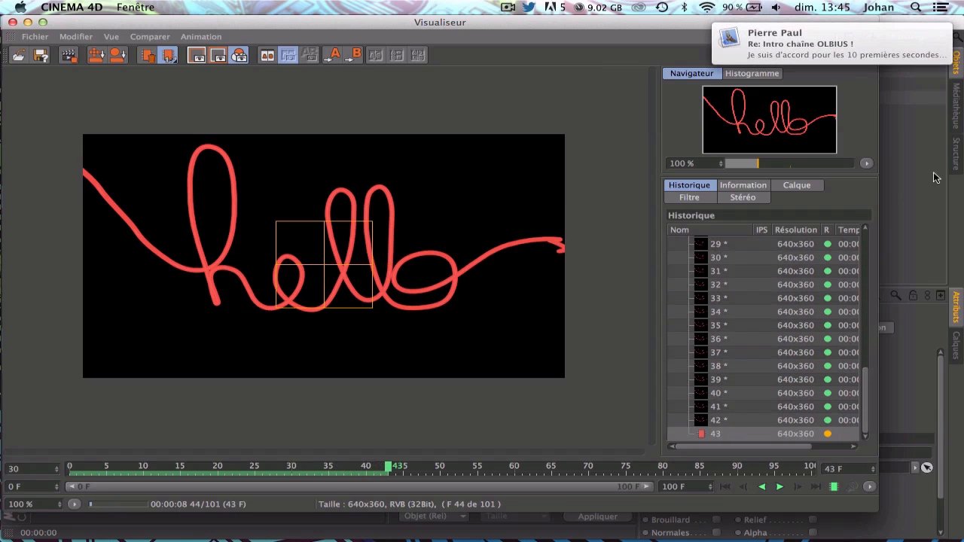
mouse_move(910, 48)
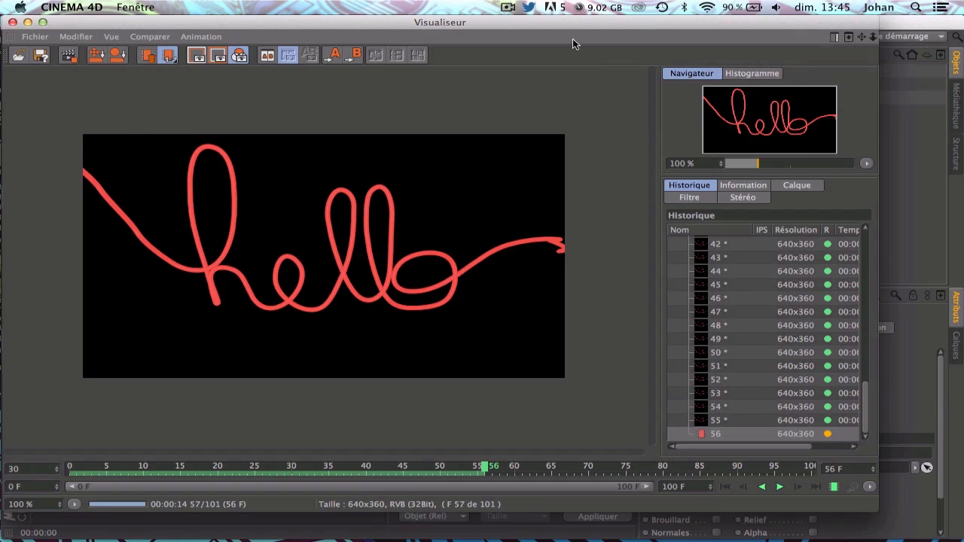
left_click(778, 487)
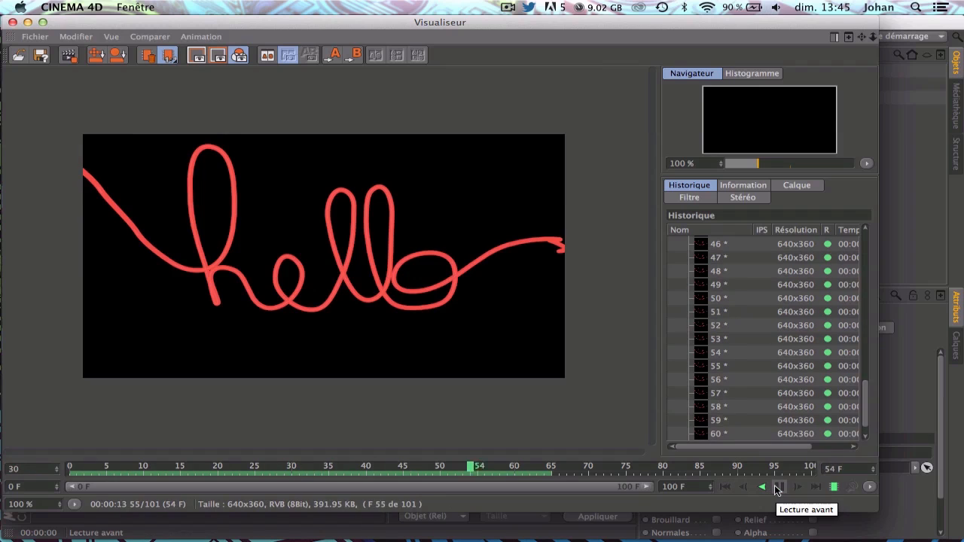
left_click(778, 487)
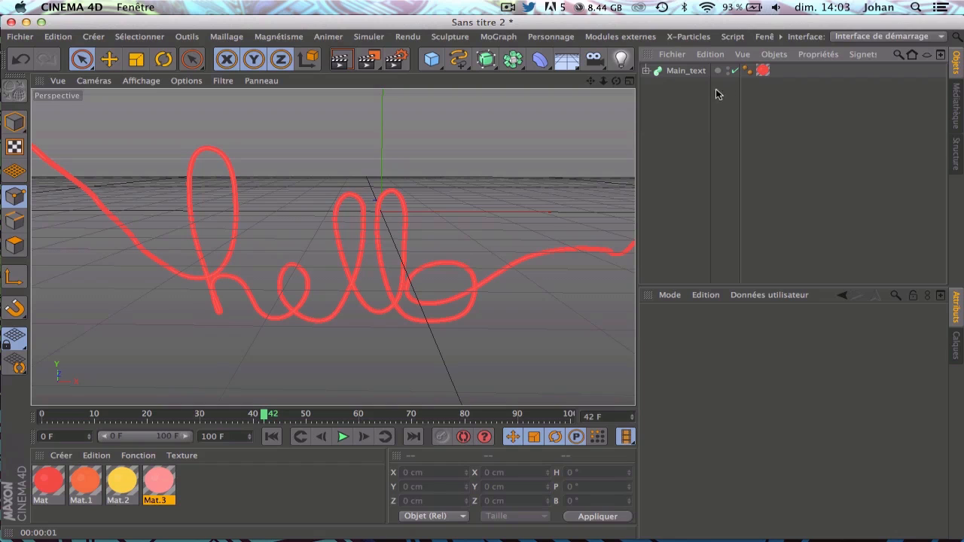
Duplicate the Main_text sweep and rename the copy as Spline_1.
left_click(677, 73)
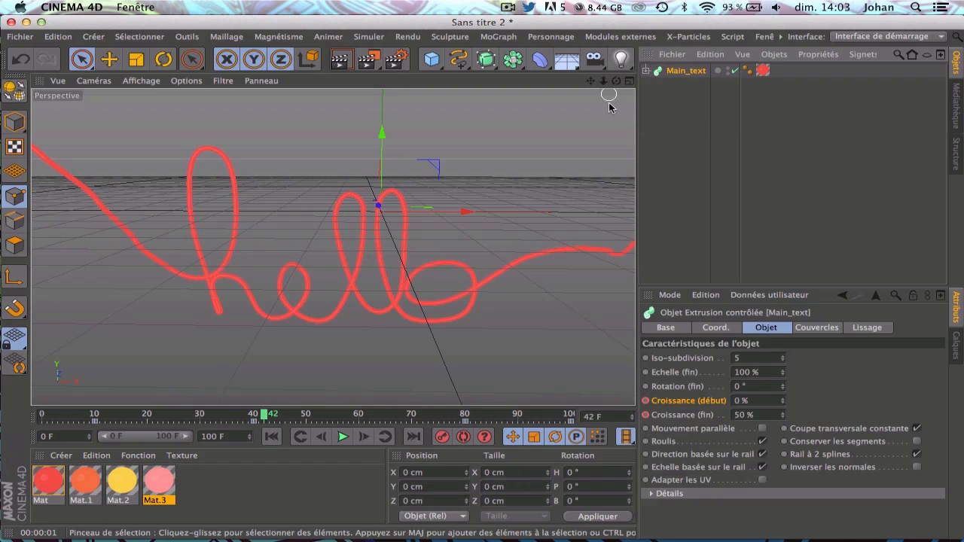
left_click(669, 105)
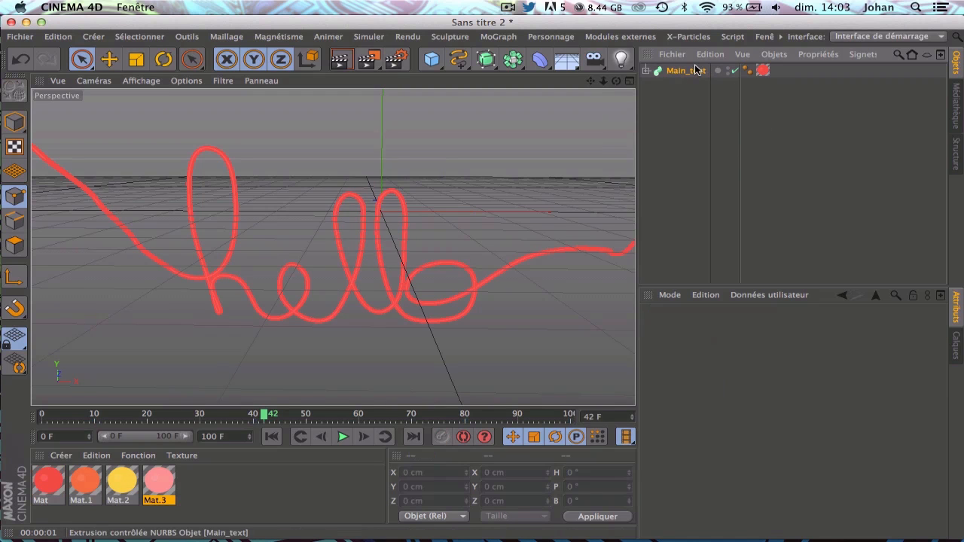
left_click(686, 73)
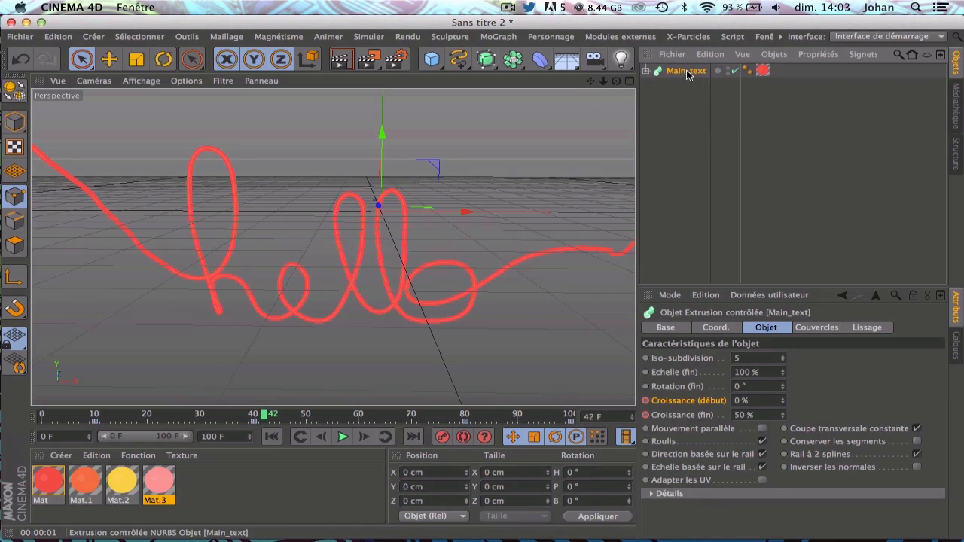
left_click_drag(686, 75, 681, 140, "ctrl")
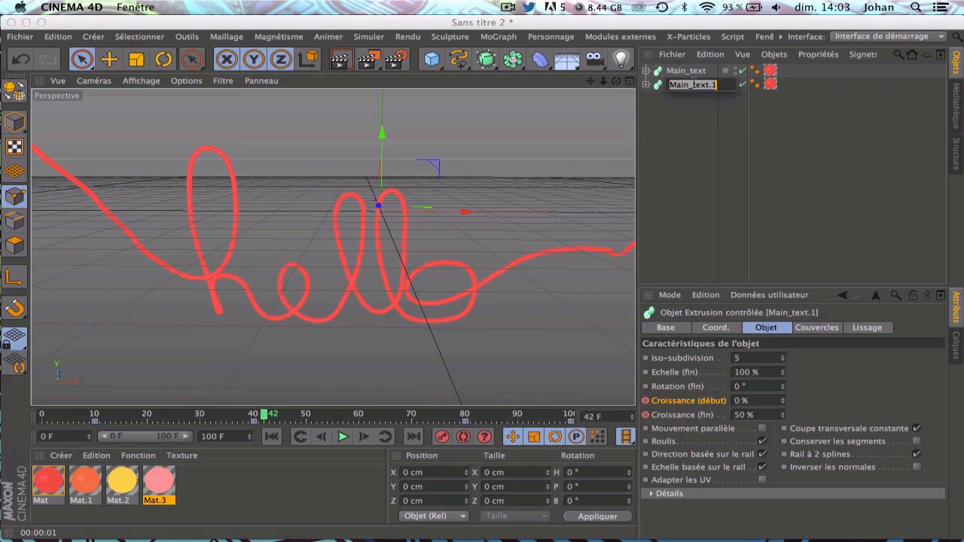
double_click(690, 84)
type("Spline_1")
key("Return")
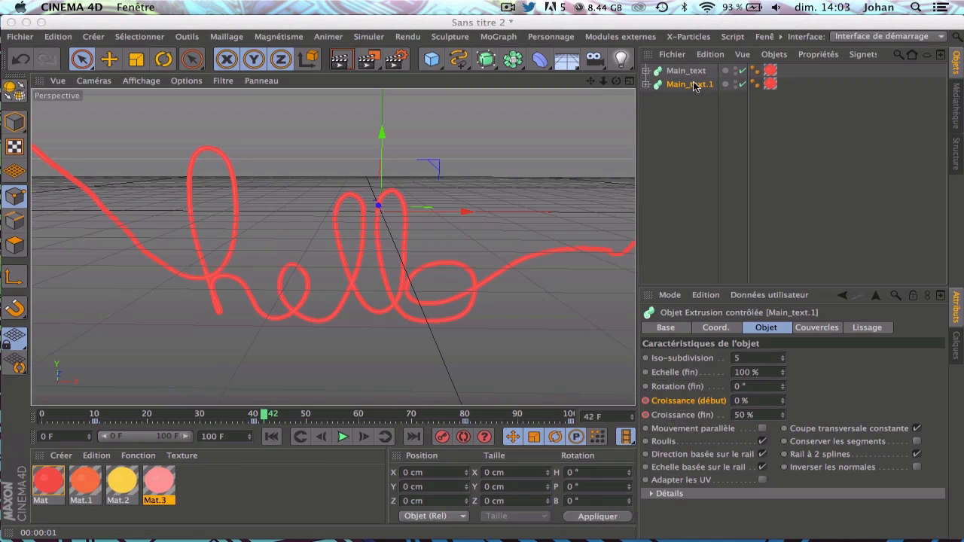
Remove the red material from Spline_1 and disable the Main_text sweep.
left_click(763, 83)
key("Delete")
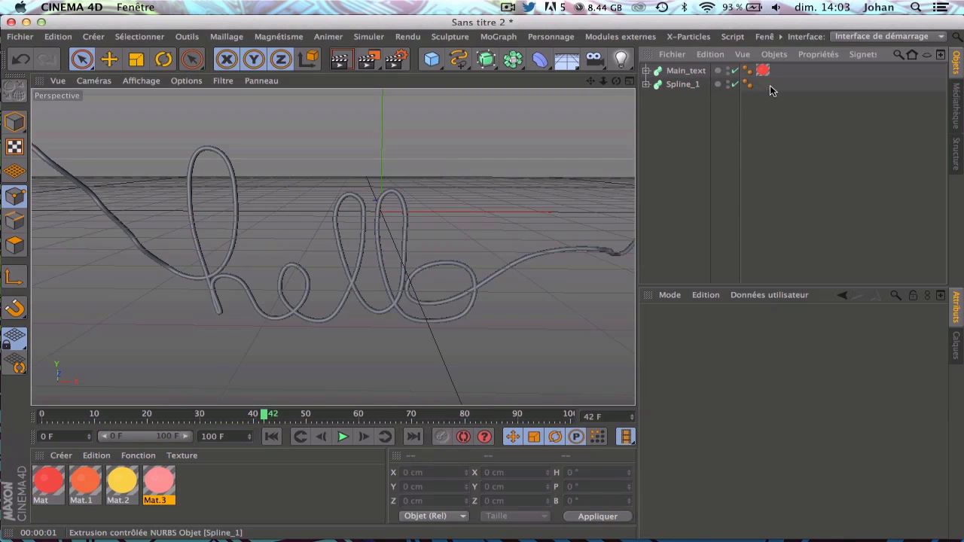
left_click(731, 71)
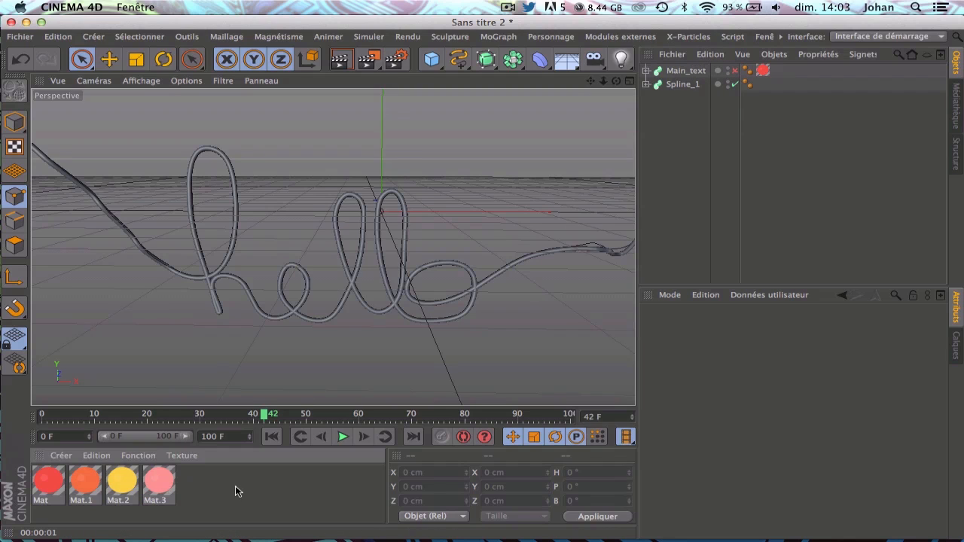
Delete the materials Mat.1, Mat.2 and Mat.3, and duplicate the red Mat material.
left_click(81, 485, "shift")
key("Delete")
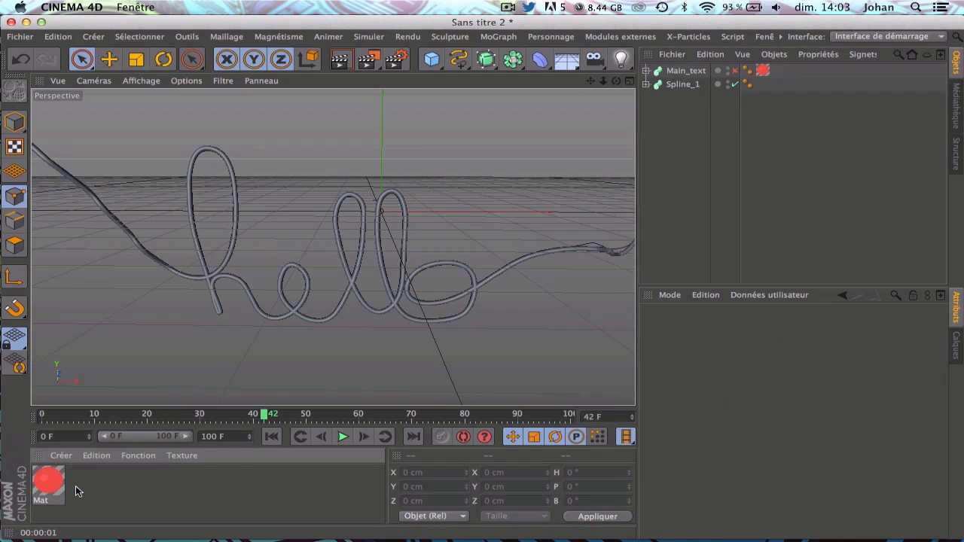
left_click_drag(43, 479, 113, 482, "ctrl")
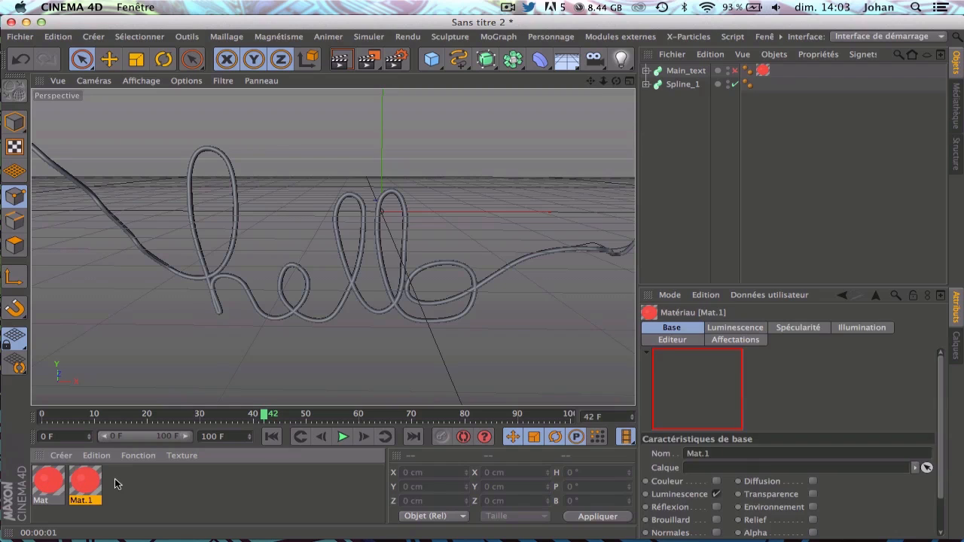
double_click(85, 486)
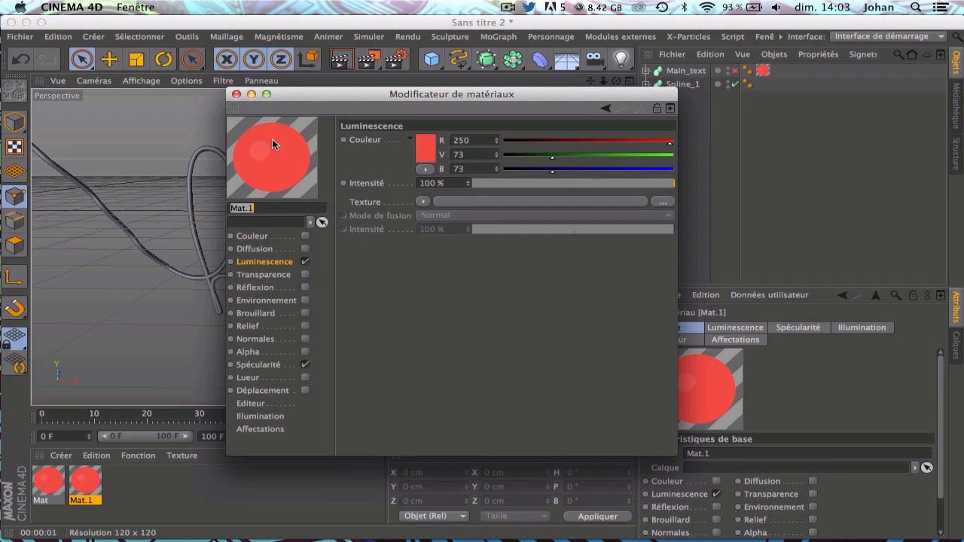
left_click(236, 94)
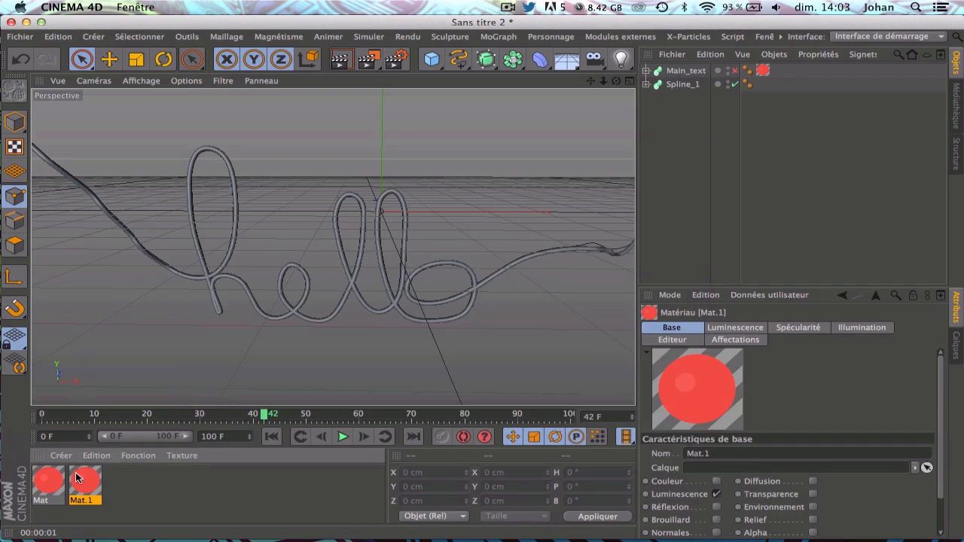
left_click_drag(247, 492, 121, 477, "ctrl")
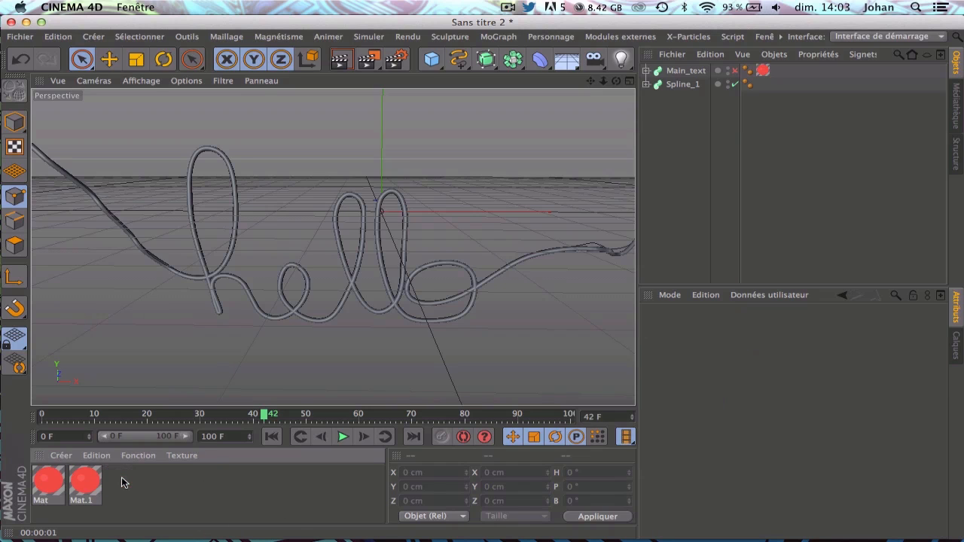
Set the duplicated material's Luminescence colour to a pale salmon with RGB 255, 193, 174.
double_click(76, 476)
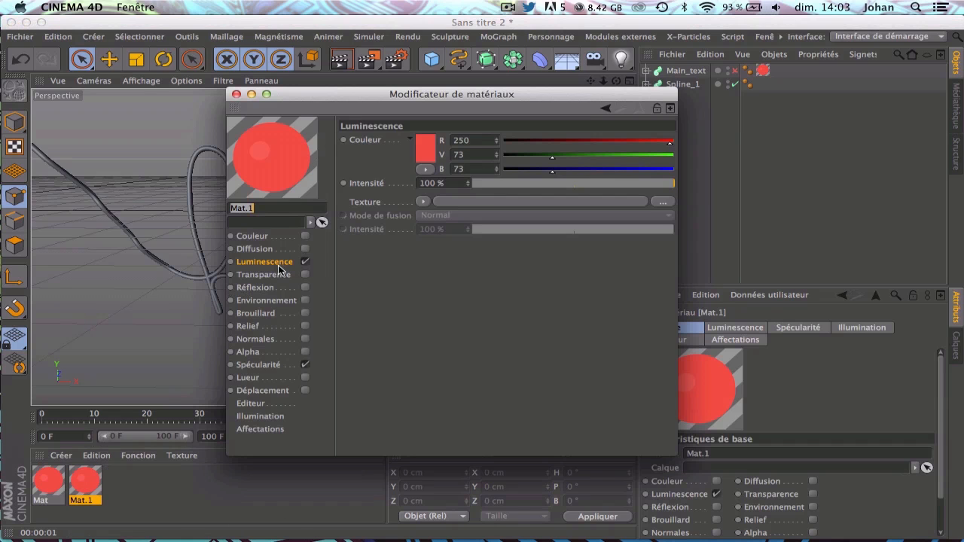
left_click(427, 154)
mouse_move(424, 109)
left_mouse_down()
mouse_move(366, 117)
mouse_move(374, 112)
left_mouse_up()
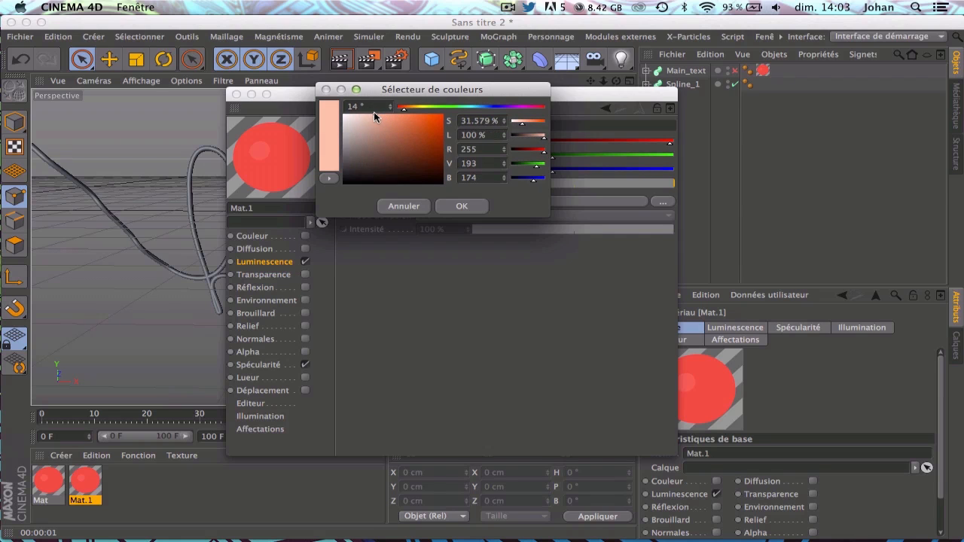
left_click(462, 203)
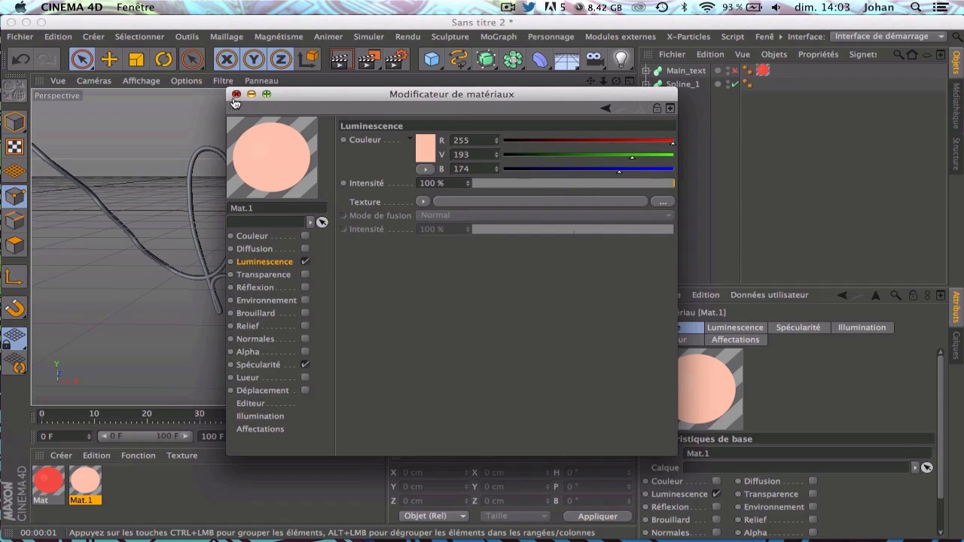
left_click(235, 94)
Apply the salmon material Mat.1 to the Spline_1 sweep, expand its hierarchy and render a preview of the view.
left_click_drag(92, 476, 686, 85)
left_click(645, 84)
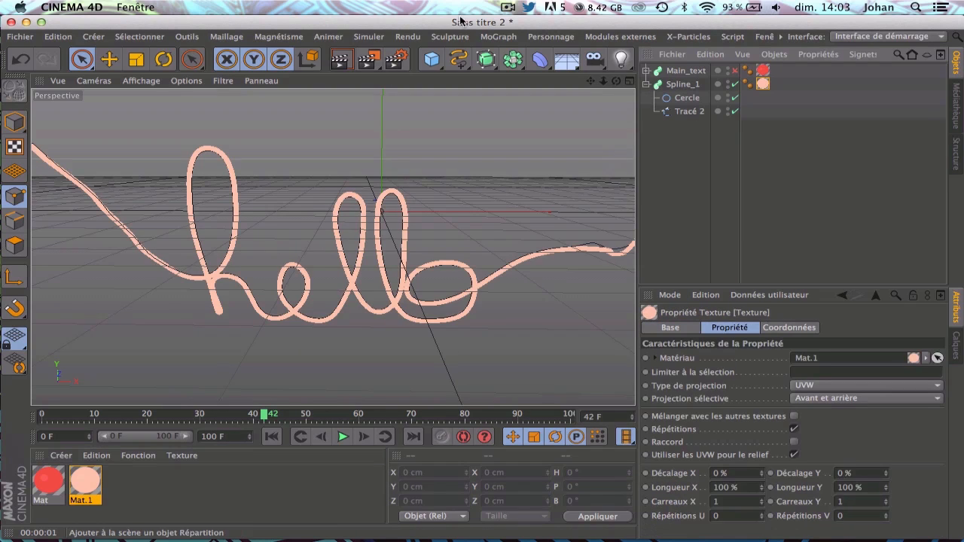
left_click(341, 60)
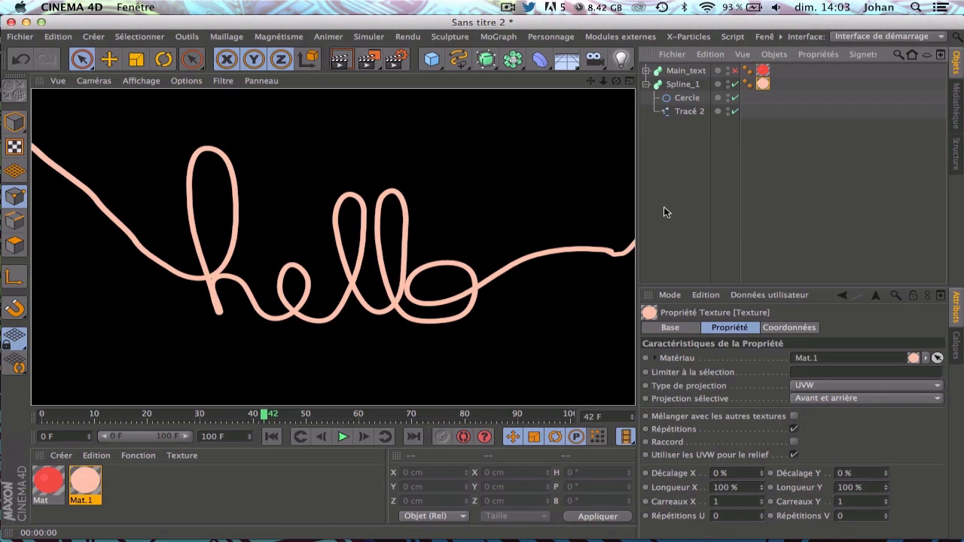
Replace the Tracé 2 path inside Spline_1 with a new Spirale spline placed below Cercle.
left_click(693, 122)
left_click(691, 112)
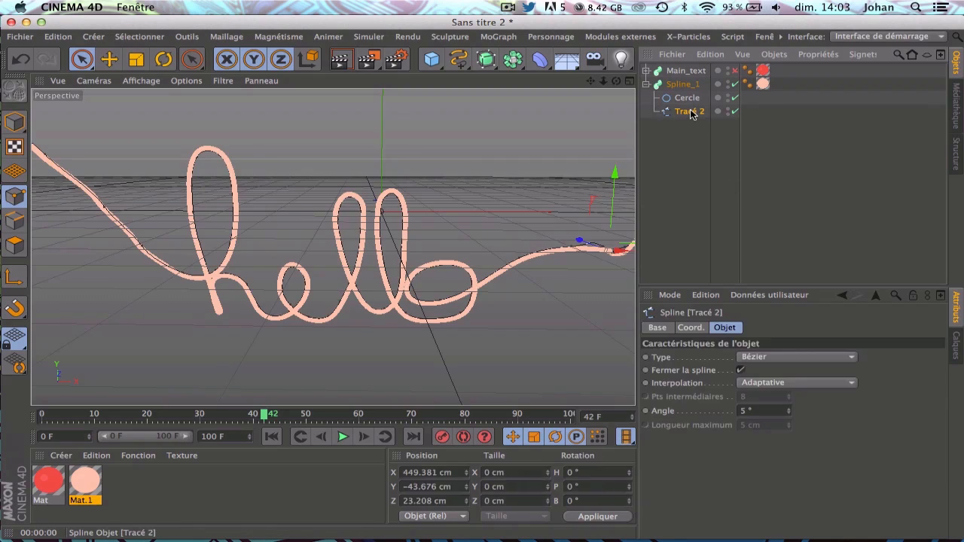
key("Delete")
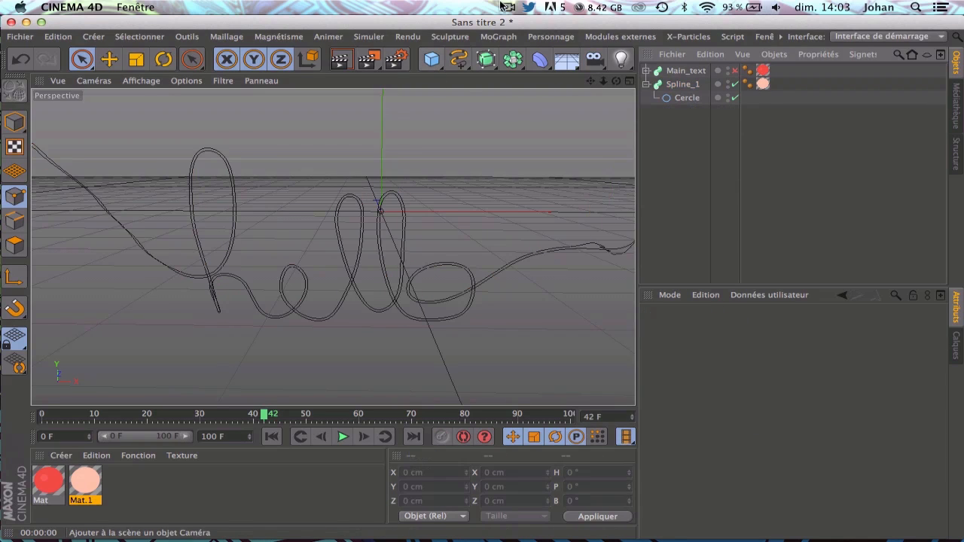
left_click(458, 63)
left_click(689, 126)
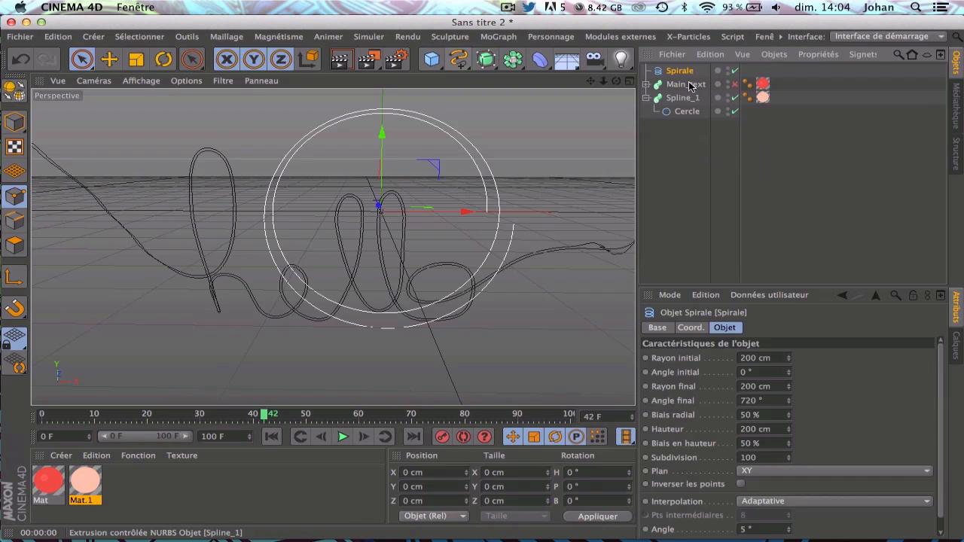
left_click_drag(685, 74, 686, 121)
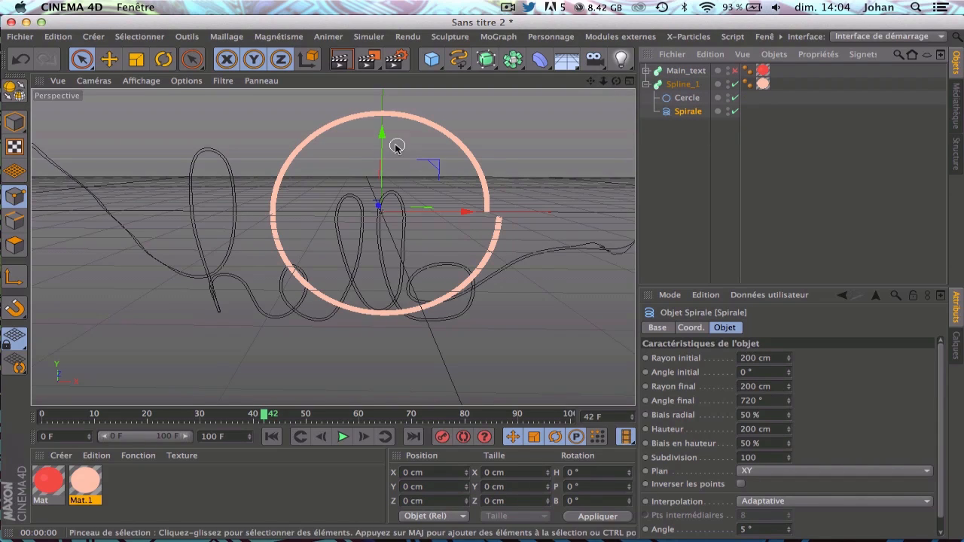
Rotate the Spirale about a quarter turn around the vertical axis so its length runs along the text.
left_click(163, 59)
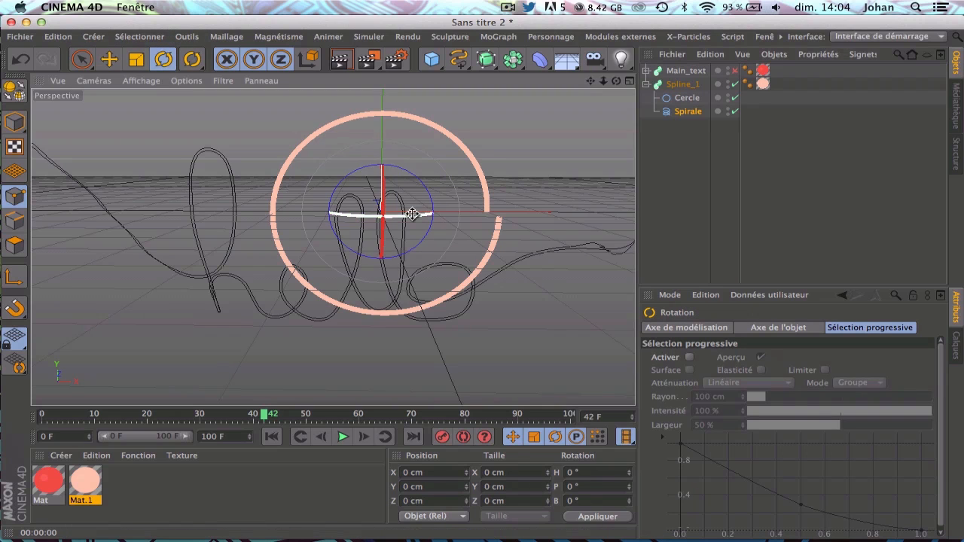
left_click_drag(413, 214, 235, 213)
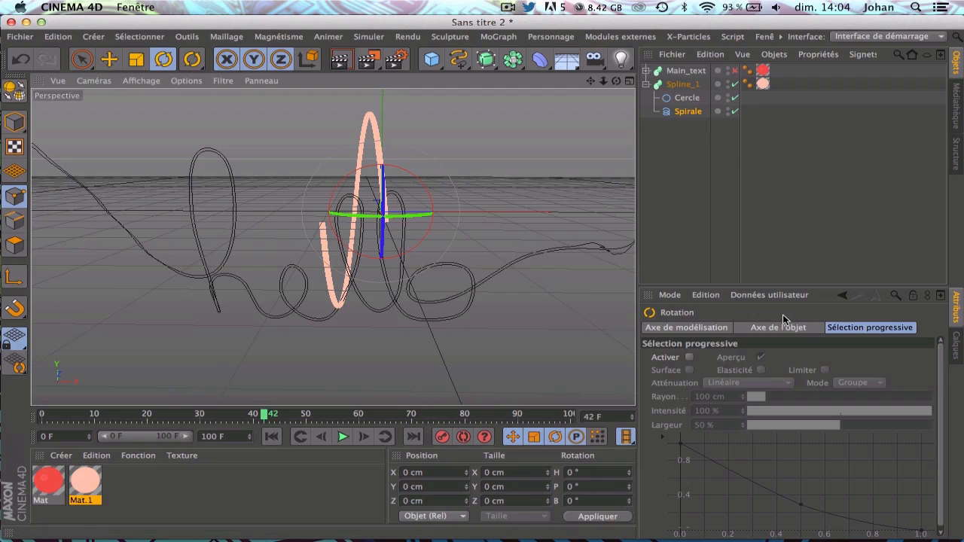
left_click(769, 327)
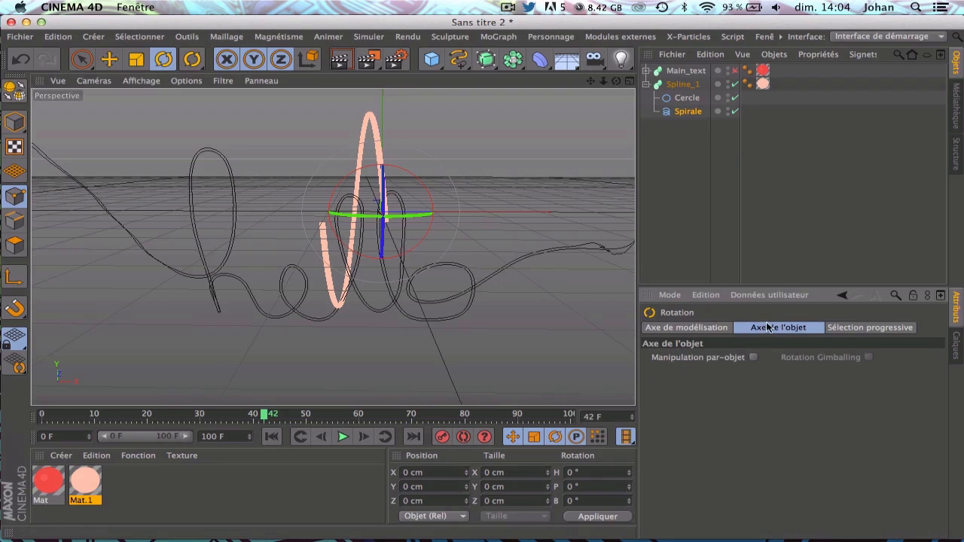
Set the Spirale's Rayon initial and Rayon final to 50 cm.
left_click(686, 112)
left_click_drag(789, 358, 628, 351)
type("50")
key("Return")
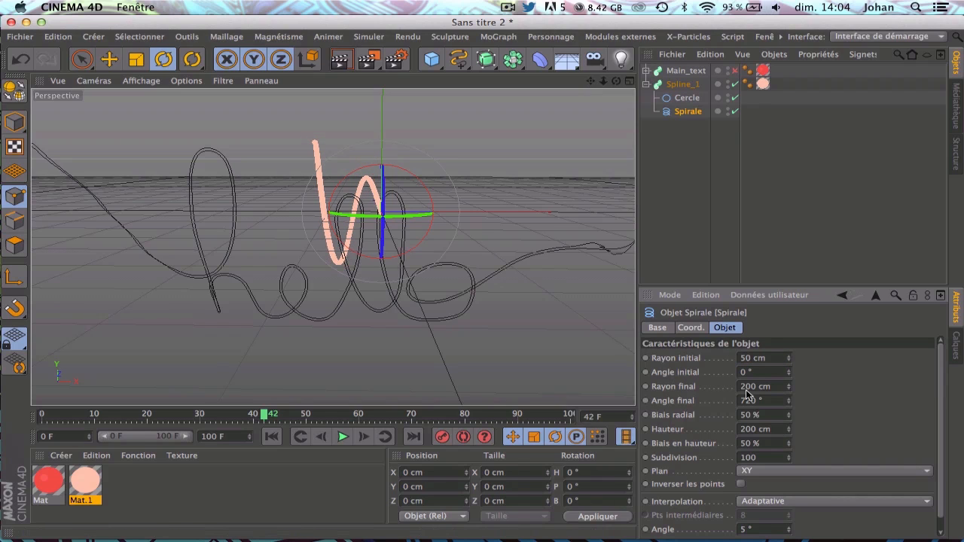
left_click_drag(780, 385, 602, 389)
type("50")
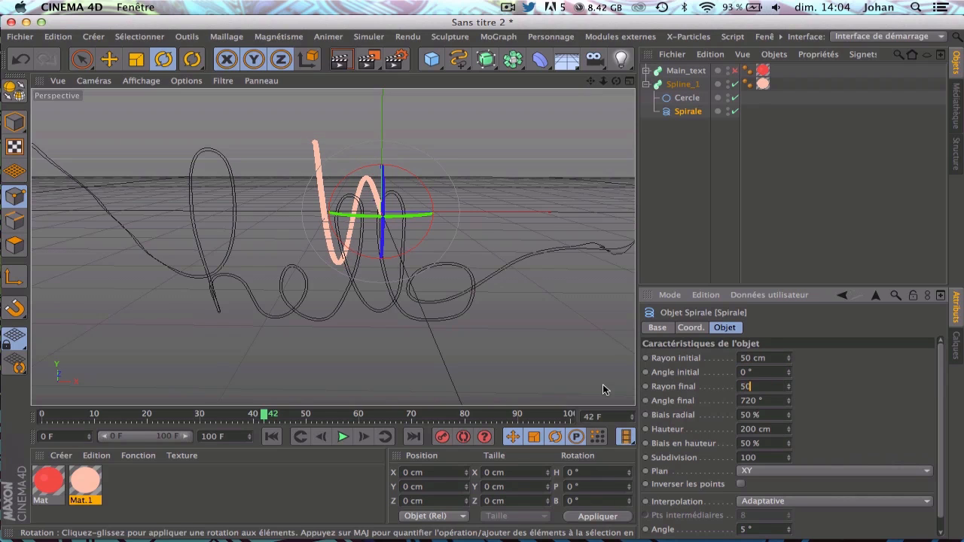
key("Return")
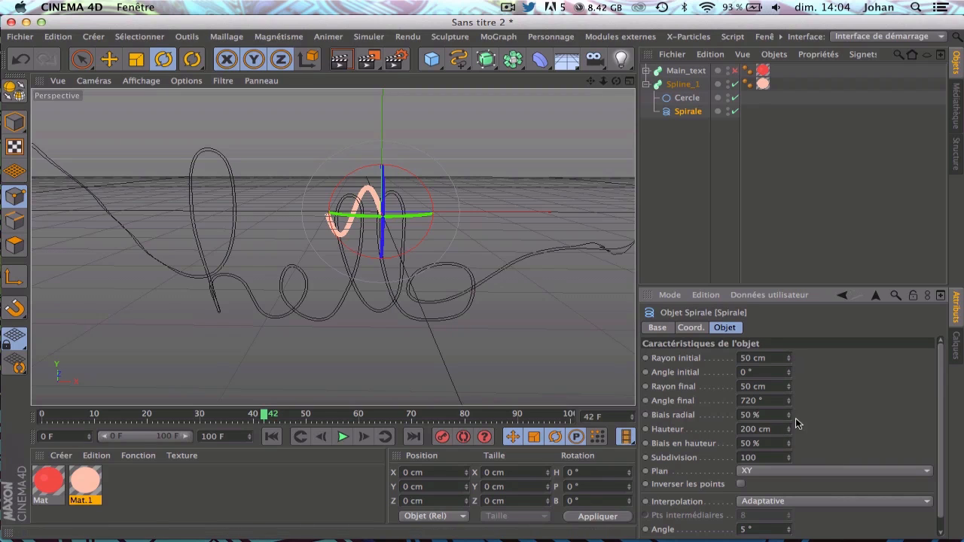
Set the Spirale's Hauteur to 1578 cm, Biais en hauteur to 24 %, Angle initial to -324° and Angle final to 2008°.
left_click_drag(786, 430, 786, 430)
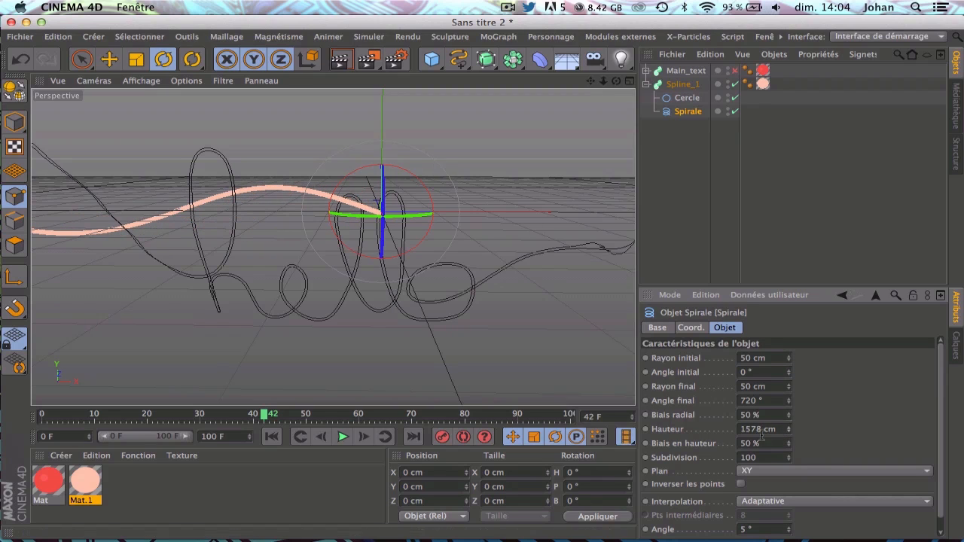
left_click_drag(785, 445, 785, 448)
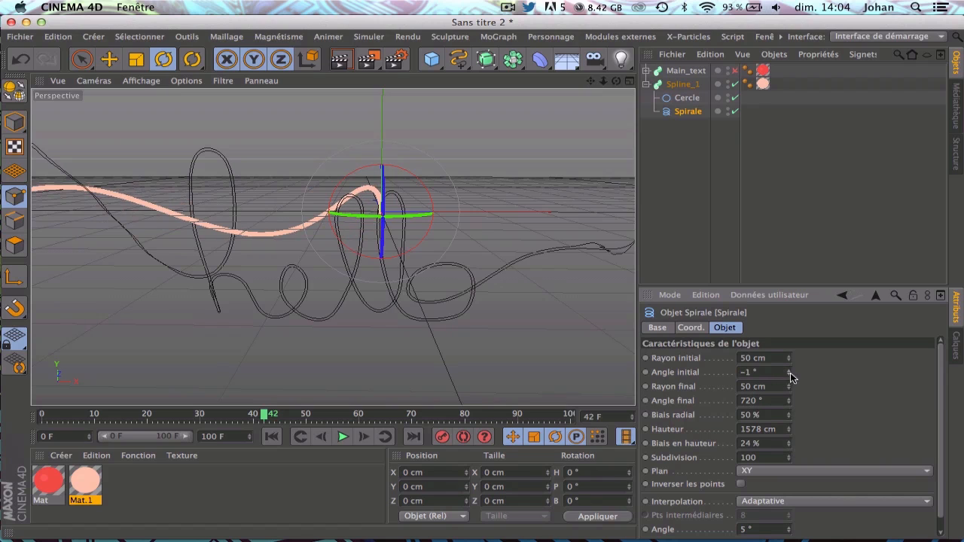
left_click_drag(790, 377, 790, 378)
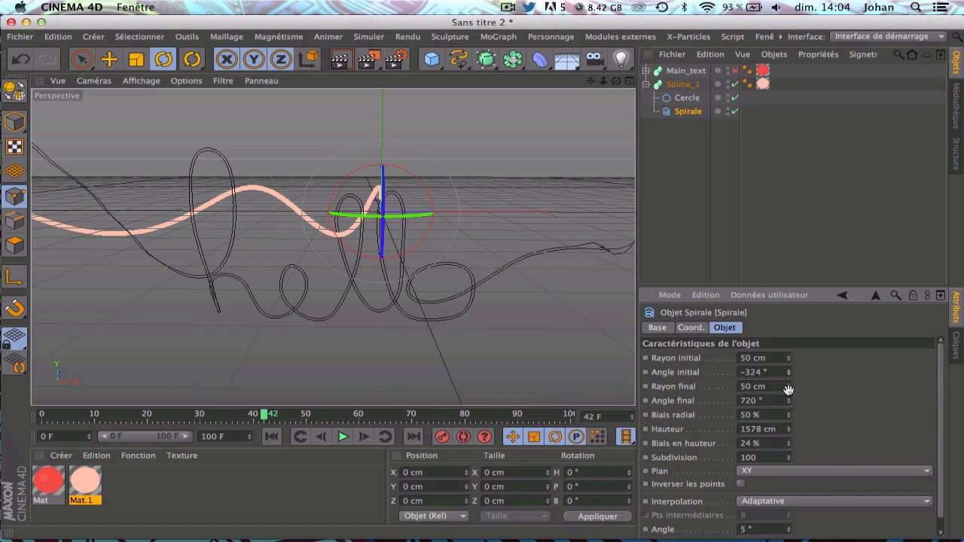
scroll(788, 389, "down", 1)
left_click_drag(790, 390, 712, 397)
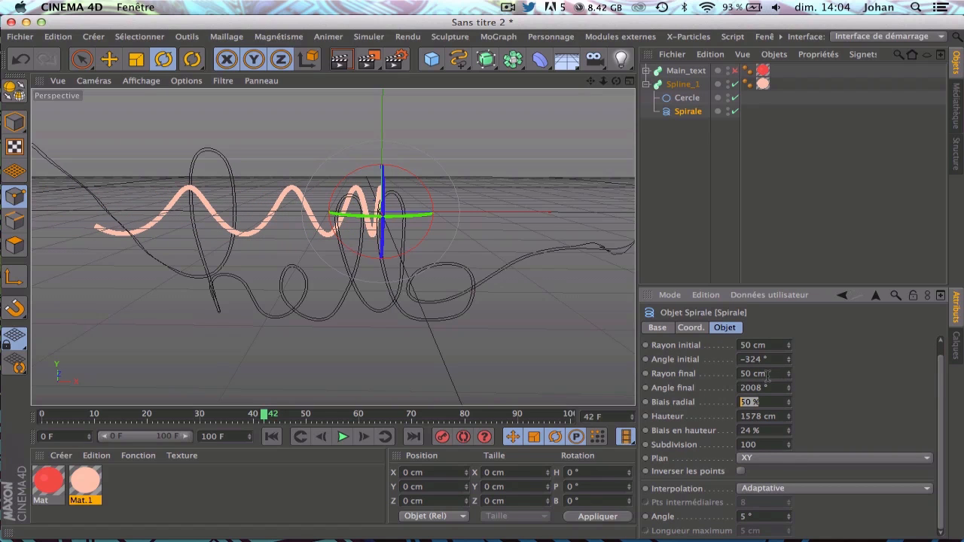
Set the Spirale's Biais radial to 0 %.
left_click(825, 438)
left_click_drag(777, 407, 663, 377)
type("0")
key("Return")
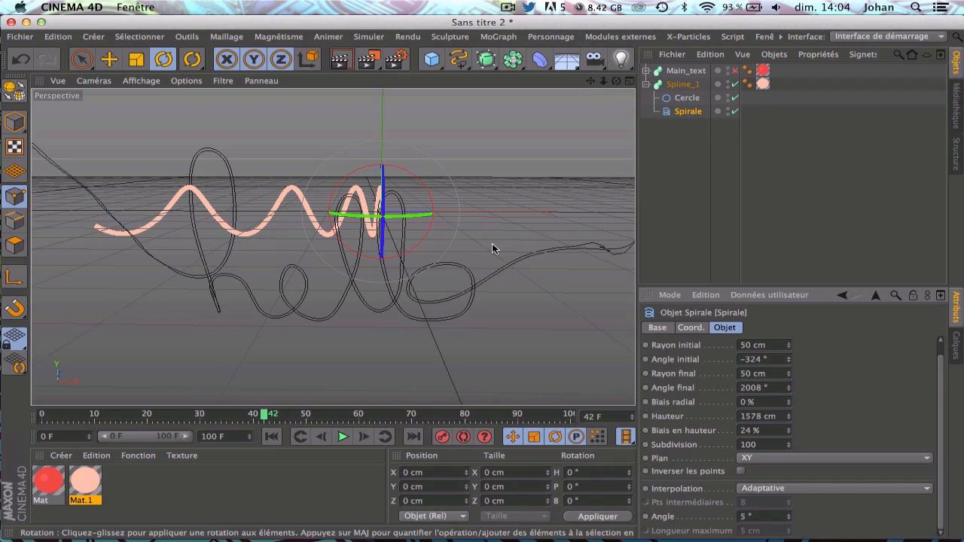
Add an Enveloppe spline deformer and make it a child of the Spirale.
left_click(488, 61)
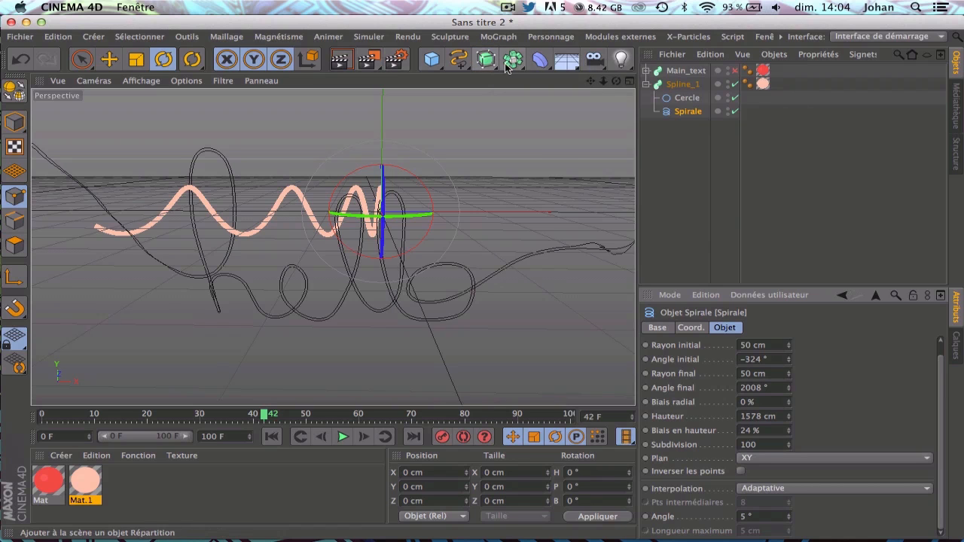
left_click(538, 59)
left_click(603, 199)
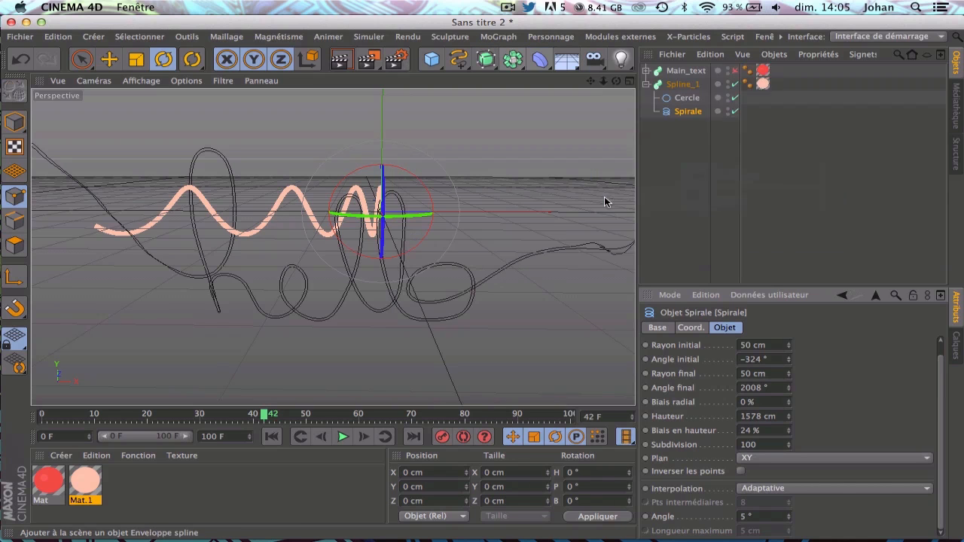
left_click_drag(711, 71, 691, 125)
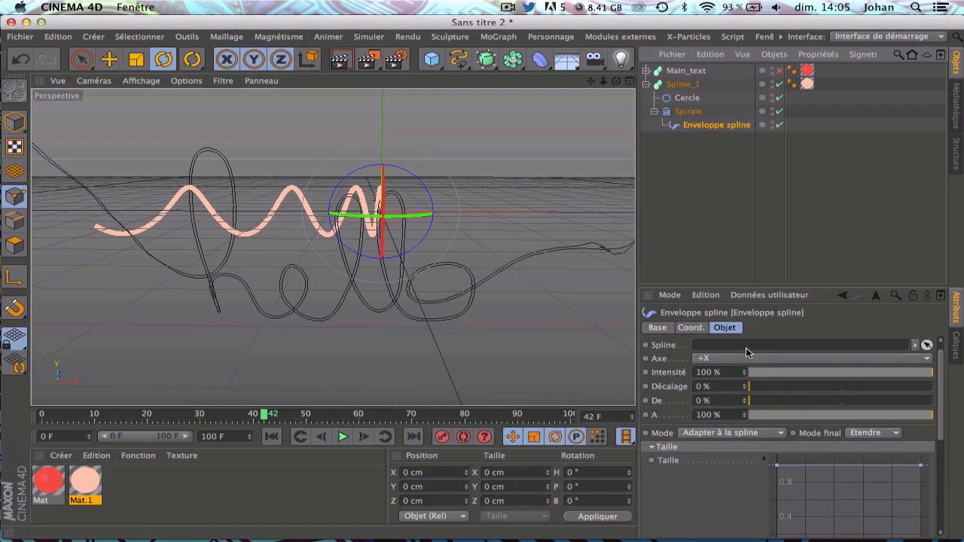
Assign Main_text's Tracé 2 as the Enveloppe spline's guiding spline and scrub the animation to frame 47.
left_click(646, 71)
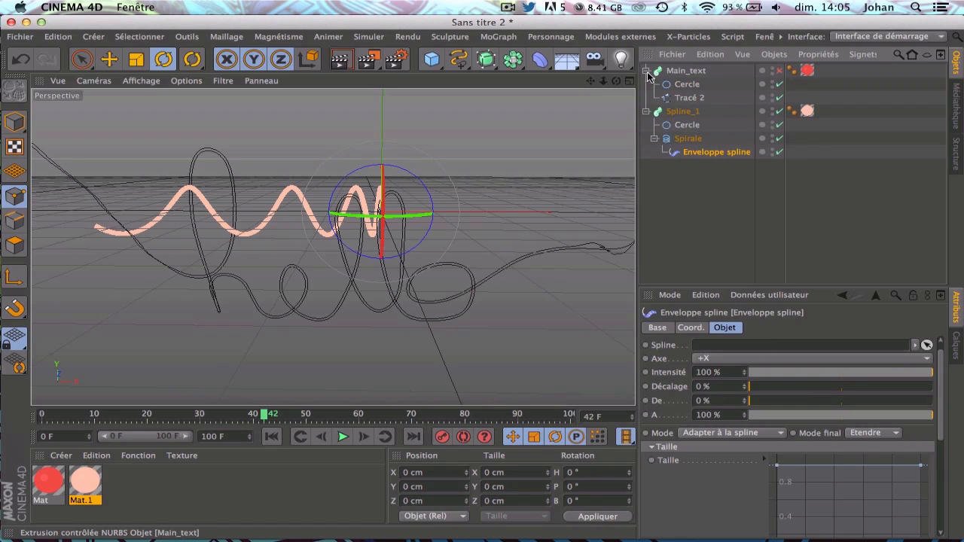
left_click(699, 100)
left_click_drag(829, 317, 799, 344)
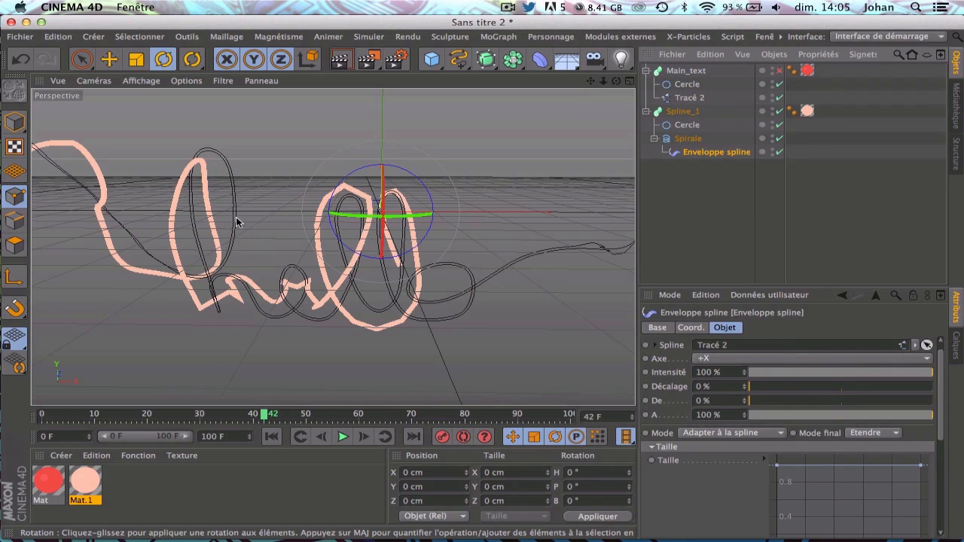
left_click_drag(271, 409, 288, 461)
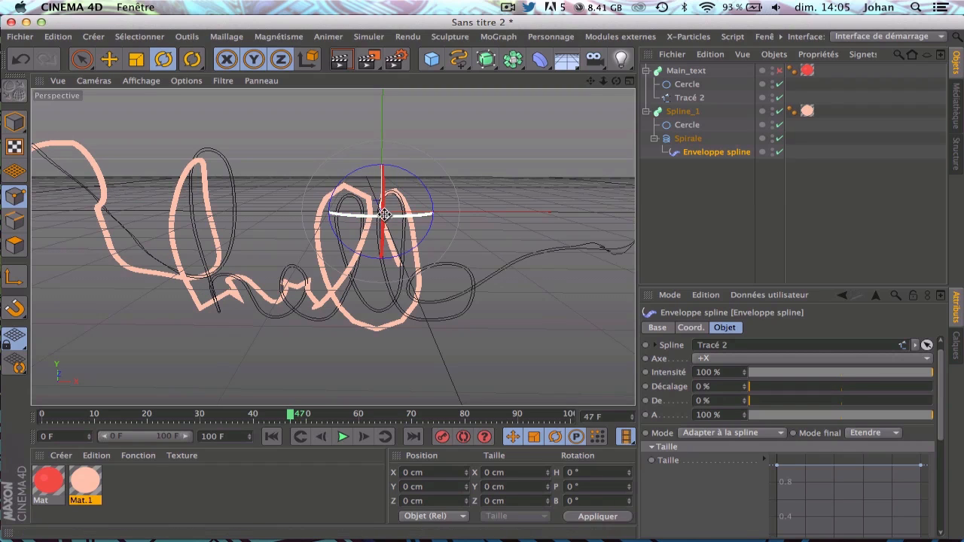
Set the Spirale's Interpolation to Naturelle with 71 intermediate points.
left_click(681, 139)
scroll(939, 375, "down", 2)
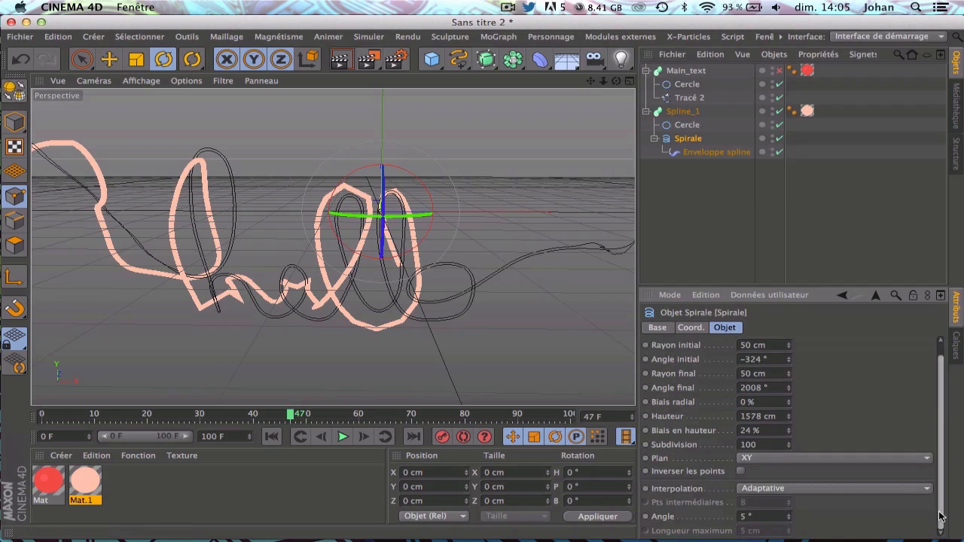
left_click(790, 490)
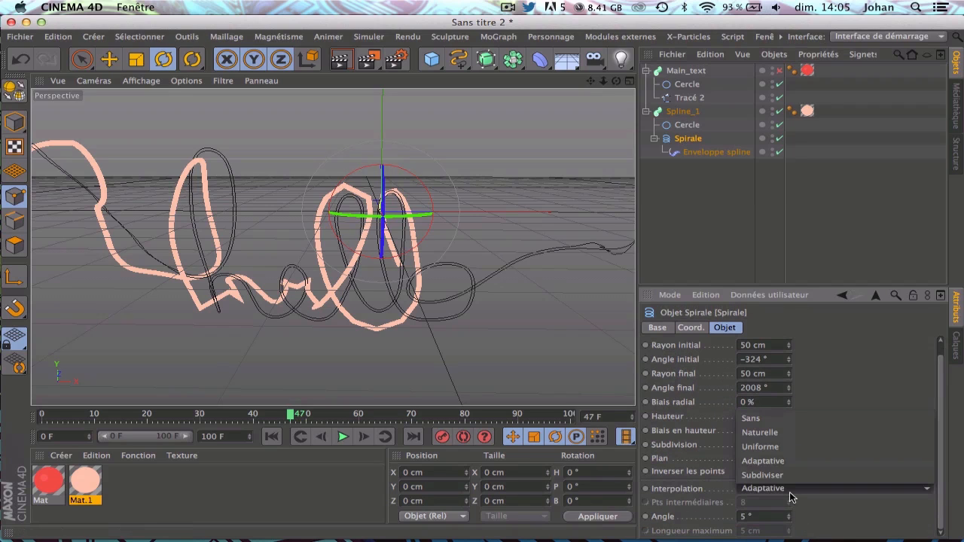
left_click(789, 434)
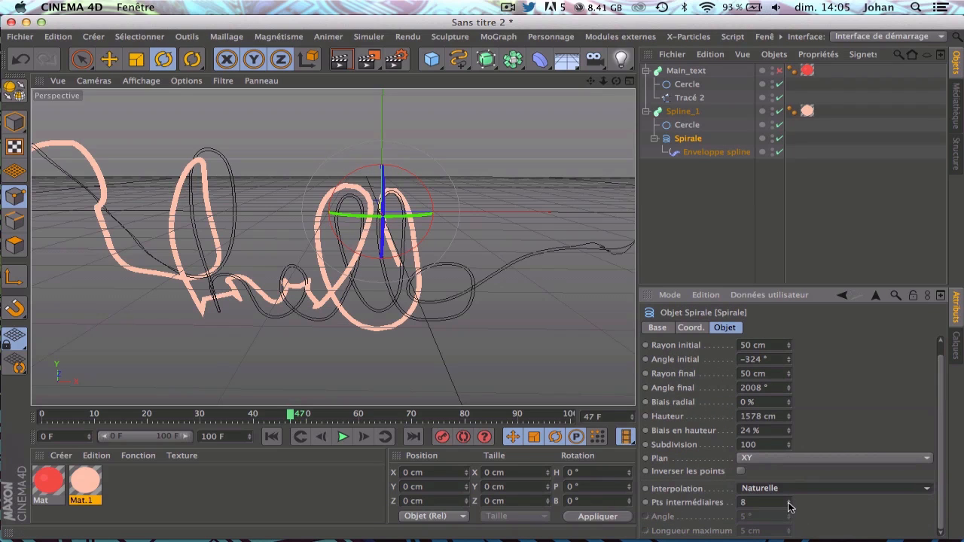
left_click_drag(789, 506, 789, 497)
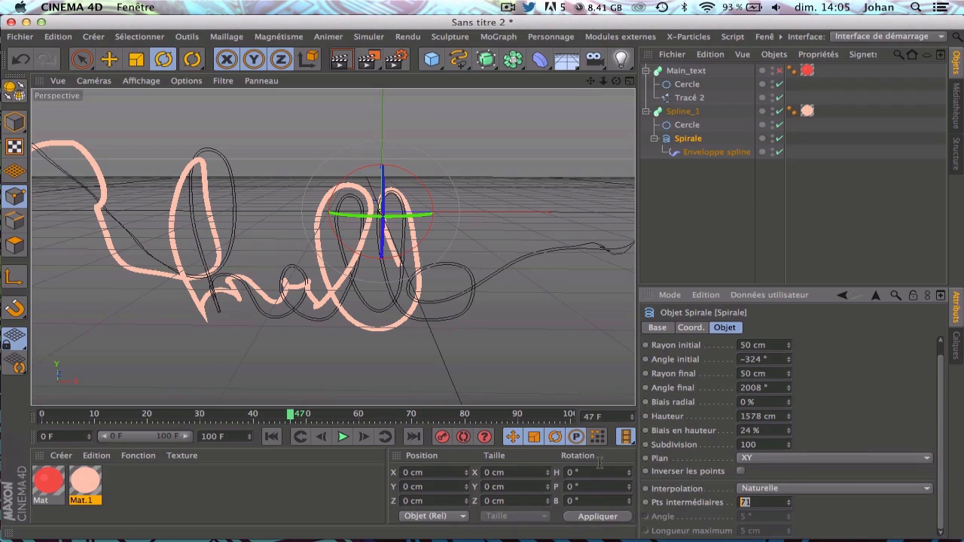
Set the Spirale's intermediate points to 20 and scrub the animation to frame 57.
type("0")
key("Return")
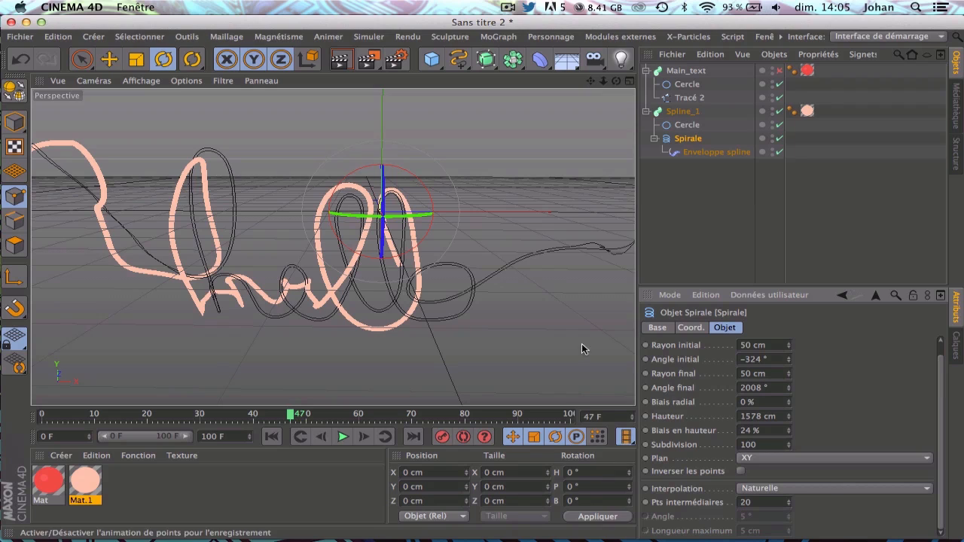
left_click_drag(291, 415, 343, 431)
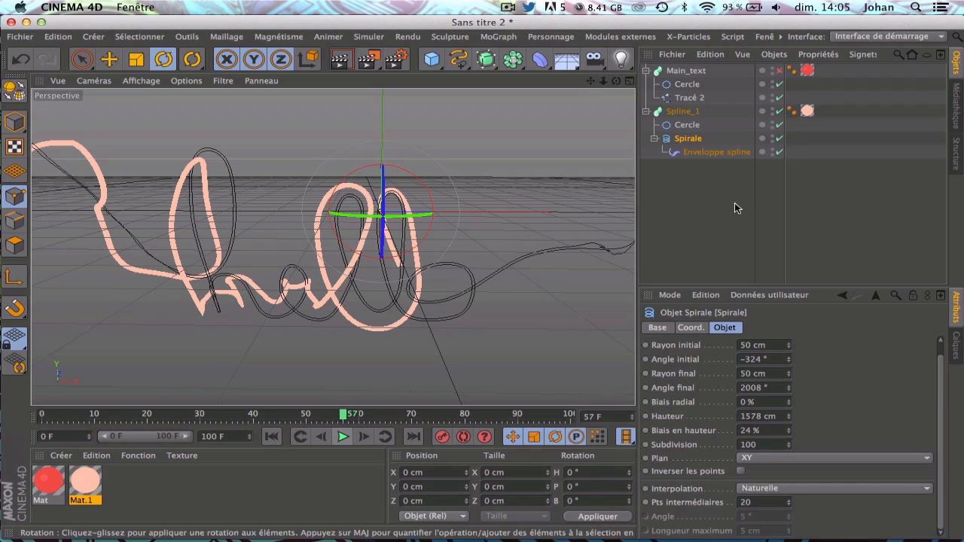
left_click(684, 140)
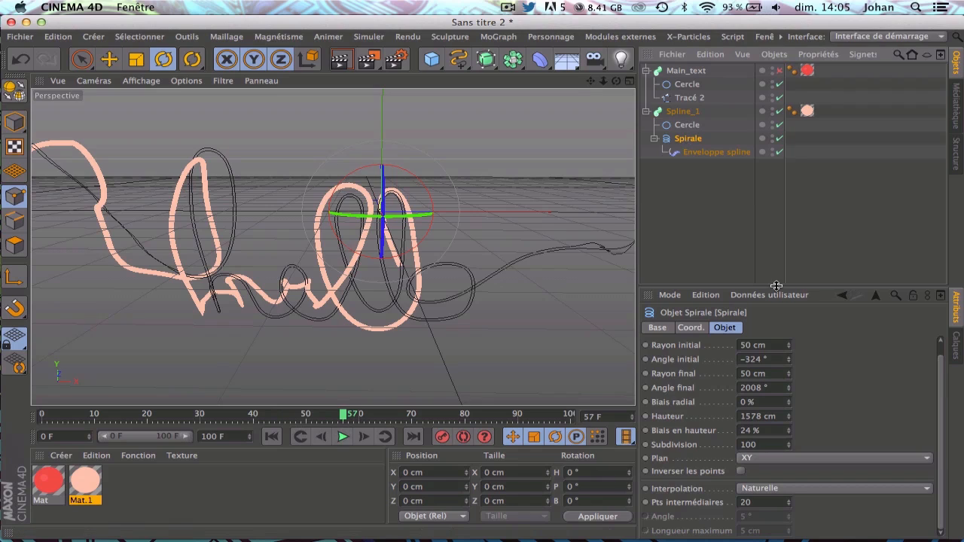
left_click(785, 344)
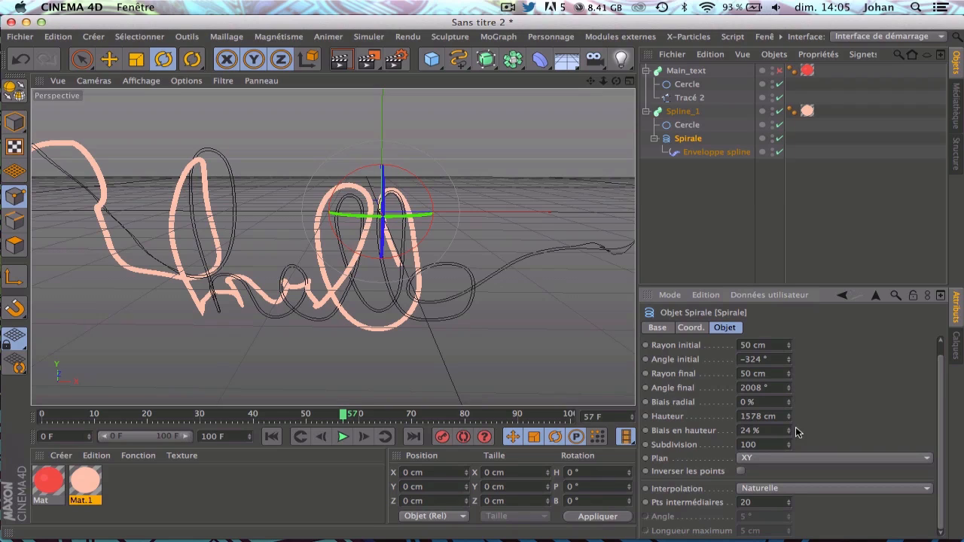
Set the Spirale's Hauteur to 5696 cm, Angle final to 1871°, Angle initial to -327°, Rayon initial to 22 cm and Rayon final to 86 cm.
left_click_drag(789, 419, 794, 390)
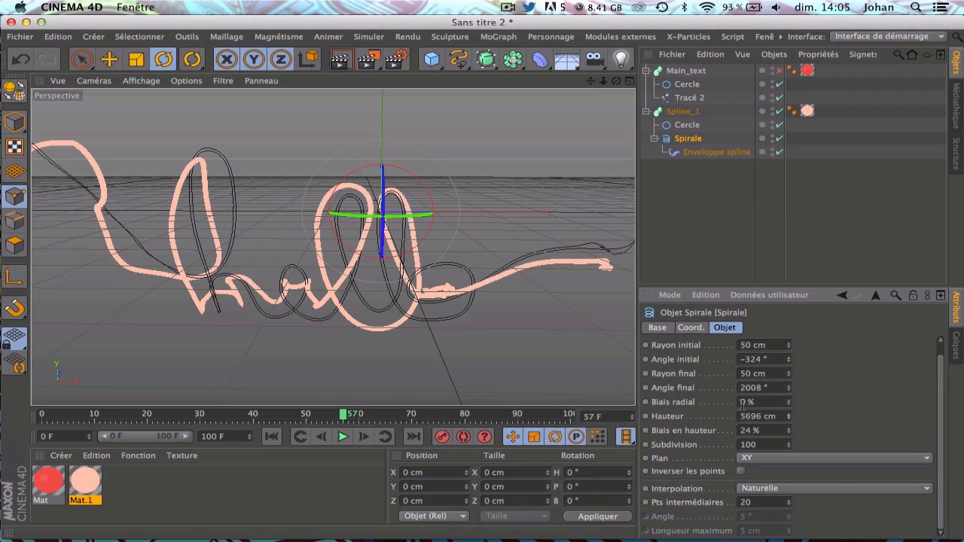
left_click_drag(791, 392, 791, 399)
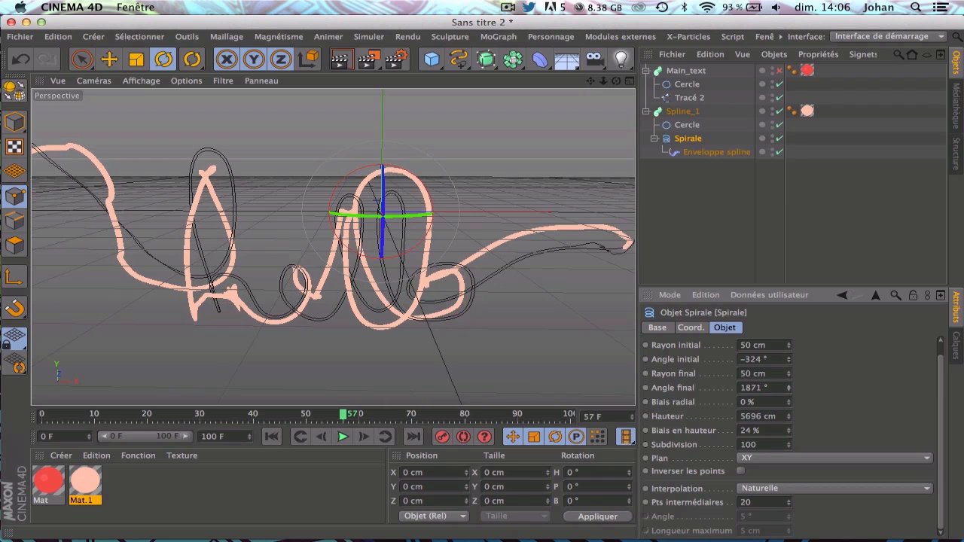
mouse_move(788, 362)
left_mouse_down()
mouse_move(787, 331)
mouse_move(788, 367)
left_mouse_up()
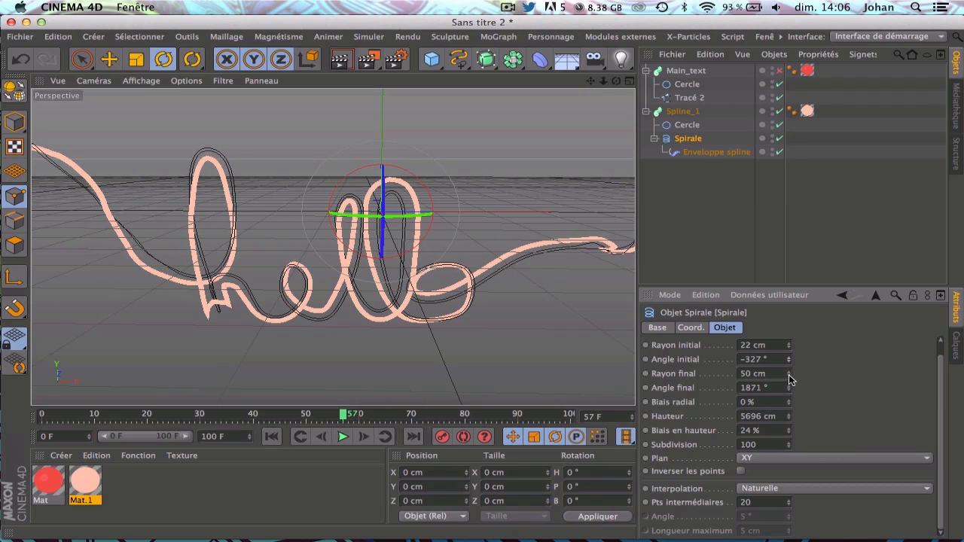
left_click_drag(788, 375, 789, 374)
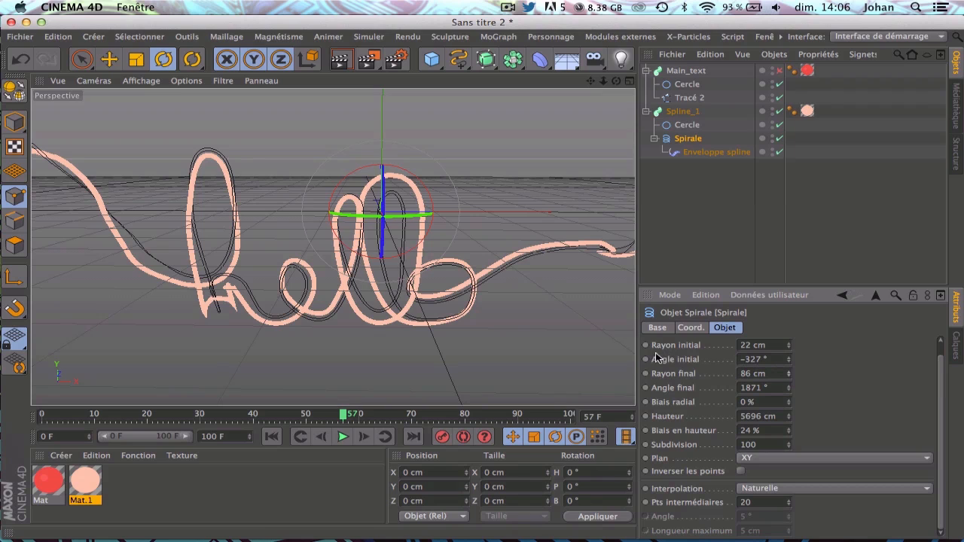
Animate the Spirale's Angle initial with keyframes from -301° at frame 0 to -174° at frame 97.
left_click_drag(344, 414, 238, 419)
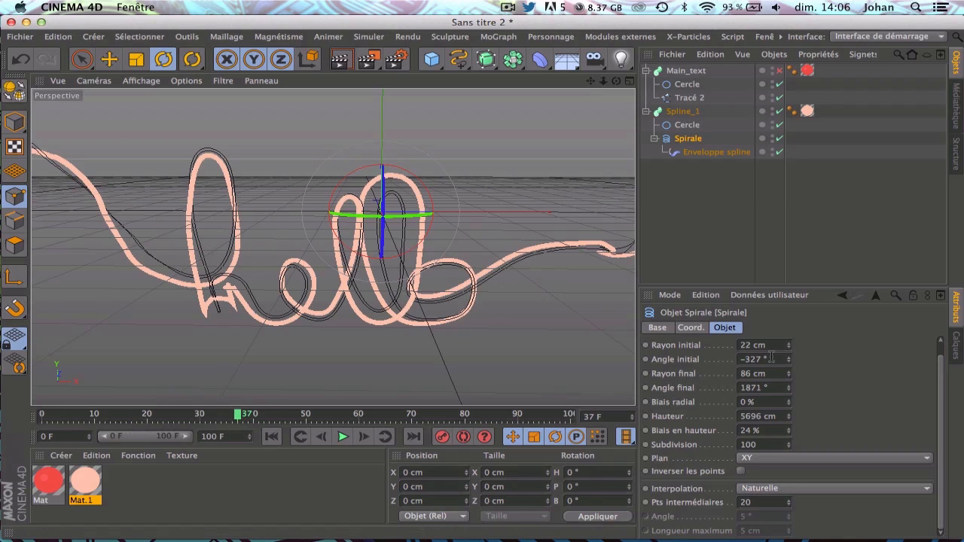
mouse_move(792, 365)
left_mouse_down()
mouse_move(792, 351)
mouse_move(792, 364)
left_mouse_up()
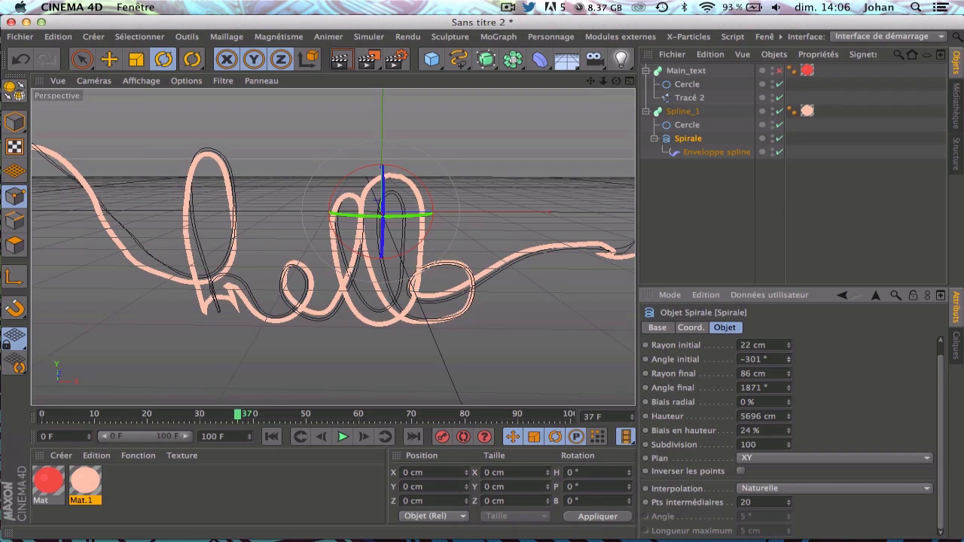
left_click_drag(231, 415, 555, 425)
left_click(646, 360, "ctrl")
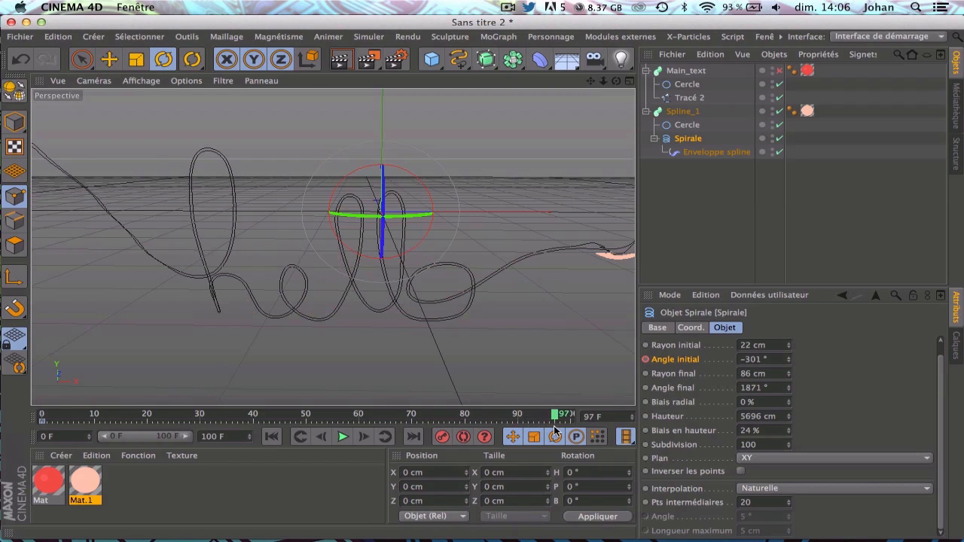
left_click_drag(791, 360, 791, 322)
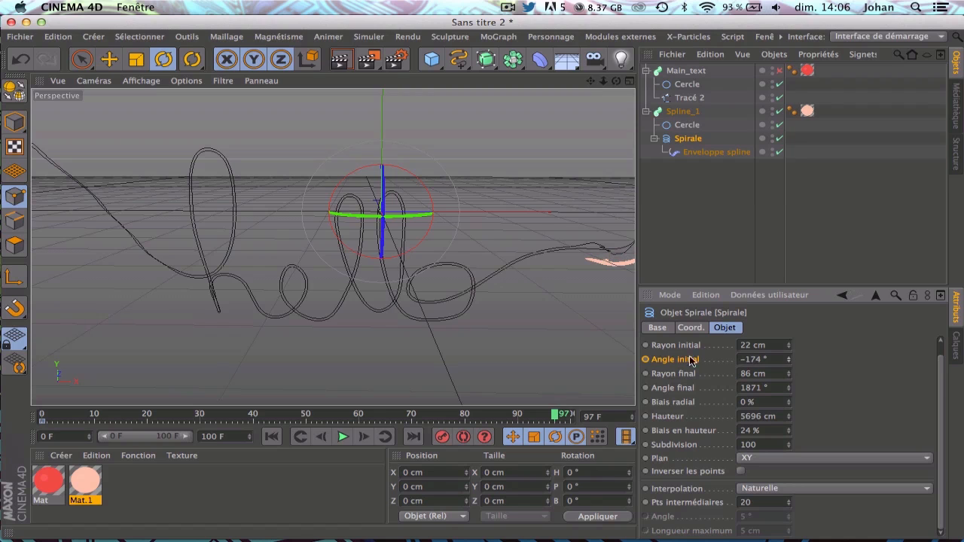
Play the animation from the first frame to check how the spiral moves around the path.
left_click(272, 437)
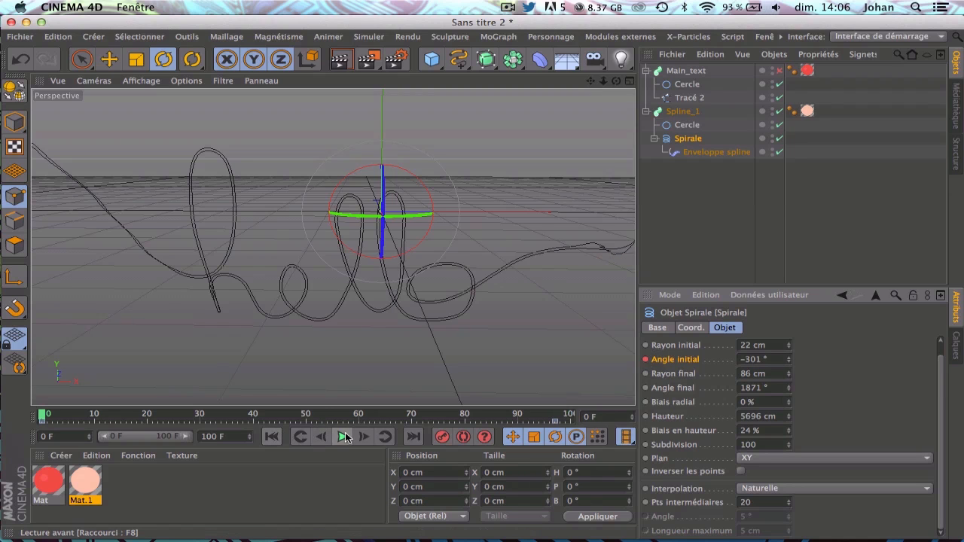
left_click(343, 436)
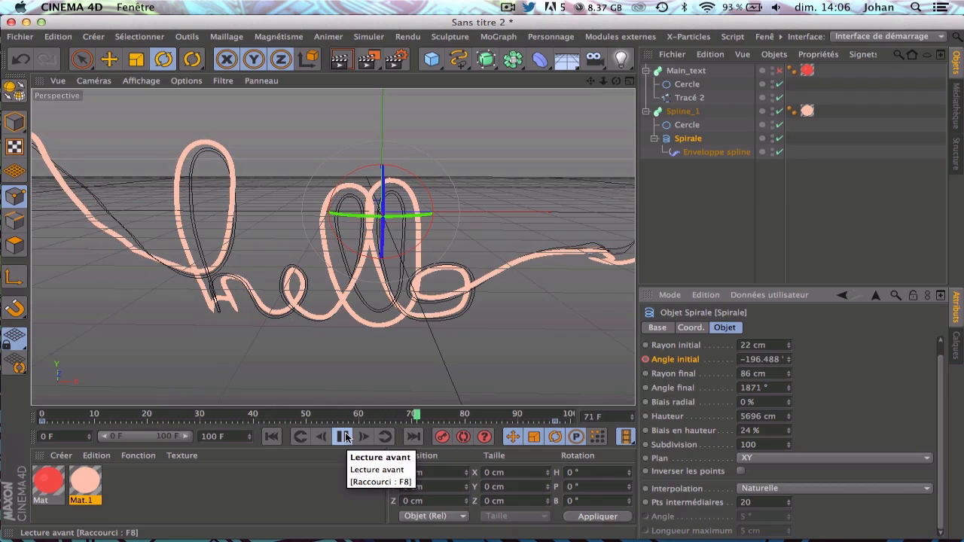
left_click(345, 436)
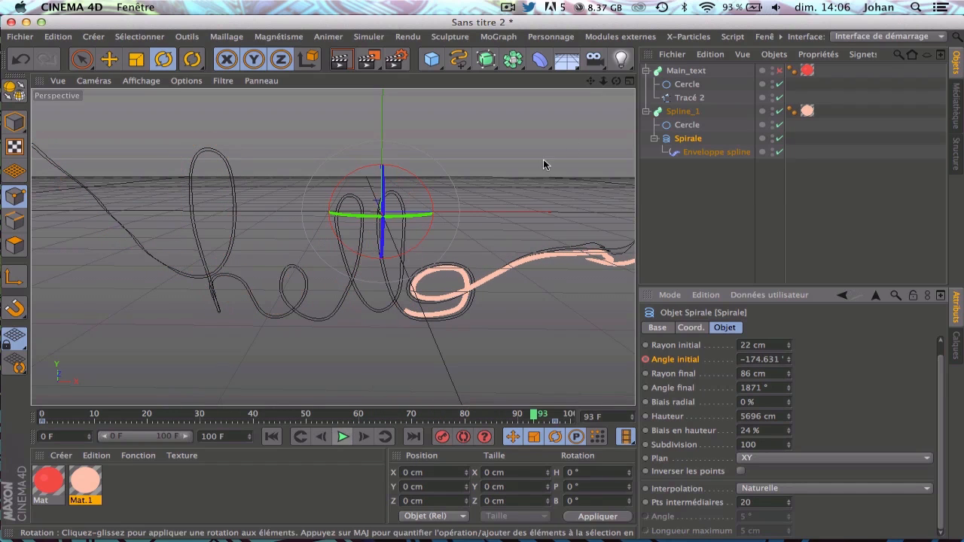
Set the radius of Spline_1's Cercle to 0.5 cm.
left_click(734, 126)
left_click(760, 383)
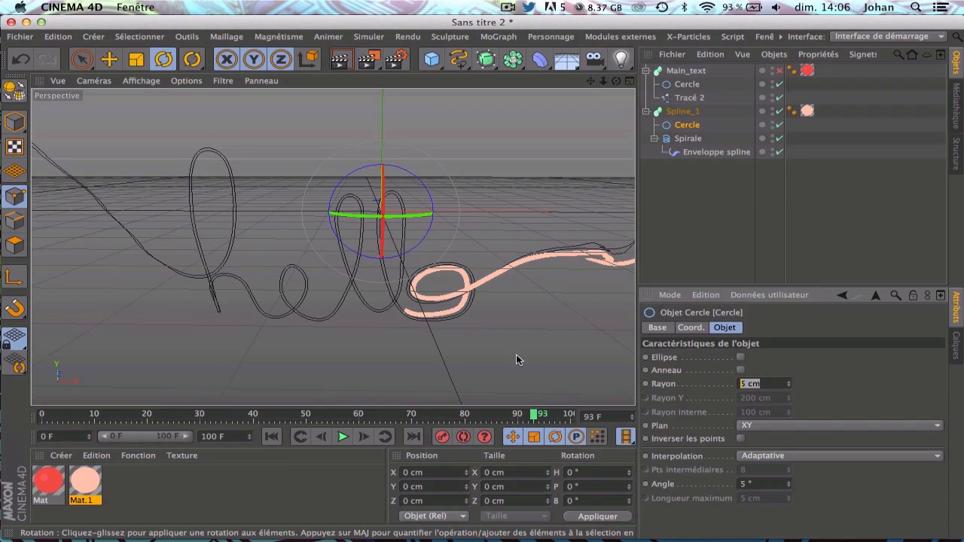
type("0.5")
key("Return")
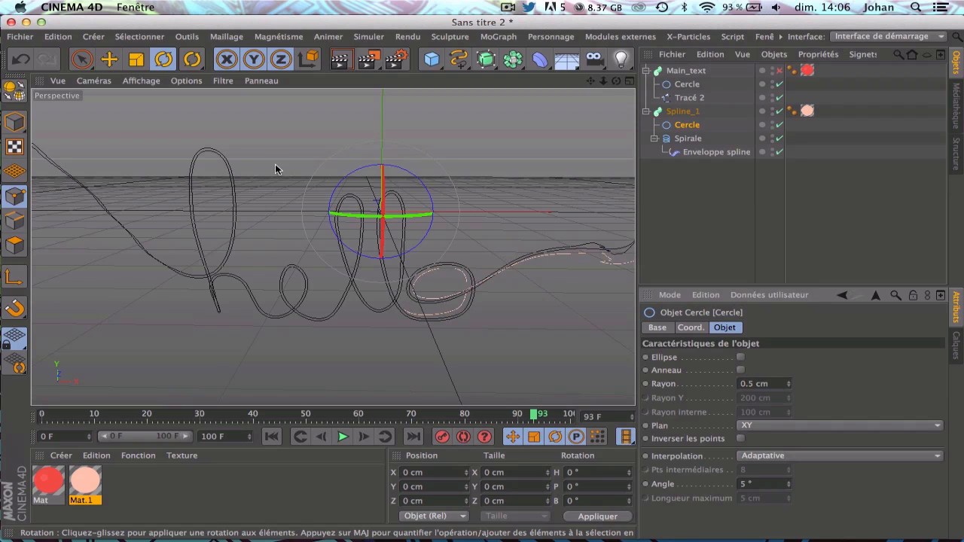
Enable the Main_text sweep again and render the view at frame 50.
left_click_drag(349, 417, 306, 415)
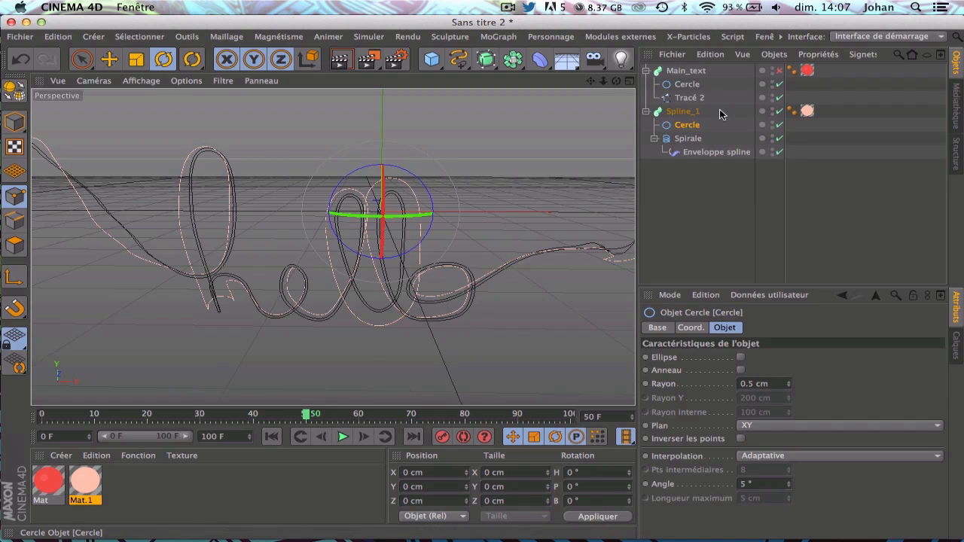
left_click(779, 70)
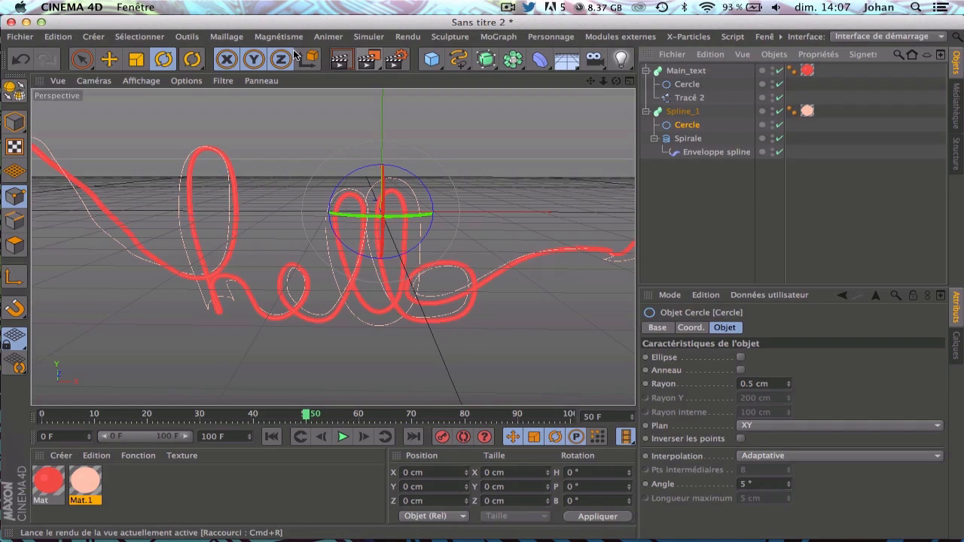
left_click(338, 61)
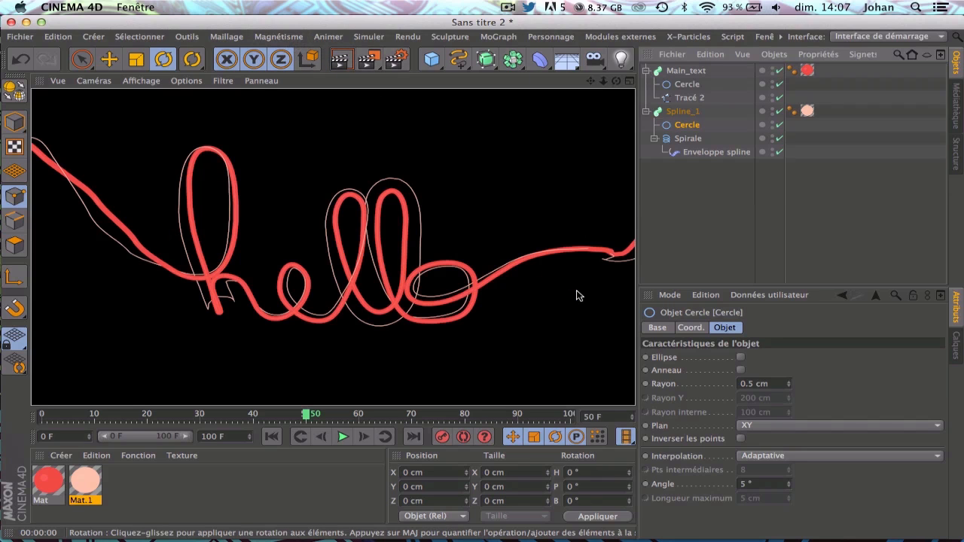
Play the animation from the first frame with both tubes, stop at frame 29 and render the view.
left_click(273, 437)
left_click(342, 436)
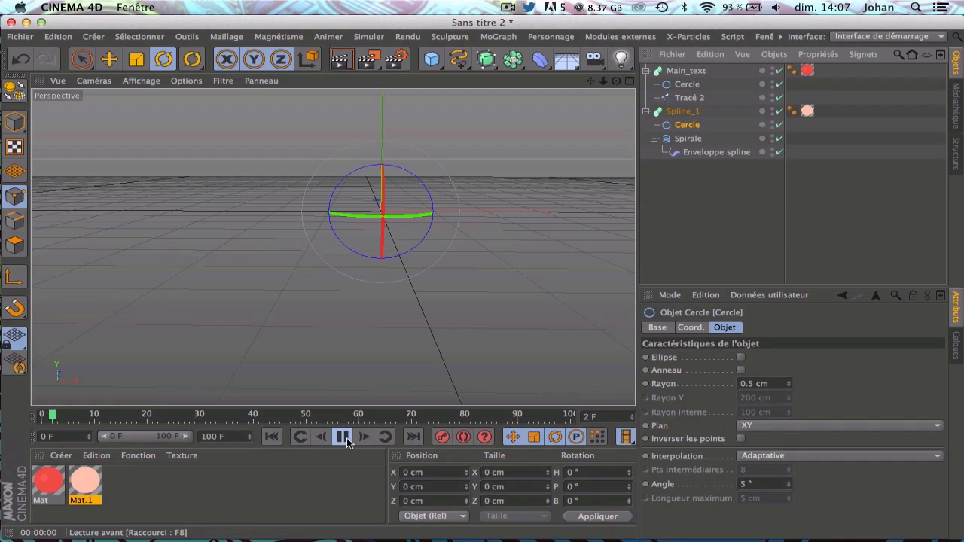
left_click(342, 437)
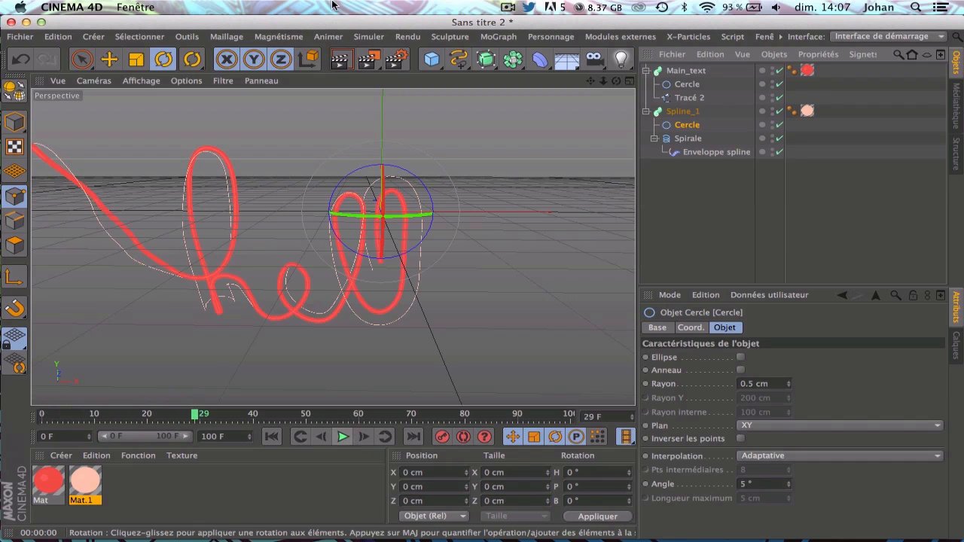
left_click(338, 61)
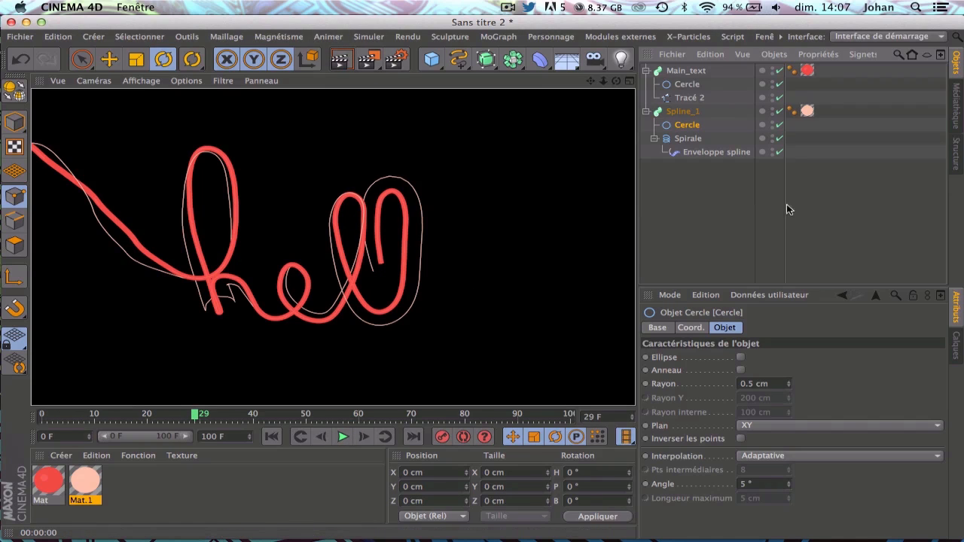
Move Spline_1's growth keyframe at frame 30 to frame 50.
left_click(682, 111)
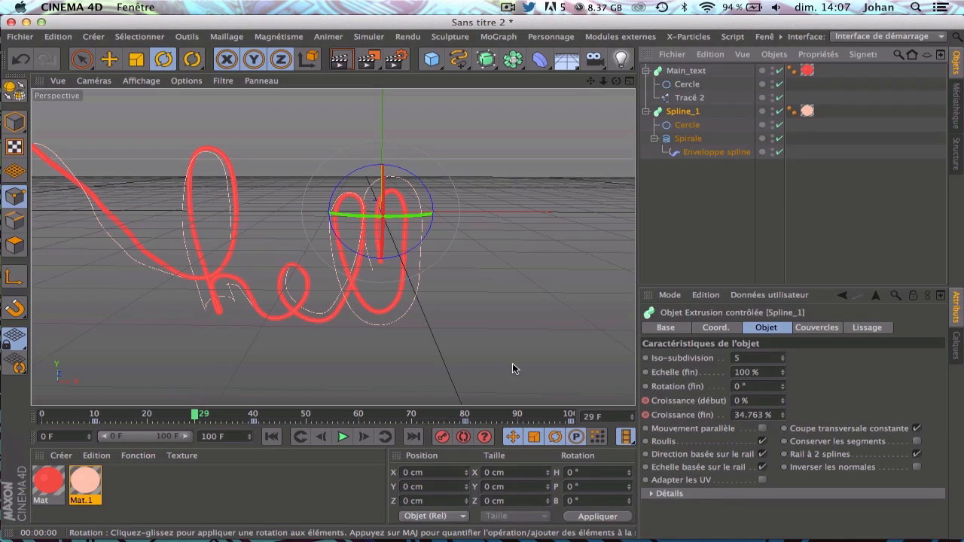
left_click_drag(72, 420, 477, 422)
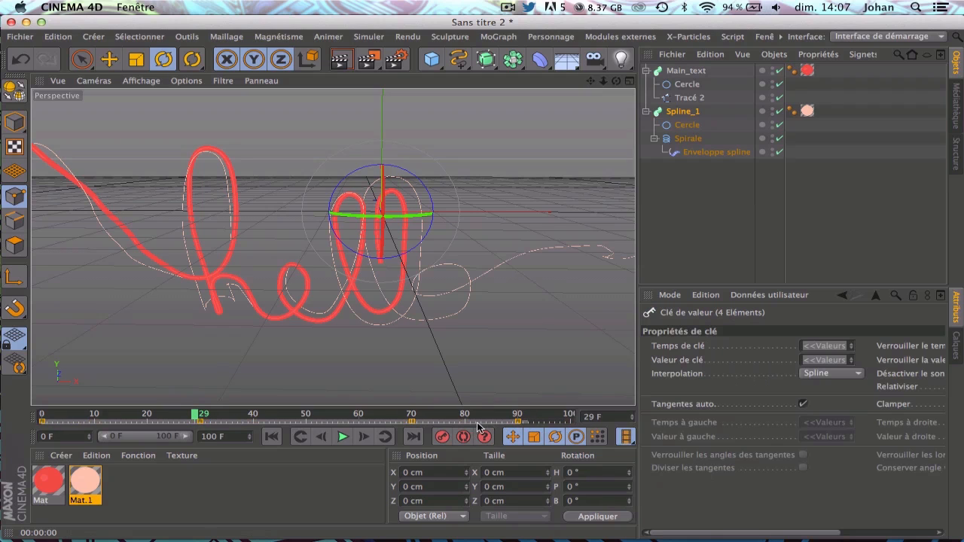
left_click(369, 415)
left_click(257, 416)
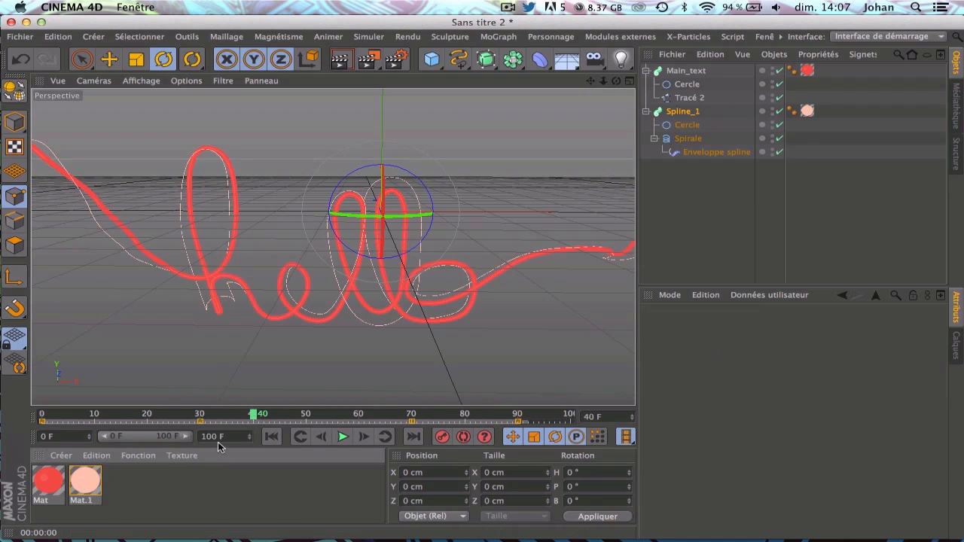
left_click(181, 416)
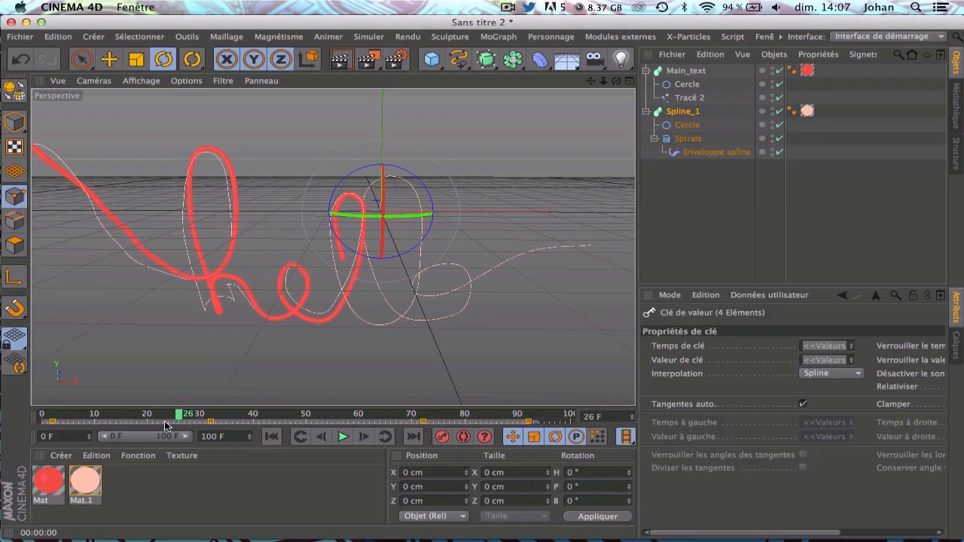
left_click_drag(159, 426, 306, 427)
left_click(537, 423)
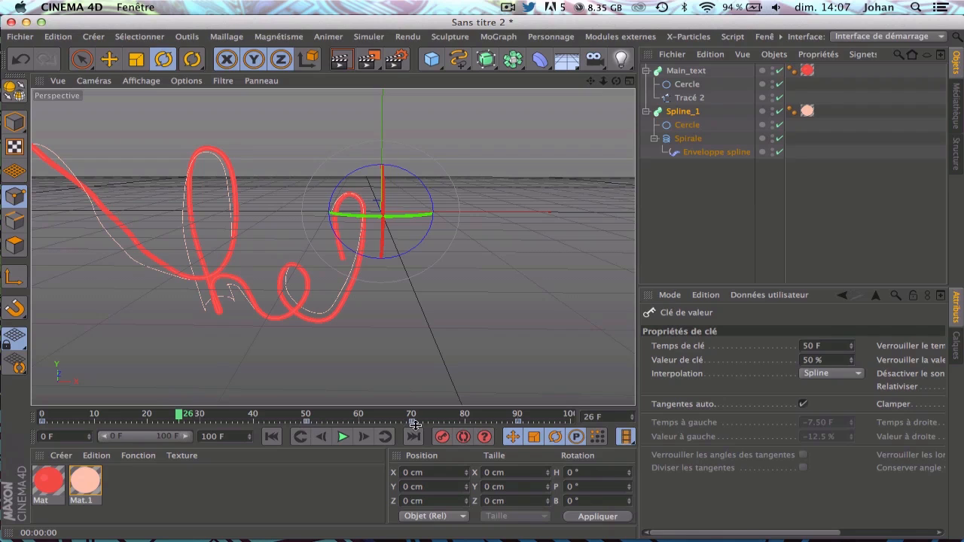
Move Spline_1's growth keyframes at frames 70 and 90 to frames 40 and 60, and play the animation to check the timing.
left_click_drag(382, 424, 557, 421)
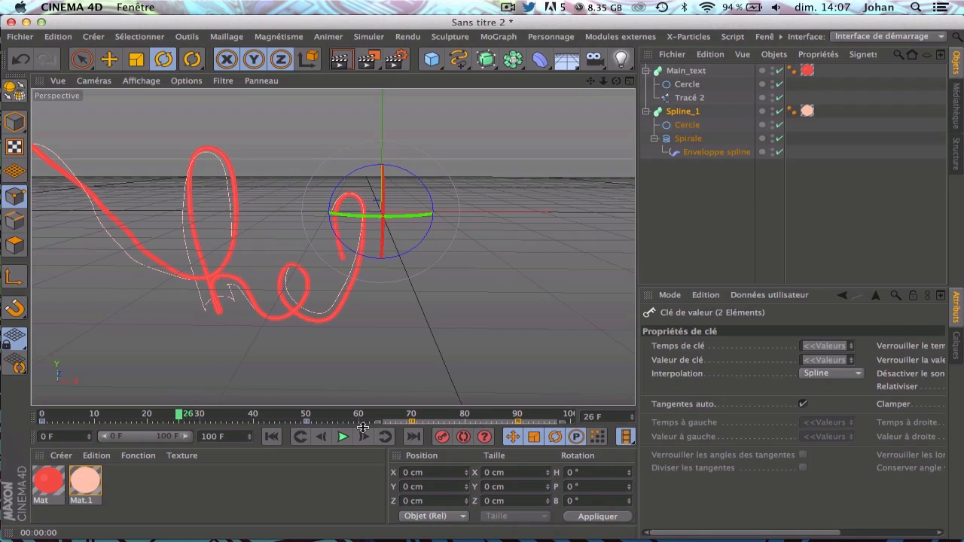
left_click_drag(461, 426, 302, 427)
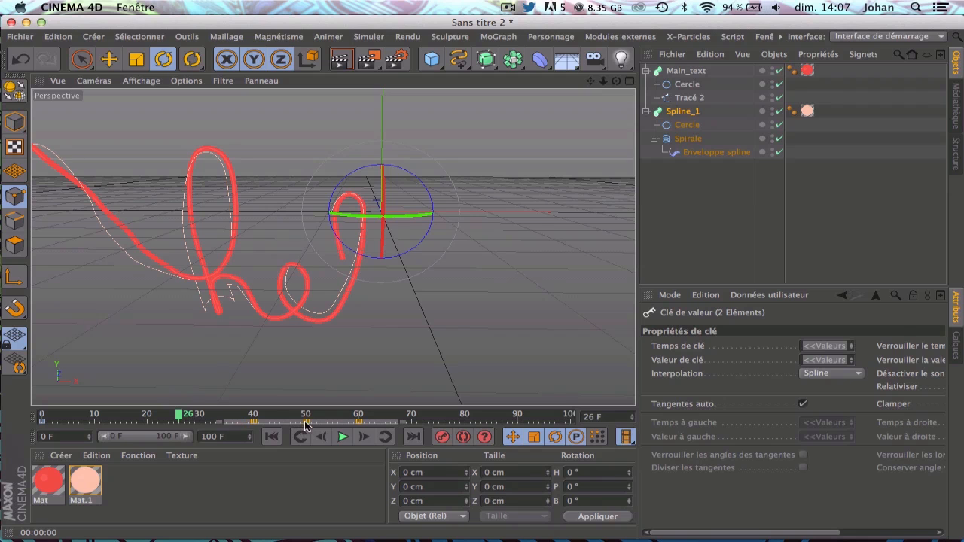
left_click(452, 412)
left_click(164, 413)
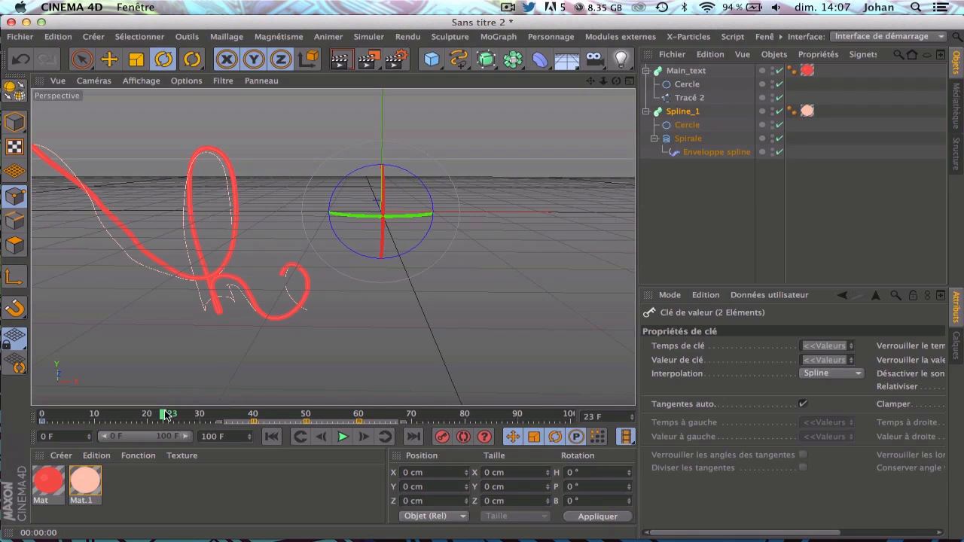
left_click(341, 436)
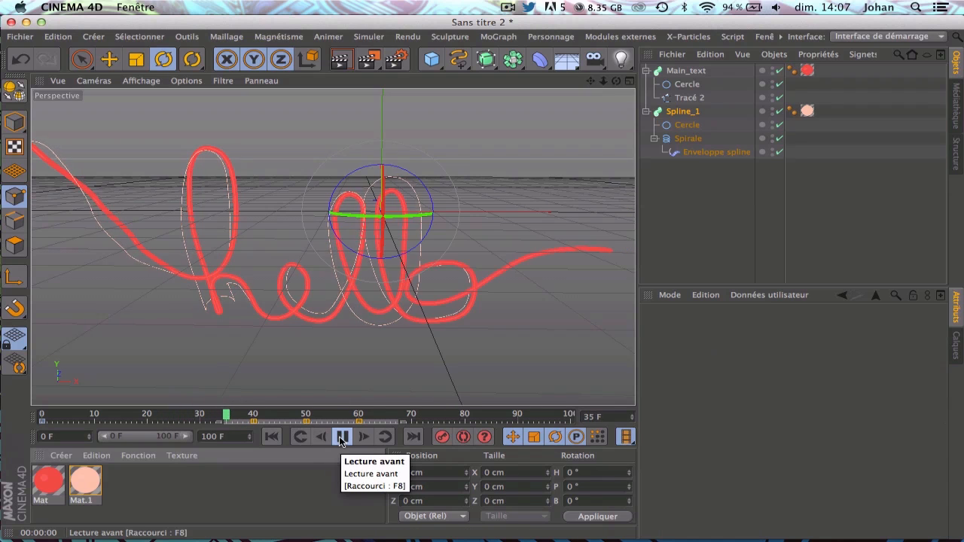
left_click(341, 437)
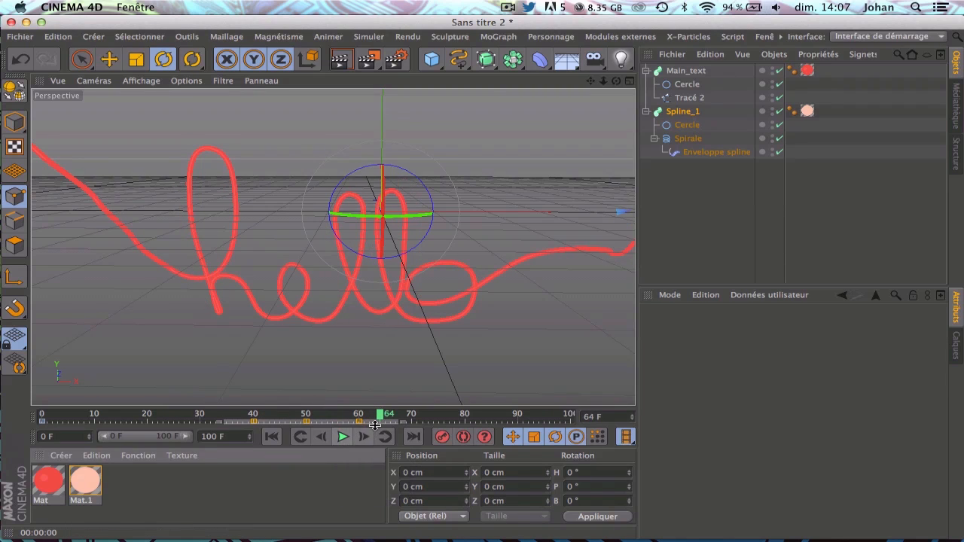
Shift Spline_1's three growth keyframes at frames 40, 50 and 60 together to frames 11, 21 and 31.
mouse_move(380, 418)
left_mouse_down()
mouse_move(65, 419)
mouse_move(298, 424)
left_mouse_up()
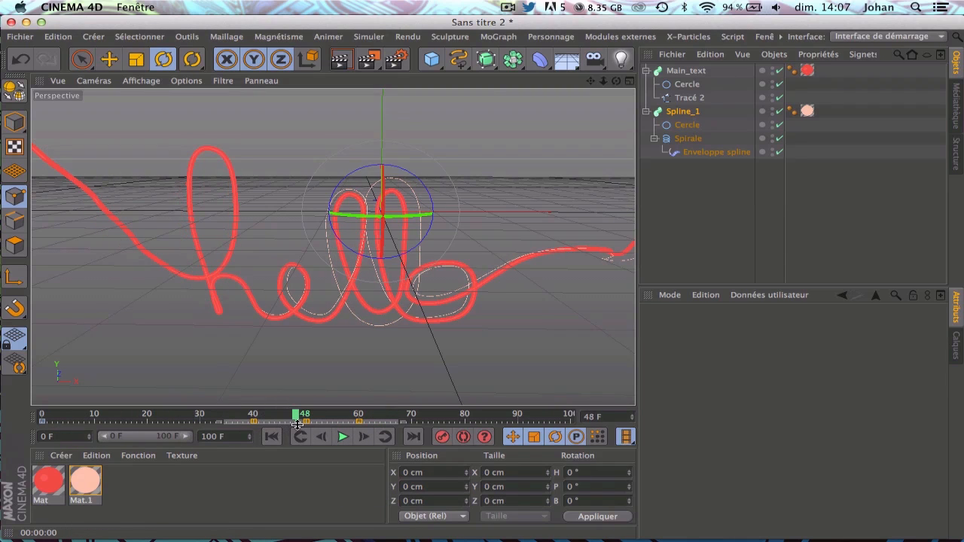
left_click(189, 421)
left_click_drag(213, 424, 407, 423)
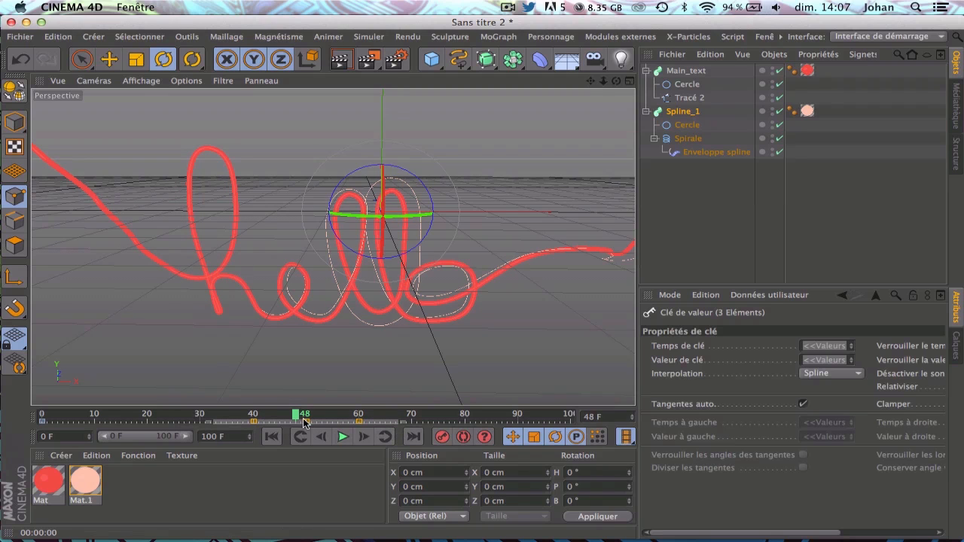
left_click_drag(293, 423, 148, 424)
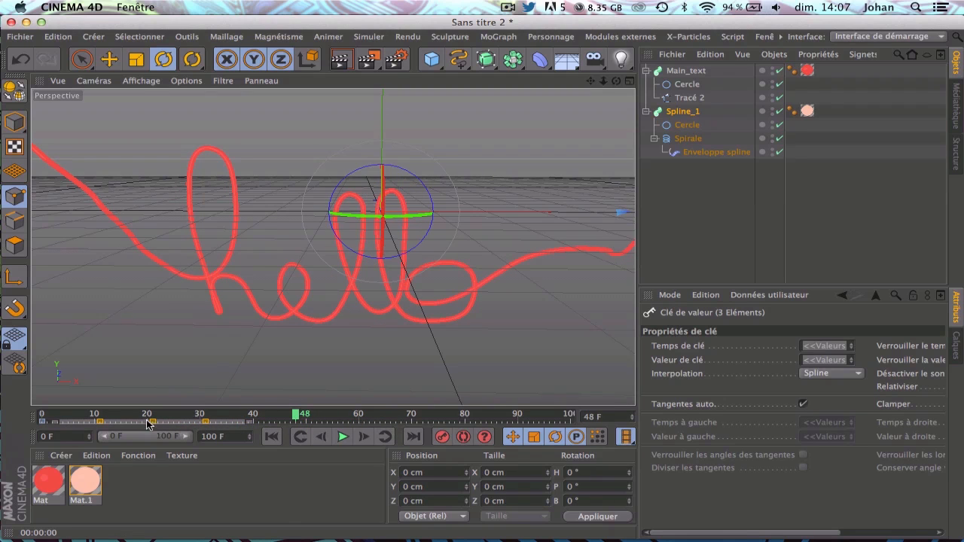
Move Spline_1's growth keyframe at frame 31 to frame 53.
left_click(258, 423)
left_click(205, 423)
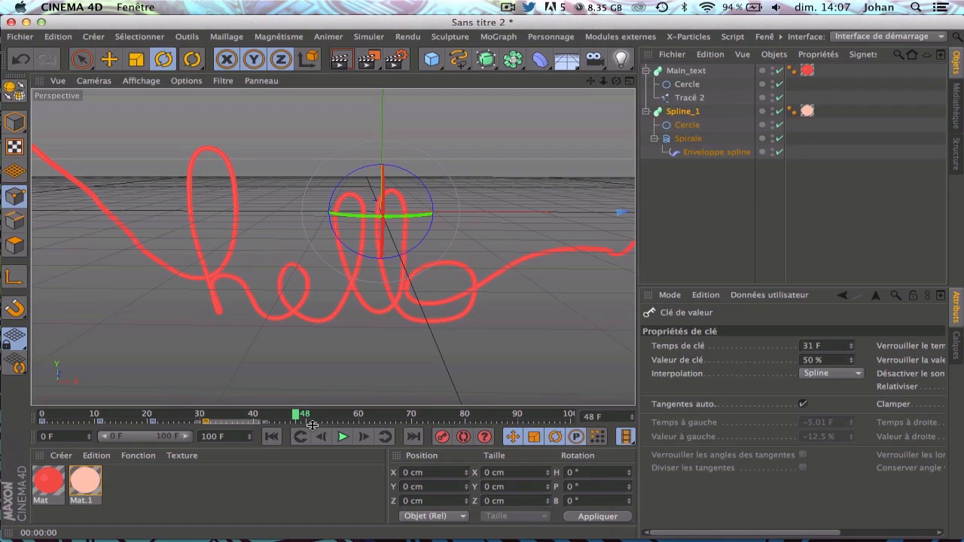
left_click_drag(260, 420, 356, 435)
Play the animation from the first frame to check the new timing, and render the view at frame 30.
left_click_drag(295, 416, 3, 419)
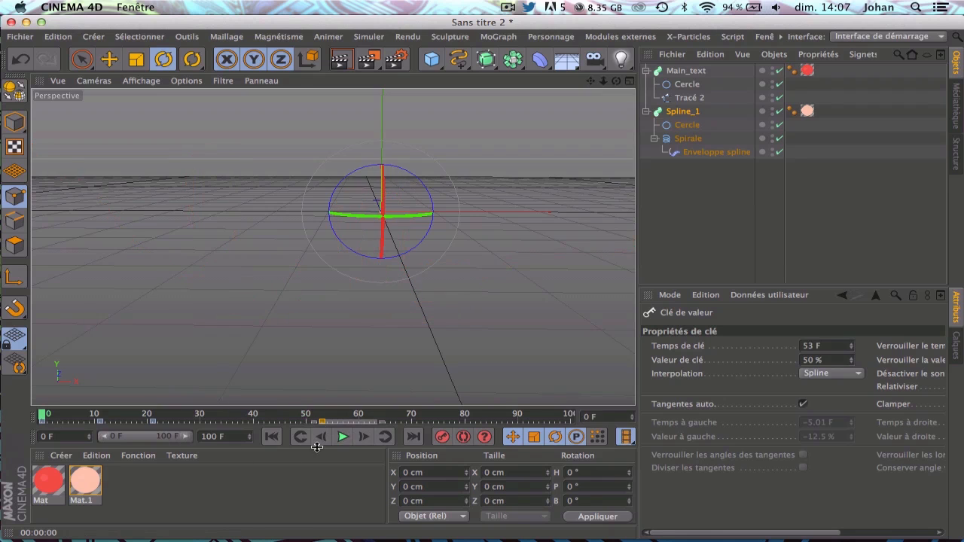
left_click(342, 437)
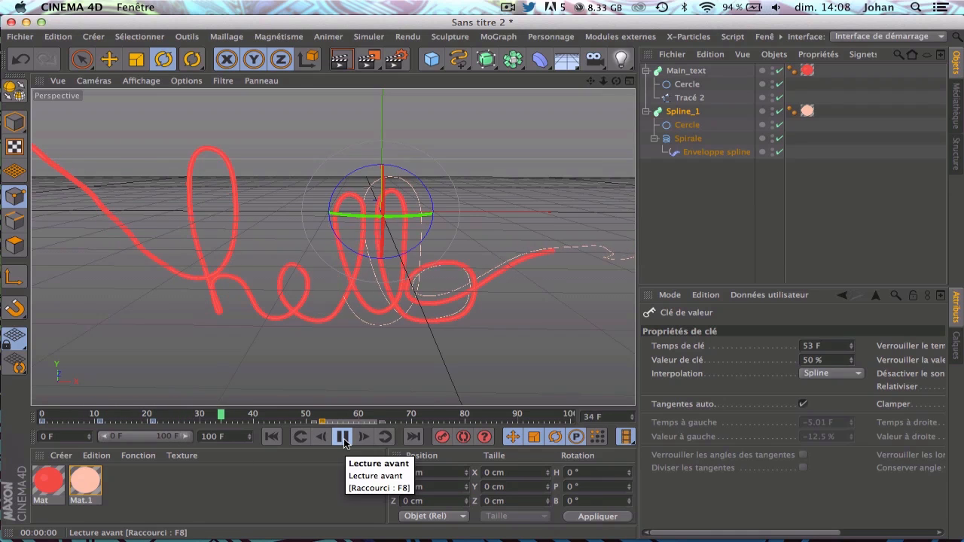
left_click(344, 436)
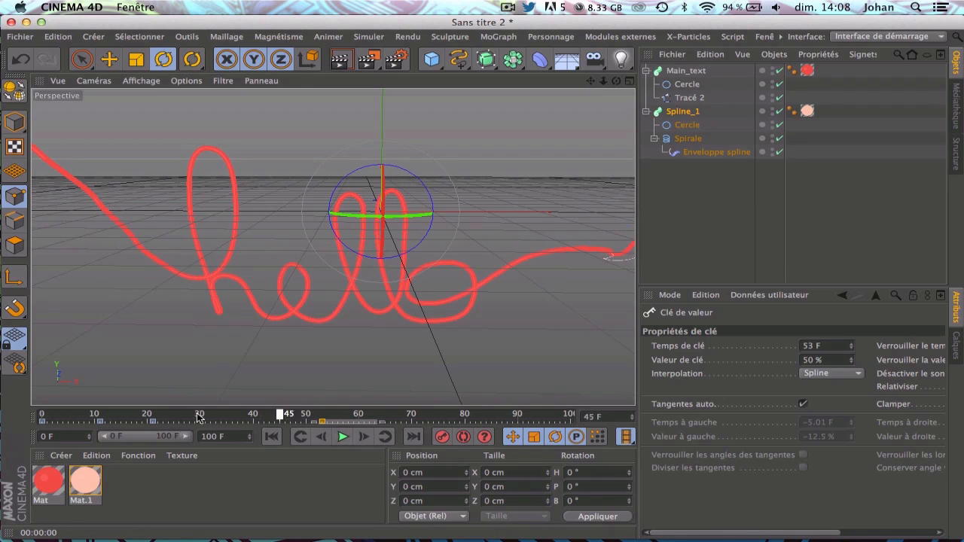
mouse_move(199, 418)
left_mouse_down()
mouse_move(101, 420)
mouse_move(200, 419)
left_mouse_up()
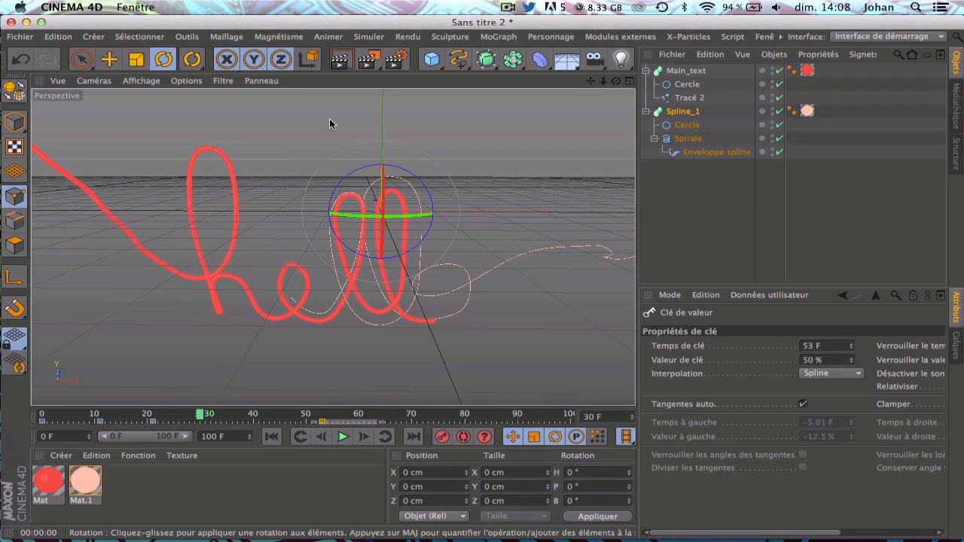
left_click(341, 59)
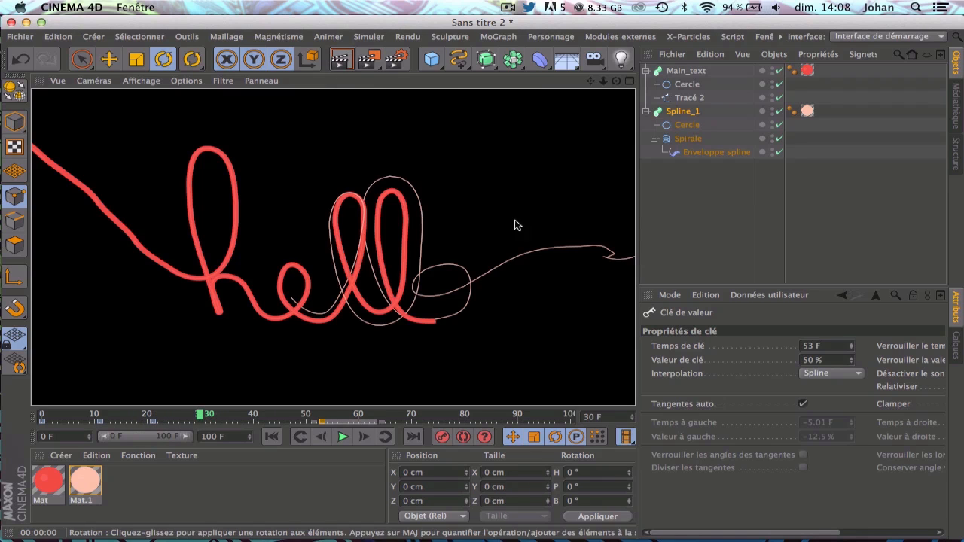
left_click(706, 209)
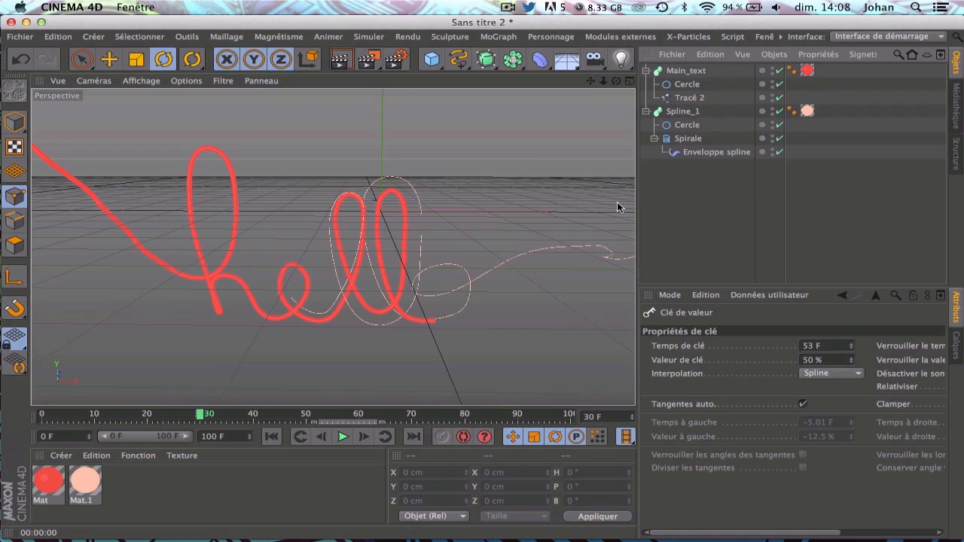
Move the Spline_1 sweep slightly in the viewport and compare renders of the view at frame 30.
left_click(646, 111)
left_click(682, 112)
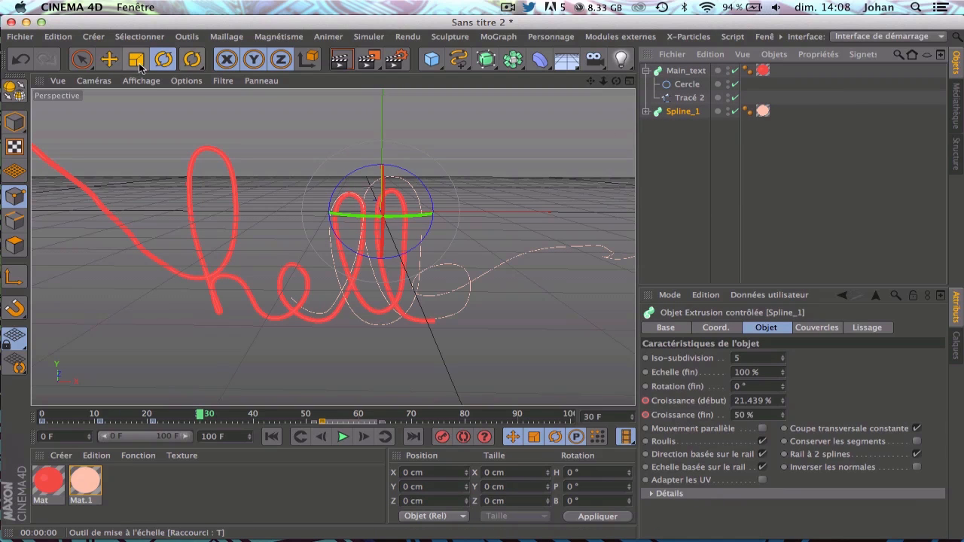
key("e")
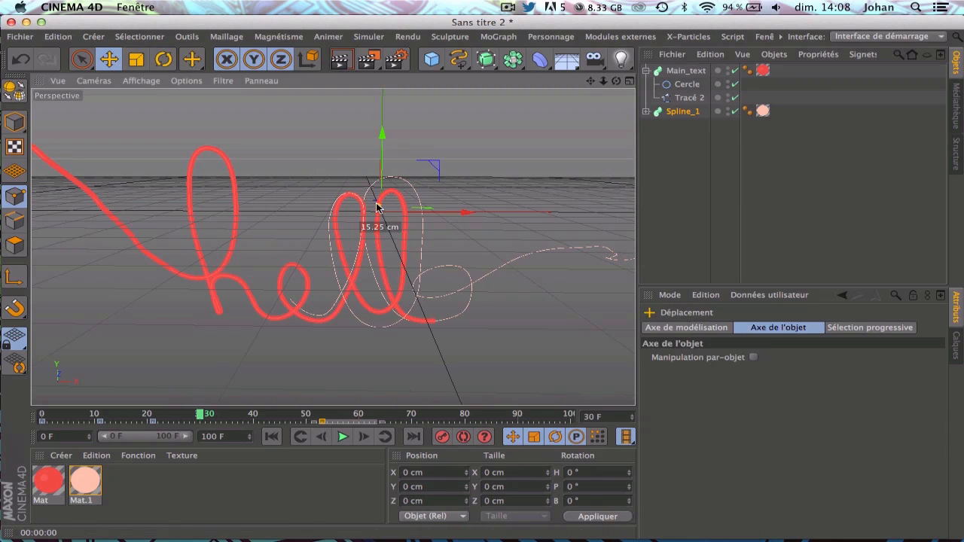
left_click_drag(378, 208, 357, 208)
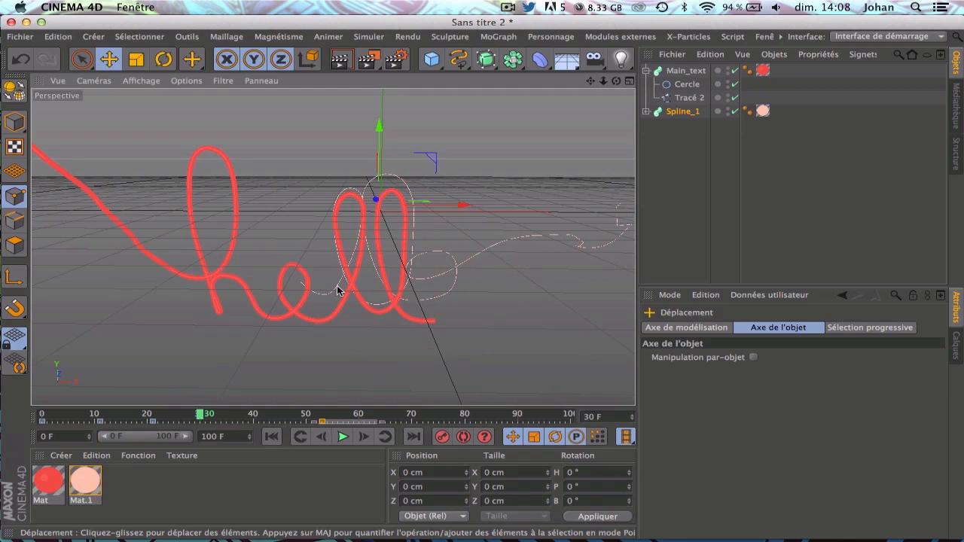
left_click(341, 60)
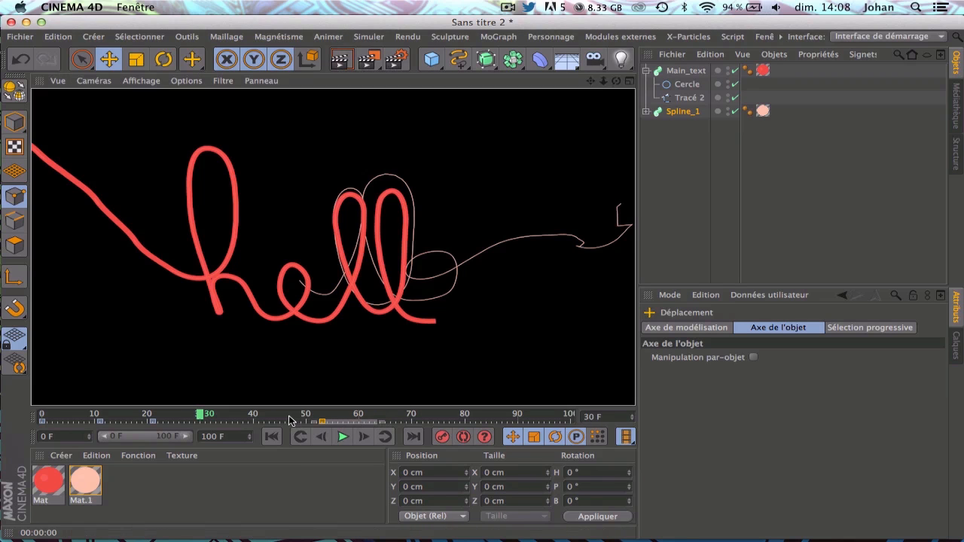
left_click_drag(294, 420, 200, 419)
left_click(343, 60)
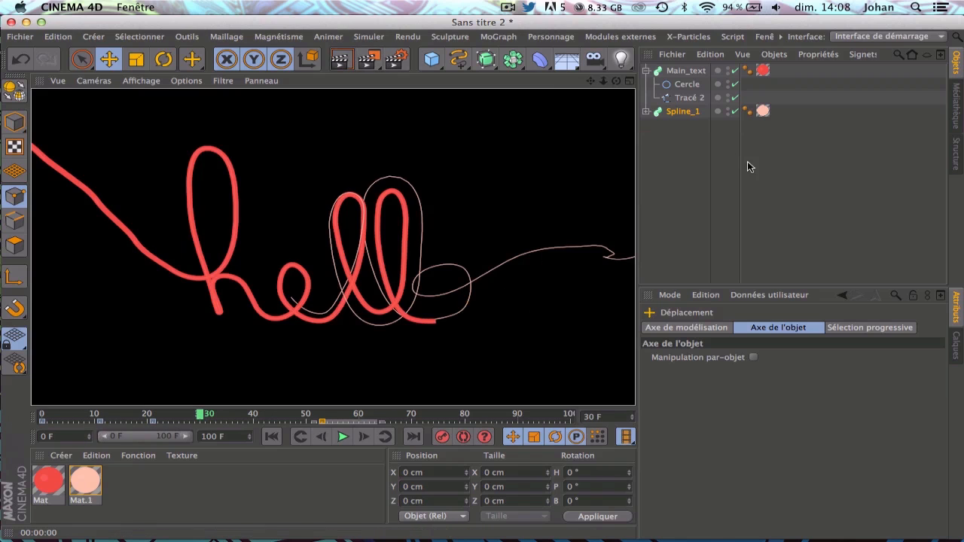
Collapse the Main_text hierarchy and duplicate the Spline_1 sweep with its children.
left_click(747, 161)
left_click(645, 70)
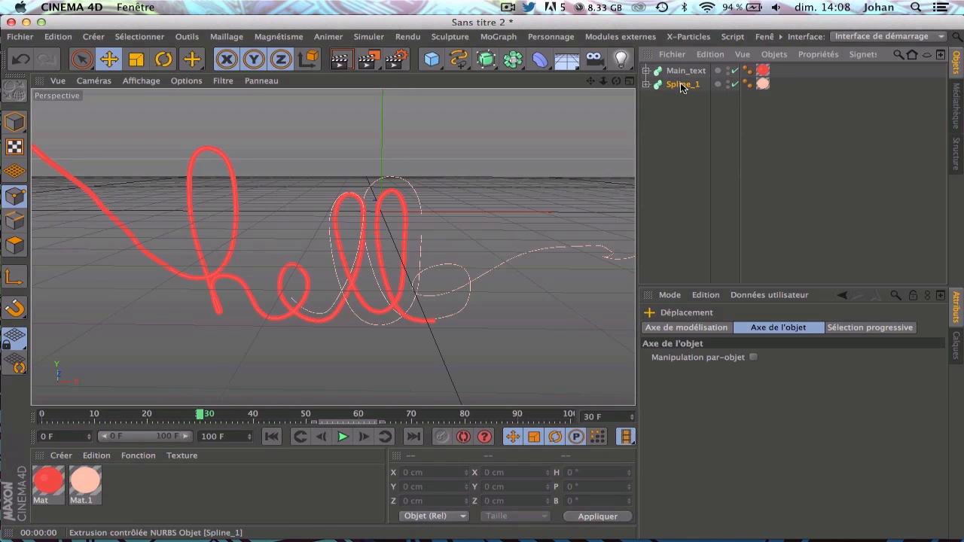
left_click_drag(681, 88, 682, 119, "ctrl")
Set the Spline_1.1 spiral's start radius to 40 cm, radial bias to 39 %, height to 5718 cm and height bias to 6 %.
left_click(645, 98)
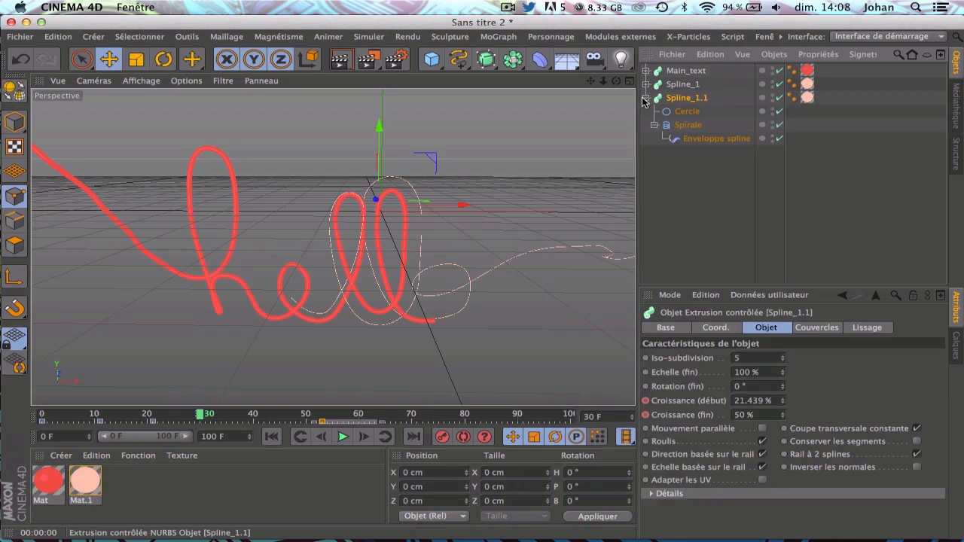
left_click(708, 137)
left_click(687, 125)
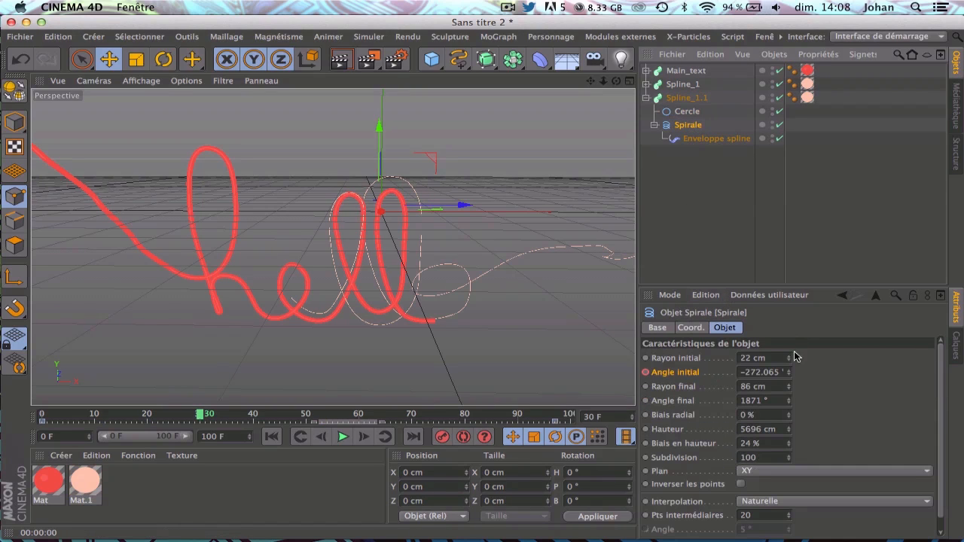
left_click_drag(789, 361, 789, 346)
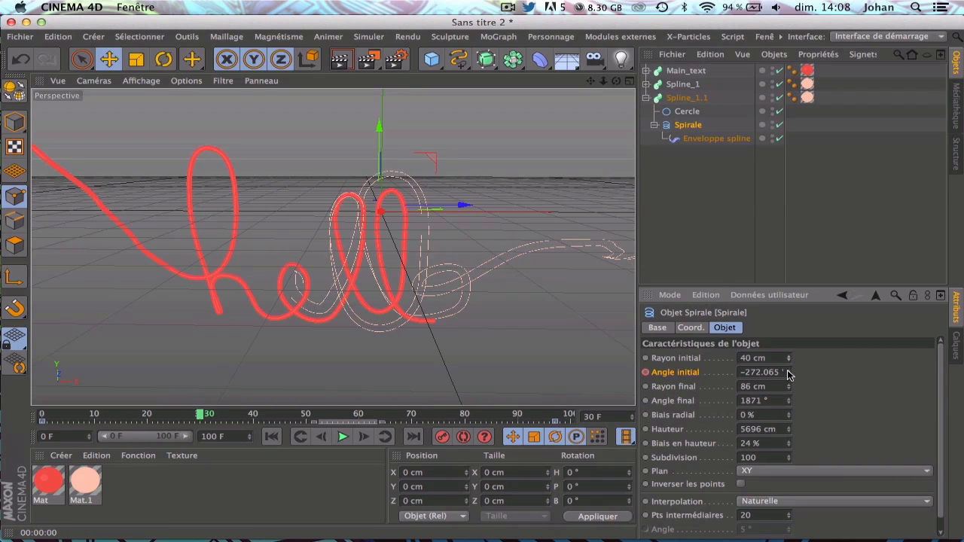
left_click_drag(788, 417, 789, 423)
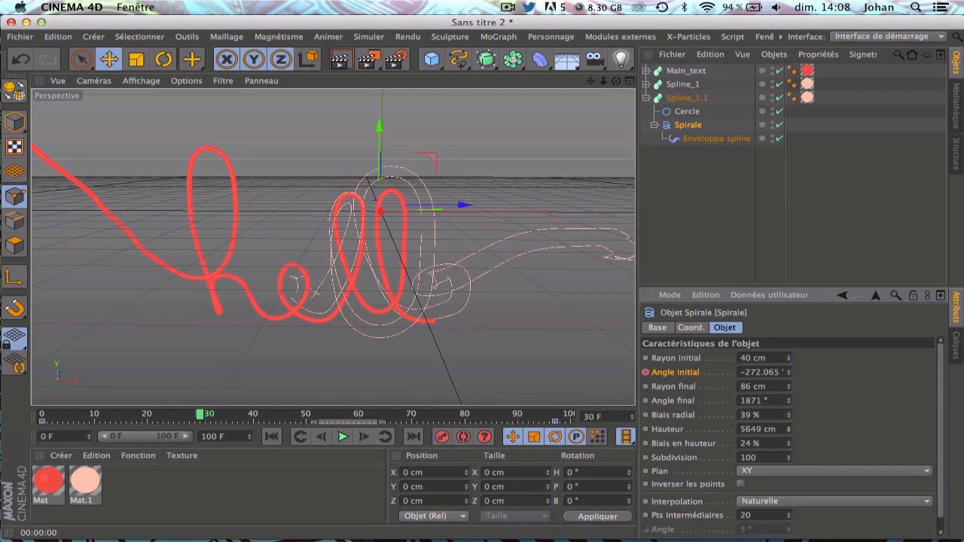
left_click_drag(789, 450, 789, 459)
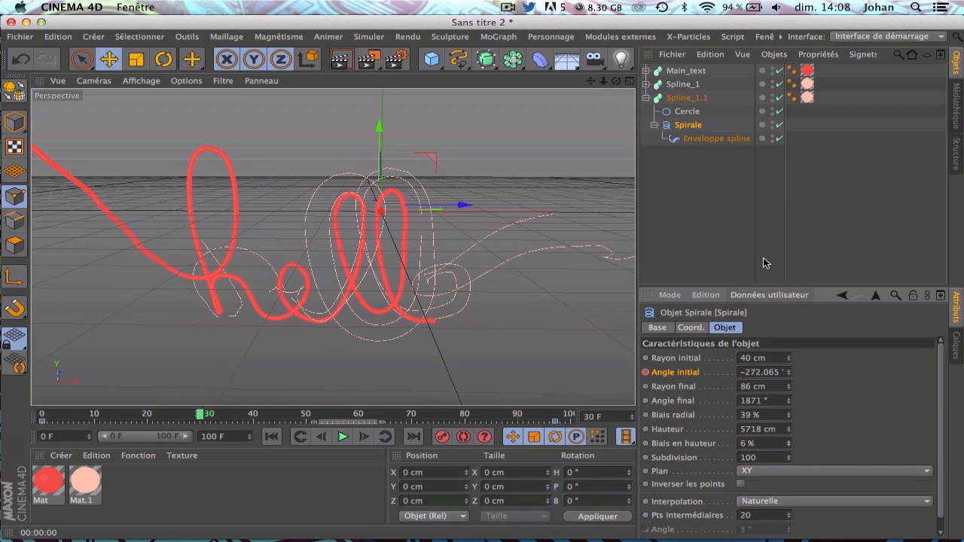
Remove Spline_1.1's material tag and duplicate Mat.1 as Mat.2 with an orange luminescence colour of R 255, G 174, B 109.
left_click(806, 97)
key("Delete")
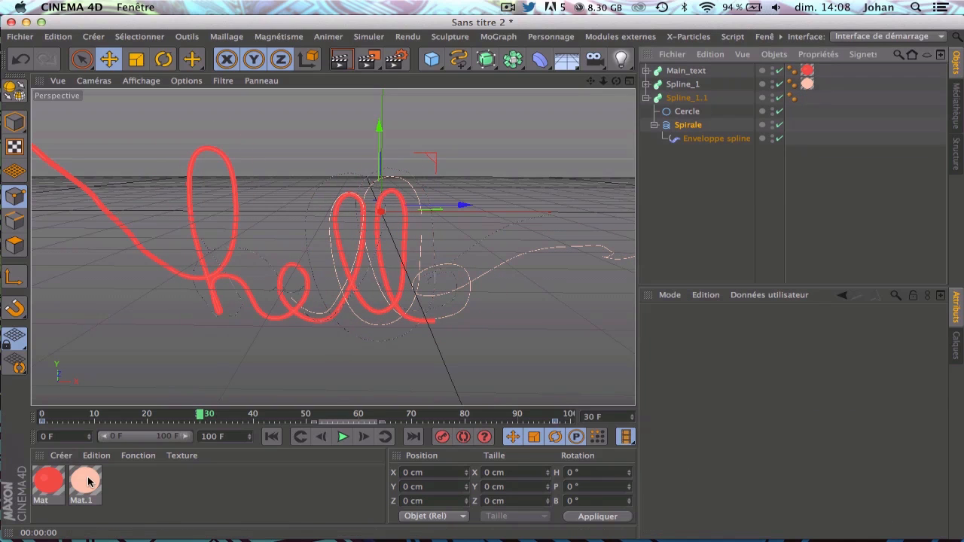
left_click_drag(156, 484, 128, 479, "ctrl")
double_click(130, 479)
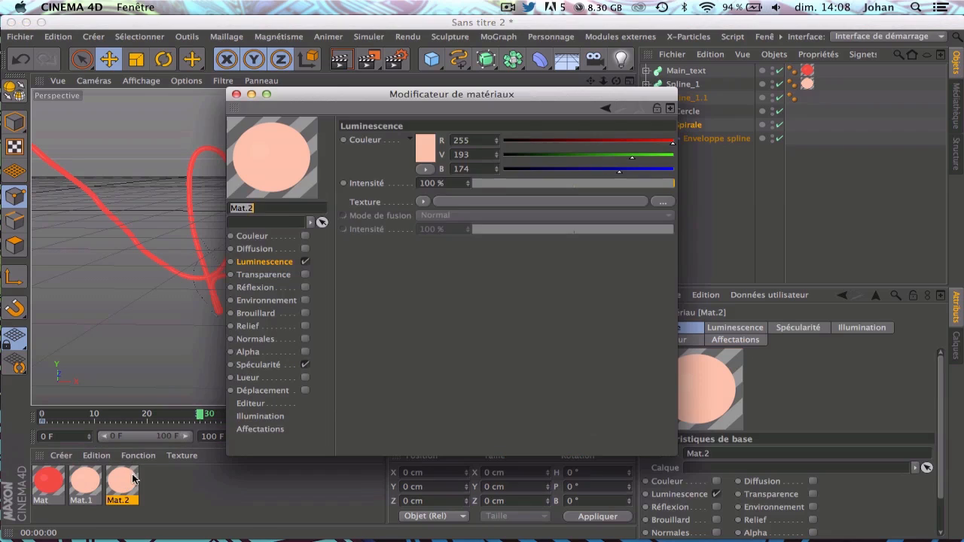
left_click(428, 146)
left_click_drag(409, 93, 395, 102)
left_click(457, 192)
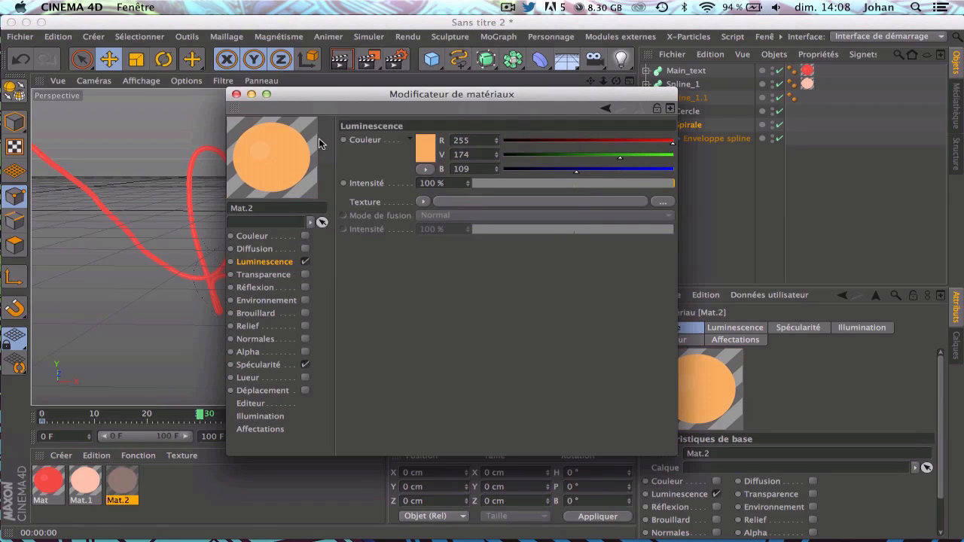
Apply the orange Mat.2 material to the Spline_1.1 sweep and collapse its hierarchy.
left_click(120, 485)
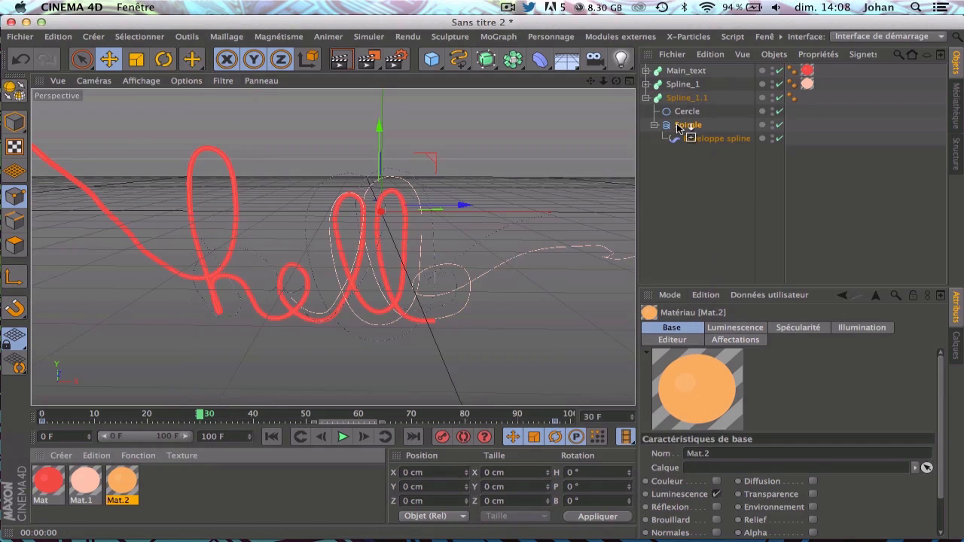
left_click_drag(678, 106, 678, 100)
left_click(644, 98)
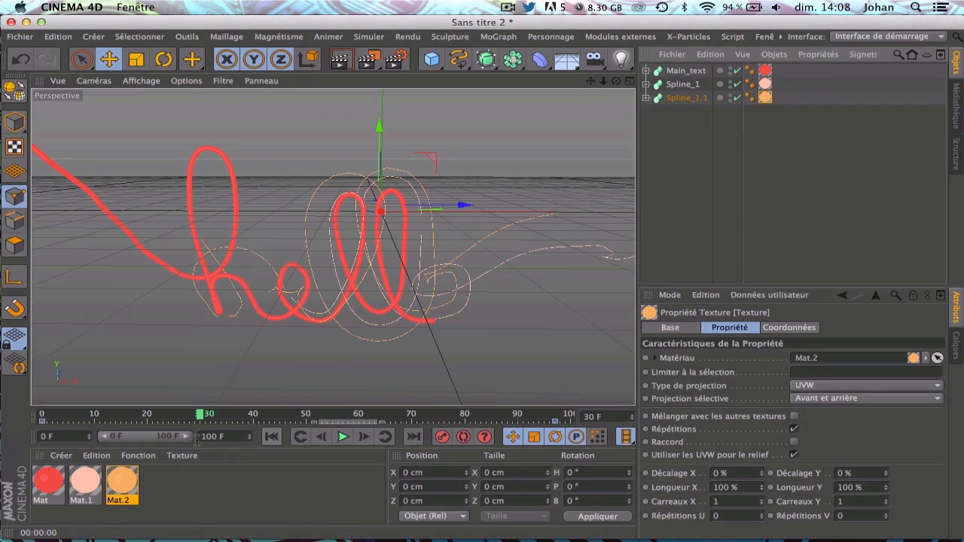
Retime Spline_1.1's growth keyframes, placing the first two at frames 42 and 52 and the last one at frame 70.
left_click(685, 98)
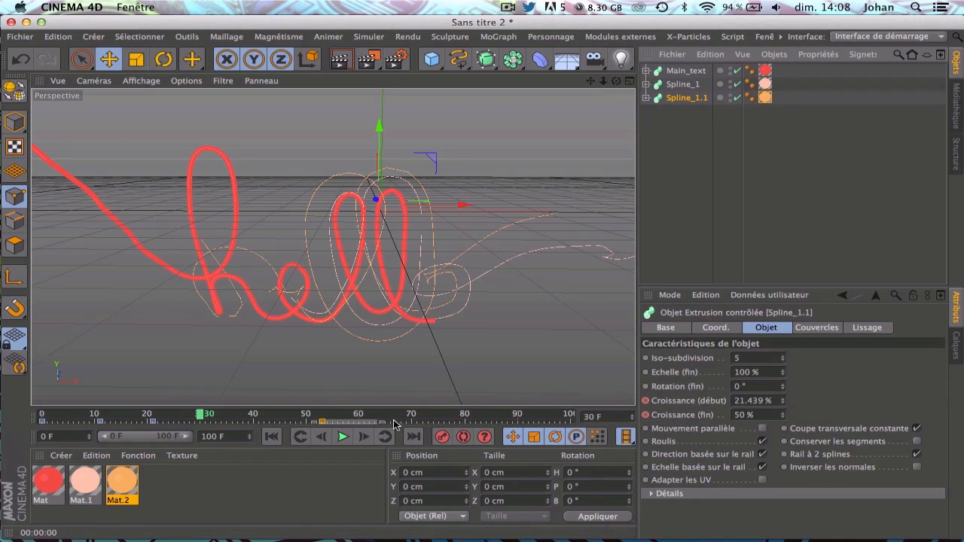
left_click_drag(426, 427, 279, 422)
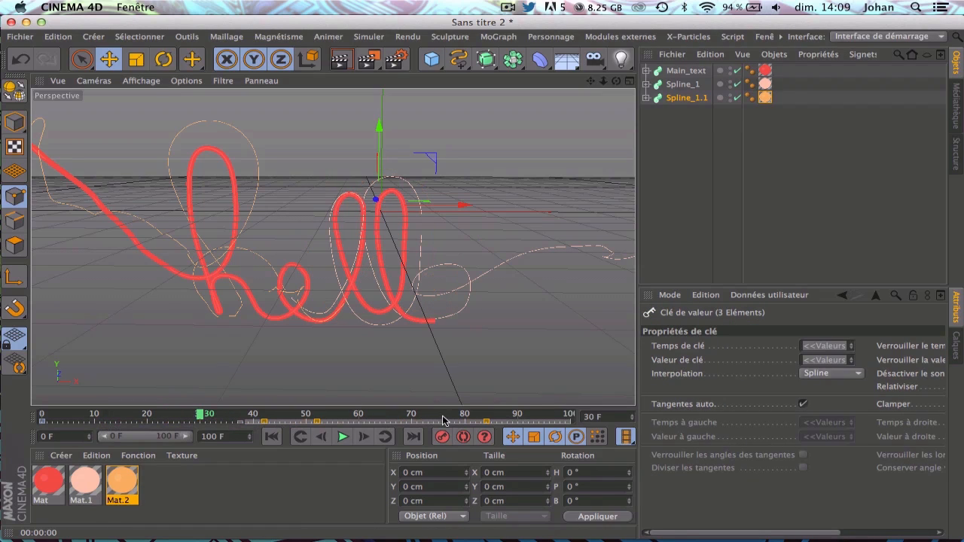
left_click(528, 419)
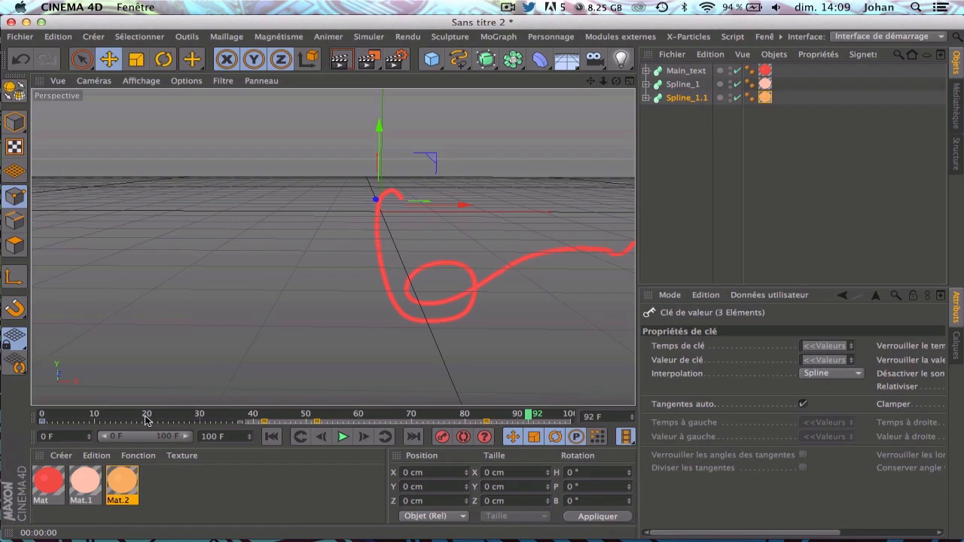
left_click_drag(146, 420, 153, 421)
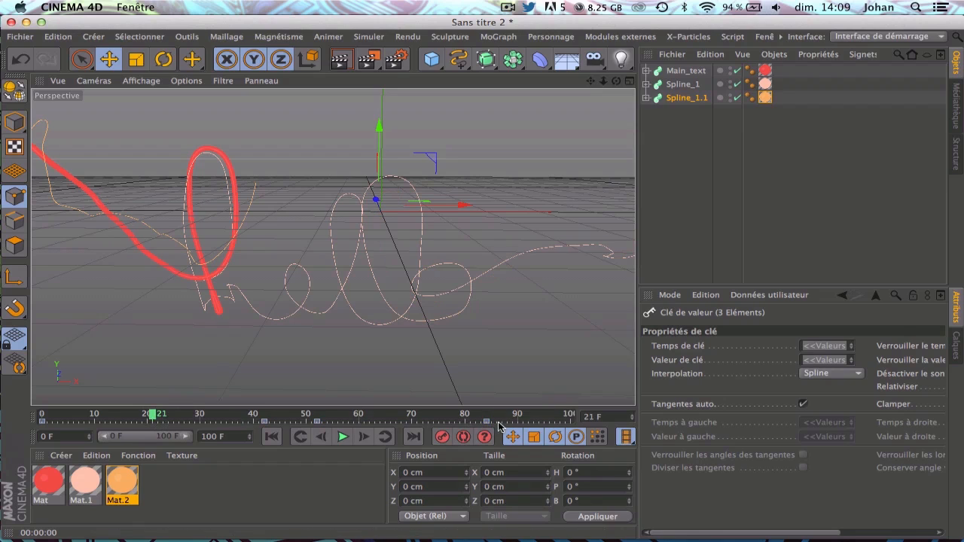
left_click_drag(408, 423, 415, 423)
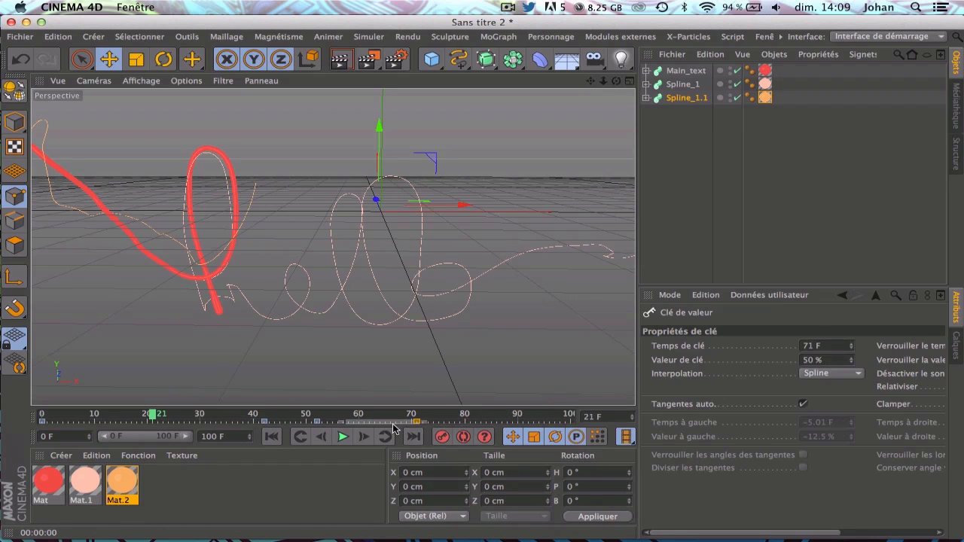
Play the animation from the first frame with both spiral tubes and stop at frame 41.
left_click(493, 417)
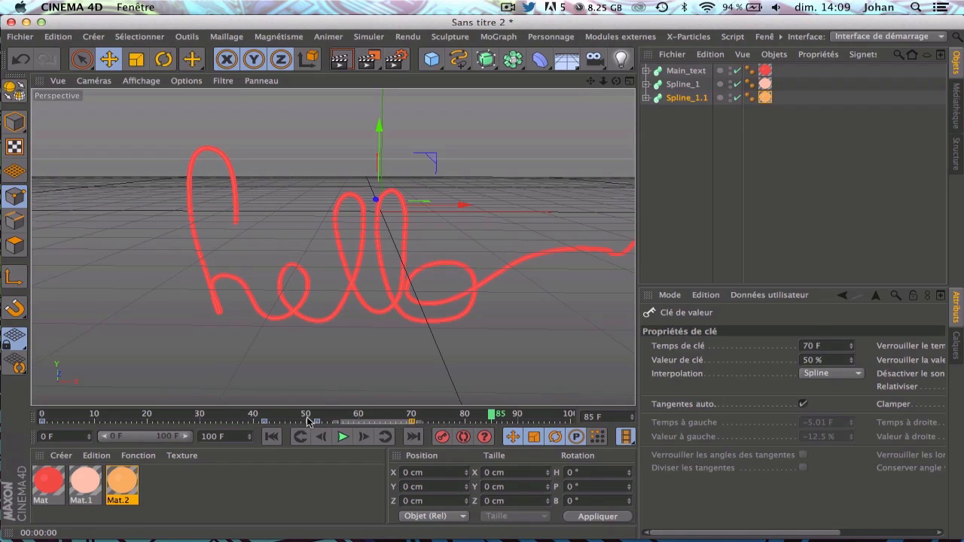
left_click(272, 437)
left_click(341, 436)
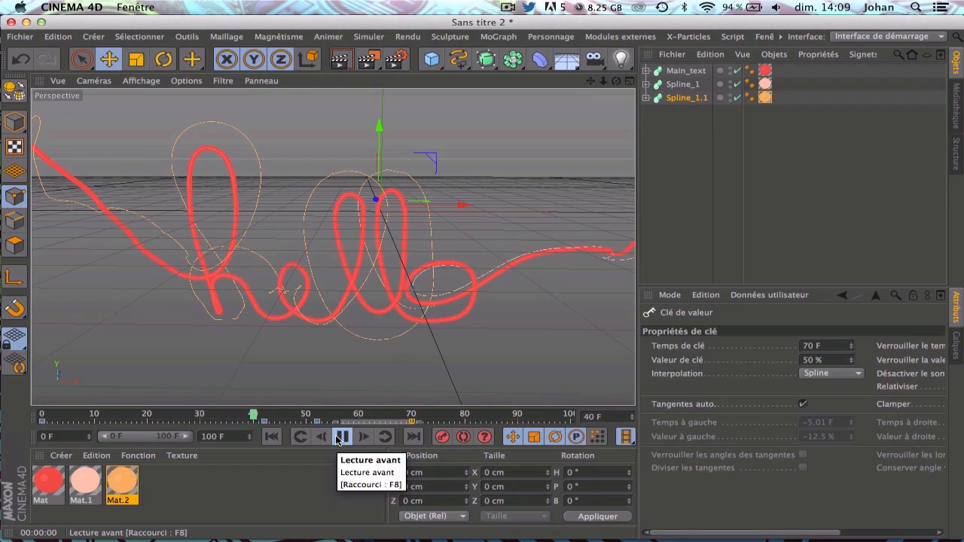
left_click(342, 436)
Move the Spline_1.1 sweep in the viewport to shift its spiral around the main text.
left_click(682, 98)
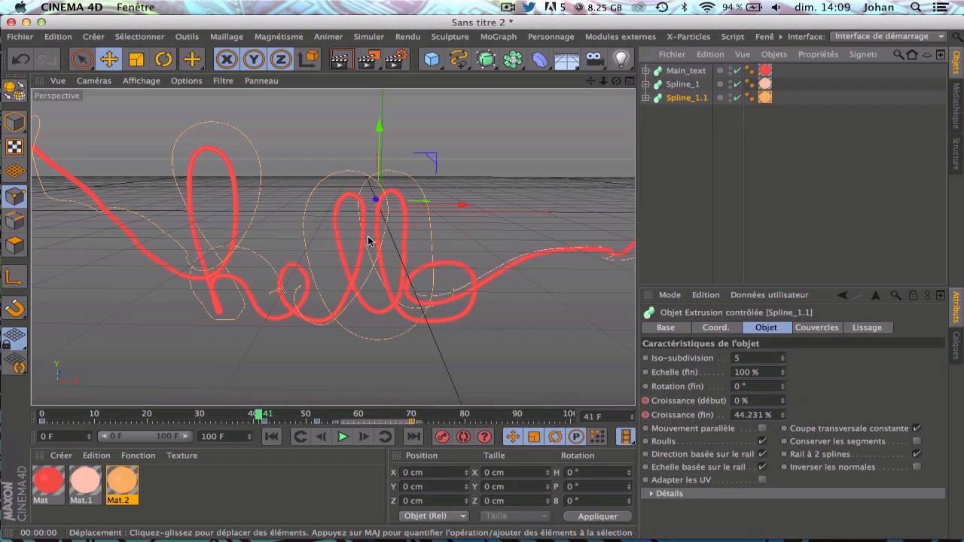
left_click_drag(379, 209, 362, 216)
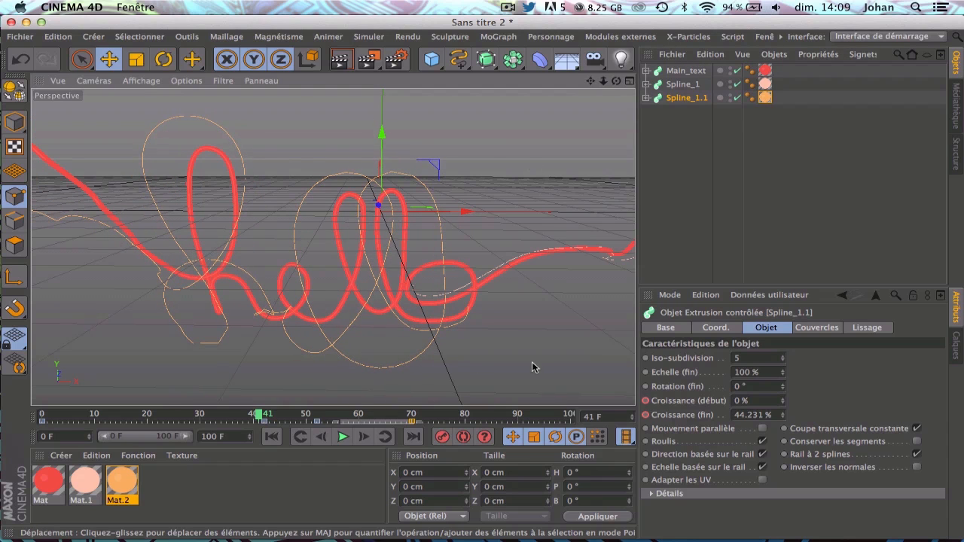
Play the animation from the first frame, stop at frame 27 and render the active view.
left_click(272, 437)
left_click(344, 437)
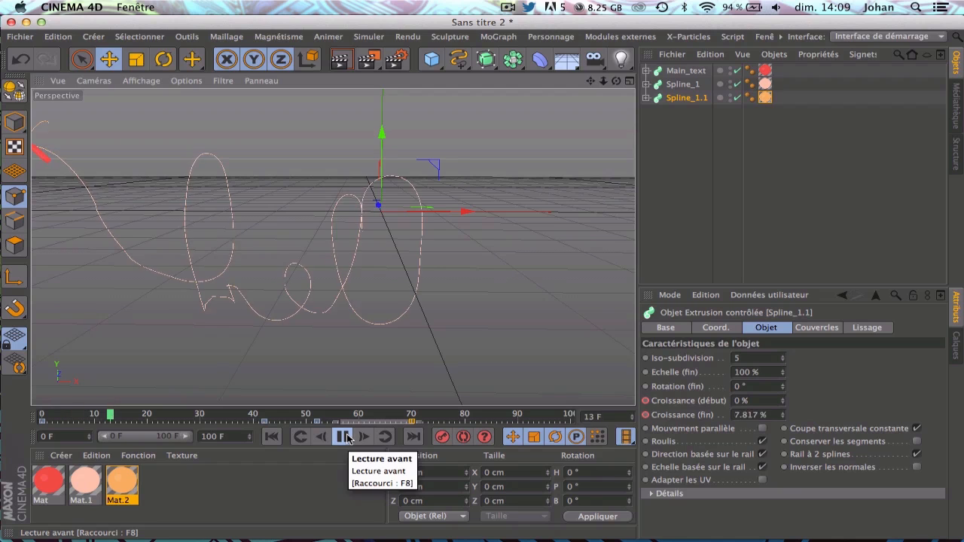
left_click(344, 436)
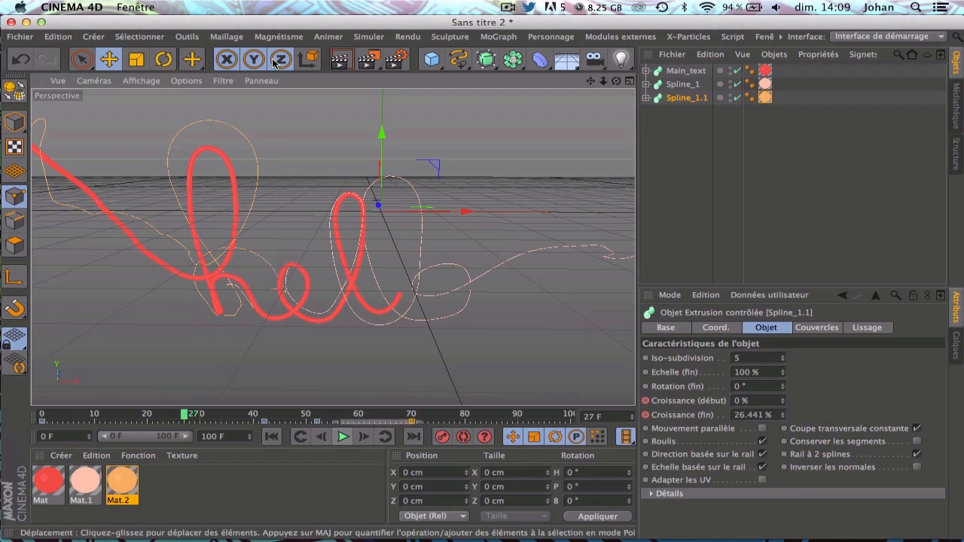
left_click(339, 59)
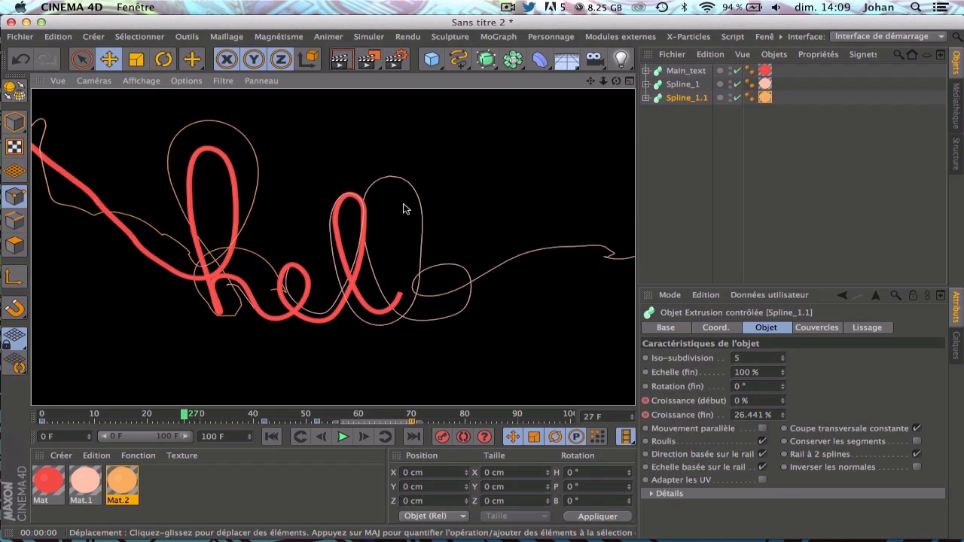
Shape Spline_1.1's scale curve along its length, lowering the start point to about 0.4 and shifting the end point inward to about 0.9.
left_click(676, 99)
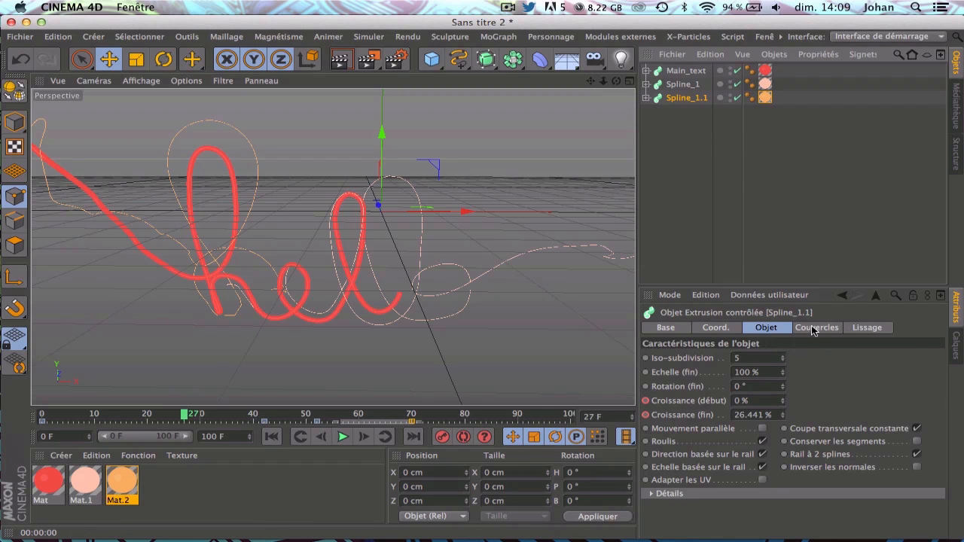
left_click(813, 328)
left_click(758, 329)
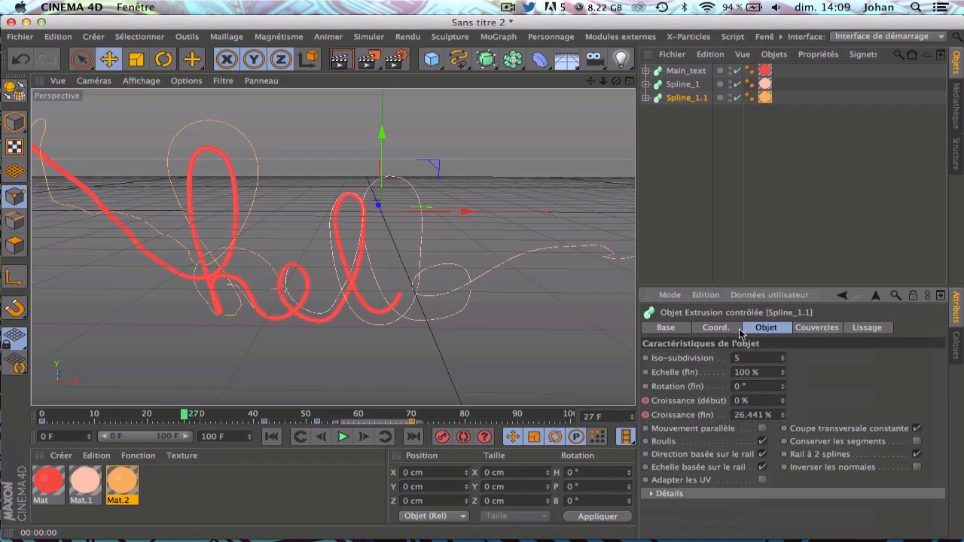
left_click(652, 493)
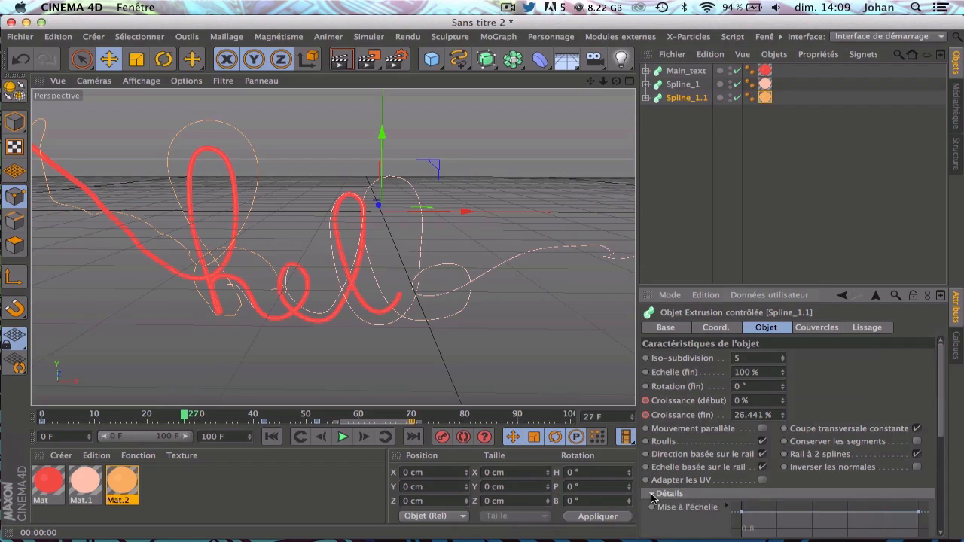
left_click_drag(946, 428, 944, 465)
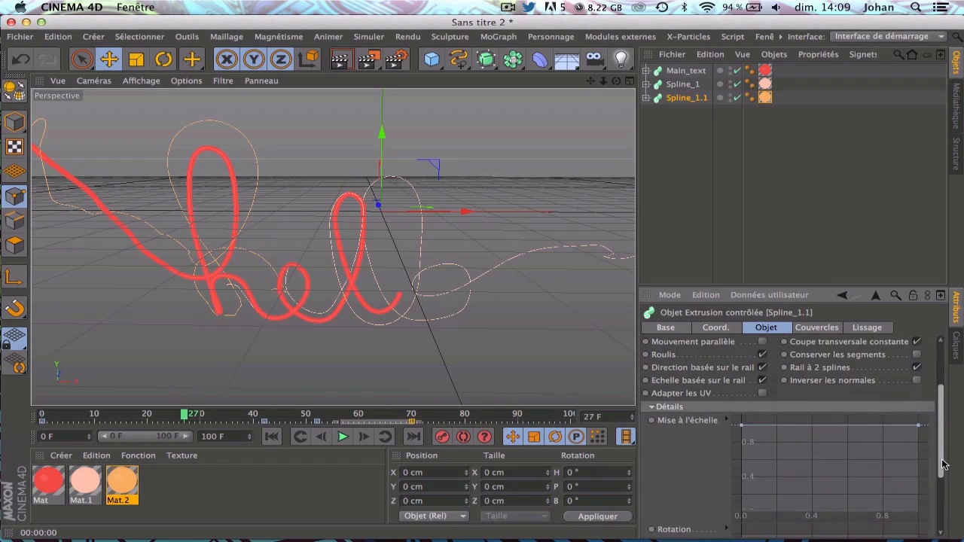
left_click_drag(740, 426, 741, 477)
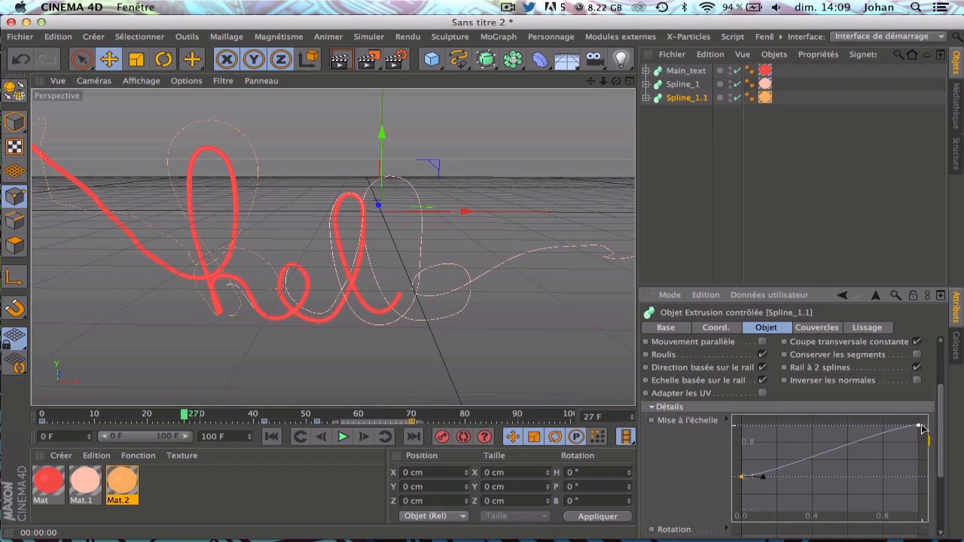
left_click_drag(922, 428, 900, 425)
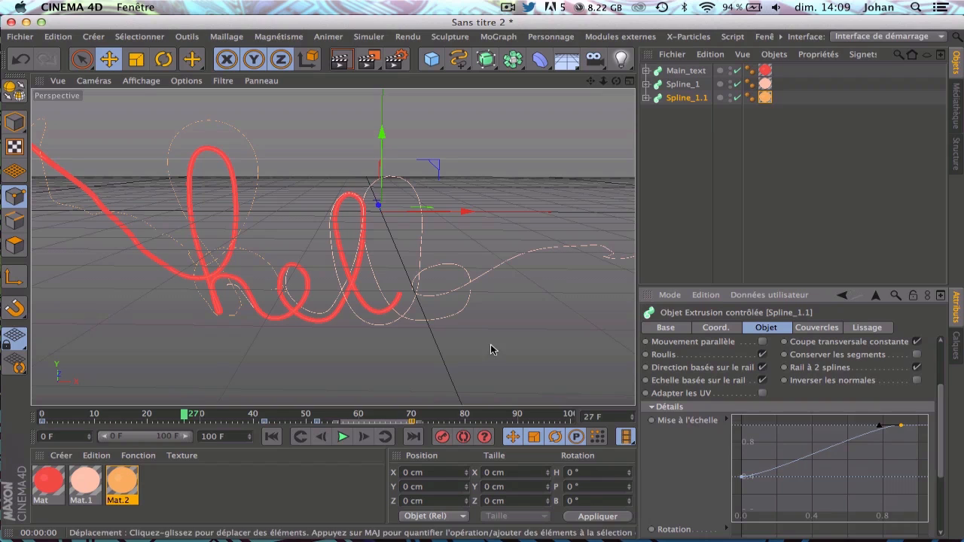
Resume the animation, stop at frame 40 and render the view to check Spline_1.1's tapered tube.
left_click(342, 438)
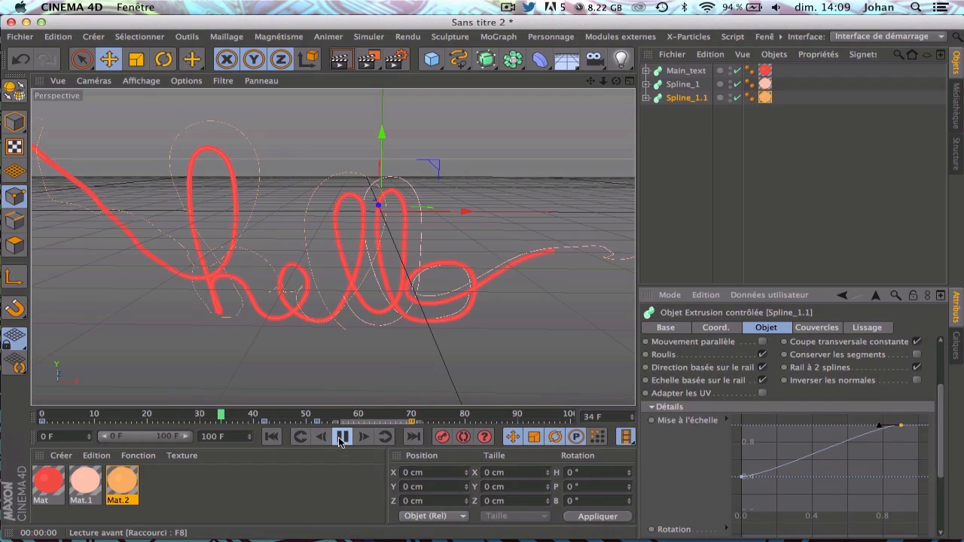
left_click(342, 438)
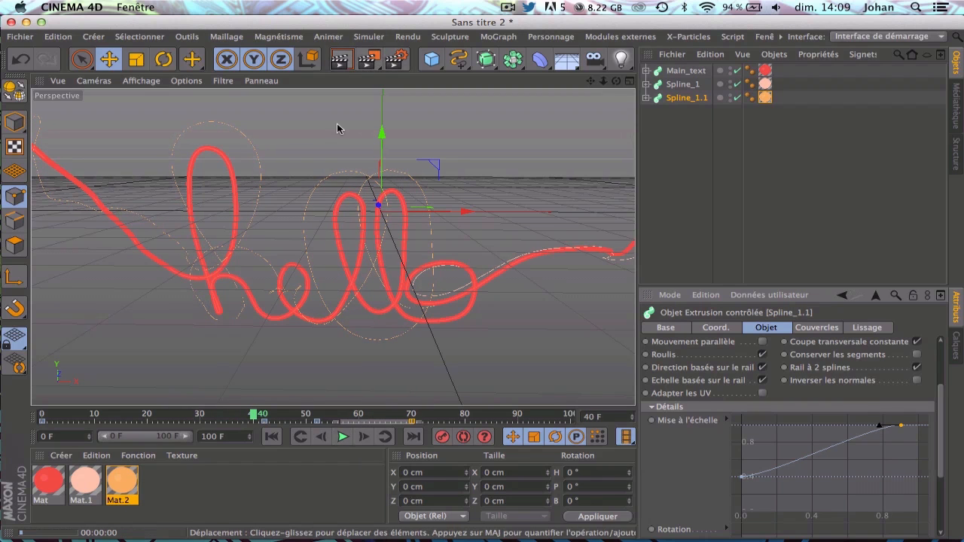
left_click(340, 59)
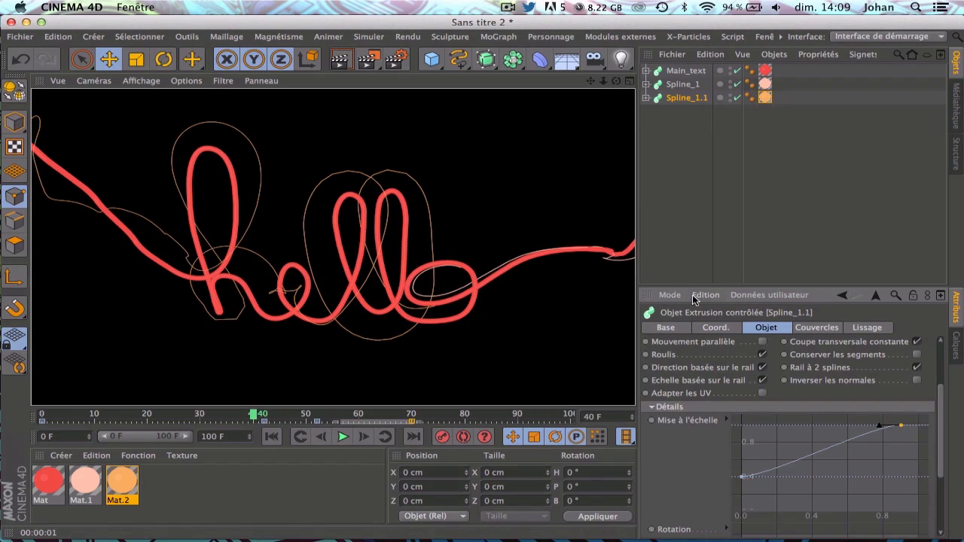
Duplicate the Spline_1.1 sweep and set the copy's spiral to a final angle of 1832°, 0% radial bias and 5% height bias.
left_click(729, 146)
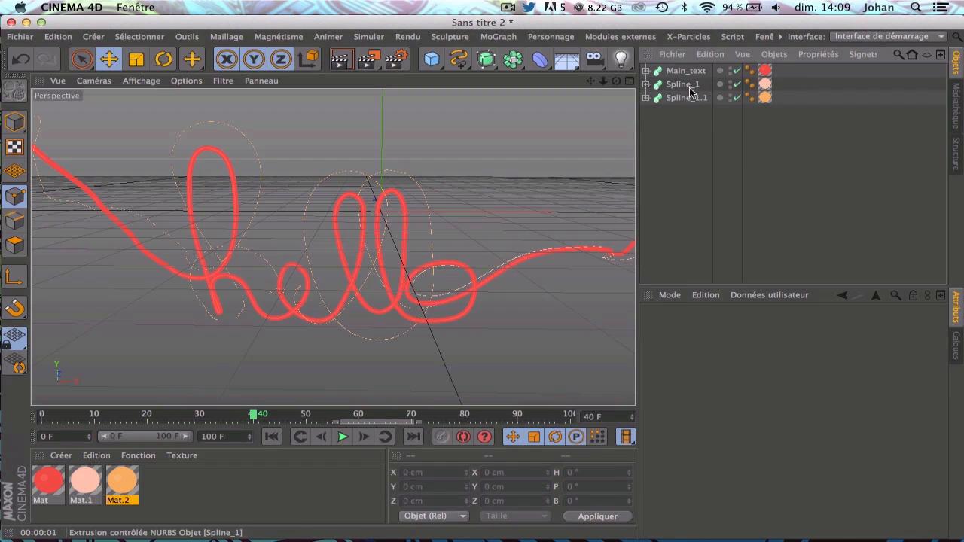
left_click_drag(686, 136, 709, 128, "ctrl")
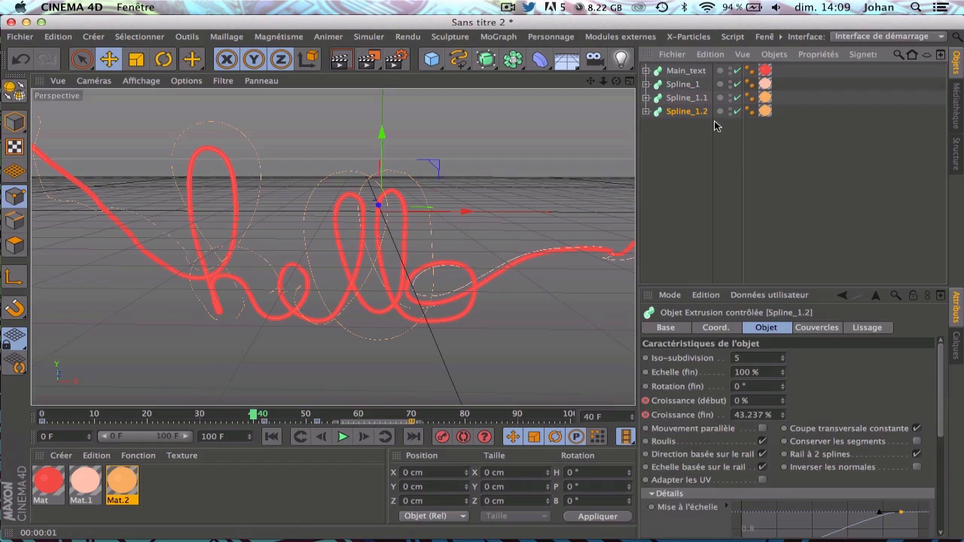
left_click(645, 111)
left_click(684, 141)
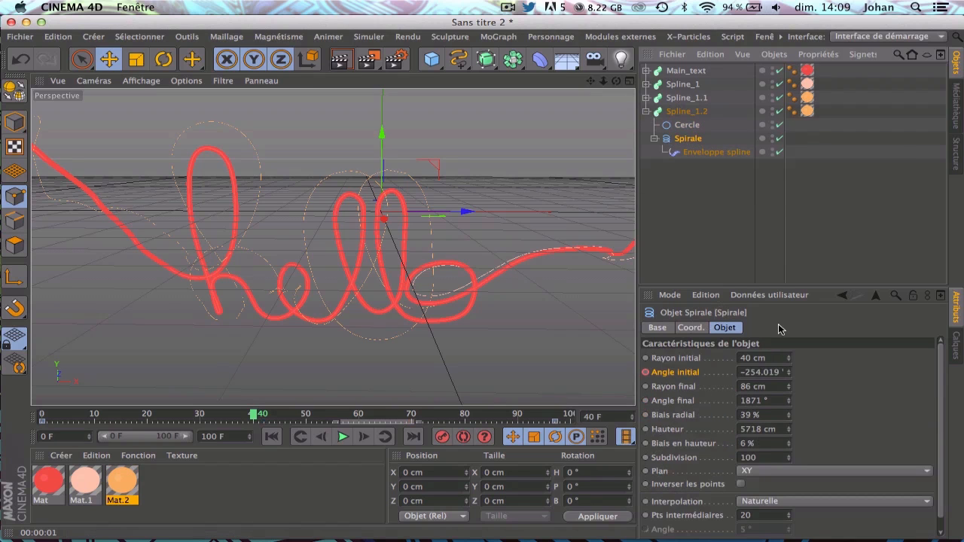
left_click_drag(789, 401, 789, 444)
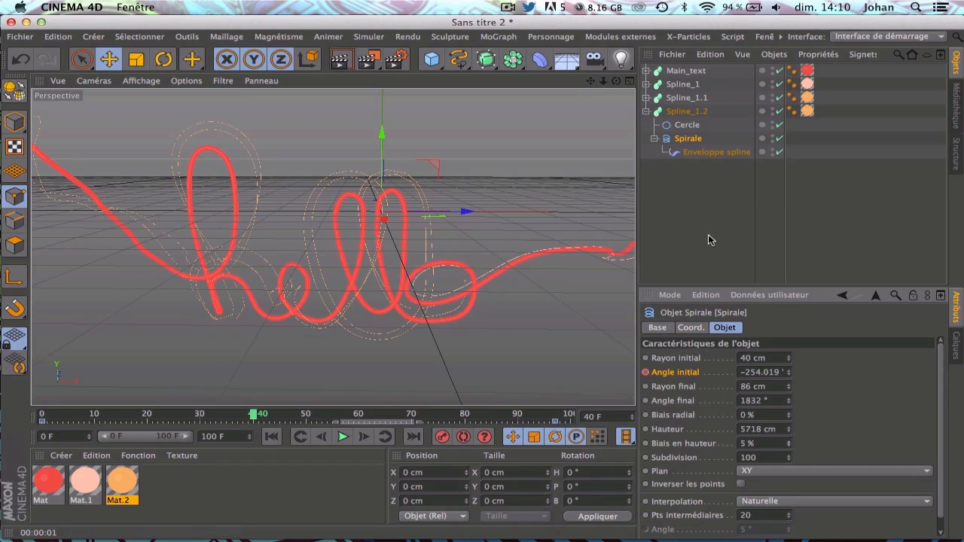
Remove the orange material from the Spline_1.2 sweep and duplicate the Mat.2 material.
left_click(806, 110)
key("Delete")
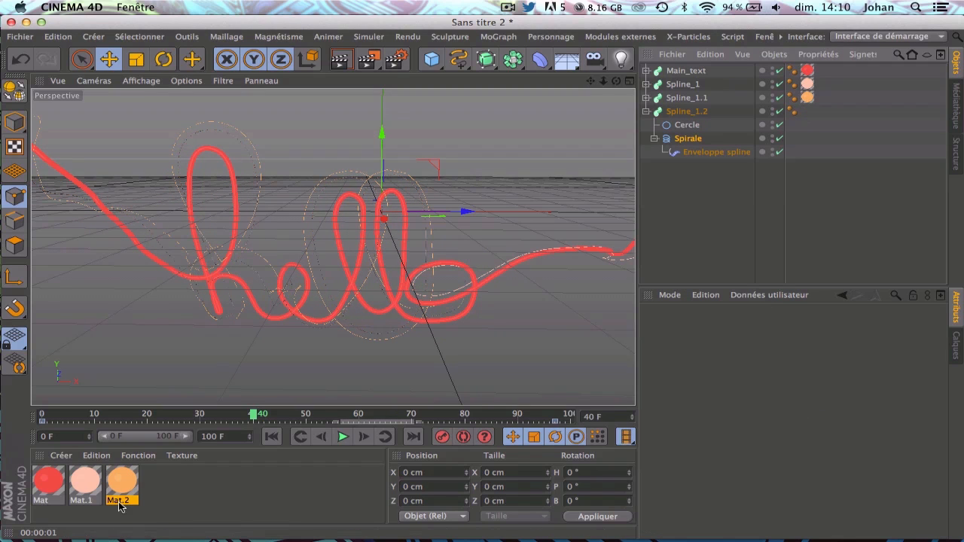
left_click_drag(116, 486, 178, 485, "ctrl")
Set Mat.3's luminescence colour to R 247, V 95, B 78 and apply the material to the Spline_1.2 sweep.
double_click(166, 486)
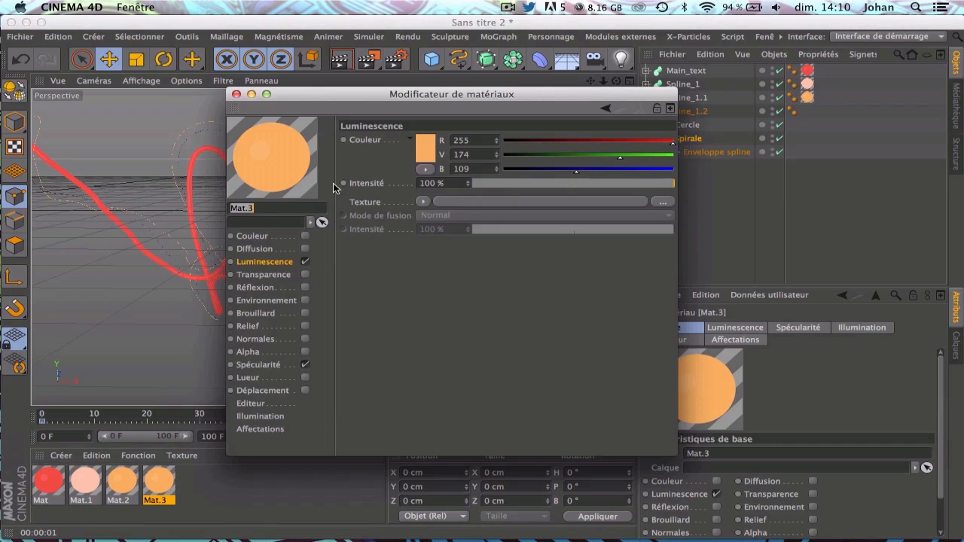
left_click(425, 154)
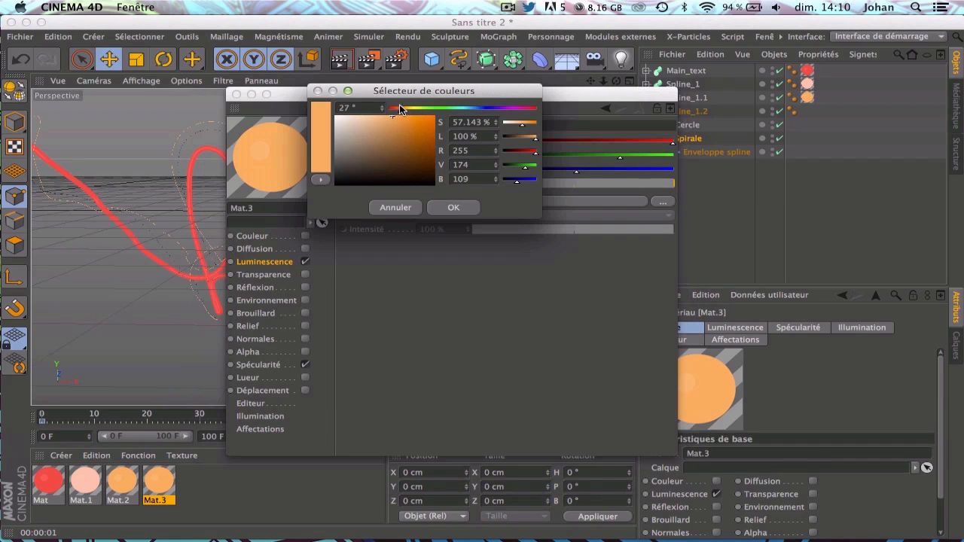
left_click(394, 108)
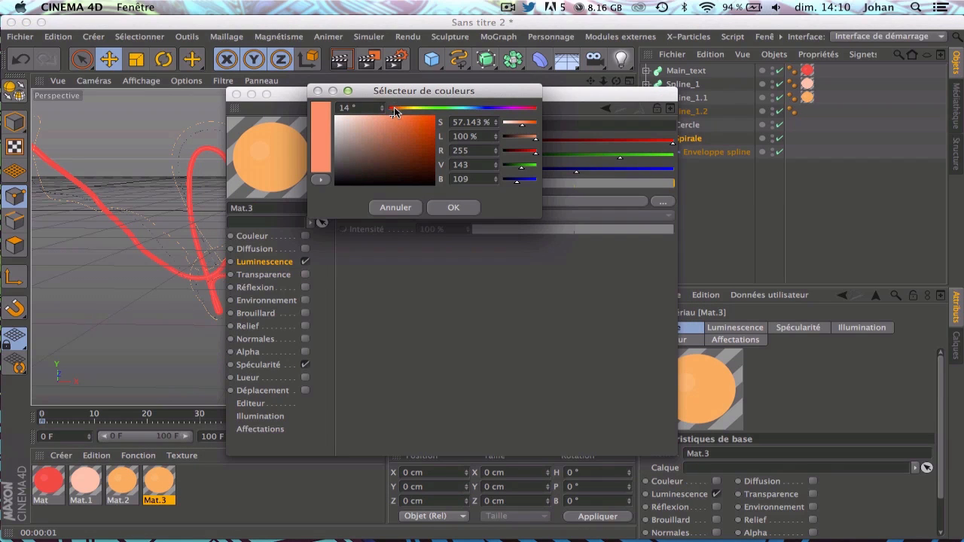
mouse_move(393, 107)
left_mouse_down()
mouse_move(413, 116)
mouse_move(403, 118)
left_mouse_up()
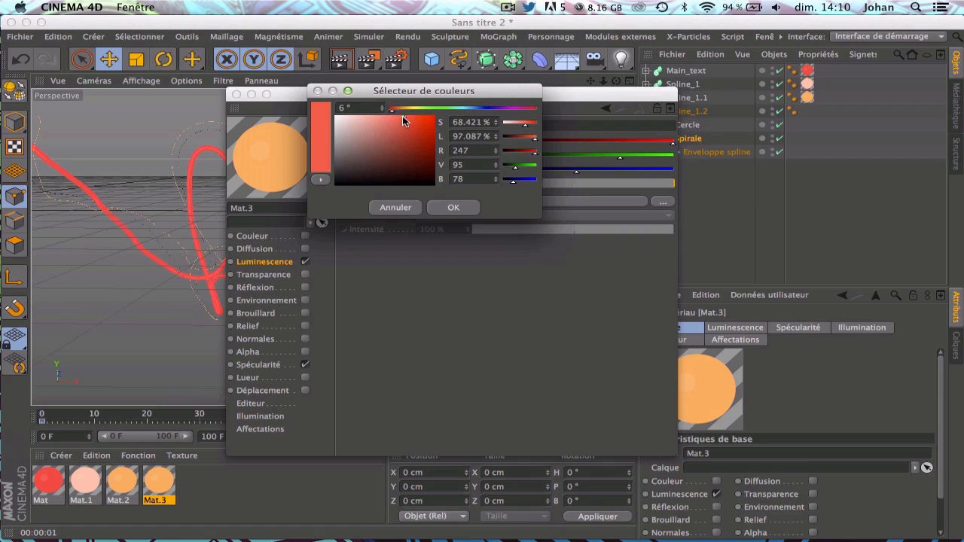
left_click(454, 208)
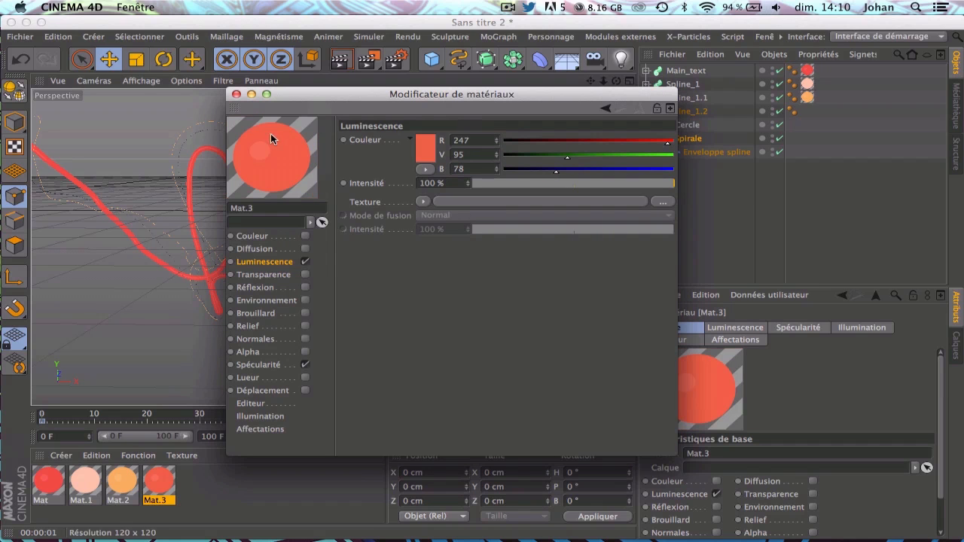
left_click(235, 94)
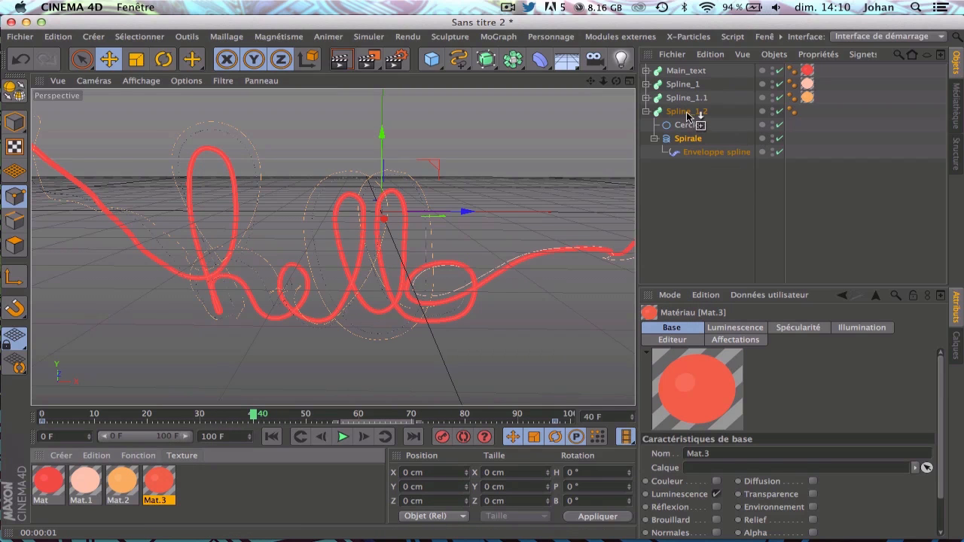
left_click_drag(687, 117, 687, 116)
left_click(644, 108)
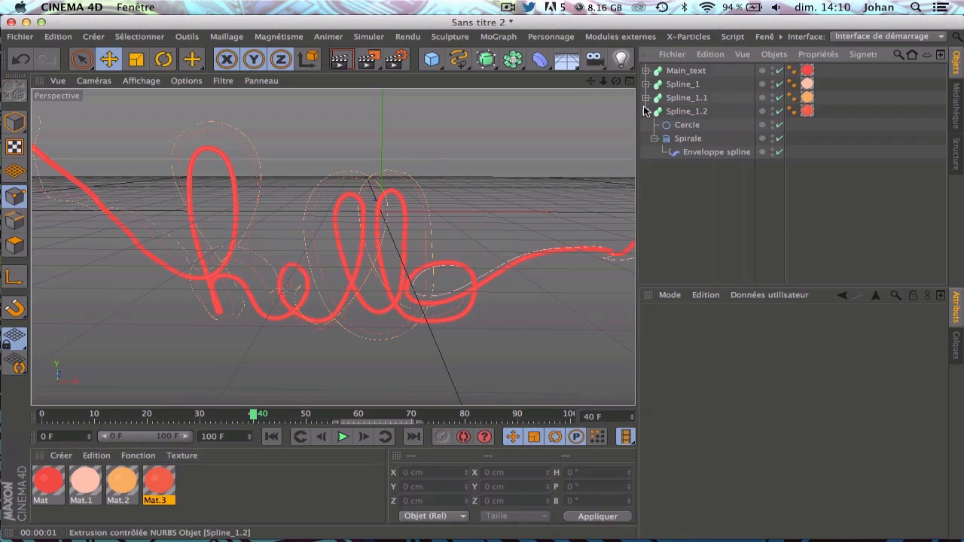
Retime Spline_1.2's growth keyframes, placing them at frames 18, 57 and 82.
left_click(693, 112)
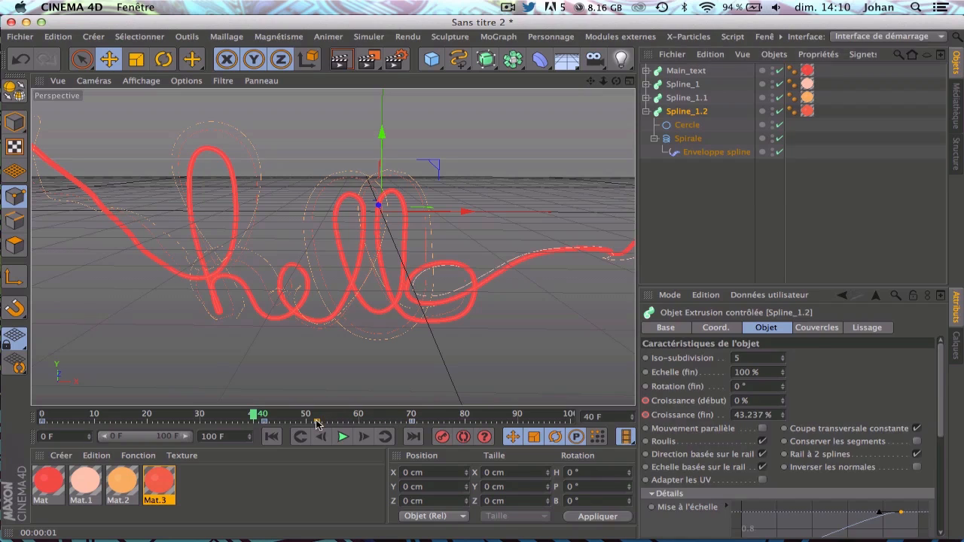
left_click(355, 422)
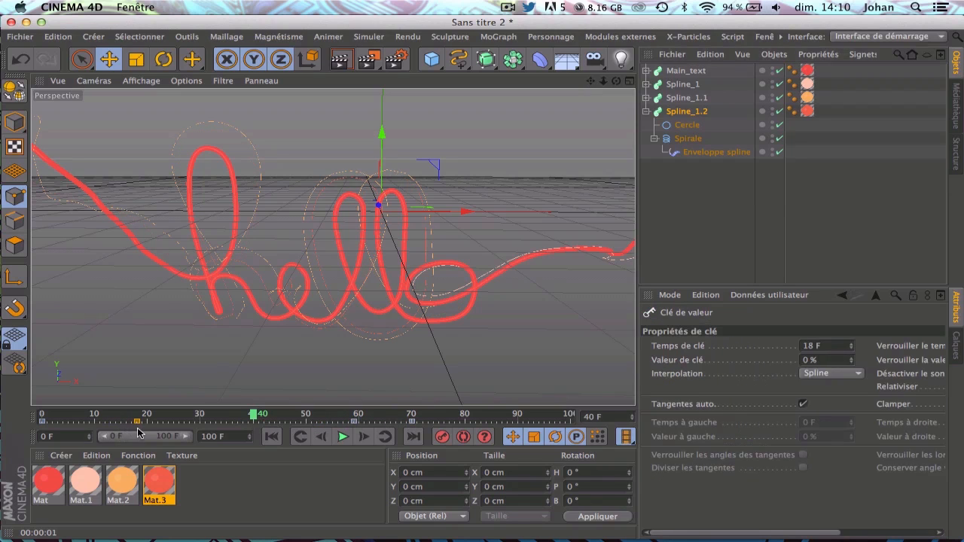
Play the retimed animation, stop at frame 53 and render the active view.
left_click(344, 436)
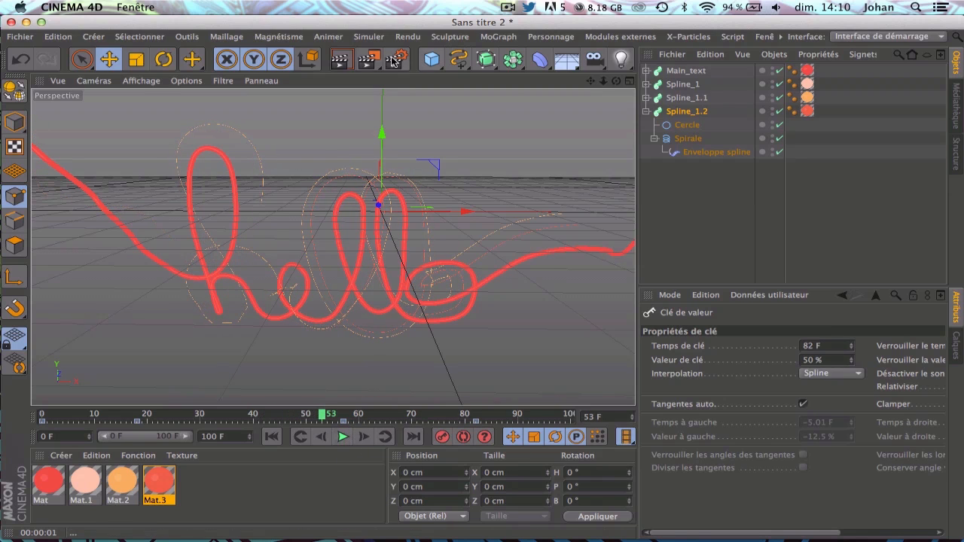
left_click(332, 59)
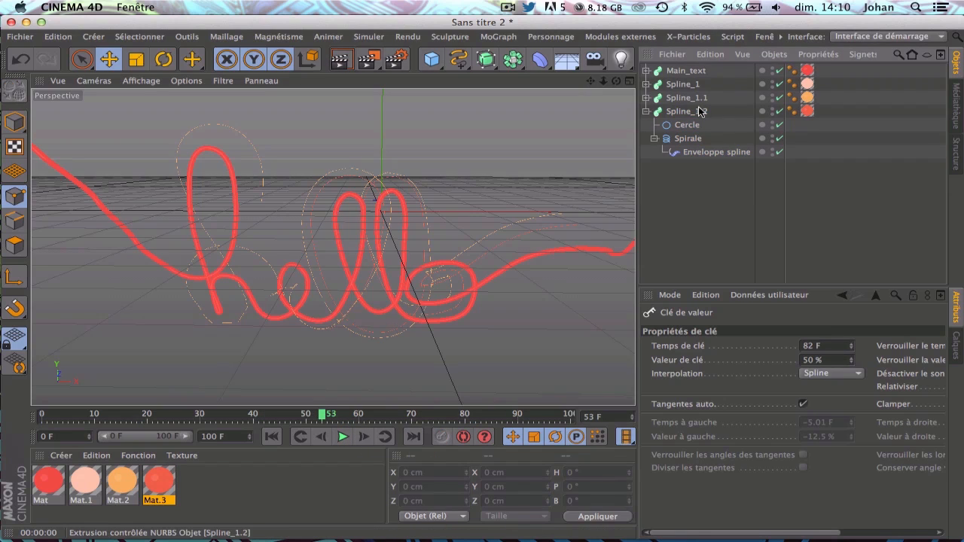
Move the Spline_1.2 sweep slightly in the viewport to offset it from the other spirals, and render the view.
left_click(689, 111)
left_click_drag(379, 203, 365, 204)
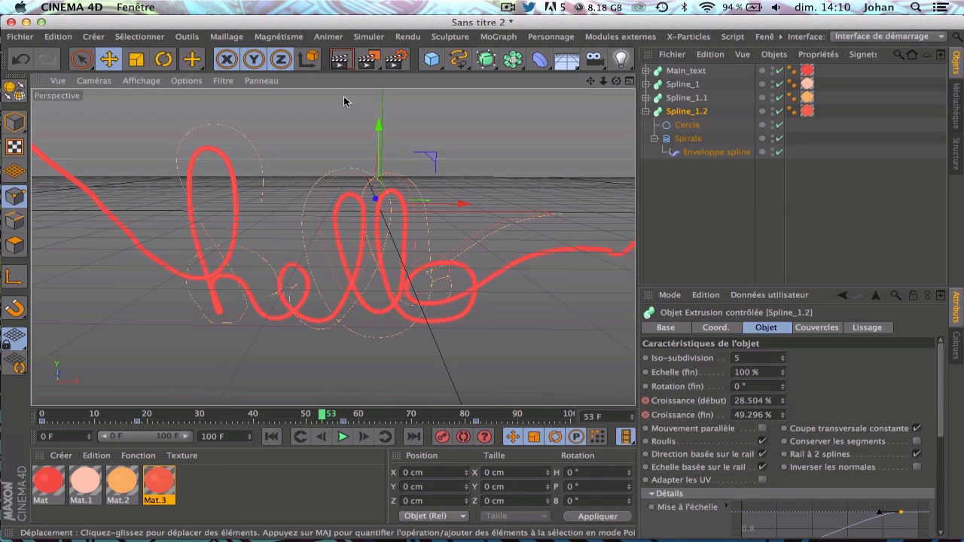
key("super+r")
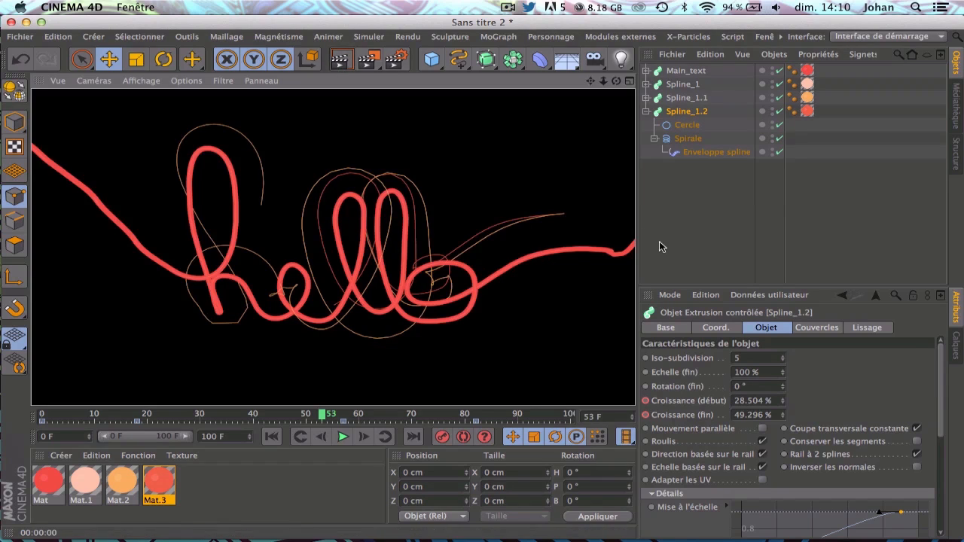
Play the animation of all three spirals from the first frame, stop at frame 25 and render the view.
left_click(367, 491)
left_click(272, 436)
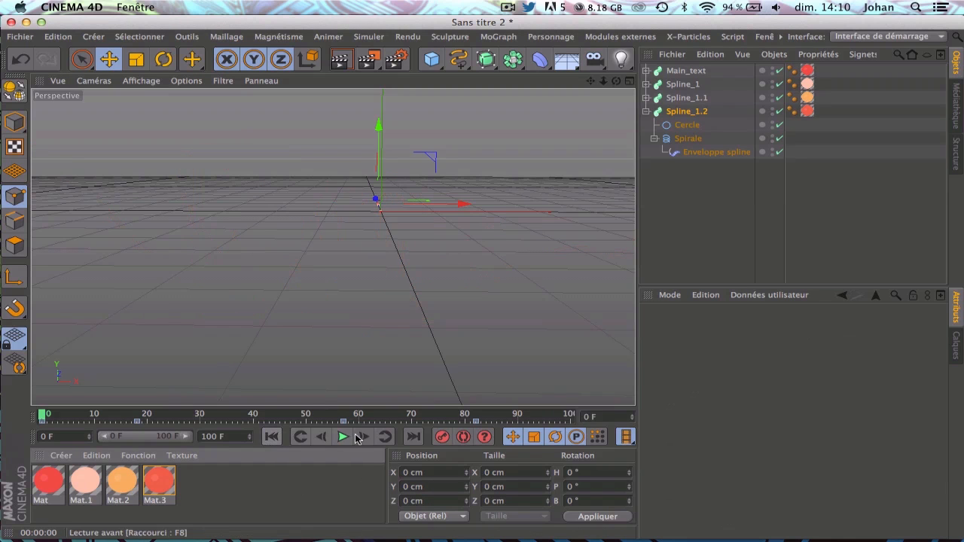
left_click(343, 437)
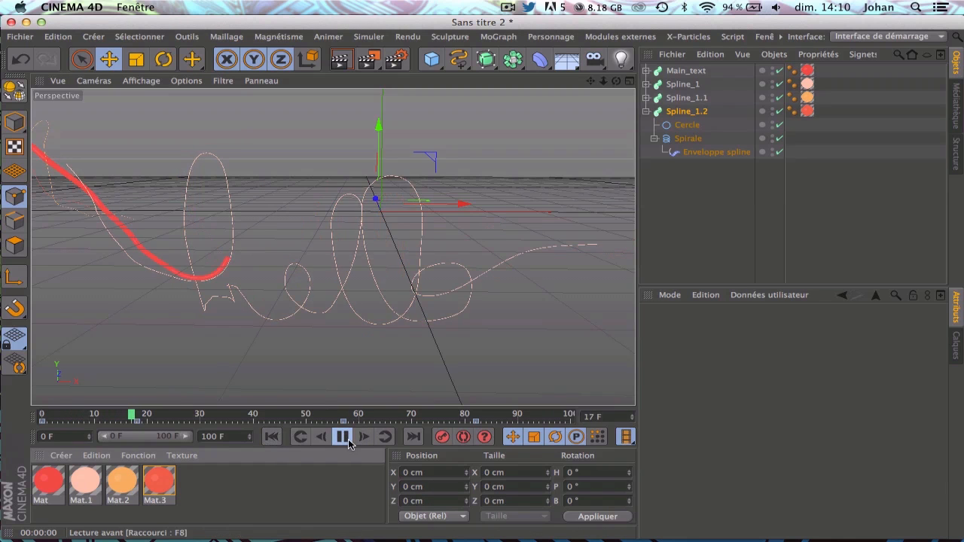
left_click(343, 437)
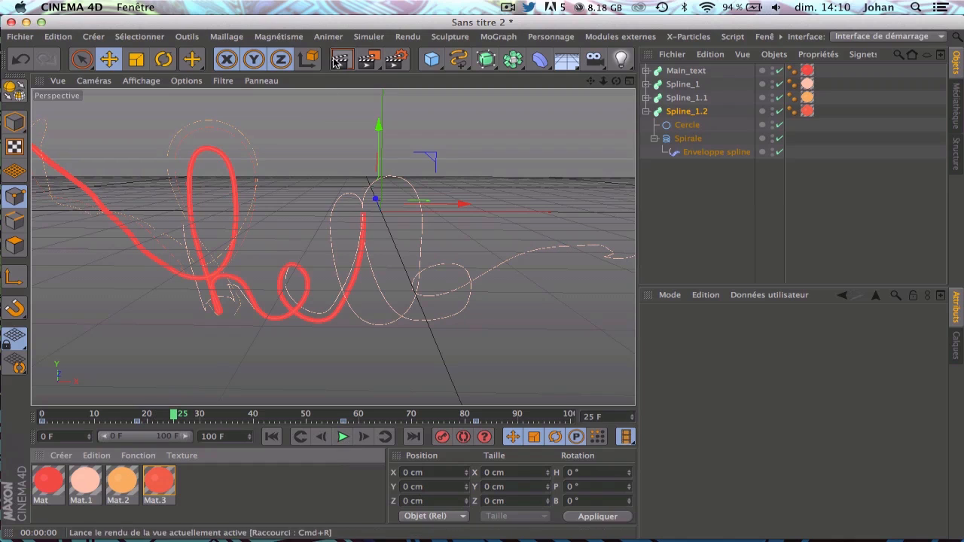
key("ctrl+r")
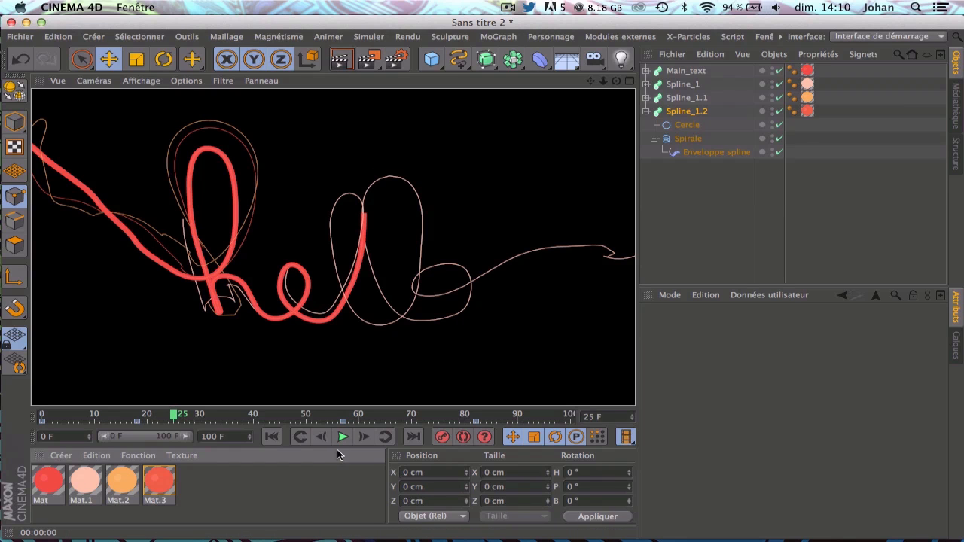
Render the full animation in the Picture Viewer, continuing without saving to a file.
left_click(368, 58)
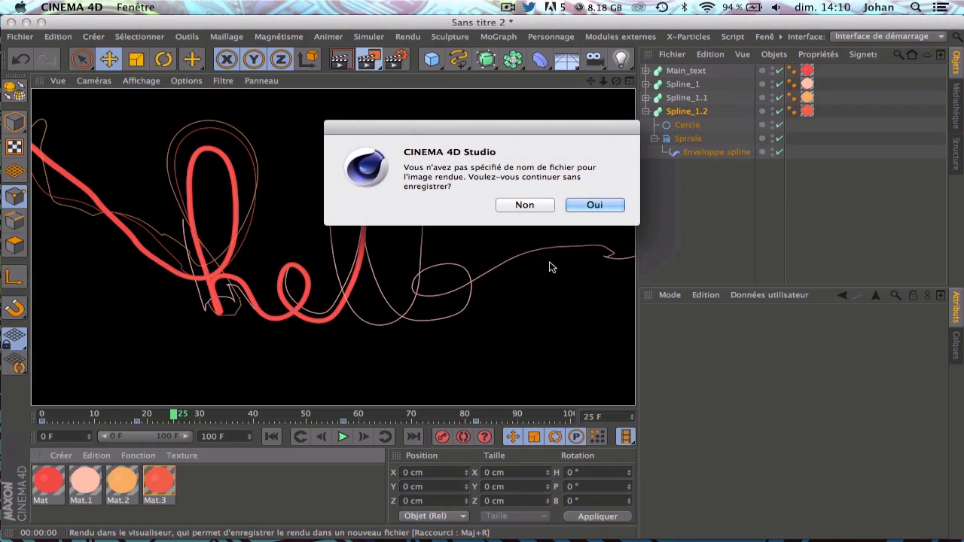
left_click(594, 205)
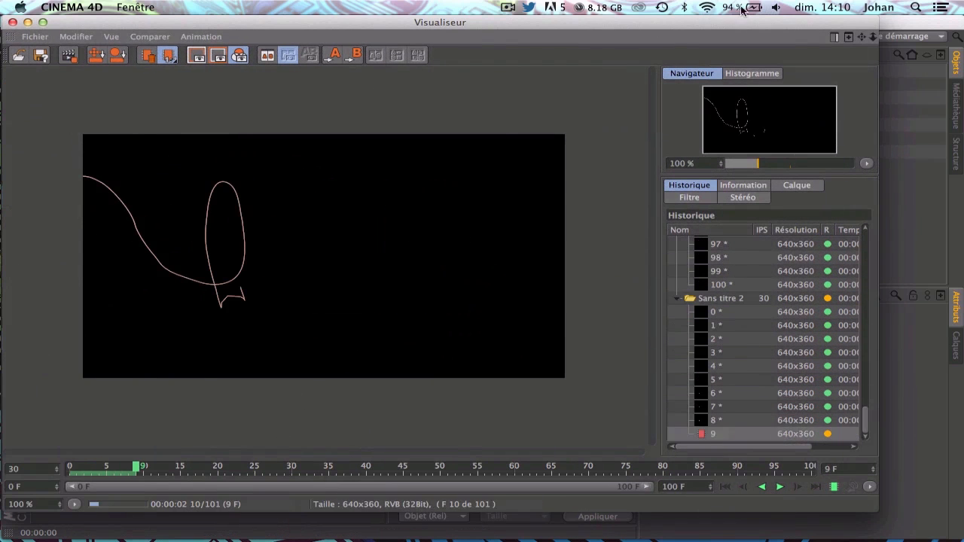
left_click(508, 7)
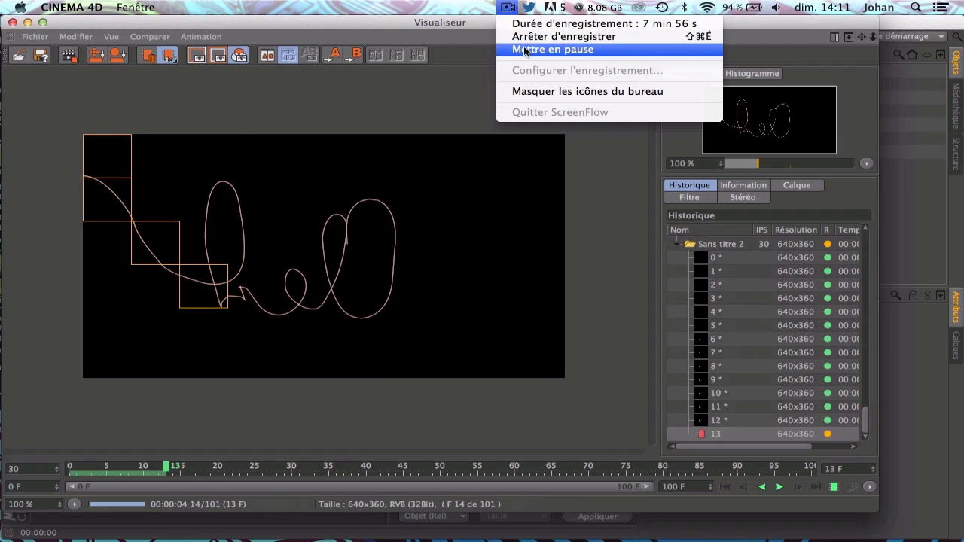
left_click(564, 47)
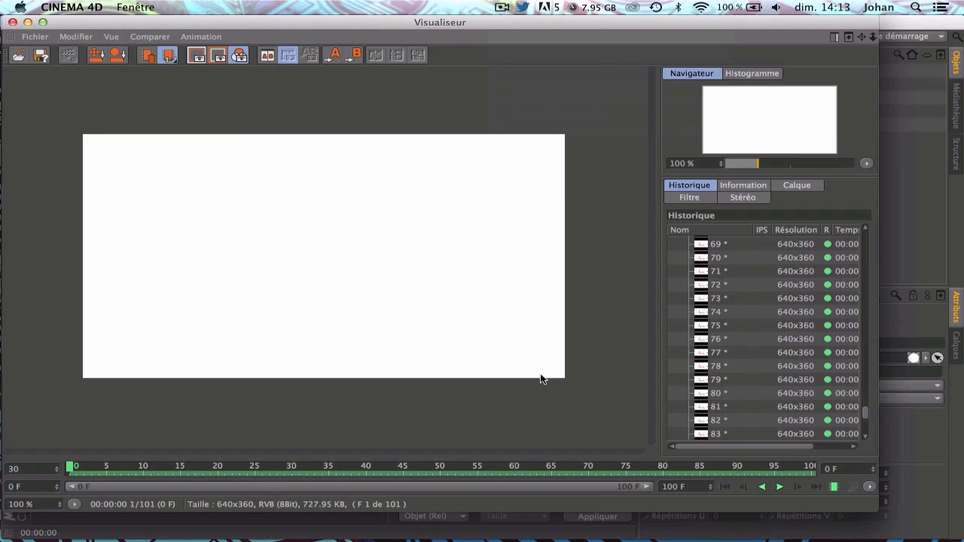
Play back the rendered animation with the white background in the Picture Viewer and stop it.
left_click(777, 487)
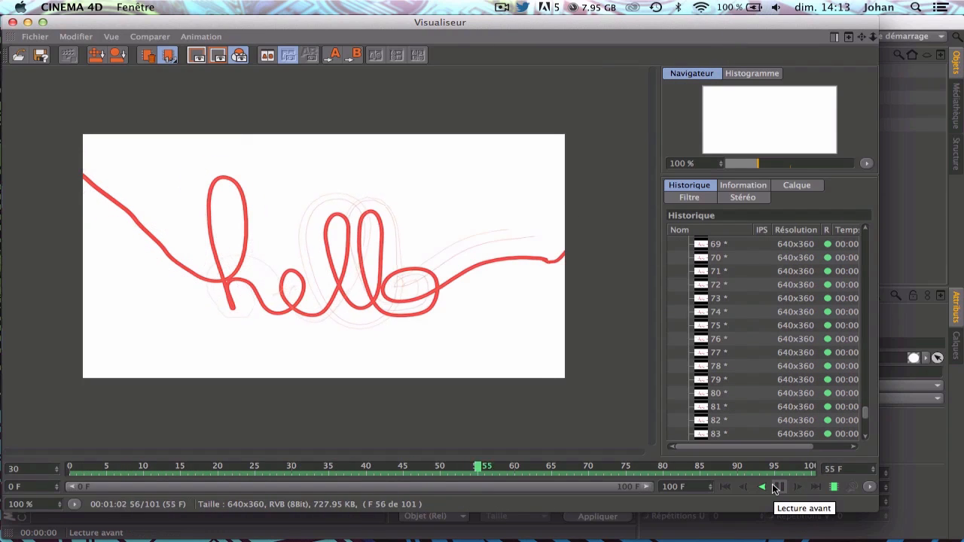
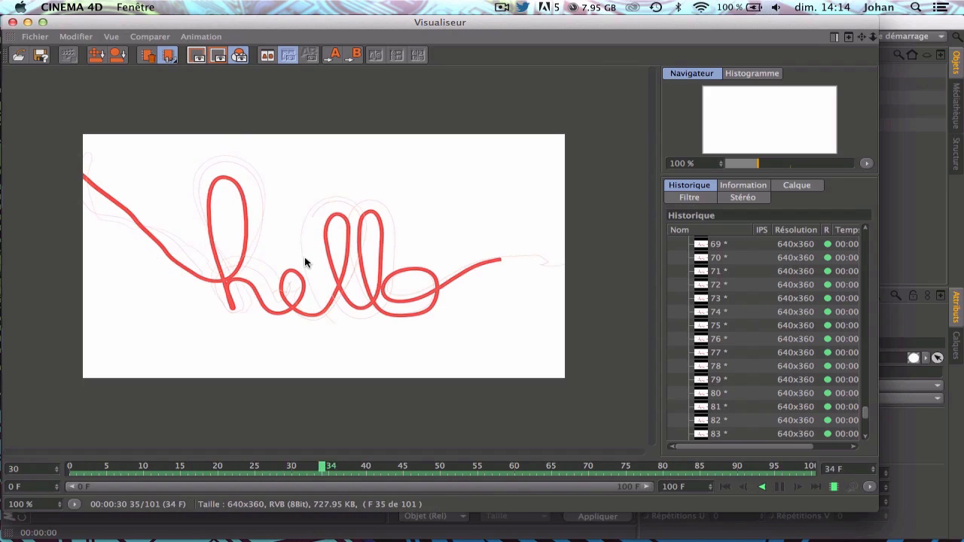
left_click(777, 488)
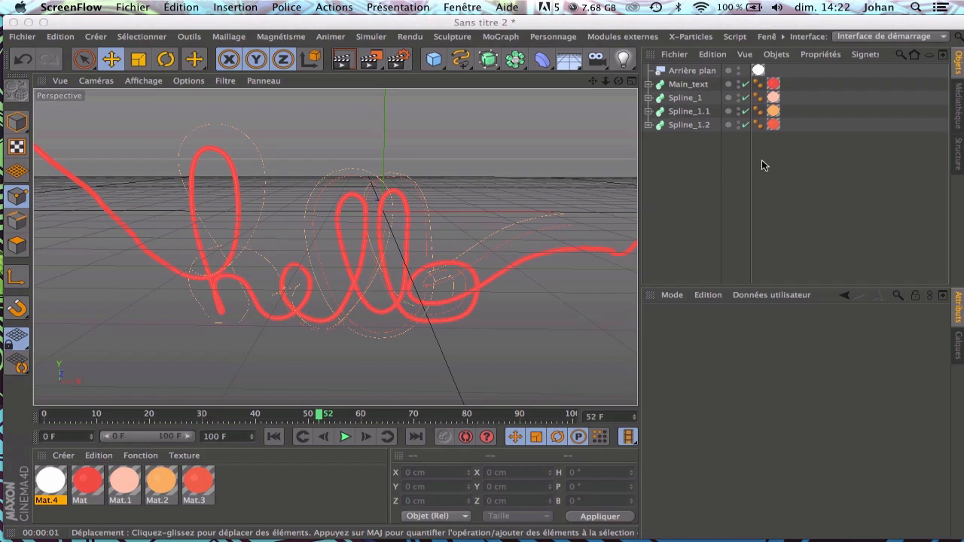
Add an X-Particles System containing an Emitter and display the emitter's object settings.
left_click(690, 36)
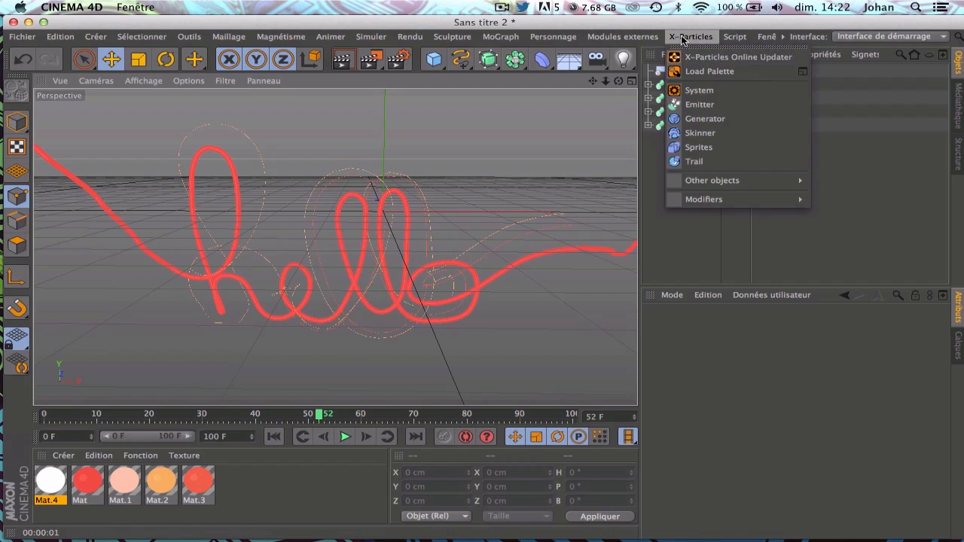
left_click(776, 90)
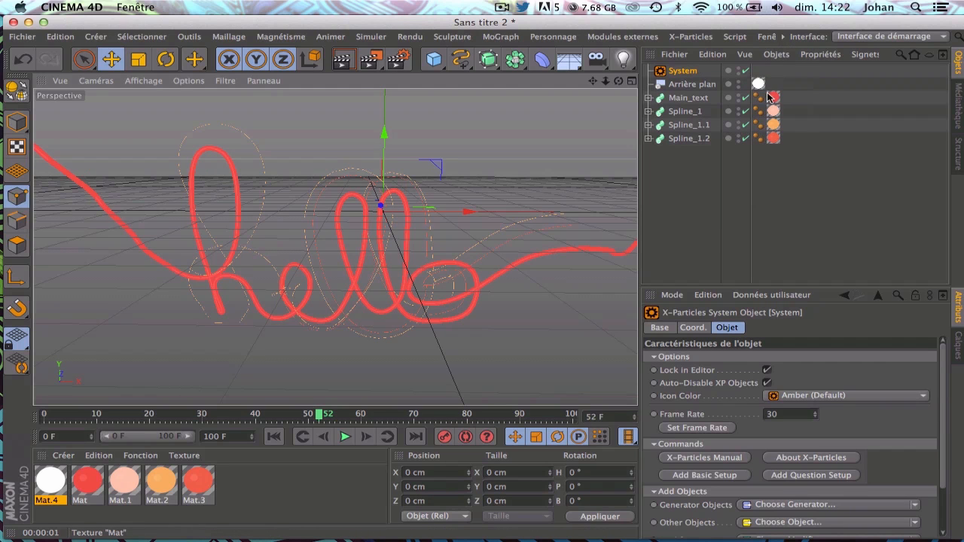
scroll(888, 425, "down", 3)
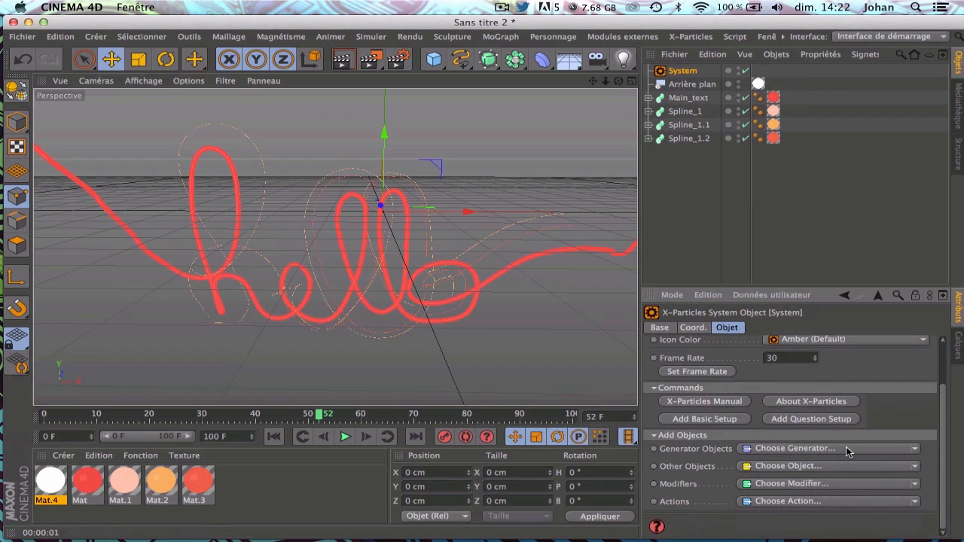
left_click(915, 450)
left_click(855, 379)
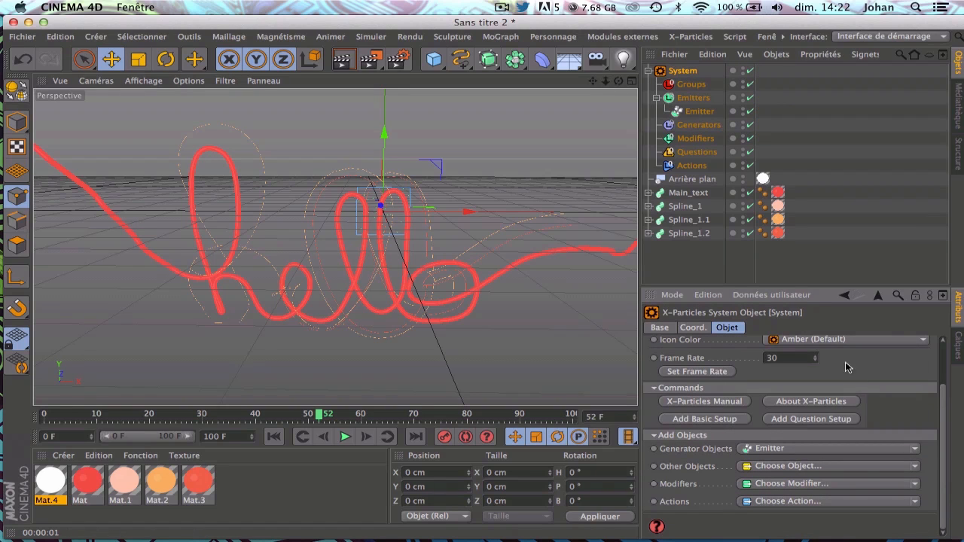
left_click(714, 111)
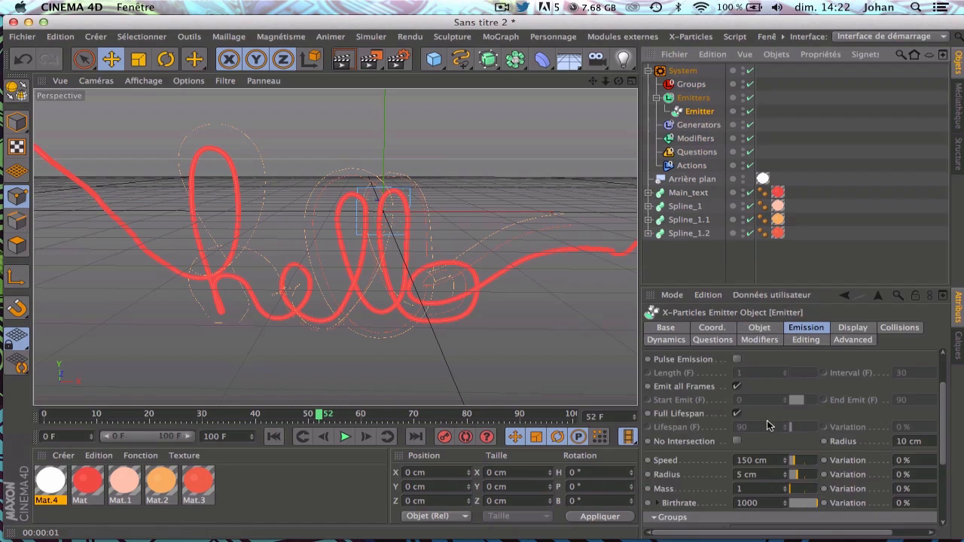
left_click(759, 328)
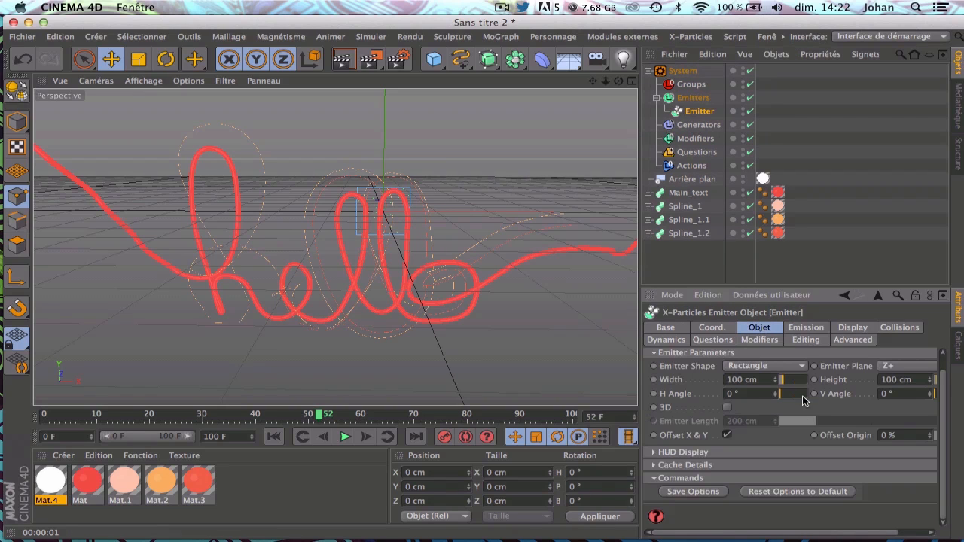
Try the Sphere shape for the emitter and check its direction options.
left_click(764, 366)
left_click(781, 407)
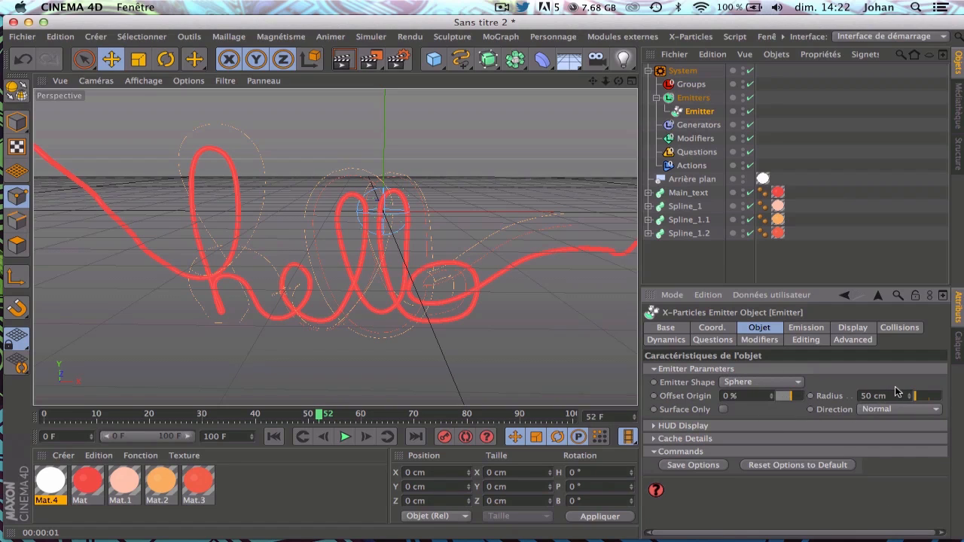
left_click(886, 410)
left_click(887, 410)
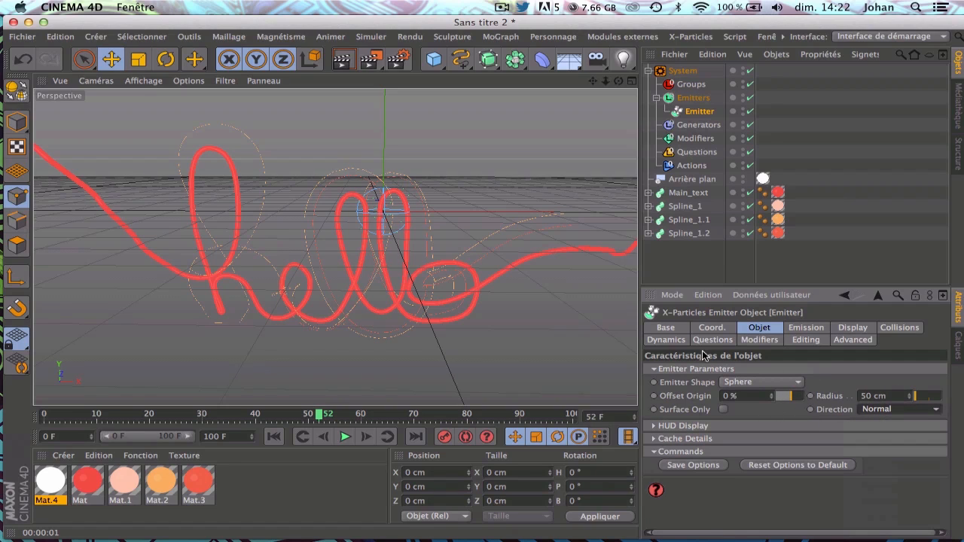
Set the emitter shape to Circle with emitter plane X+, and preview the emission from the first frame to frame 14.
left_click(799, 383)
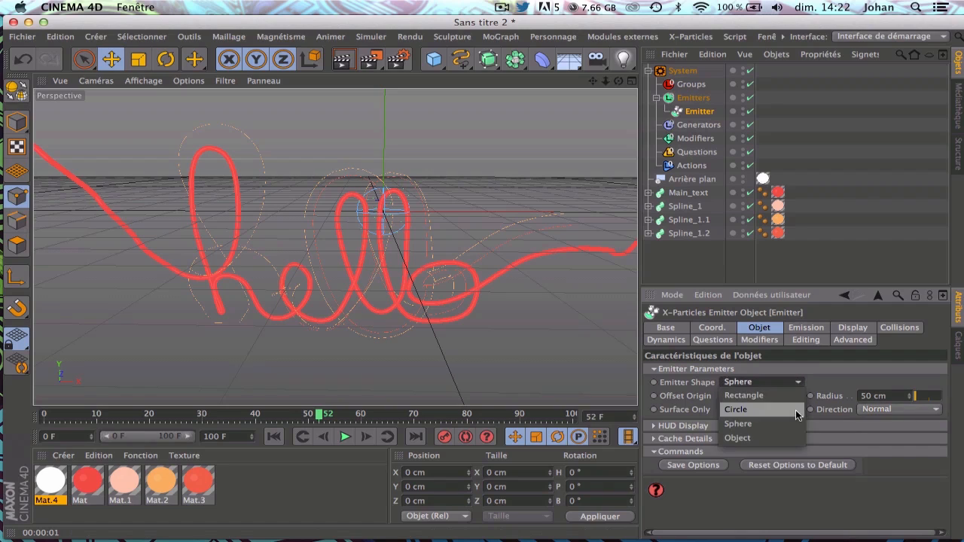
left_click(795, 409)
left_click(889, 384)
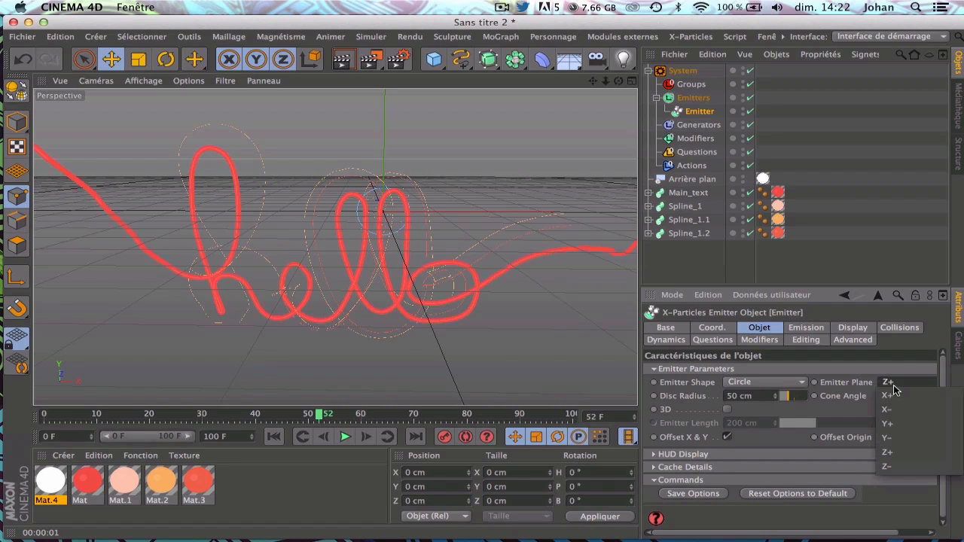
left_click(905, 397)
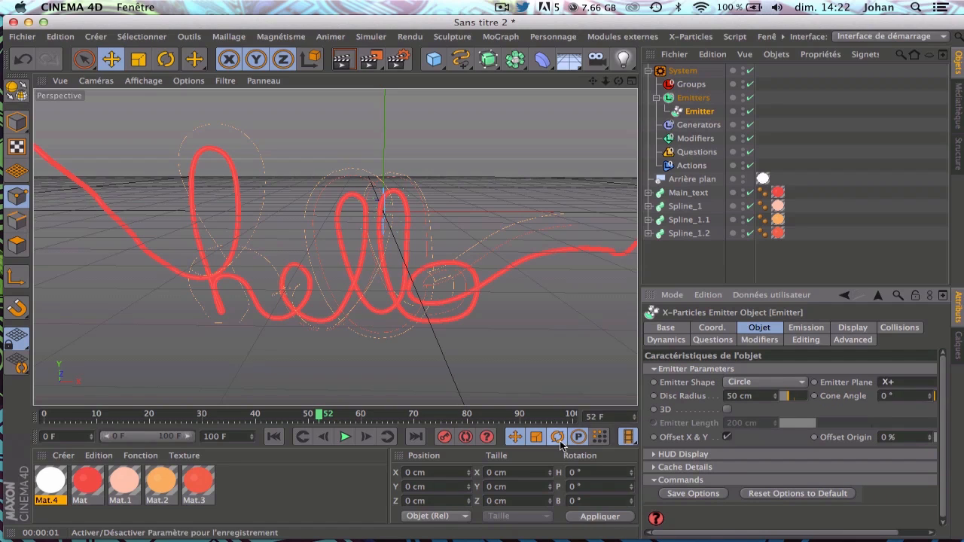
left_click(273, 437)
left_click(354, 436)
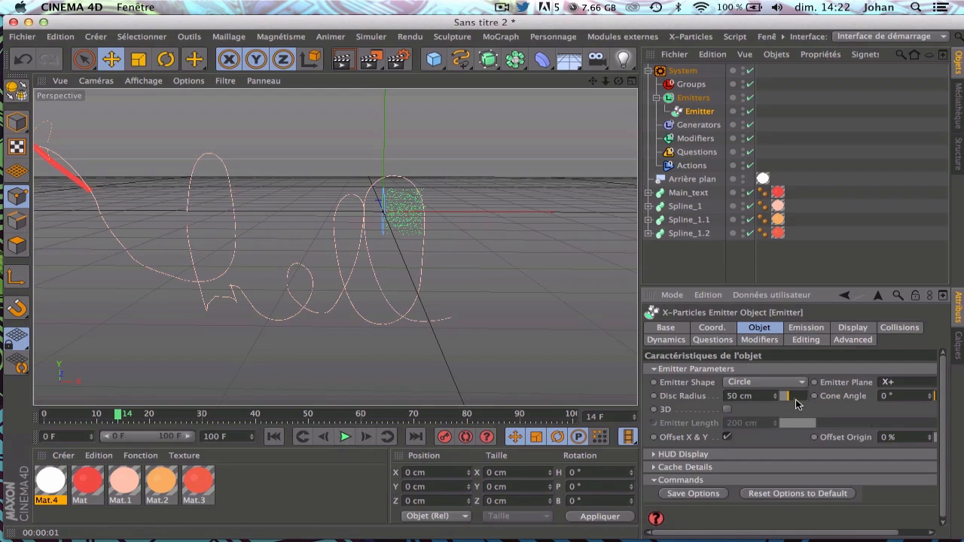
Enlarge the emitter's disc radius to 200 cm and position it at X -753 cm and Y -57 cm.
left_click_drag(796, 400, 886, 398)
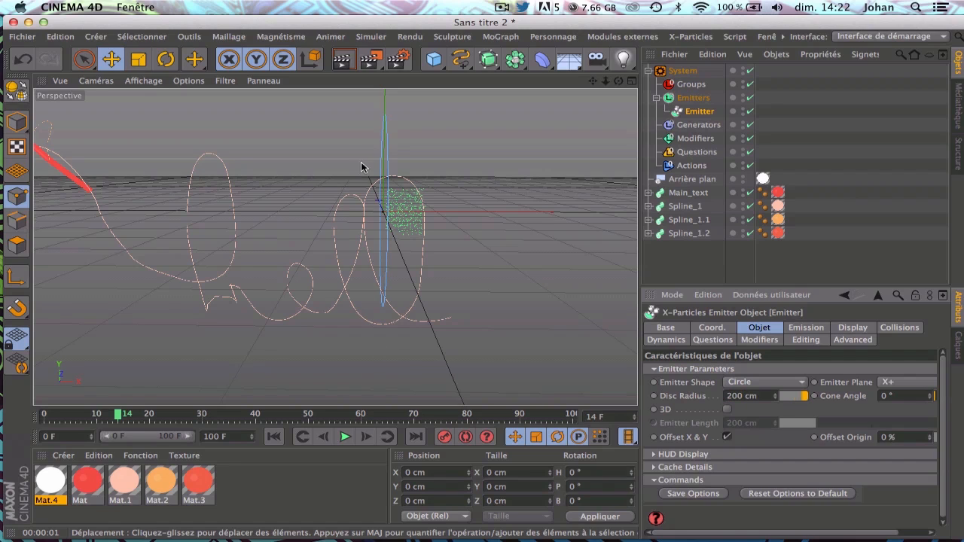
left_click(712, 328)
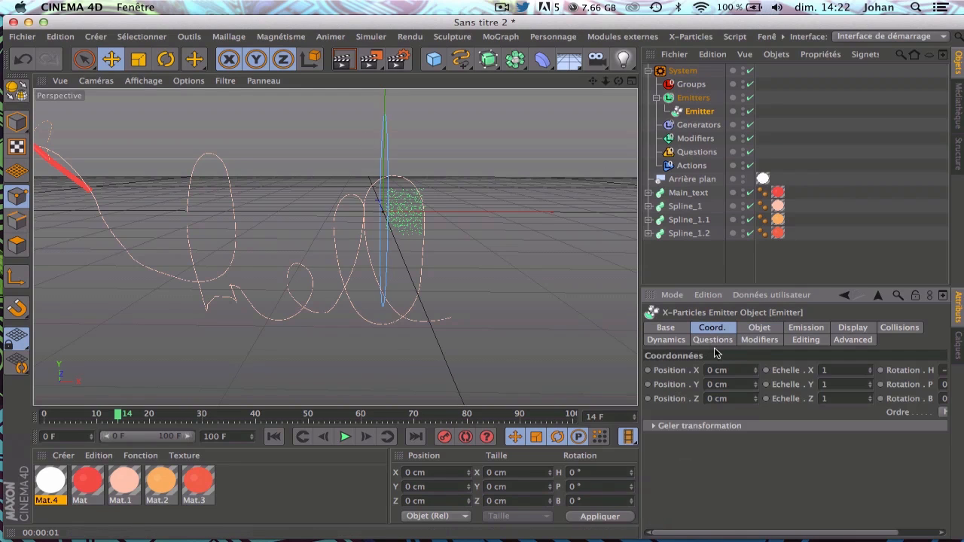
left_click_drag(754, 384, 755, 422)
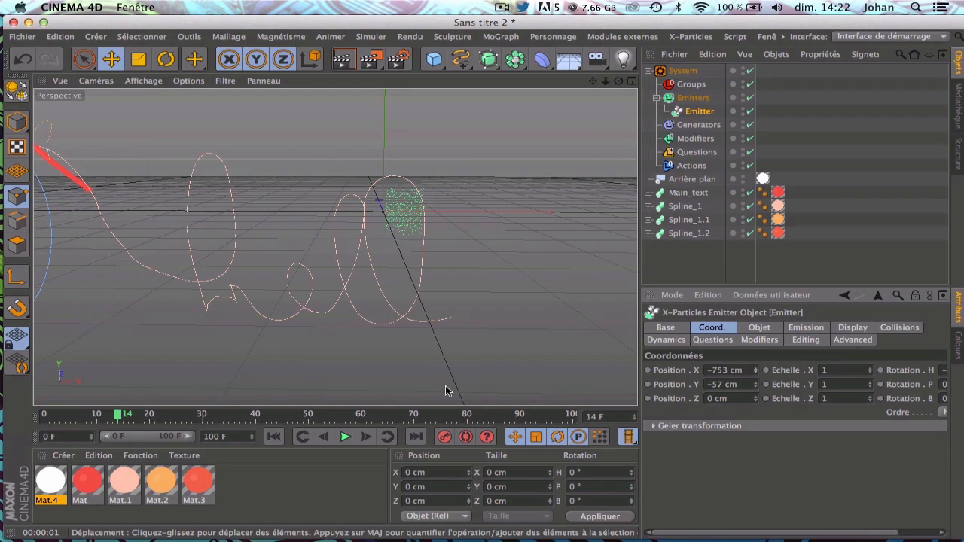
Play the animation with the repositioned emitter from the first frame and stop at frame 19.
left_click(273, 437)
left_click(348, 440)
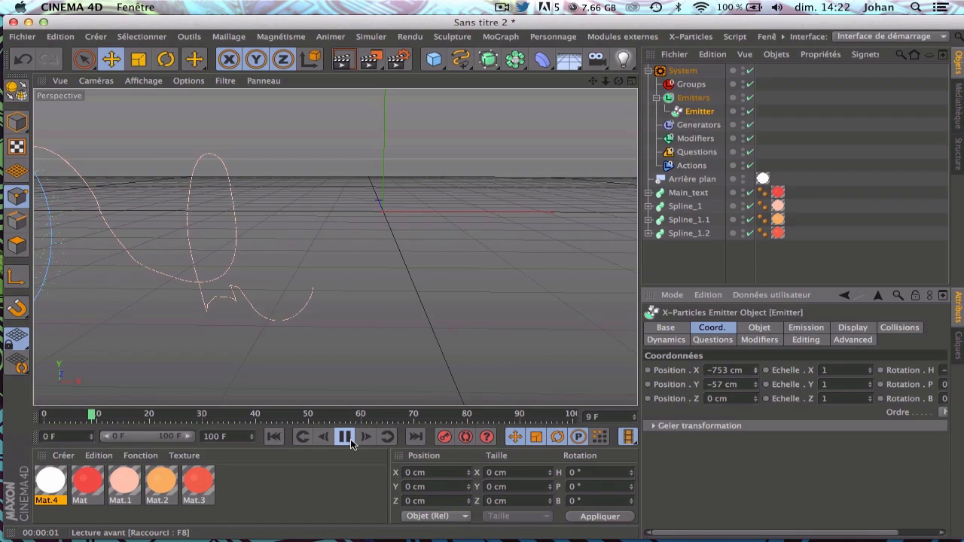
left_click(348, 440)
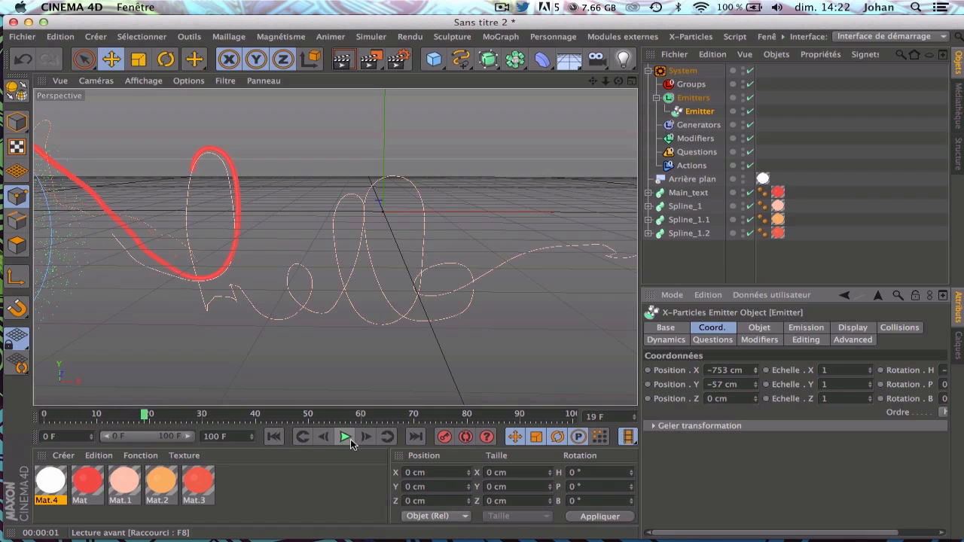
Set the emitter's particle speed to 700 cm.
left_click(813, 330)
left_click(942, 456)
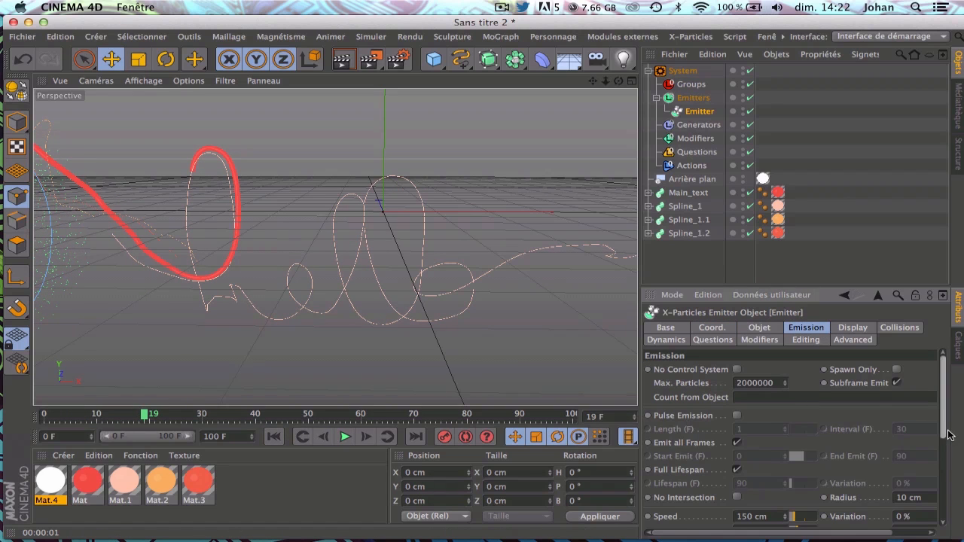
scroll(904, 445, "up", 2)
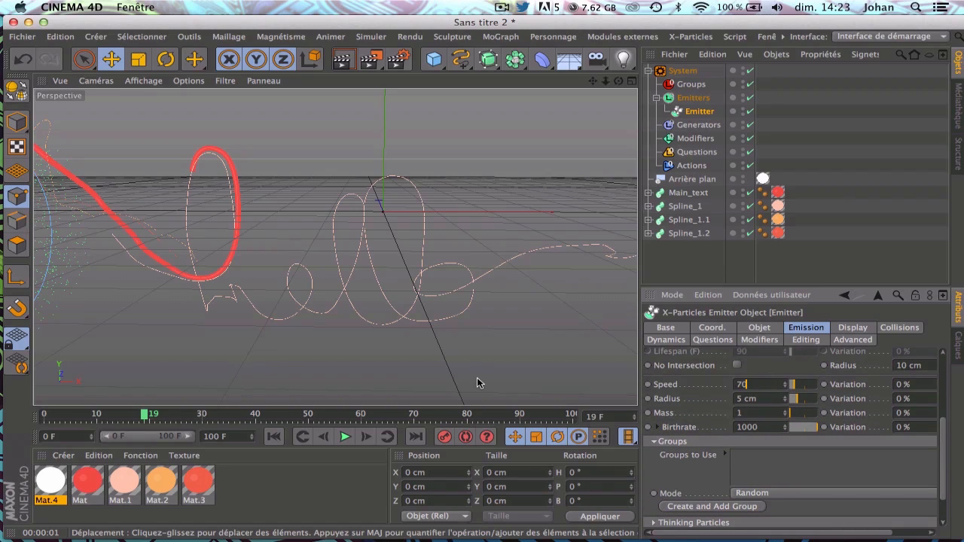
type("0")
key("Return")
Play the faster particle emission from the first frame and stop at frame 21.
left_click(273, 436)
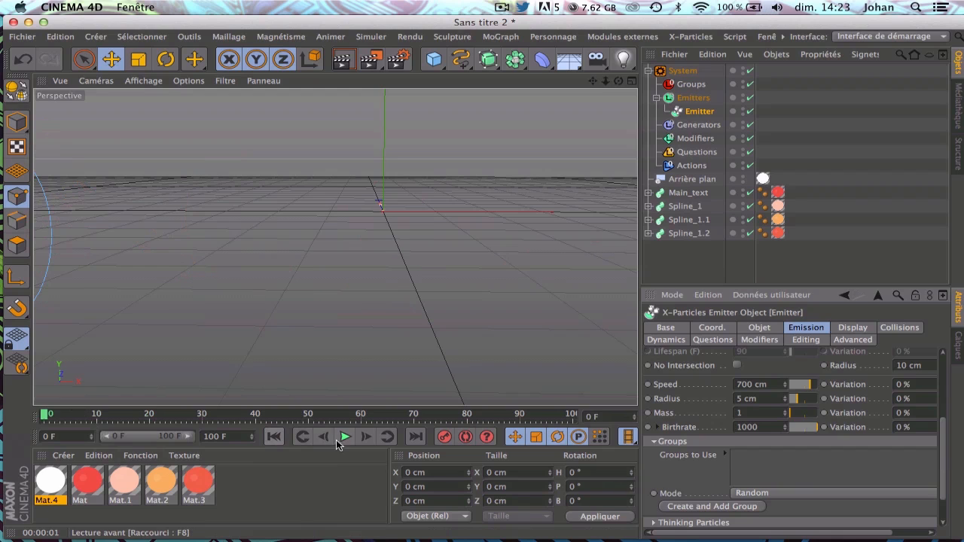
left_click(344, 437)
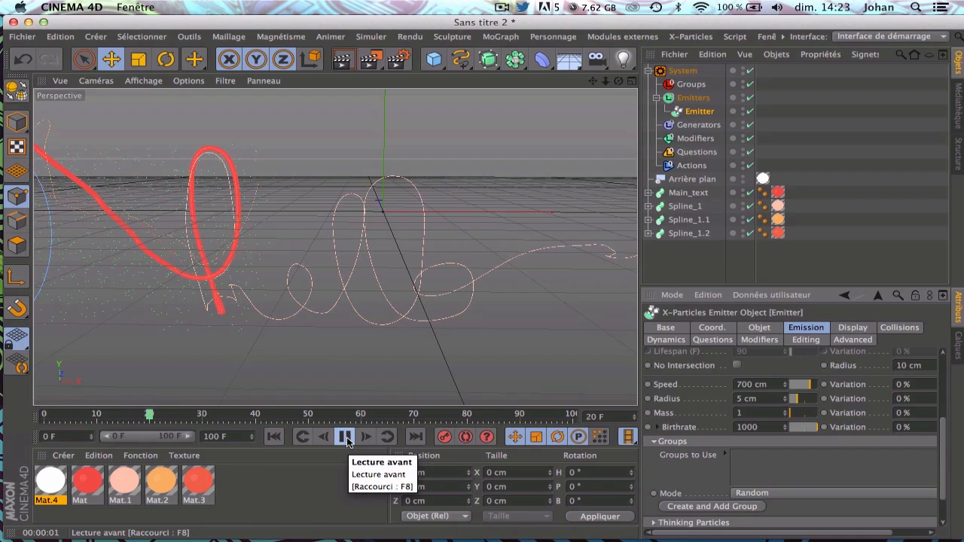
left_click(346, 438)
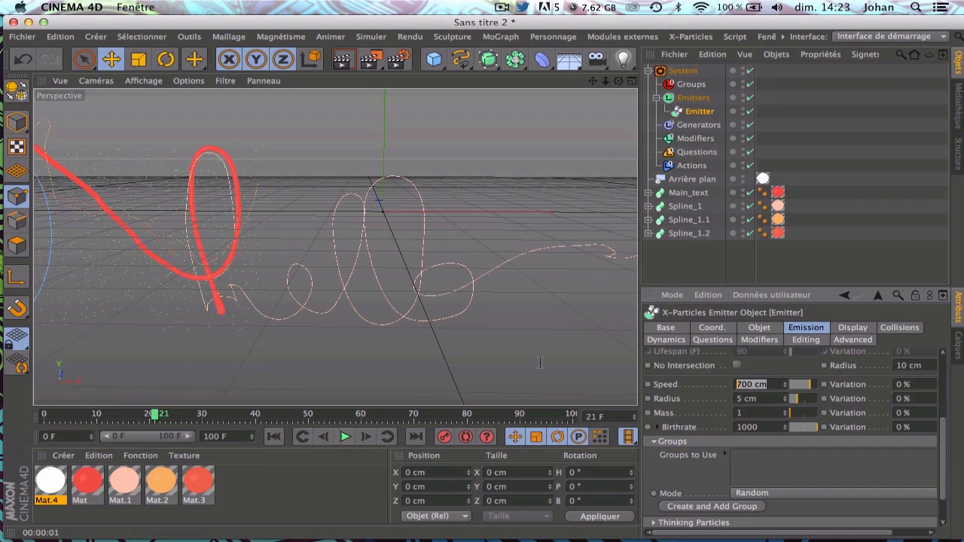
Set the emitter's particle speed to 600 cm and replay the animation from the first frame to frame 15.
type("60")
left_click(273, 437)
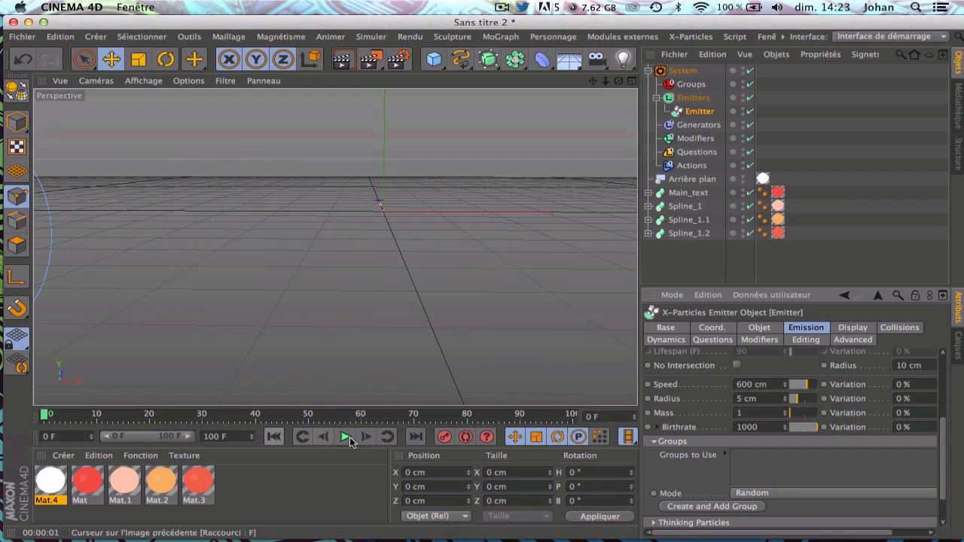
left_click(345, 437)
left_click(345, 437)
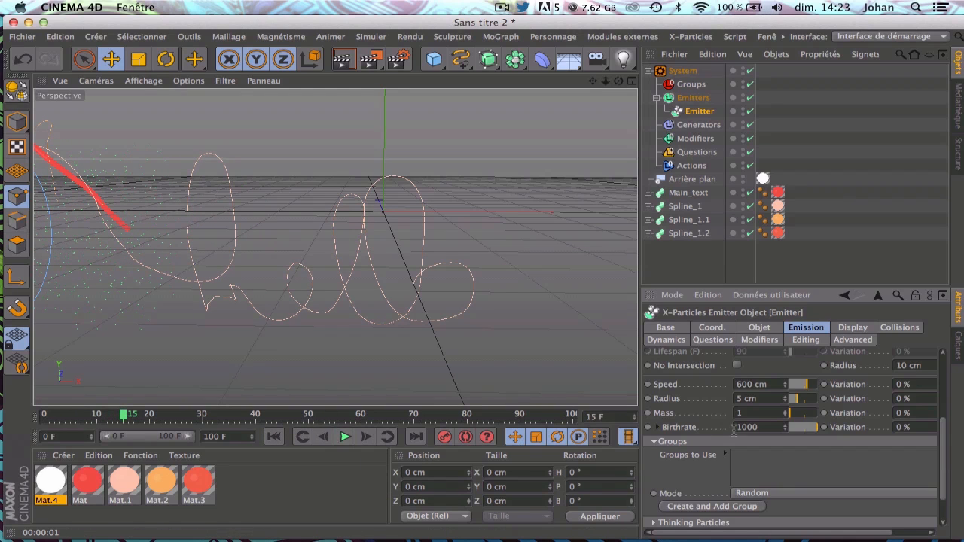
Set the emitter's birthrate to 100 and render the active view at frame 25 of the replayed animation.
left_click(768, 427)
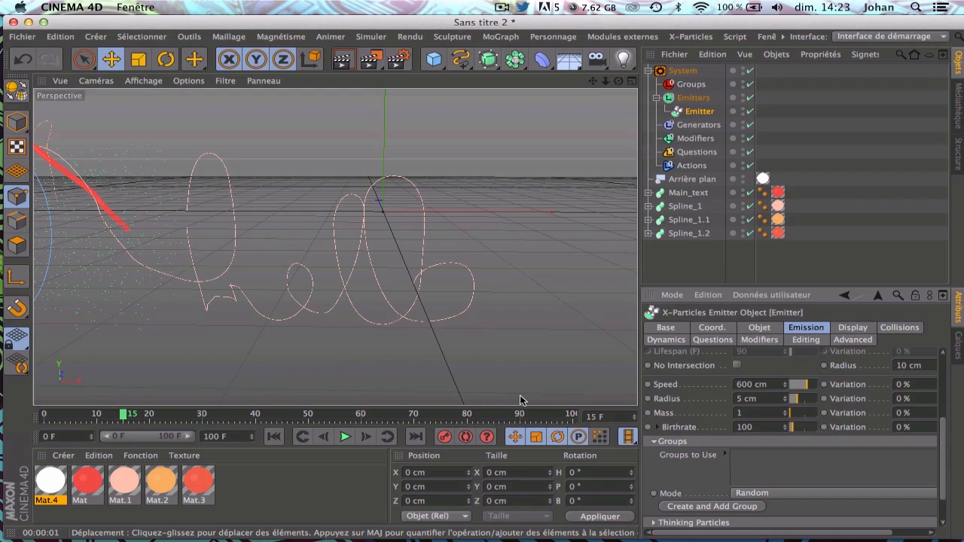
left_click(273, 437)
left_click(344, 437)
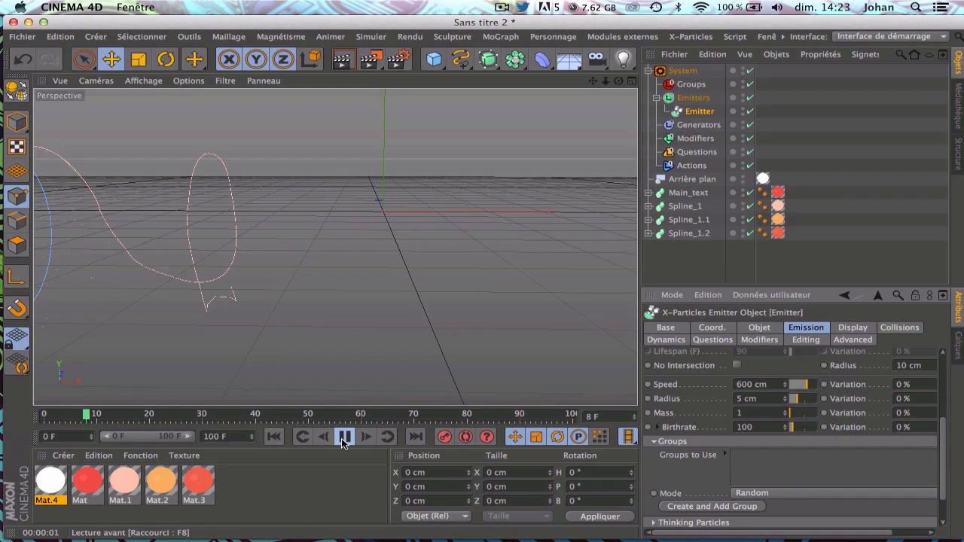
left_click(344, 436)
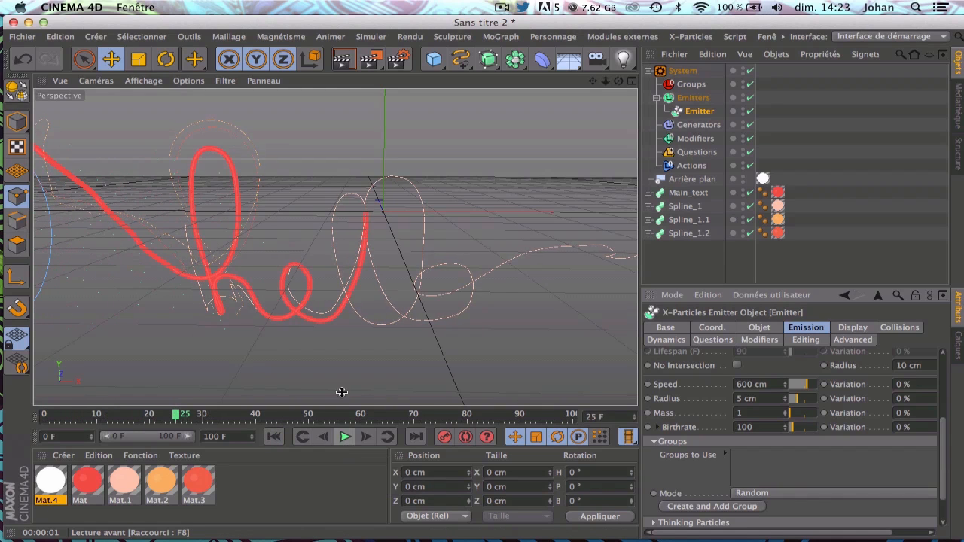
left_click(341, 58)
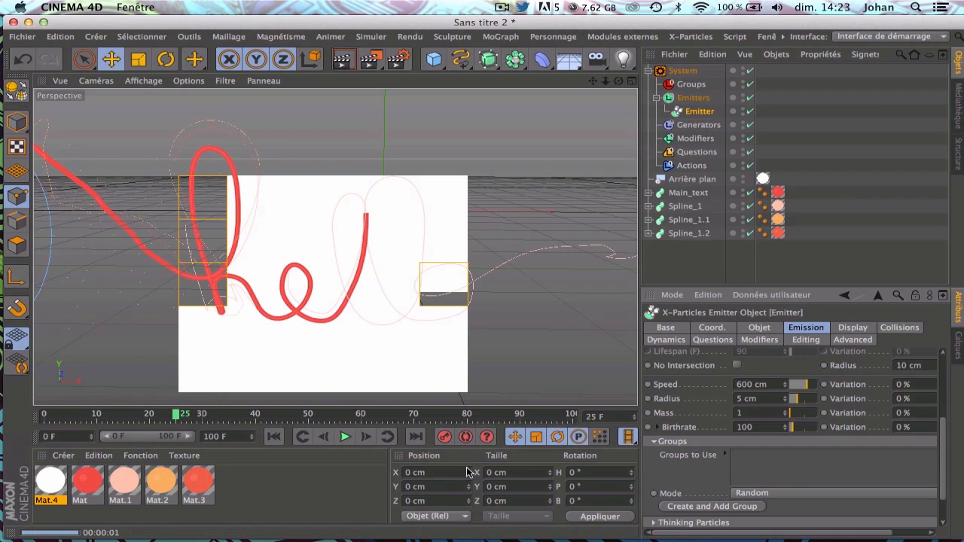
Add a Turbulence modifier to the X-Particles system.
left_click(896, 274)
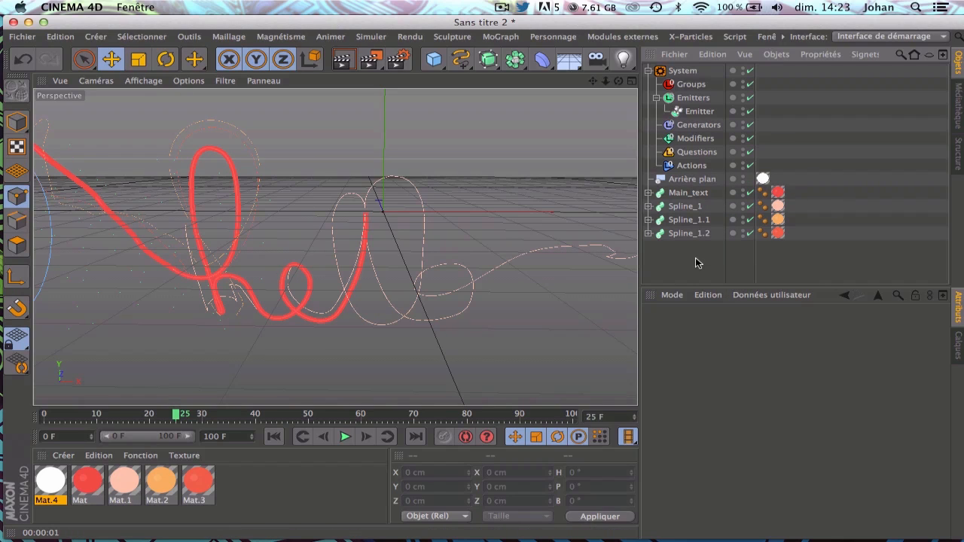
left_click(694, 111)
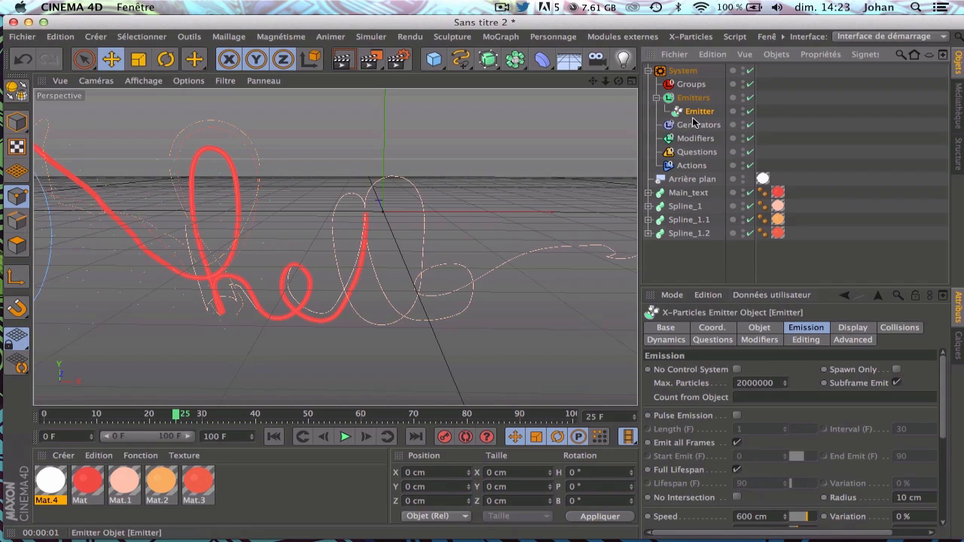
left_click(694, 139)
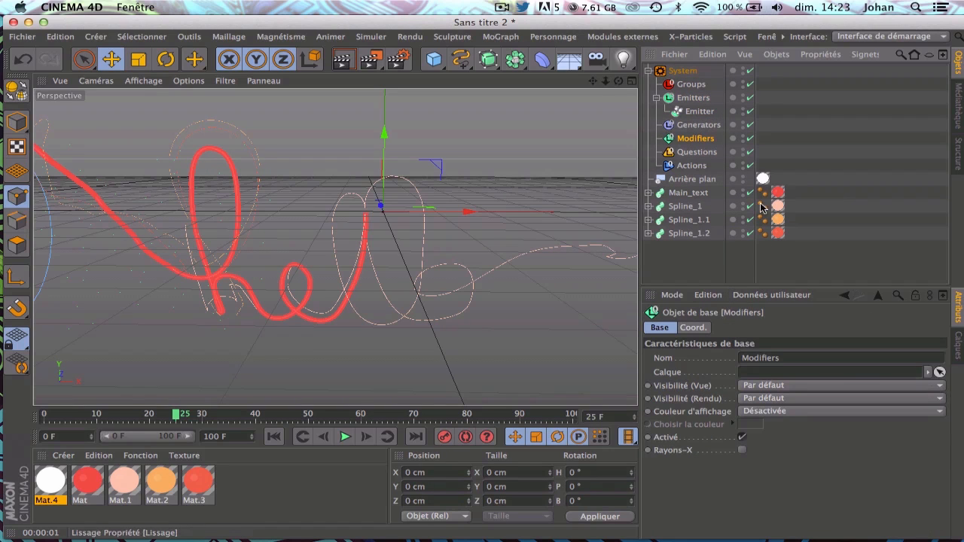
left_click(678, 71)
scroll(926, 459, "down", 3)
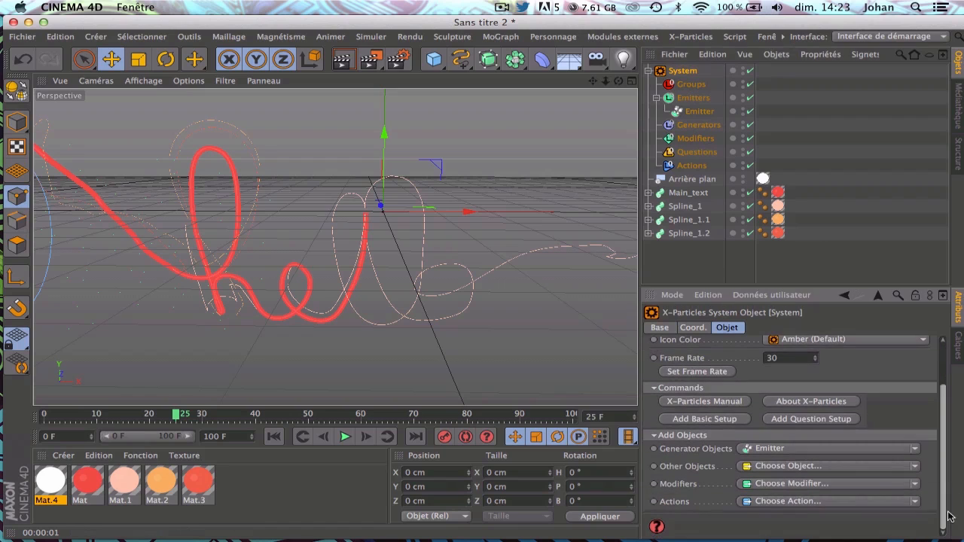
left_click(914, 484)
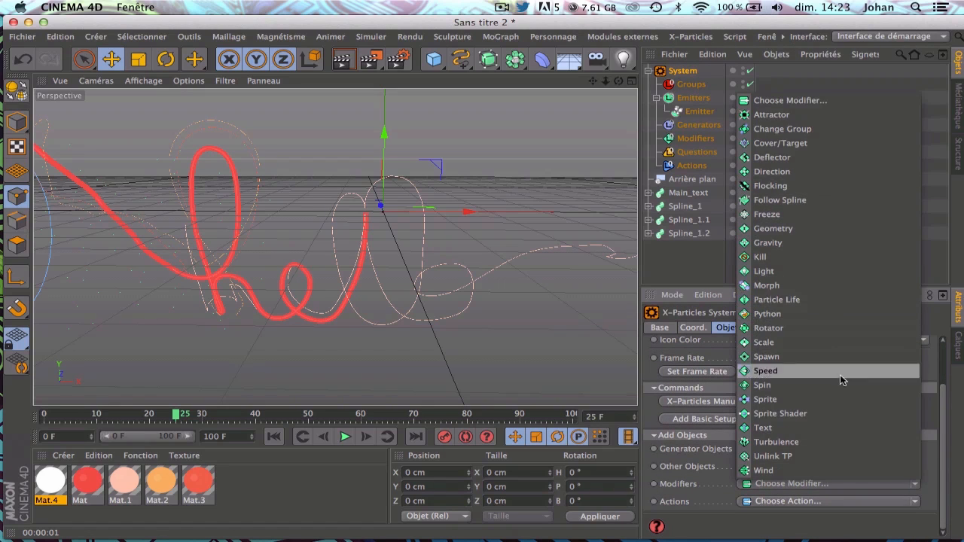
left_click(837, 442)
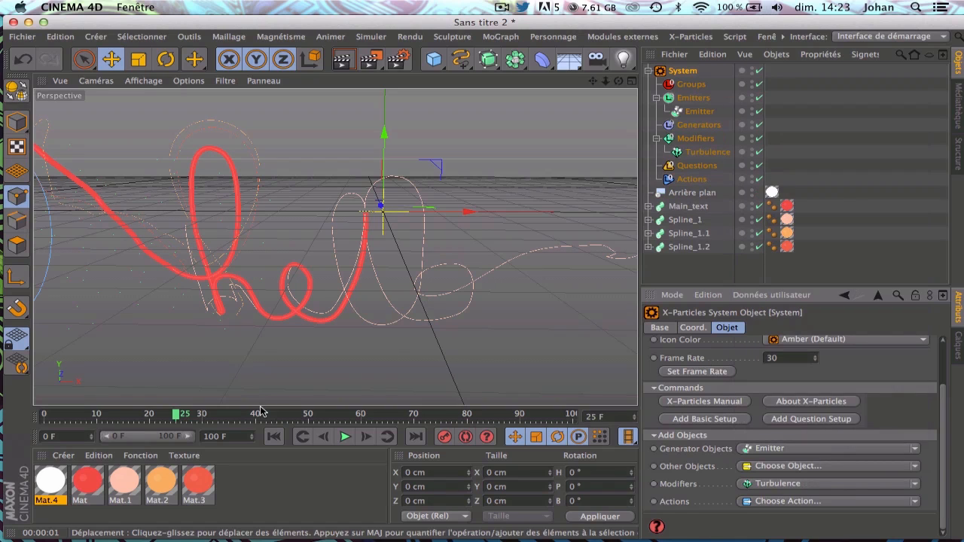
Play the animation with the turbulence modifier from the first frame and stop at frame 37.
left_click(273, 436)
left_click(344, 436)
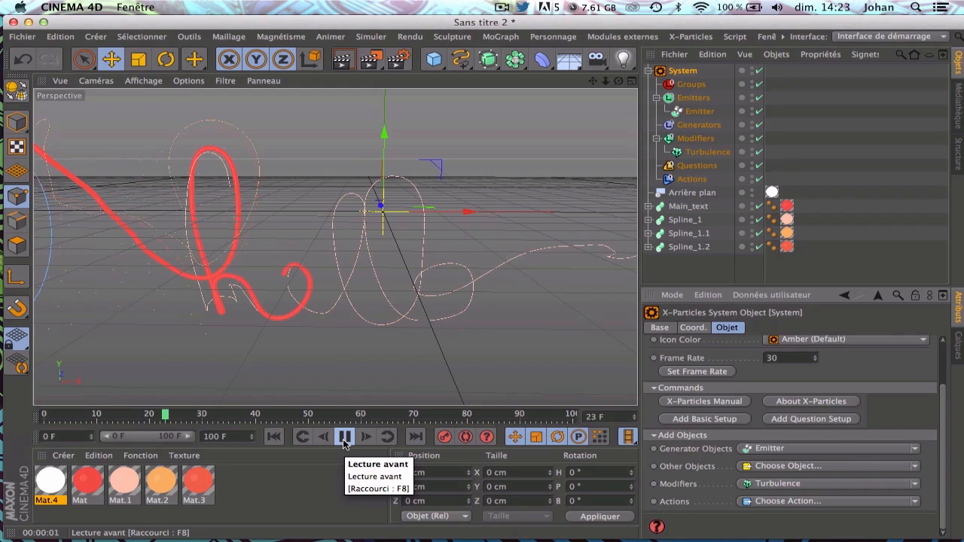
left_click(345, 437)
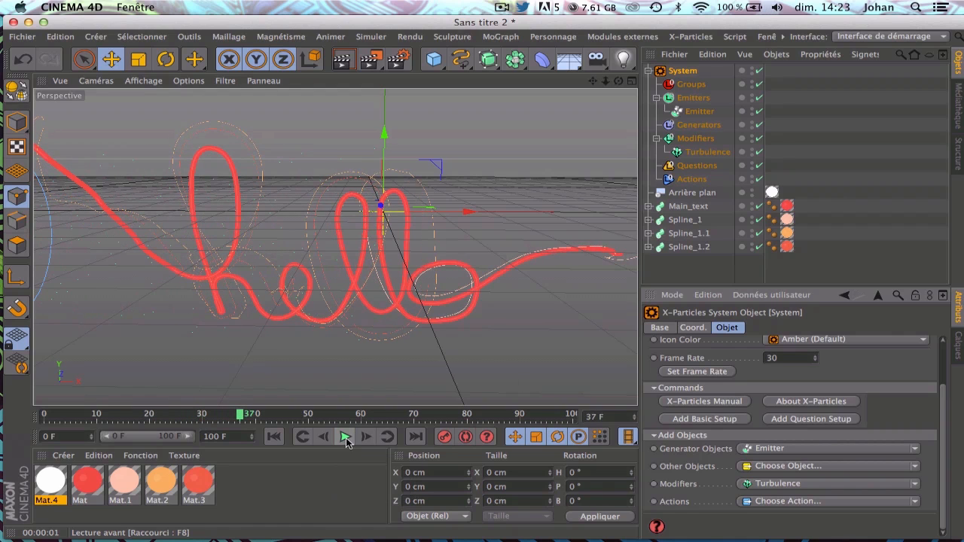
Set the turbulence scale to 400% and strength to 20, and replay the animation from the first frame to frame 42.
scroll(829, 377, "up", 3)
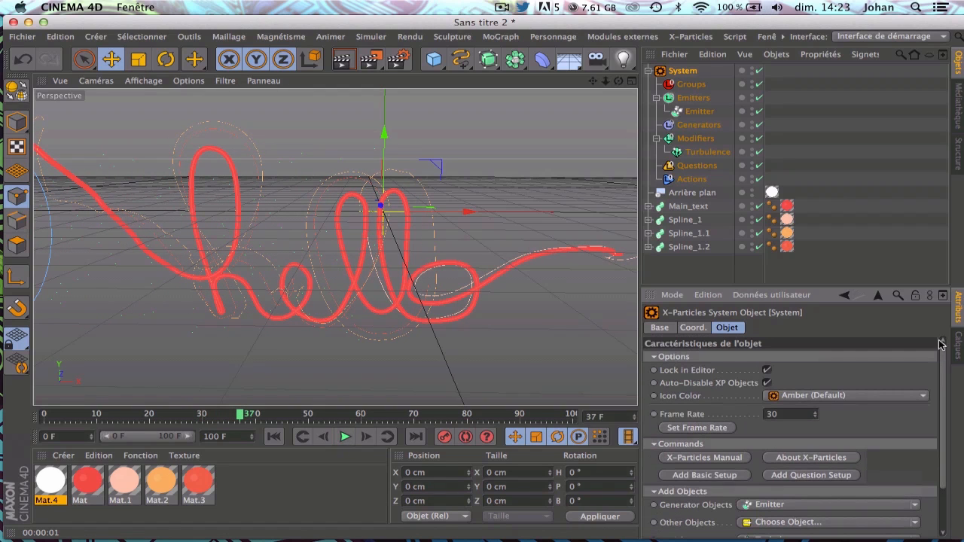
left_click(688, 153)
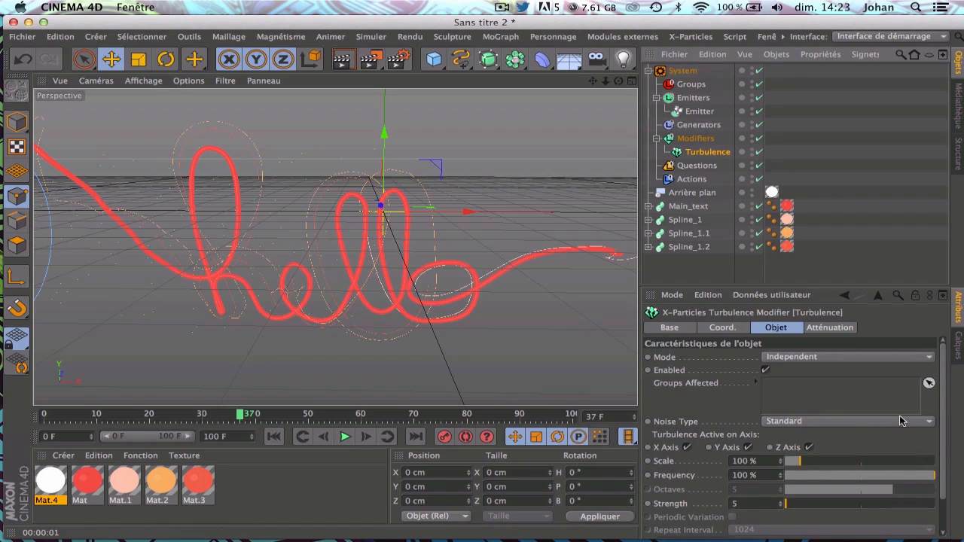
left_click_drag(815, 463, 820, 464)
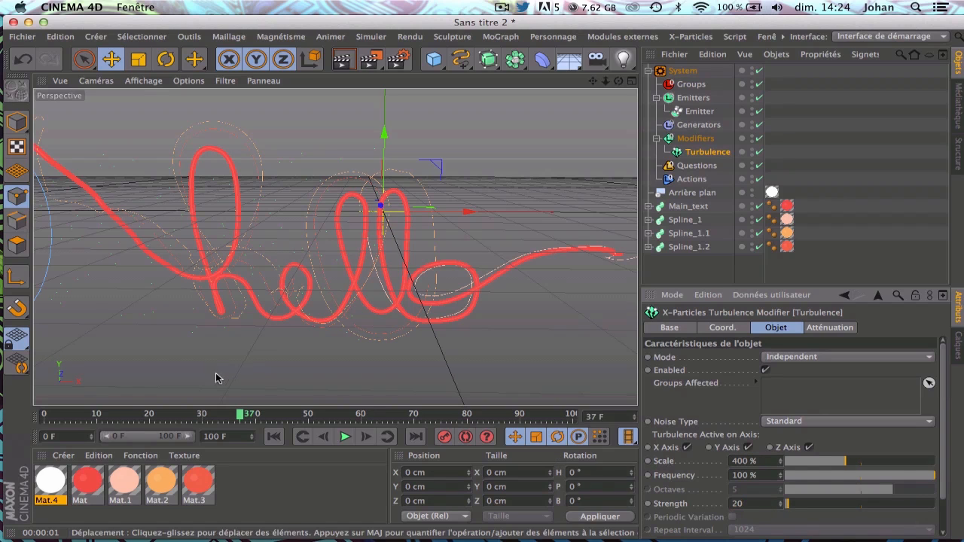
left_click(274, 437)
left_click(344, 437)
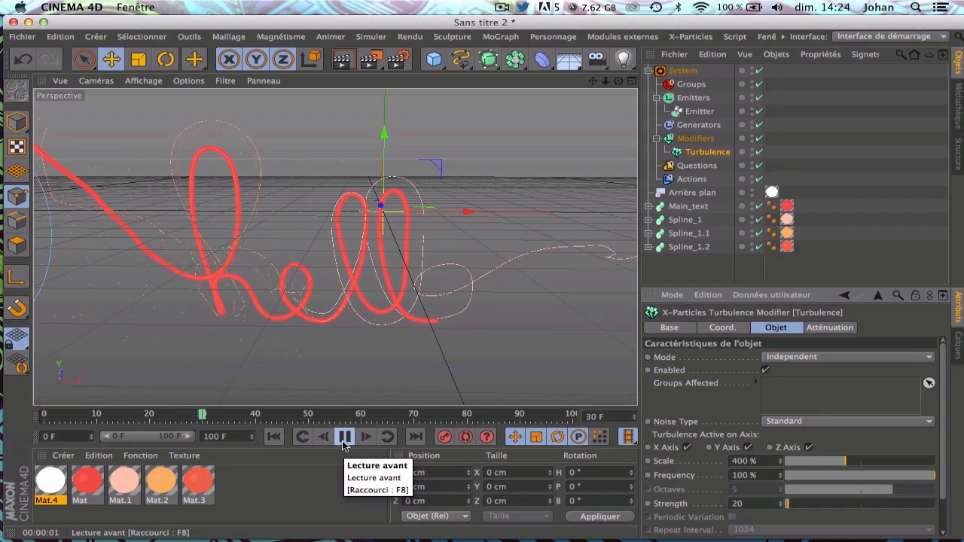
left_click(345, 437)
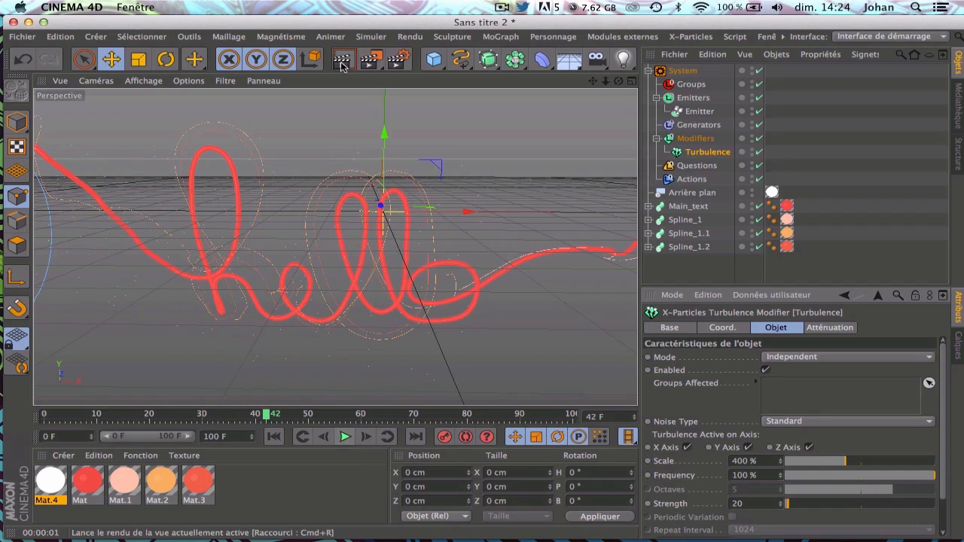
Add a Trails generator object to the X-Particles system.
left_click(324, 463)
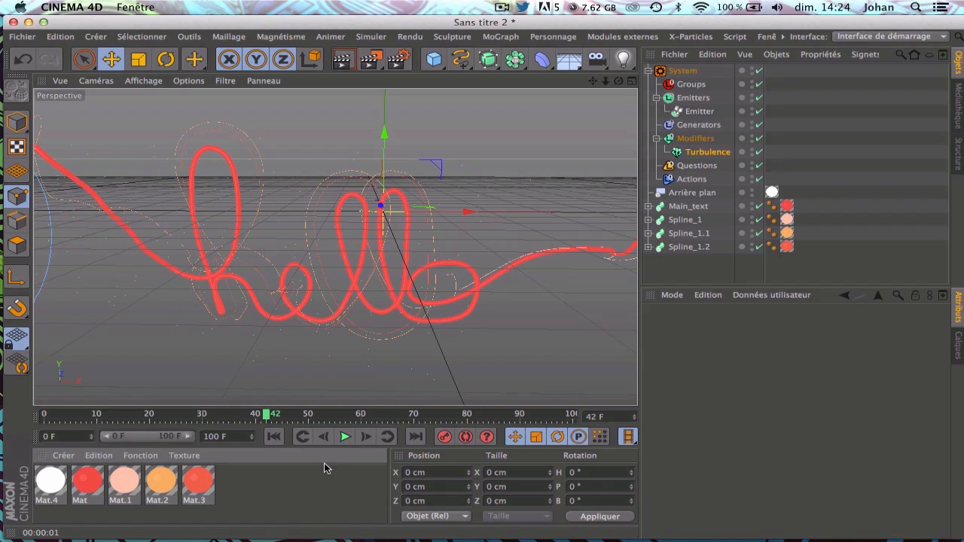
left_click(681, 71)
left_click(691, 97)
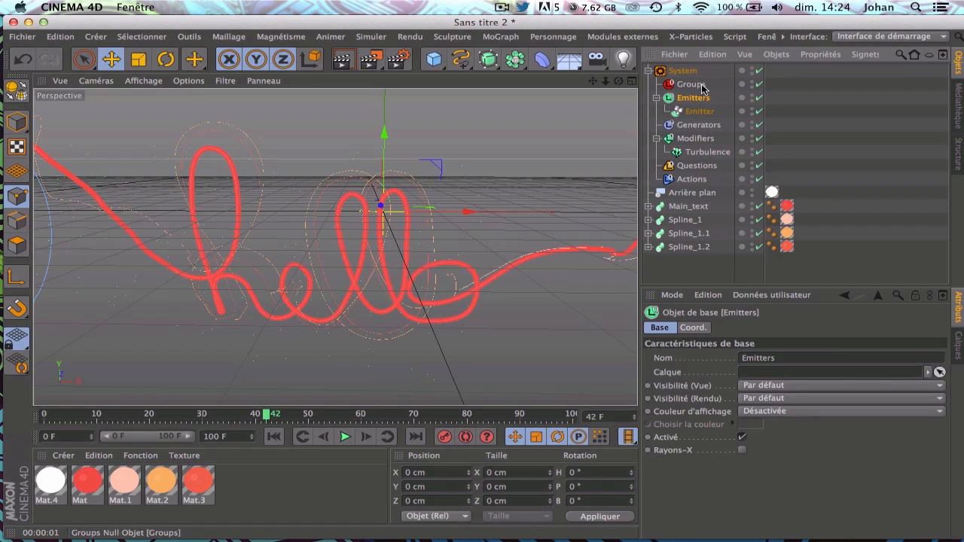
left_click(697, 125)
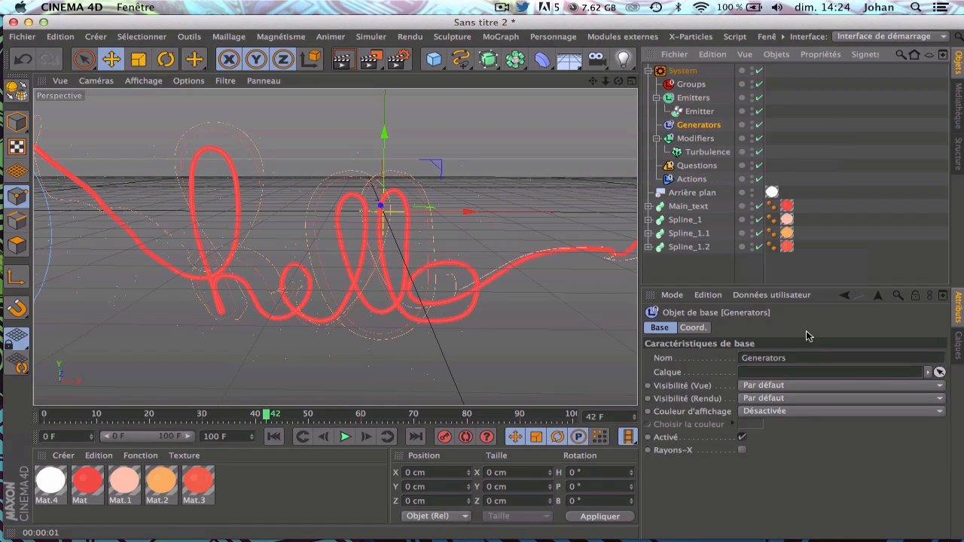
left_click(686, 72)
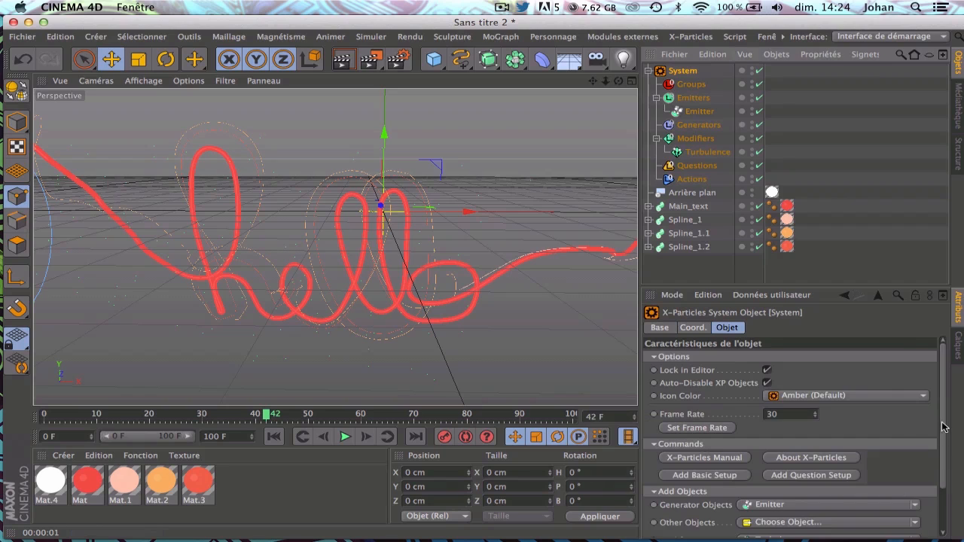
left_click_drag(942, 427, 942, 497)
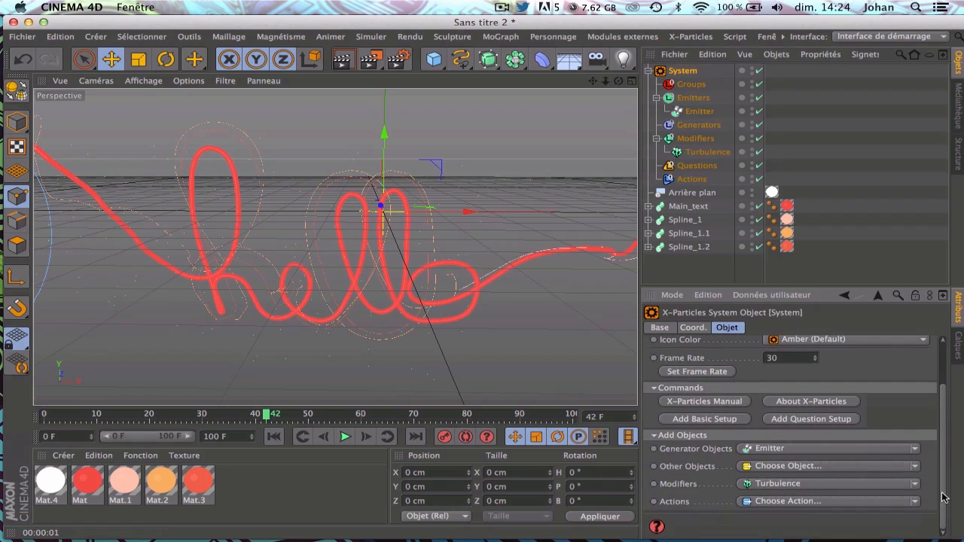
left_click(916, 450)
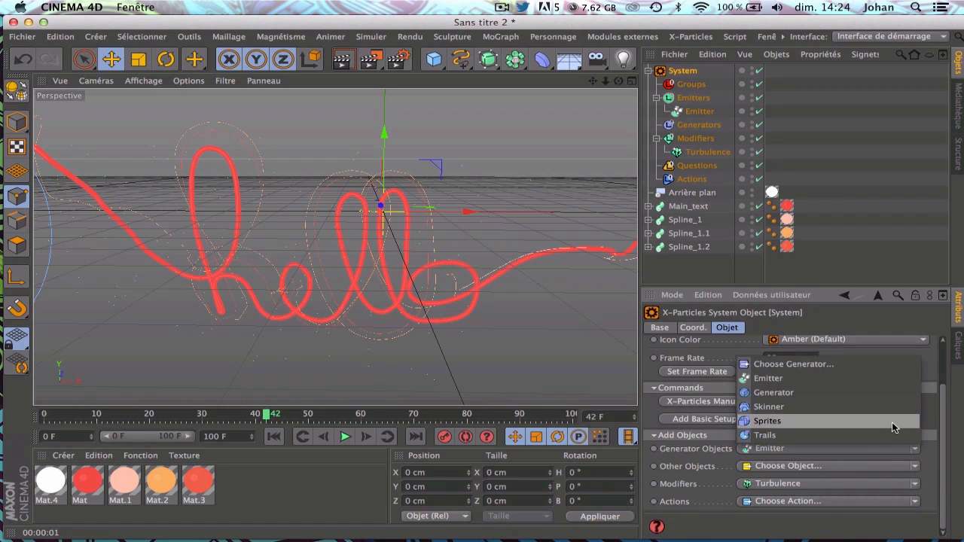
left_click(886, 431)
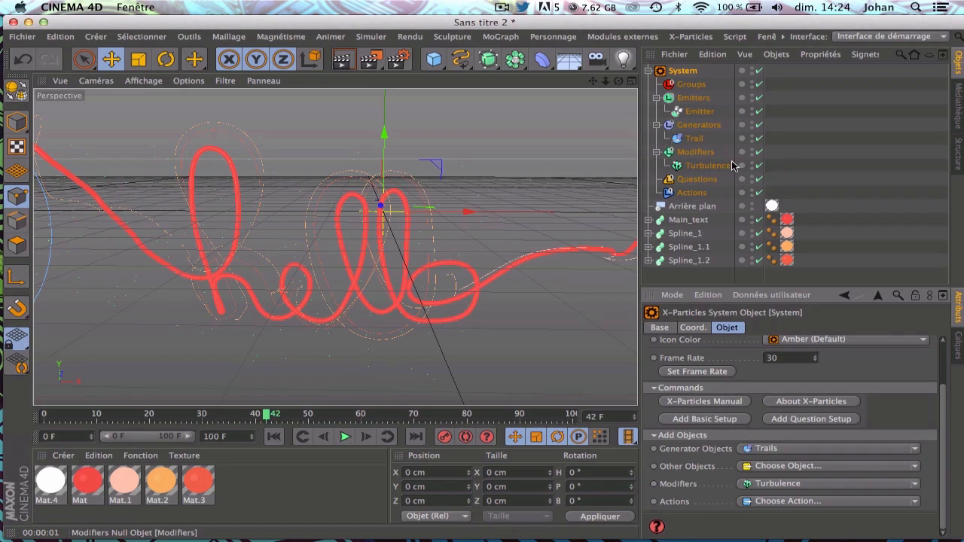
Play the particle trails from the first frame to frame 29 and render the active view.
left_click(274, 437)
left_click(344, 436)
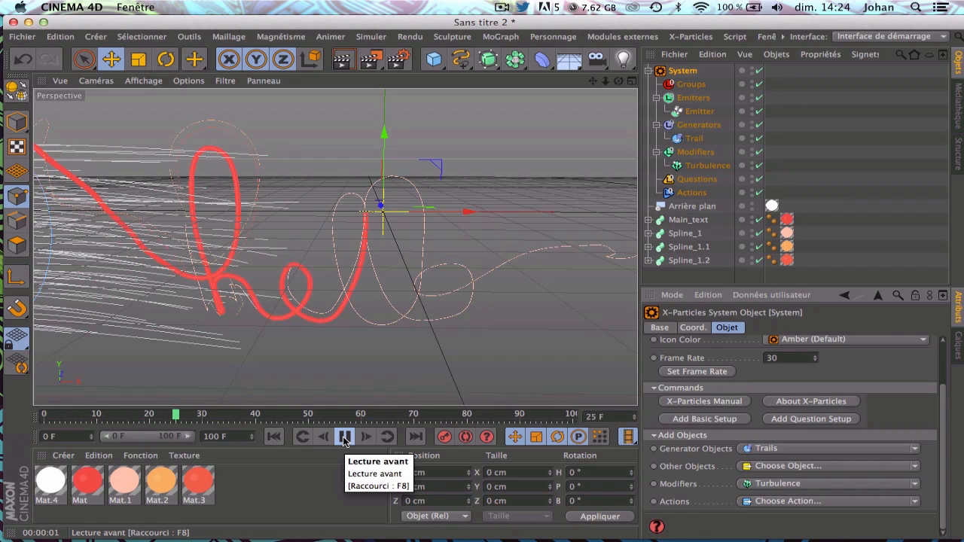
left_click(345, 436)
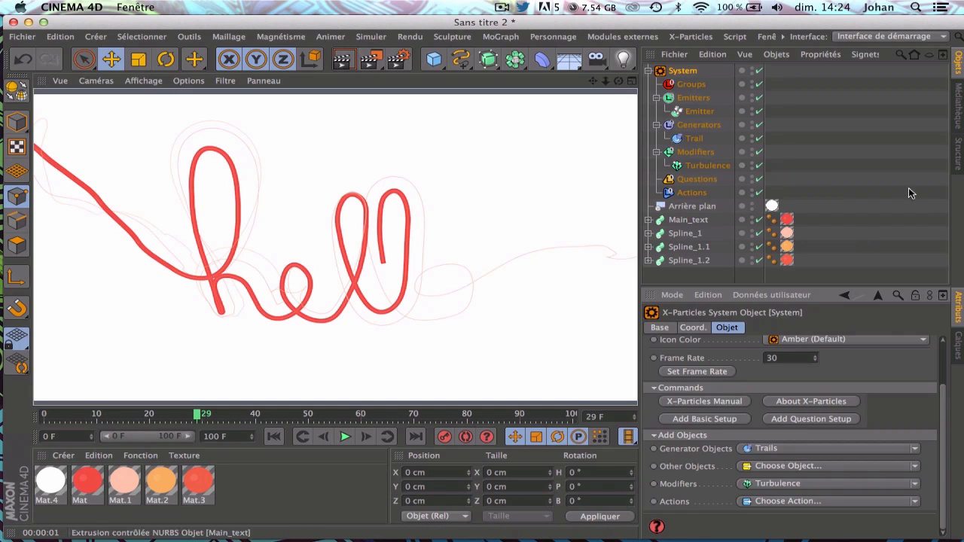
left_click(908, 189)
Set the Trail object's trail length to 10 frames and replay the animation from the first frame to frame 49.
left_click(694, 139)
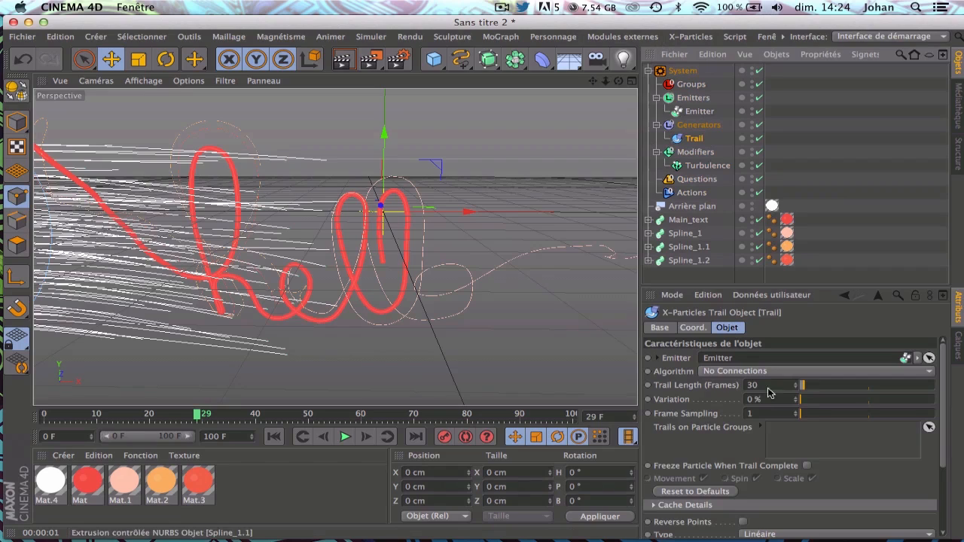
left_click(753, 385)
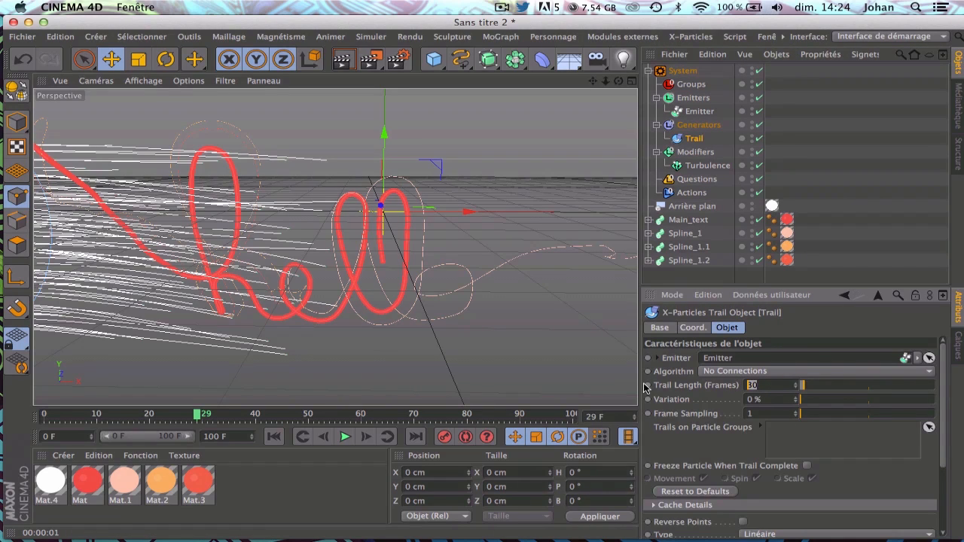
left_click(274, 436)
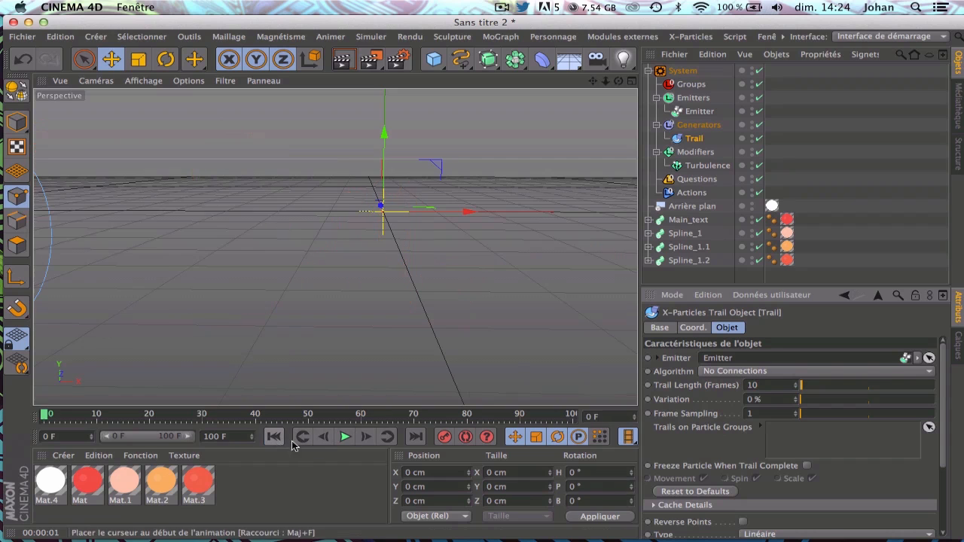
left_click(345, 437)
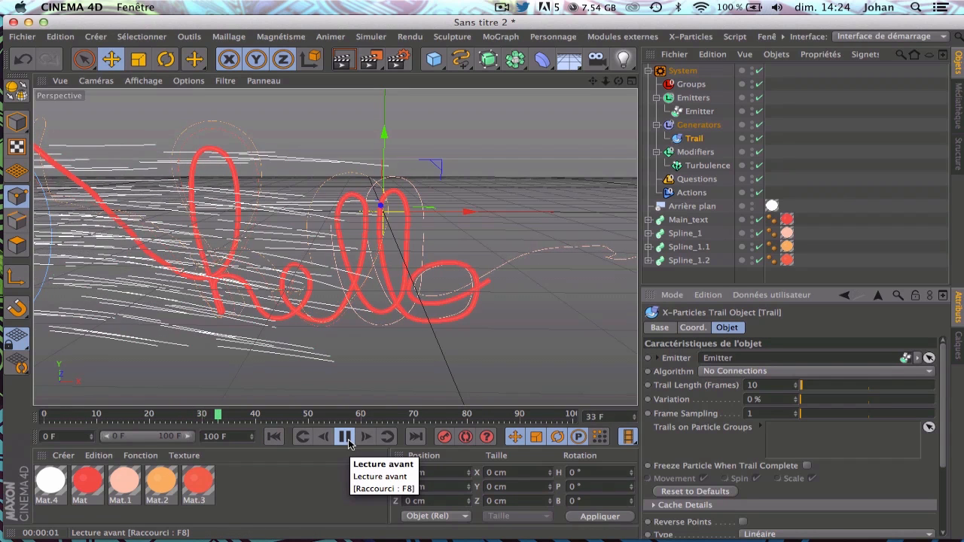
left_click(344, 437)
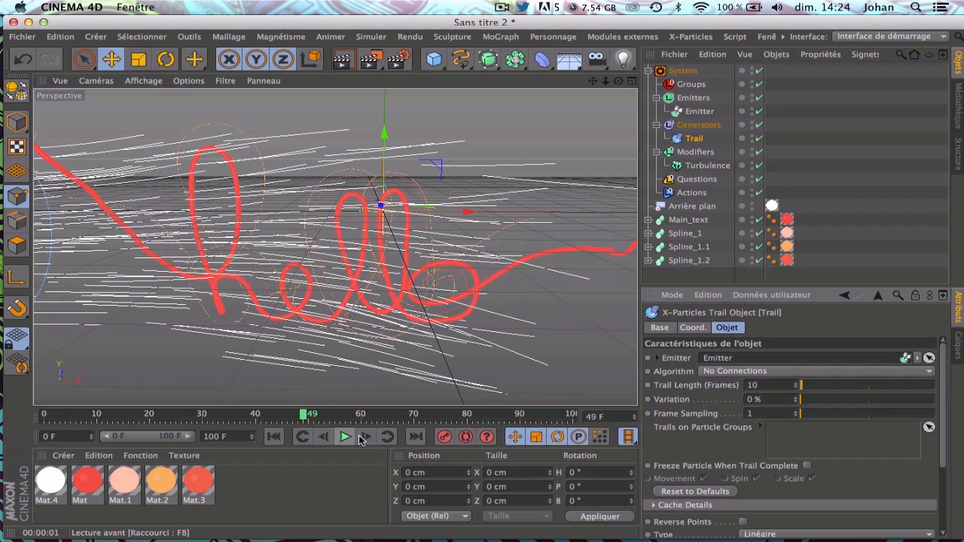
Set the turbulence strength to 50 and replay the animation from the first frame to frame 38.
left_click(695, 168)
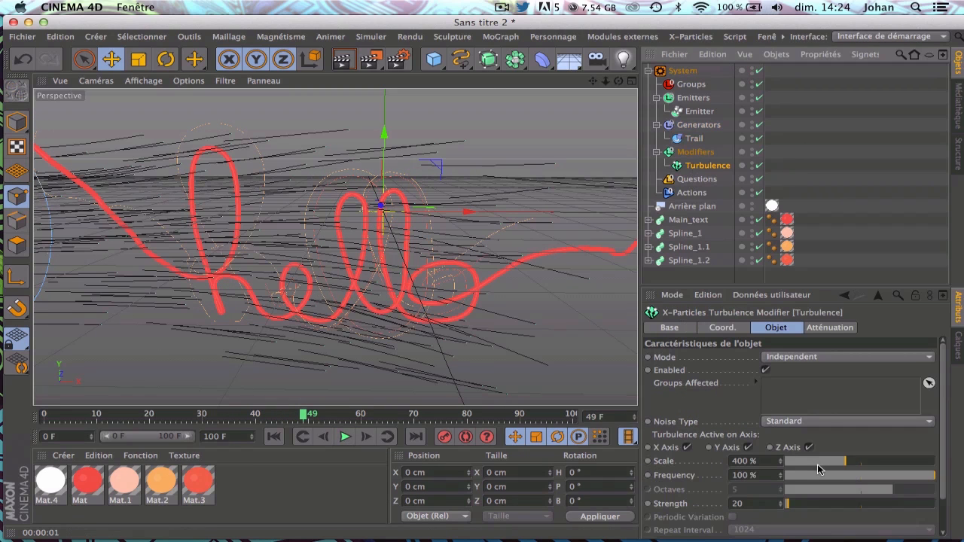
left_click_drag(762, 506, 600, 499)
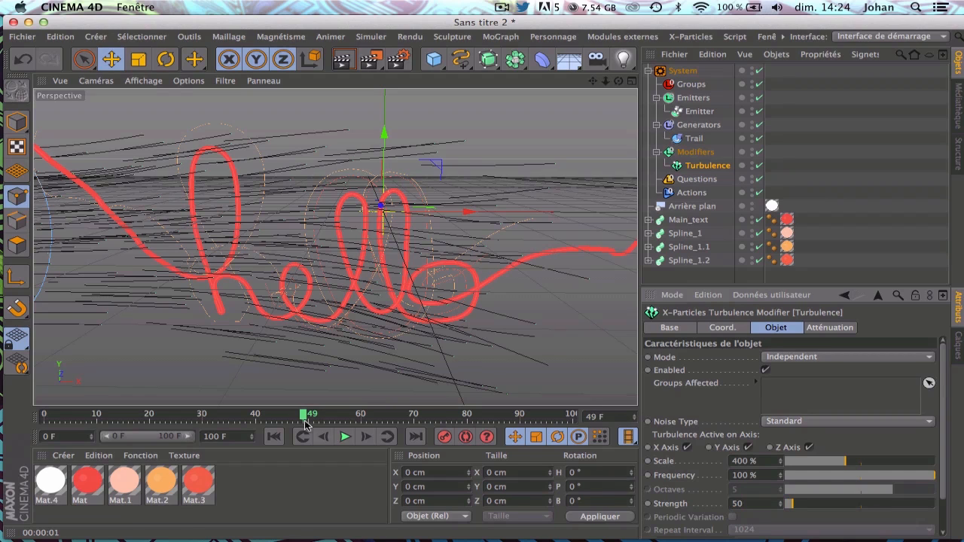
left_click(274, 436)
left_click(344, 436)
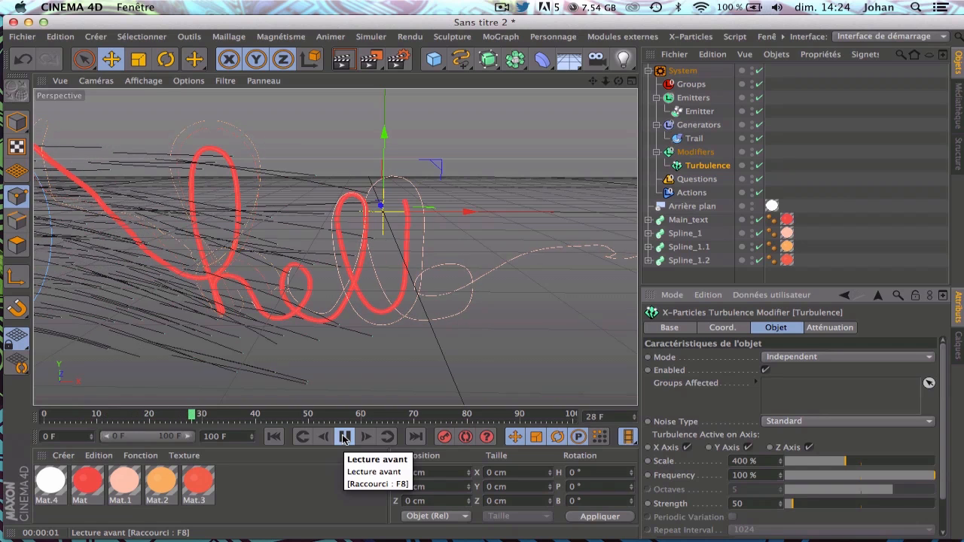
left_click(345, 437)
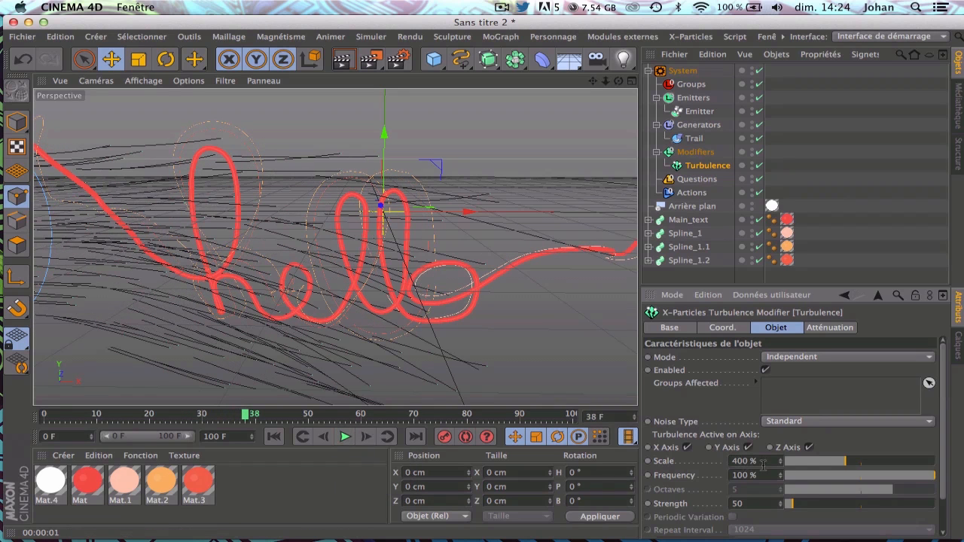
Set the turbulence scale to 100% and replay the animation from the first frame to frame 49.
type("0")
key("Return")
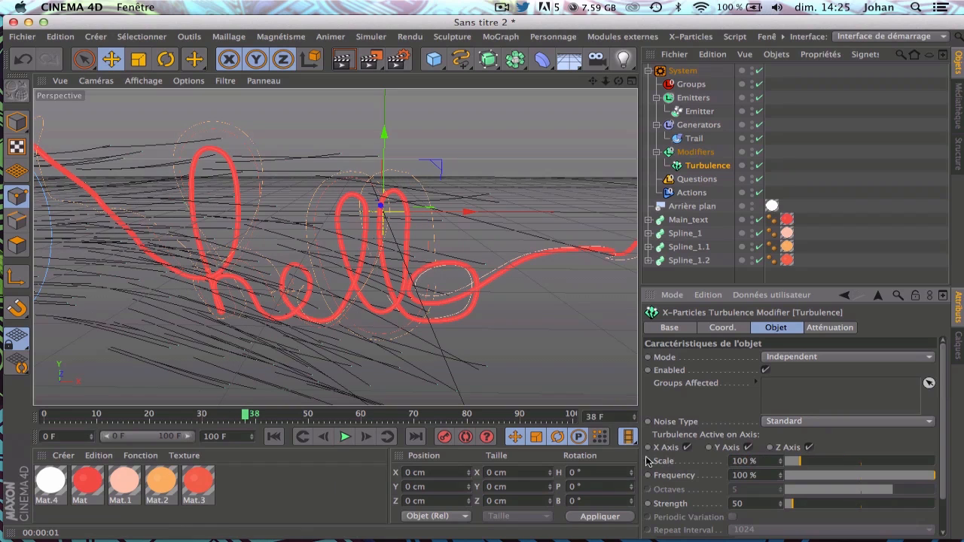
left_click(273, 437)
left_click(340, 438)
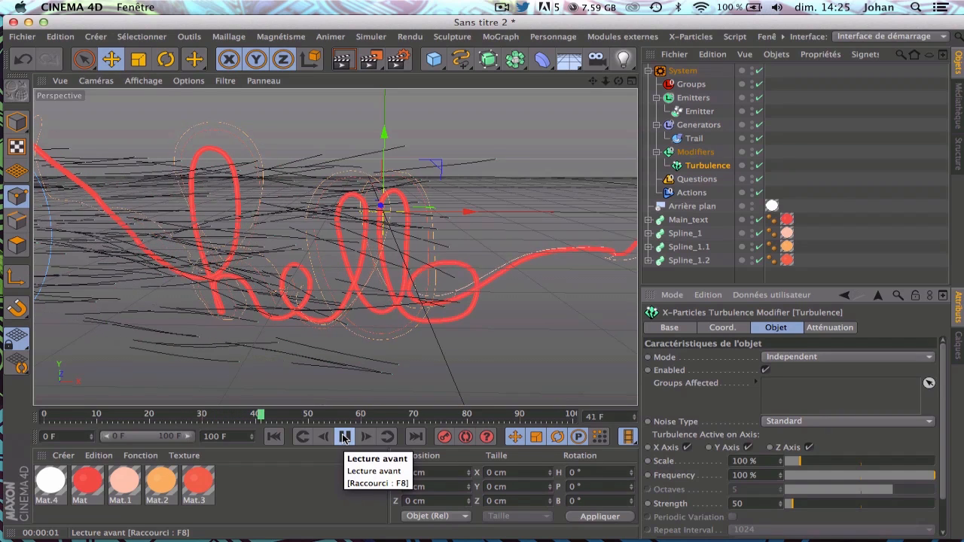
left_click(344, 437)
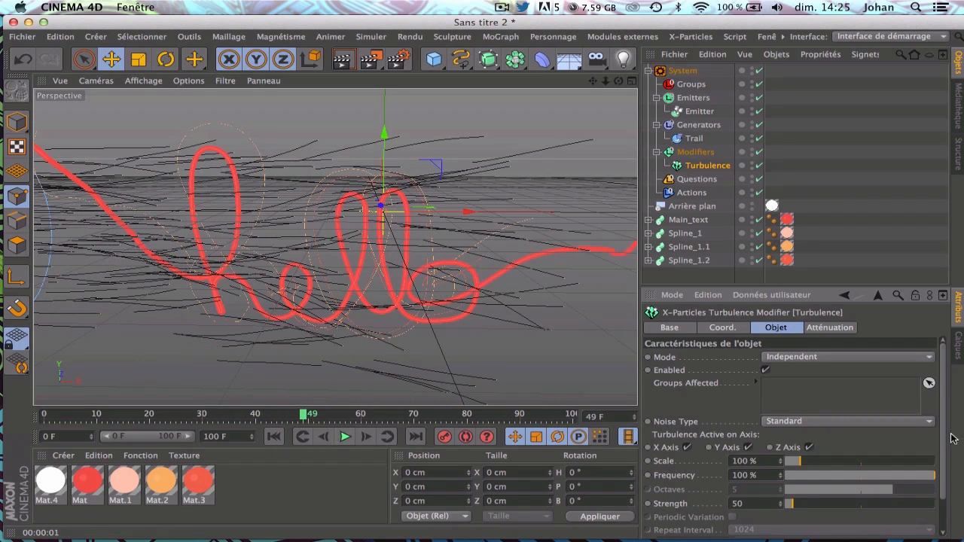
left_click_drag(945, 439, 945, 474)
scroll(866, 422, "up", 2)
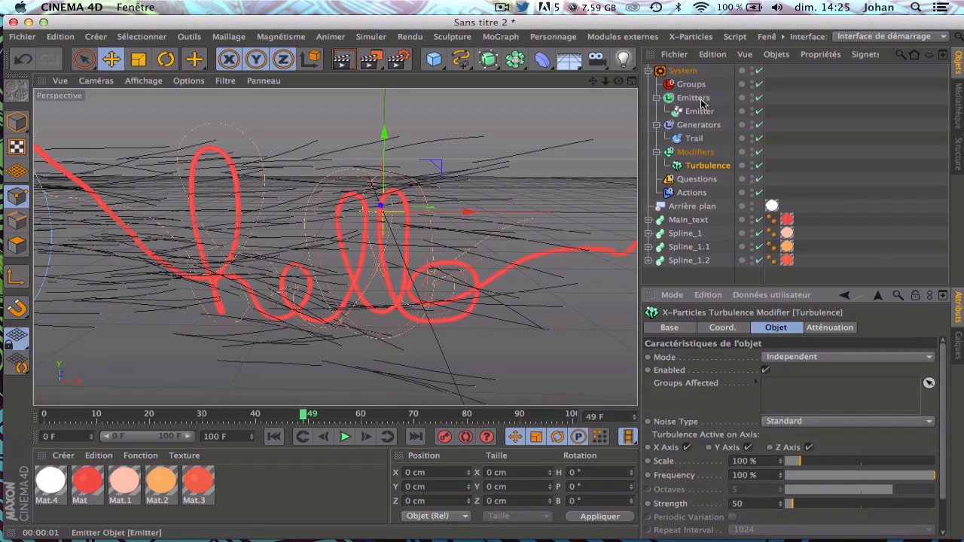
Set the particle emitter's birthrate to 50 and replay the animation from the first frame to frame 32.
left_click(699, 110)
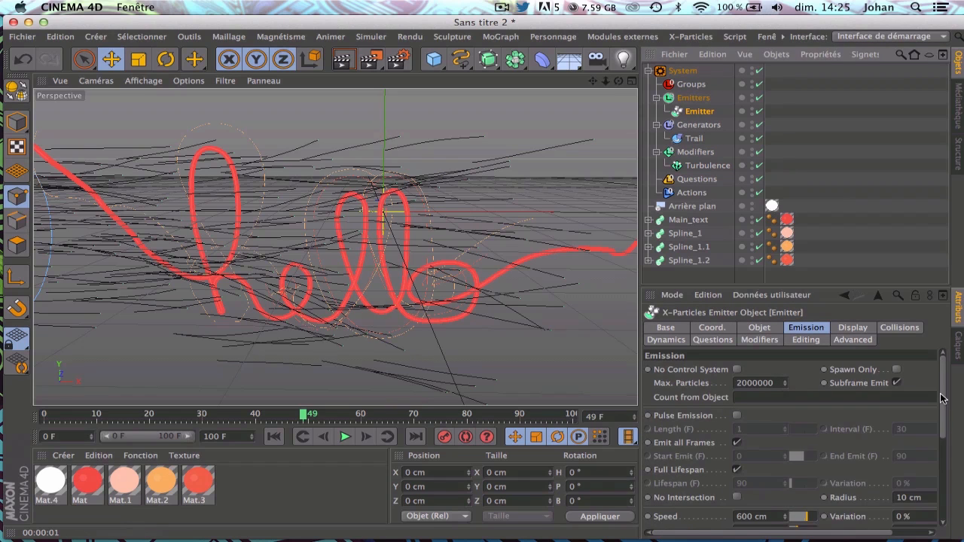
left_click_drag(941, 397, 940, 452)
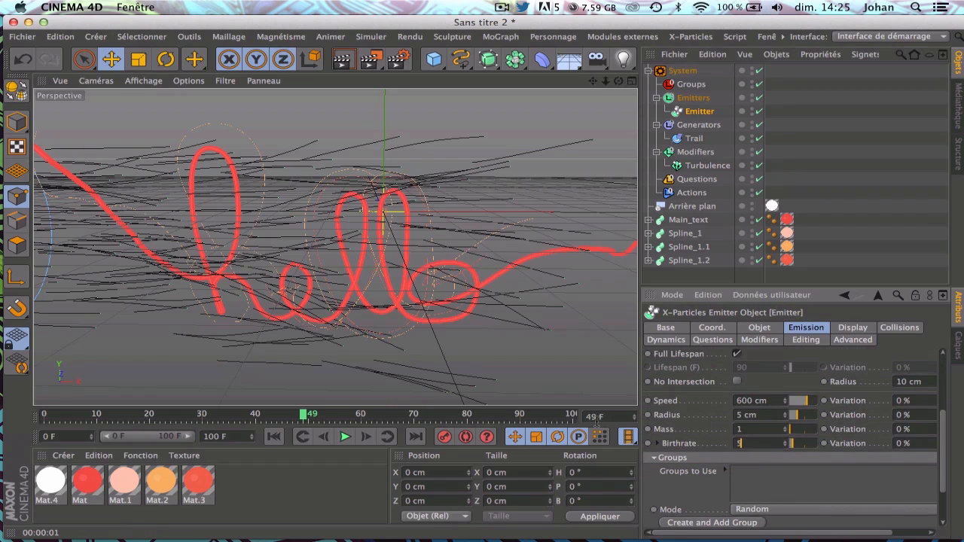
left_click(273, 436)
left_click(346, 438)
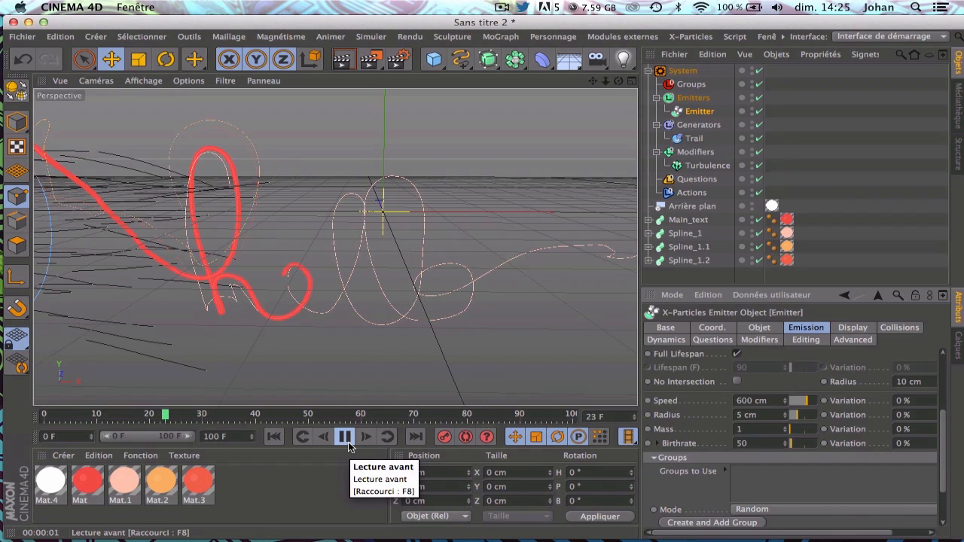
left_click(345, 438)
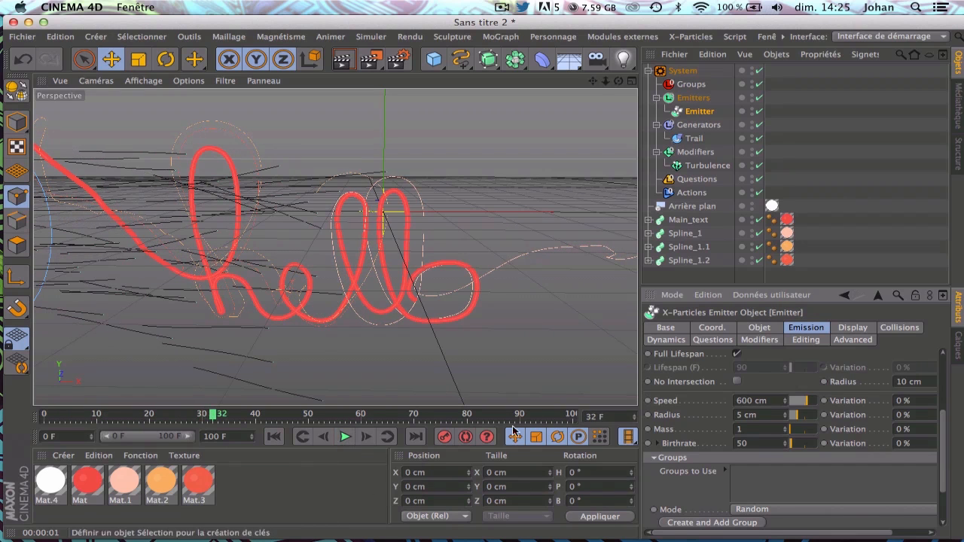
Set the emitter's particle speed to 700 cm and replay the animation from the first frame to frame 22.
left_click_drag(755, 400, 662, 401)
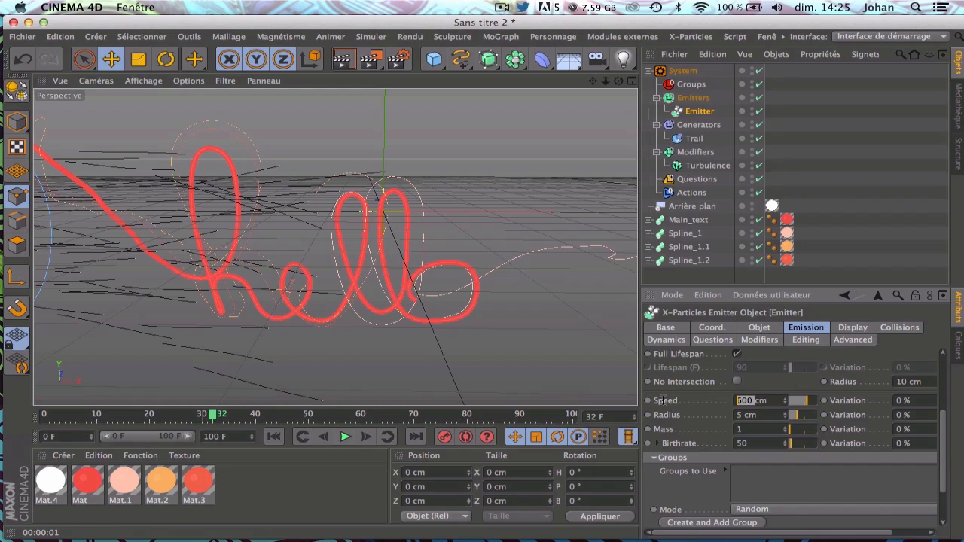
type("700")
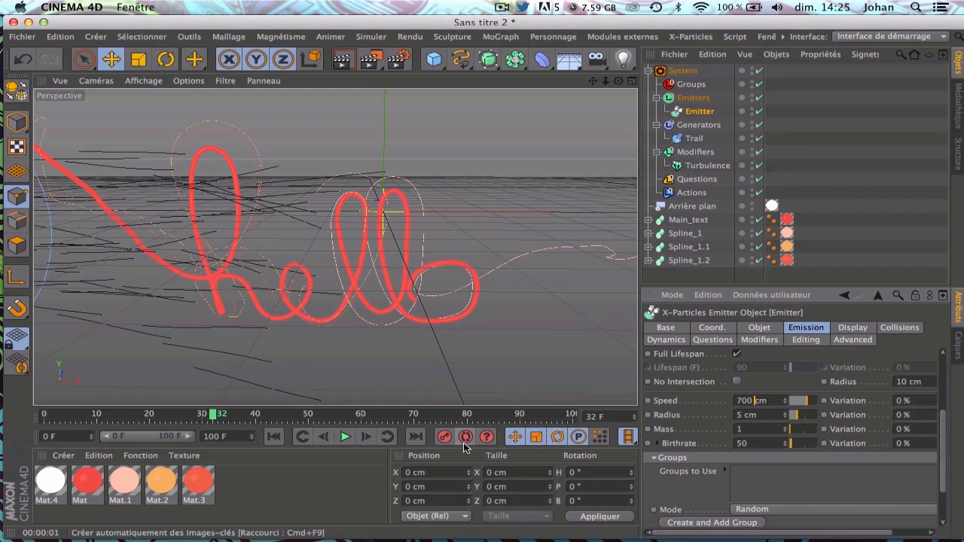
left_click(344, 476)
left_click(276, 439)
left_click(343, 438)
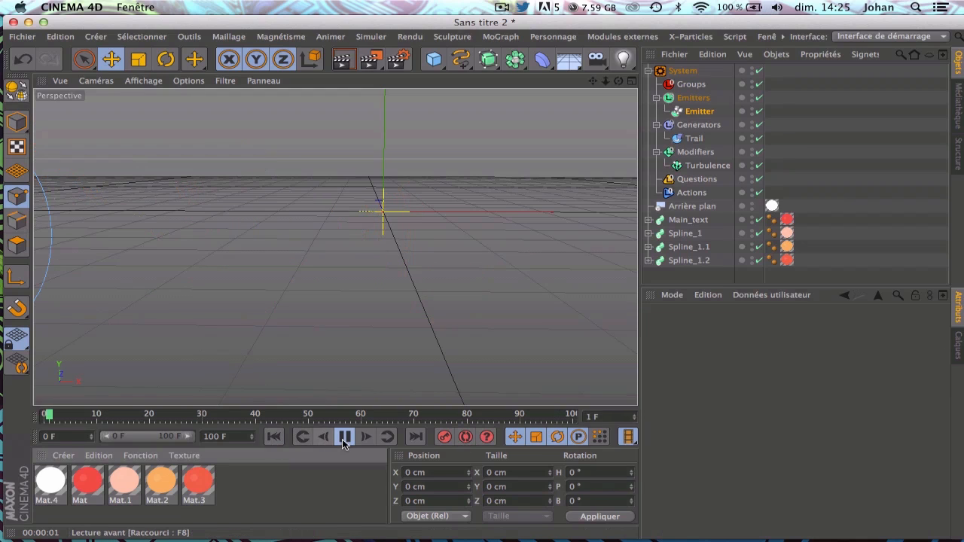
left_click(344, 439)
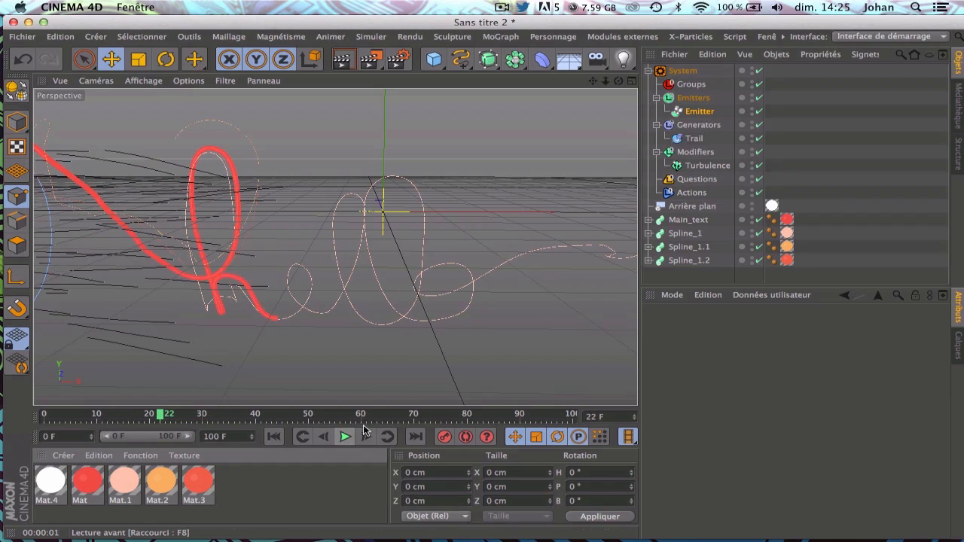
Collapse the System hierarchy, then create an X-Particles Material and open it for editing.
left_click(648, 70)
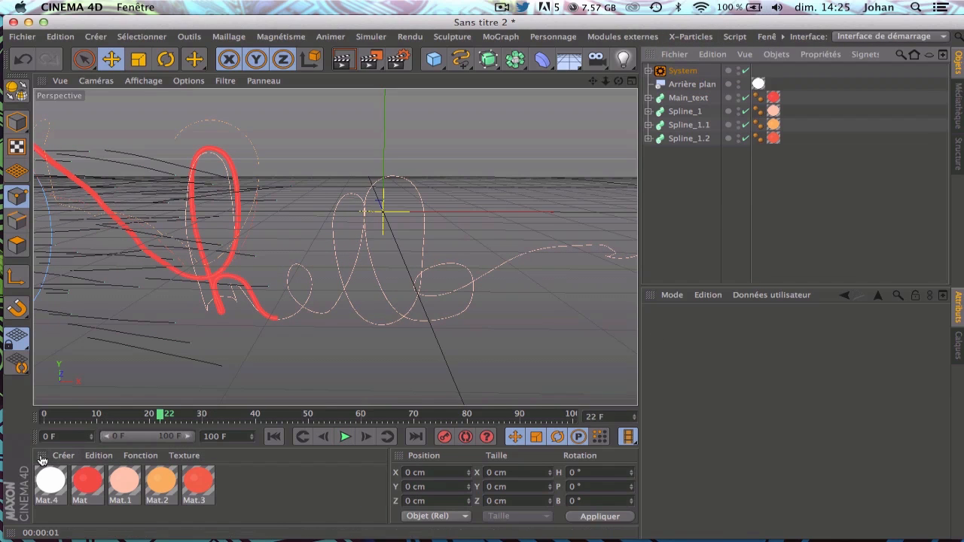
left_click(63, 455)
mouse_move(184, 361)
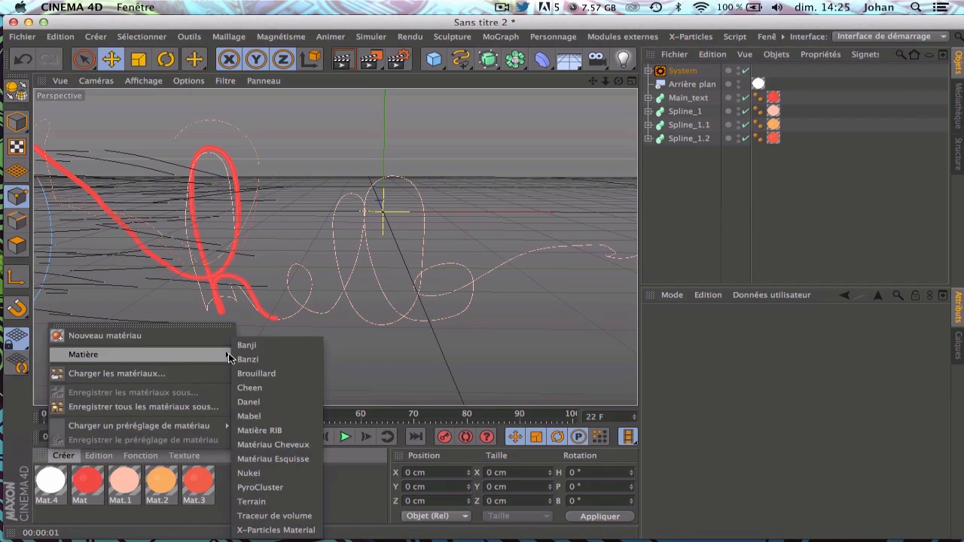
left_click(271, 527)
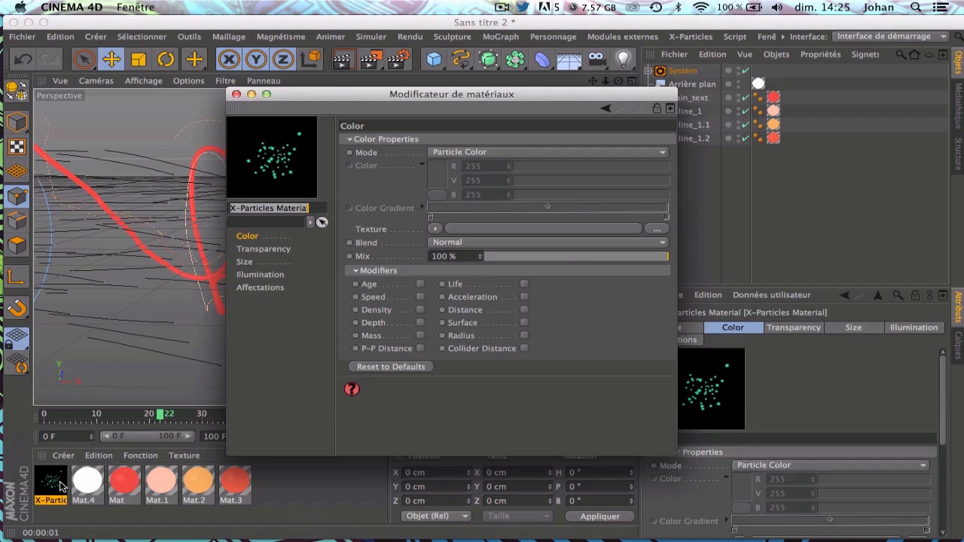
double_click(51, 482)
Set the X-Particles Material's colour mode to Single Color with a coral red of RGB 250, 82, 82.
left_click(487, 154)
left_click(455, 162)
left_click(436, 177)
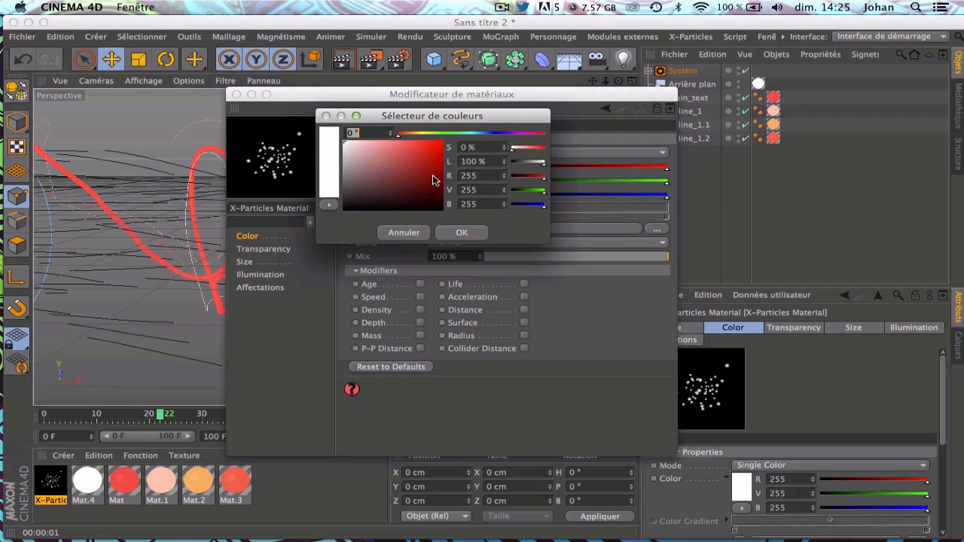
mouse_move(365, 182)
left_mouse_down()
mouse_move(366, 161)
mouse_move(349, 149)
mouse_move(409, 140)
left_mouse_up()
left_click(461, 232)
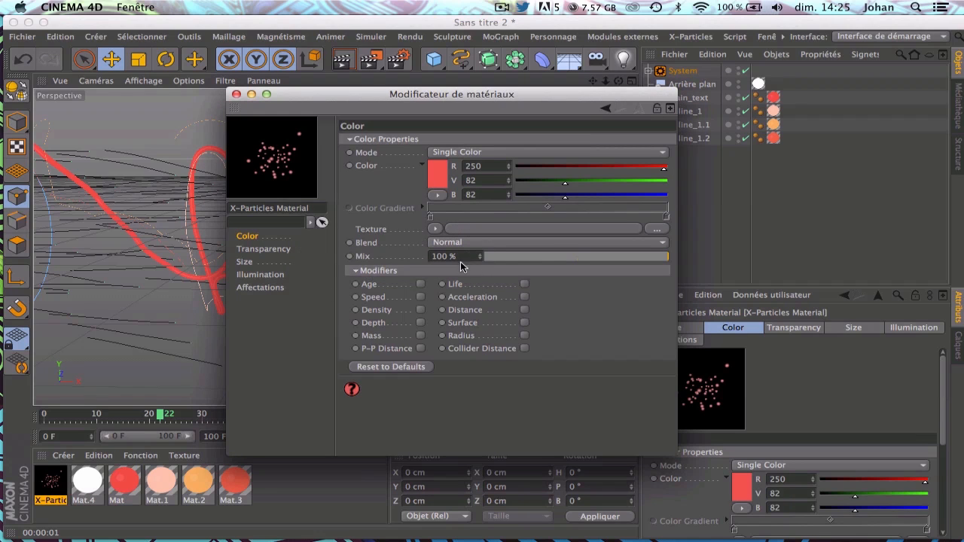
Try the colour mix at 0%, restore it to 100%, and view the material's size settings before closing its editor.
left_click_drag(514, 259, 323, 263)
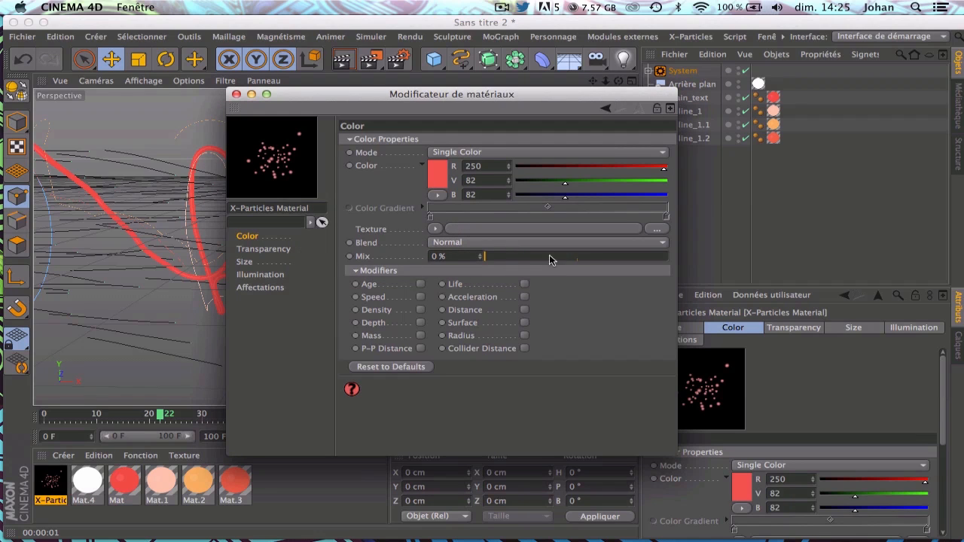
left_click_drag(495, 255, 823, 275)
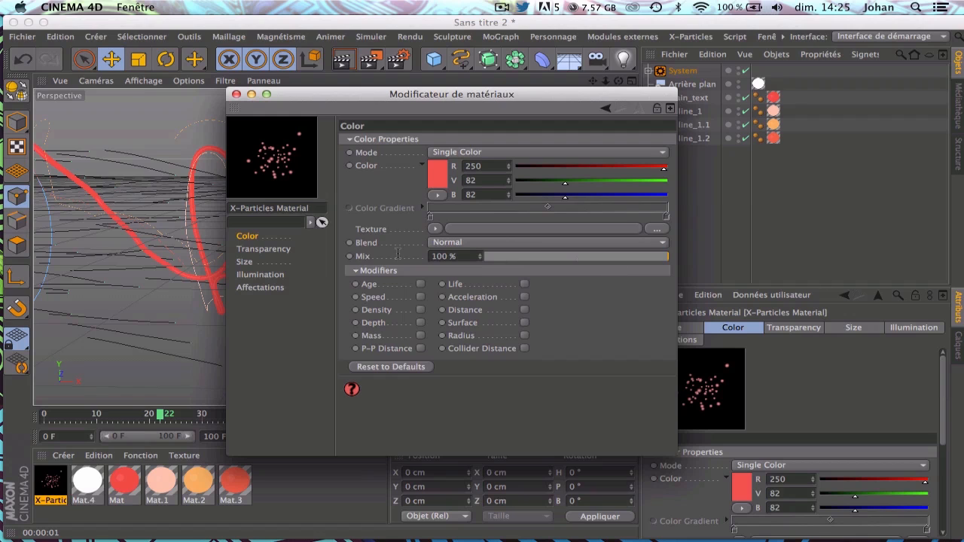
left_click(242, 261)
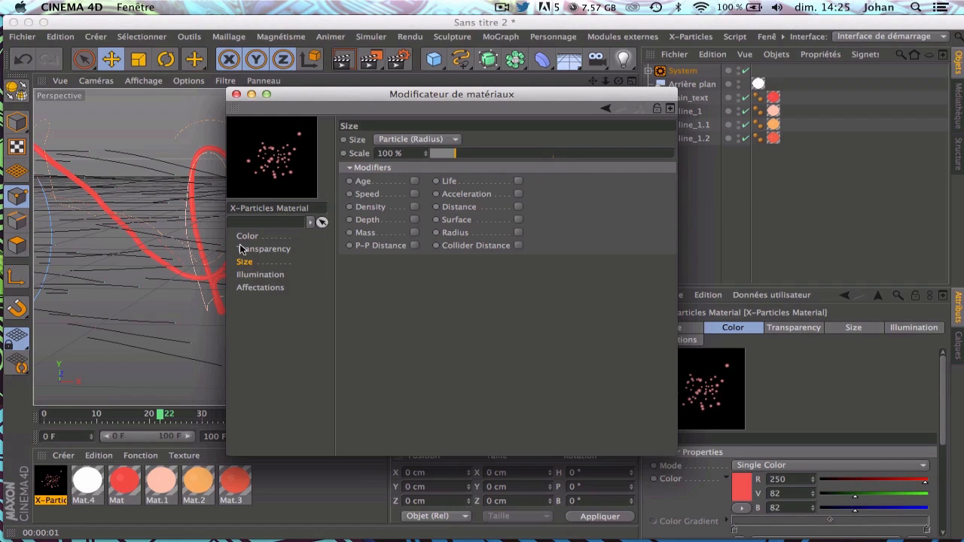
left_click(236, 94)
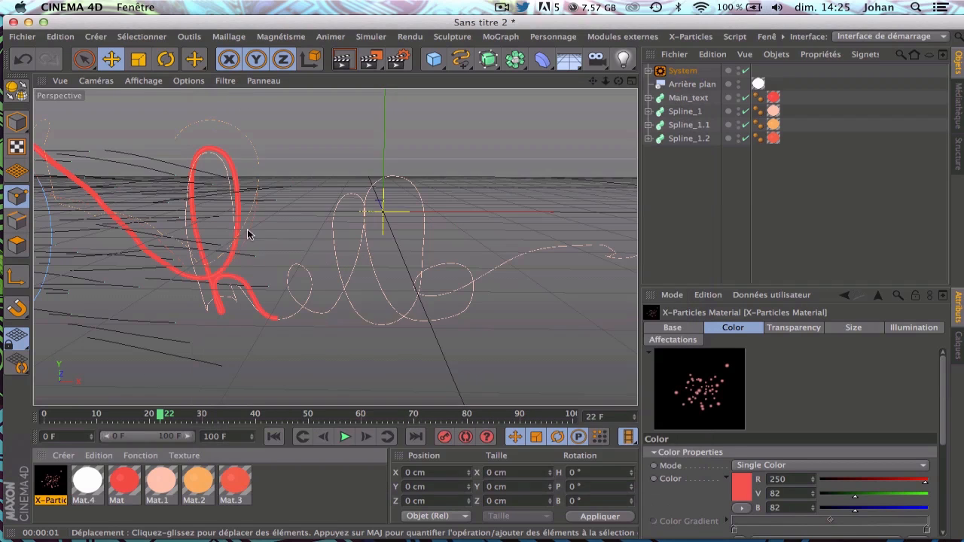
Move the X-Particles material from System to its Emitter object and render a preview of the particles.
left_click(647, 71)
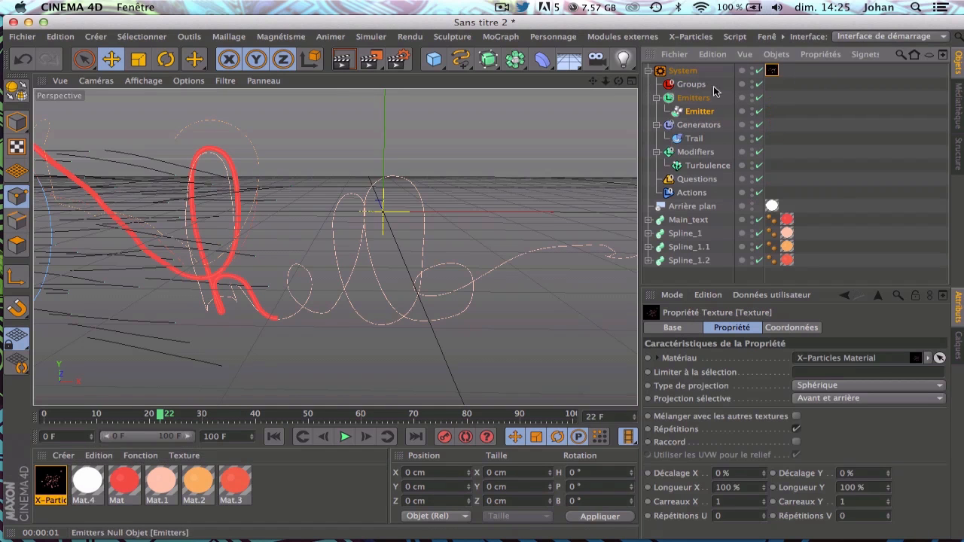
left_click_drag(771, 71, 700, 113)
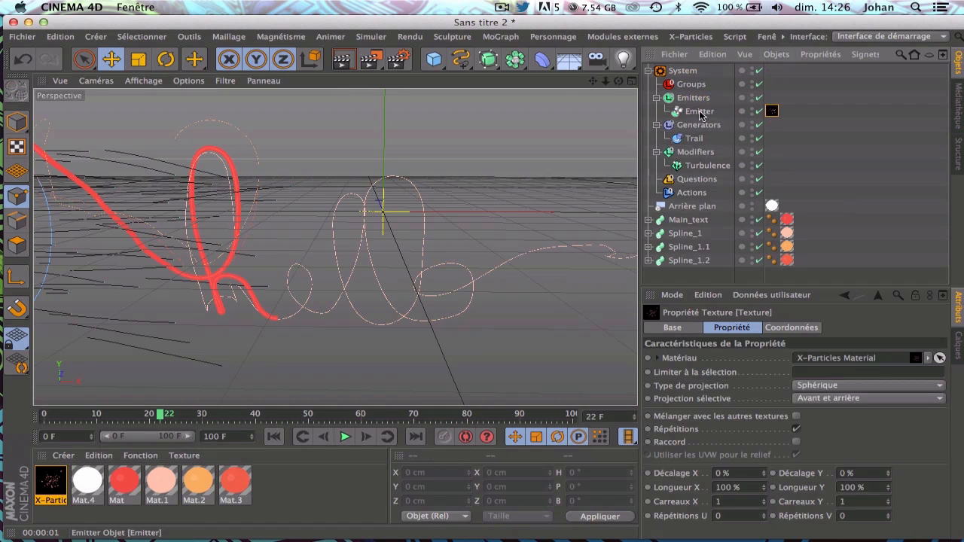
left_click(341, 59)
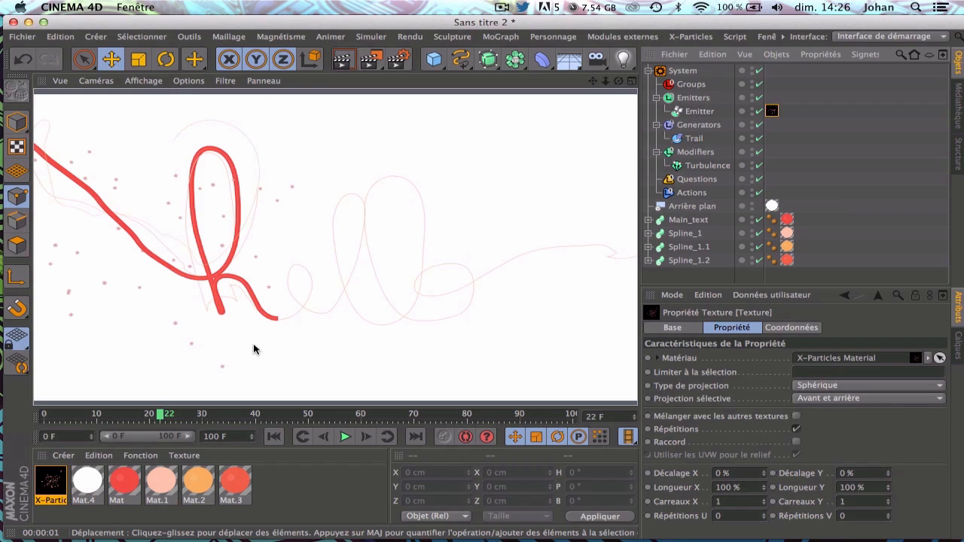
left_click(306, 482)
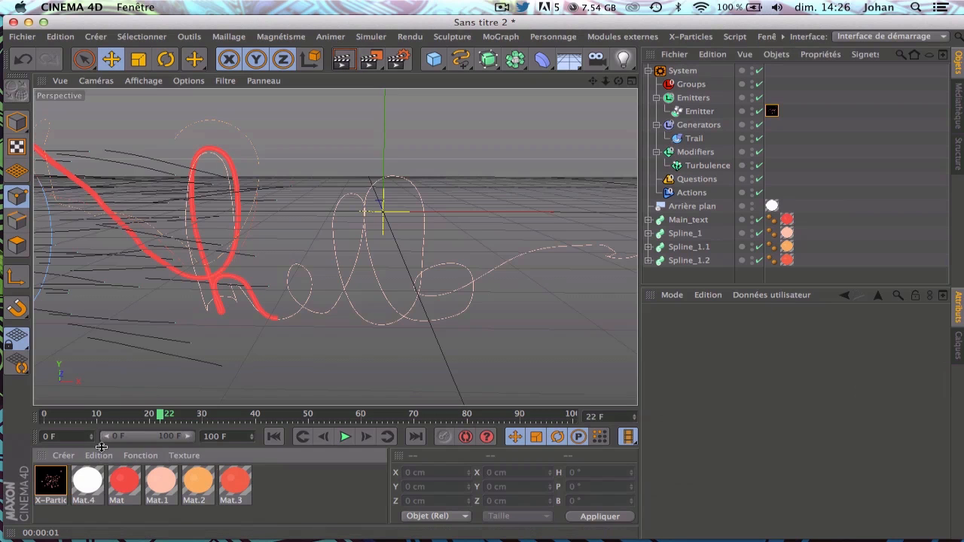
Create a hair material (Matériau Cheveux) and disable its Spécularité and Epaisseur channels.
left_click(65, 457)
mouse_move(212, 355)
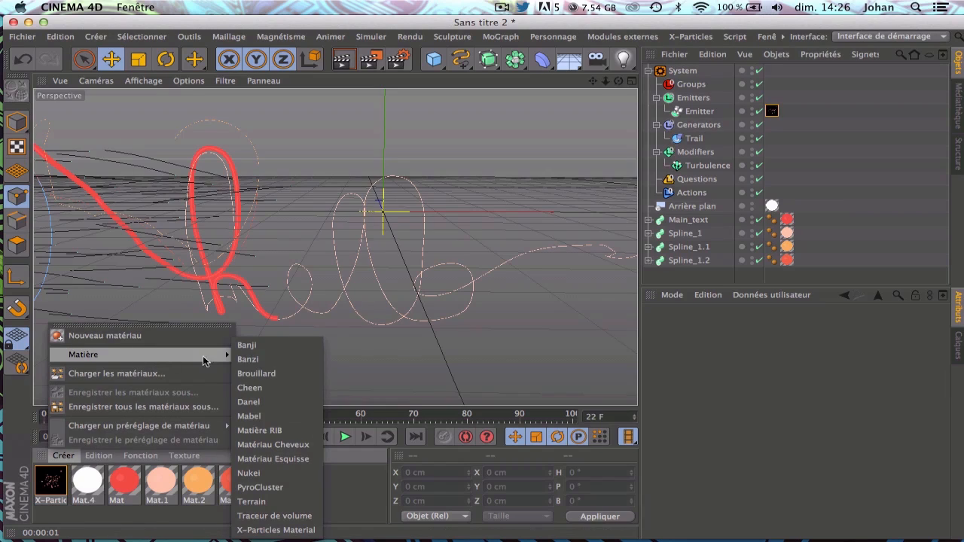
left_click(273, 444)
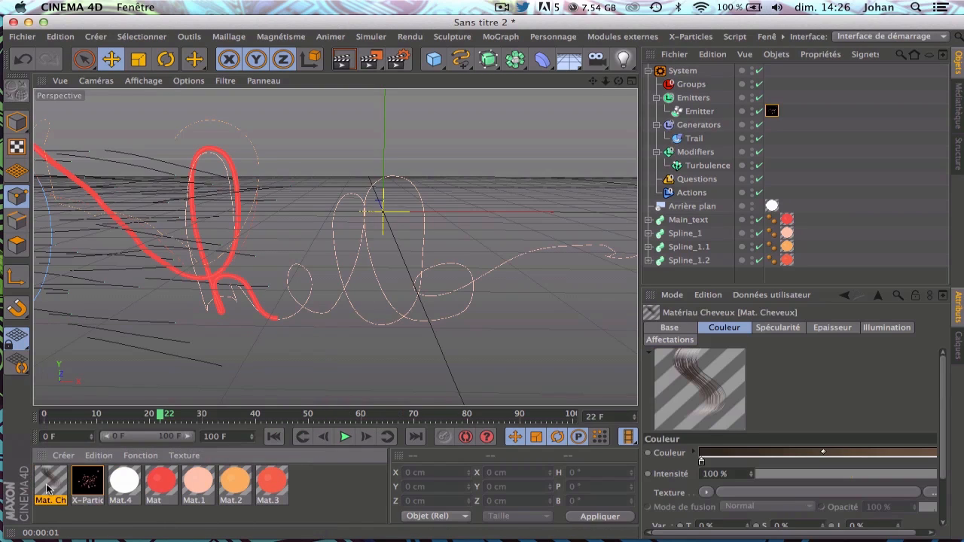
double_click(47, 485)
left_click(350, 262)
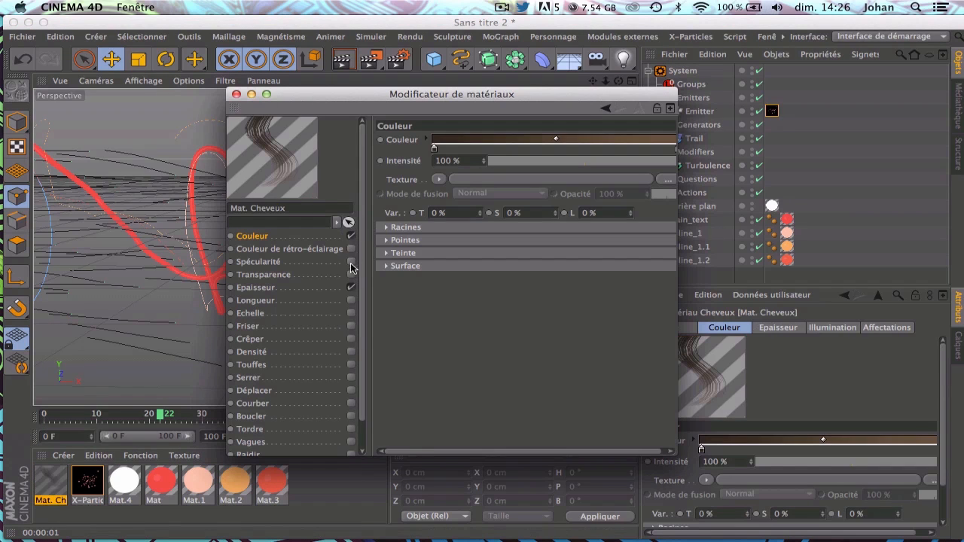
left_click(351, 286)
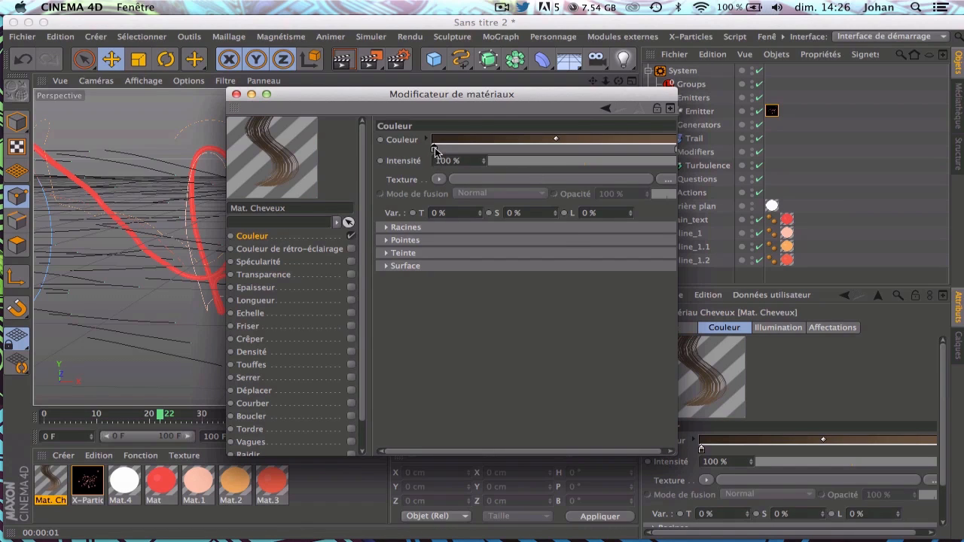
Recolour the hair material's gradient to a uniform light orange and close the material editor.
double_click(434, 150)
left_click(408, 107)
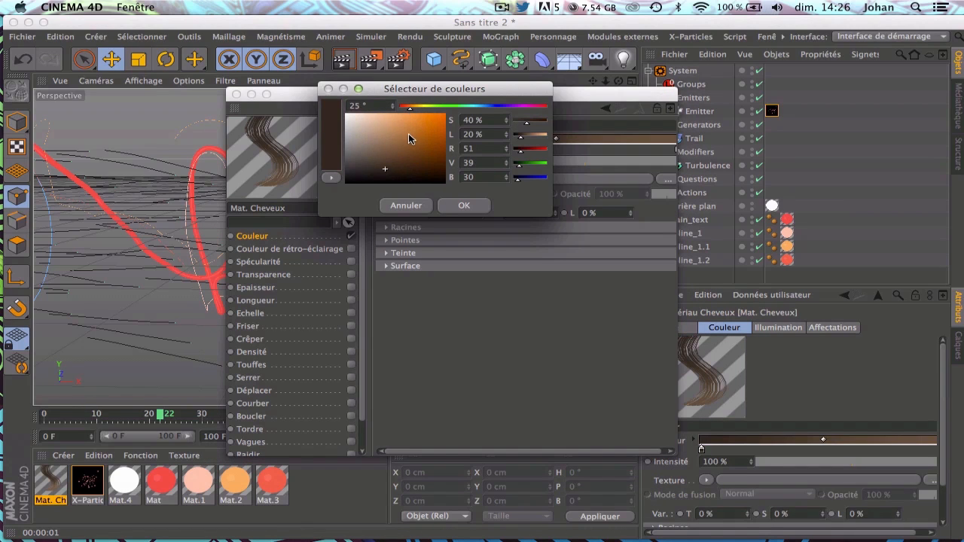
left_click_drag(412, 138, 397, 113)
left_click(474, 212)
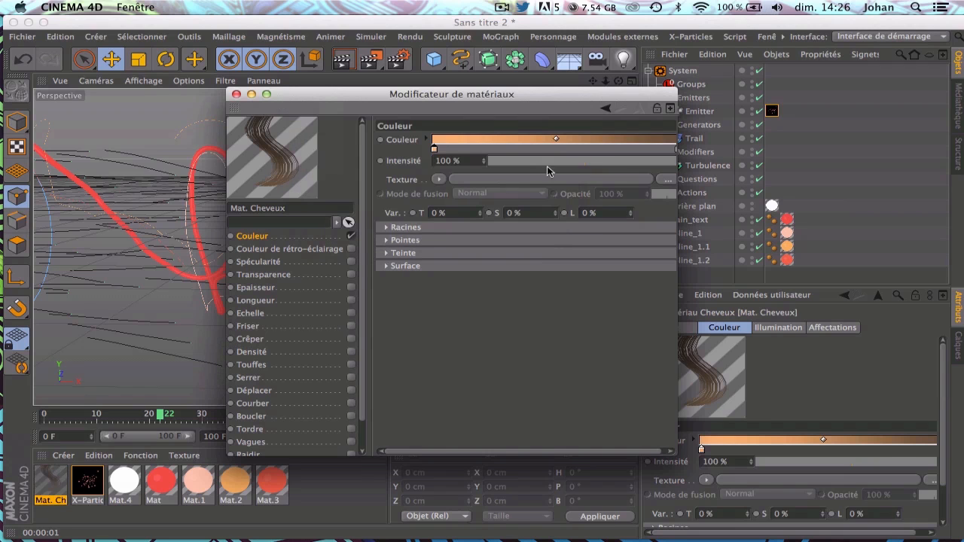
left_click_drag(678, 143, 739, 163)
left_click(235, 96)
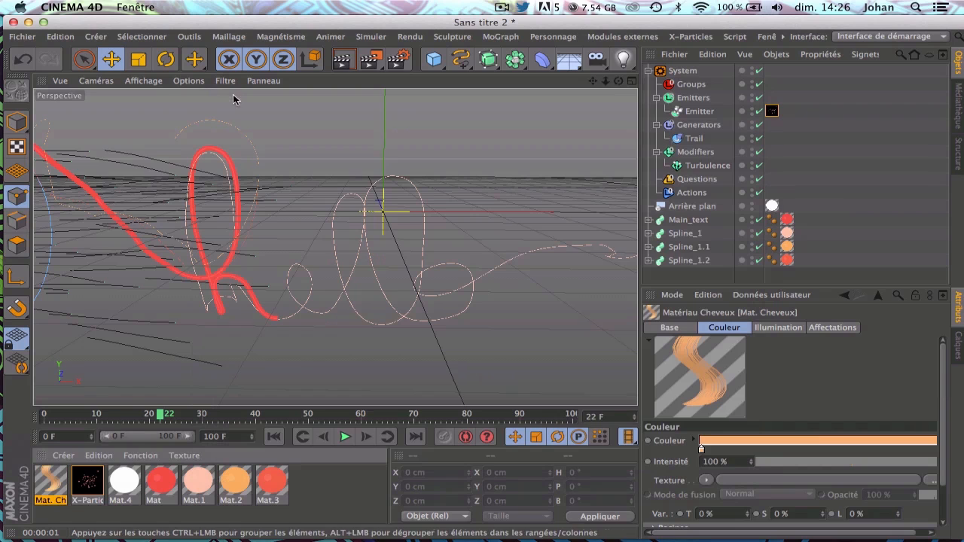
Apply the hair material to the Trail generator and check the trails with a playback and rendered previews.
left_click_drag(780, 183, 771, 139)
left_click(345, 61)
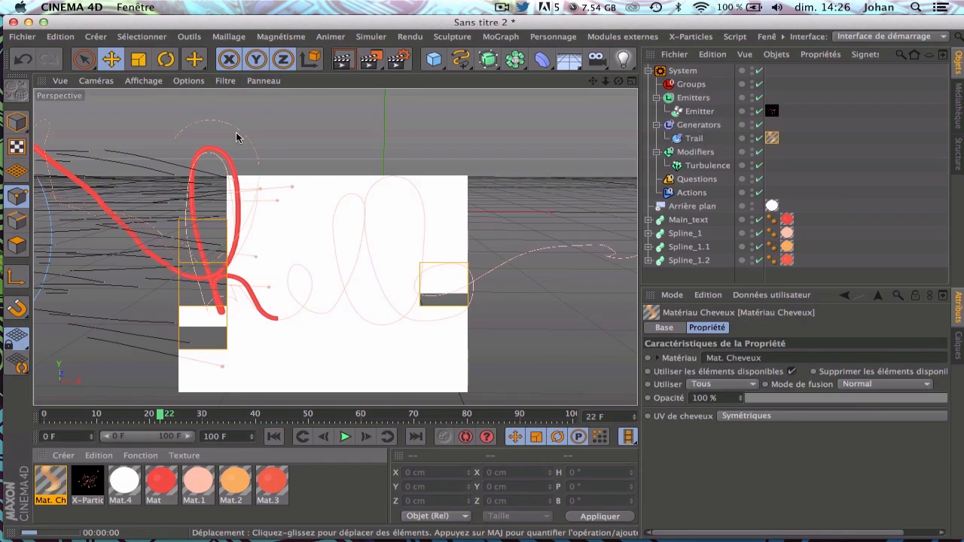
left_click(273, 437)
left_click(344, 437)
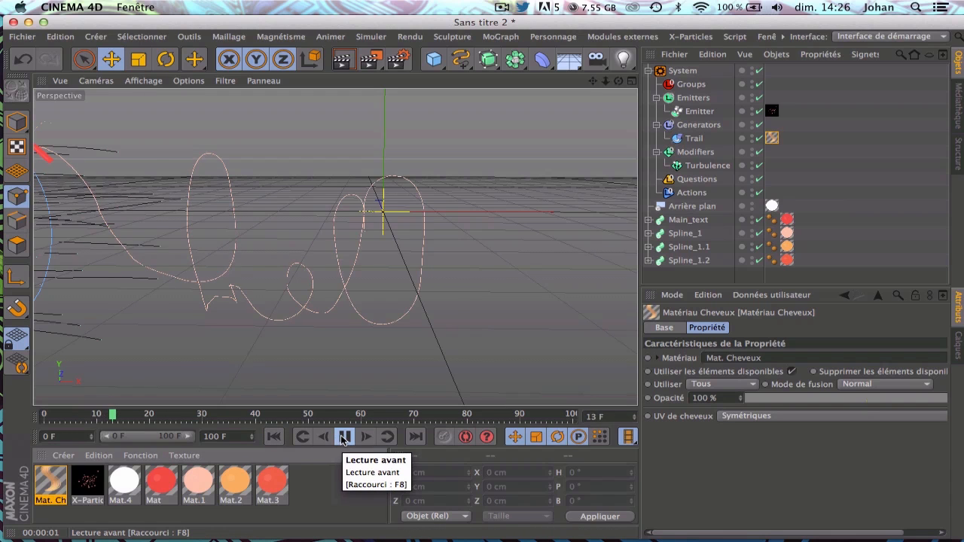
left_click(344, 437)
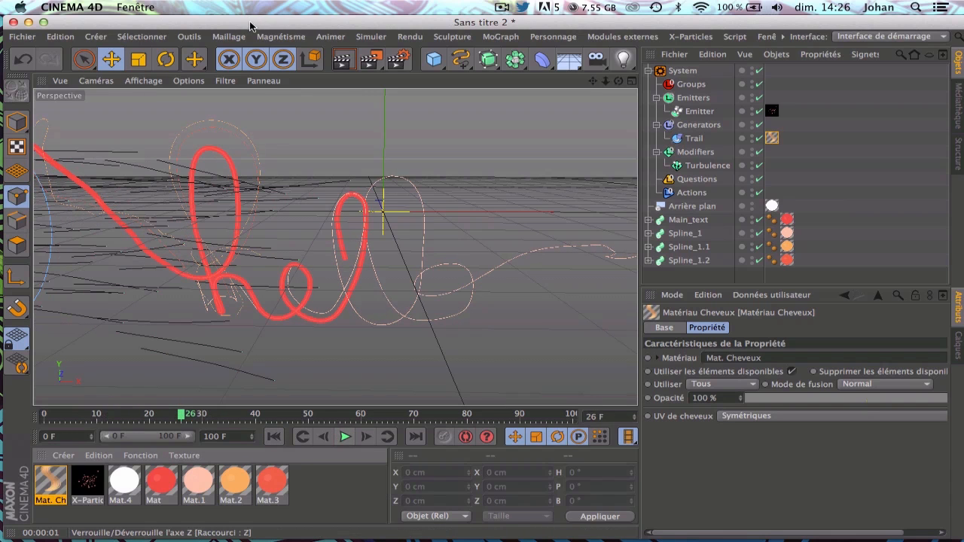
key("alt+r")
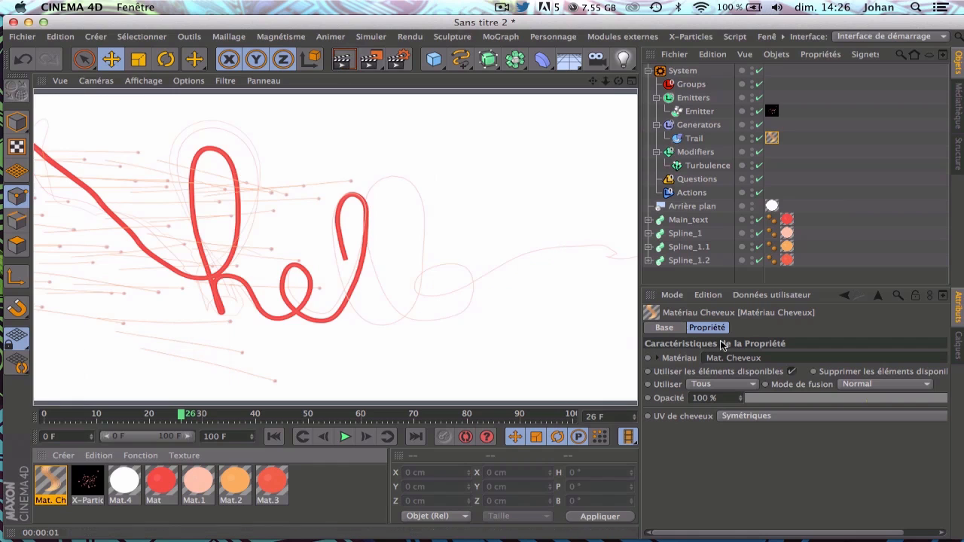
Set the Emitter's emission speed to 1000 cm, replay the animation from the start and render a preview.
left_click(704, 113)
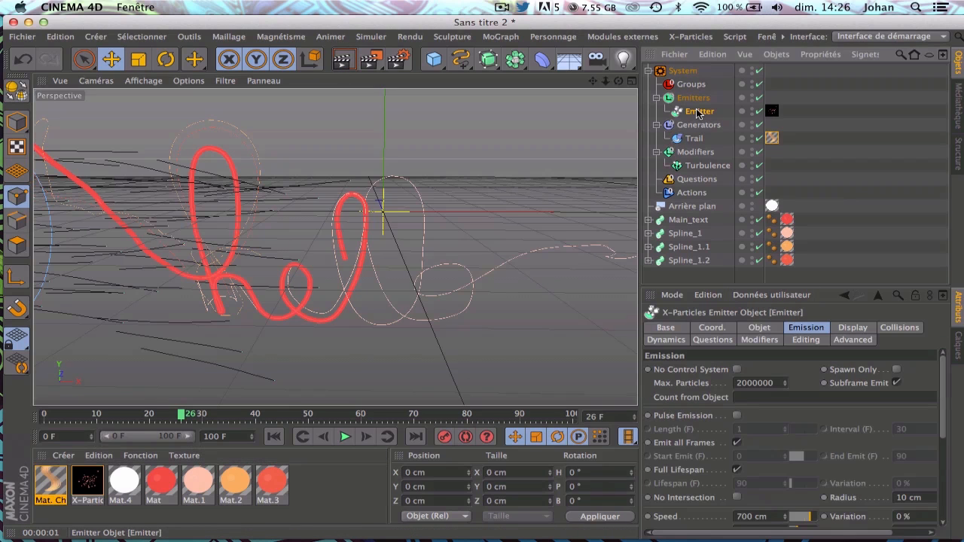
left_click(762, 516)
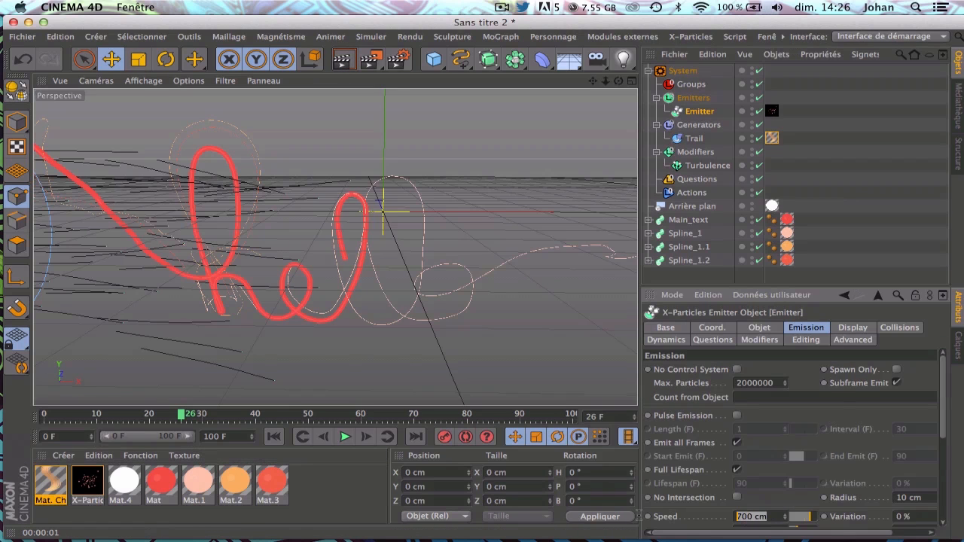
type("100")
left_click(273, 437)
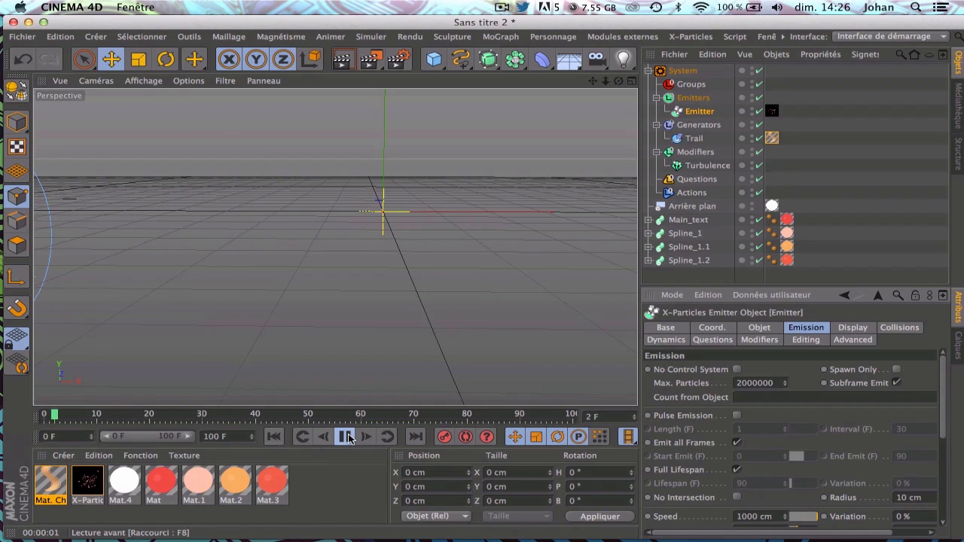
left_click(345, 437)
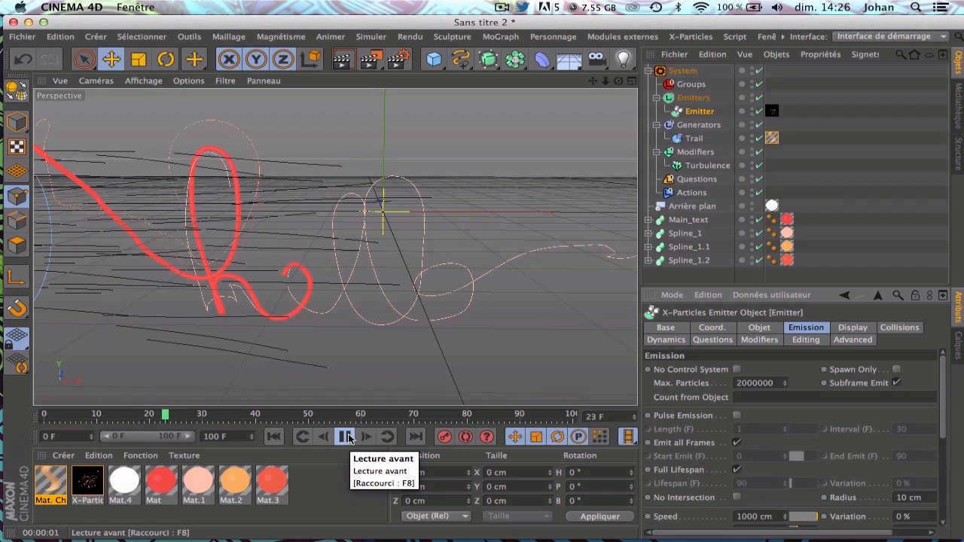
left_click(346, 436)
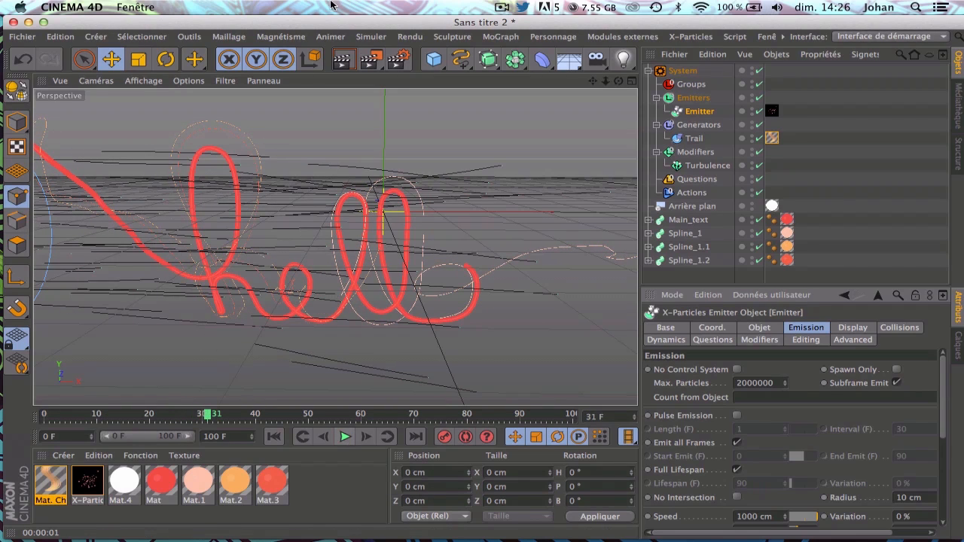
left_click(341, 60)
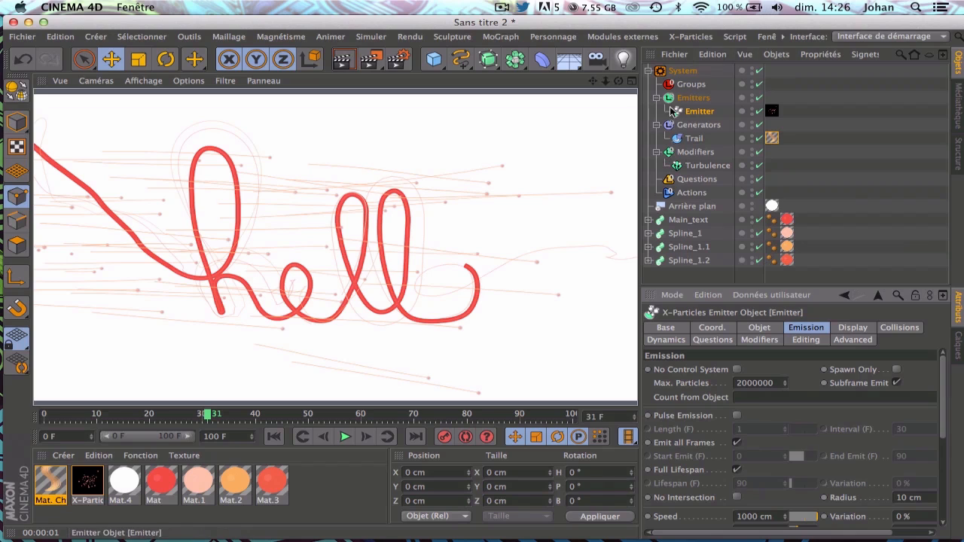
Set the Turbulence modifier's strength to 100, replay the animation from the start and render a preview.
left_click(706, 166)
left_click(760, 504)
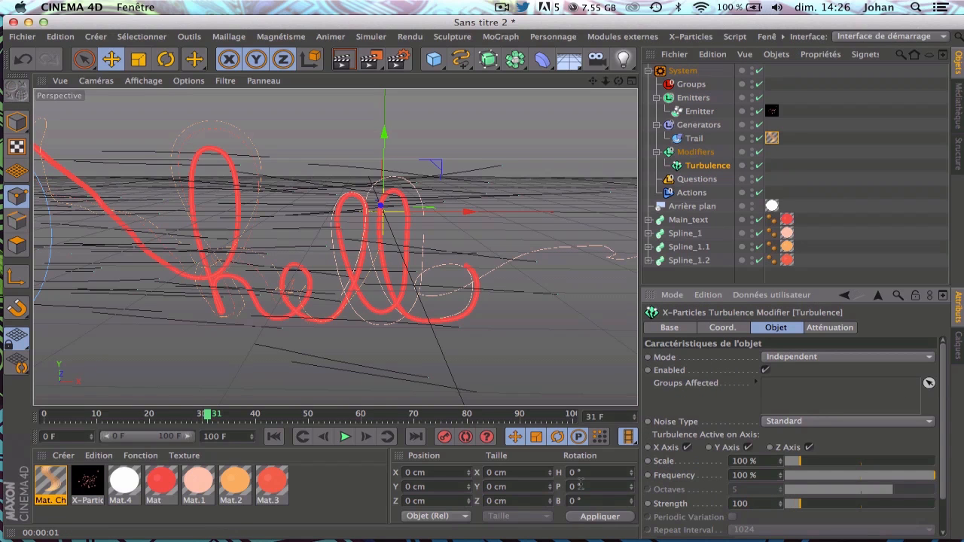
left_click(273, 437)
left_click(345, 436)
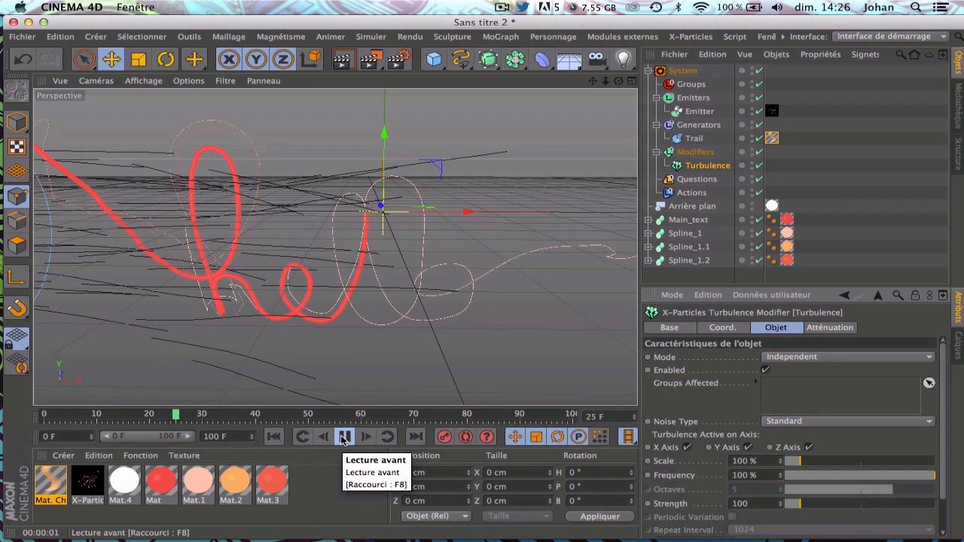
left_click(345, 437)
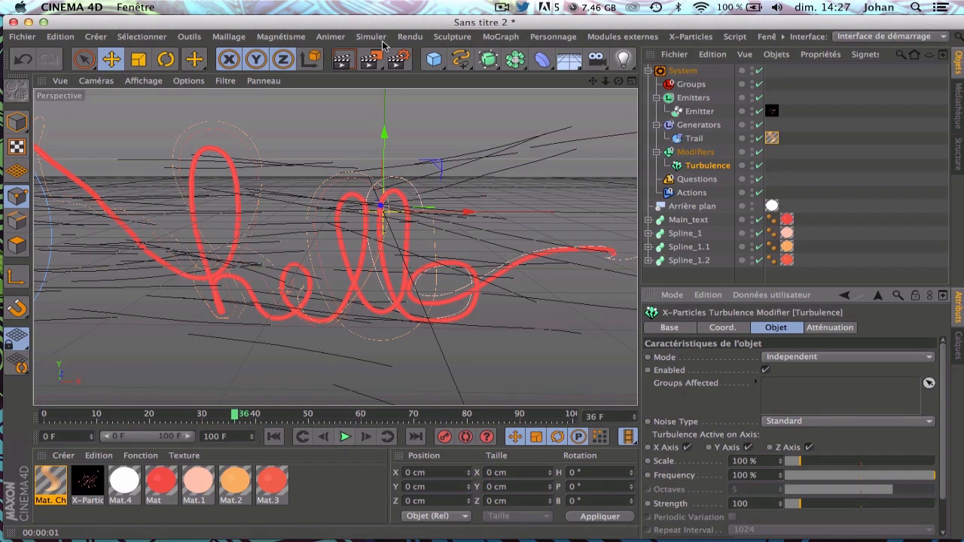
left_click(342, 58)
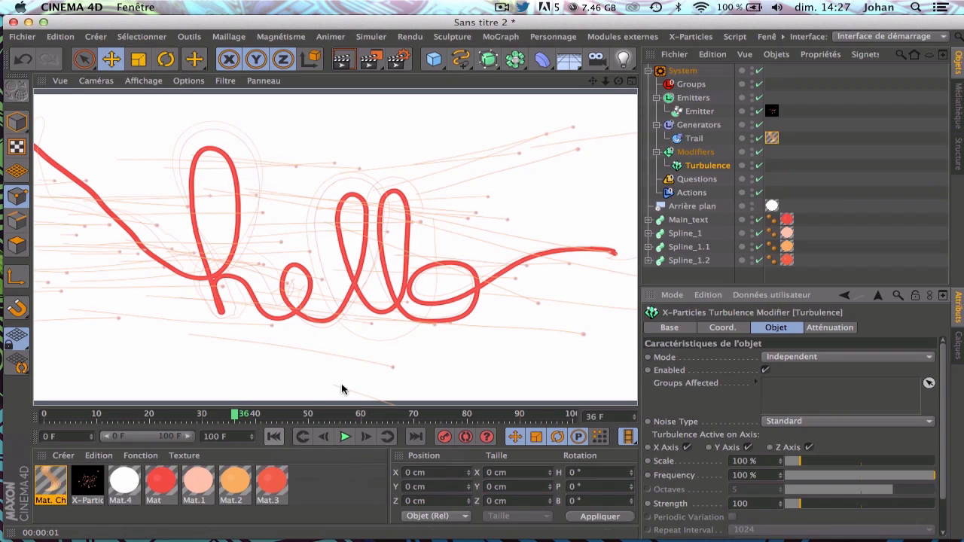
Set the Emitter's Disc Radius to 250 cm in its object properties.
left_click(699, 110)
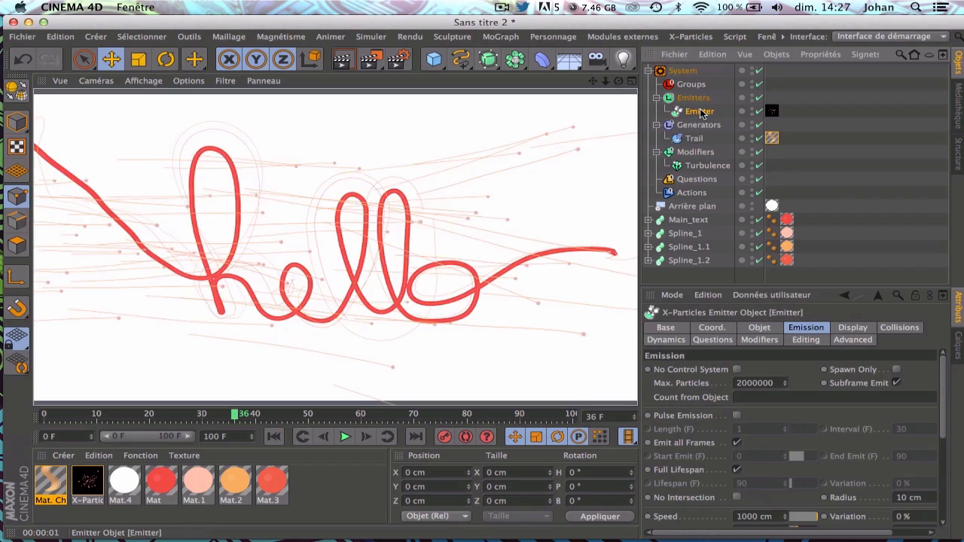
left_click(759, 328)
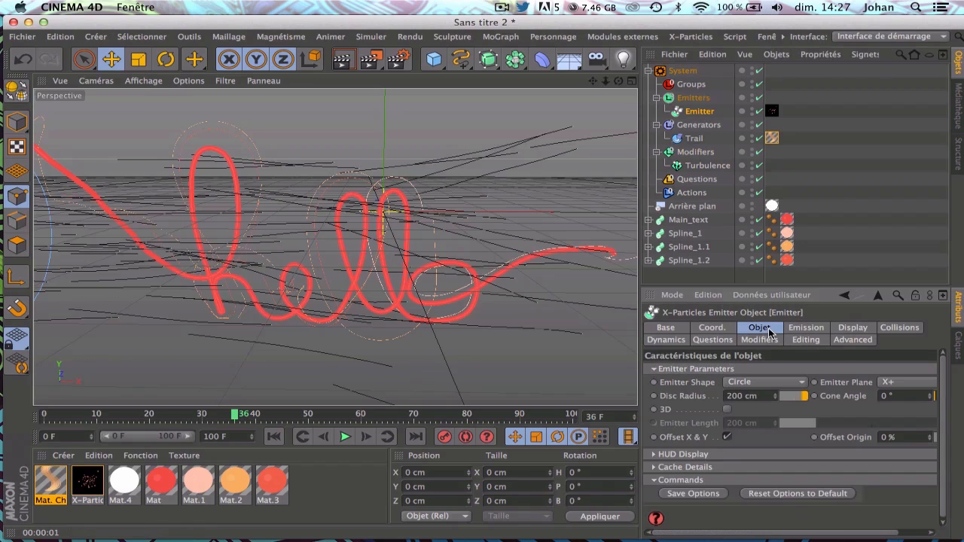
left_click_drag(756, 395, 673, 395)
type("250")
key("Return")
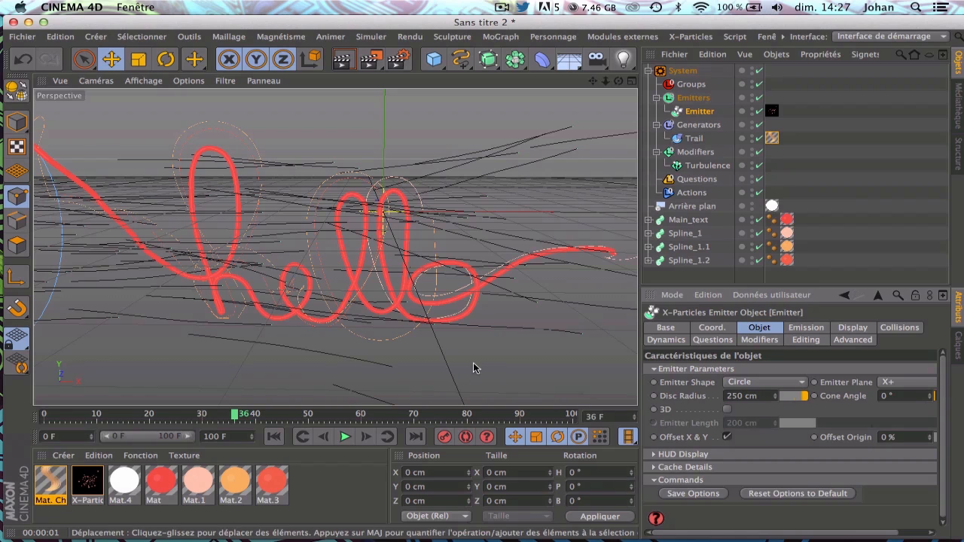
Replay the animation from the first frame and render previews at several frames to examine the spread of the particle trails.
left_click(274, 436)
left_click(345, 437)
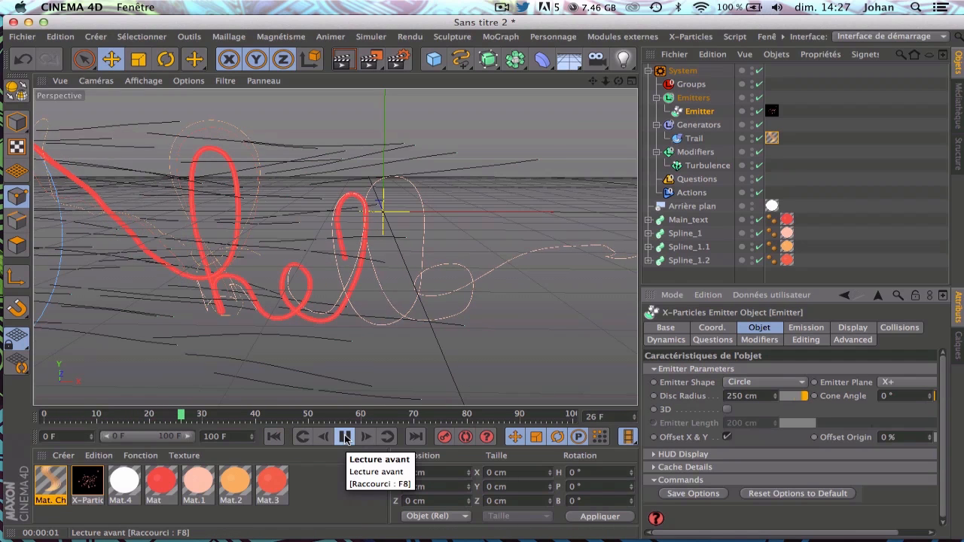
left_click(344, 437)
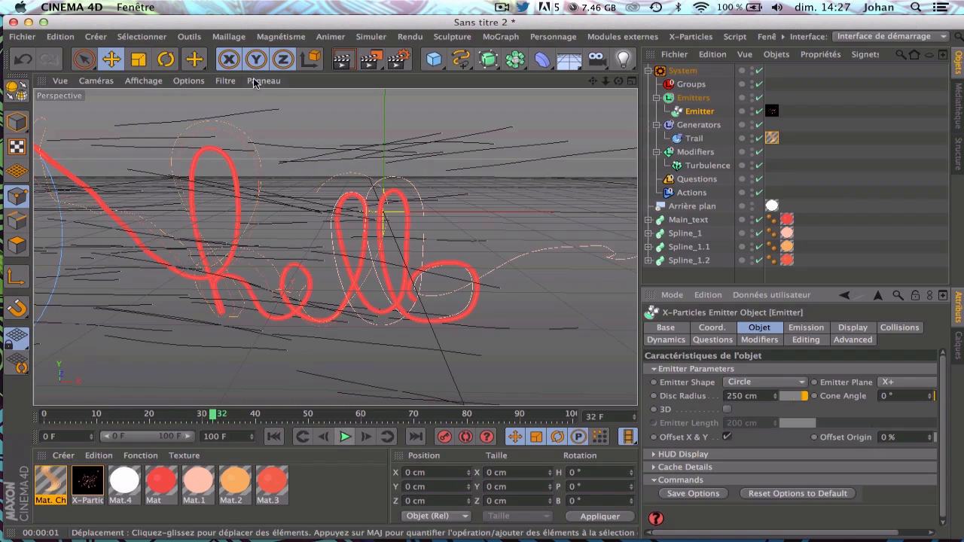
left_click(338, 55)
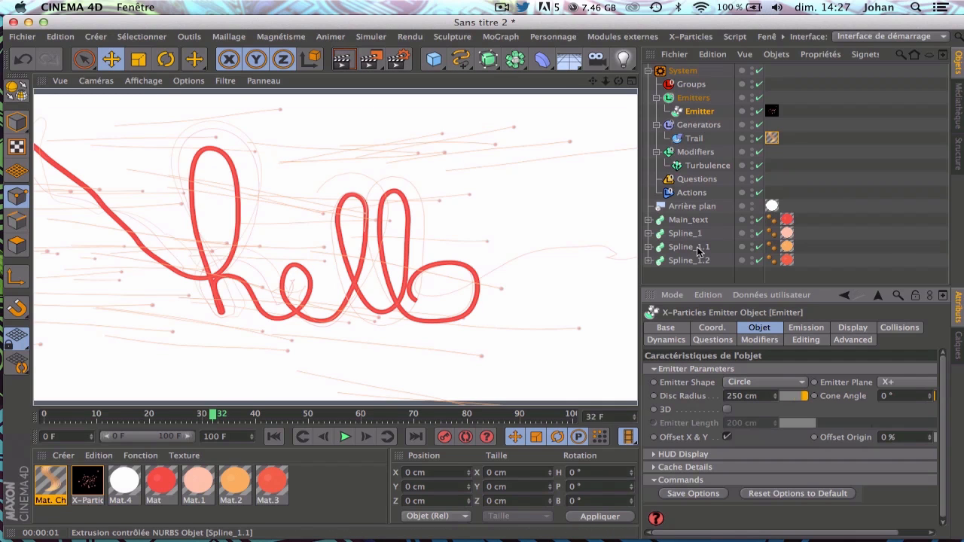
left_click(273, 437)
left_click(346, 437)
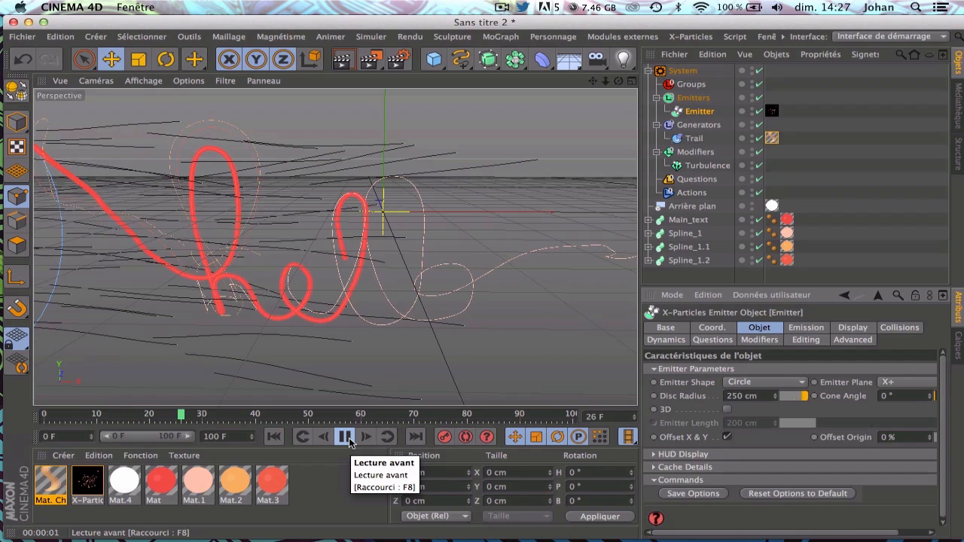
left_click(346, 436)
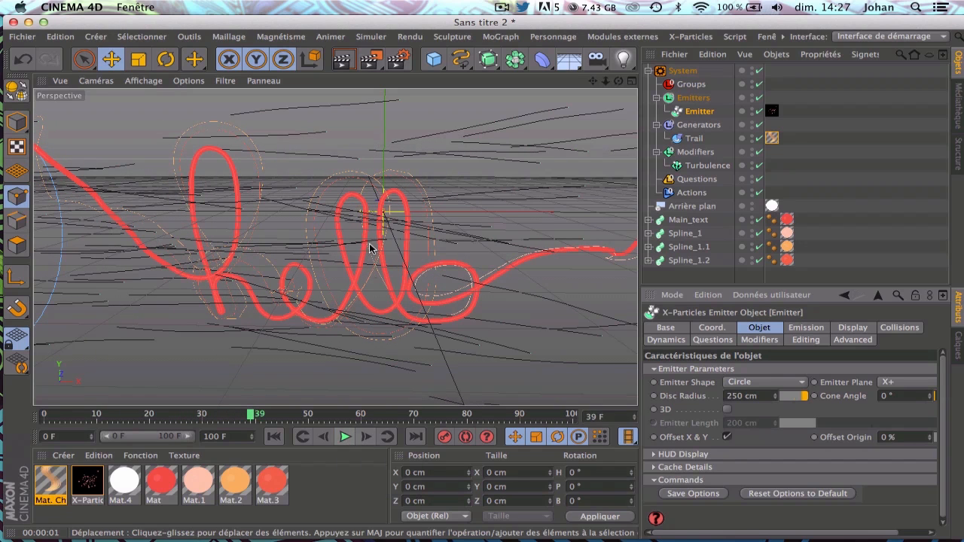
left_click(342, 60)
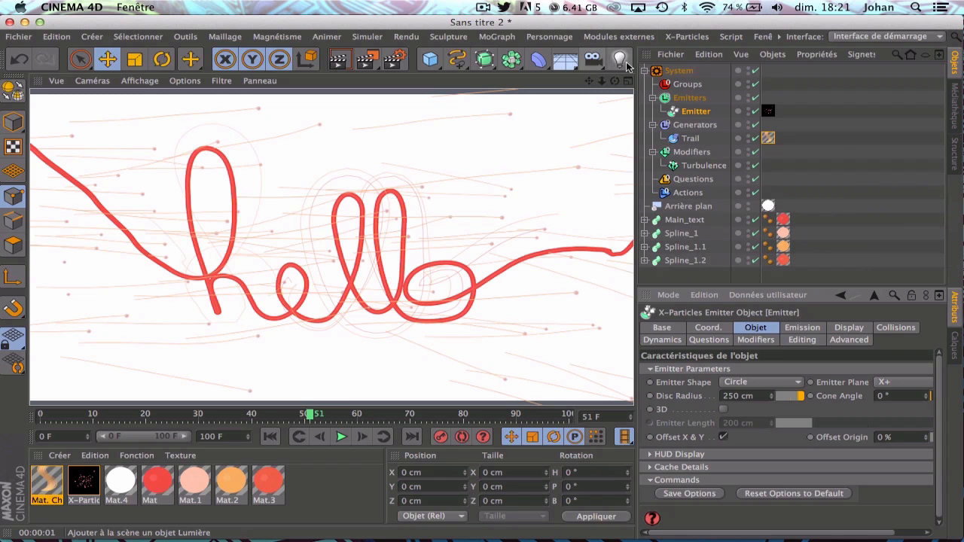
Move the X-Particles System below the background object and group it with Main_text, Spline_1, Spline_1.1 and Spline_1.2 under a null.
left_click(645, 75)
left_click(645, 70)
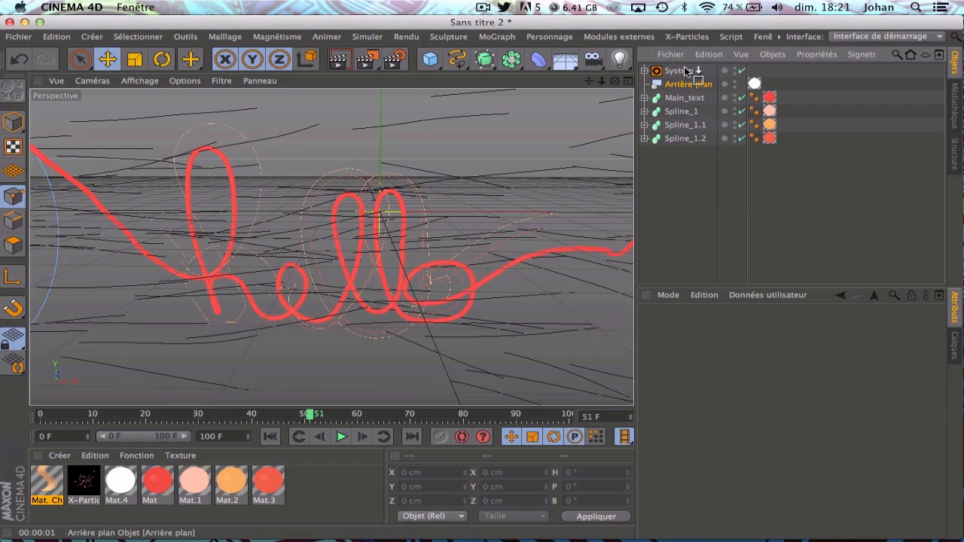
left_click_drag(683, 70, 681, 90)
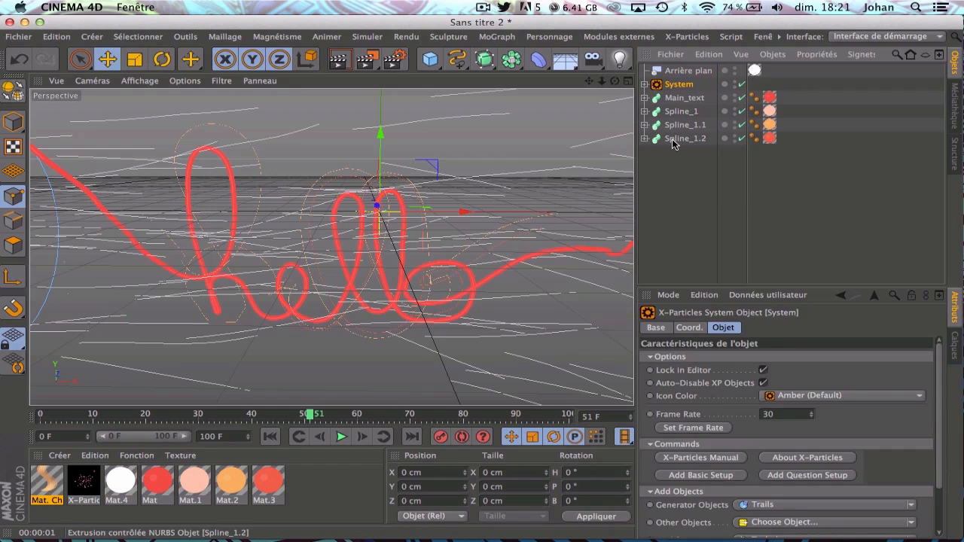
left_click(673, 139, "shift")
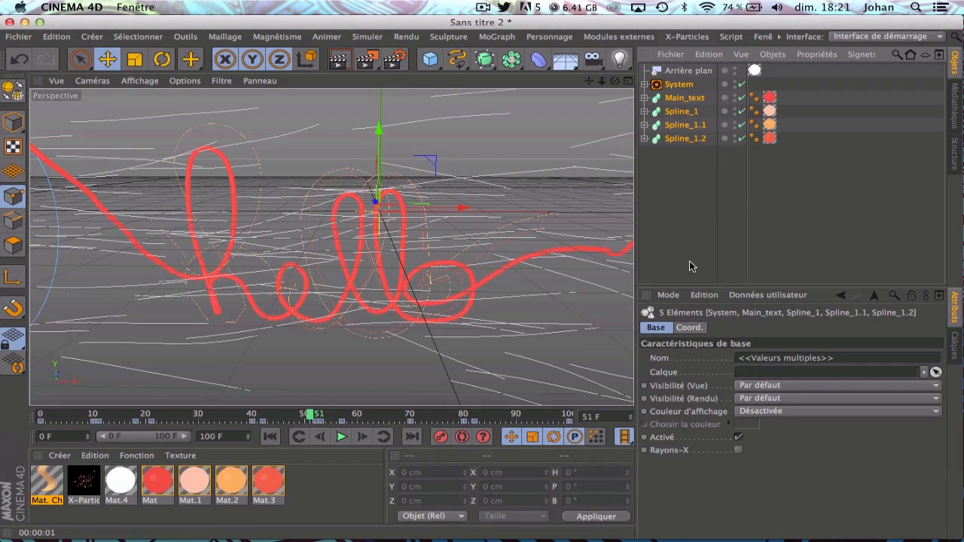
key("alt+g")
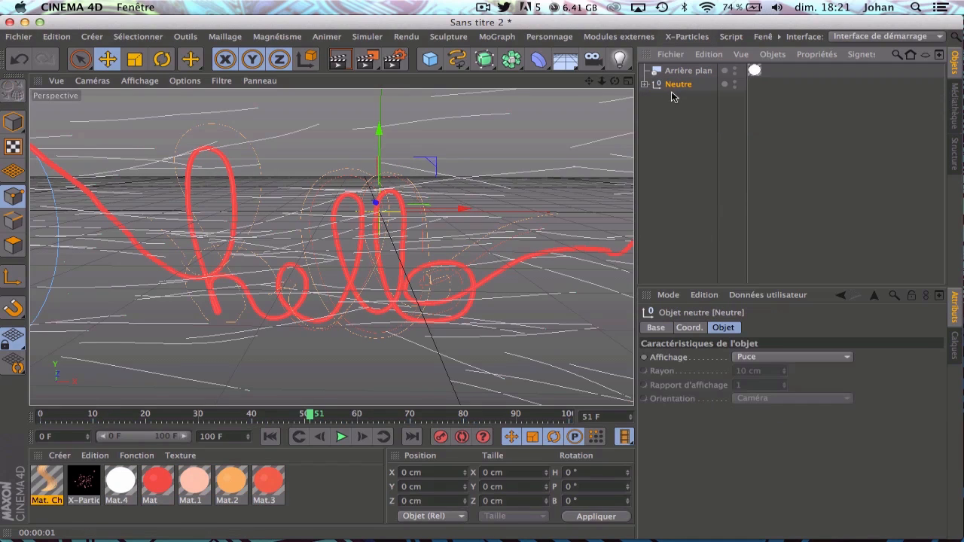
Check the new null's contents and rename it Text_1.
left_click(644, 84)
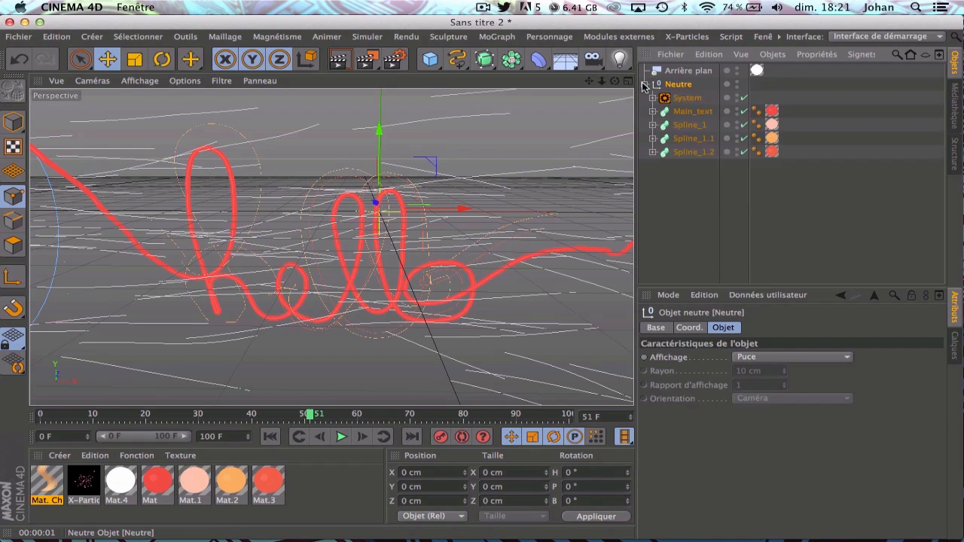
left_click(644, 84)
double_click(690, 85)
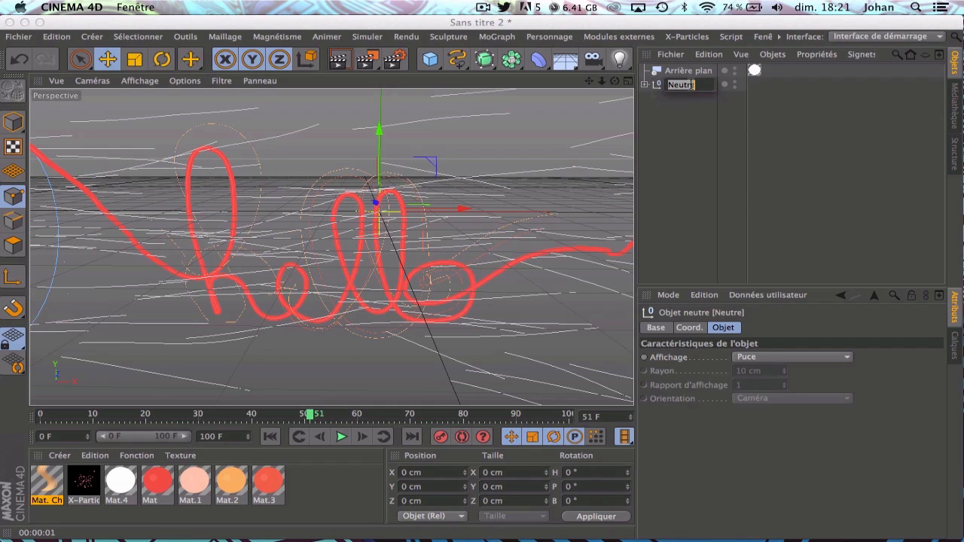
type("Text_1")
key("Return")
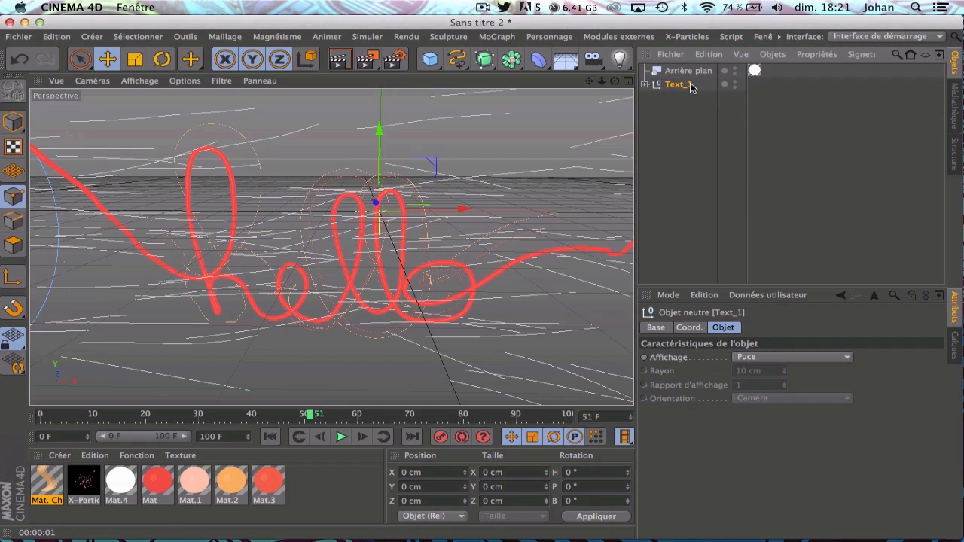
Duplicate the Text_1 group and set the copy's Z position to 2500 cm.
left_click(688, 123)
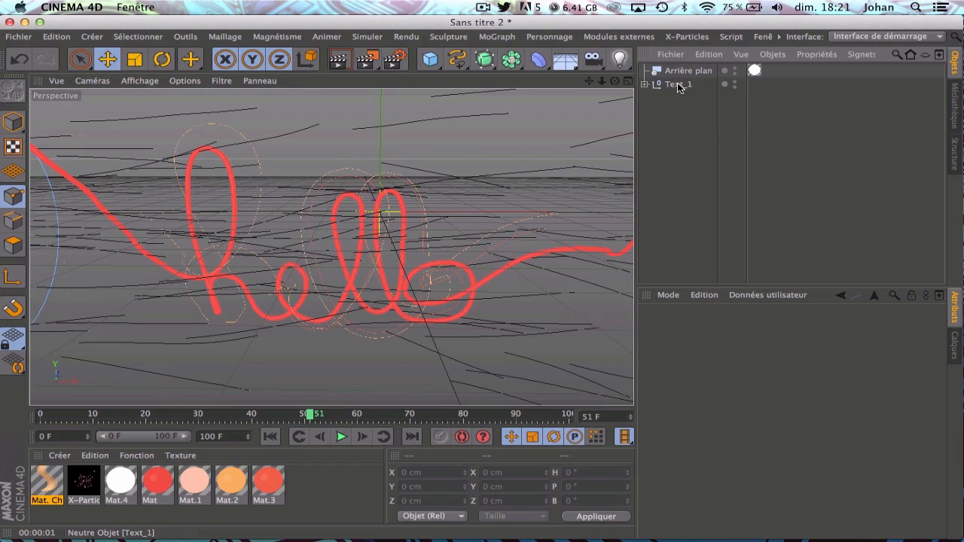
left_click_drag(665, 130, 667, 125, "ctrl")
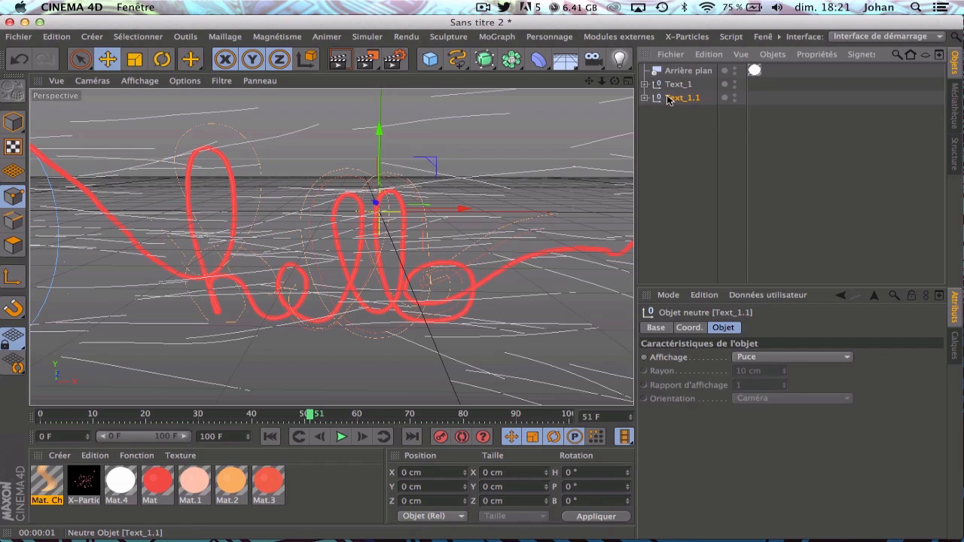
left_click(695, 328)
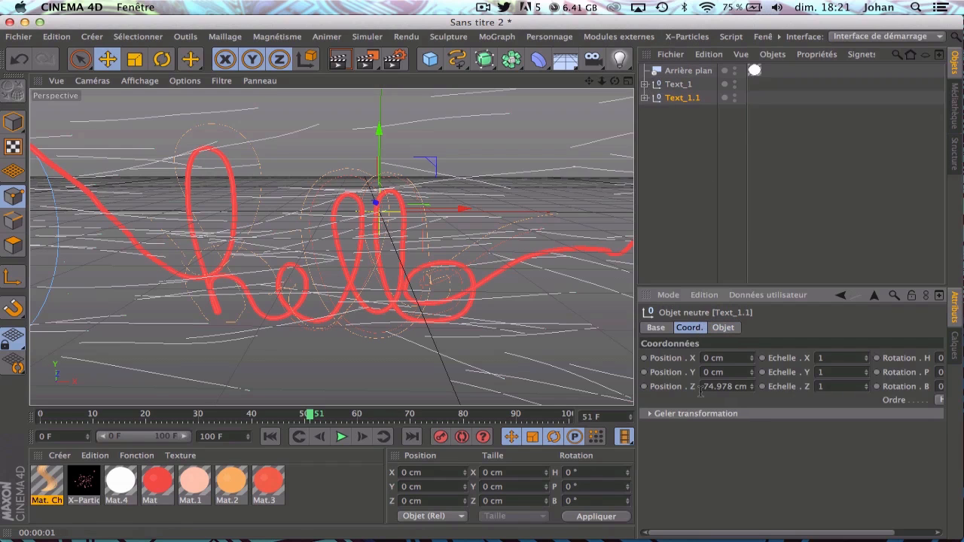
left_click_drag(751, 386, 752, 80)
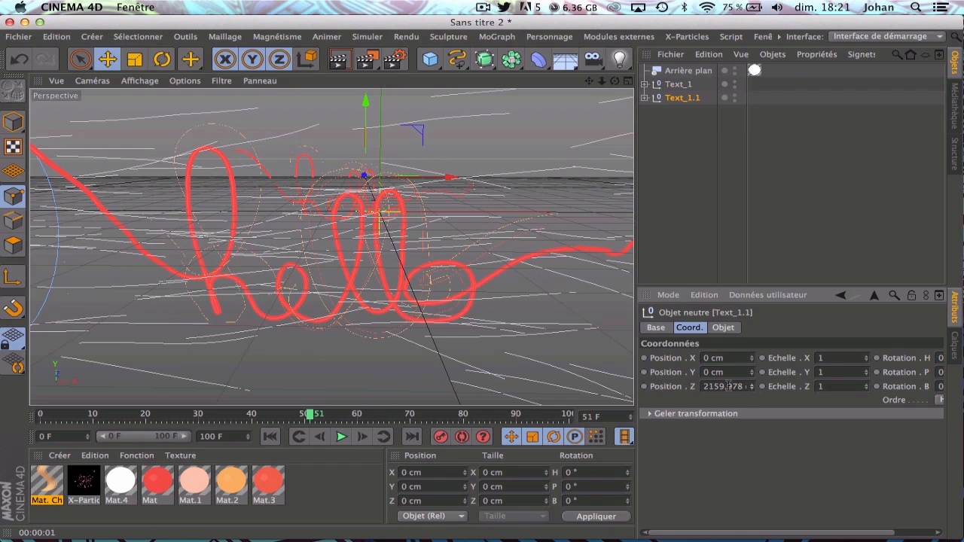
left_click(700, 386)
type("2500")
key("Return")
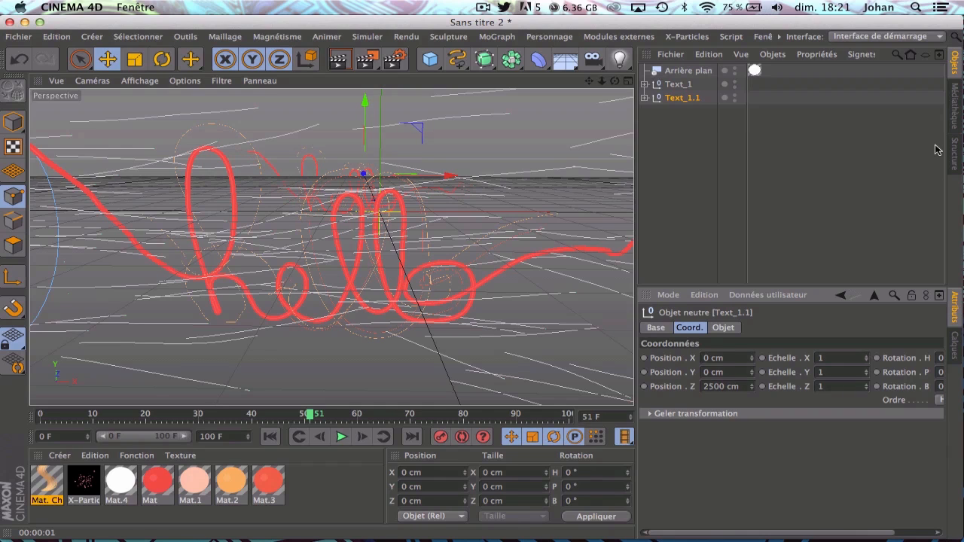
Examine the Text_1.1 group's hierarchy, including the spline wrap settings of Spline_1 and the path in Main_text.
left_click(645, 97)
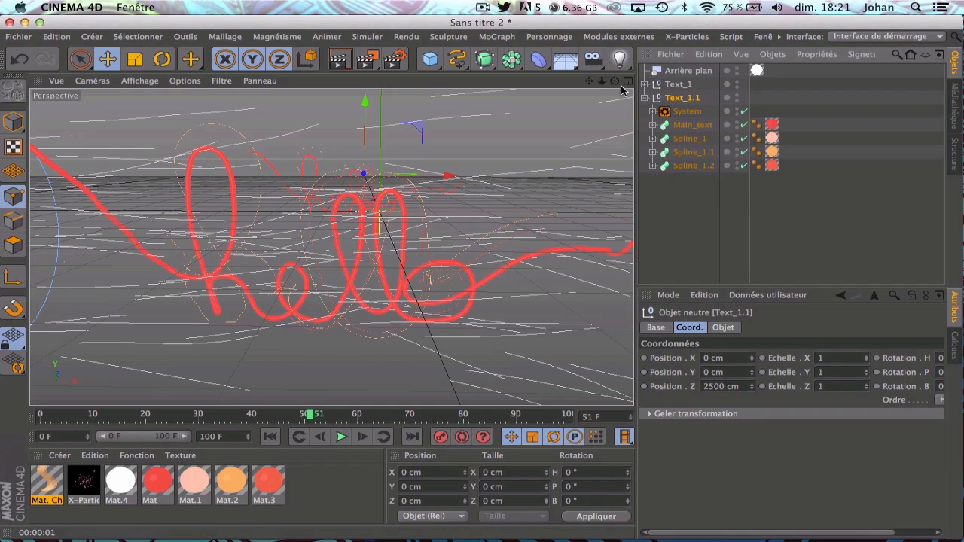
left_click_drag(615, 80, 591, 79)
left_click_drag(333, 247, 333, 247)
left_click(652, 139)
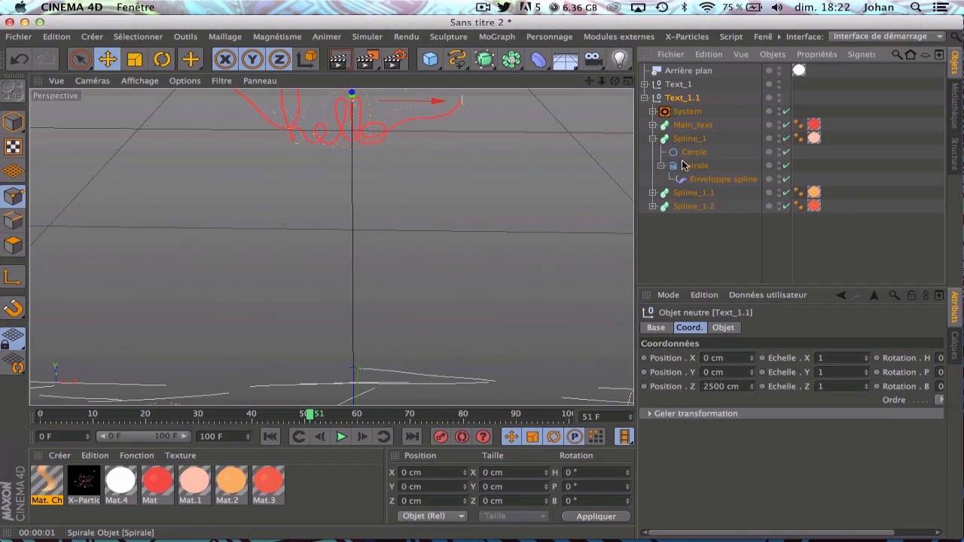
left_click(699, 179)
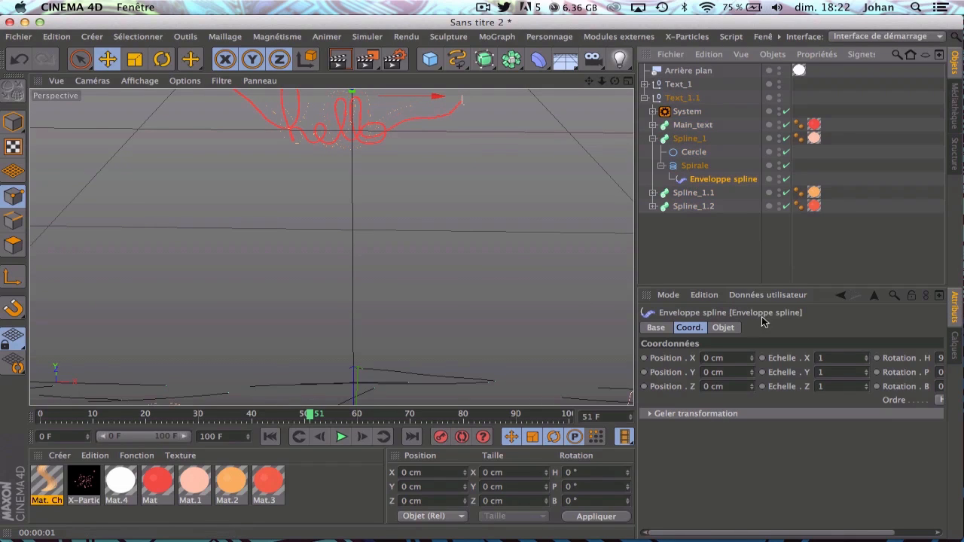
left_click(723, 329)
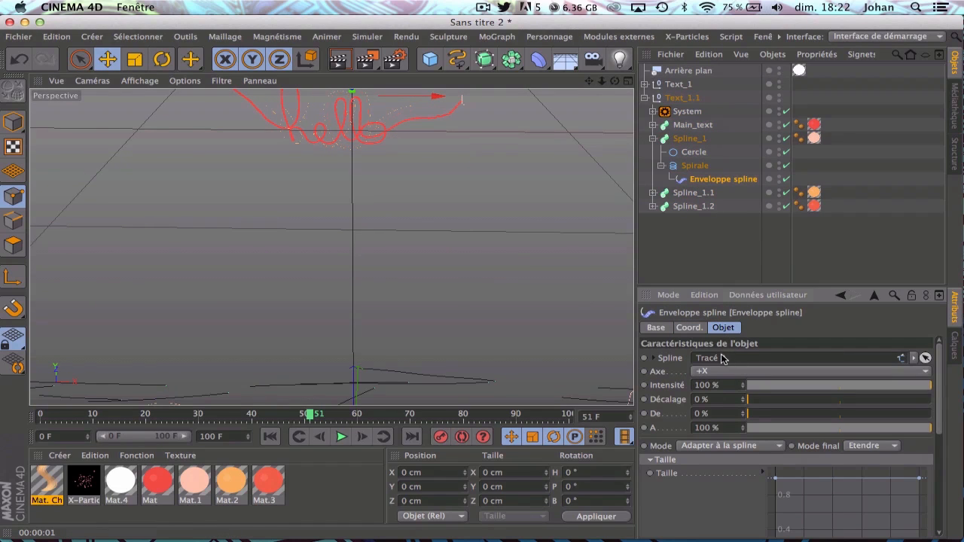
left_click(653, 125)
left_click(700, 153)
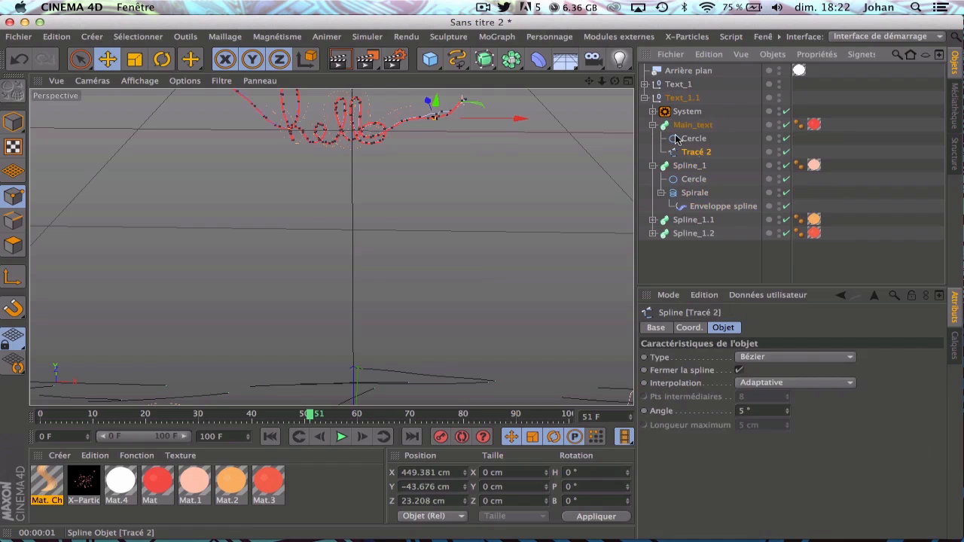
left_click(653, 111)
left_click(644, 98)
left_click(679, 160)
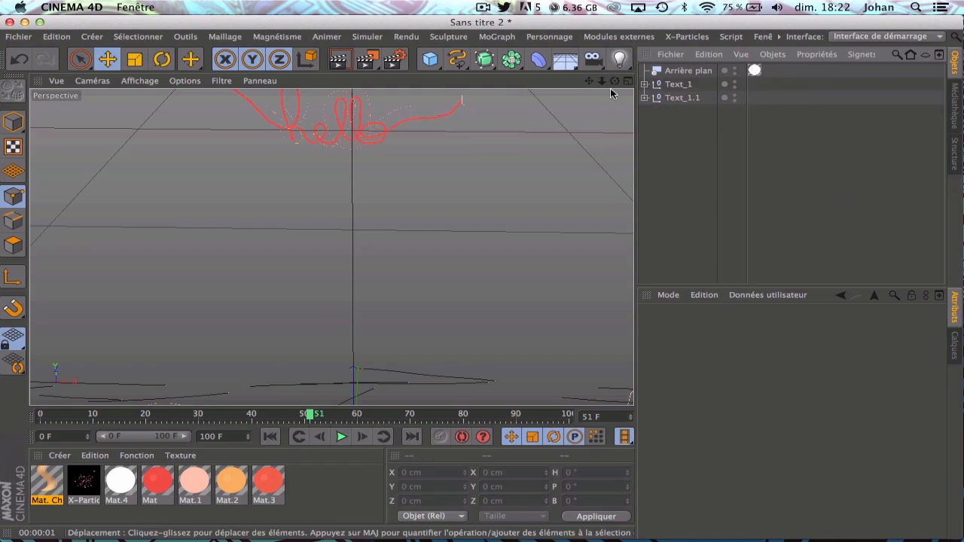
Extend the animation and its preview range to 200 frames.
left_click_drag(614, 80, 633, 46)
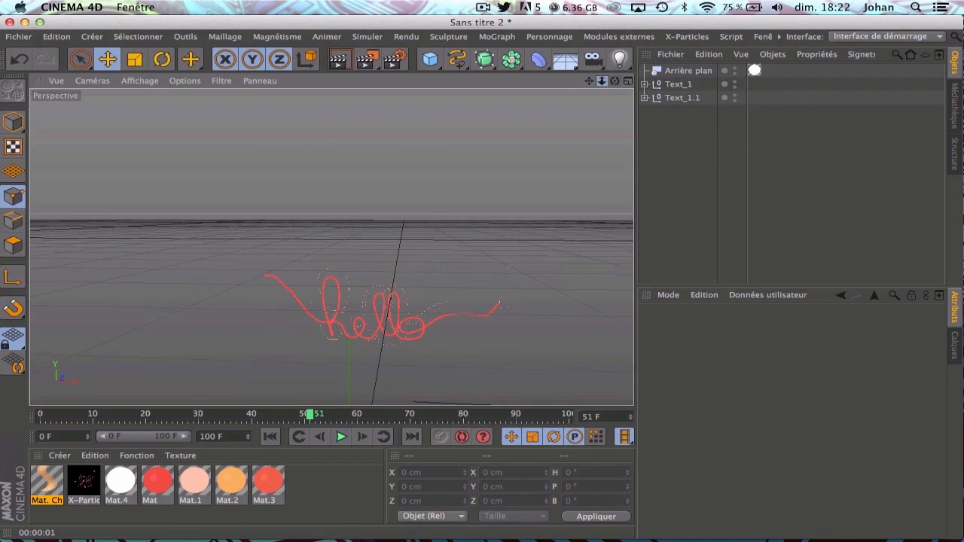
left_click_drag(602, 80, 597, 30)
mouse_move(615, 80)
left_mouse_down()
mouse_move(594, 96)
mouse_move(621, 94)
left_mouse_up()
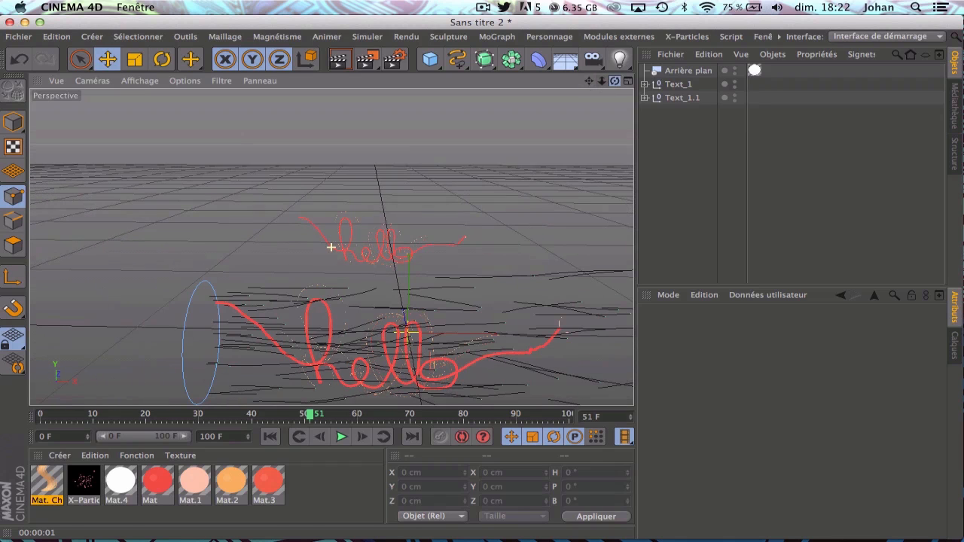
double_click(229, 435)
type("2")
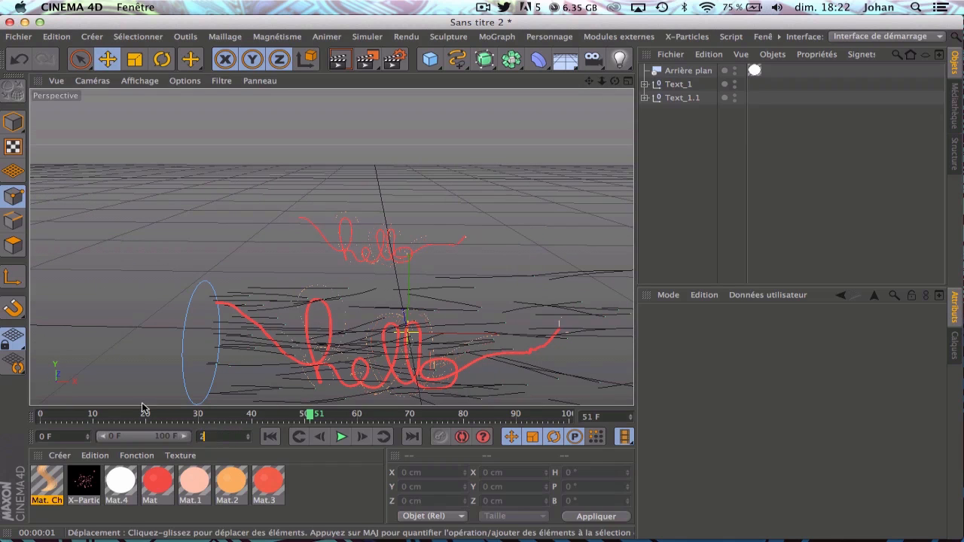
mouse_move(150, 436)
left_mouse_down()
mouse_move(205, 440)
mouse_move(172, 415)
mouse_move(146, 415)
mouse_move(181, 415)
mouse_move(190, 431)
mouse_move(138, 425)
left_mouse_up()
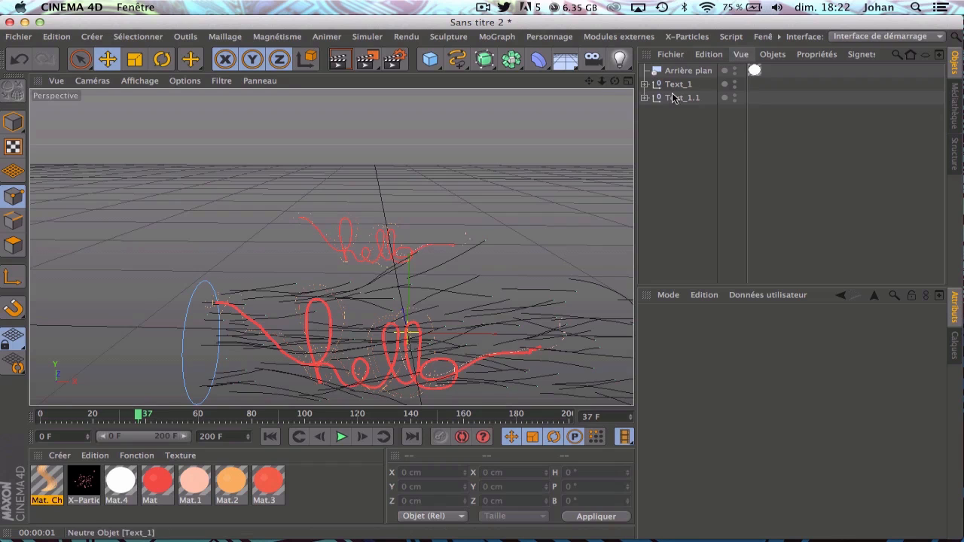
Set the Z position of the Emitter inside the Text_1.1 group to 2000 cm.
left_click(644, 97)
left_click(687, 113)
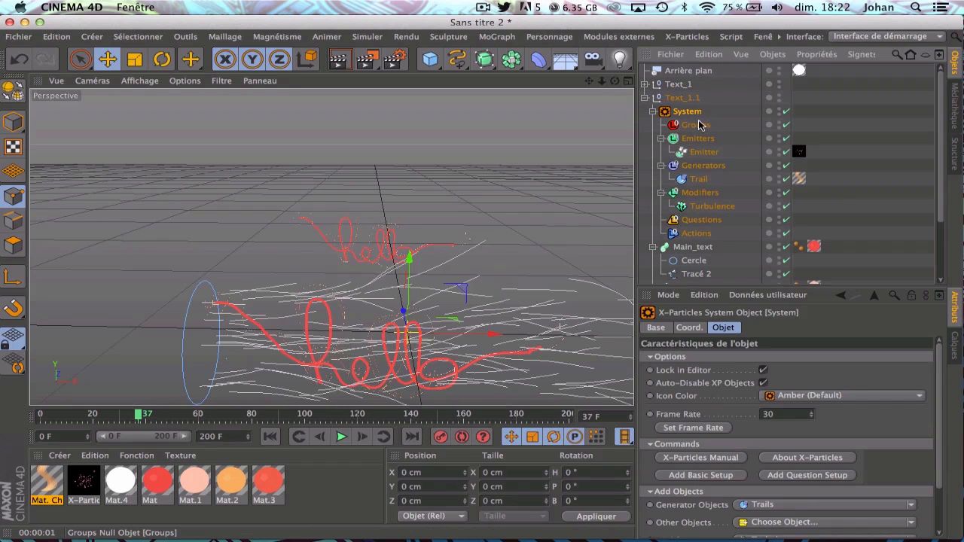
left_click(694, 153)
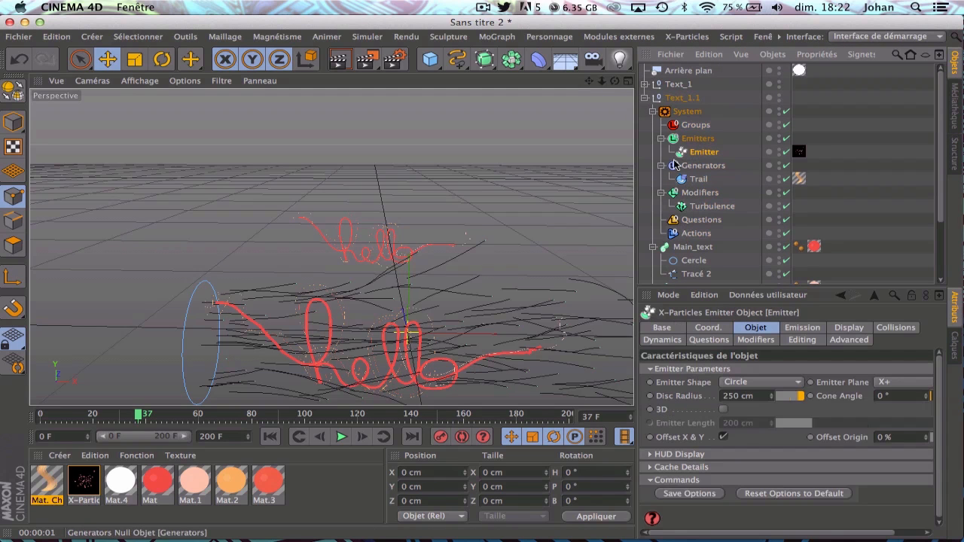
left_click(725, 329)
left_click_drag(740, 398, 502, 364)
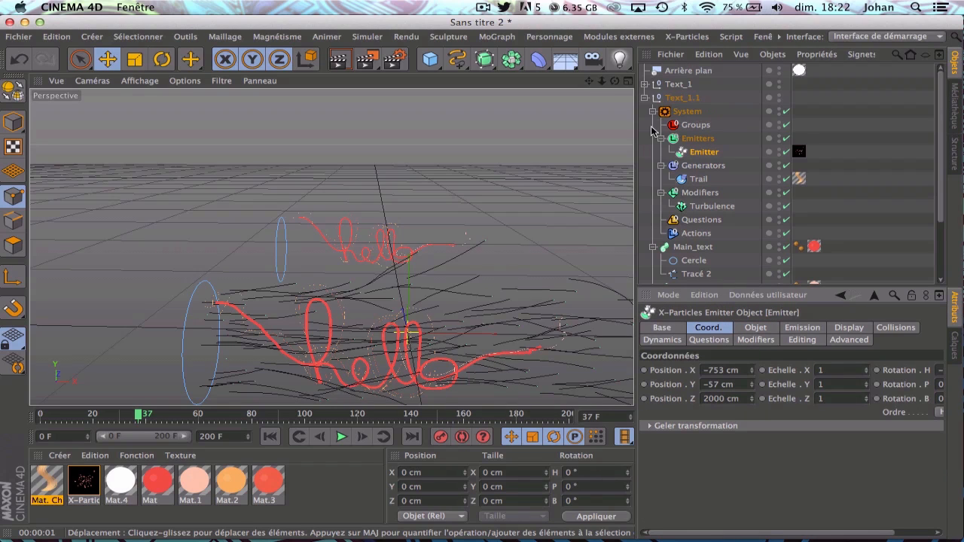
Turn off Emit all Frames for the Text_1.1 Emitter and limit its emission to frames 100 through 175.
left_click(806, 333)
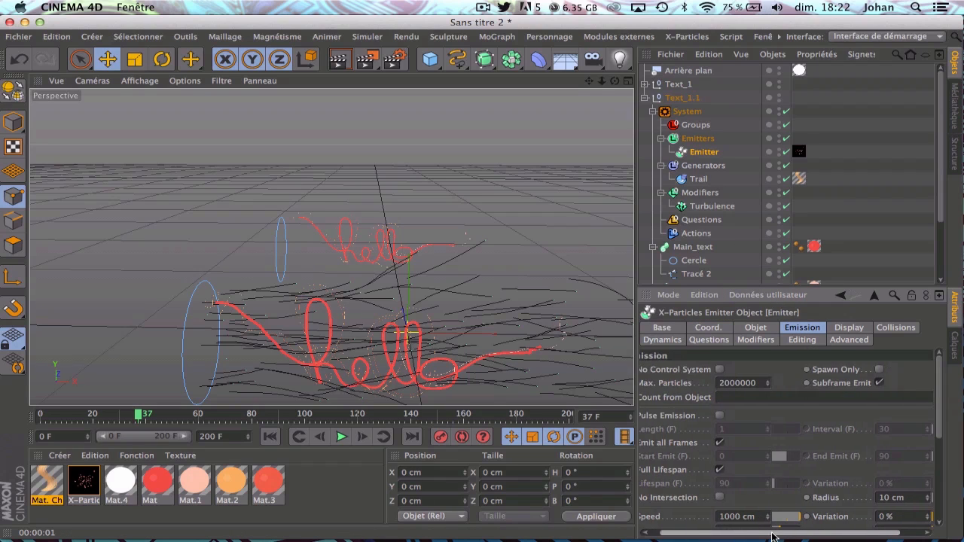
left_click(731, 442)
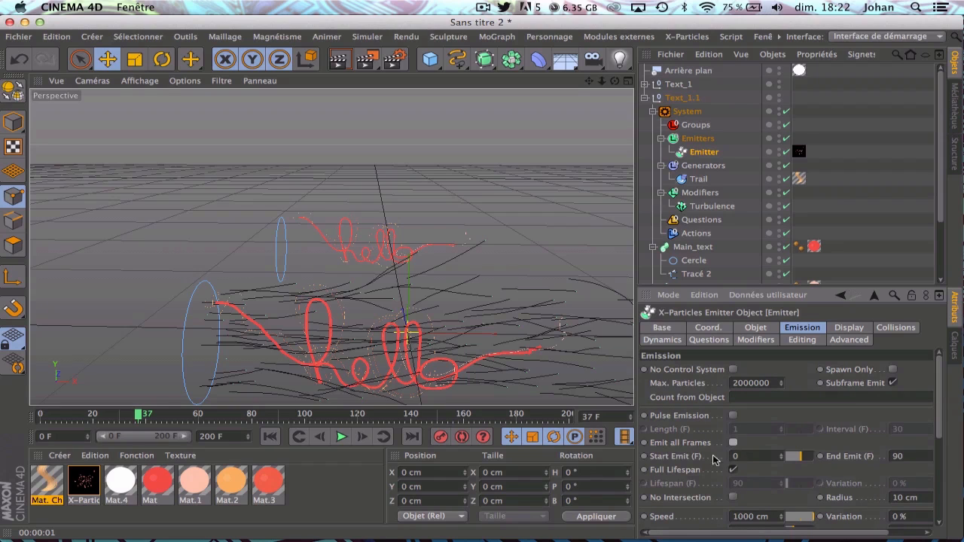
type("1")
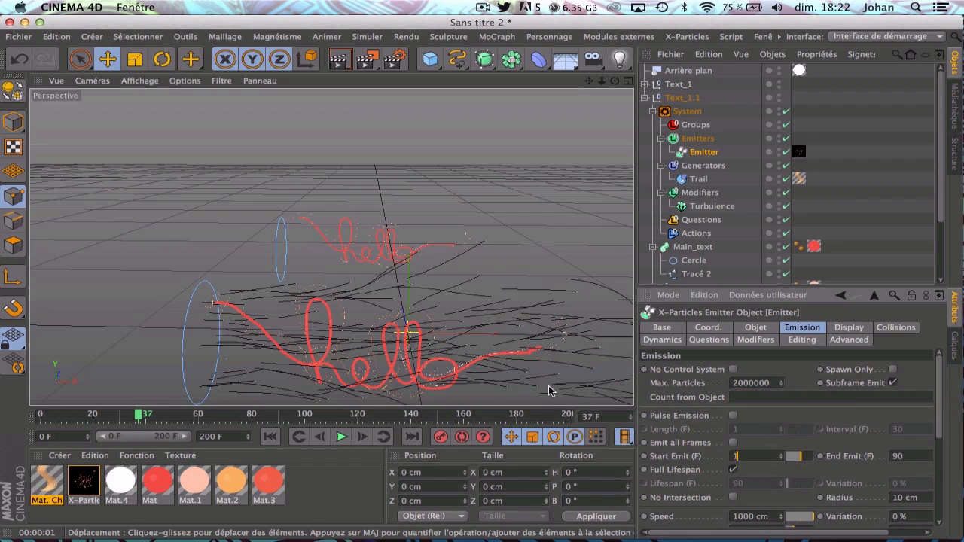
type("00")
key("Return")
left_click_drag(761, 533, 797, 533)
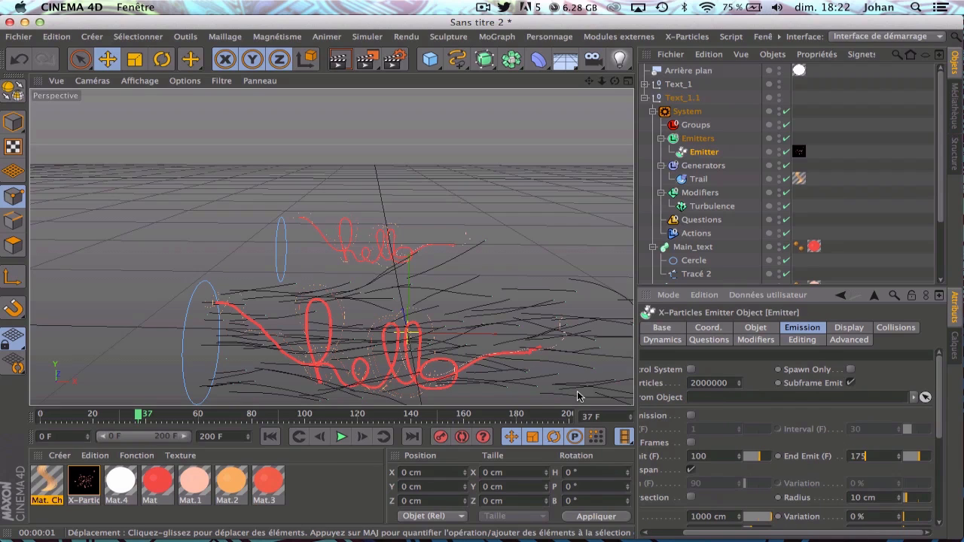
key("Return")
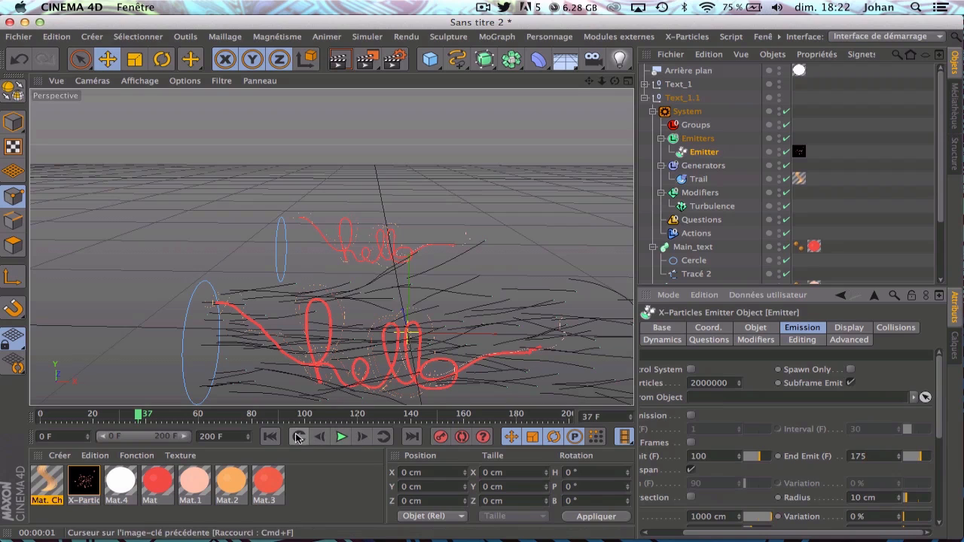
Replay the animation from the first frame and scrub to frame 100 to examine when the second emitter starts.
left_click(270, 437)
left_click(340, 437)
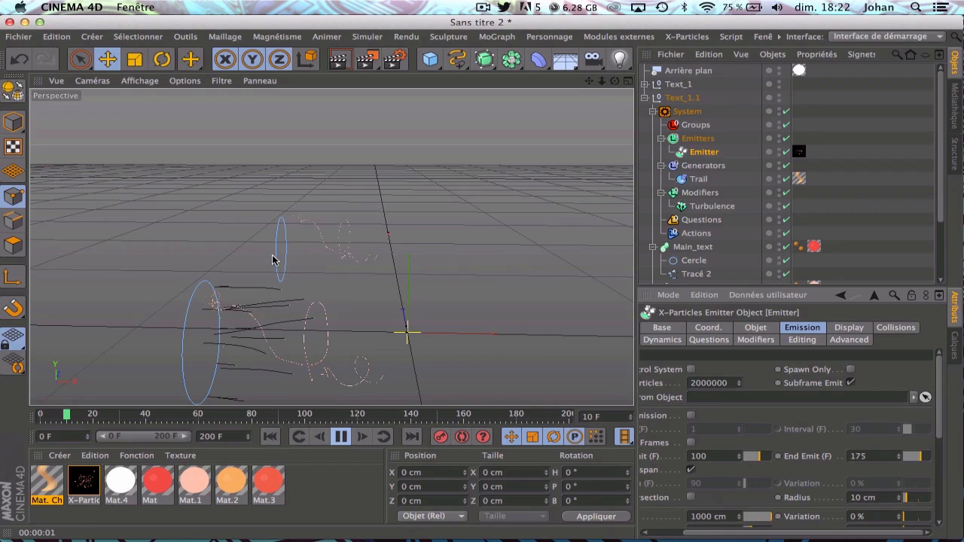
left_click(343, 438)
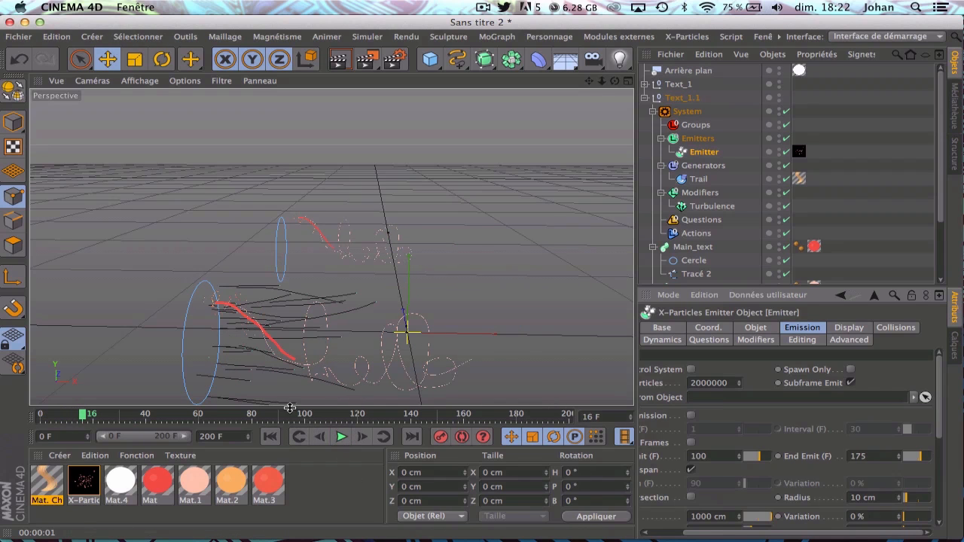
left_click(341, 437)
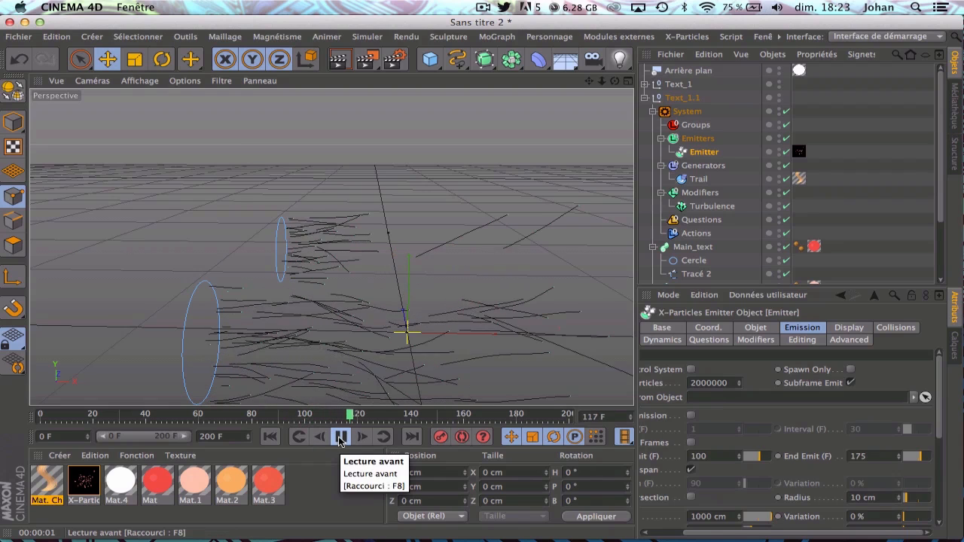
left_click(340, 438)
left_click_drag(372, 415, 304, 415)
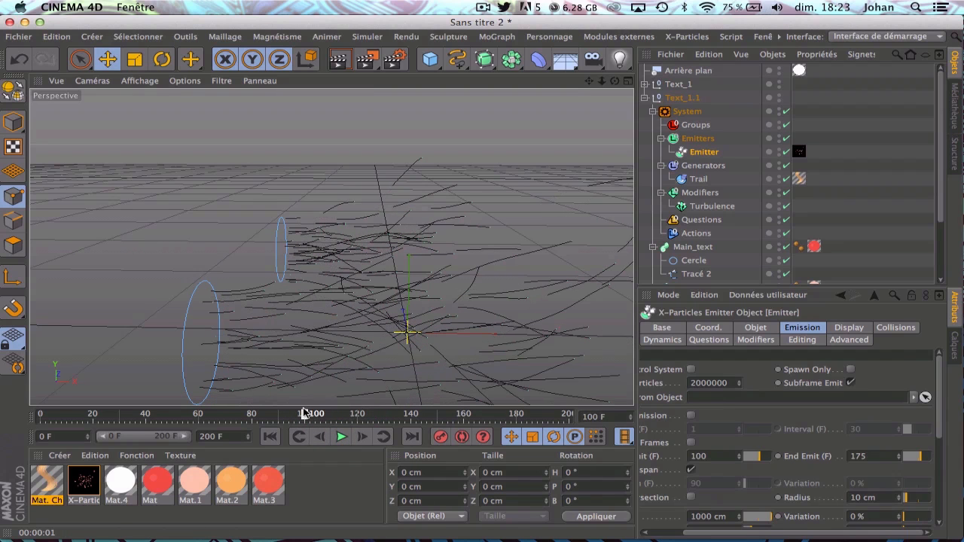
left_click(644, 98)
left_click(643, 98)
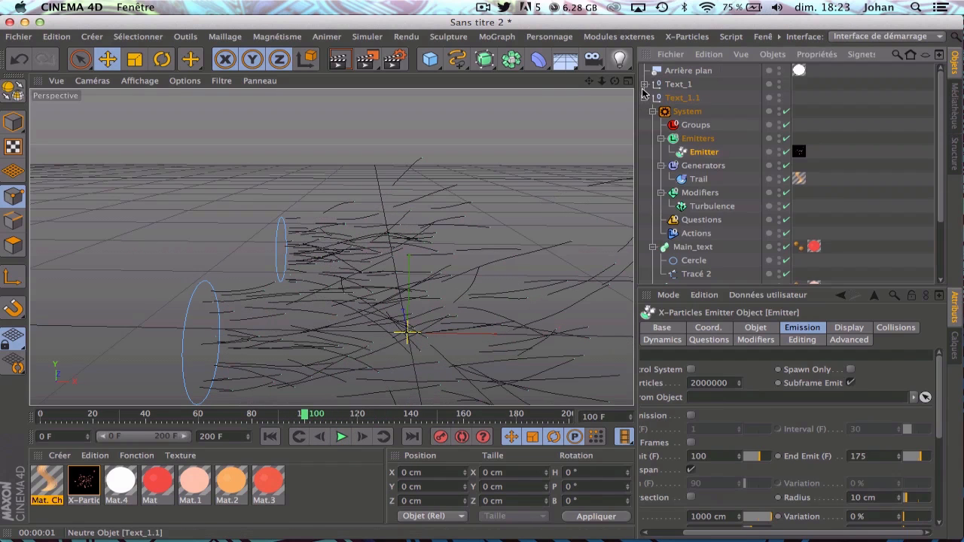
Turn off Emit all Frames for the Emitter in the Text_1 group and set its End Emit to frame 75.
left_click(641, 86)
left_click(643, 84)
left_click(652, 98)
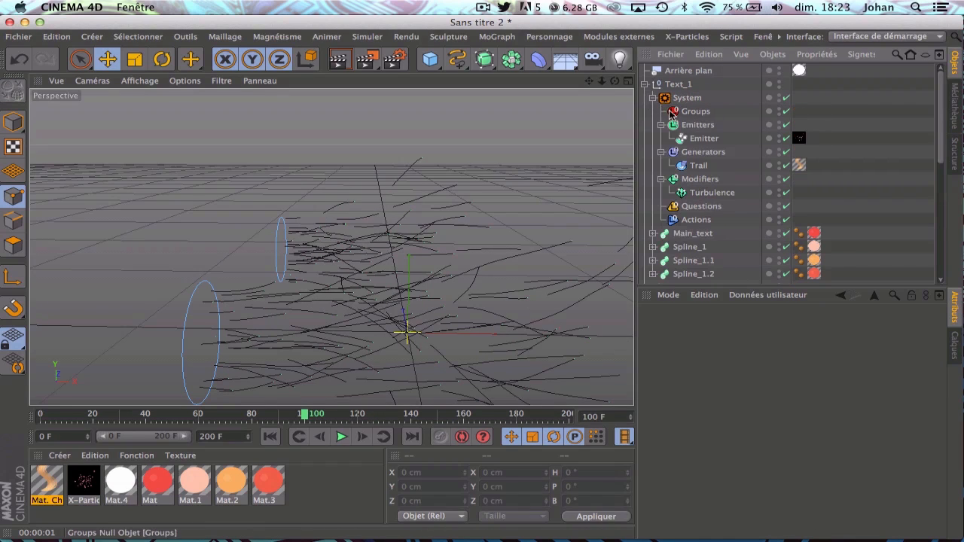
left_click(688, 139)
left_click(733, 443)
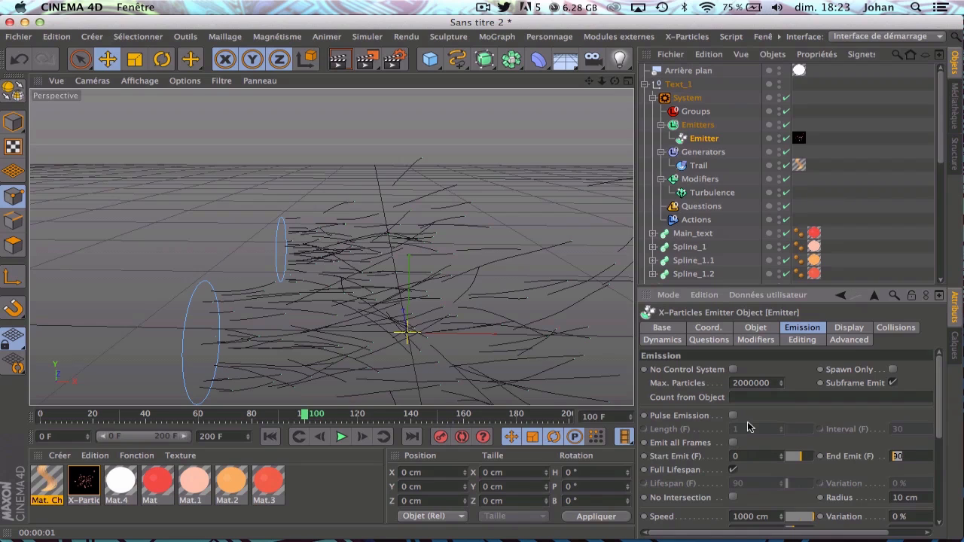
type("75")
left_click(331, 490)
Replay the animation from the first frame and stop it at frame 12 to examine the start of both texts.
left_click(269, 436)
left_click(340, 436)
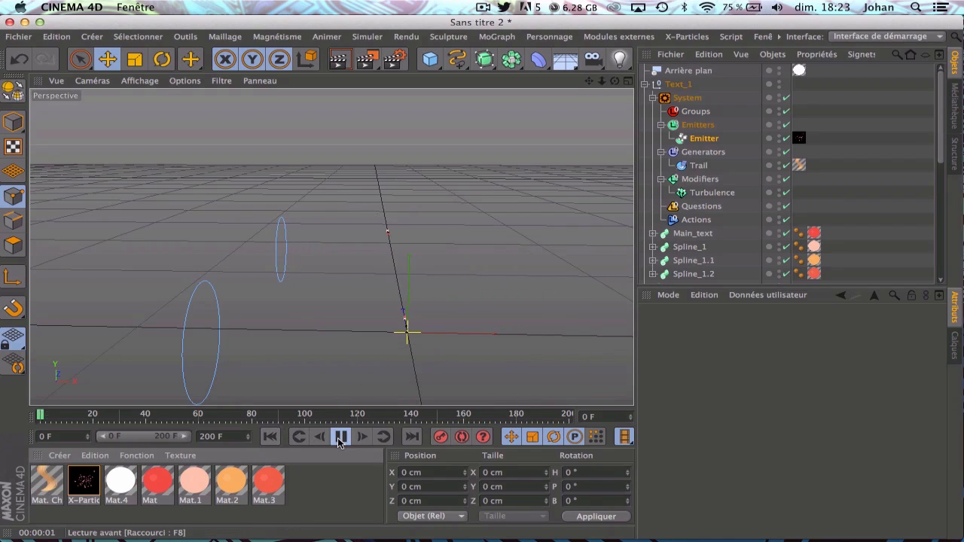
left_click(340, 436)
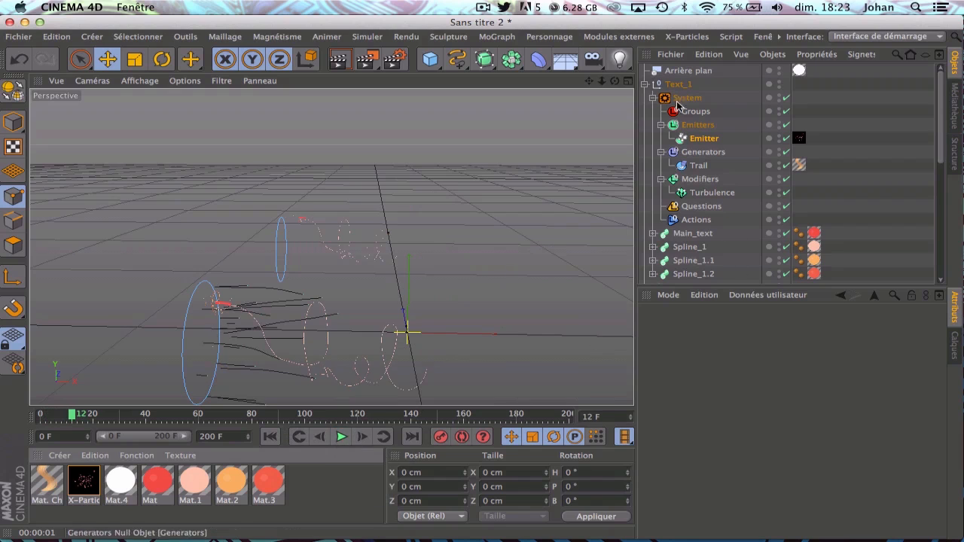
Collapse the Text_1 group and the second System, then shift all Main_text keyframes in Text_1.1 100 frames later.
left_click(645, 83)
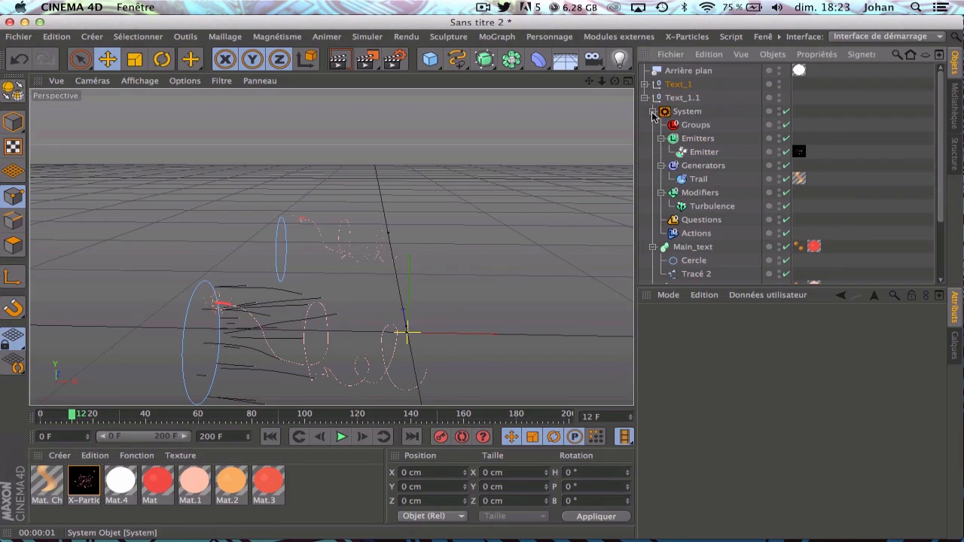
left_click(652, 112)
left_click(652, 220)
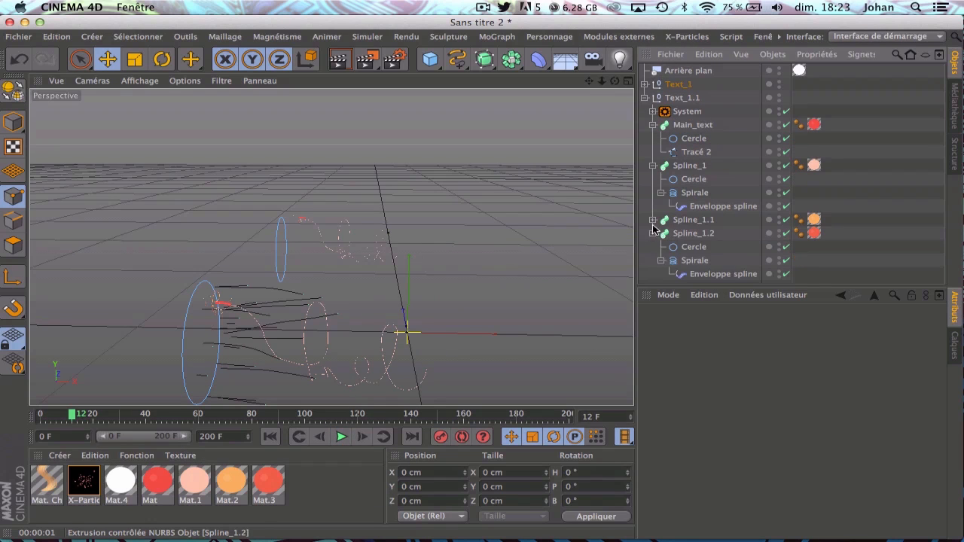
left_click(652, 220)
left_click(682, 125)
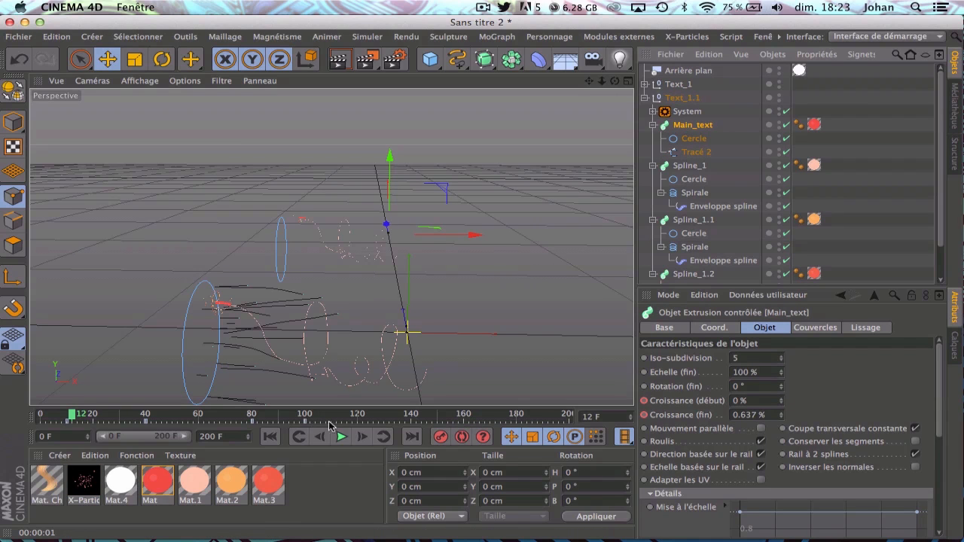
left_click(70, 420)
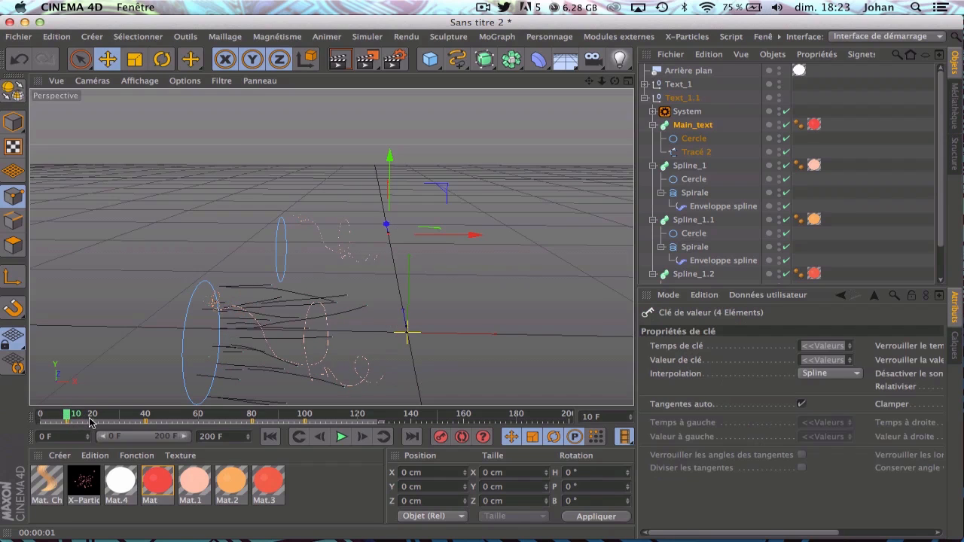
left_click_drag(86, 424, 292, 435)
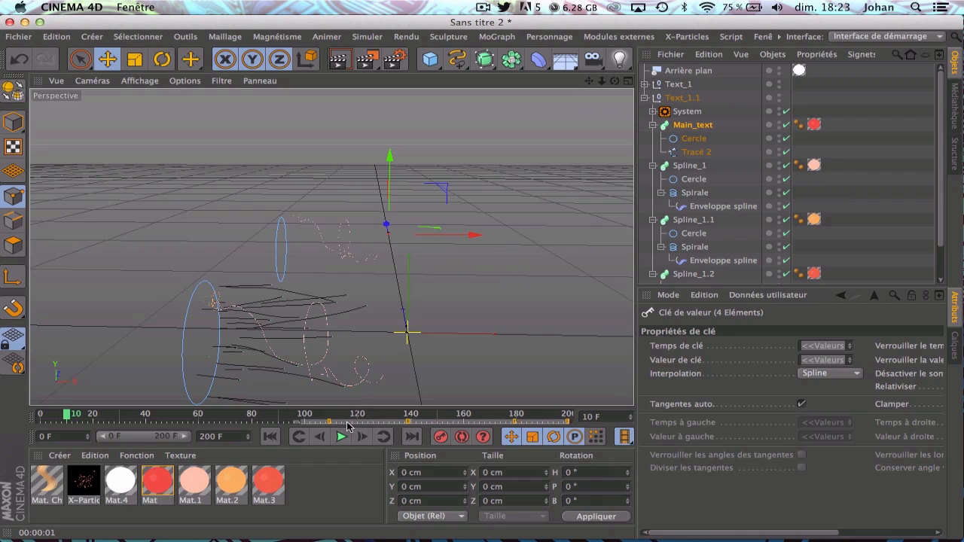
Shift all keyframes of Spline_1 and Spline_1.1 in the Text_1.1 group to start around frame 100.
left_click(689, 165)
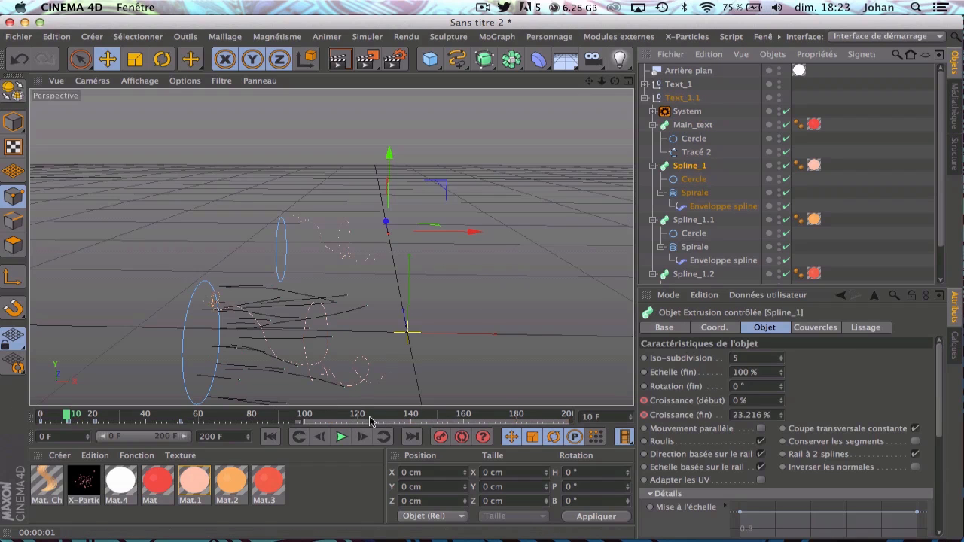
left_click_drag(265, 423, 1, 418)
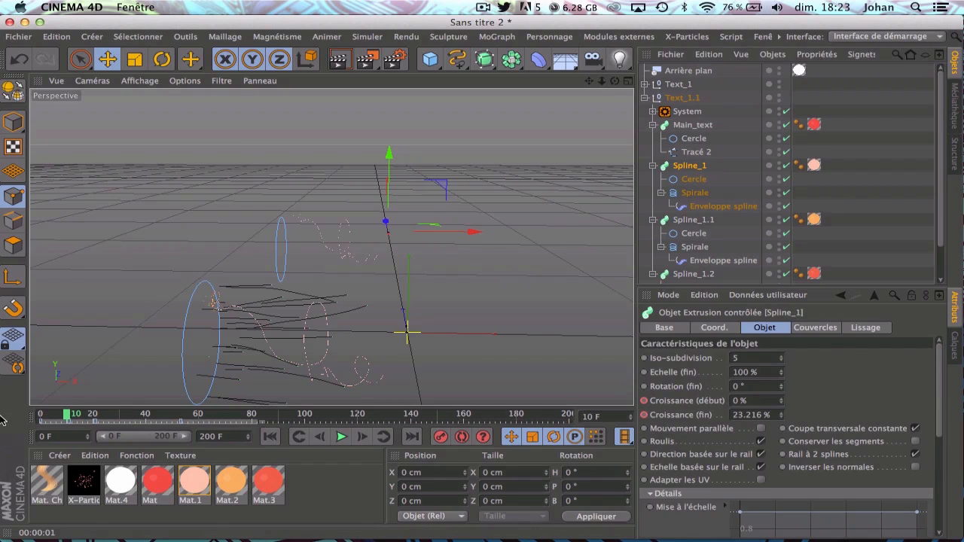
left_click_drag(132, 424, 371, 432)
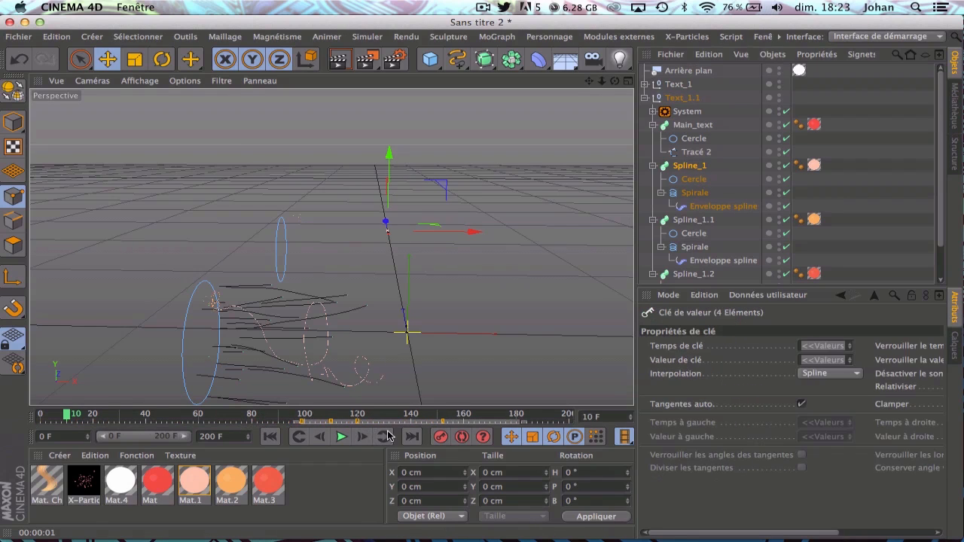
left_click(692, 219)
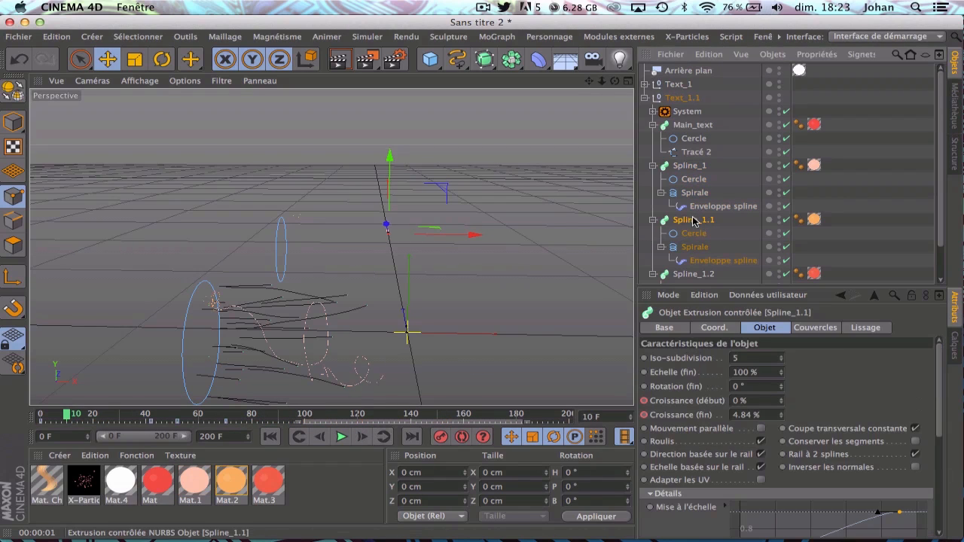
left_click_drag(272, 424, 369, 435)
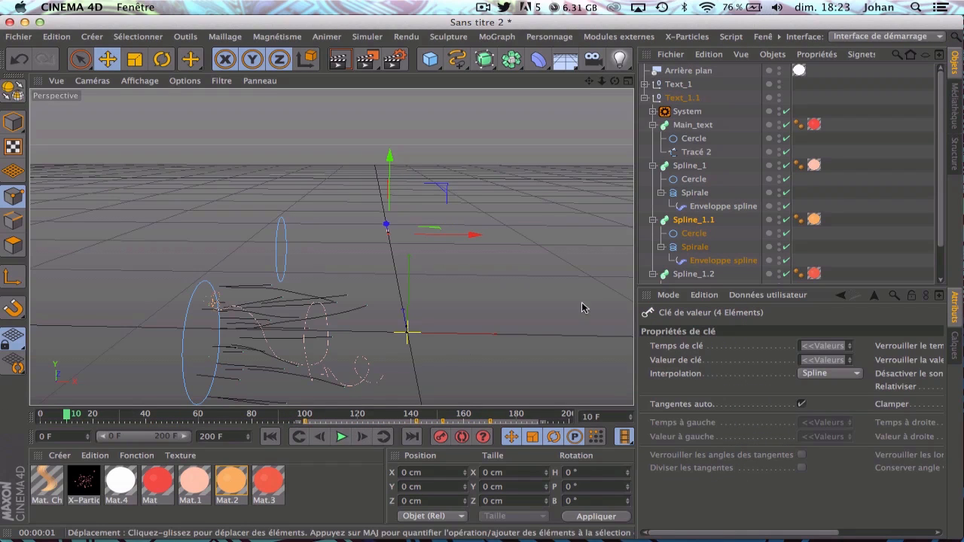
Shift all keyframes of Spline_1.2 in the Text_1.1 group to start at frame 100.
left_click(689, 273)
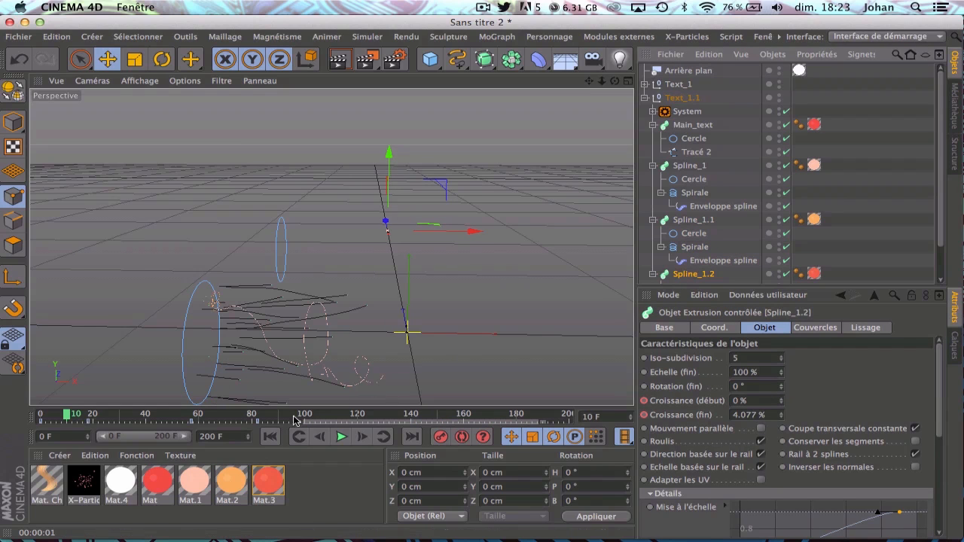
left_click_drag(277, 423, 134, 440)
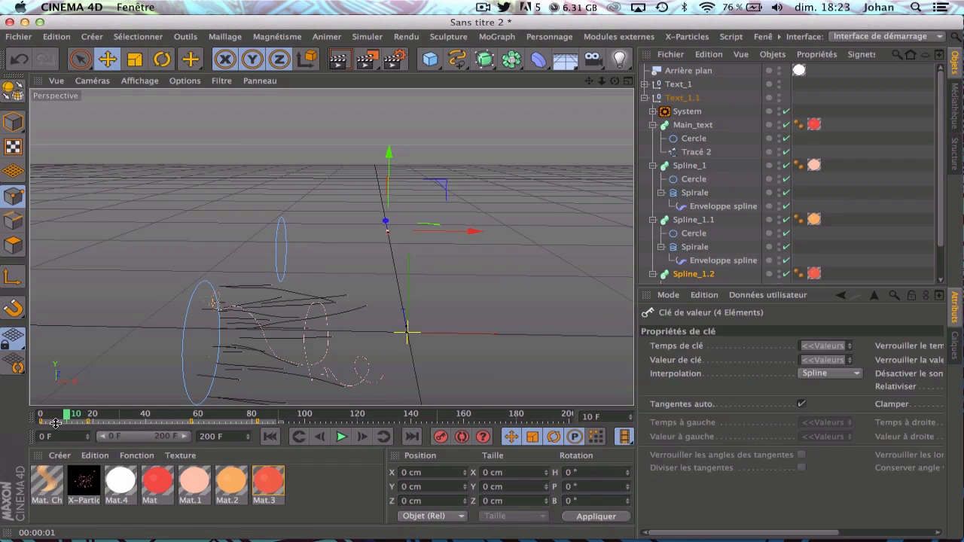
left_click_drag(48, 424, 317, 431)
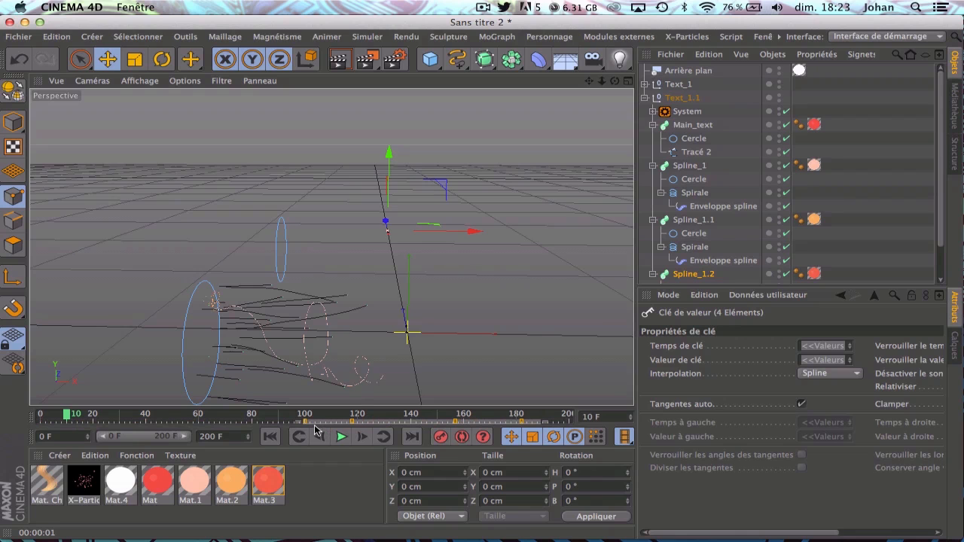
Play the animation from the first frame past frame 124, then scrub back to frame 64 to examine both texts' timing.
left_click(269, 435)
left_click(340, 437)
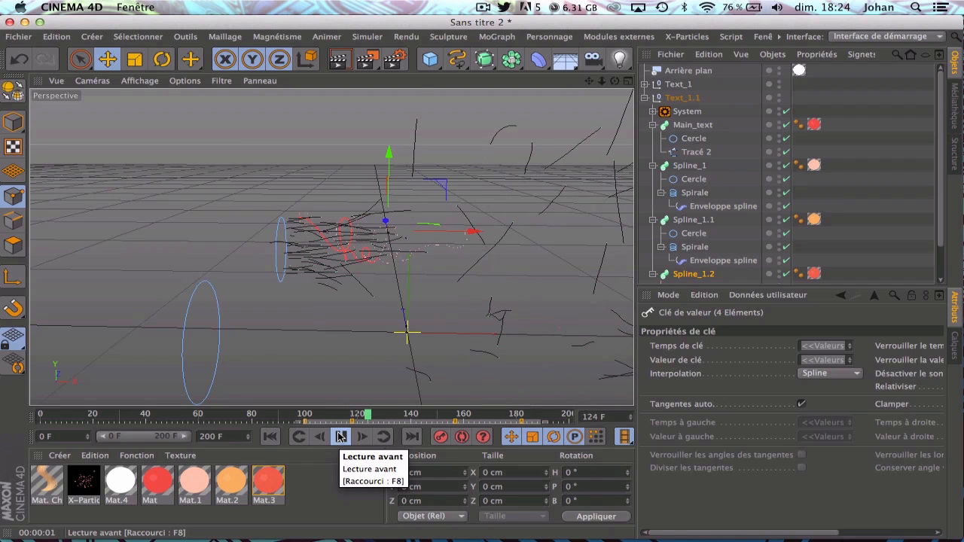
left_click(340, 436)
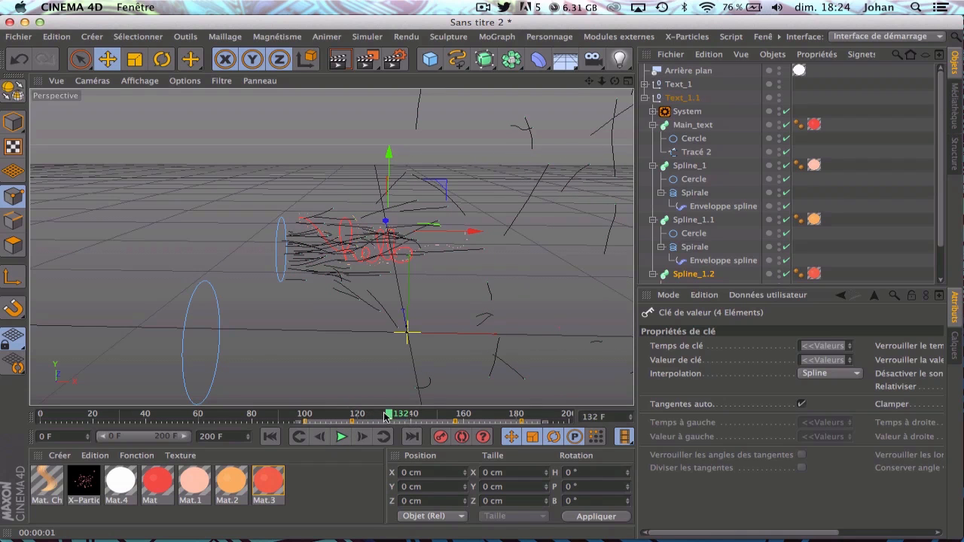
left_click_drag(385, 417, 201, 416)
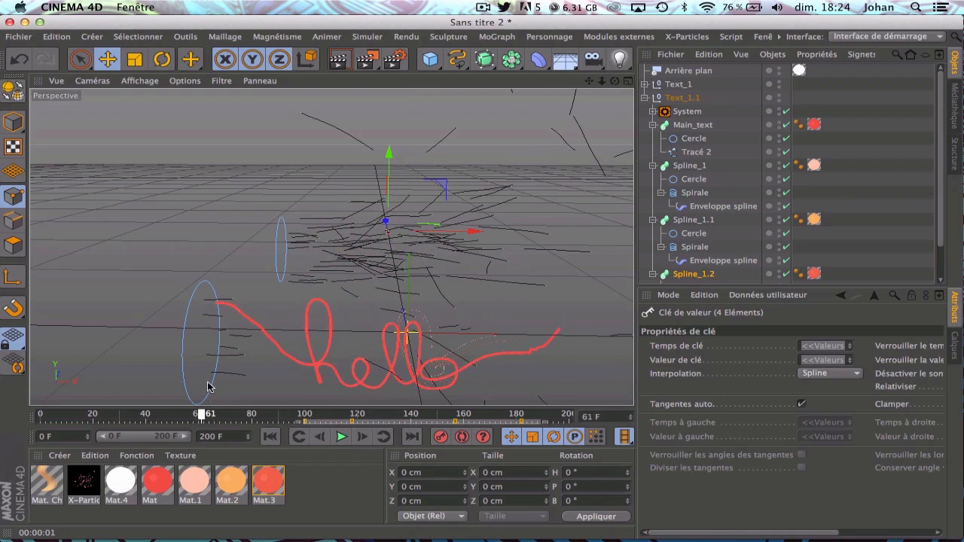
left_click_drag(207, 383, 215, 381)
Add a camera from a nearly level front view of the text and collapse the Text_1.1 group.
left_click_drag(614, 80, 641, 75)
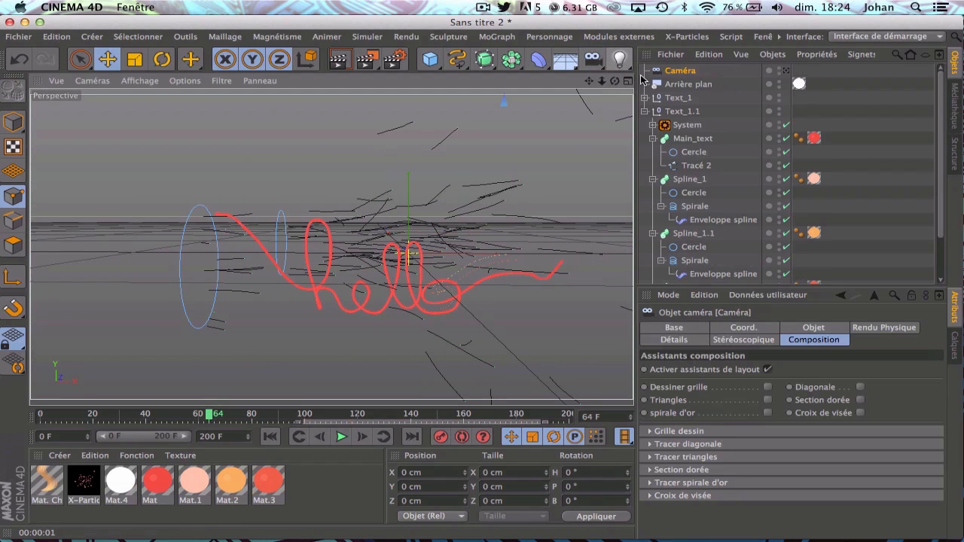
left_click(645, 111)
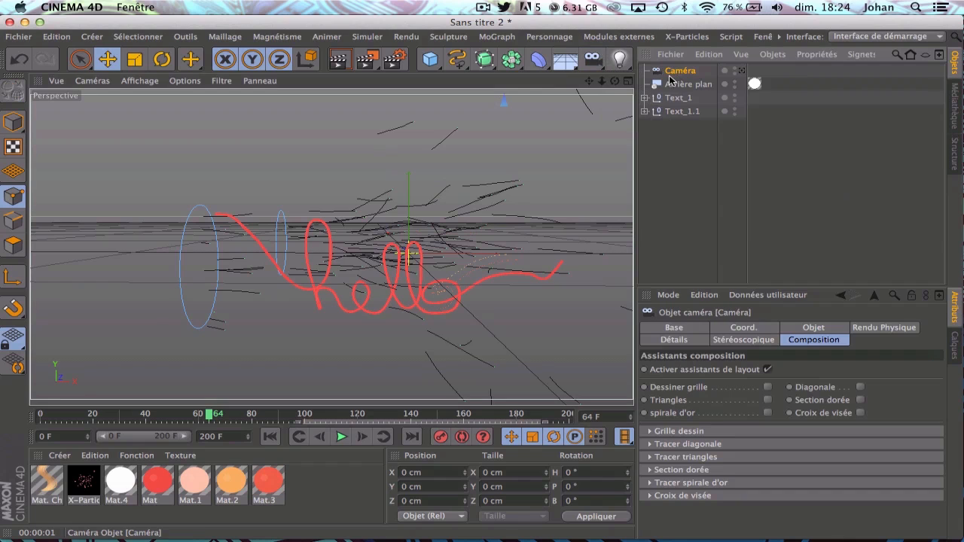
left_click(742, 71)
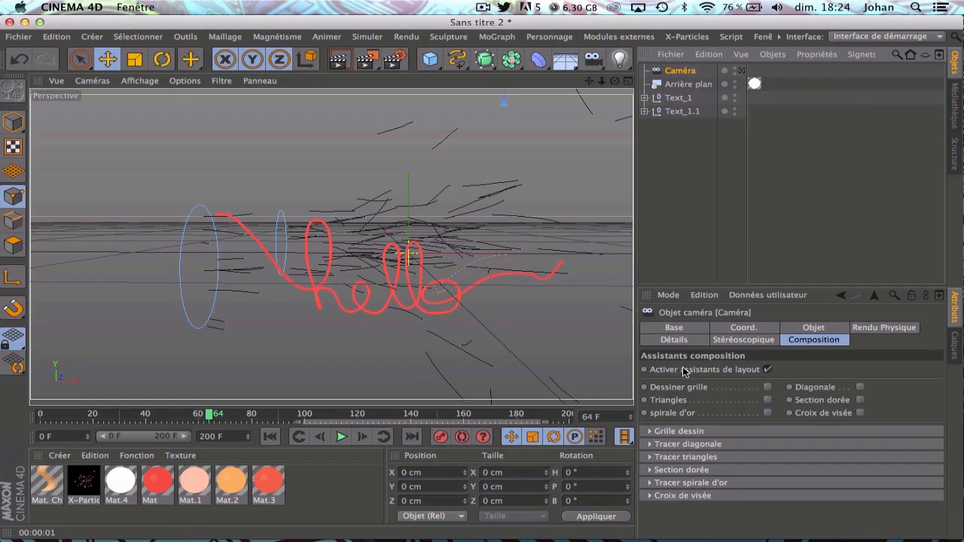
Set the camera's X, Y and Z position to 0 cm.
left_click(724, 329)
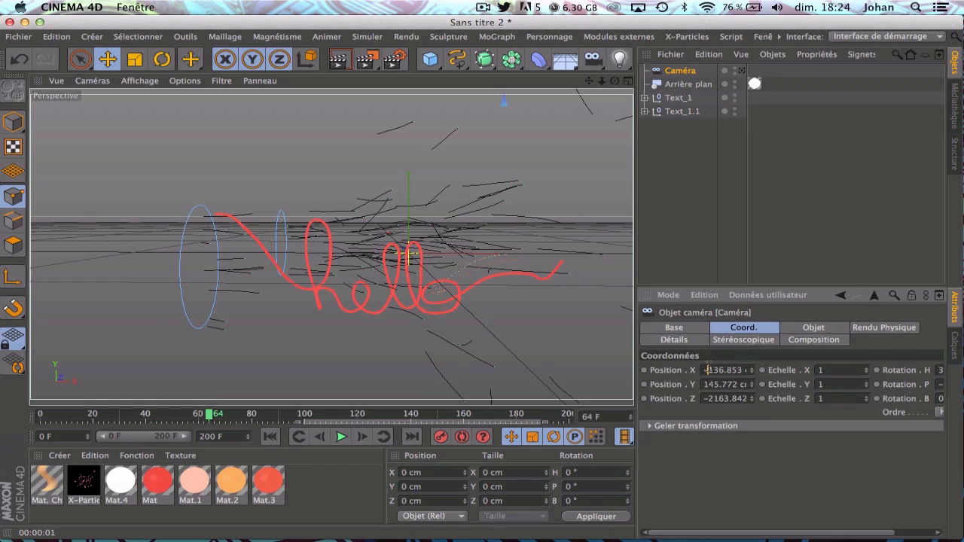
key("Tab")
type("0")
key("Tab")
type("0")
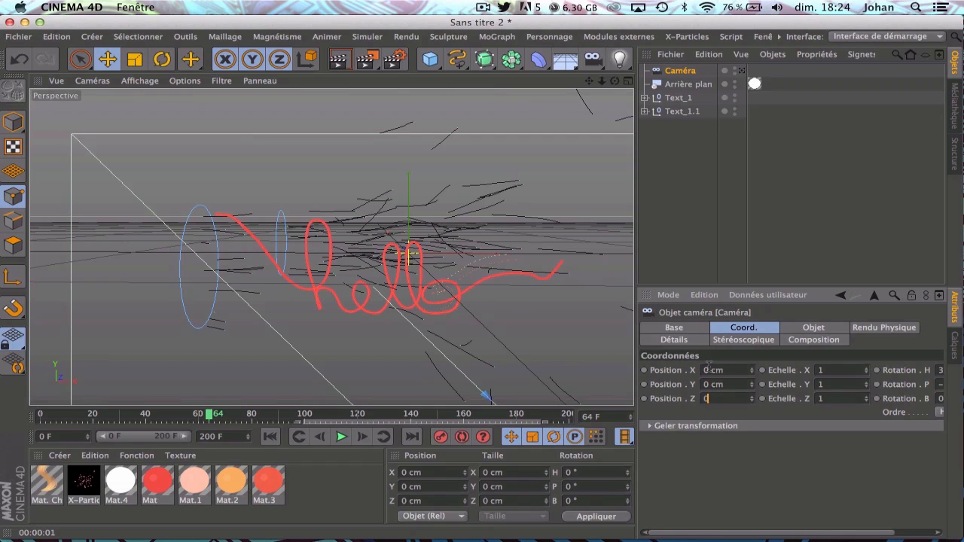
key("Return")
Set the camera's H and P rotation to 0°.
left_click_drag(679, 529, 720, 528)
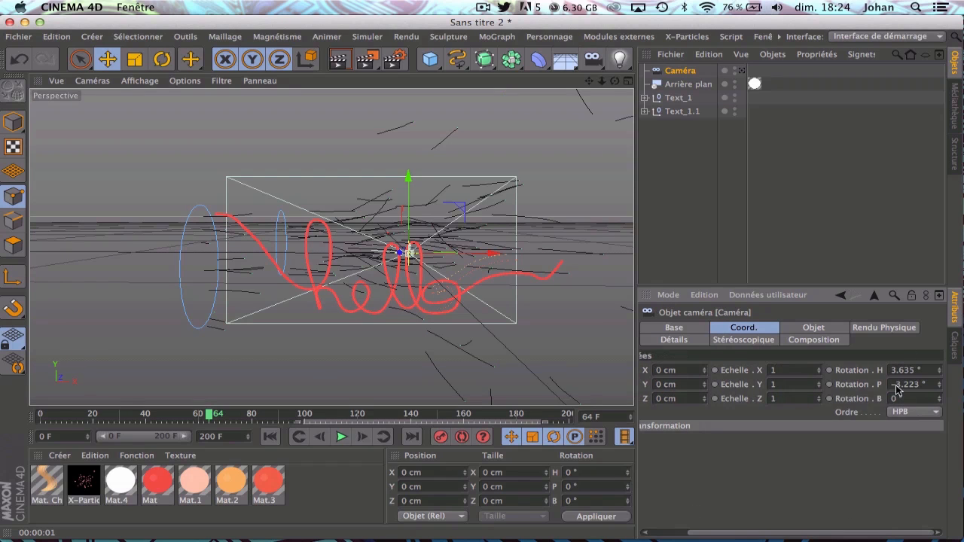
type("0")
key("Tab")
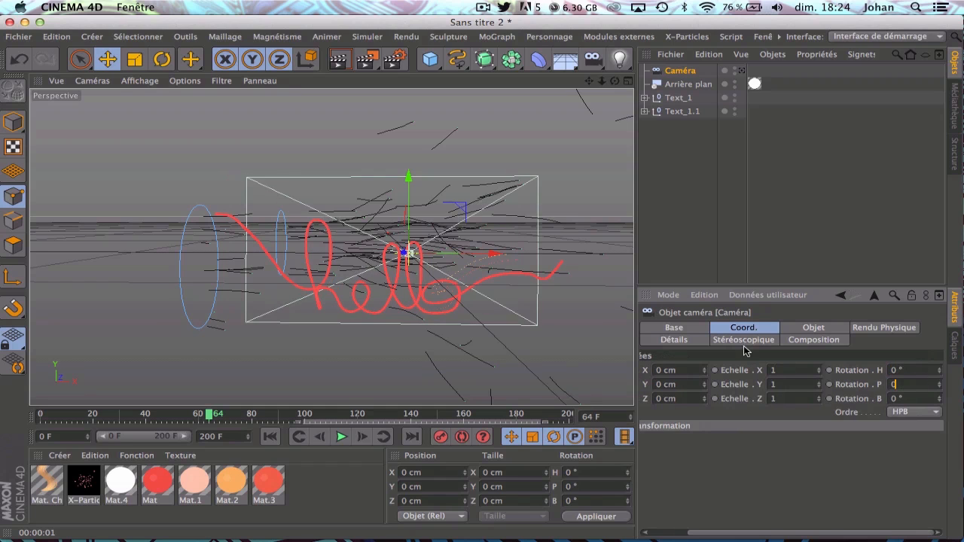
type("0")
key("Return")
Look through the camera and frame the front text with Y at -94 cm and Z at about -1871.5 cm.
left_click(742, 71)
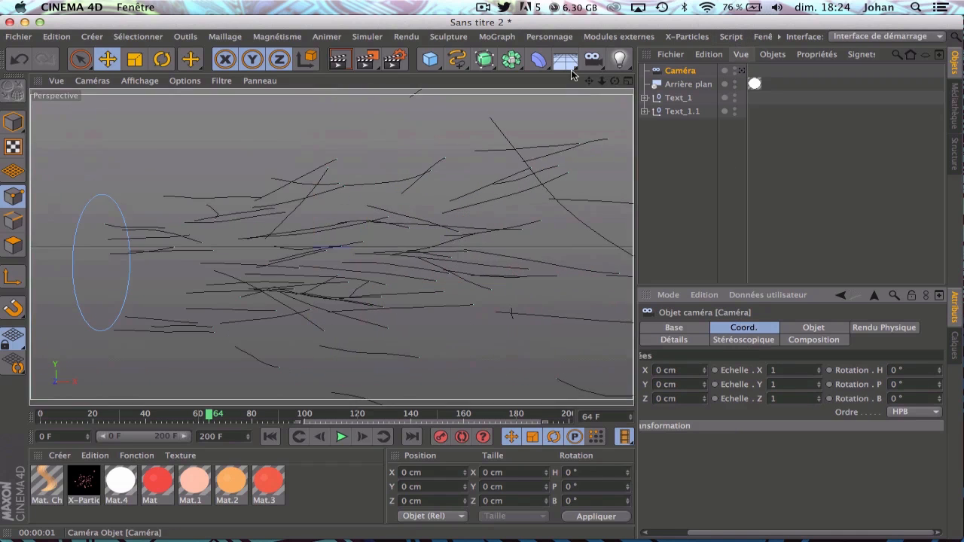
scroll(331, 249, "up", 5)
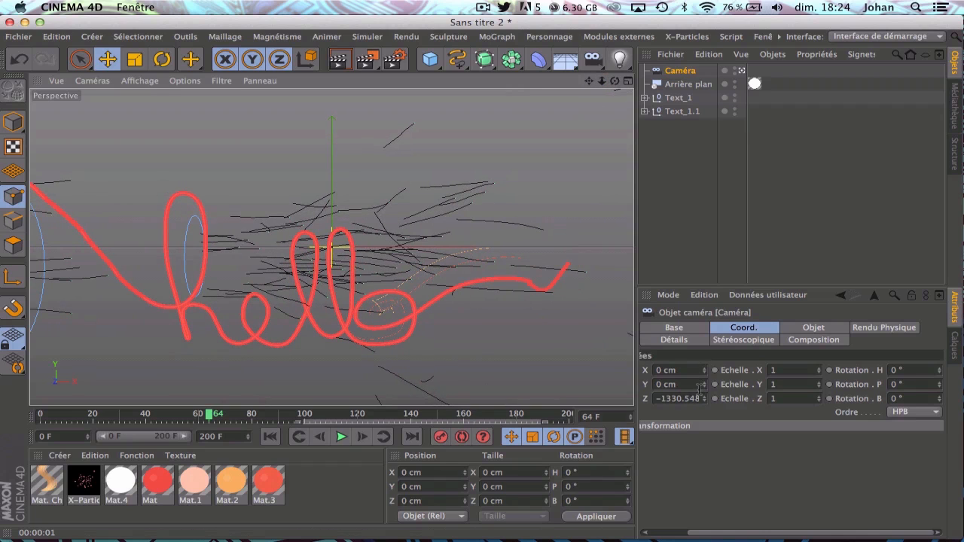
left_click_drag(703, 386, 703, 450)
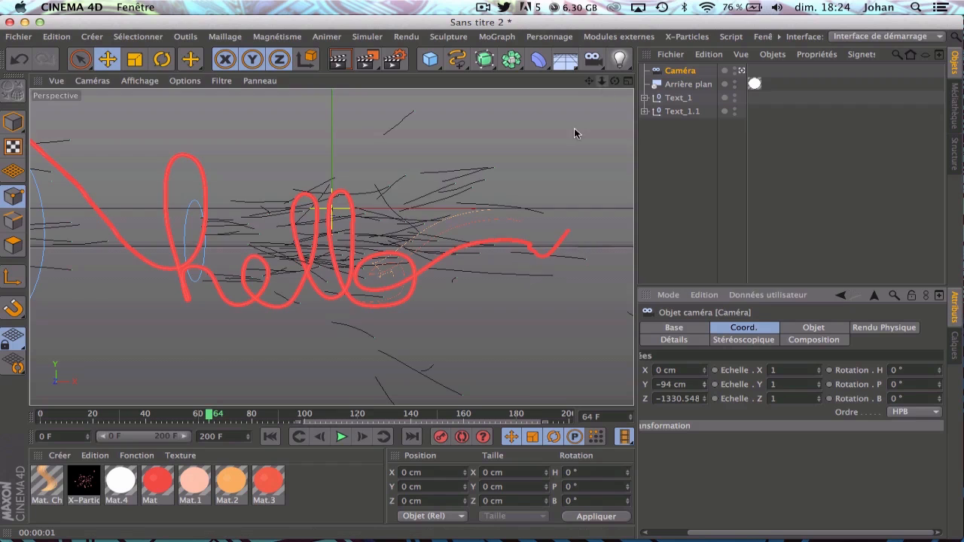
scroll(331, 246, "down", 3)
scroll(331, 247, "down", 2)
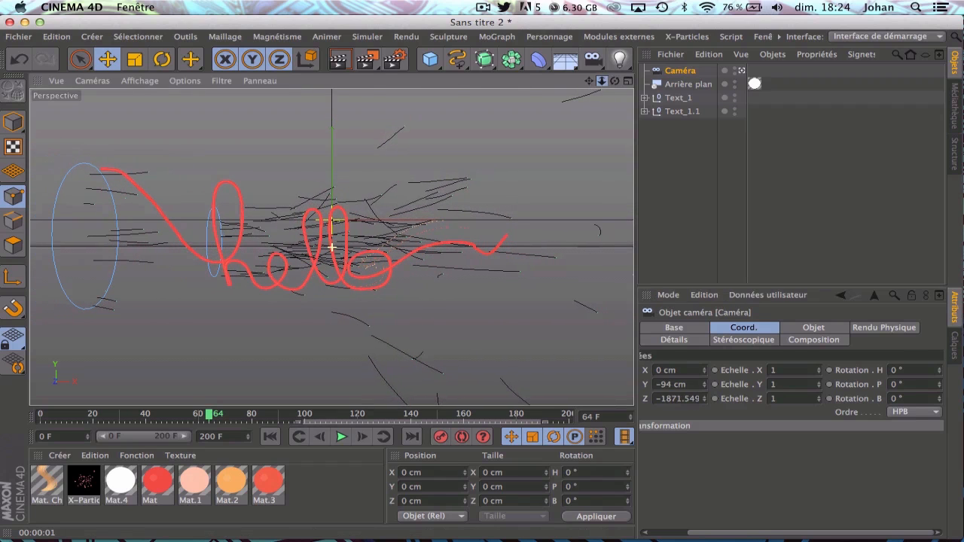
Record a keyframe for the camera's Z position at frame 0.
left_click_drag(213, 418, 4, 411)
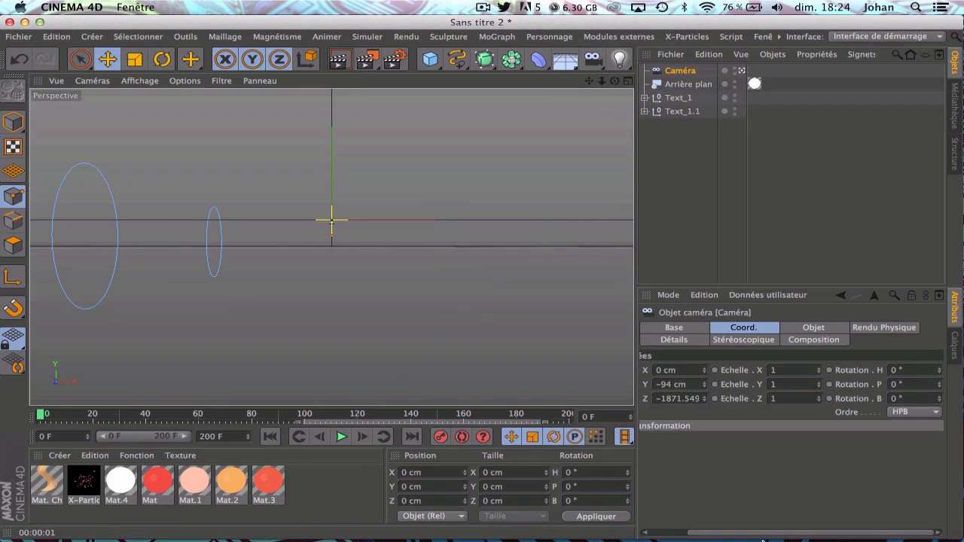
left_click_drag(761, 533, 715, 533)
left_click(644, 399)
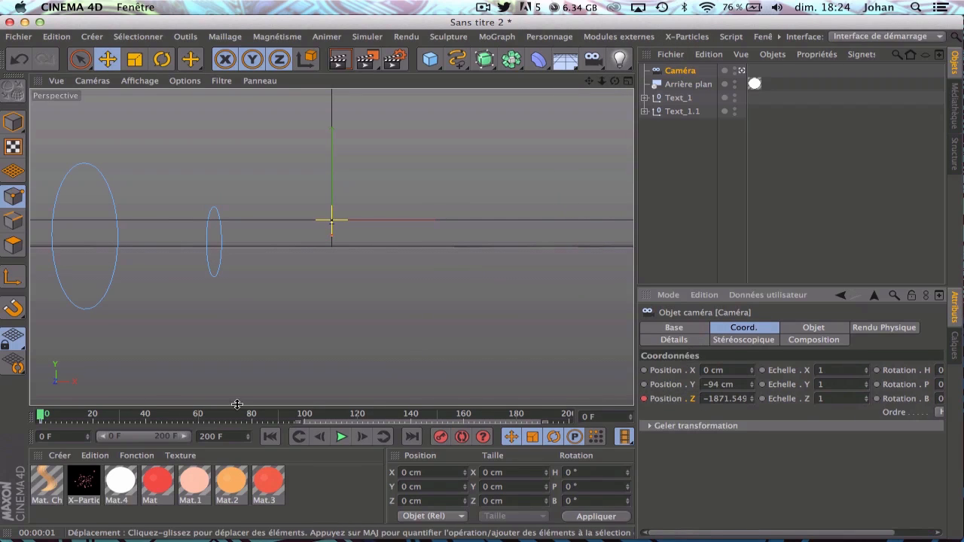
At frame 80, move the camera to X -101 cm and Z about -1048 cm, and keyframe its Z position.
left_click_drag(43, 416, 250, 424)
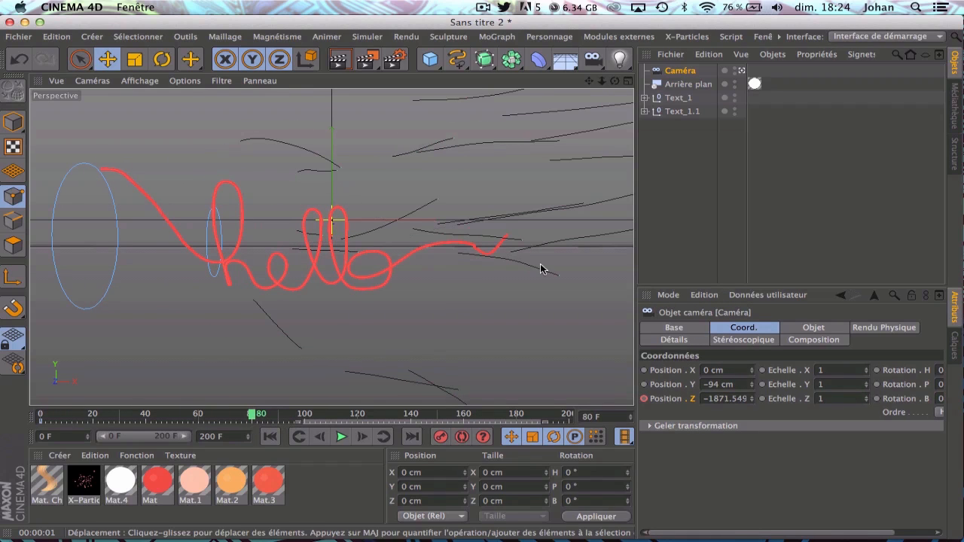
left_click_drag(602, 80, 661, 80)
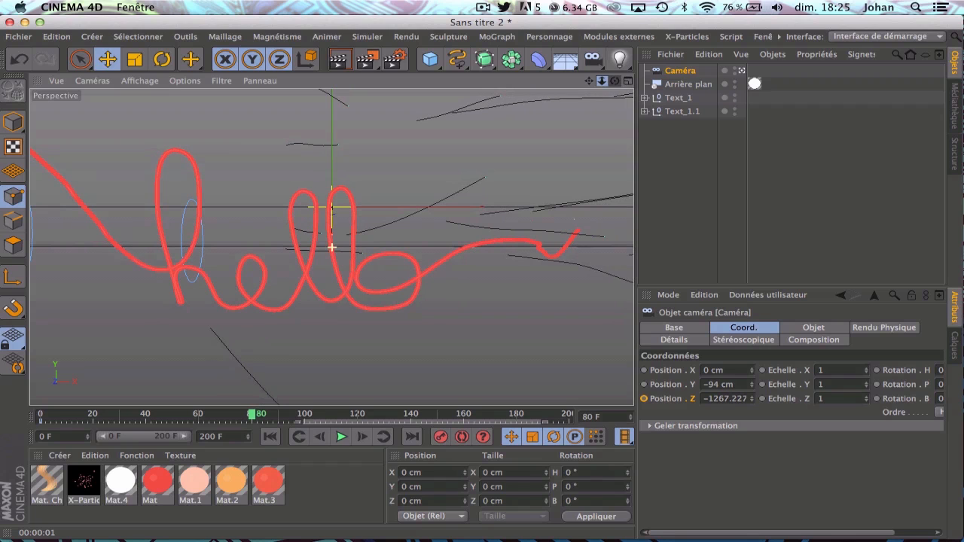
left_click_drag(750, 370, 677, 370)
left_click_drag(602, 81, 332, 247)
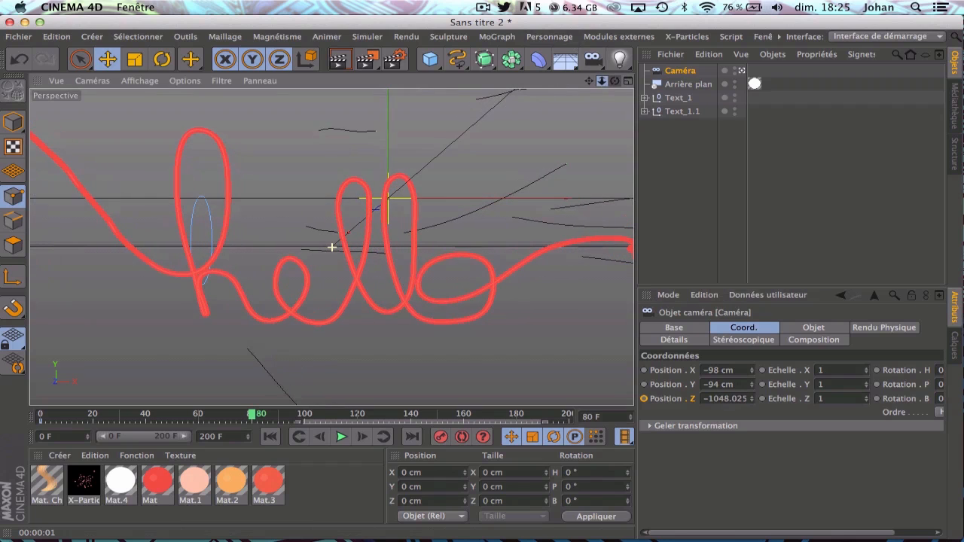
left_click_drag(755, 370, 753, 370)
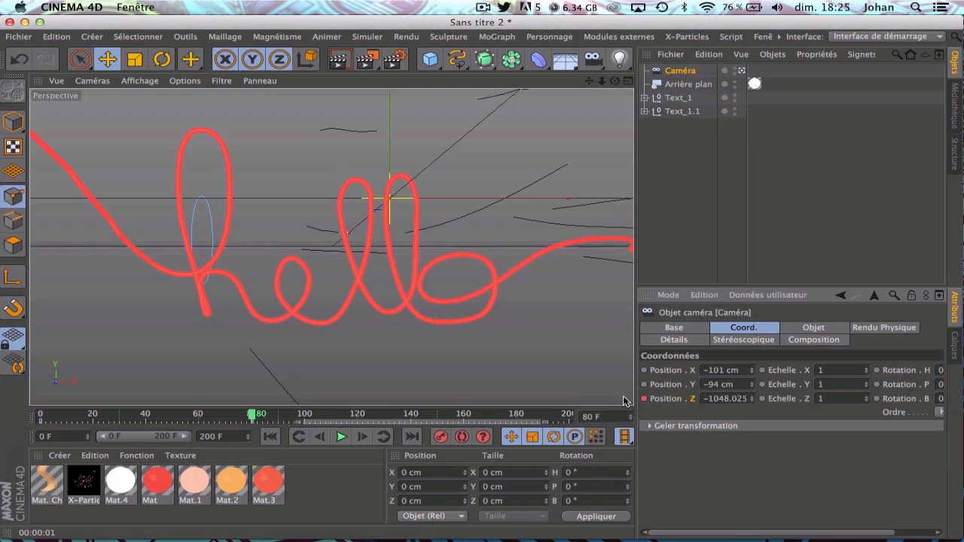
Keyframe the camera's Z position at about 655 cm on frame 110 and about 1269 cm on frame 160.
left_click_drag(256, 414, 331, 426)
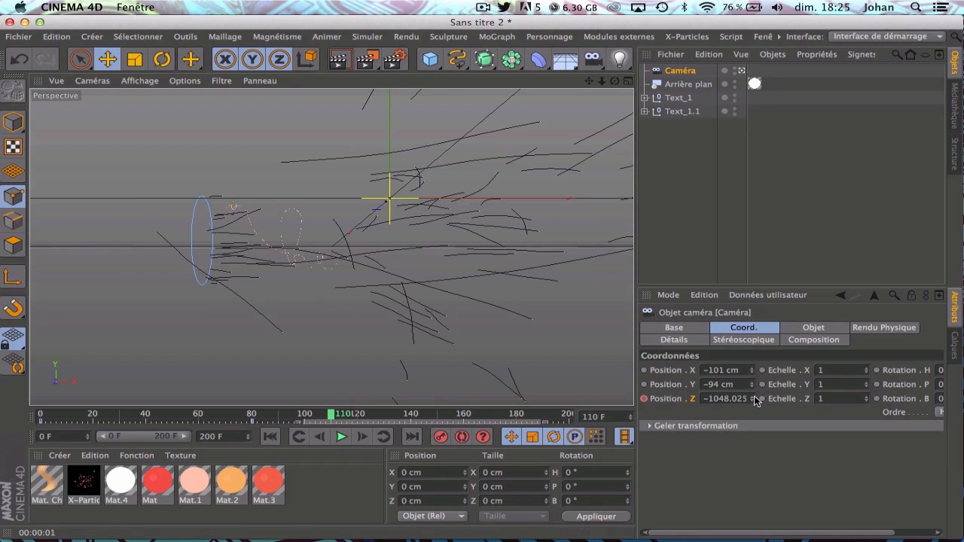
left_click_drag(754, 396, 754, 334)
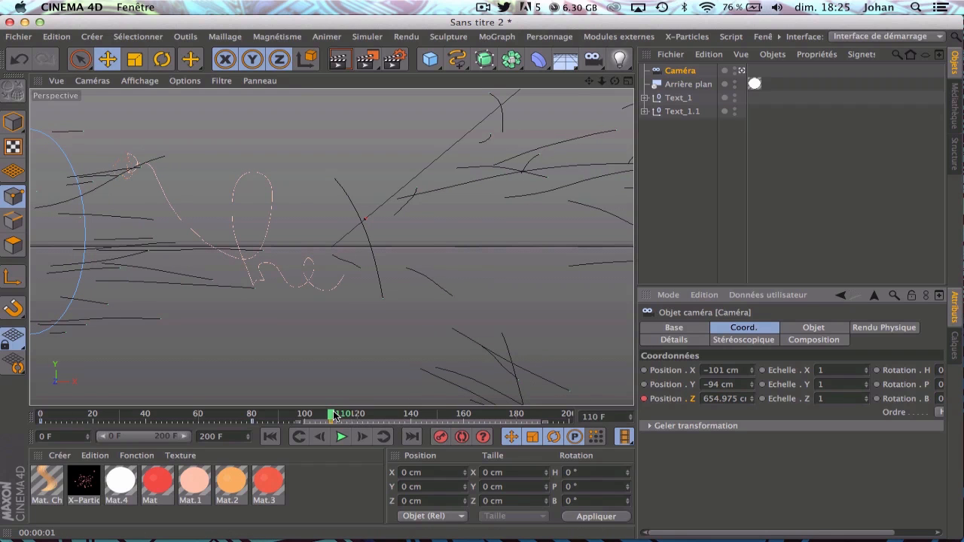
left_click_drag(333, 417, 601, 419)
mouse_move(507, 416)
left_mouse_down()
mouse_move(382, 421)
mouse_move(462, 419)
left_mouse_up()
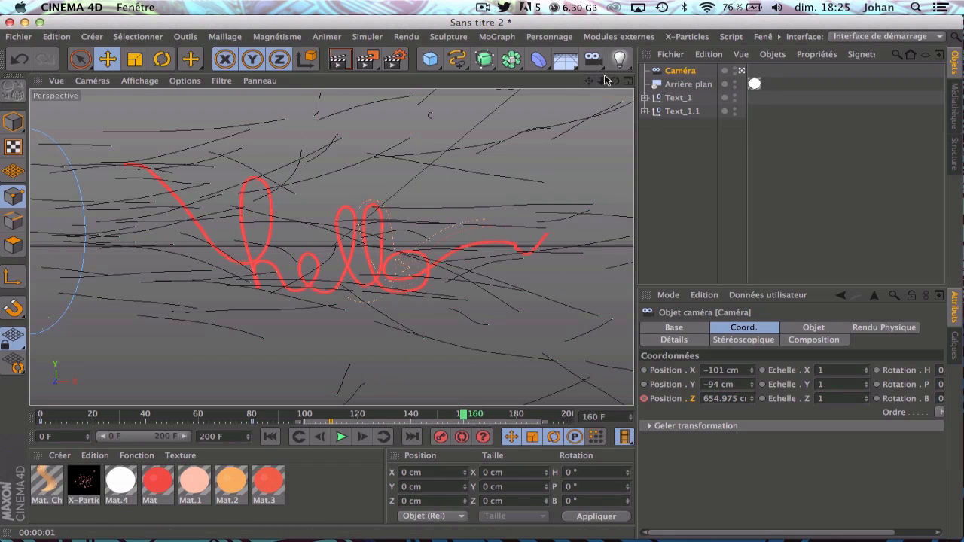
left_click_drag(752, 401, 791, 387)
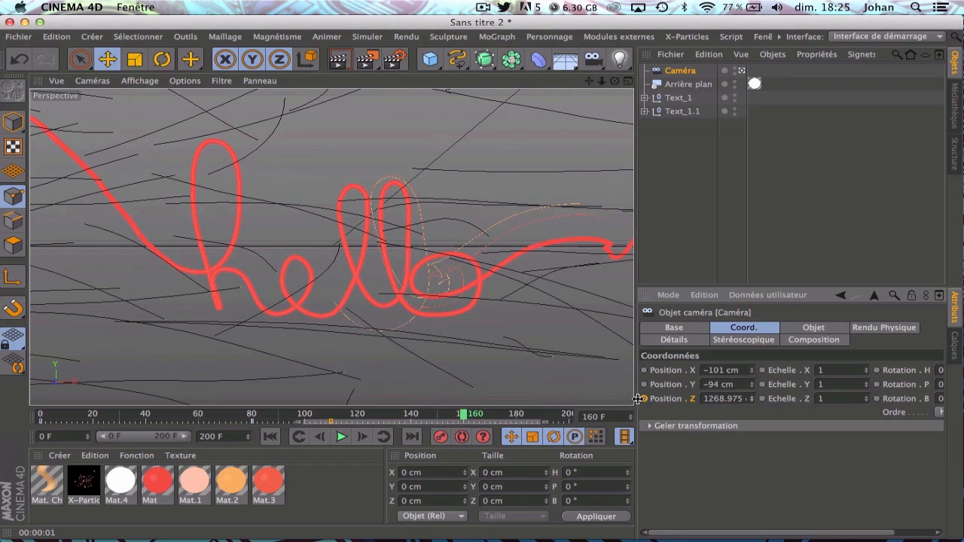
Play the animation from the start to check the camera's forward move, and return to frame 0.
left_click(270, 437)
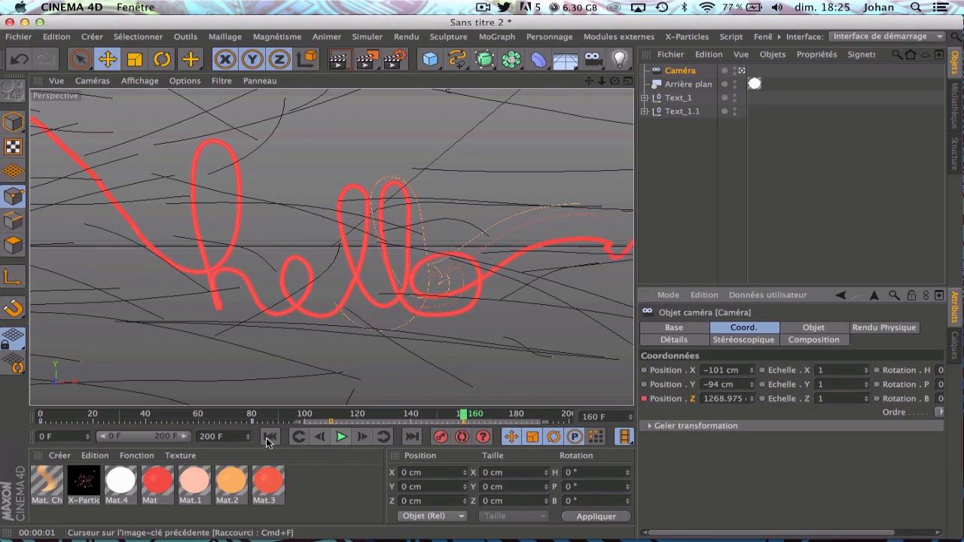
left_click(341, 437)
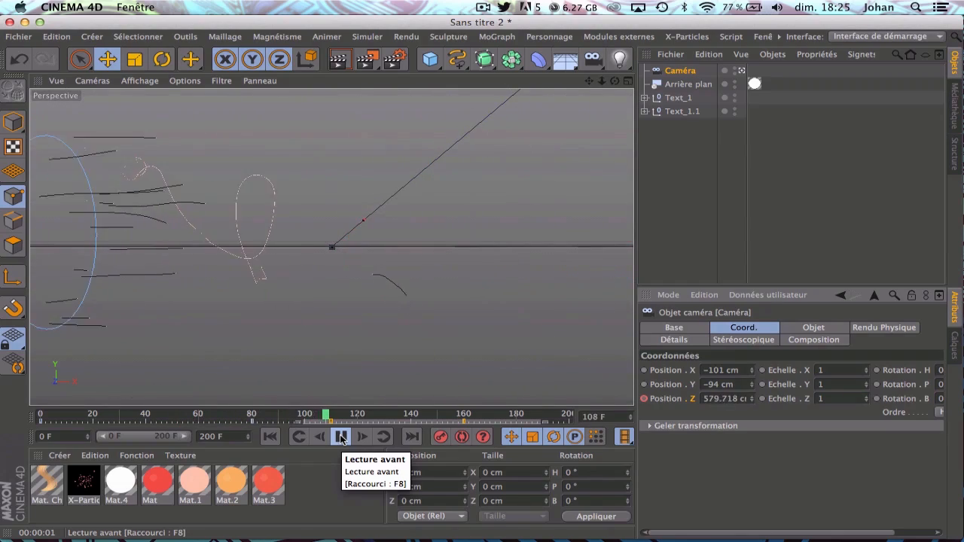
left_click(341, 437)
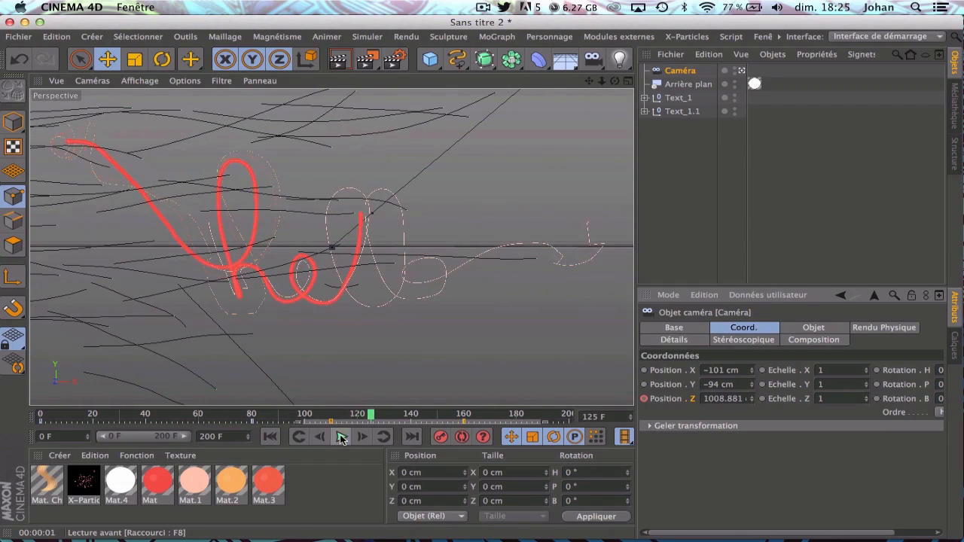
mouse_move(369, 414)
left_mouse_down()
mouse_move(46, 399)
mouse_move(144, 416)
mouse_move(11, 424)
left_mouse_up()
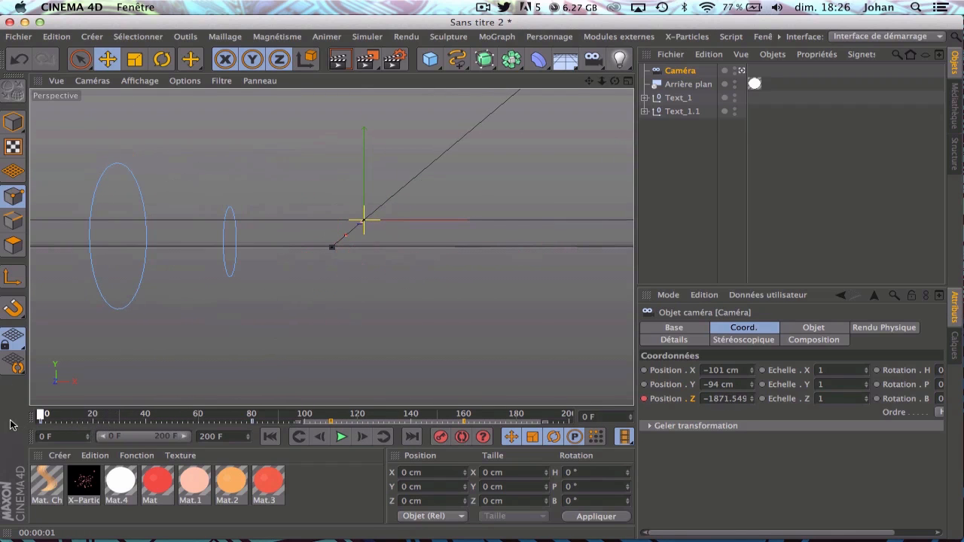
At frame 80, set the camera's B rotation to -5° and record a keyframe for it.
left_click_drag(85, 420, 251, 417)
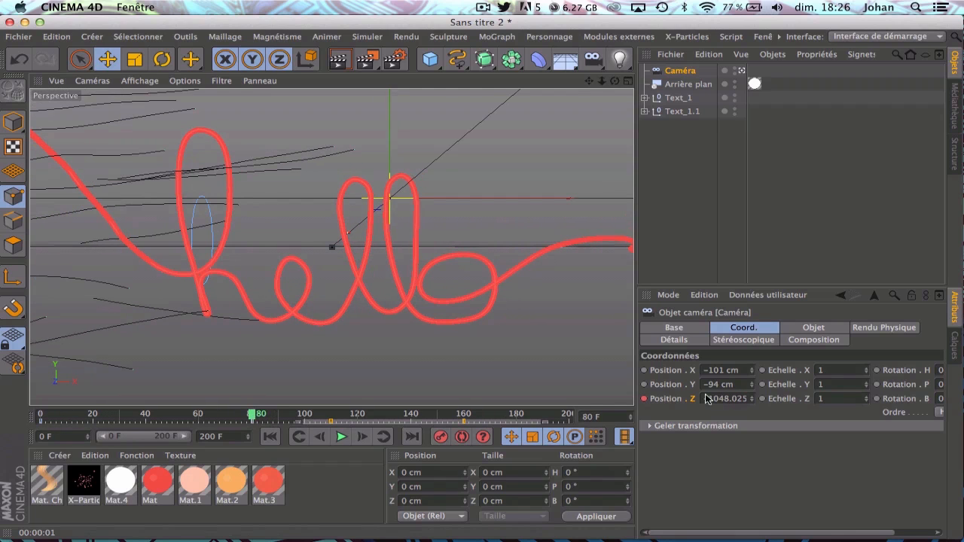
scroll(928, 370, "right", 3)
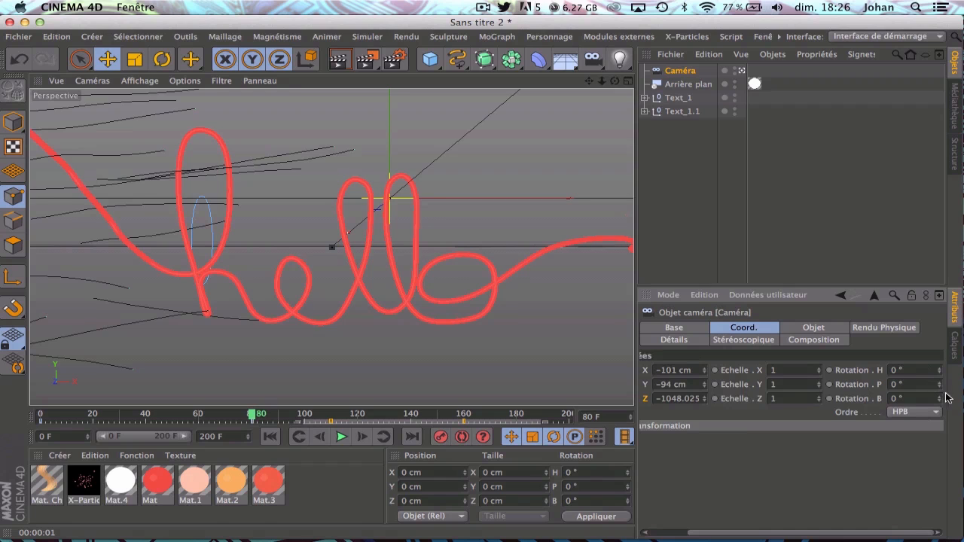
left_click_drag(945, 393, 957, 386)
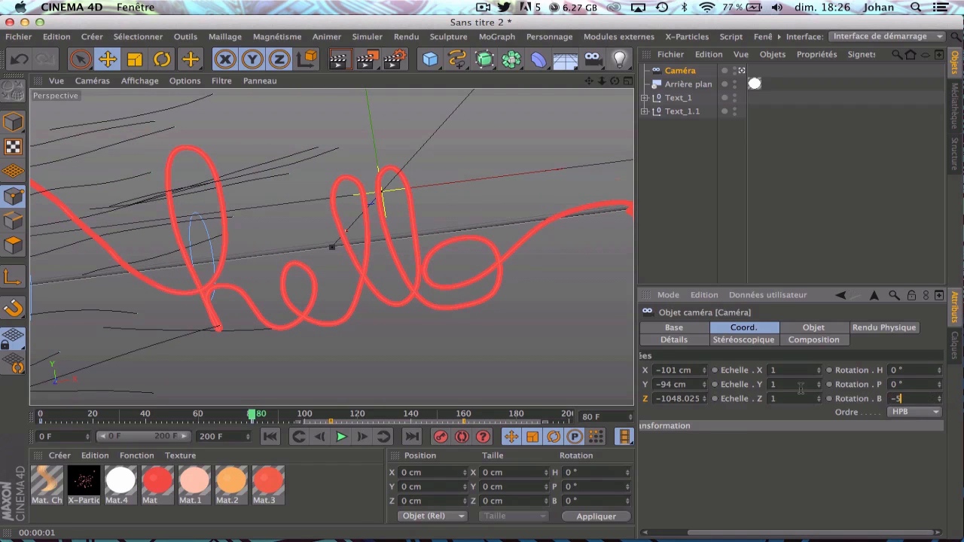
key("Return")
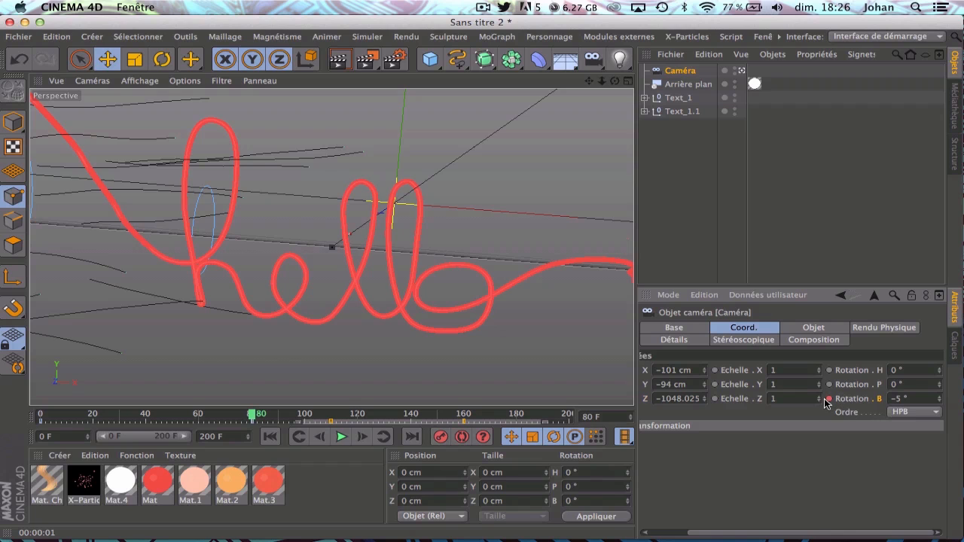
At frame 100, set the camera's B rotation to 0° and record a keyframe for it.
left_click_drag(254, 414, 305, 429)
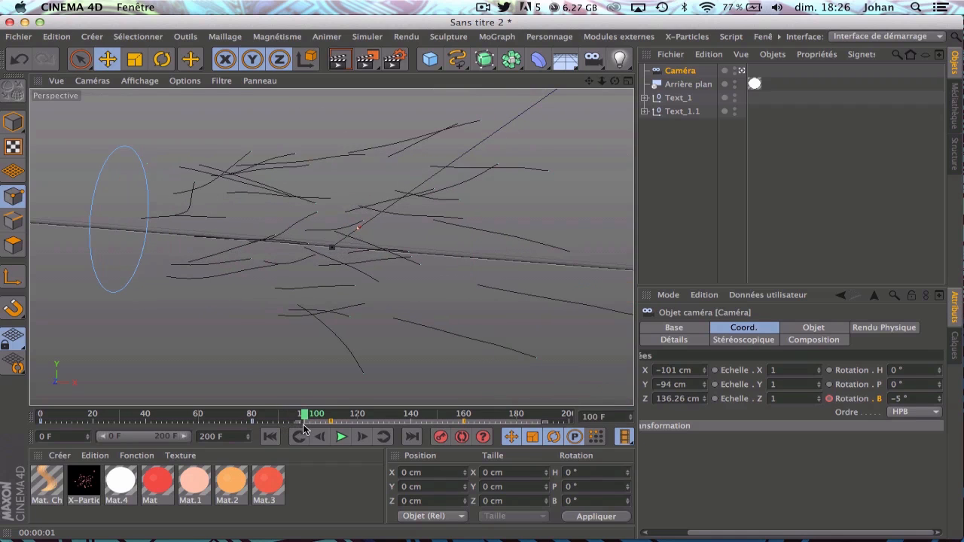
left_click(908, 399)
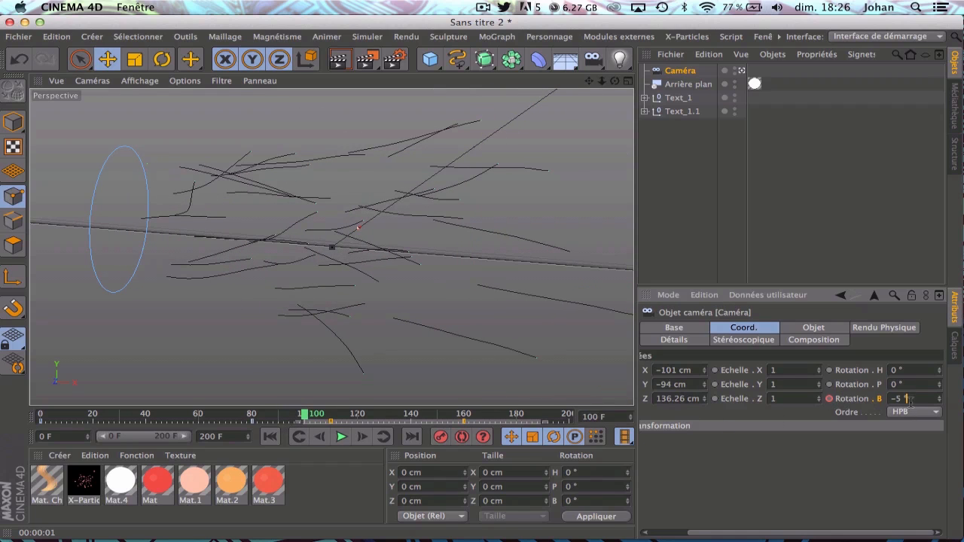
key("Return")
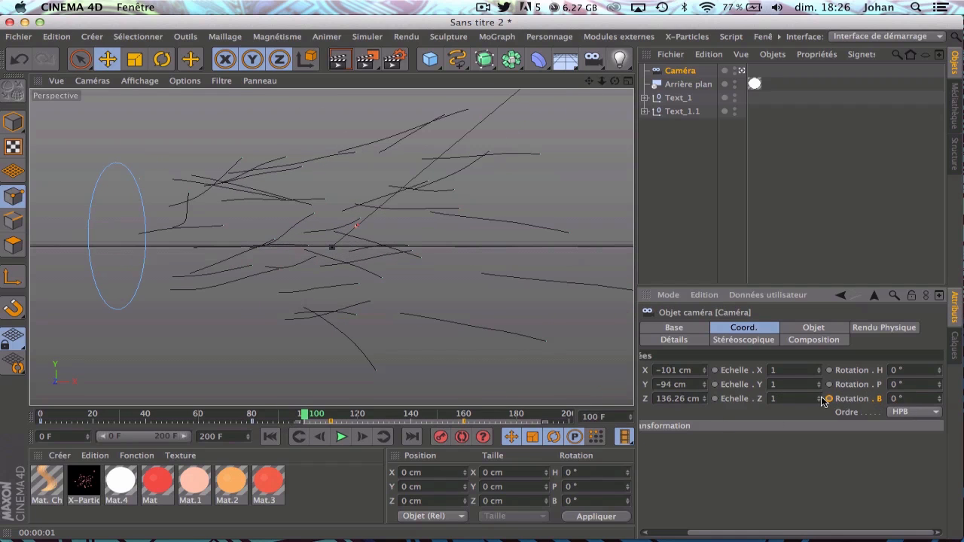
Play the animation from frame 0 to check the camera's tilt at the beginning.
left_click(269, 436)
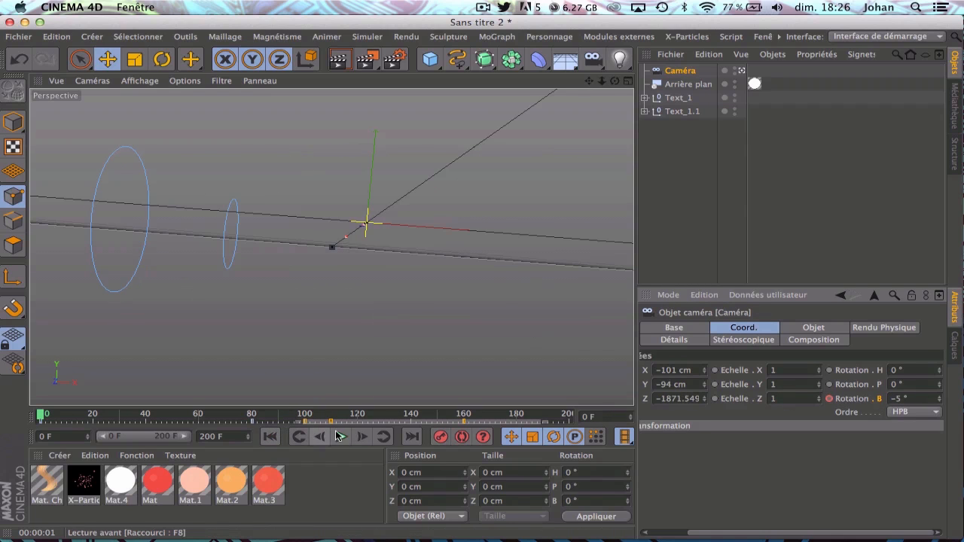
left_click(343, 437)
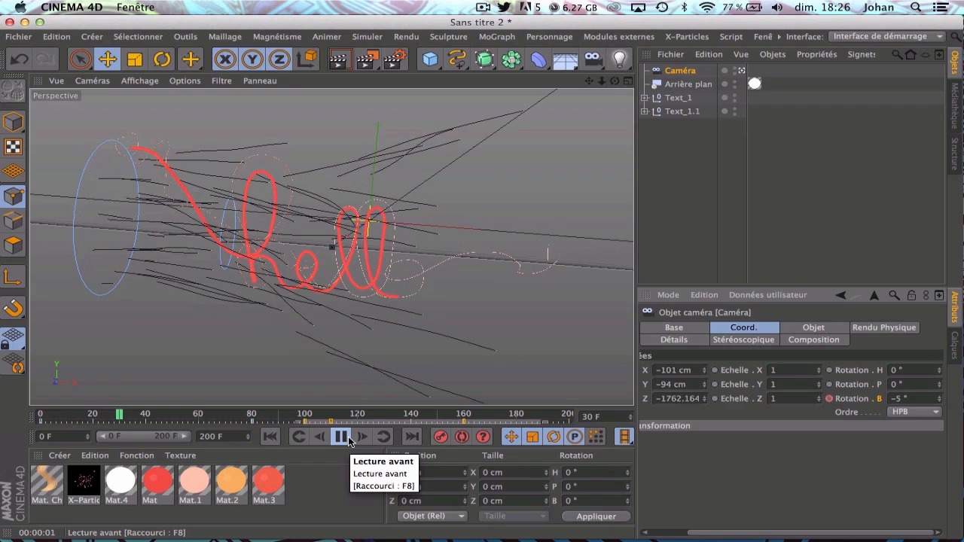
left_click(343, 438)
At frame 70, set the camera's B rotation to 0° and record a keyframe for it.
left_click_drag(126, 419, 225, 425)
left_click(927, 395)
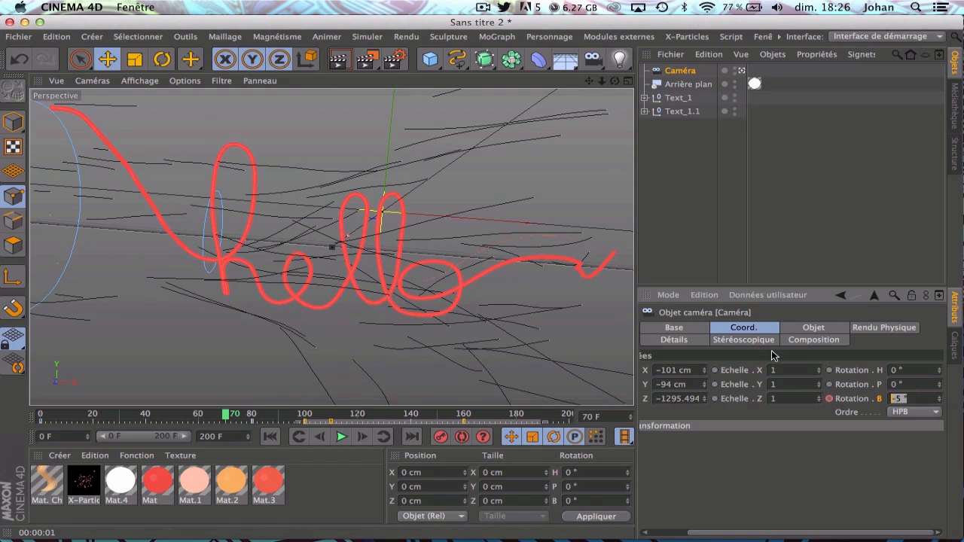
key("Return")
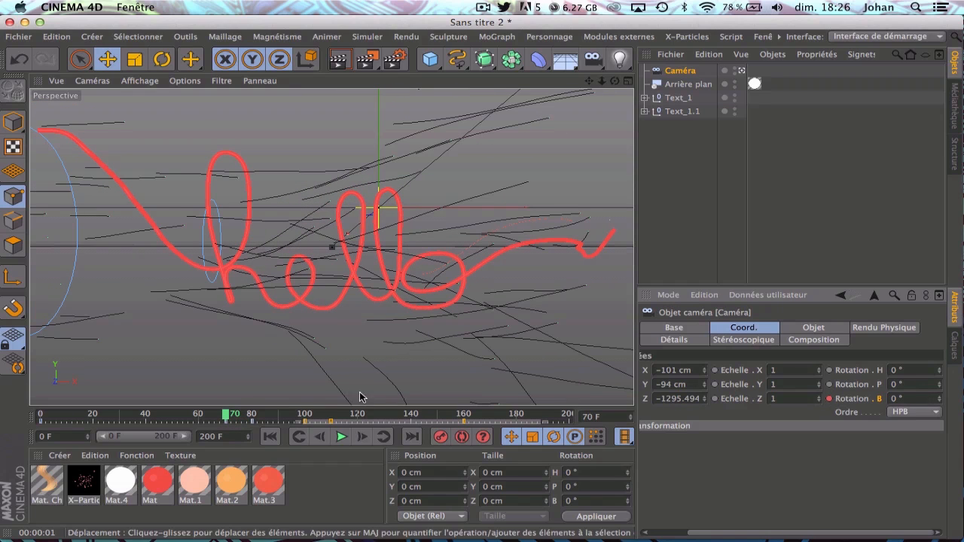
Review the camera animation by playing it back, and render a preview of the view at frame 49.
left_click(341, 437)
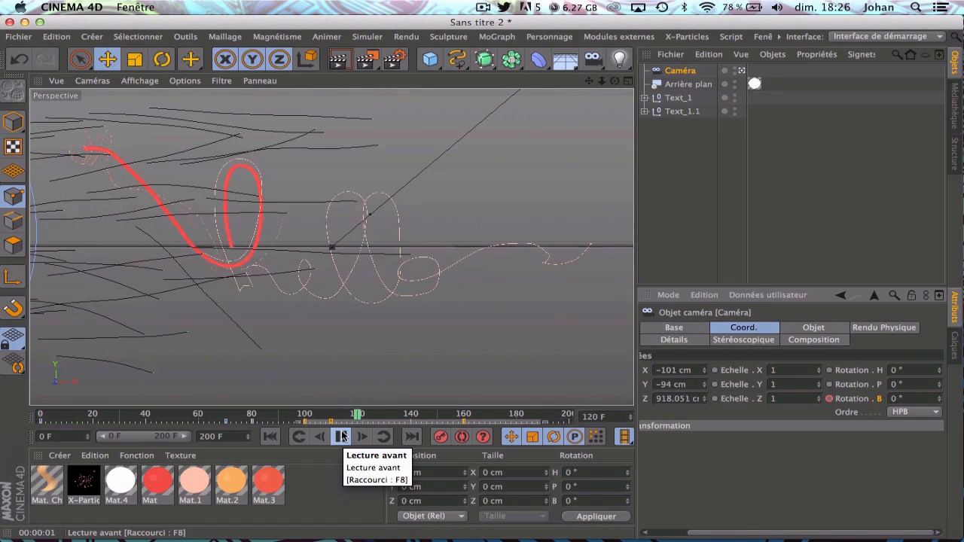
left_click(341, 436)
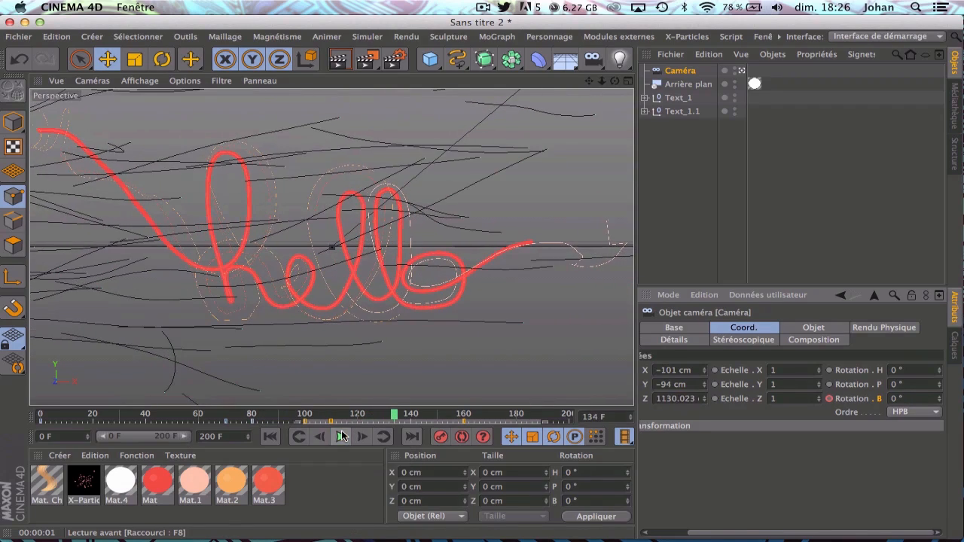
left_click(270, 437)
left_click(339, 437)
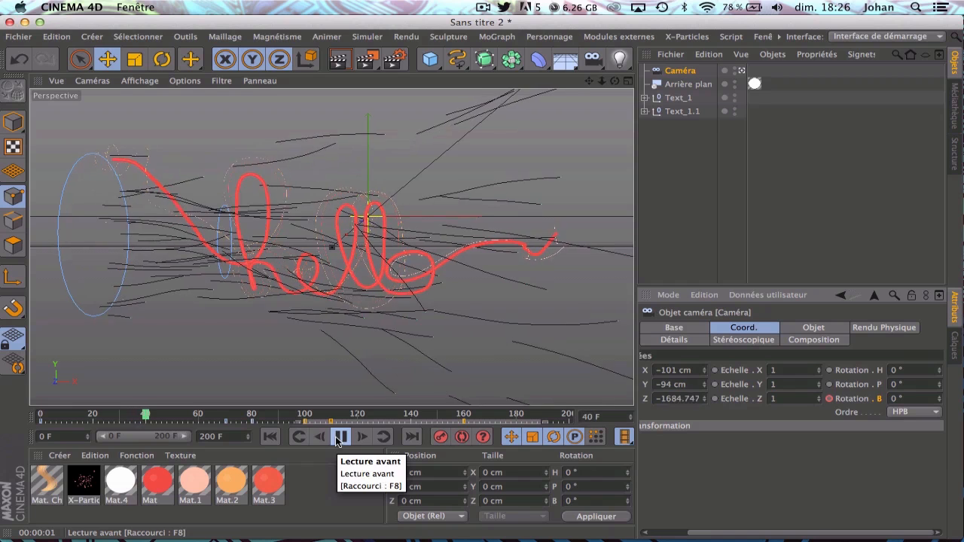
left_click(336, 440)
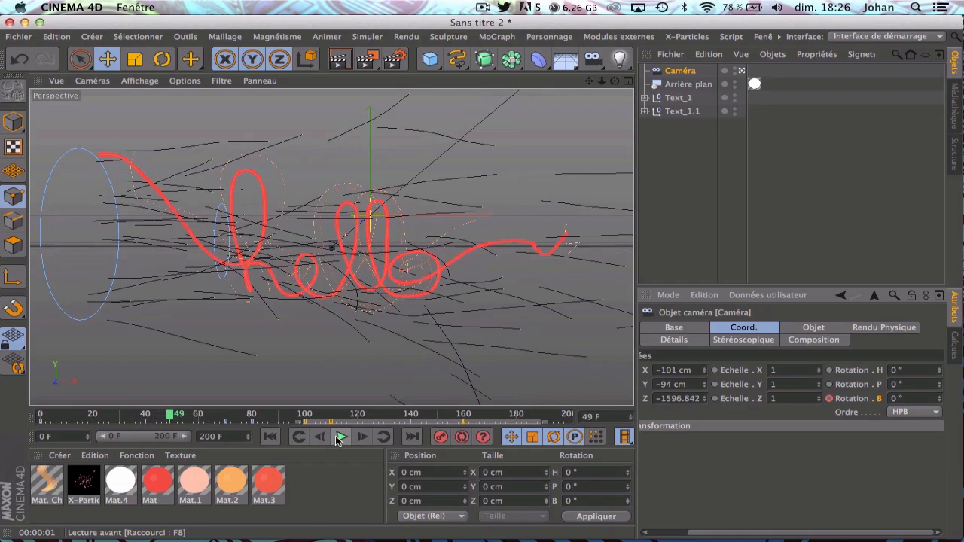
left_click(339, 62)
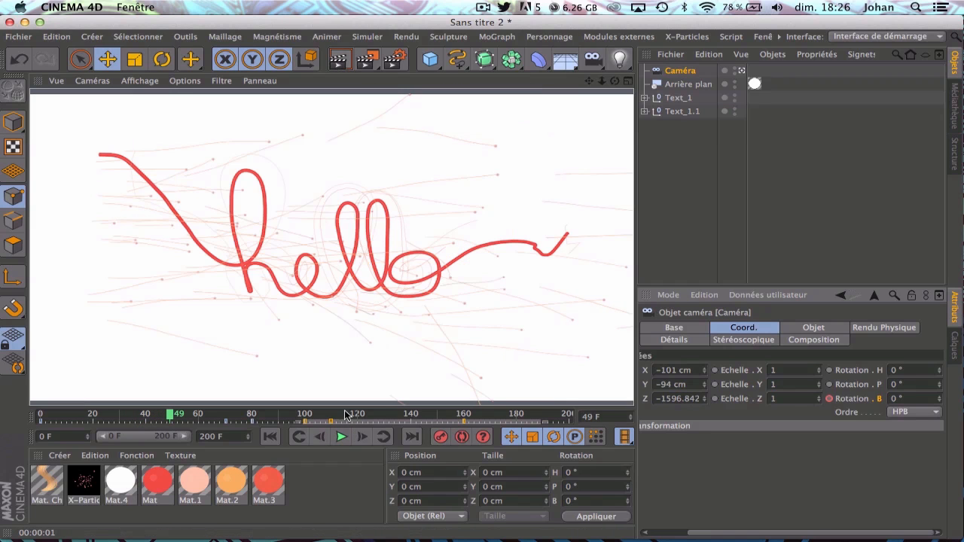
left_click(340, 437)
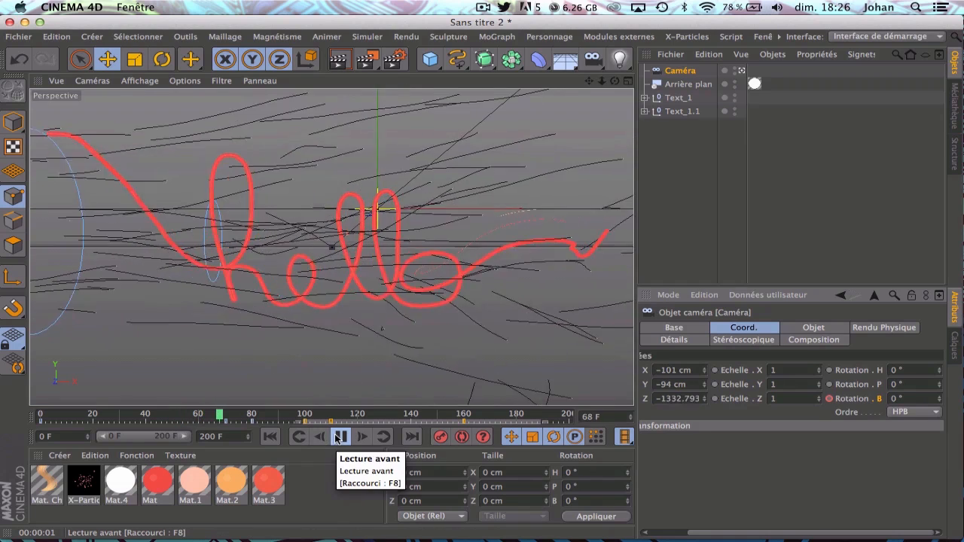
left_click(338, 437)
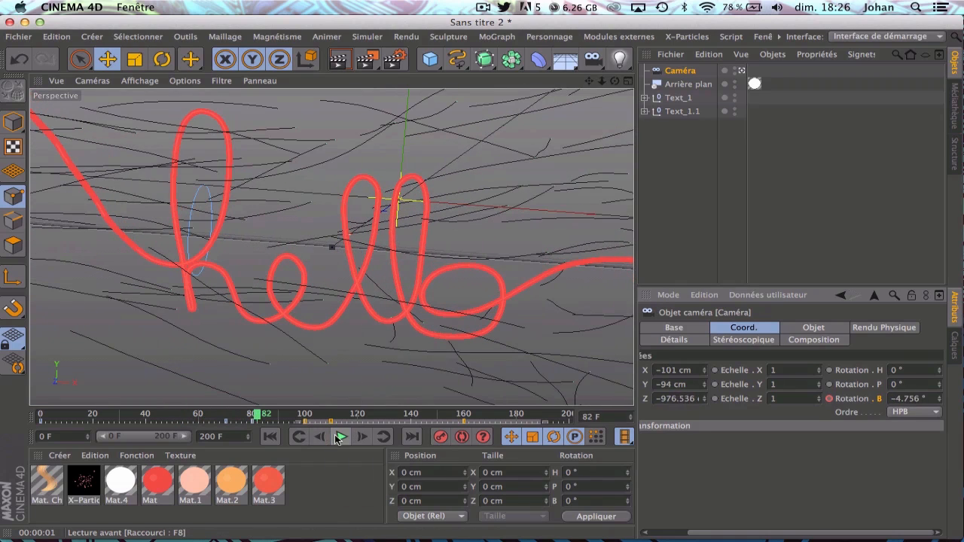
Leave the camera view, move the X-Particles emitter of Text_1 to X -926 cm, and render a preview of the view.
left_click(644, 111)
left_click(644, 97)
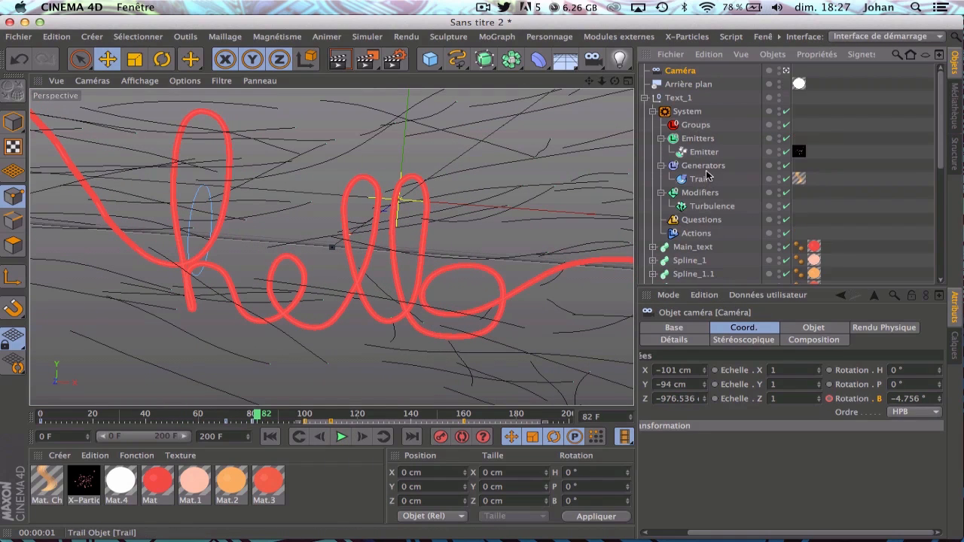
left_click(704, 151)
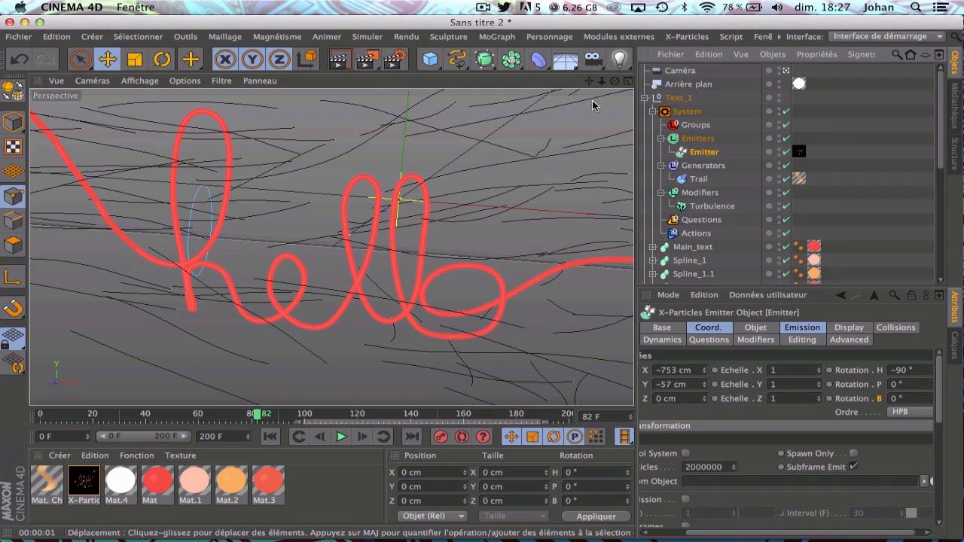
left_click(785, 70)
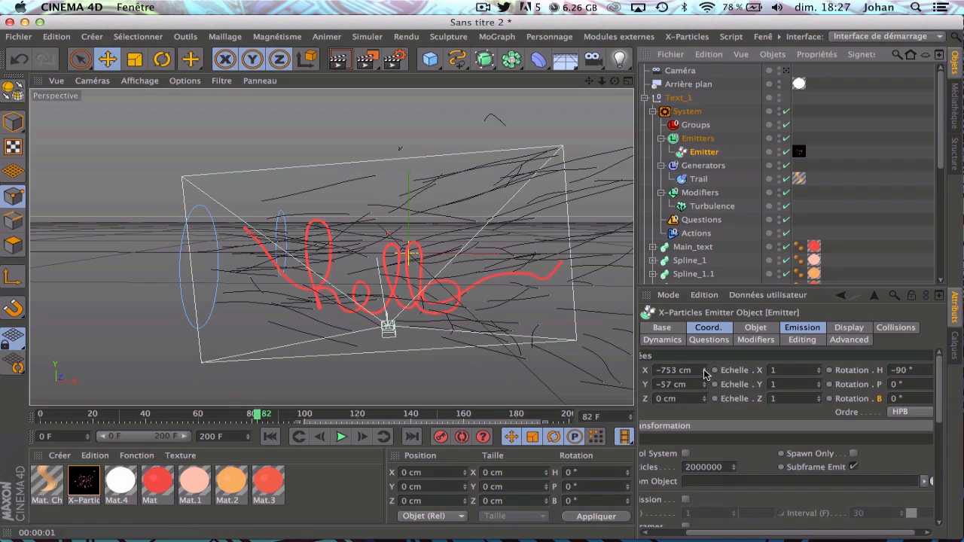
left_click_drag(704, 371, 659, 370)
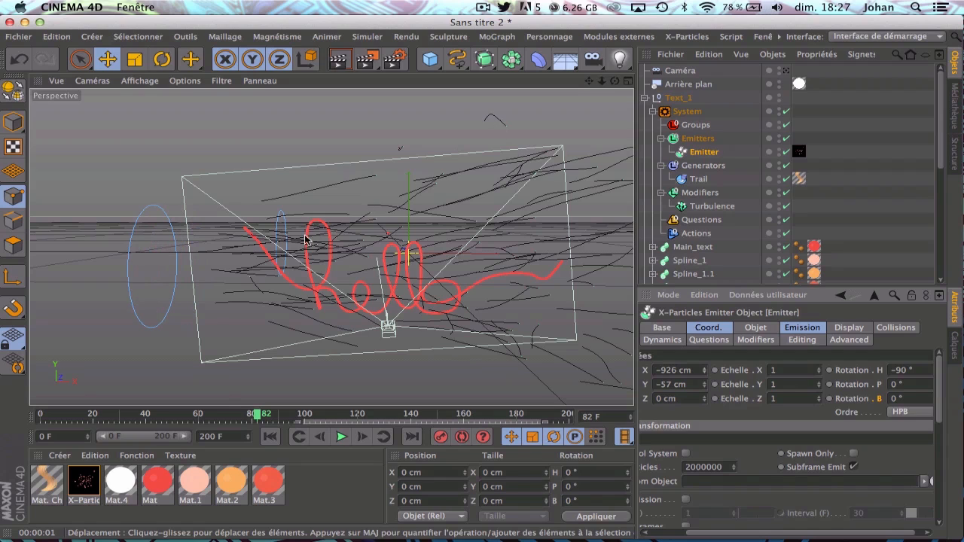
left_click(340, 59)
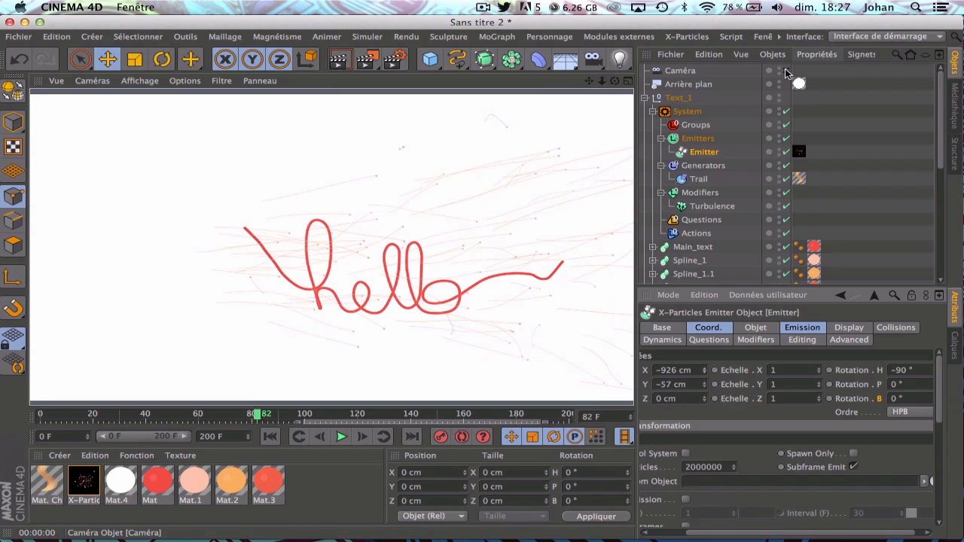
Move the X-Particles emitter of Text_1.1 to X -943 cm.
left_click(645, 98)
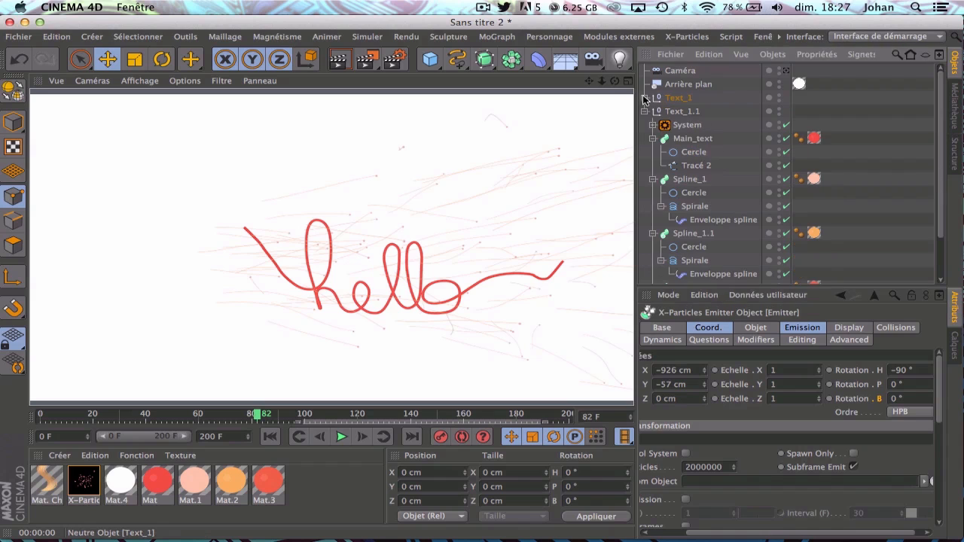
left_click(663, 125)
left_click(652, 125)
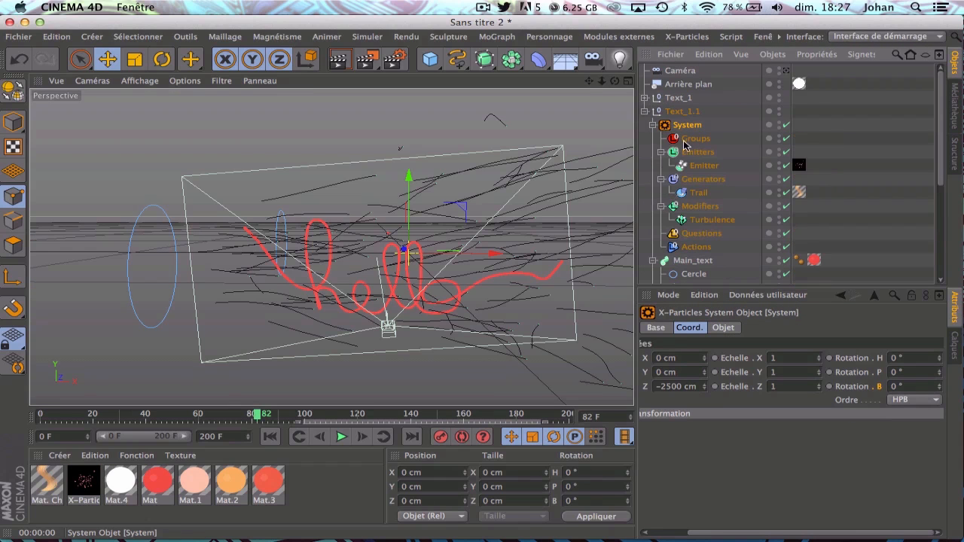
left_click(695, 166)
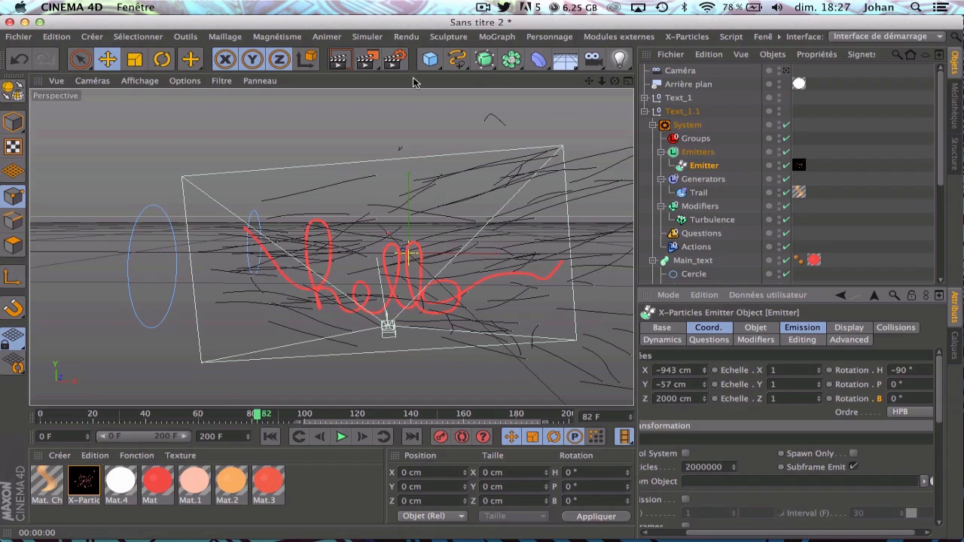
Look through the camera, play the animation from frame 0 to about frame 144, and render a preview of the view there.
left_click(786, 69)
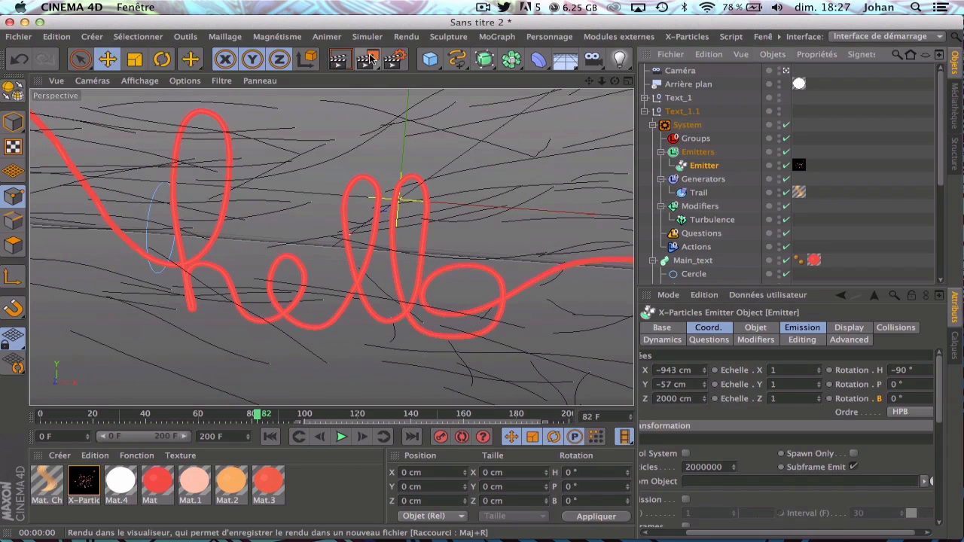
left_click(270, 436)
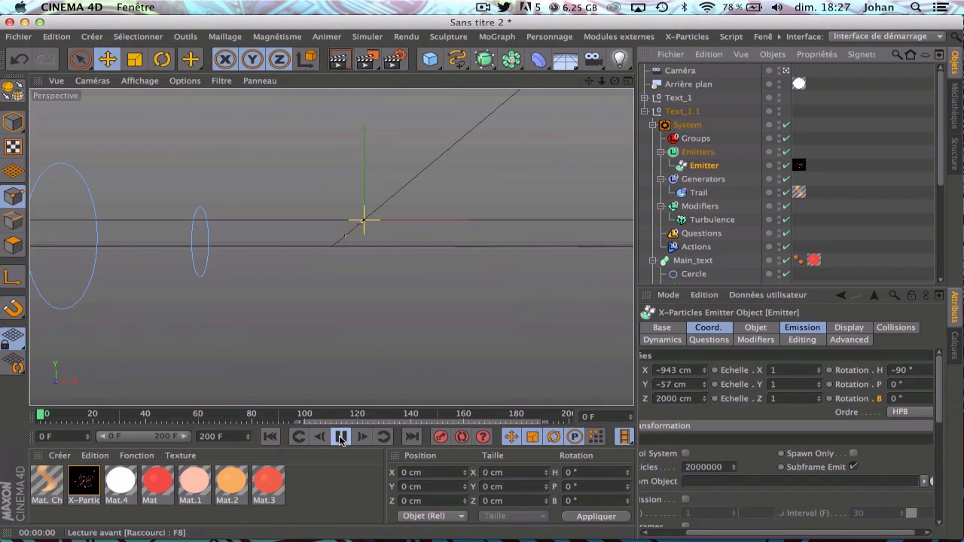
left_click(340, 437)
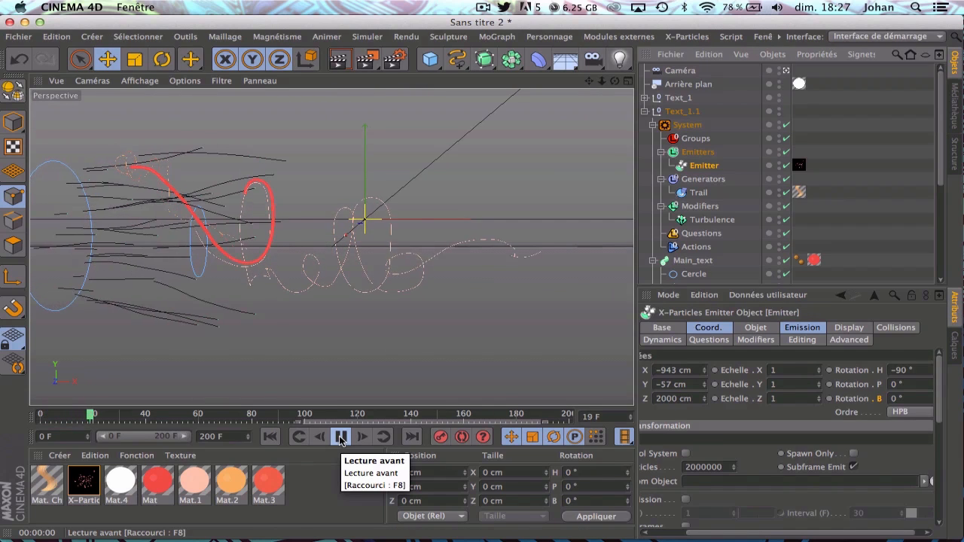
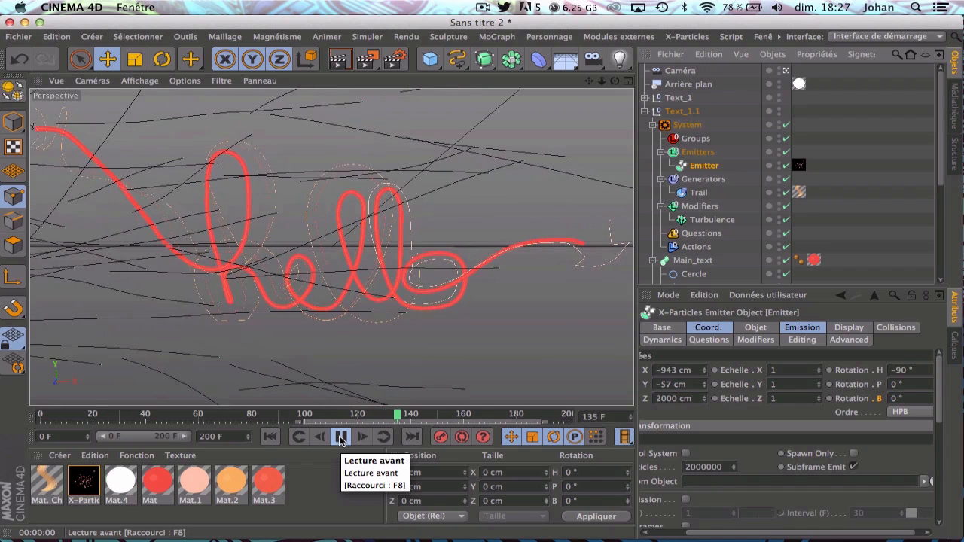
left_click(340, 437)
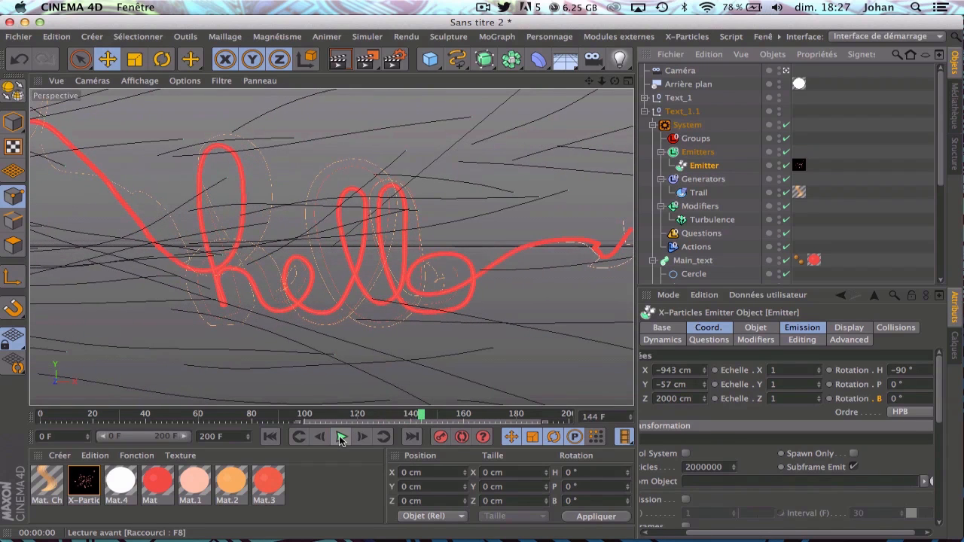
left_click(330, 66)
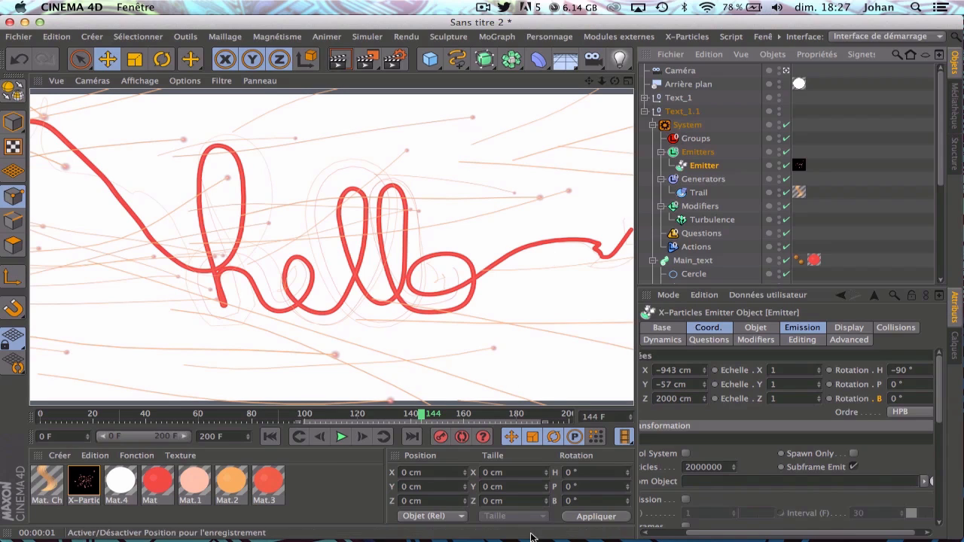
Disable the X-Particles systems of Text_1.1 and Text_1, and collapse both groups.
left_click(341, 517)
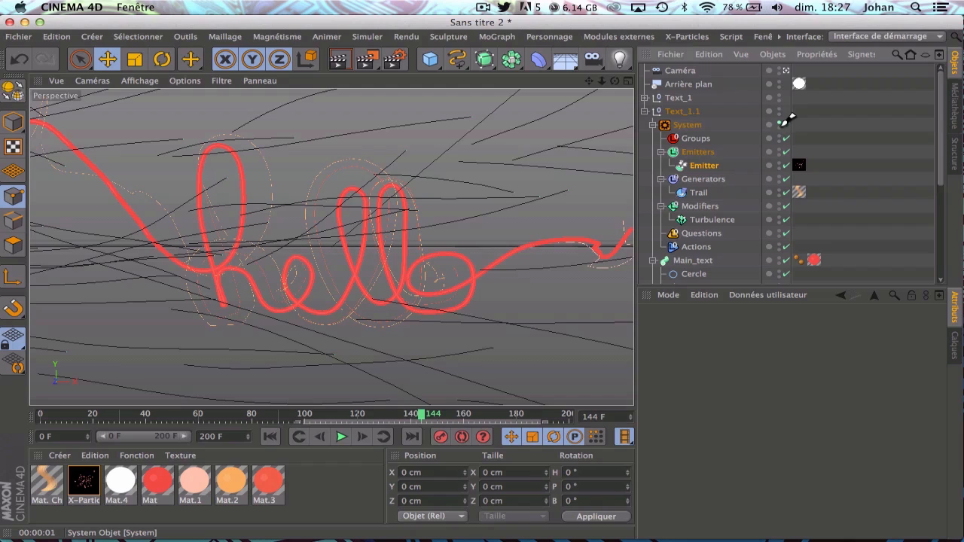
left_click(784, 125)
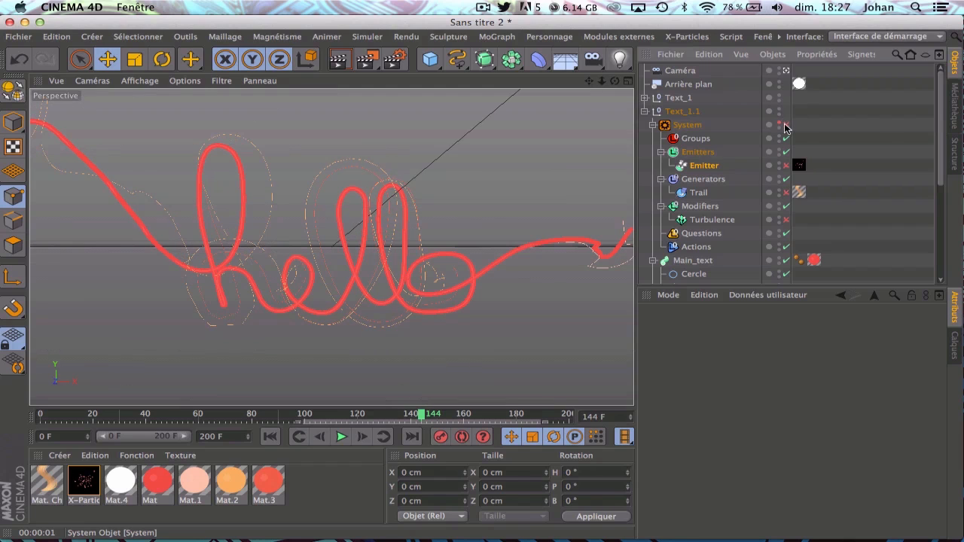
left_click(785, 125)
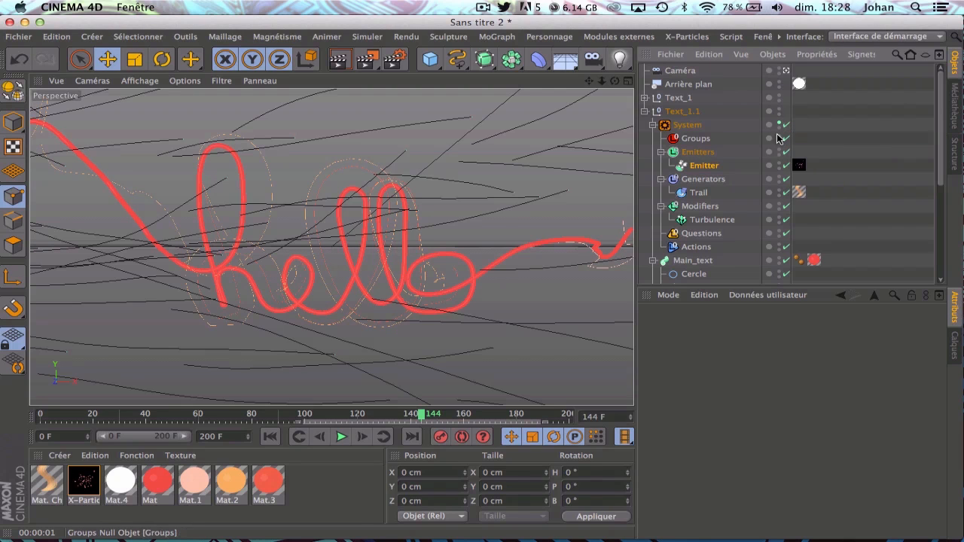
left_click(644, 111)
left_click(644, 99)
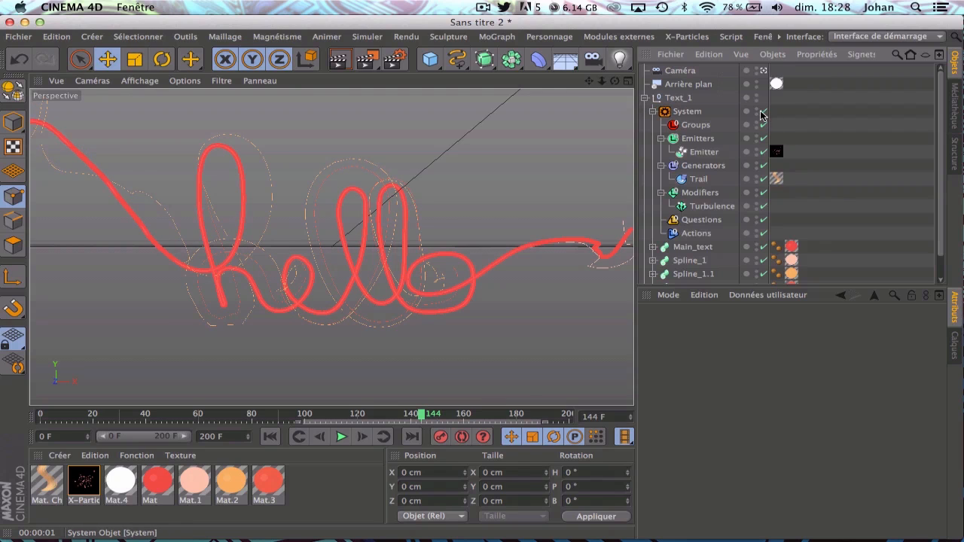
left_click(644, 98)
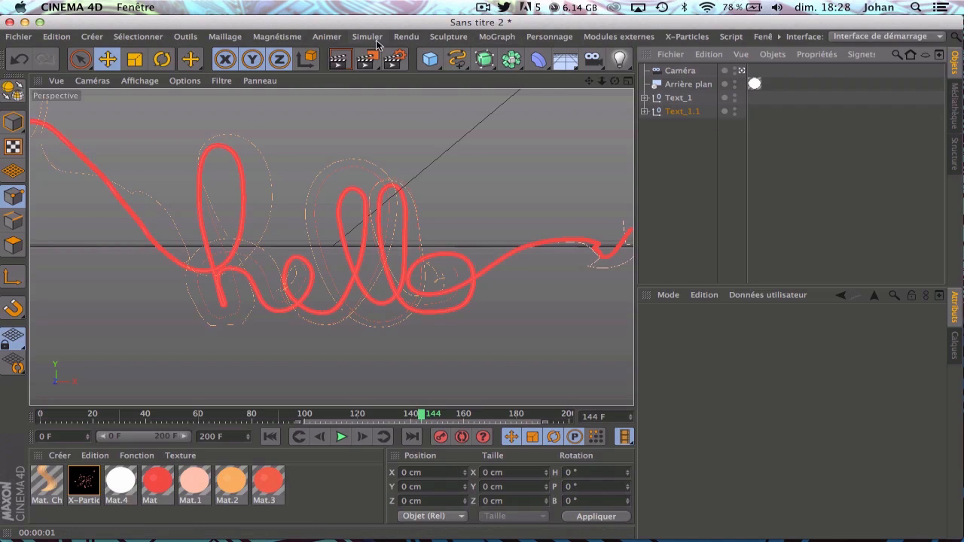
Set the render output size to 1280 by 720 pixels.
left_click(395, 58)
left_click_drag(256, 101, 294, 101)
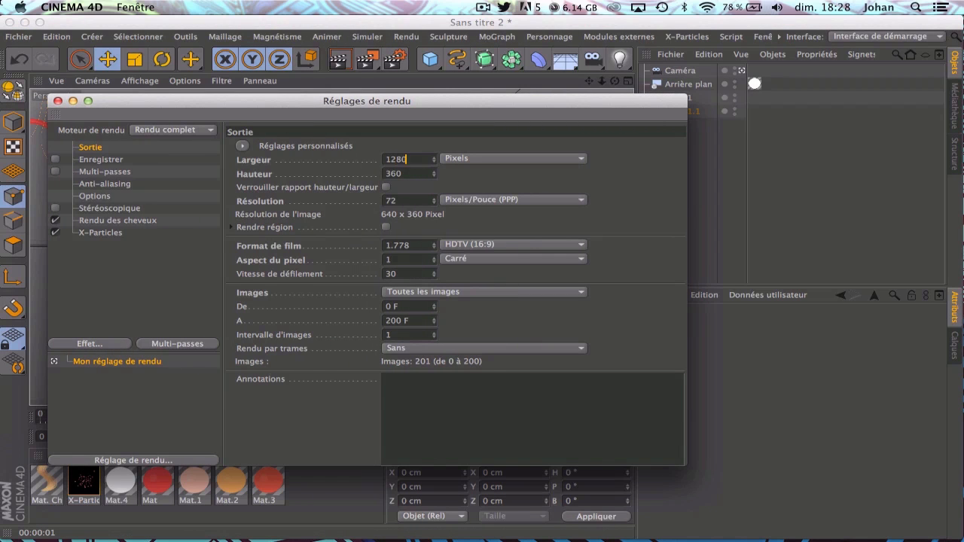
key("Return")
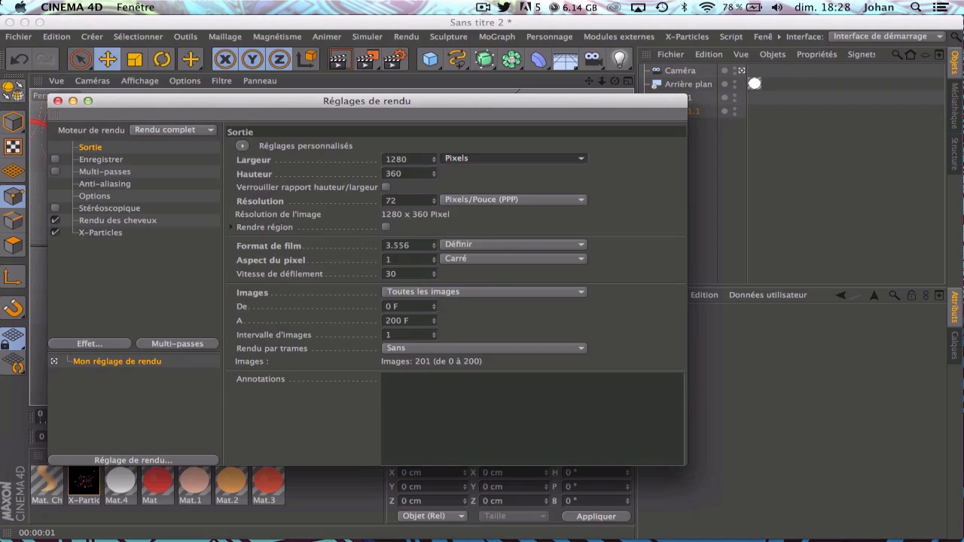
left_click(419, 174)
type("720")
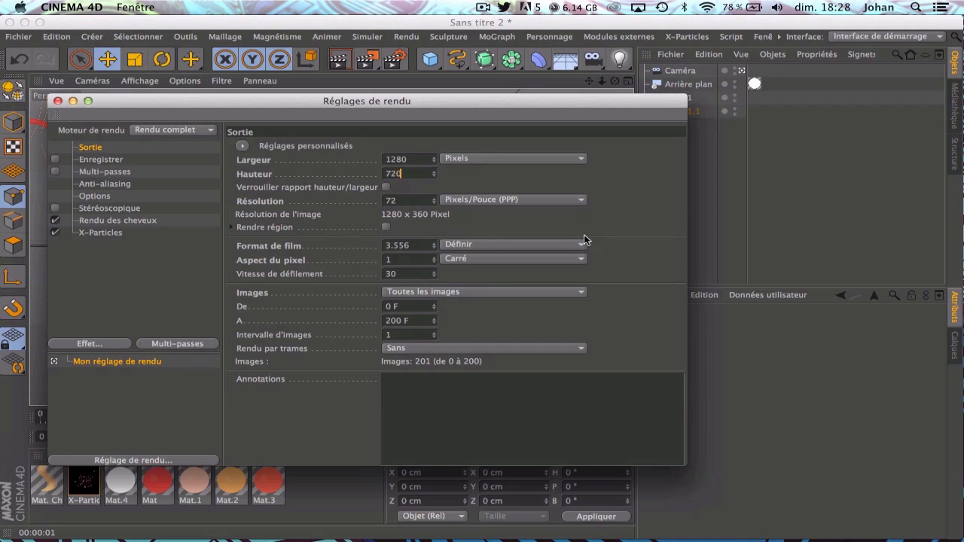
Enable saving of the rendered images and create a folder named Splines on the desktop for them.
left_click(94, 160)
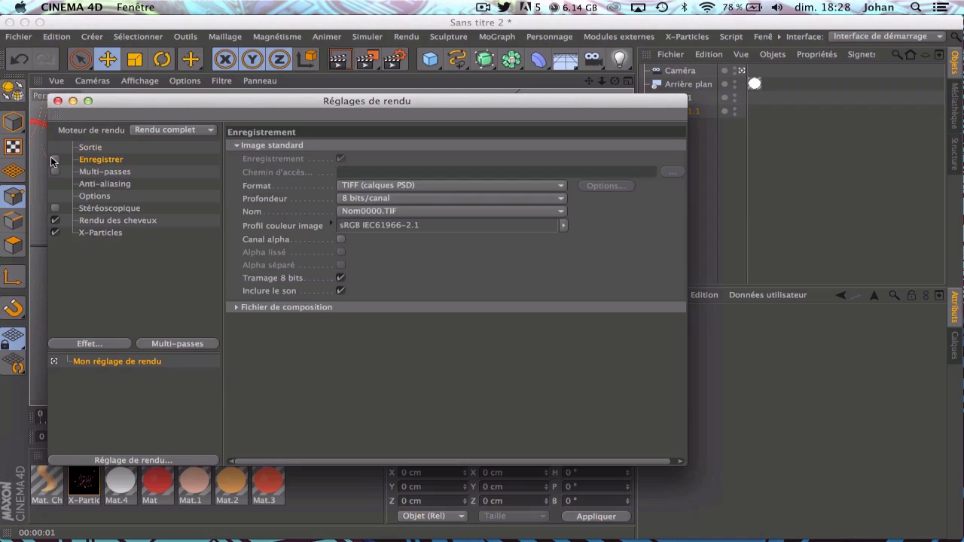
left_click(672, 173)
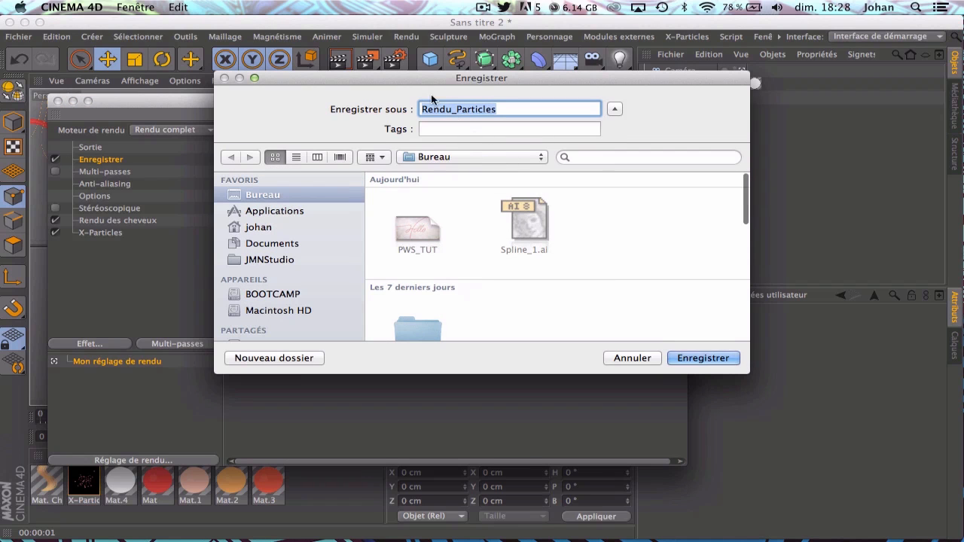
left_click(307, 359)
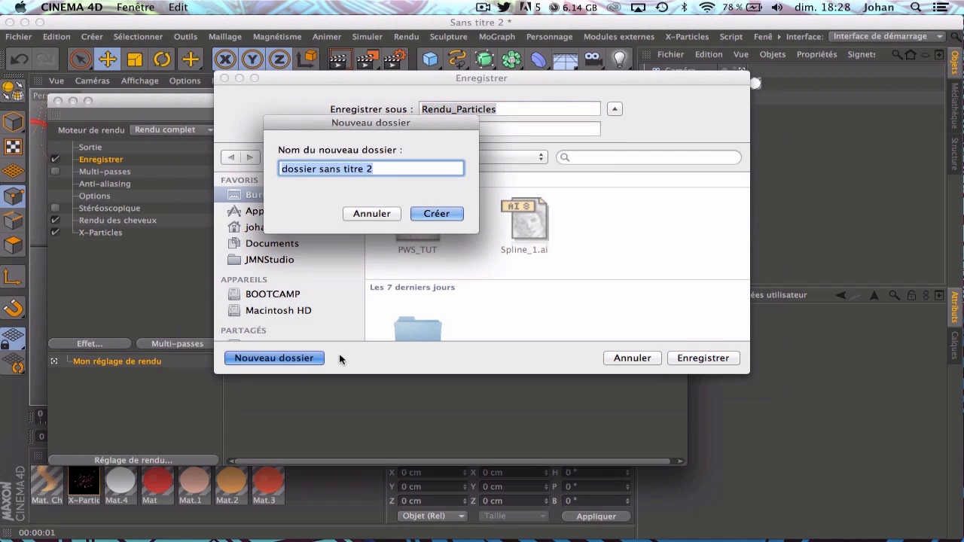
type("Splines")
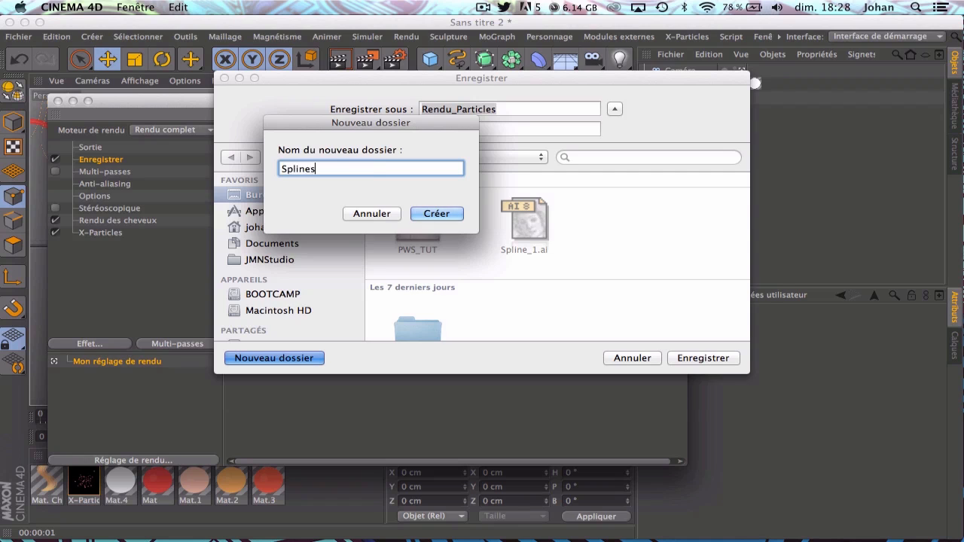
key("Return")
Create a subfolder named text inside Splines and set the render's save name to Rendu_text in it.
left_click(270, 359)
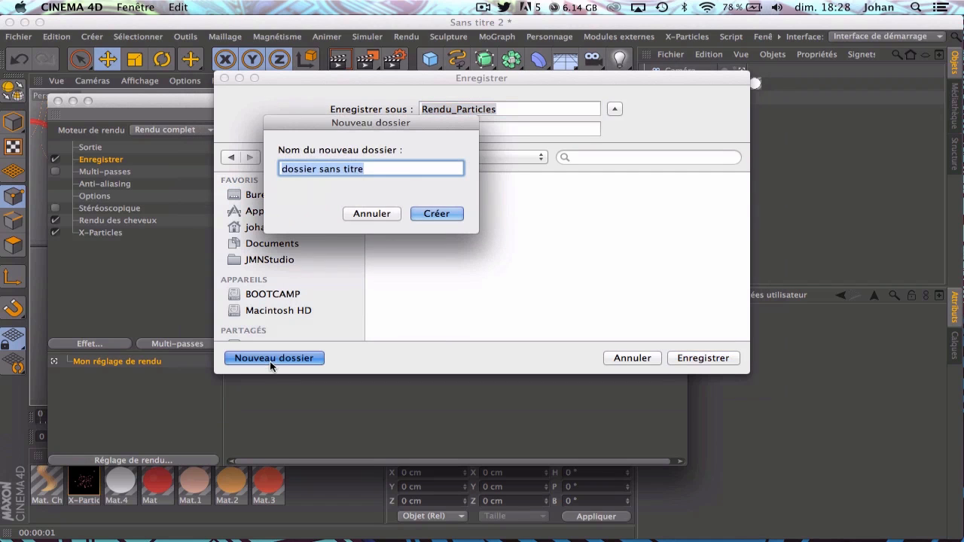
type("Spli")
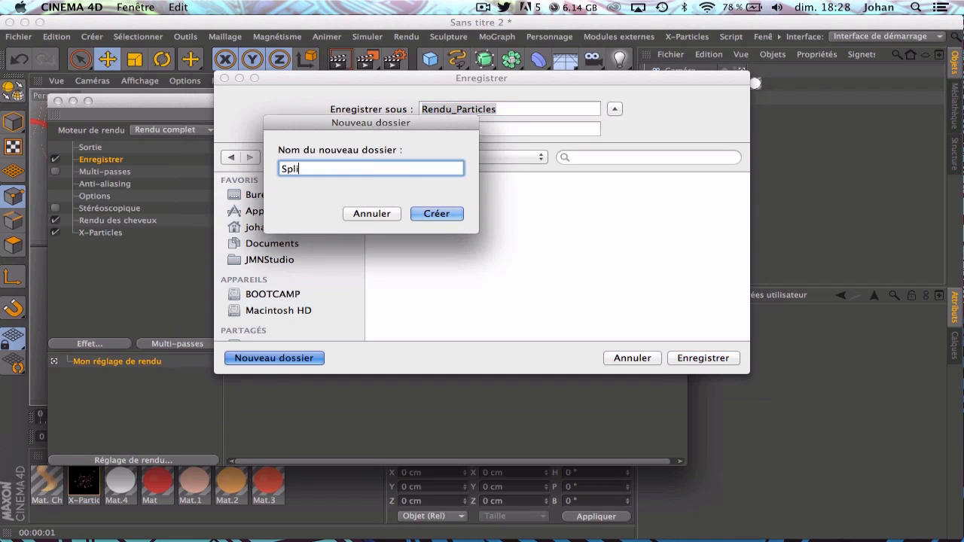
key("BackSpace")
key("BackSpace")
key("BackSpace")
key("BackSpace")
type("tex")
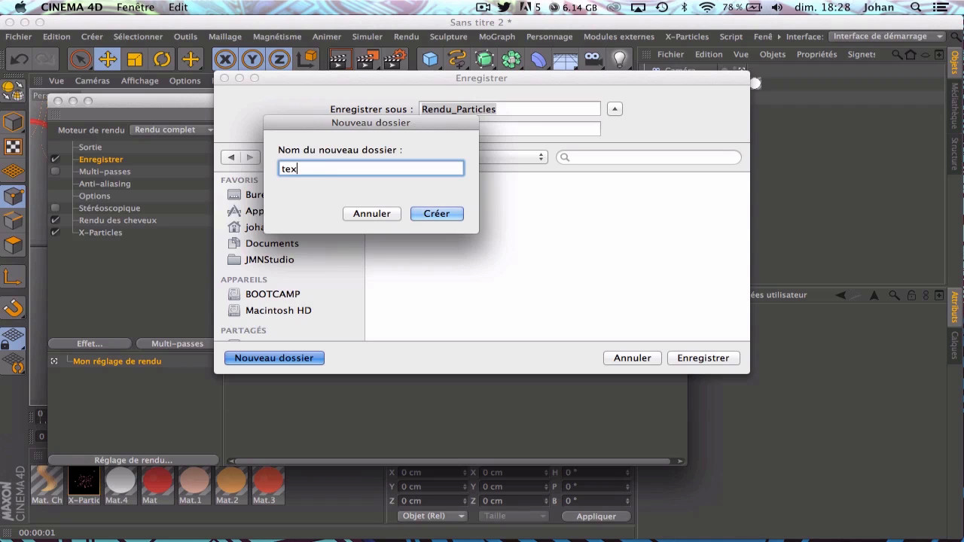
type("t")
key("Return")
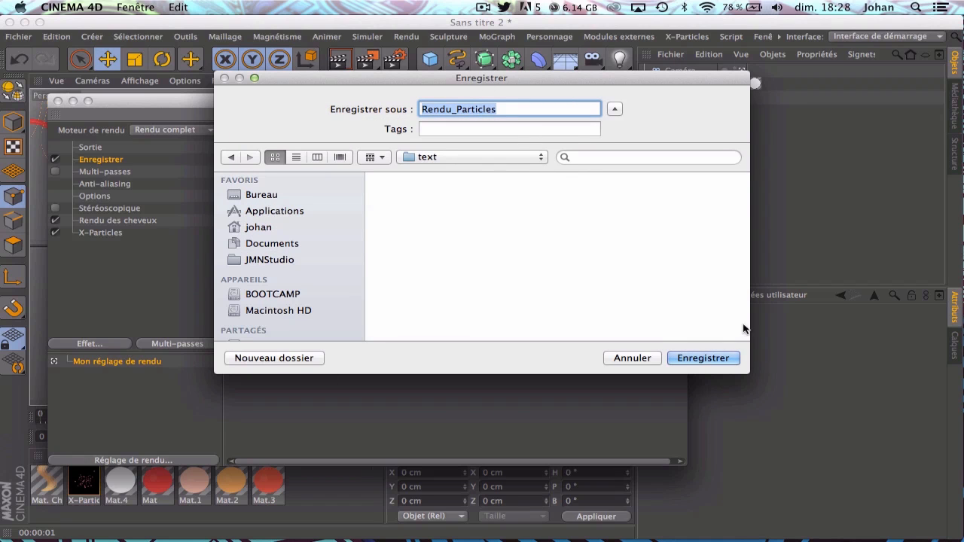
left_click(698, 359)
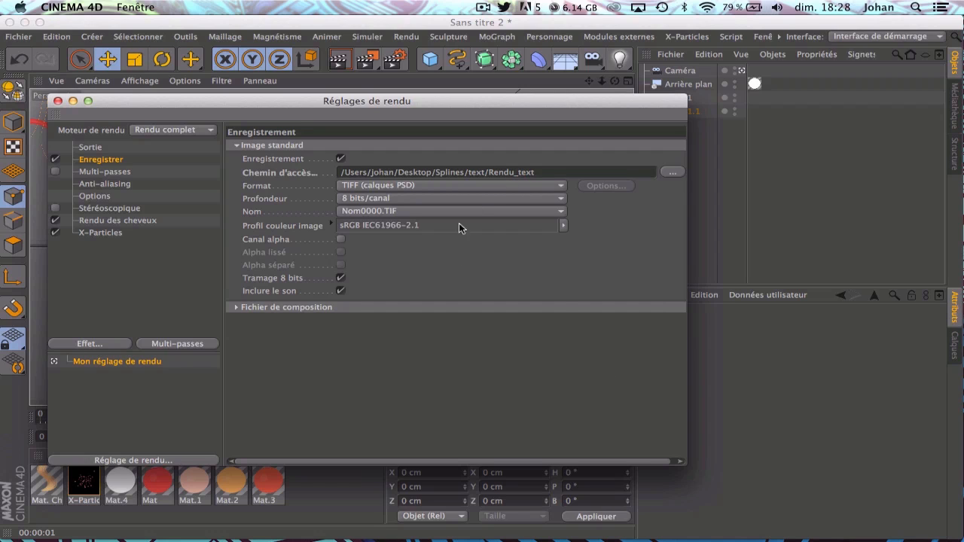
Keep the TIFF (calques PSD) format, enable the alpha channel and separate alpha, and close the render settings.
left_click(478, 185)
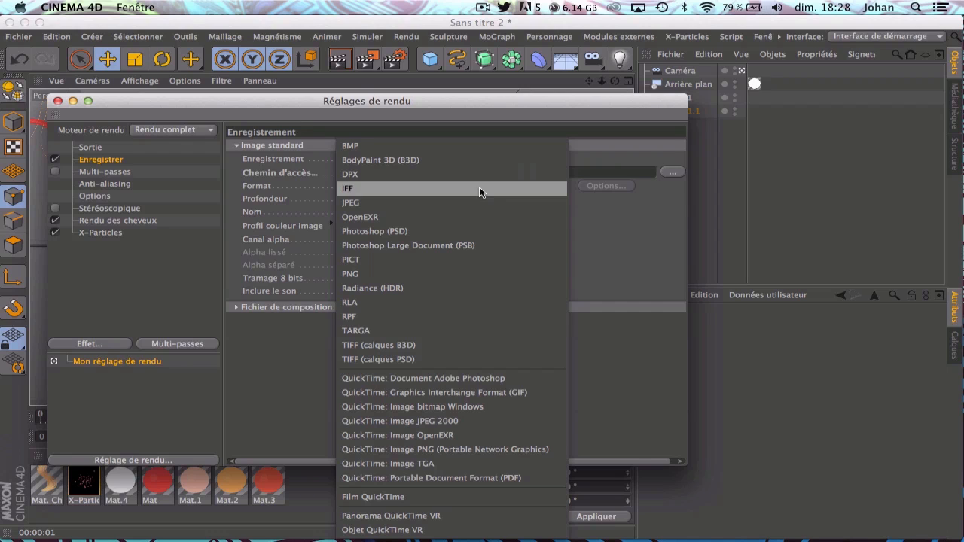
left_click(602, 245)
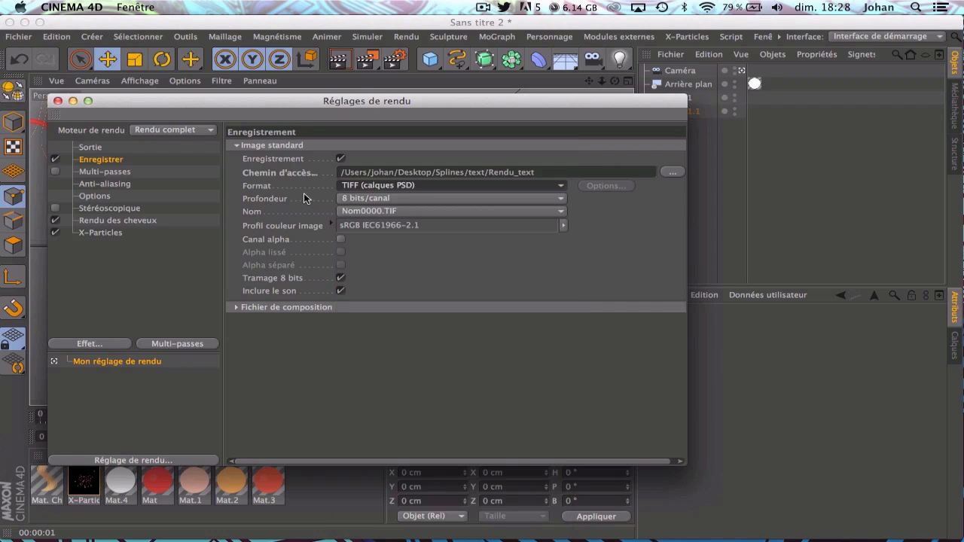
left_click(340, 239)
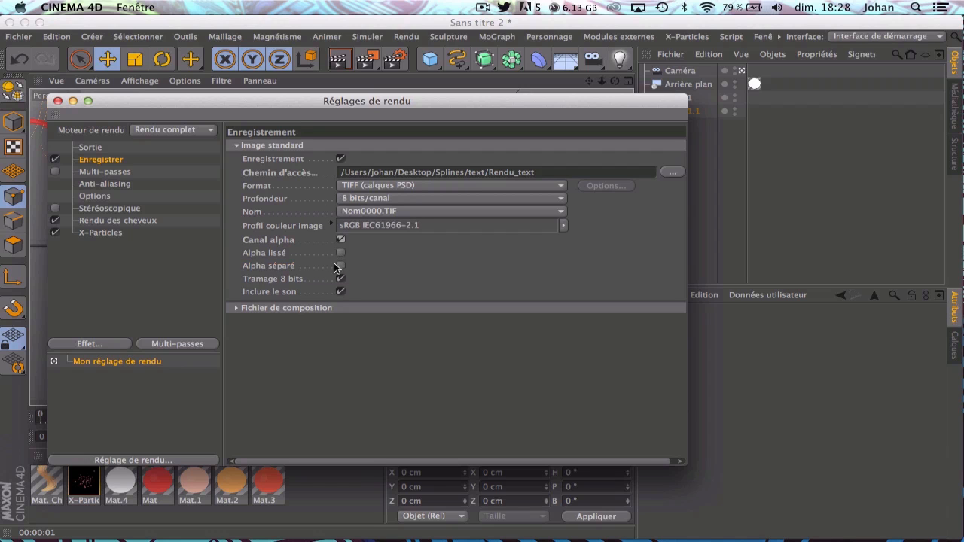
left_click(338, 265)
left_click(71, 101)
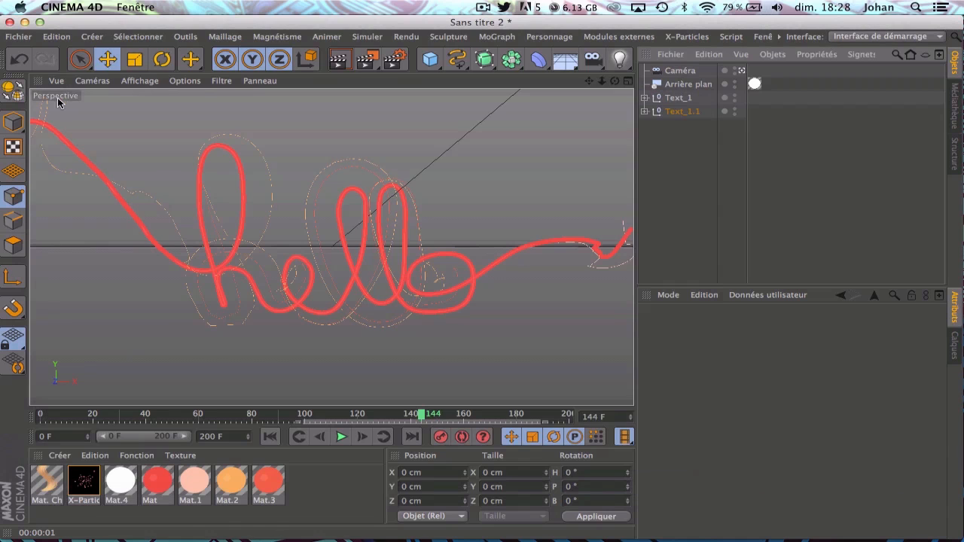
left_click(369, 58)
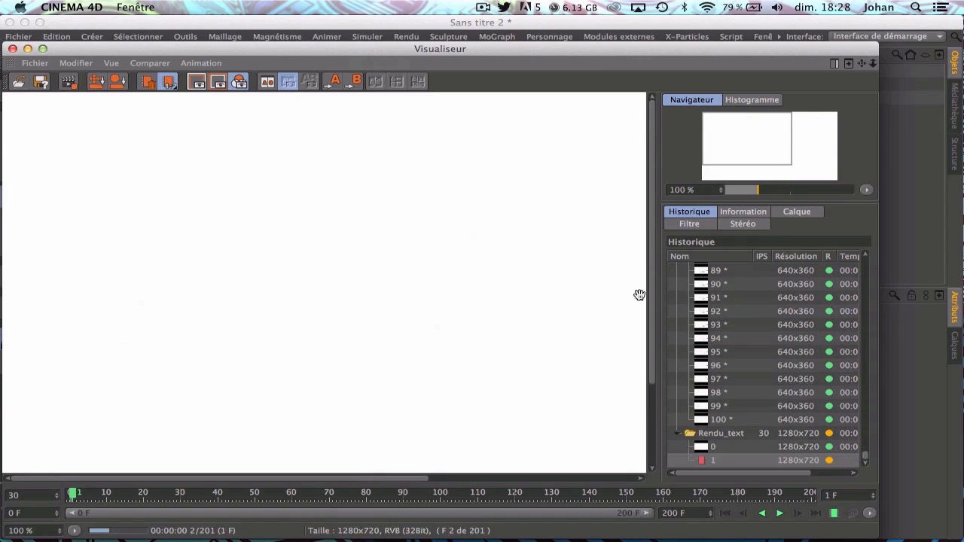
left_click_drag(786, 131, 844, 158)
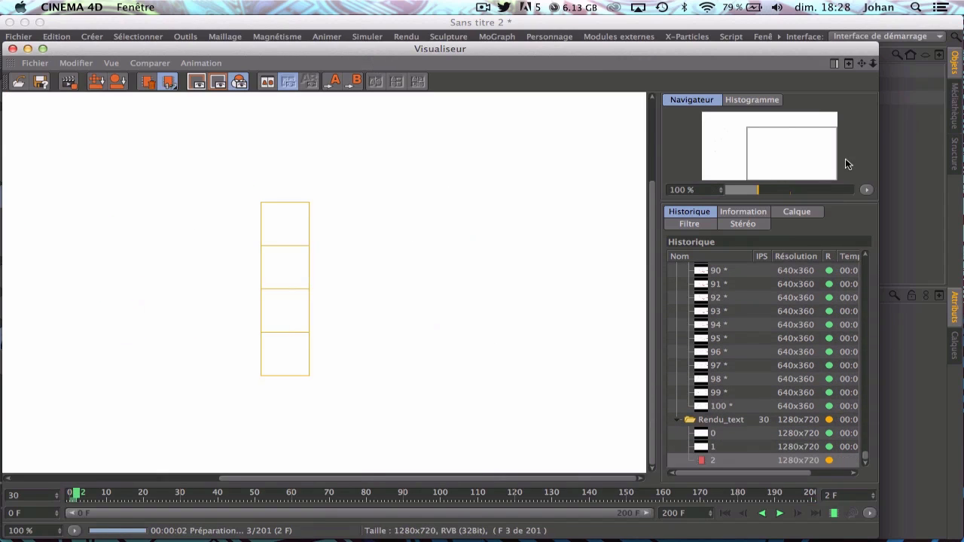
left_click(12, 48)
left_click(594, 204)
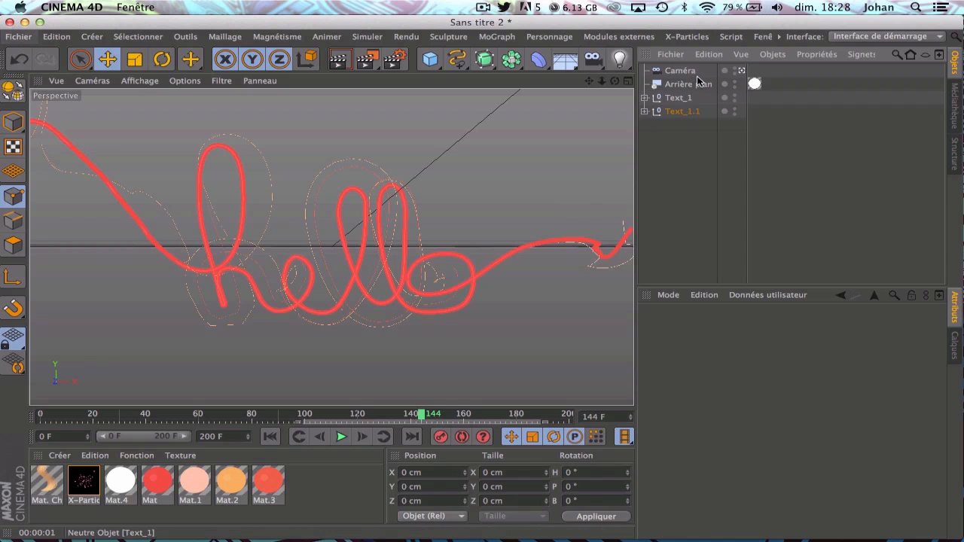
Delete the Arrière-plan object and render the text sequence to the Visualiseur, overwriting the existing Rendu_text files.
left_click(678, 70)
key("Delete")
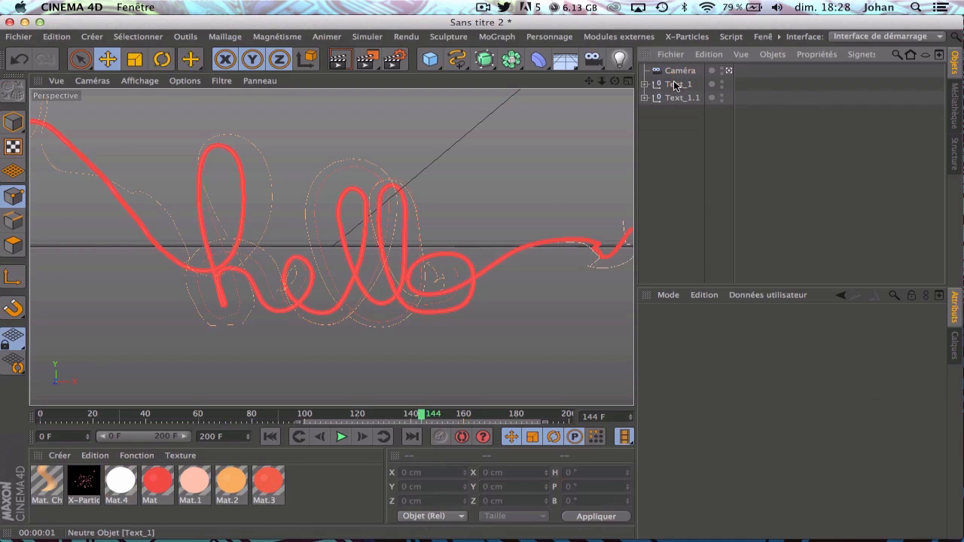
left_click(363, 58)
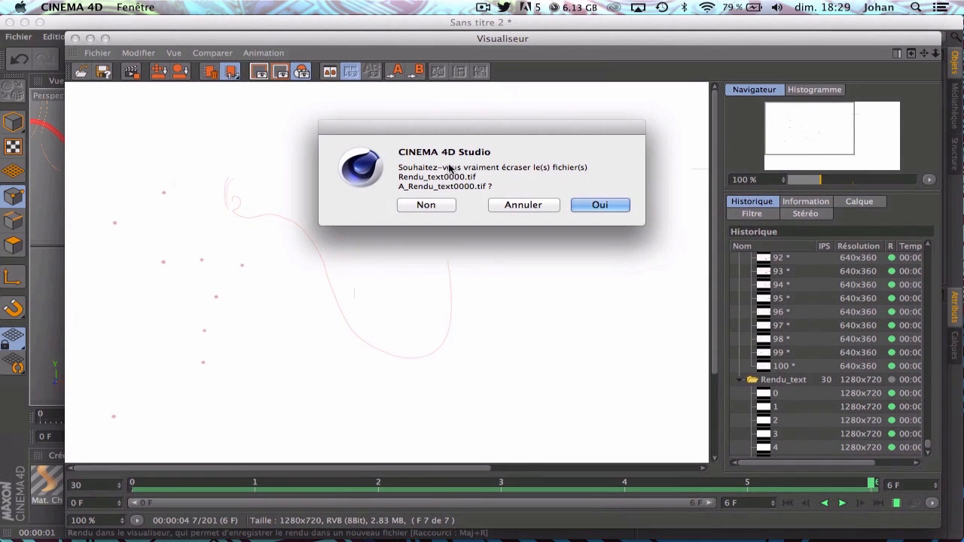
left_click(594, 204)
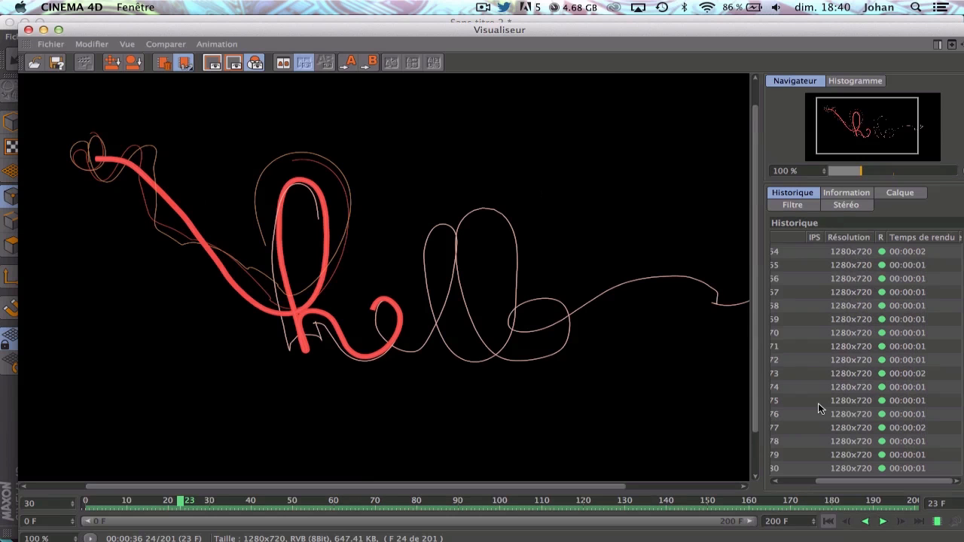
Play back the rendered text animation from its first frame in the Visualiseur and close the viewer.
left_click(871, 525)
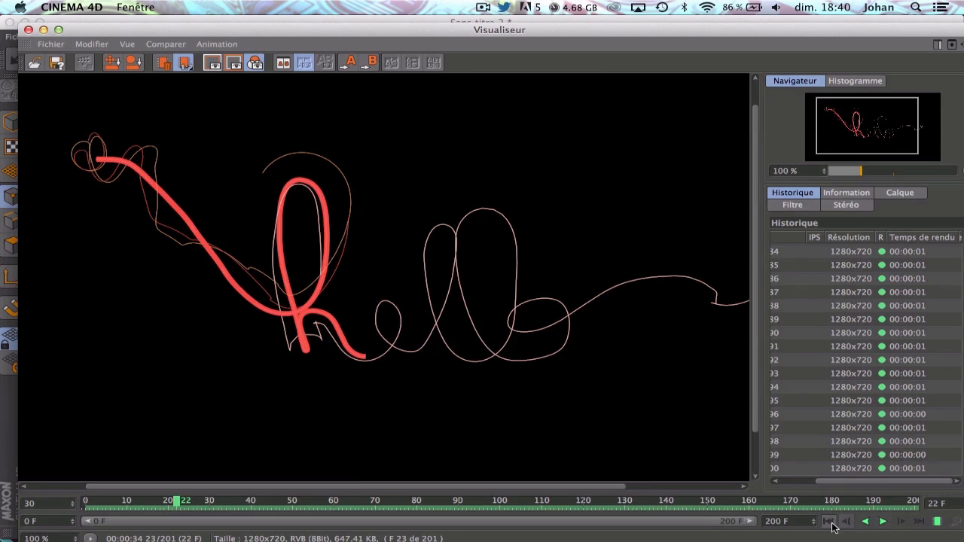
left_click(831, 522)
left_click(883, 522)
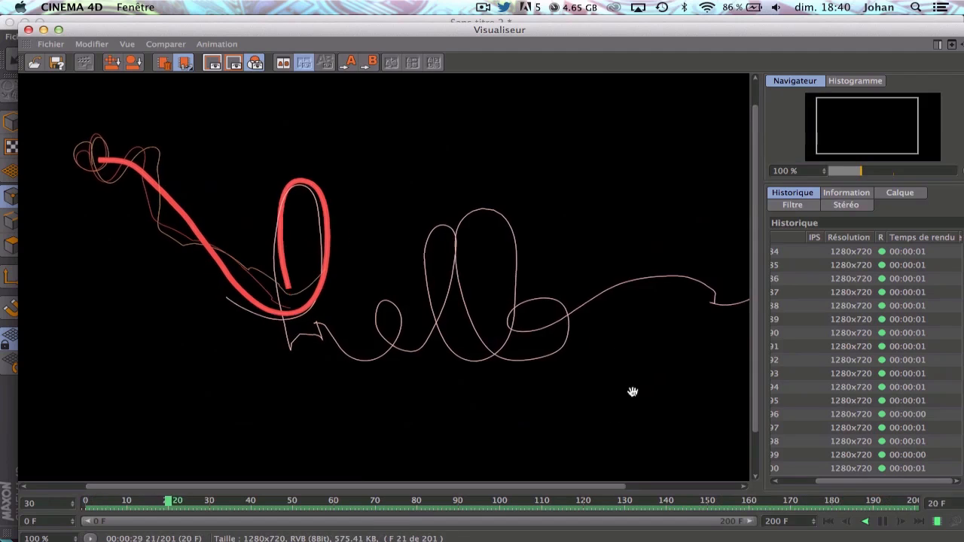
left_click_drag(587, 419, 533, 424)
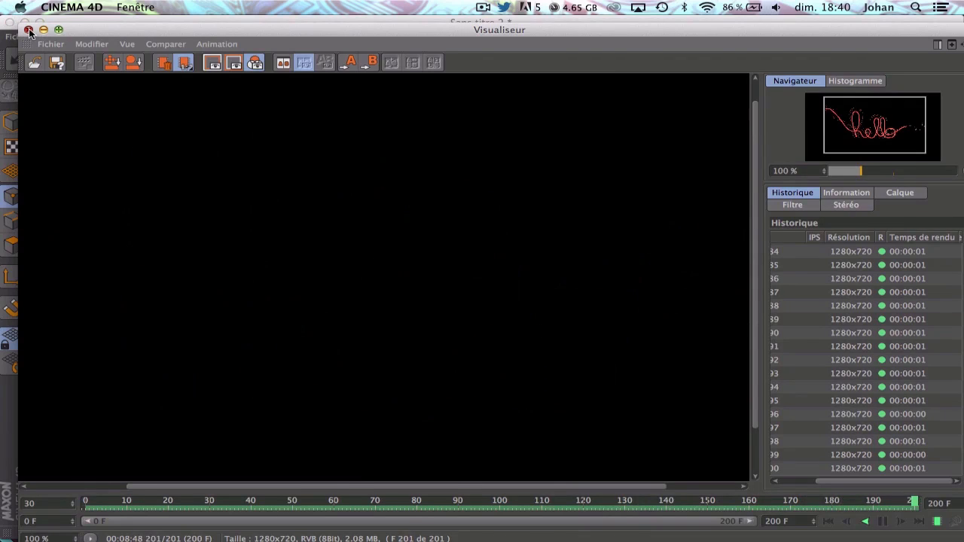
left_click(28, 30)
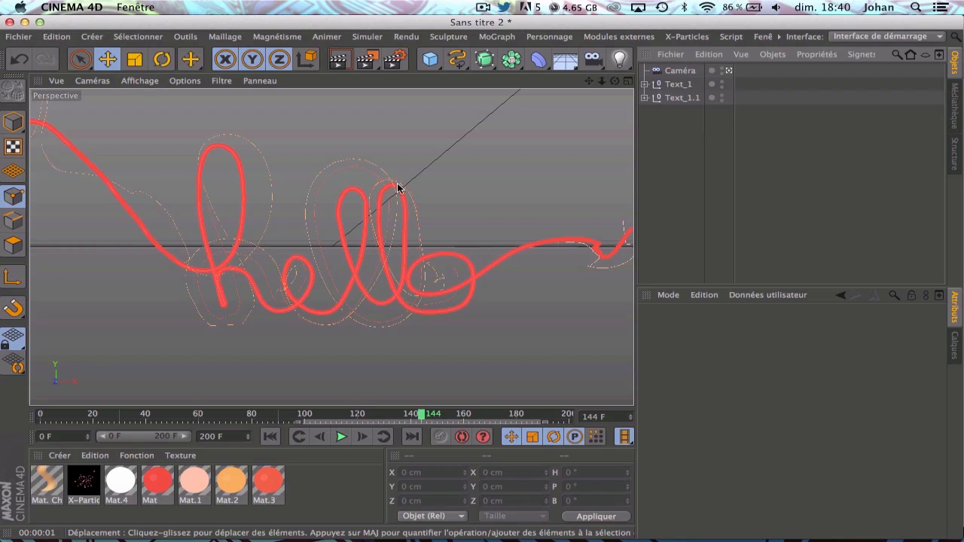
Enable the System object in Text_1 and Text_1.1, and disable and hide Main_text and the three Spline objects of Text_1.
left_click(645, 98, "ctrl")
left_click(644, 84)
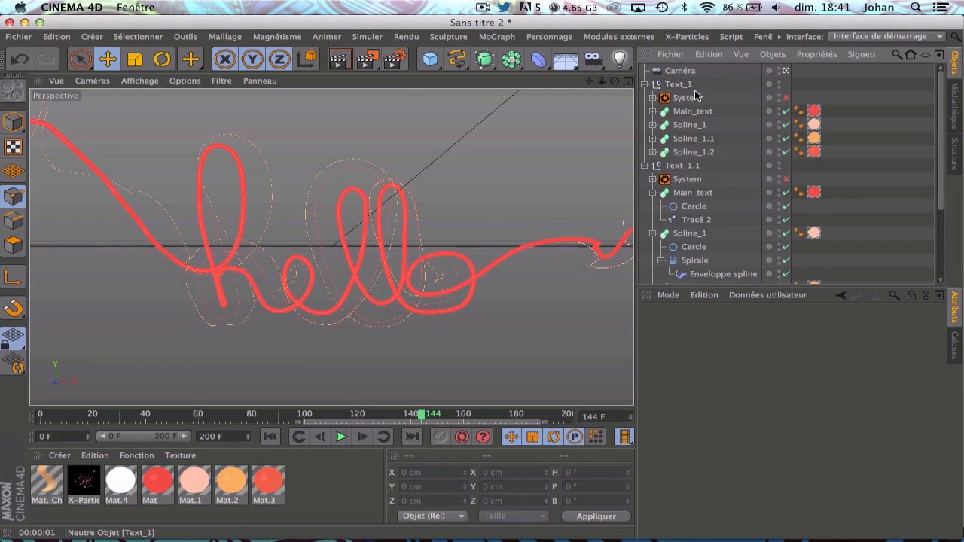
left_click(786, 179)
left_click_drag(785, 110, 778, 154)
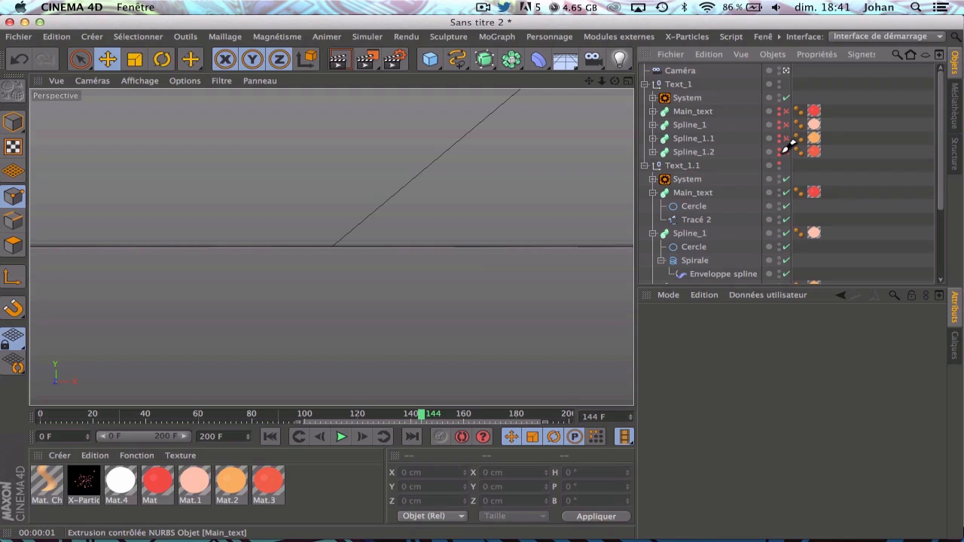
Hide Main_text and the three Spline objects with their children in Text_1.1, and preview-render the viewport.
left_click(779, 162)
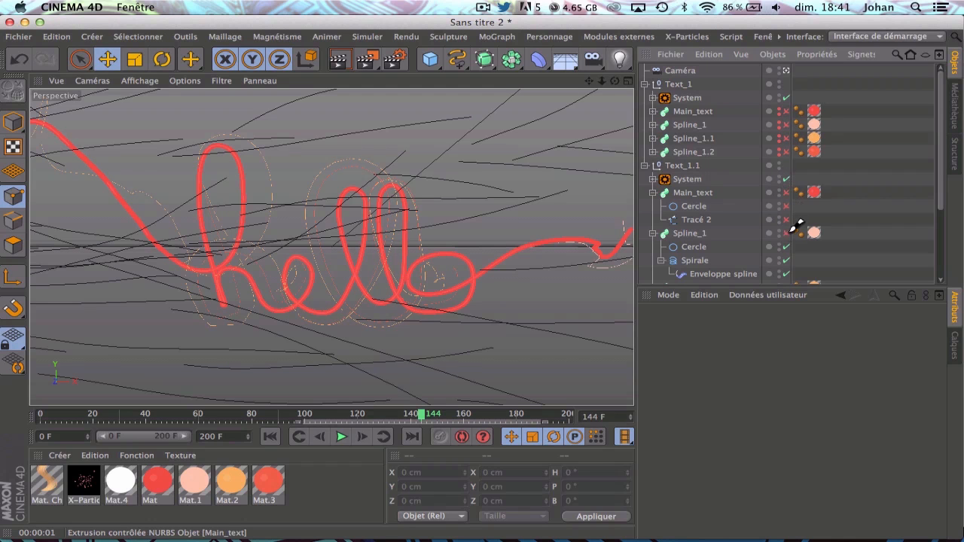
left_click(780, 192)
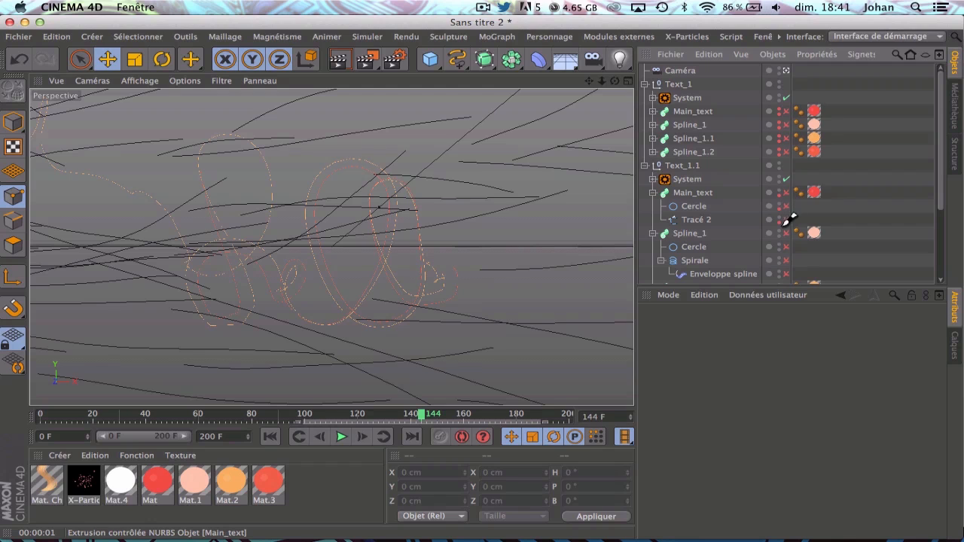
scroll(785, 263, "down", 5)
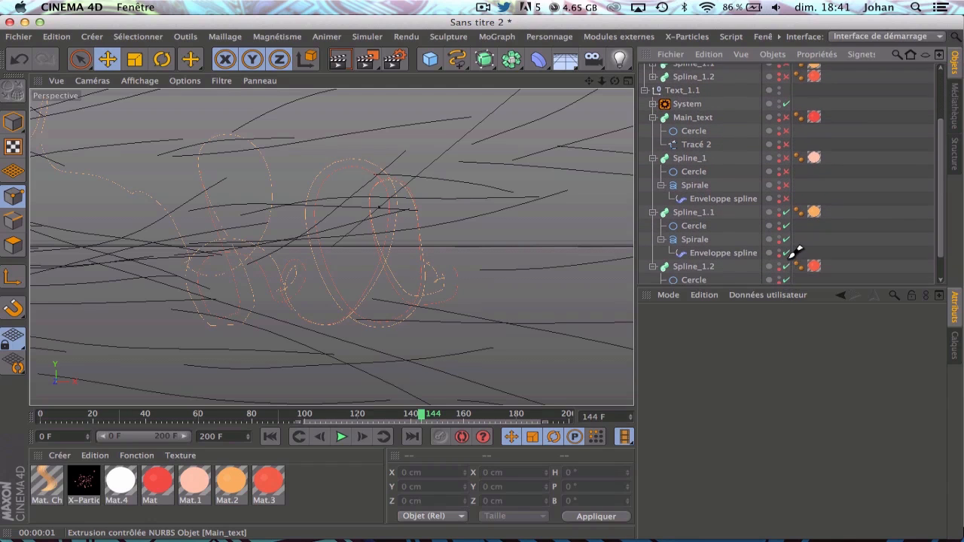
left_click(341, 57)
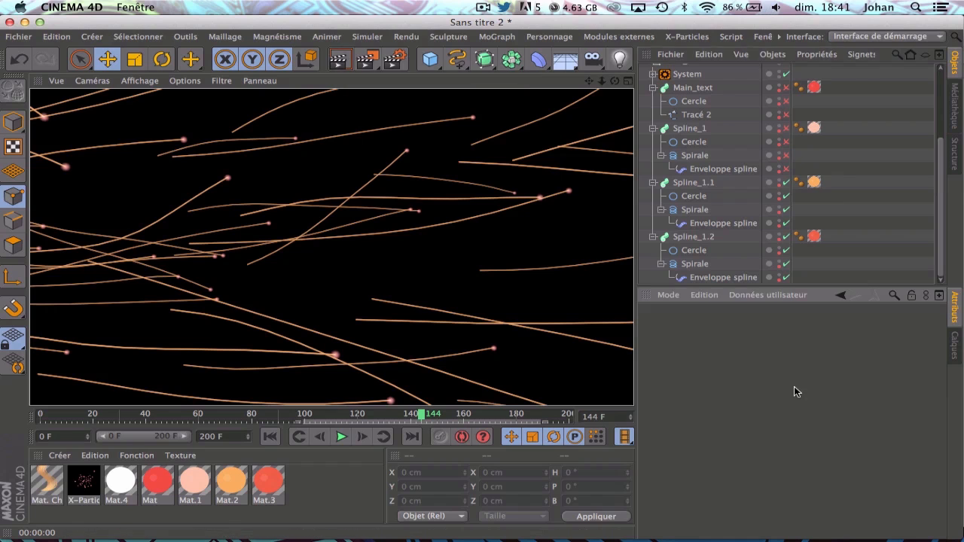
Create a folder named Particles inside Splines as the render's save location.
left_click(405, 36)
mouse_move(369, 36)
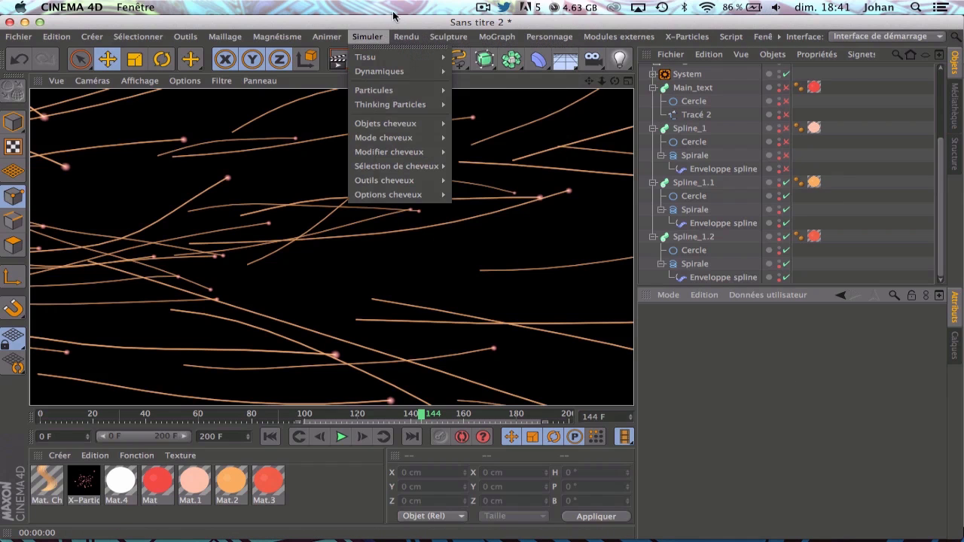
left_click(394, 18)
left_click(392, 58)
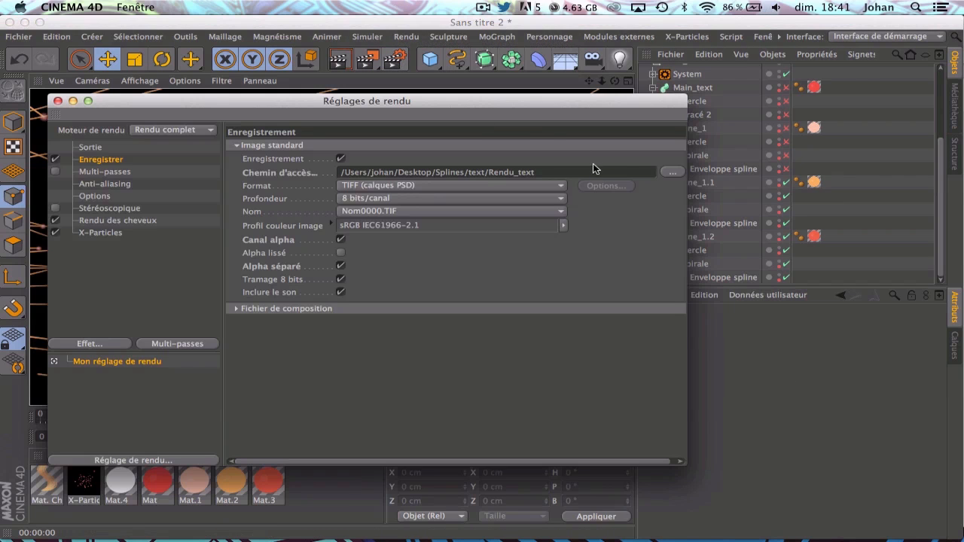
left_click(671, 171)
left_click(423, 158)
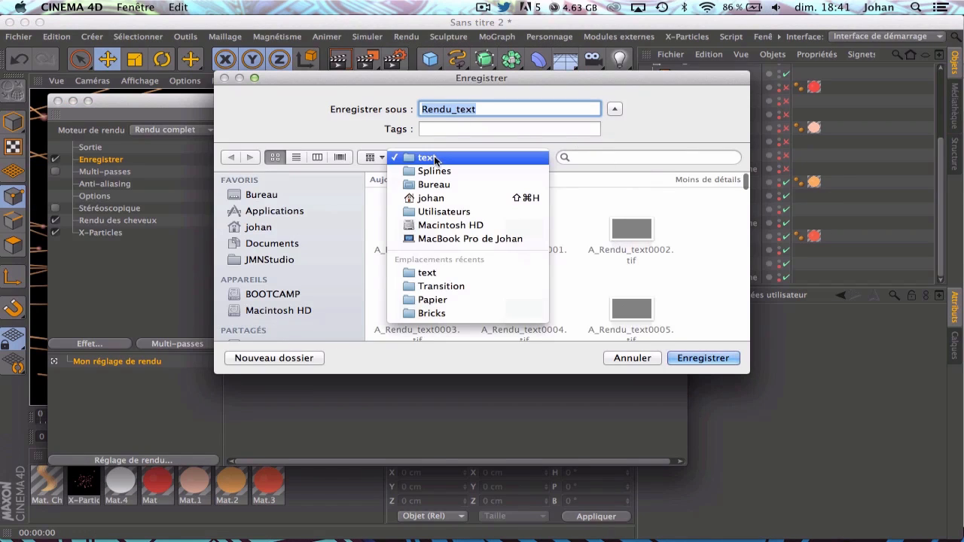
left_click(433, 171)
left_click(282, 356)
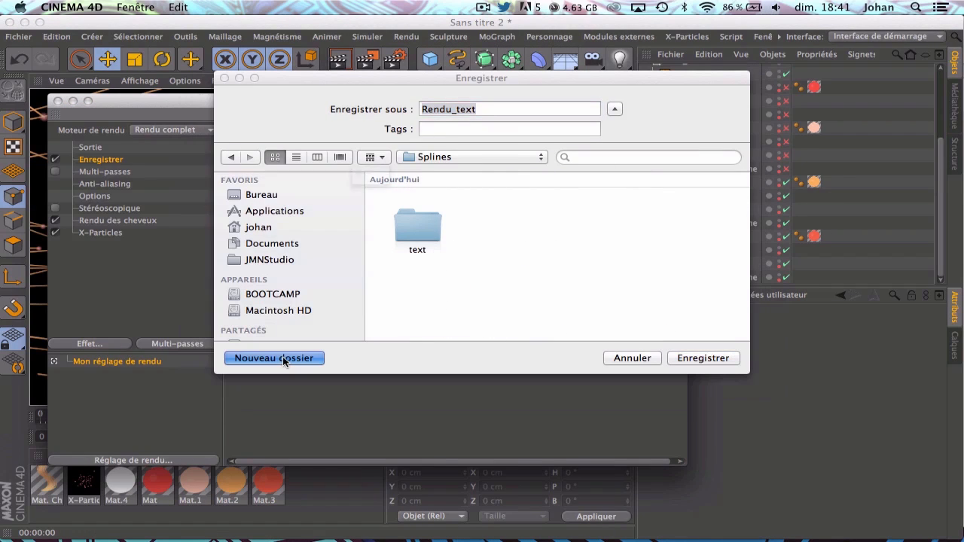
type("Partiv")
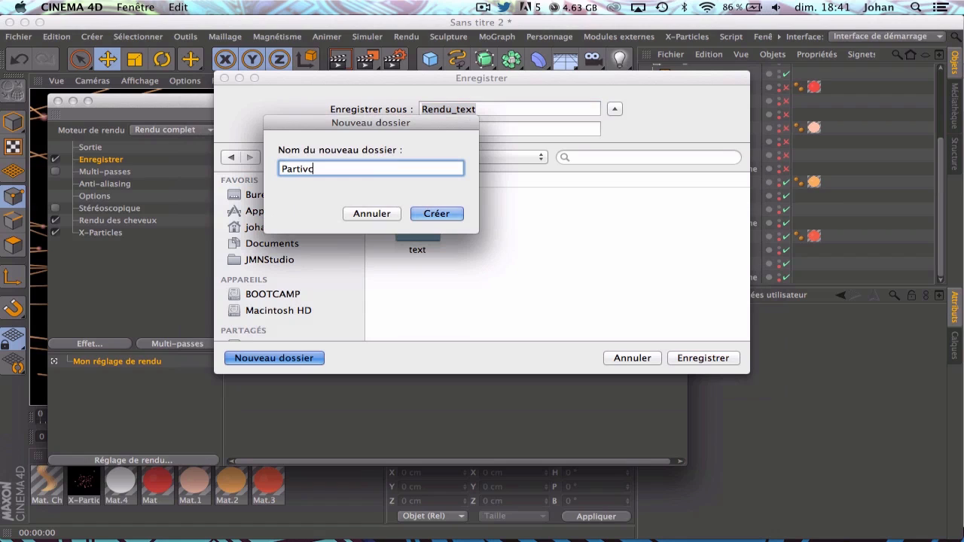
key("BackSpace")
type("cles")
key("Return")
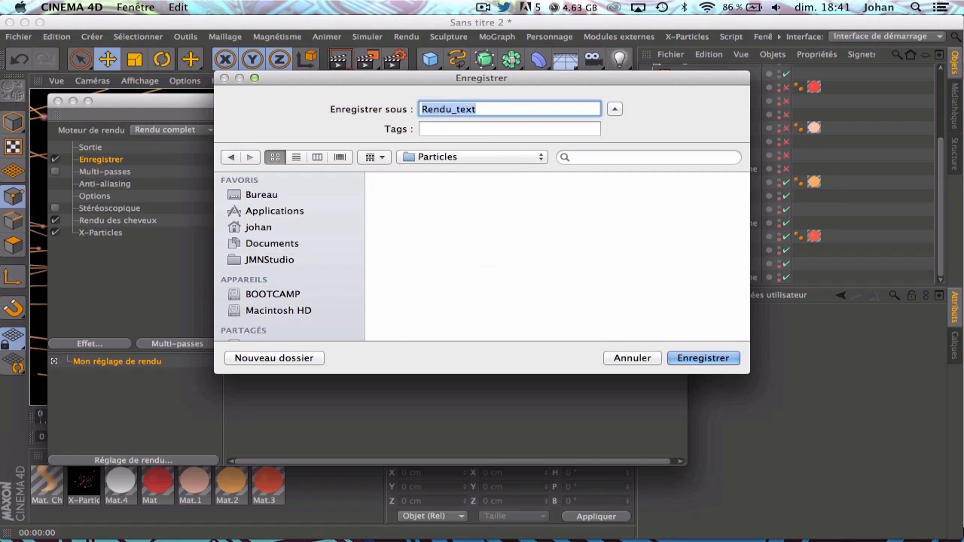
Set the render's save name to Rendu_particles, close the render settings and render the particle sequence to the Visualiseur.
left_click(485, 109)
key("BackSpace")
key("BackSpace")
key("BackSpace")
key("BackSpace")
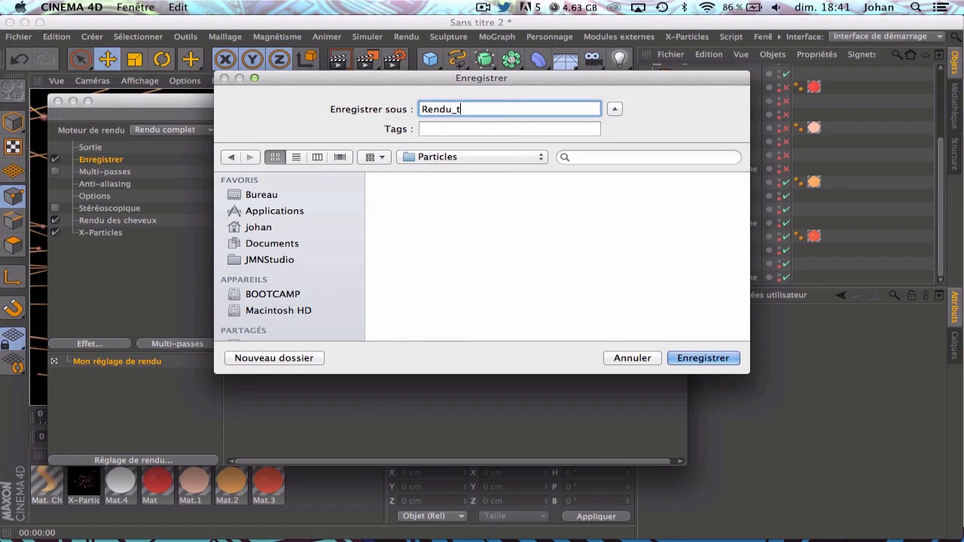
type("particles")
key("Return")
left_click(382, 84)
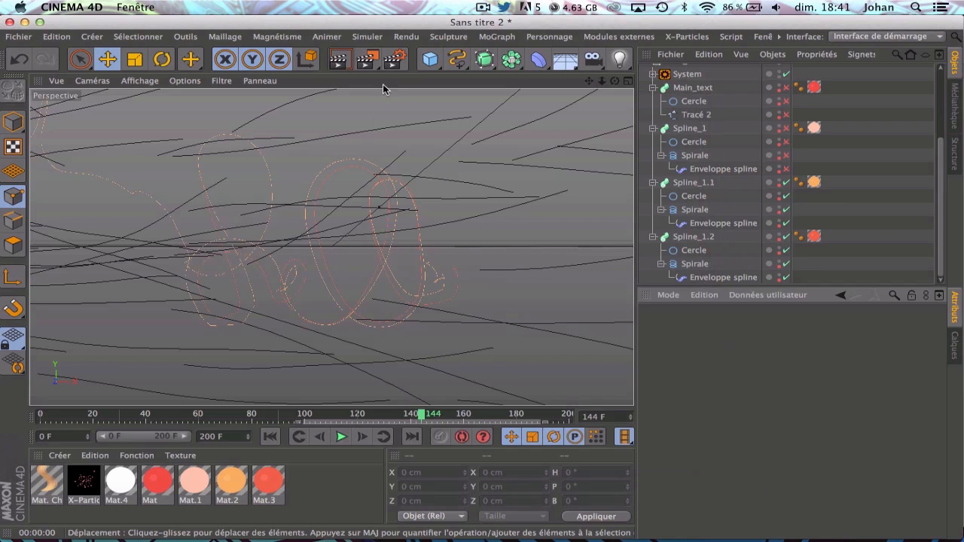
left_click(366, 58)
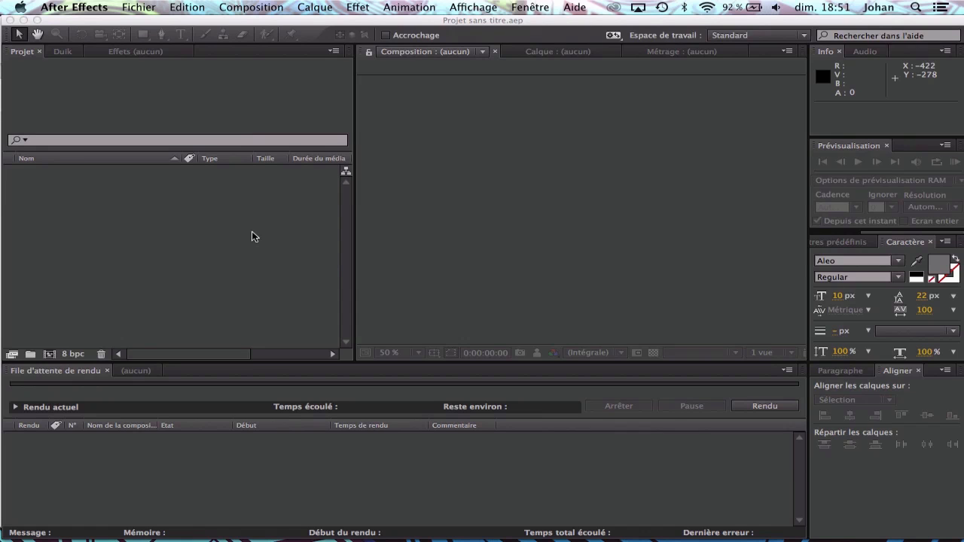
In After Effects, import the A_Rendu_text TIFF sequence from the text folder inside Splines on the desktop.
double_click(316, 233)
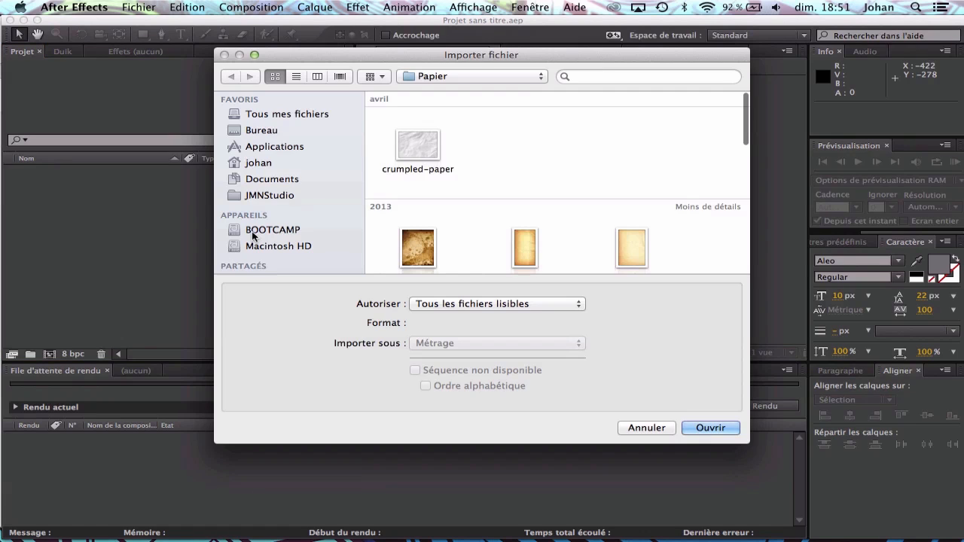
left_click(262, 132)
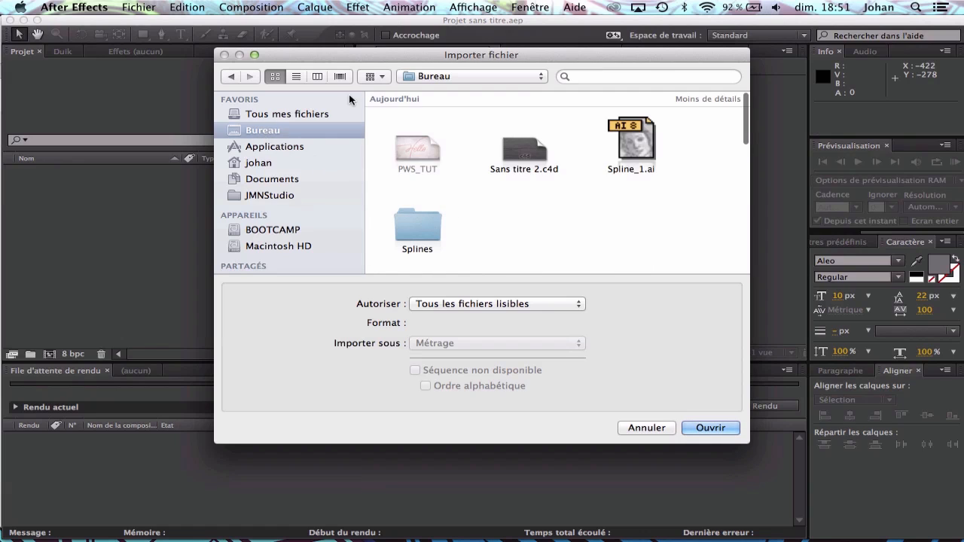
double_click(415, 226)
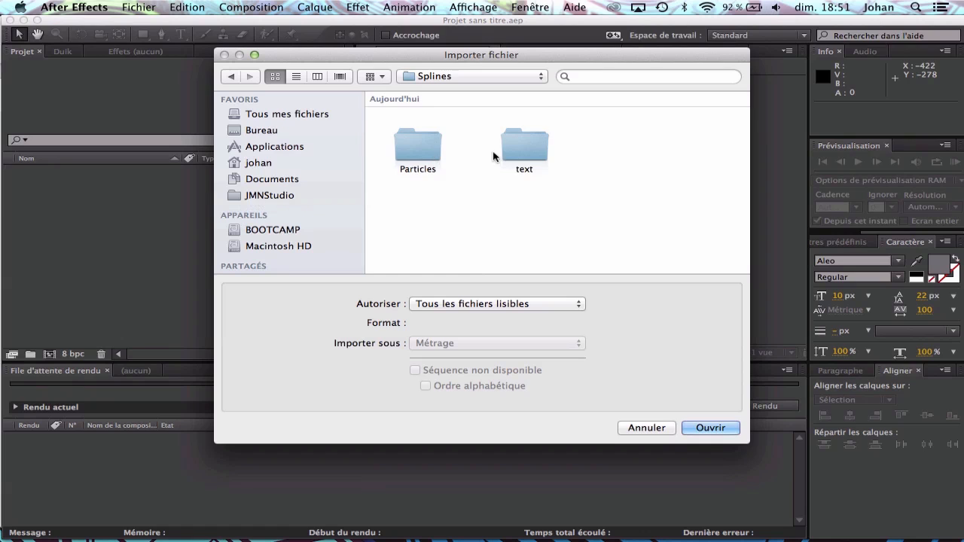
double_click(520, 151)
left_click(435, 158)
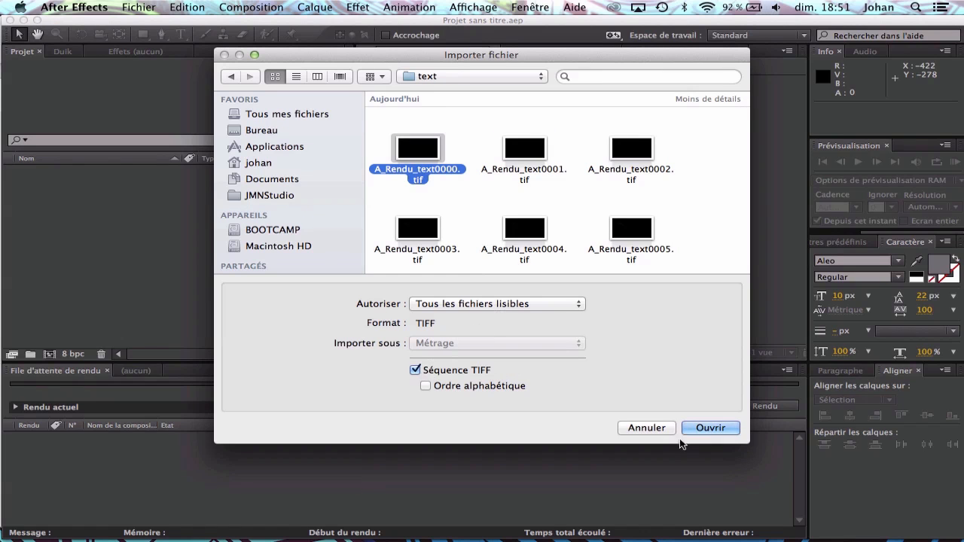
left_click(710, 428)
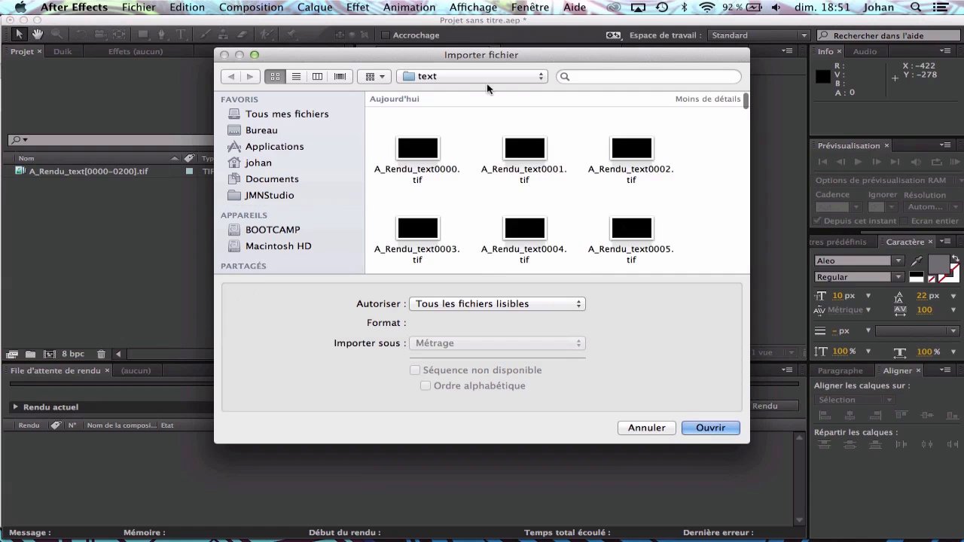
Import the Rendu_text files from the text folder as a TIFF sequence.
scroll(504, 215, "down", 15)
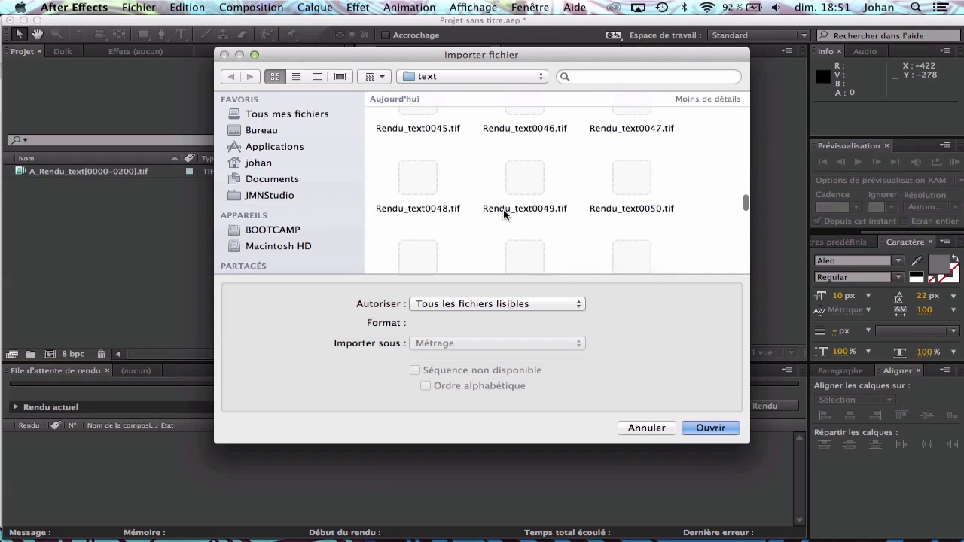
left_click(423, 187)
left_click(699, 423)
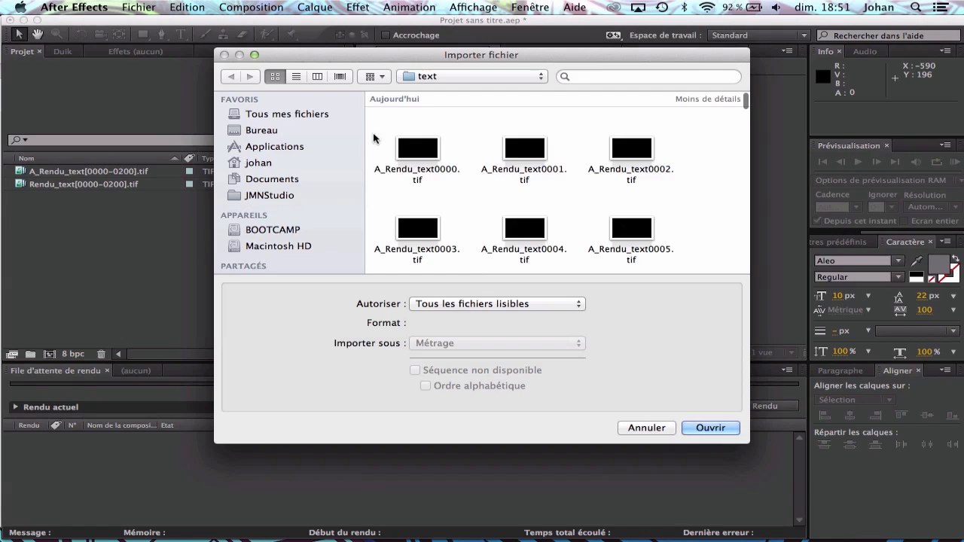
Import the A_Rendu_particles files from the Particles folder as a TIFF sequence.
left_click(452, 76)
left_click(441, 89)
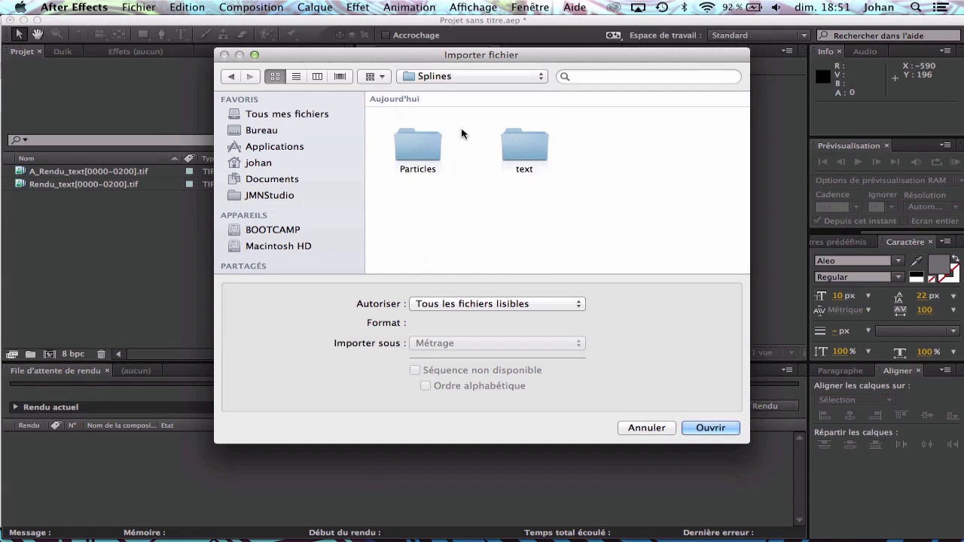
double_click(412, 145)
left_click(420, 151)
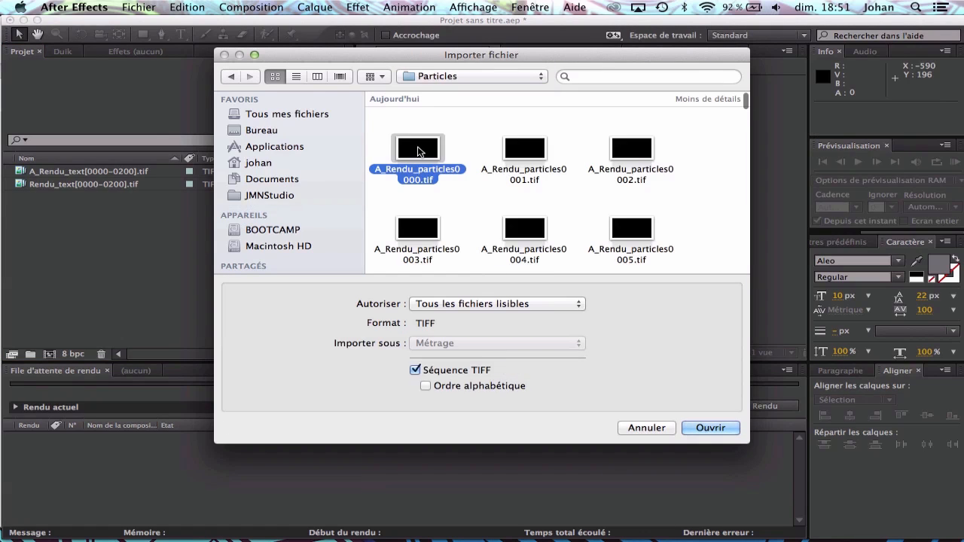
left_click(710, 427)
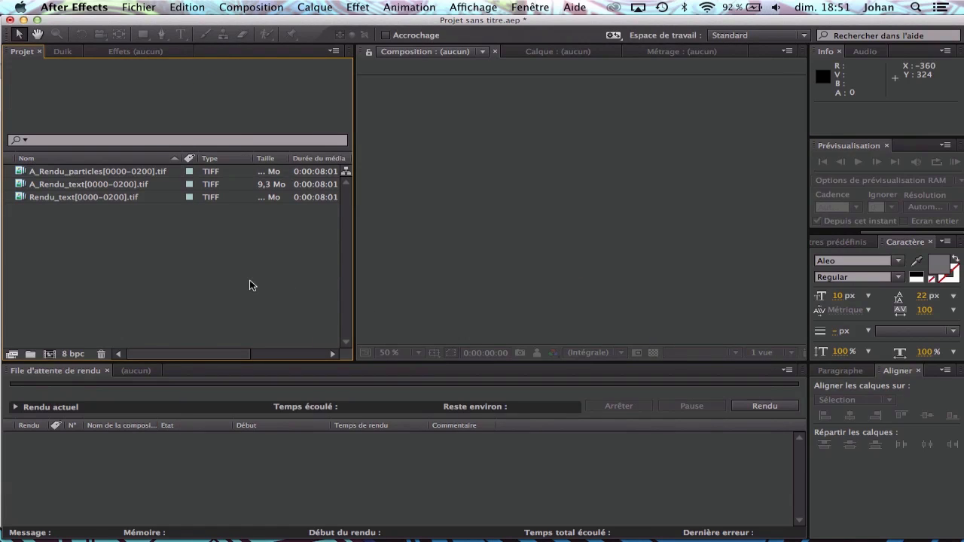
Import the Rendu_particles files from the Particles folder as a TIFF sequence.
double_click(250, 281)
scroll(545, 219, "down", 20)
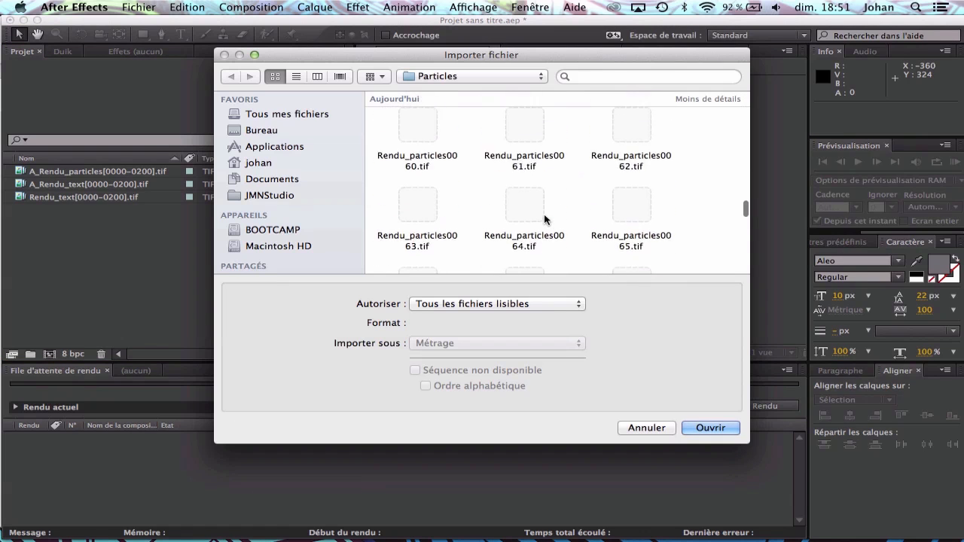
left_click(521, 200)
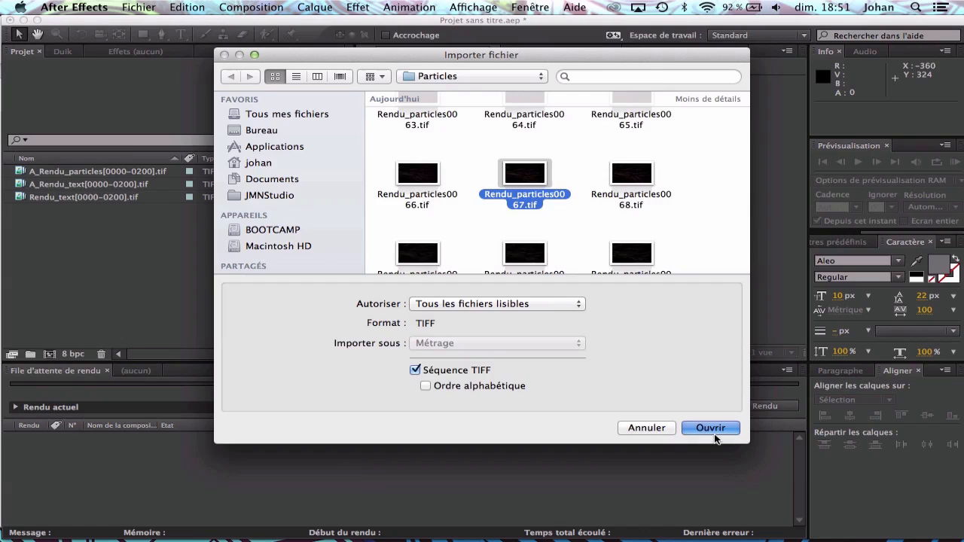
left_click(715, 429)
left_click(276, 240)
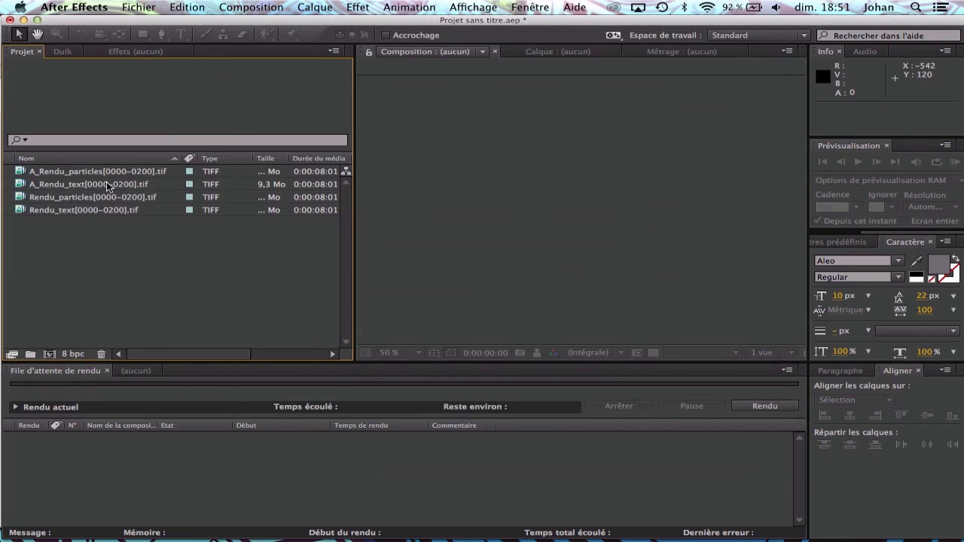
Create a composition from the A_Rendu_text sequence and add Rendu_text beneath it, using A_Rendu_text as its luminance track matte.
left_click_drag(107, 192, 50, 354)
mouse_move(474, 385)
left_mouse_down()
mouse_move(553, 385)
mouse_move(532, 386)
left_mouse_up()
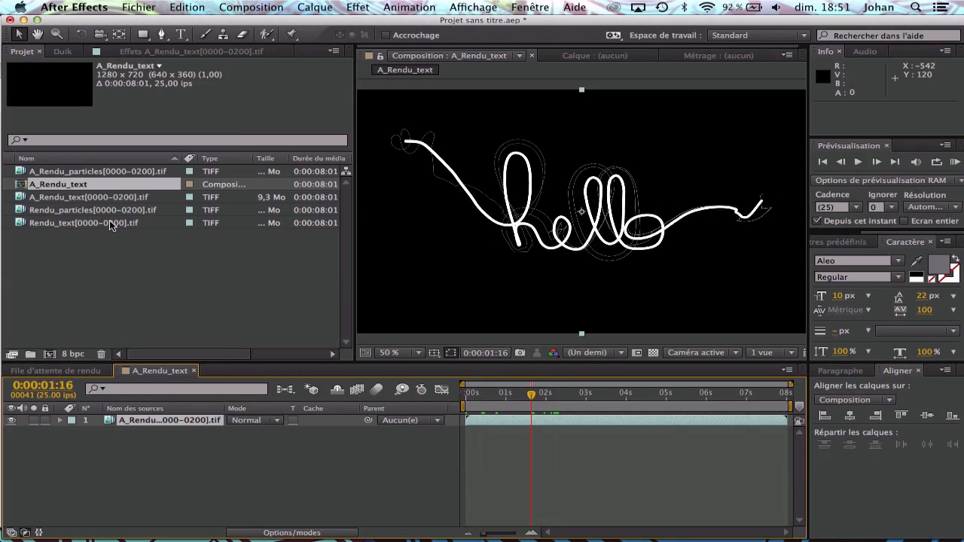
left_click_drag(106, 223, 180, 443)
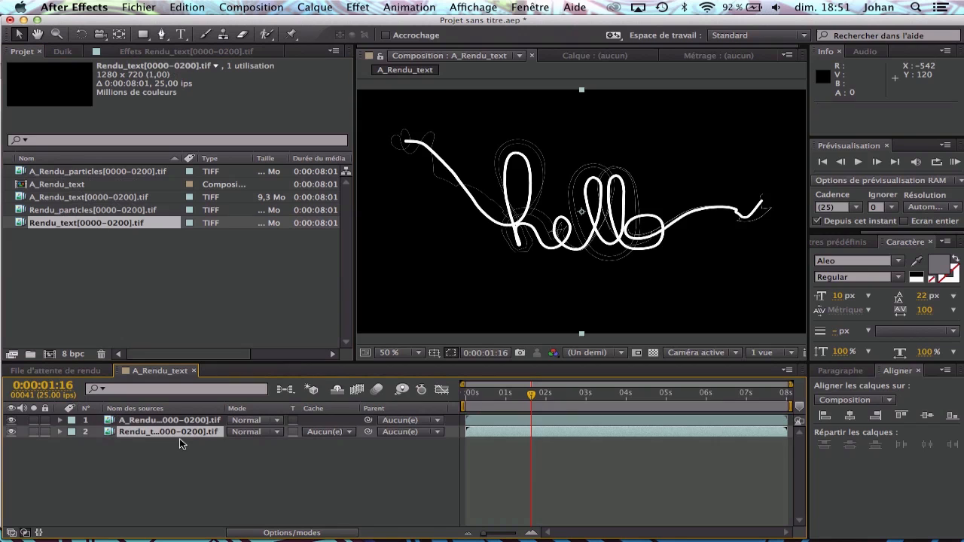
left_click(341, 432)
left_click(358, 491)
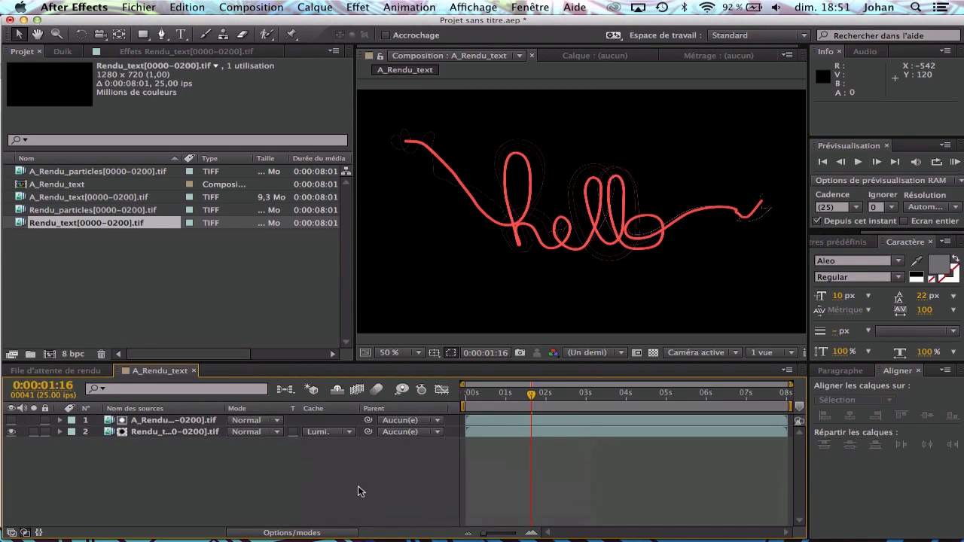
Check the matted text against the transparency grid, leaving the grid switched off.
left_click(652, 353)
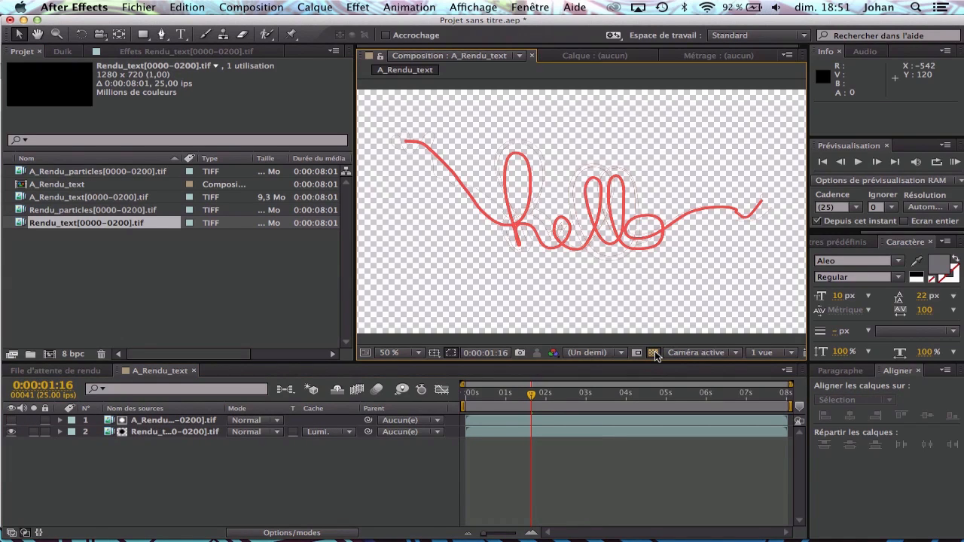
left_click(652, 352)
left_click(653, 353)
left_click(653, 353)
left_click(111, 292)
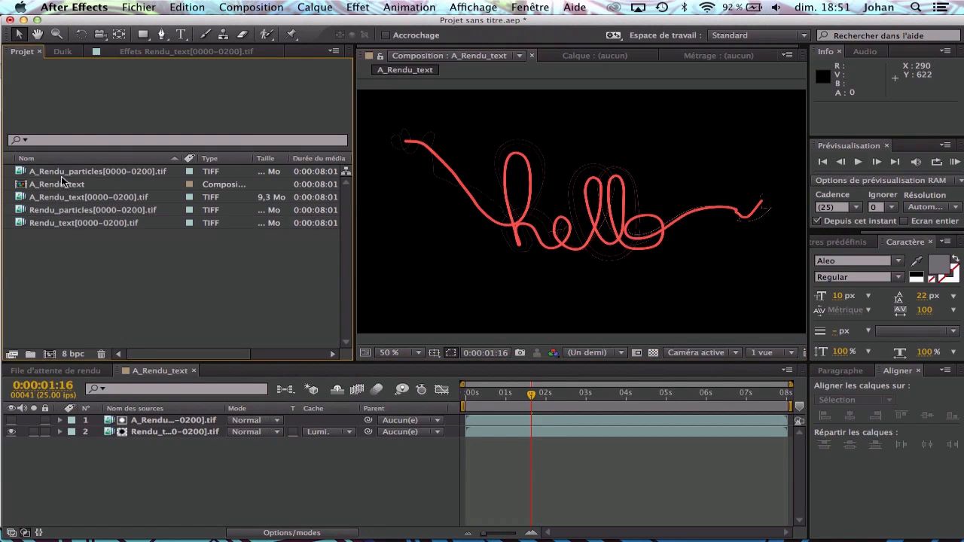
Create a composition from the A_Rendu_particles sequence and add Rendu_particles beneath it, using A_Rendu_particles as its luminance track matte.
left_click_drag(74, 177, 48, 354)
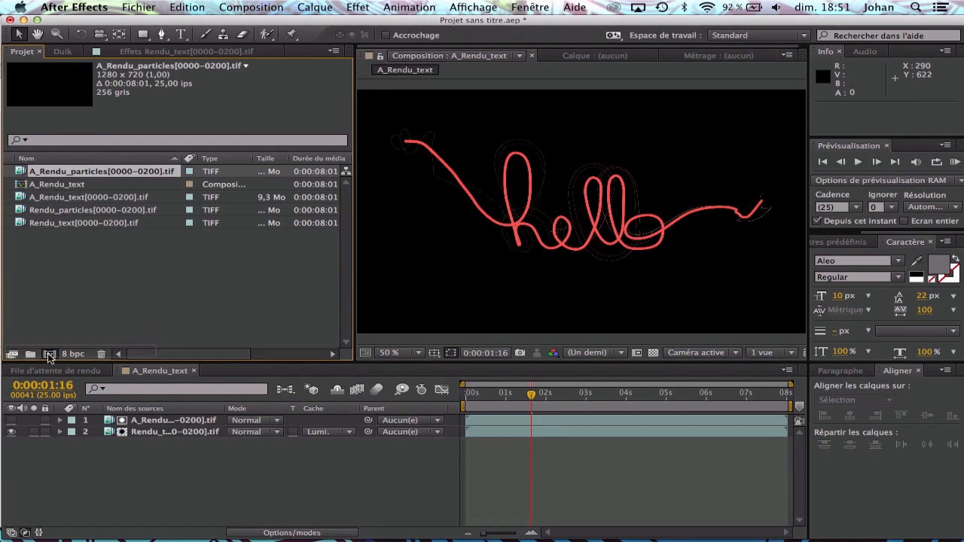
left_click_drag(51, 185, 95, 183)
left_click_drag(91, 231, 158, 434)
left_click(337, 435)
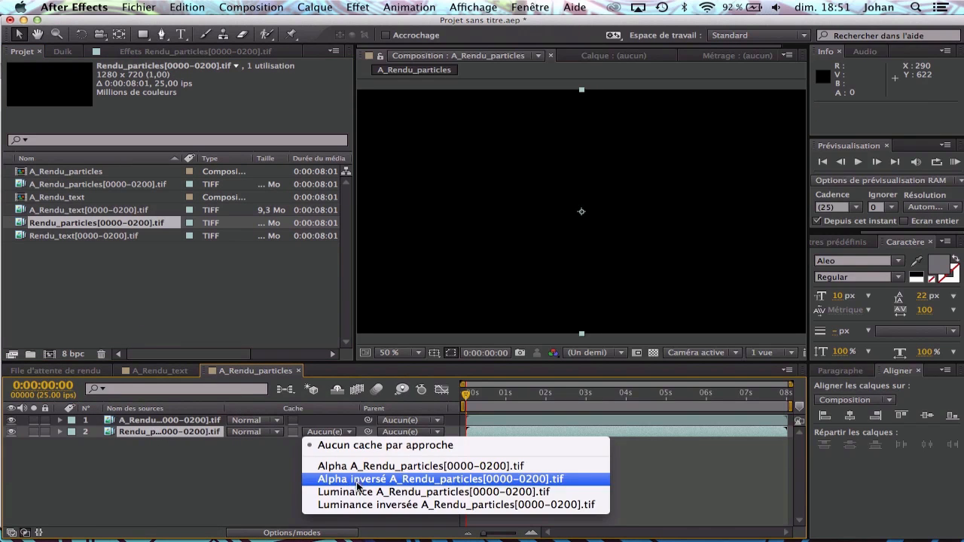
left_click(433, 491)
Check the matted particle trails at about 3 seconds with the transparency grid on and off.
left_click_drag(548, 401, 589, 395)
left_click(653, 354)
left_click(653, 354)
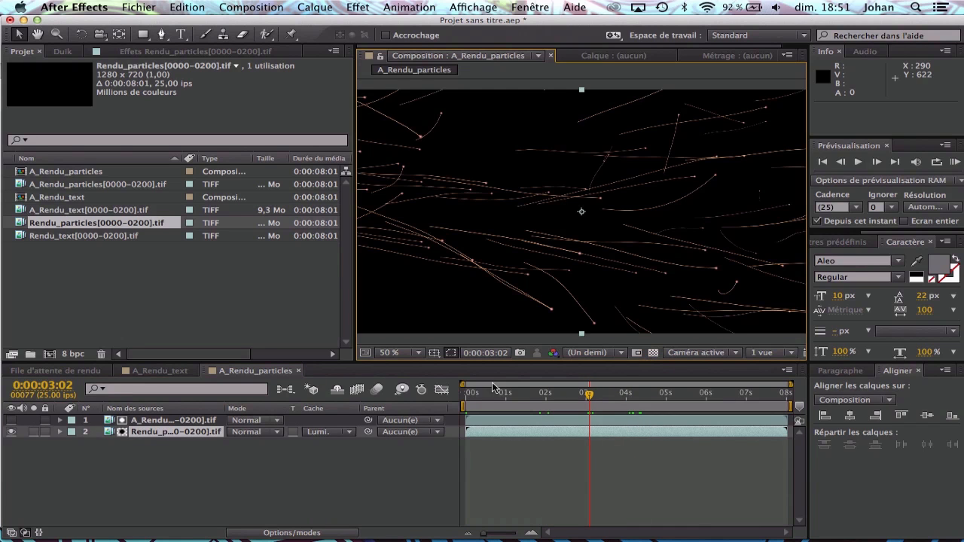
left_click(233, 307)
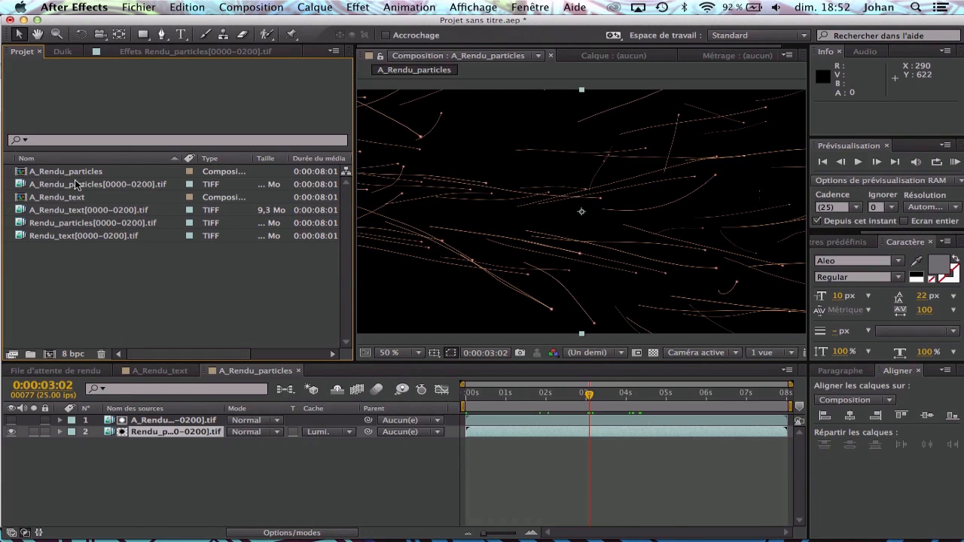
Create a new composition from the A_Rendu_text composition and place the A_Rendu_particles composition beneath the text layer.
left_click_drag(67, 197, 49, 354)
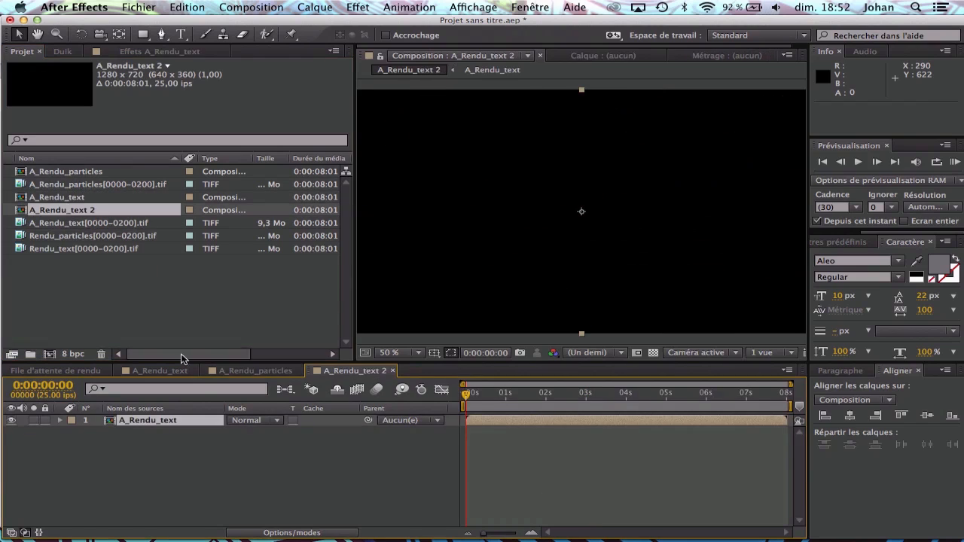
left_click(218, 456)
left_click(146, 420)
left_click(304, 435)
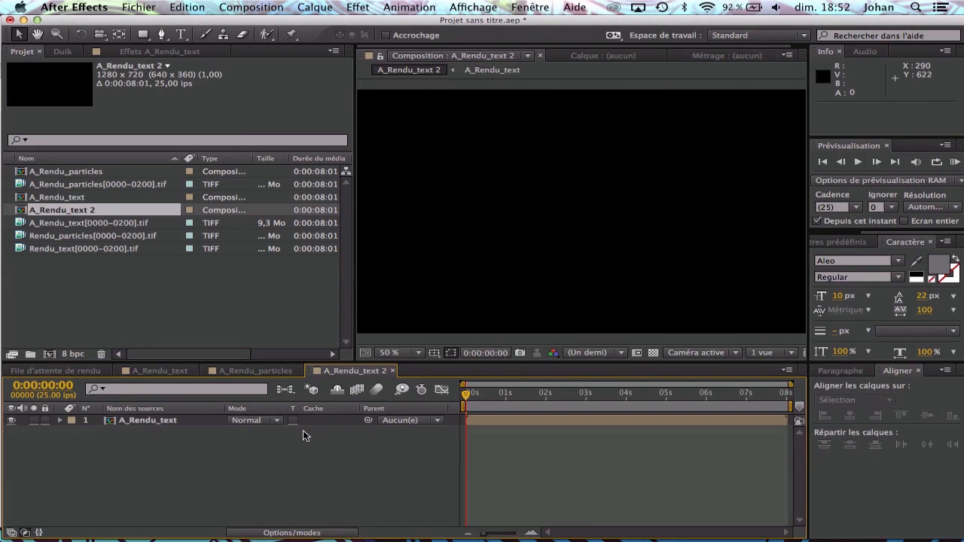
key("space")
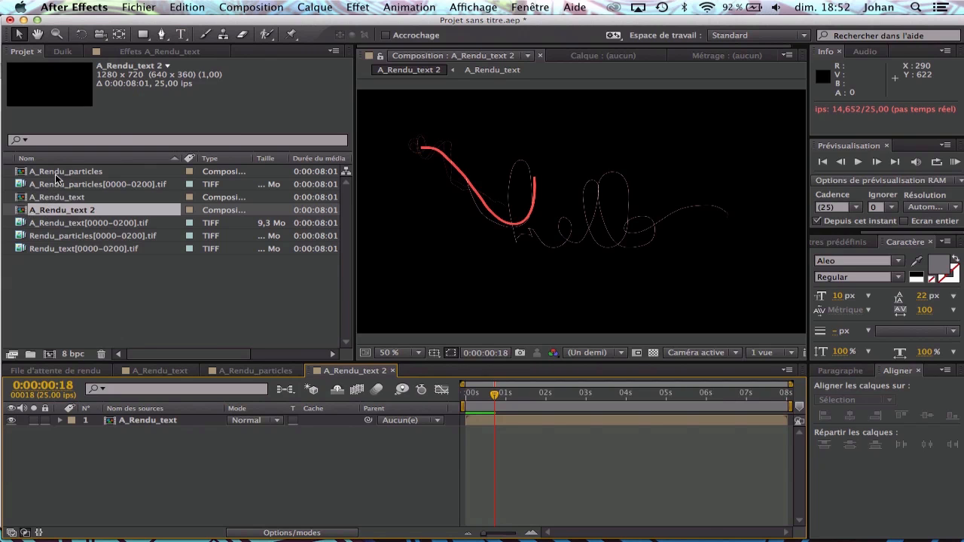
left_click_drag(55, 179, 159, 444)
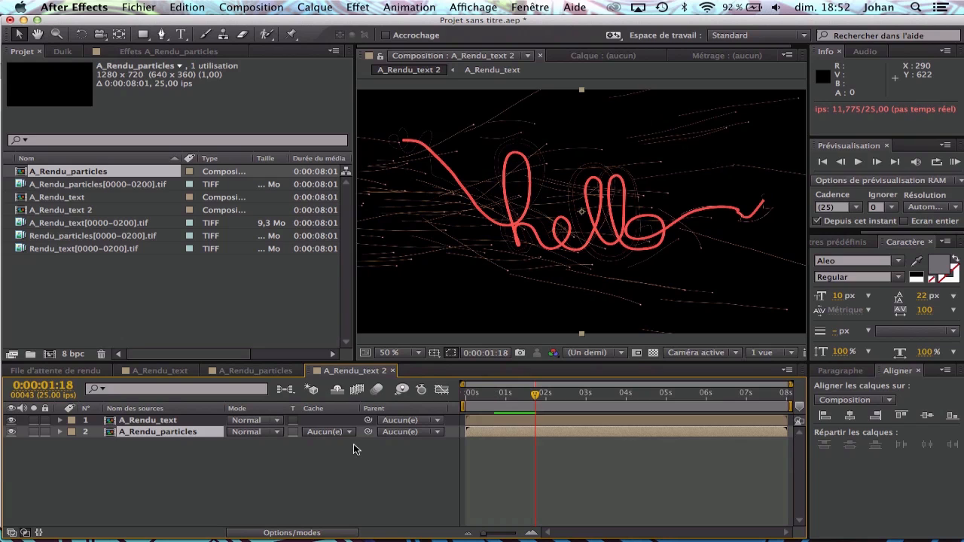
left_click(316, 464)
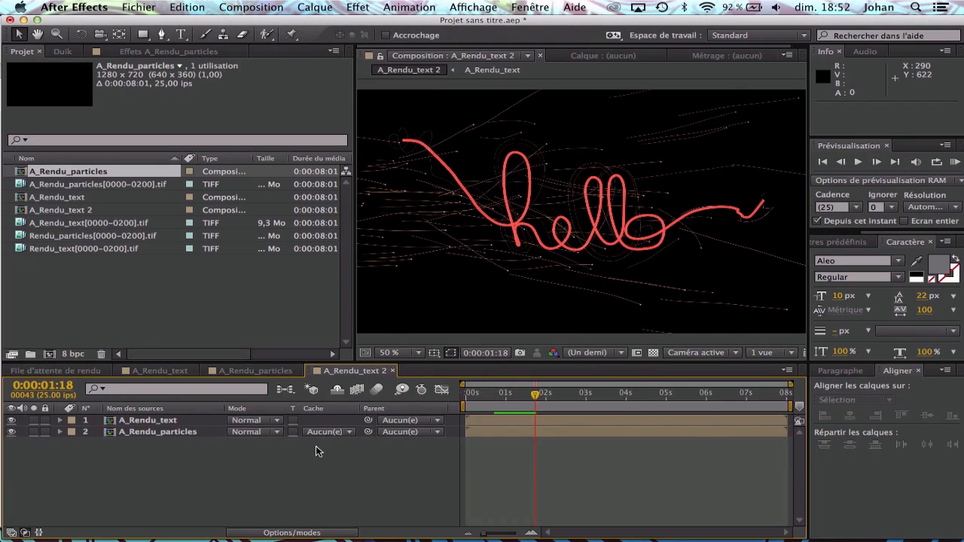
Add a white (FFFFFF) 1280x720 solid named Background beneath both the text and particles layers.
key("super+y")
left_click(463, 360)
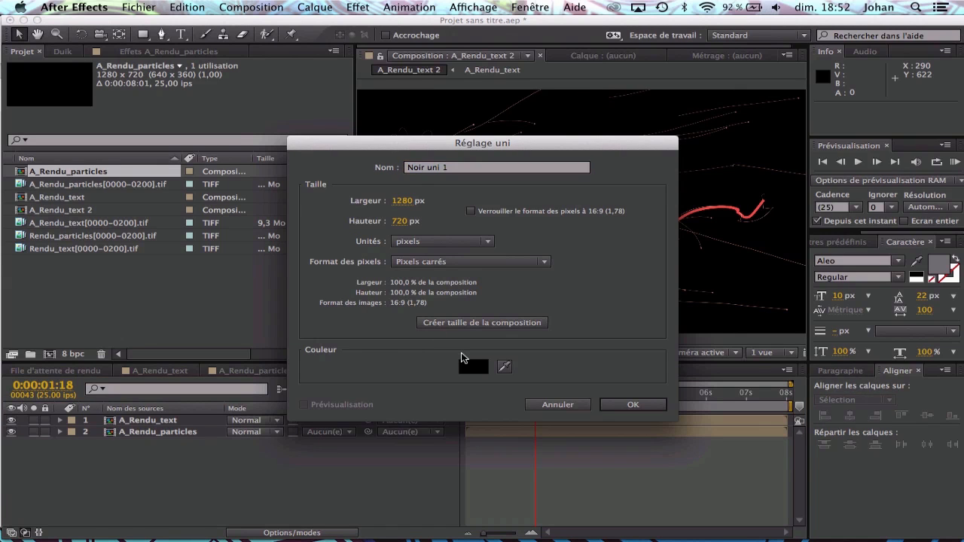
left_click(472, 366)
left_click(121, 220)
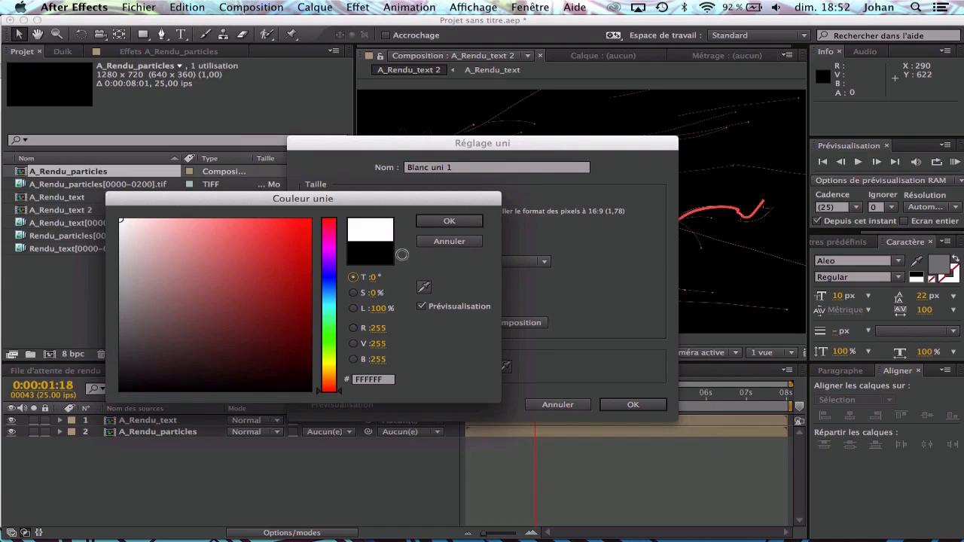
left_click(446, 223)
left_click(484, 168)
type("Background")
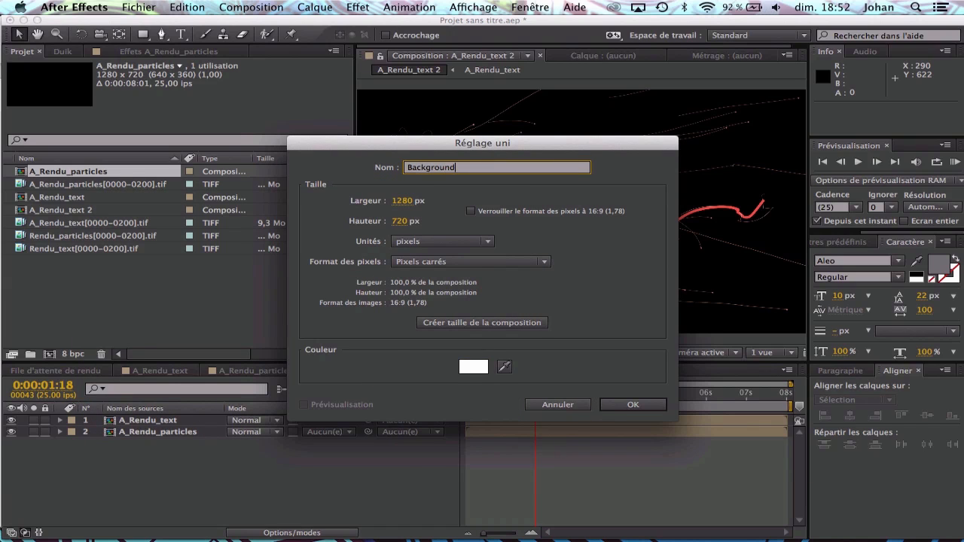
key("Return")
left_click_drag(131, 422, 132, 512)
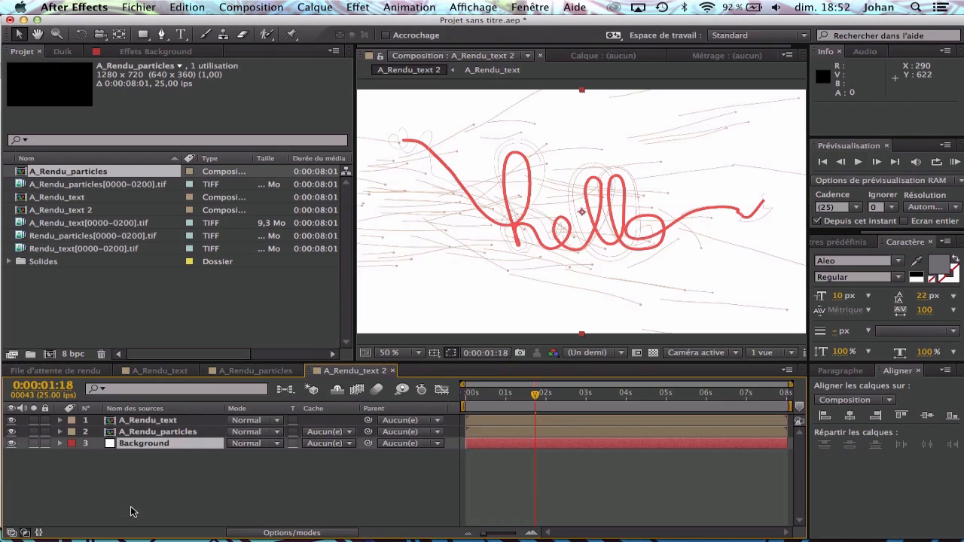
key("space")
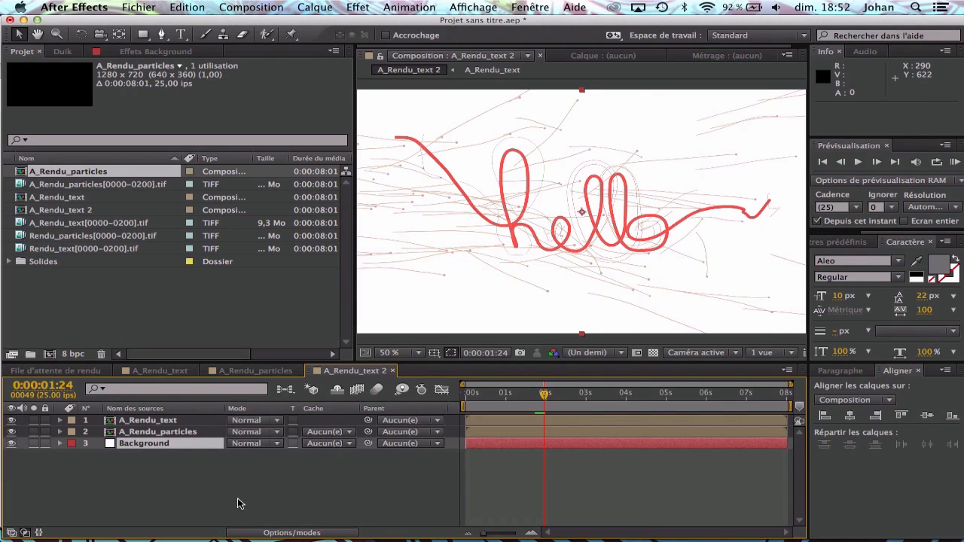
Set the A_Rendu_particles layer's opacity to 50%.
left_click(150, 432)
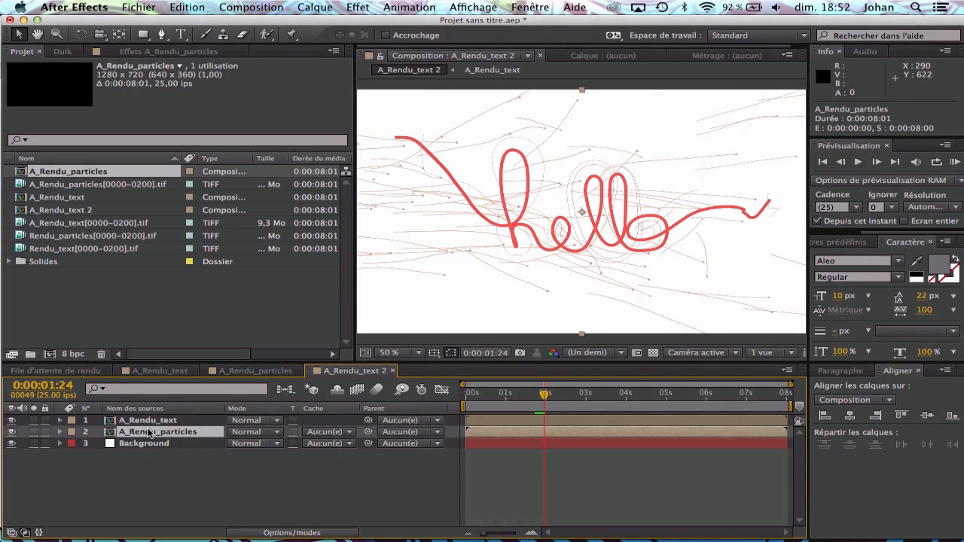
key("t")
left_click(238, 443)
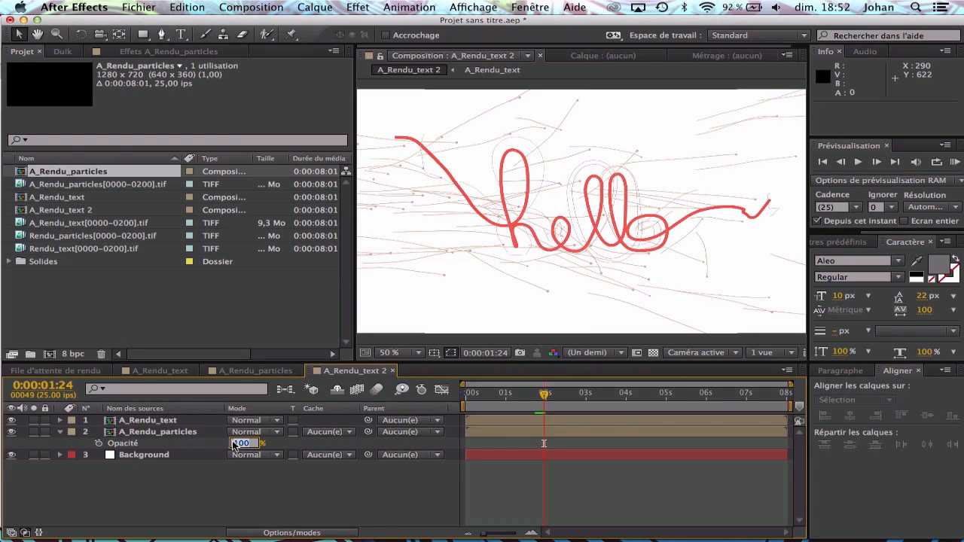
type("50")
key("Return")
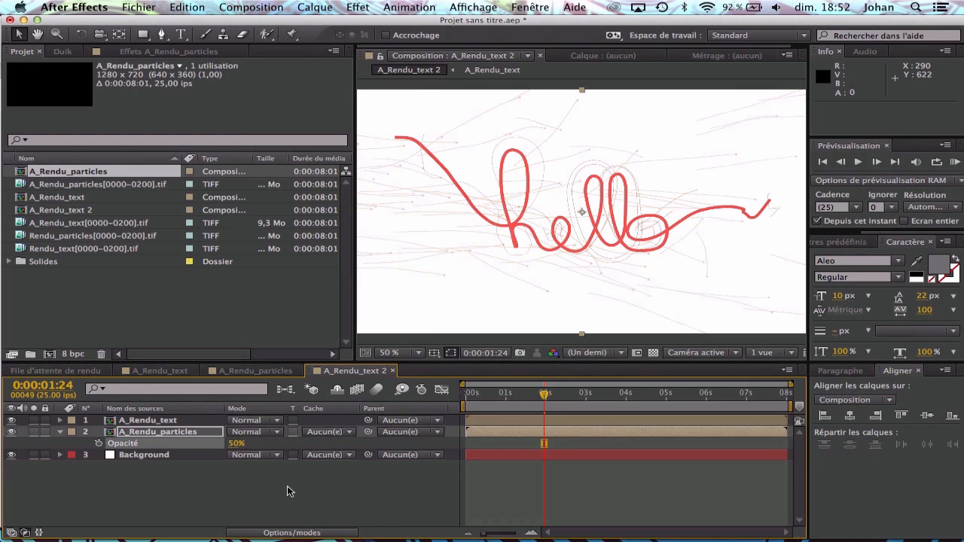
Preview the composite animation over the white background, including a close-up of the text and trails.
left_click(287, 491)
key("space")
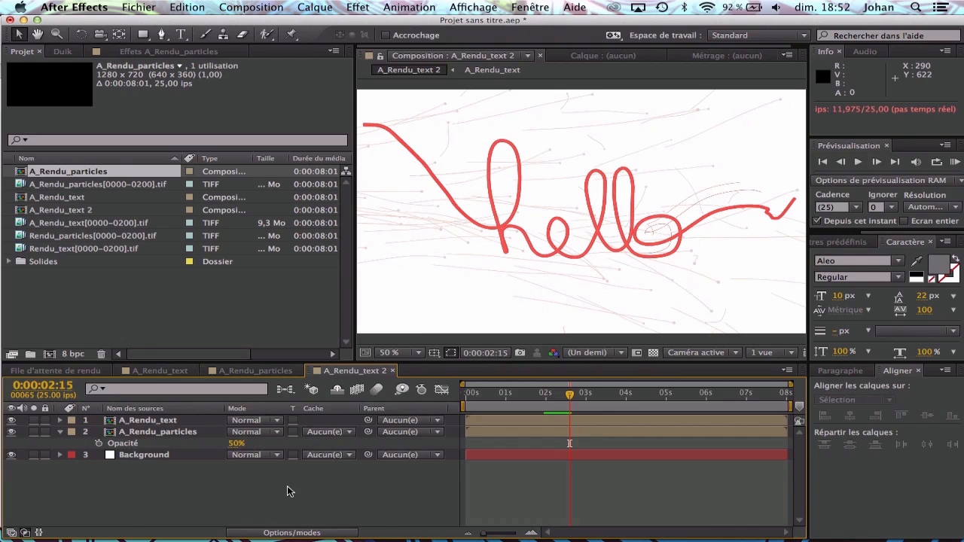
key("period")
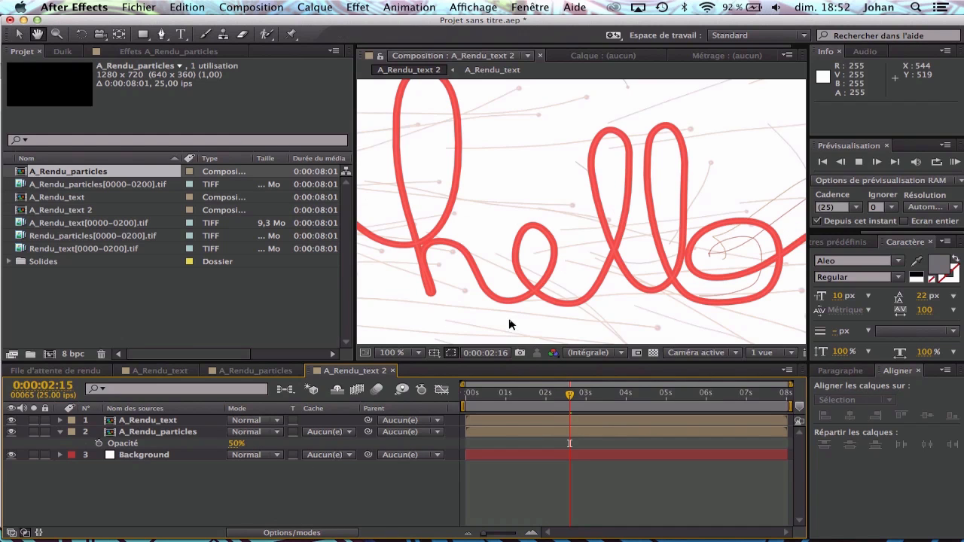
key("space")
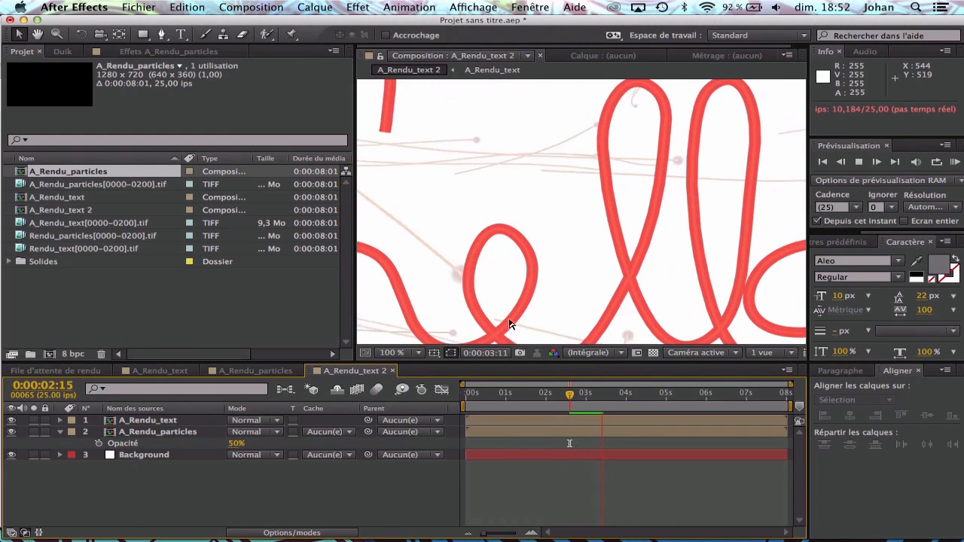
key("space")
left_click(501, 395)
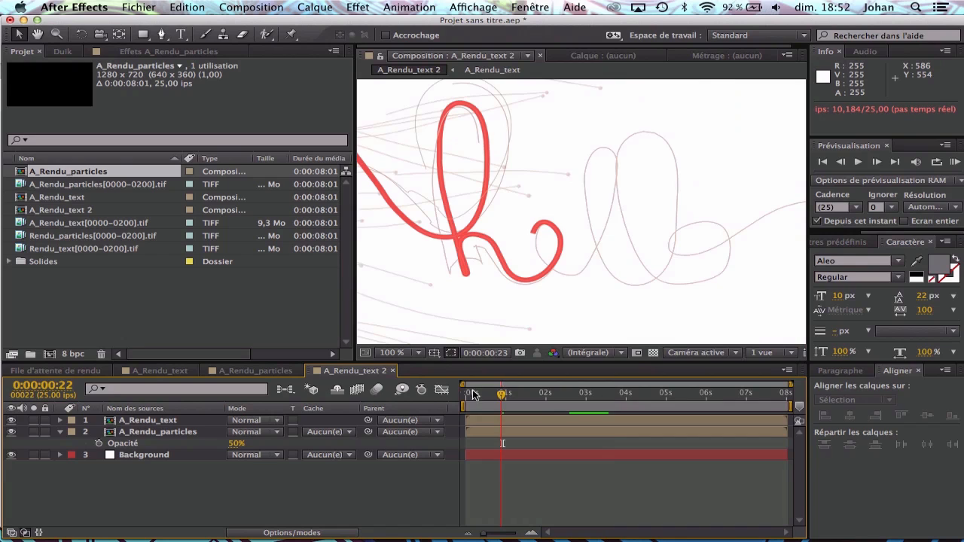
key("comma")
left_click(488, 395)
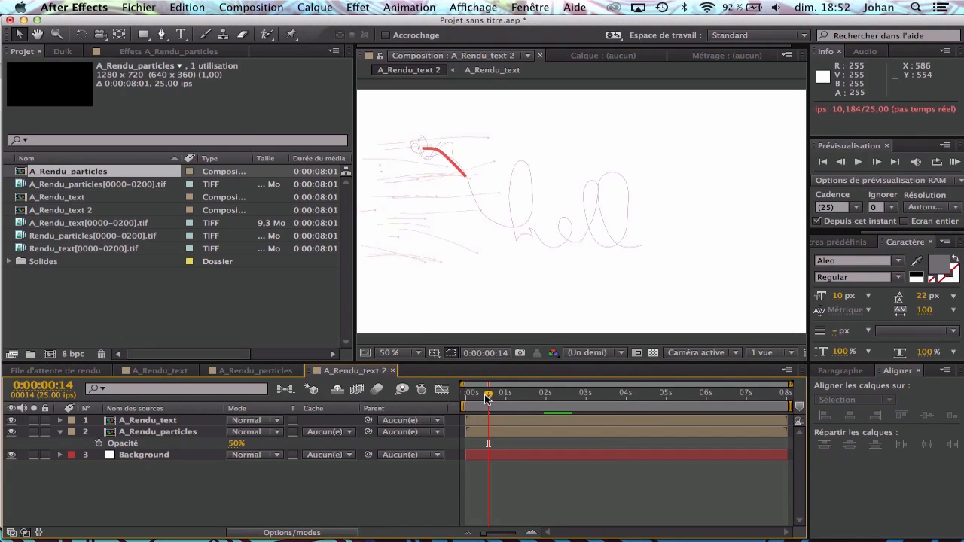
Find the Gamme des dégradés effect and apply it to the Background layer.
left_click(192, 454)
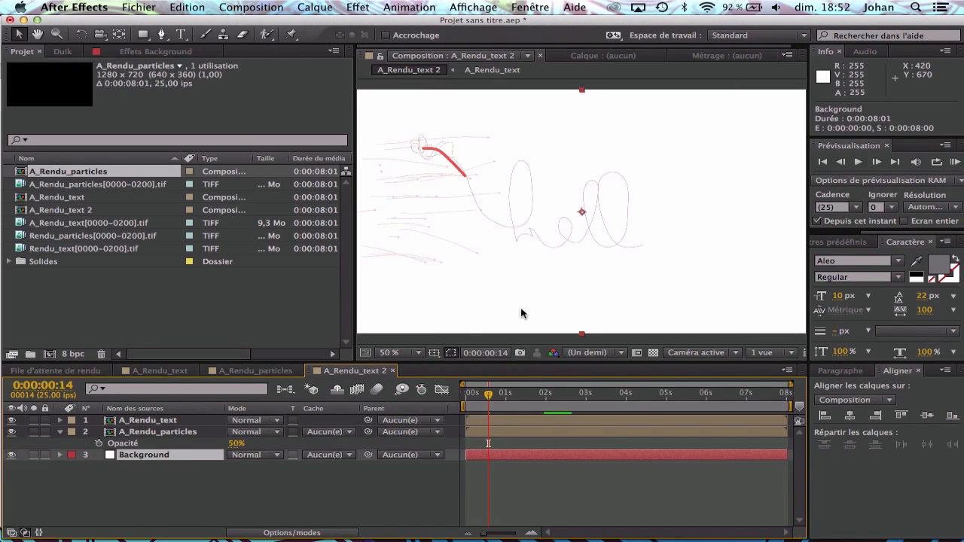
left_click(832, 240)
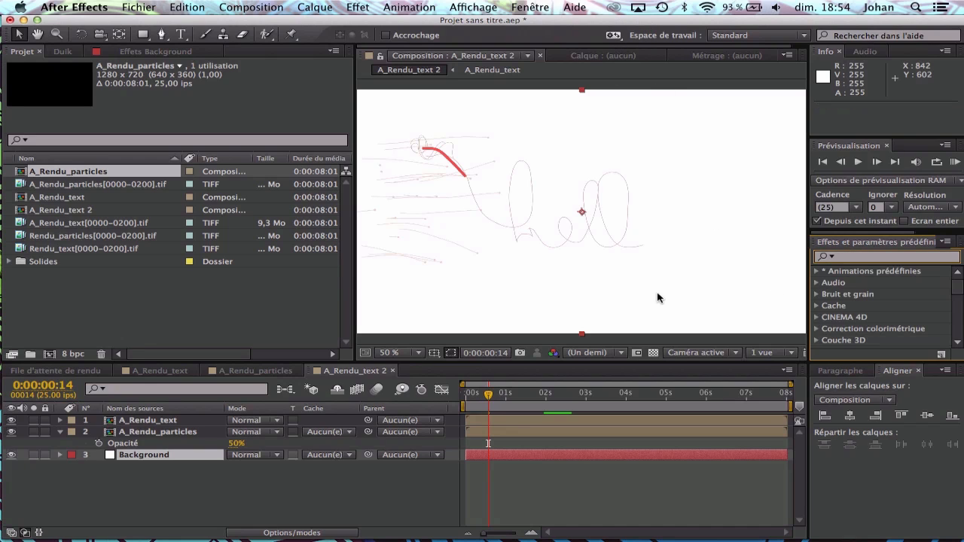
type("gamme")
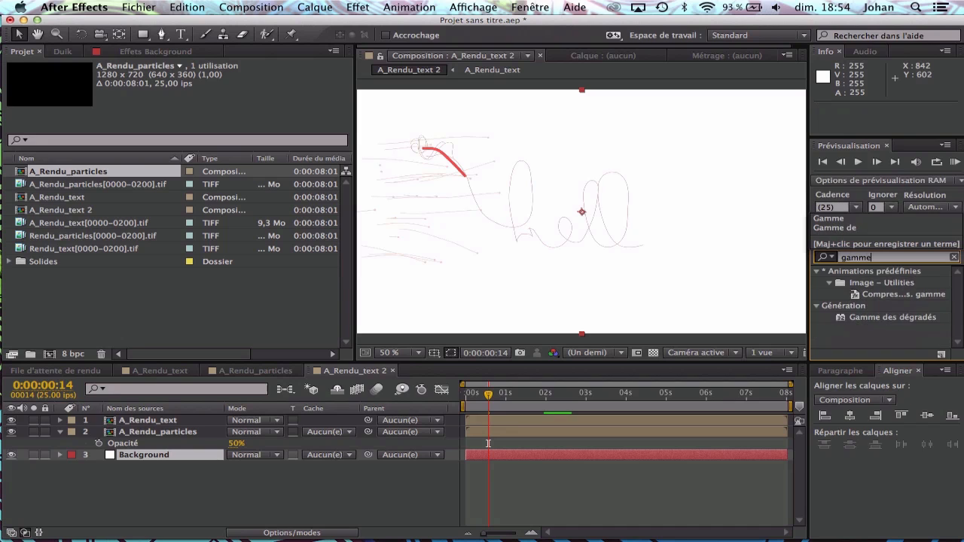
type(" d")
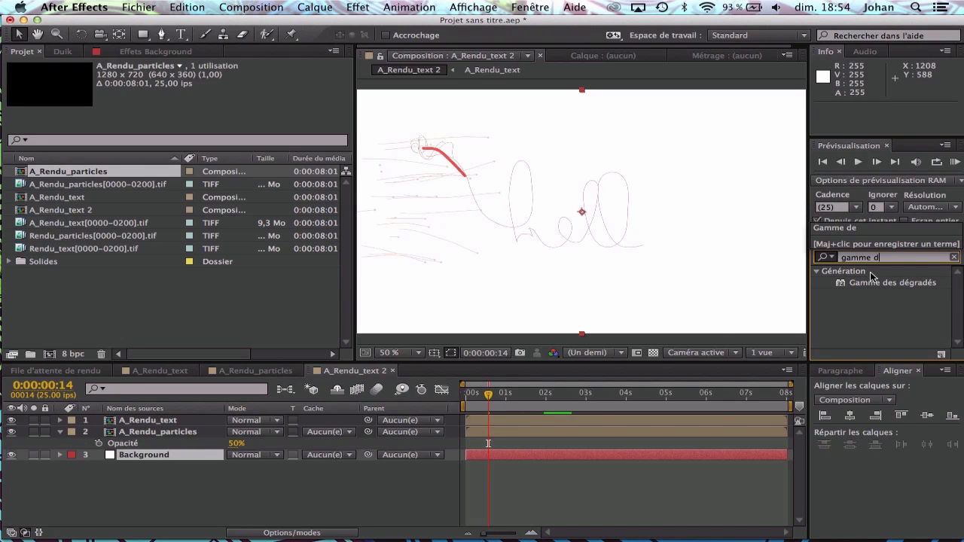
left_click_drag(873, 282, 163, 453)
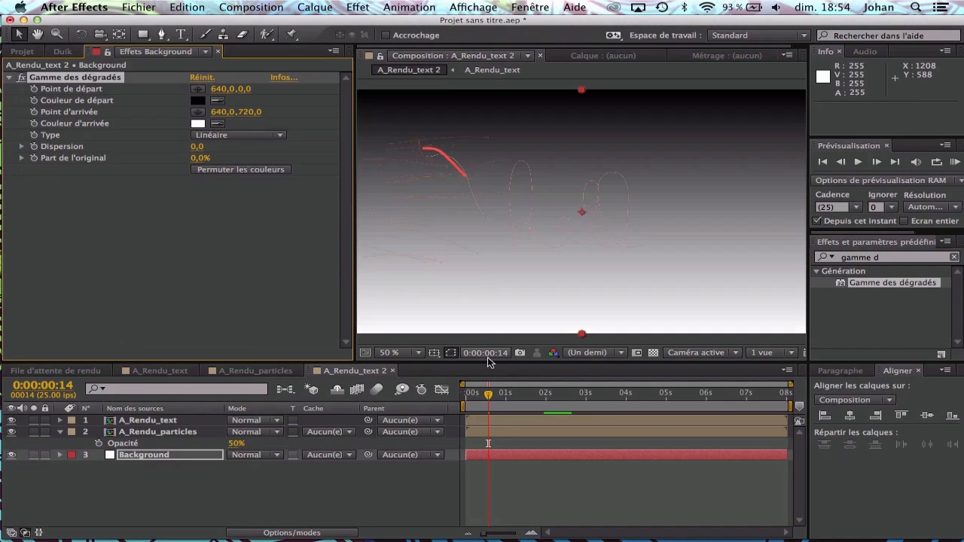
Set the Background gradient's type to Radial and its start colour to white (FFFFFF).
left_click(259, 137)
left_click(219, 161)
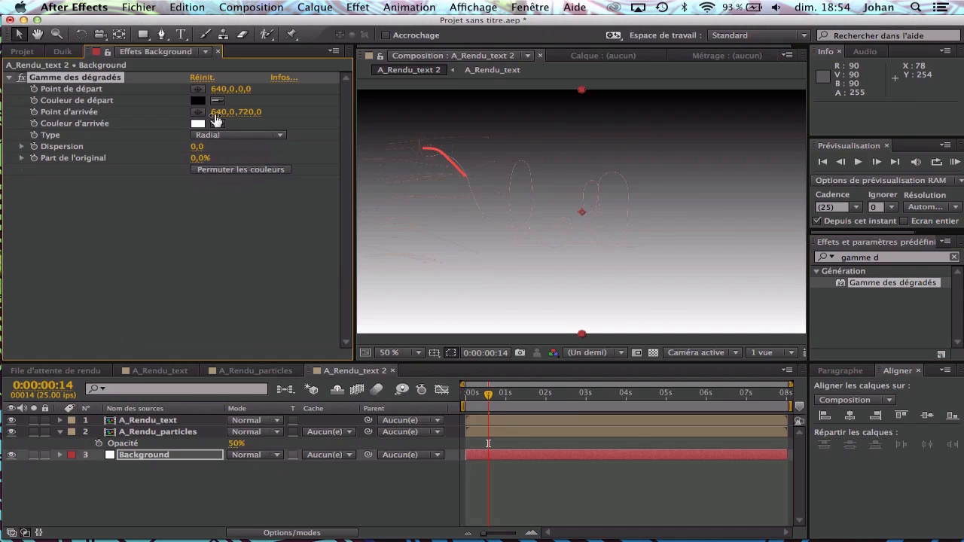
left_click(197, 100)
left_click(220, 282)
left_click_drag(220, 282, 120, 219)
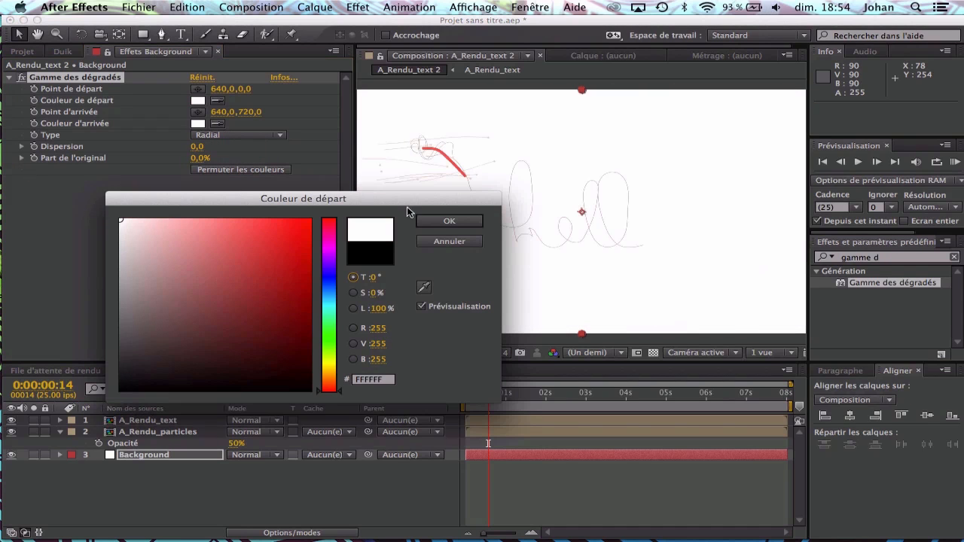
left_click(452, 222)
Set the Background gradient's end colour to light grey and move its end point below the frame to 644, 920.
left_click(197, 122)
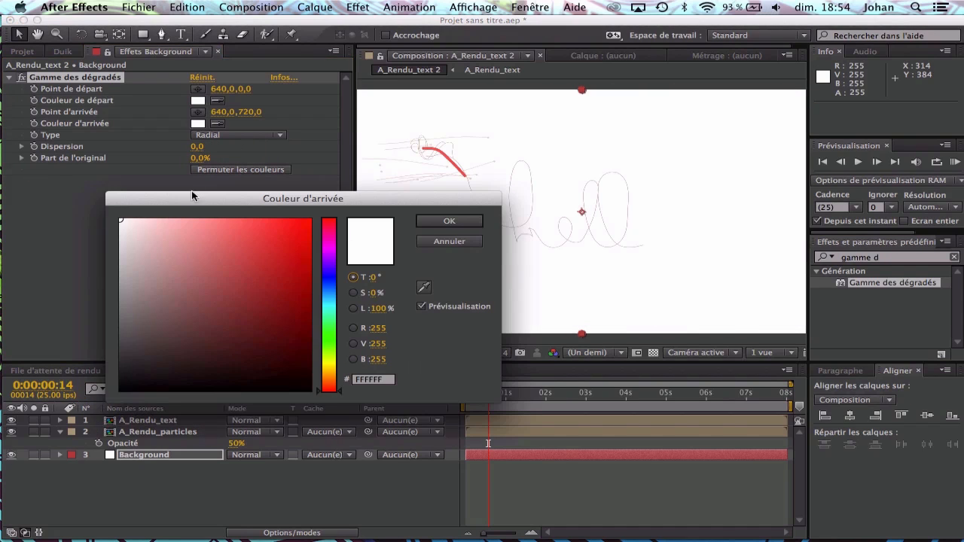
mouse_move(120, 220)
left_mouse_down()
mouse_move(103, 248)
mouse_move(98, 296)
mouse_move(91, 273)
left_mouse_up()
left_click(448, 222)
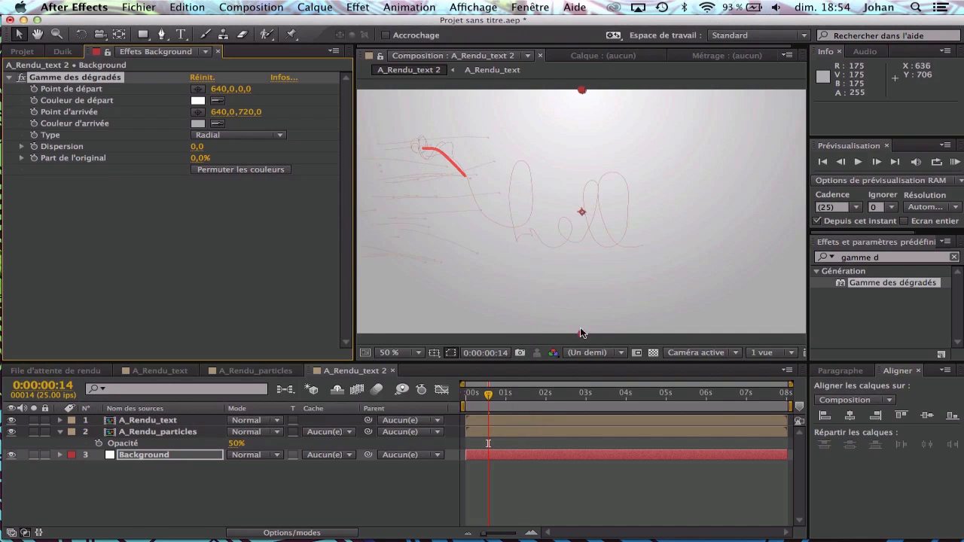
left_click_drag(581, 333, 584, 403)
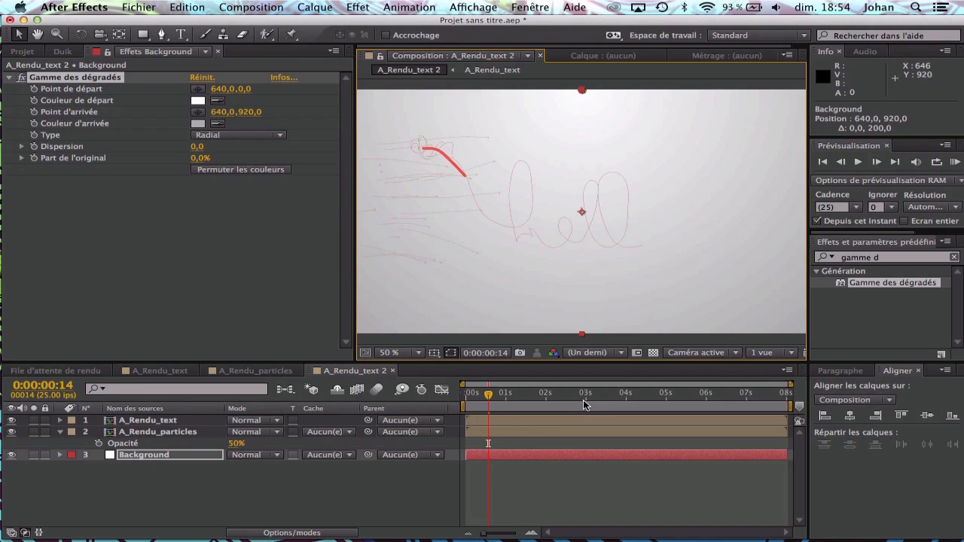
Preview the text and trails animating over the radial gradient background.
left_click(374, 500)
key("space")
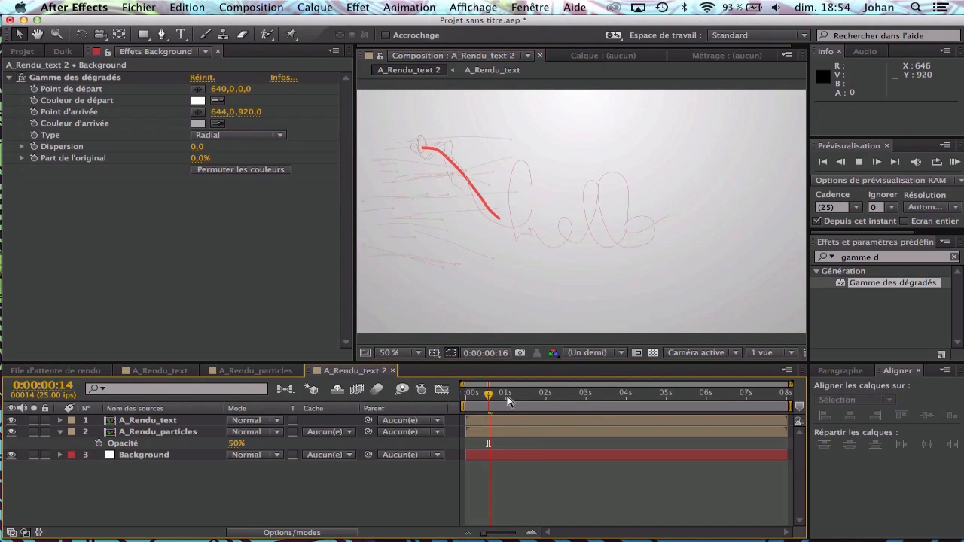
key("space")
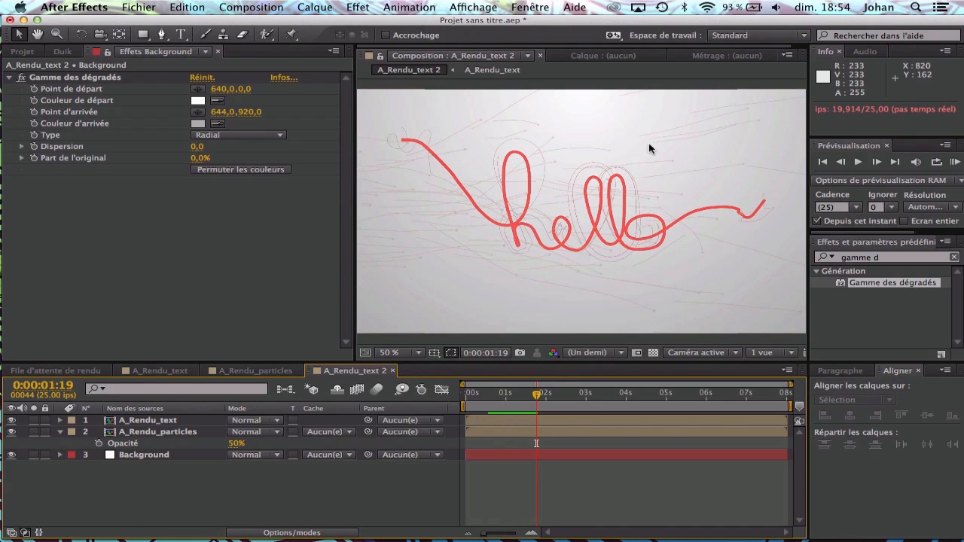
mouse_move(647, 146)
left_mouse_down()
mouse_move(540, 151)
mouse_move(627, 152)
left_mouse_up()
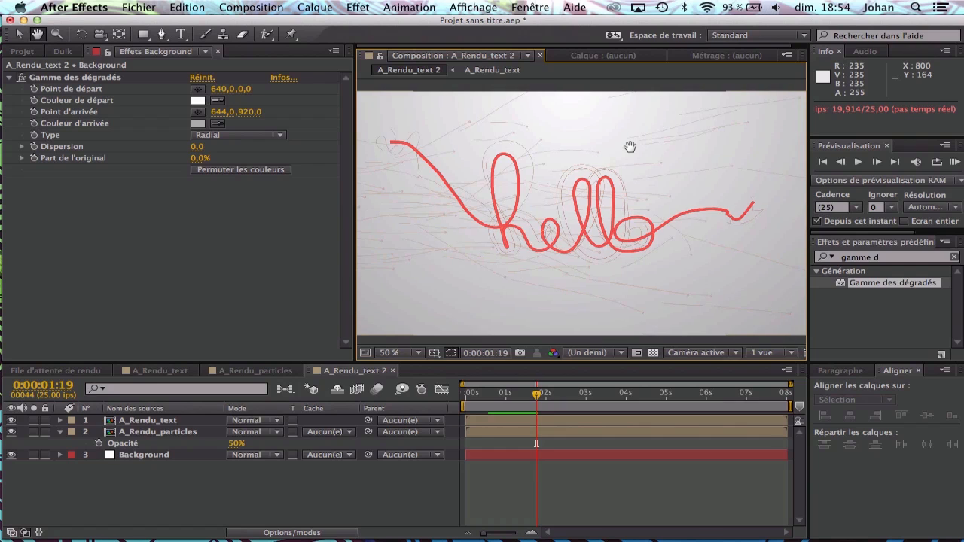
key("v")
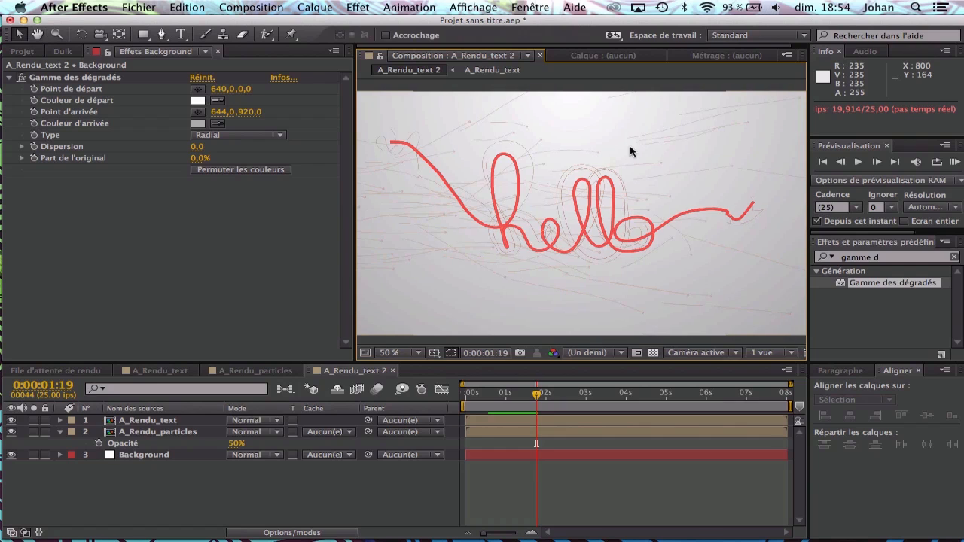
Collapse the particles layer's properties, start importing a file into the project and browse to the Ressources folder.
left_click(59, 432)
left_click(10, 76)
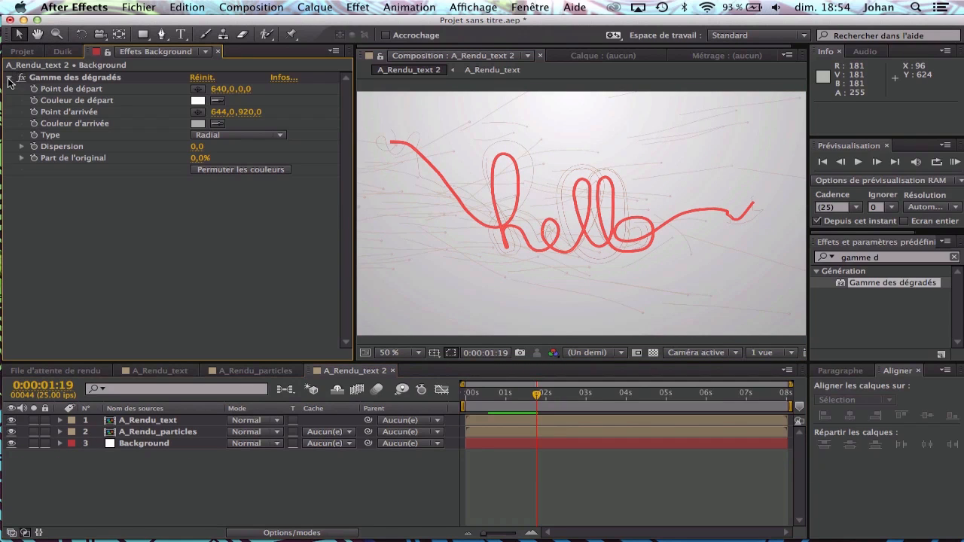
left_click(63, 51)
left_click(22, 51)
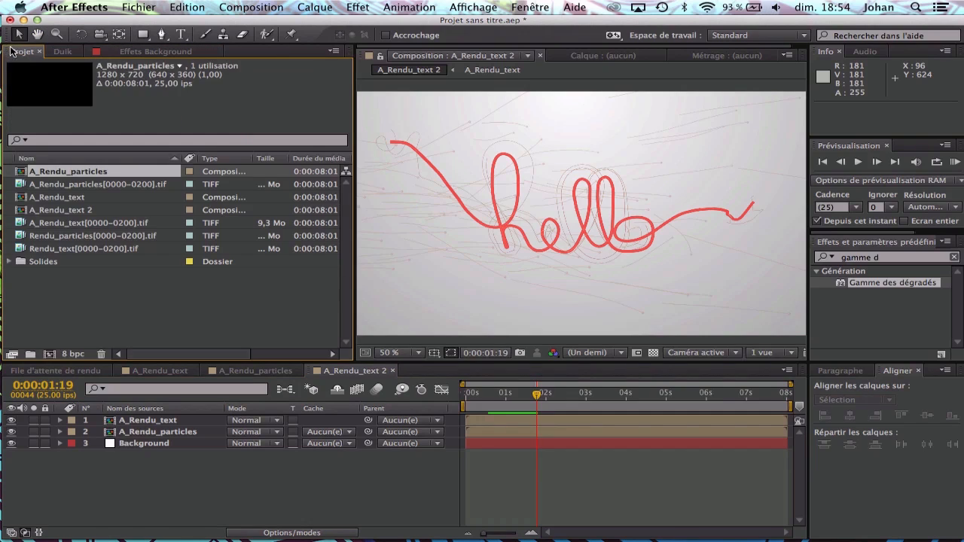
double_click(200, 310)
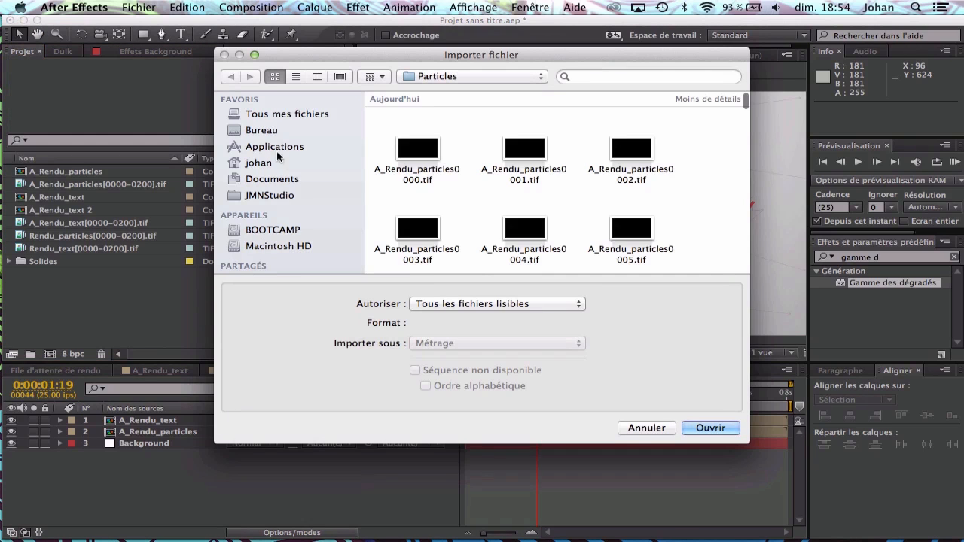
scroll(306, 223, "down", 5)
scroll(306, 223, "up", 3)
left_click(273, 201)
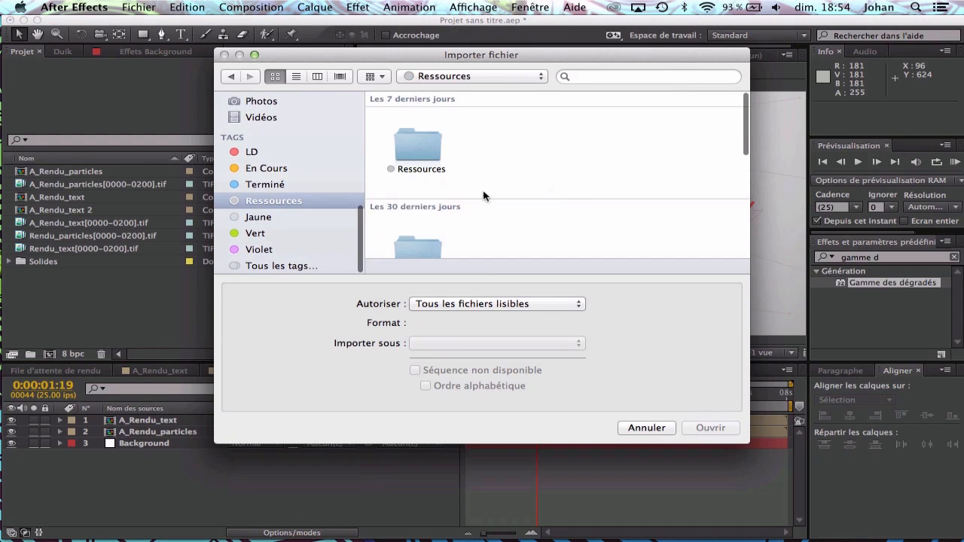
left_click(410, 136)
double_click(410, 136)
scroll(497, 195, "down", 5)
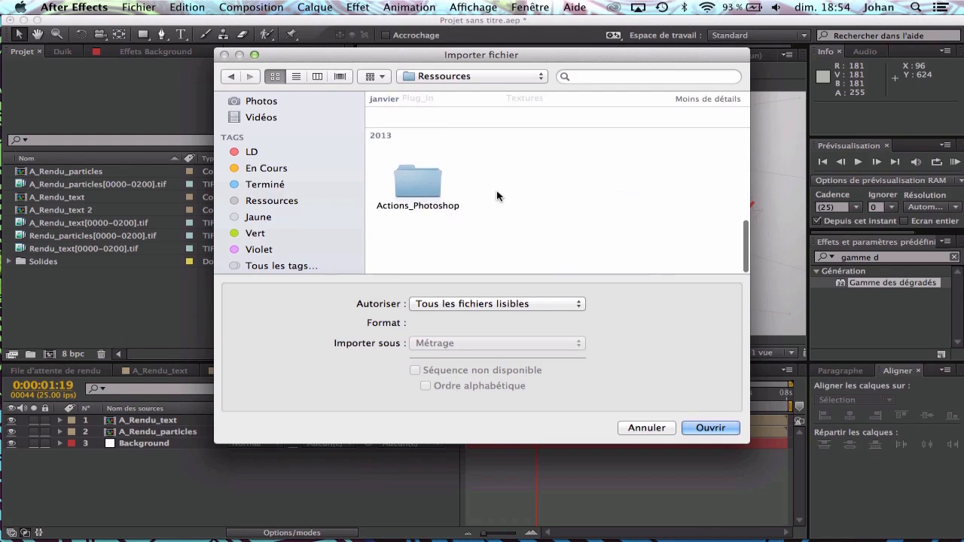
Import crumpled-paper.jpg from the Papier folder inside Textures.
left_click(521, 141)
double_click(521, 141)
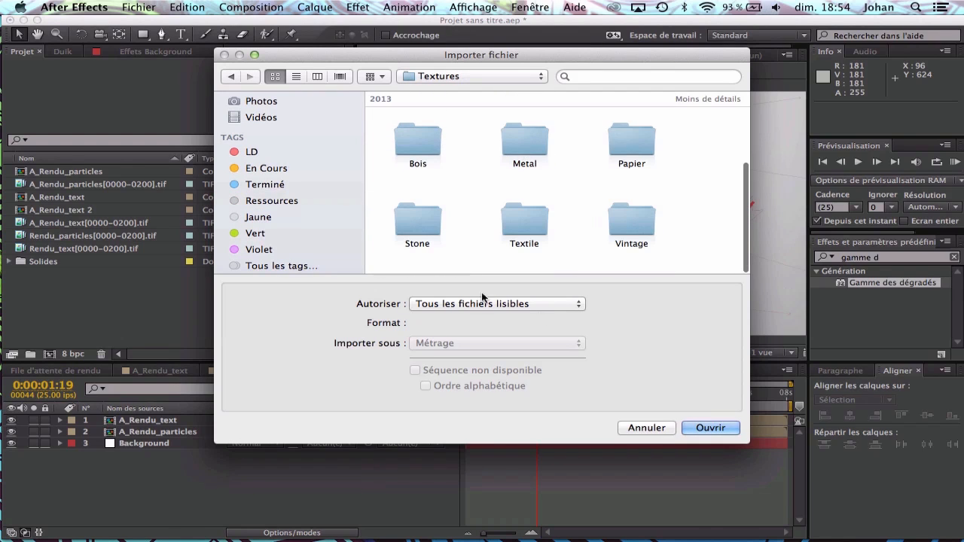
double_click(631, 140)
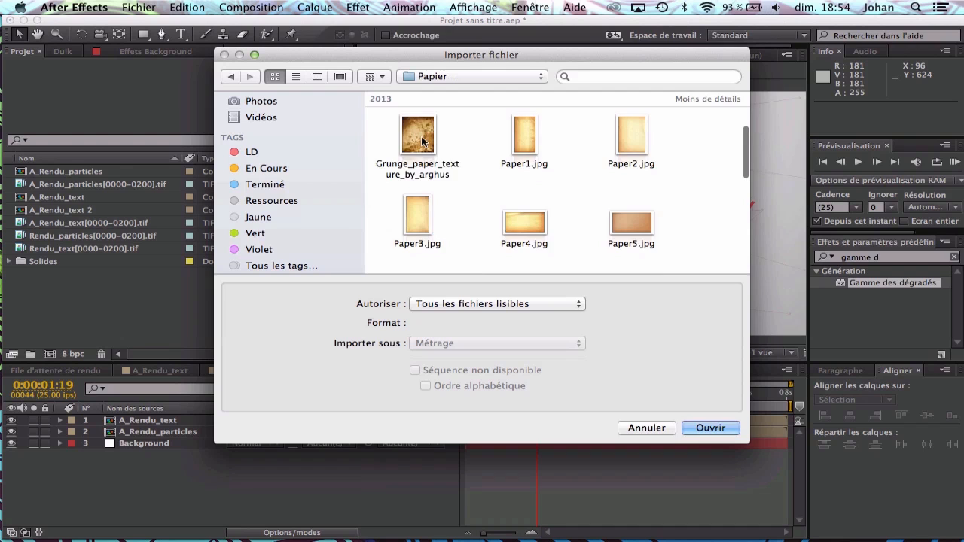
scroll(440, 161, "up", 2)
left_click(415, 155)
left_click(711, 429)
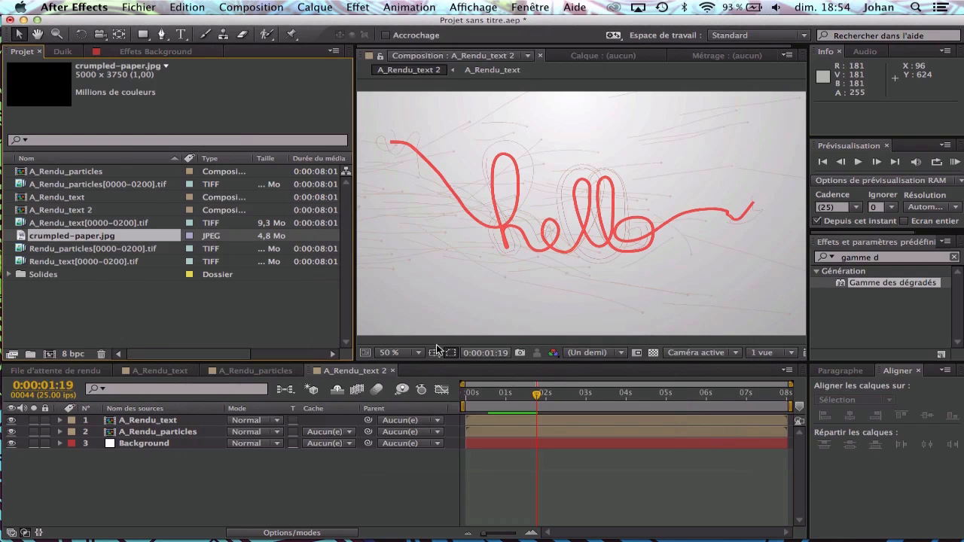
Place crumpled-paper.jpg as the top layer of the A_Rendu_text 2 composition and scale it to 27%.
left_click_drag(69, 241, 173, 420)
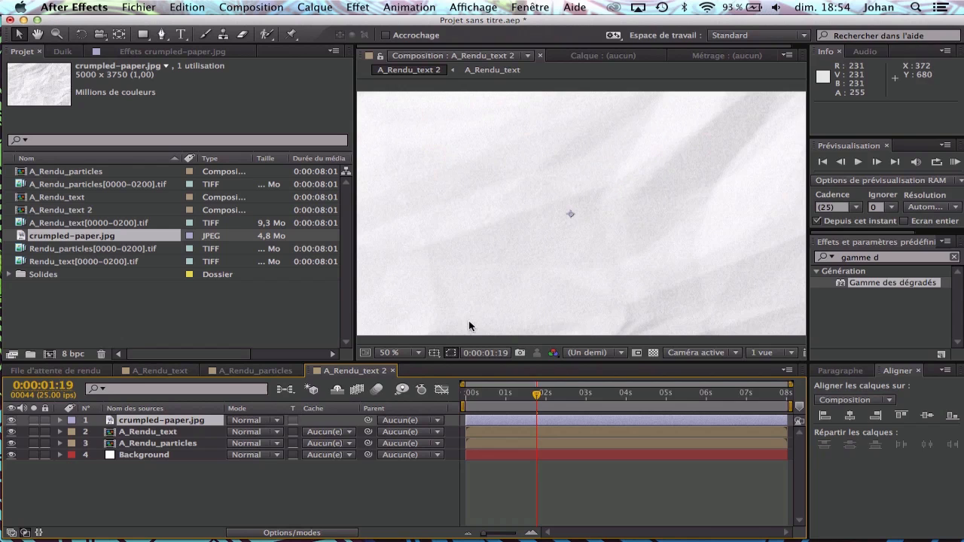
scroll(468, 325, "down", 2)
key("s")
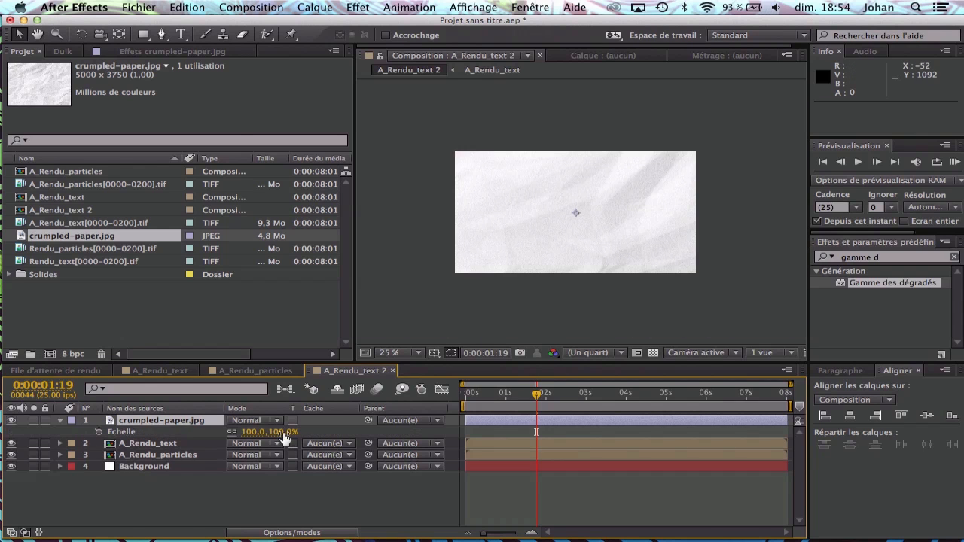
left_click_drag(284, 438, 229, 431)
Try the Incrustation blending mode on the crumpled-paper.jpg layer and inspect the text at 100%.
left_click(255, 420)
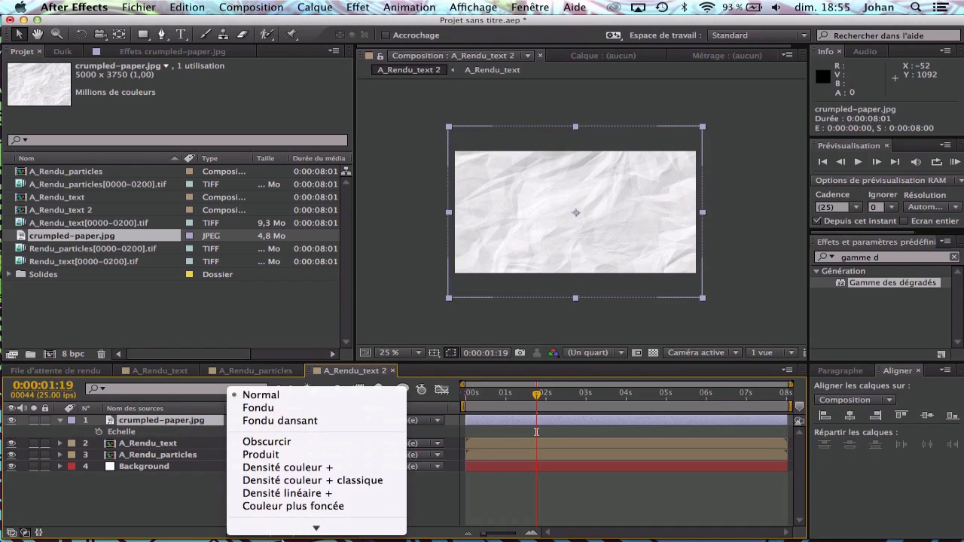
scroll(324, 456, "down", 5)
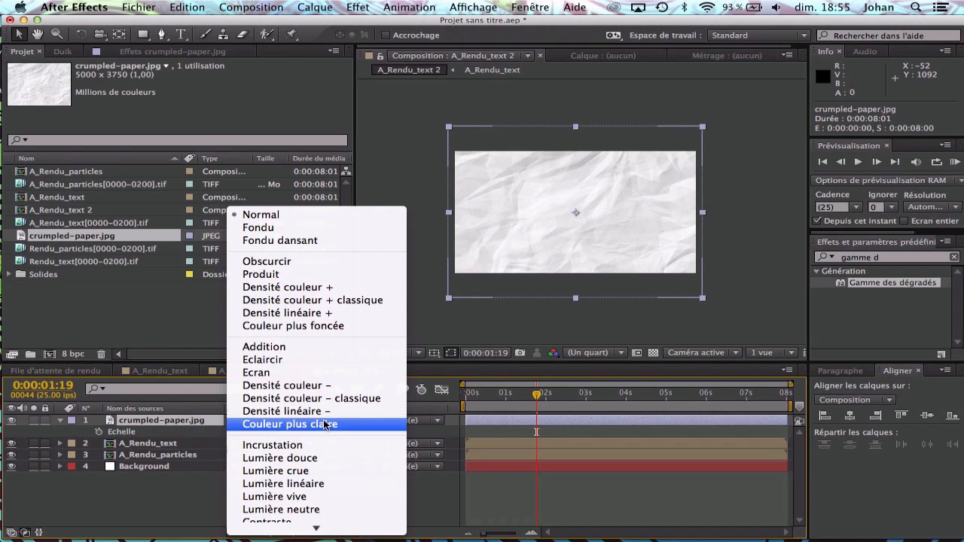
left_click(324, 445)
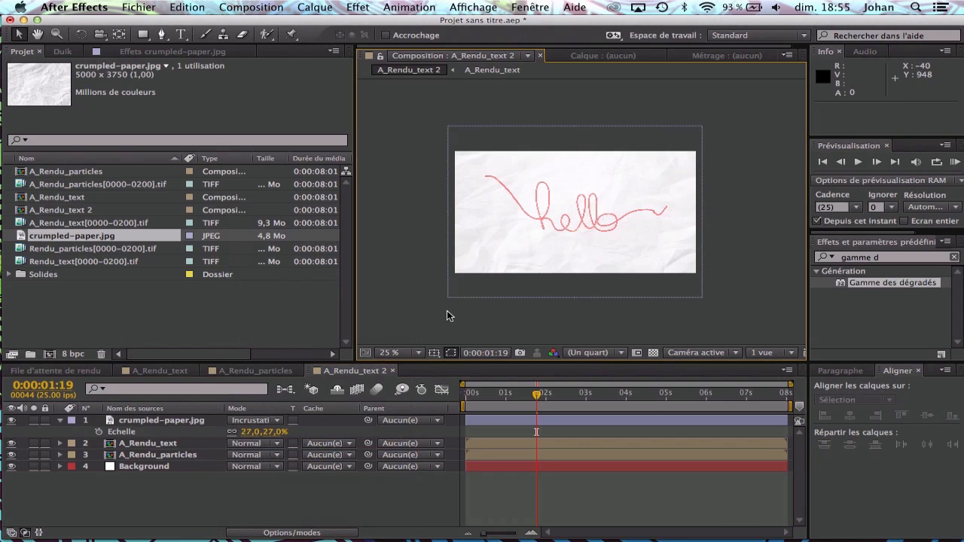
key("slash")
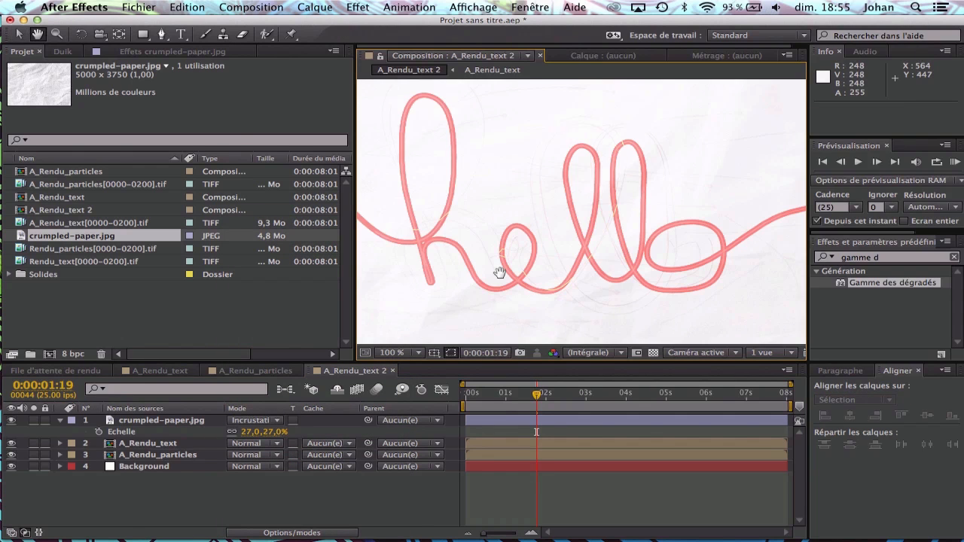
left_click_drag(499, 269, 539, 263)
key("comma")
Try the Ecran blending mode on the crumpled-paper.jpg layer.
left_click(279, 421)
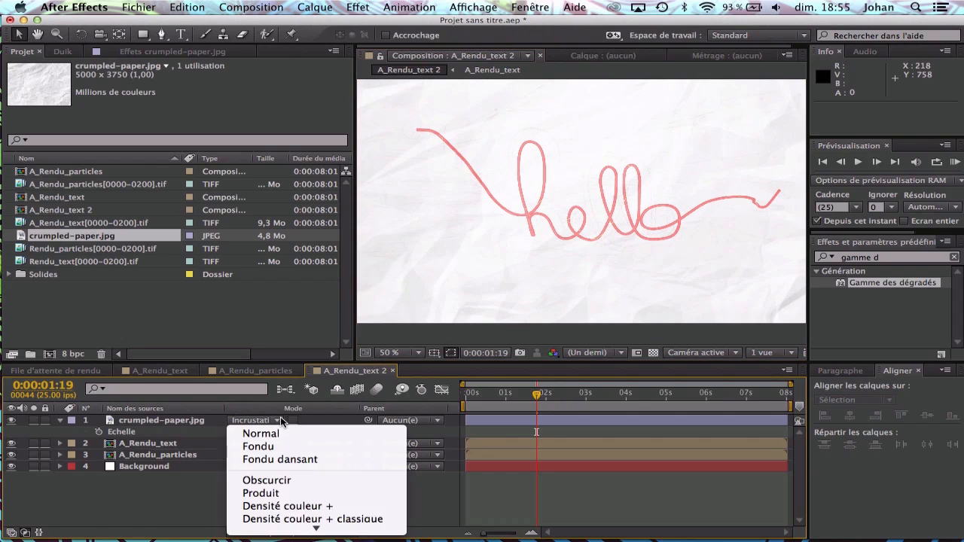
scroll(340, 380, "down", 10)
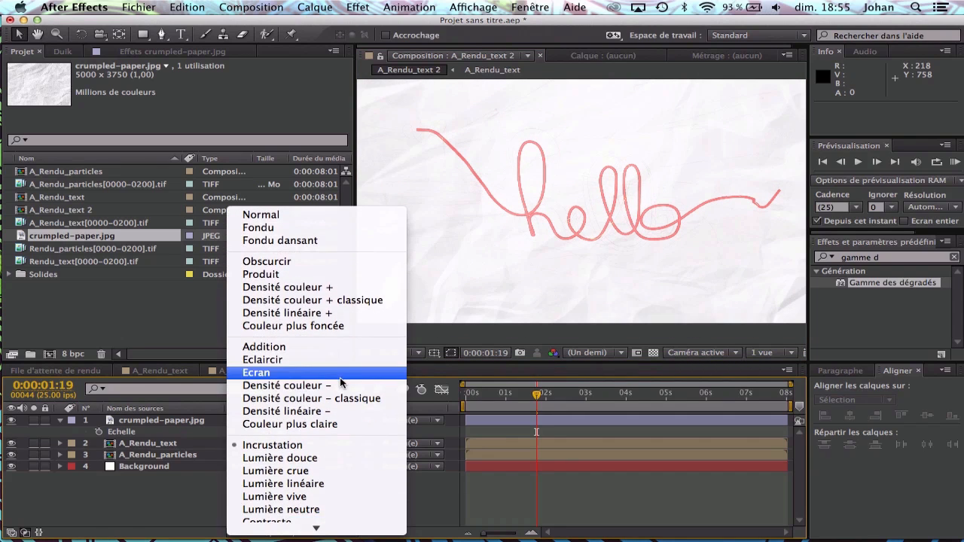
left_click(340, 373)
Set the crumpled-paper.jpg layer's blending mode to Lumière douce and preview the composite.
left_click(260, 420)
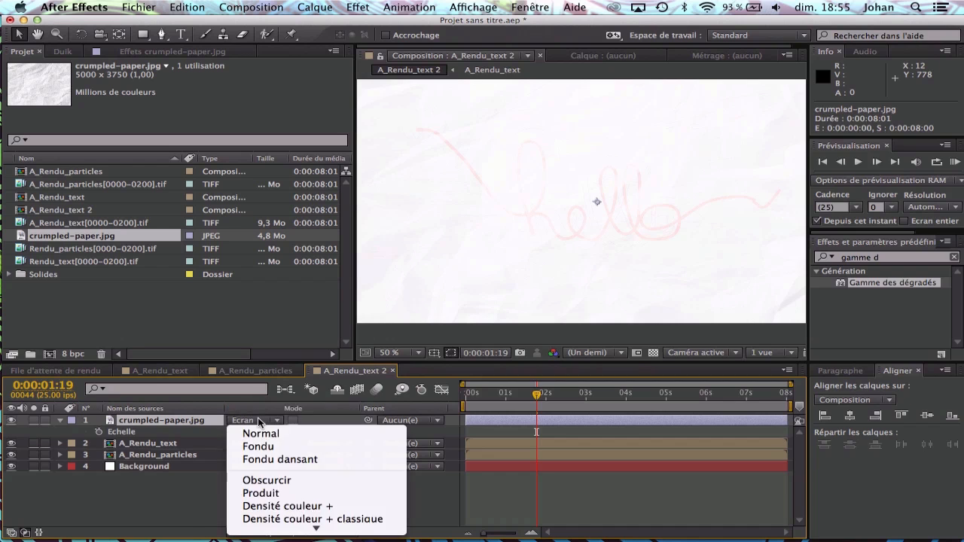
scroll(260, 420, "down", 8)
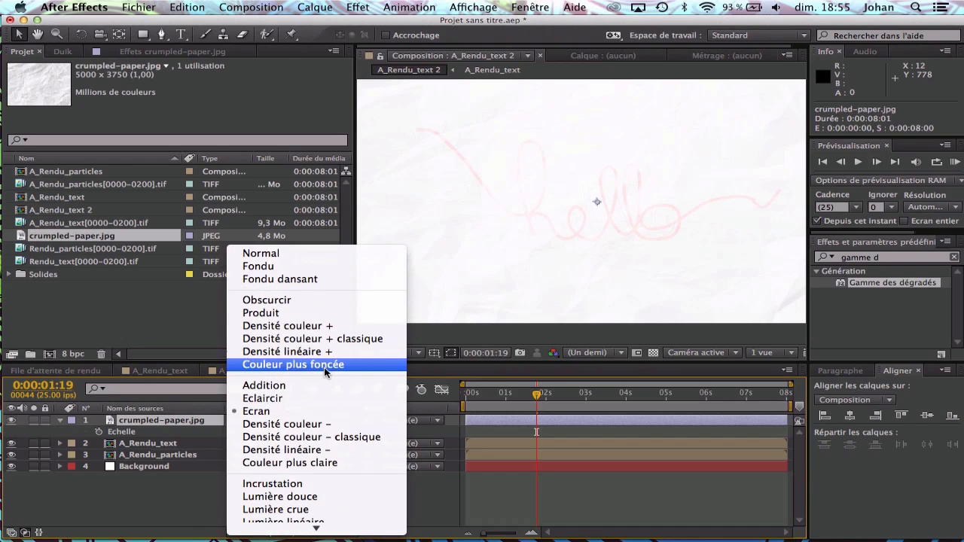
left_click(316, 497)
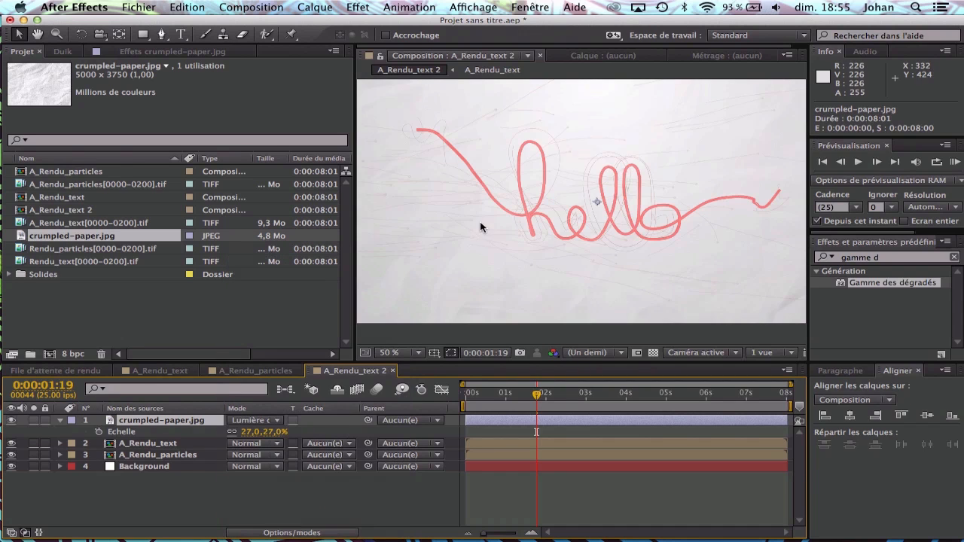
key("space")
left_click_drag(479, 223, 455, 231)
key("space")
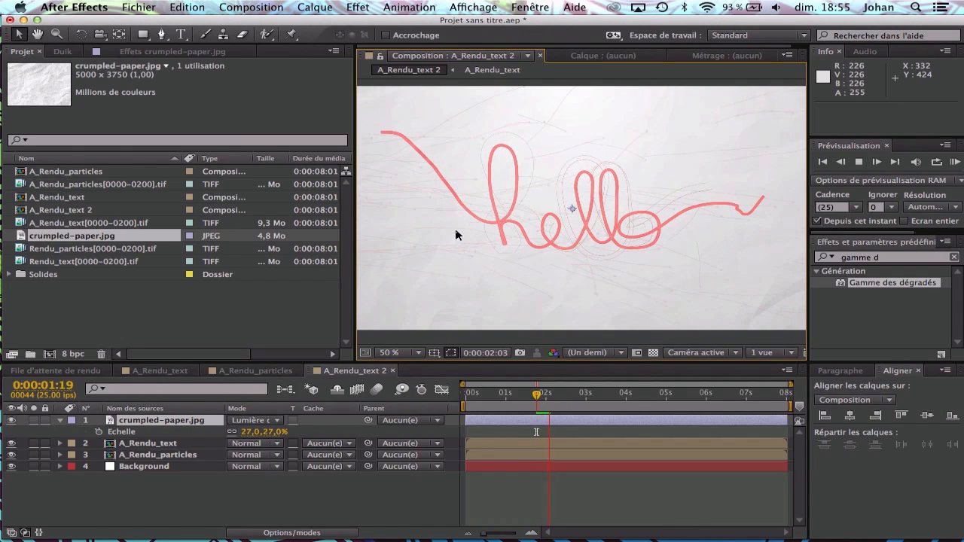
Find the Courbes effect and apply it to the crumpled-paper.jpg layer.
left_click(913, 255)
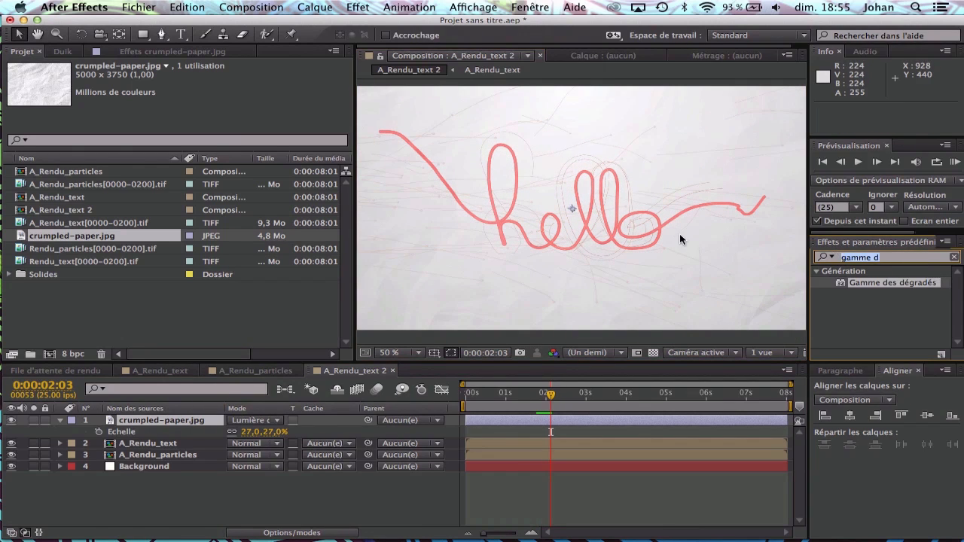
type("Courbe")
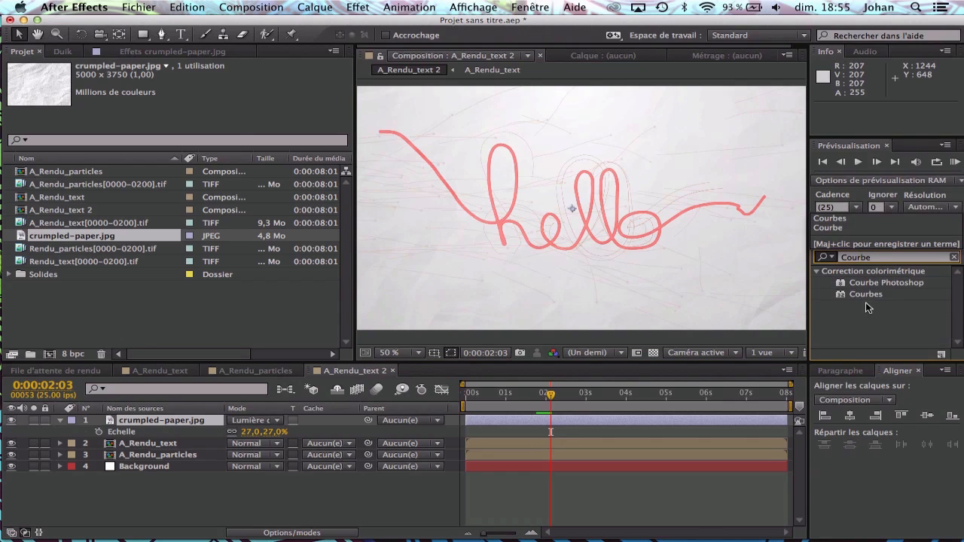
left_click_drag(865, 296, 173, 420)
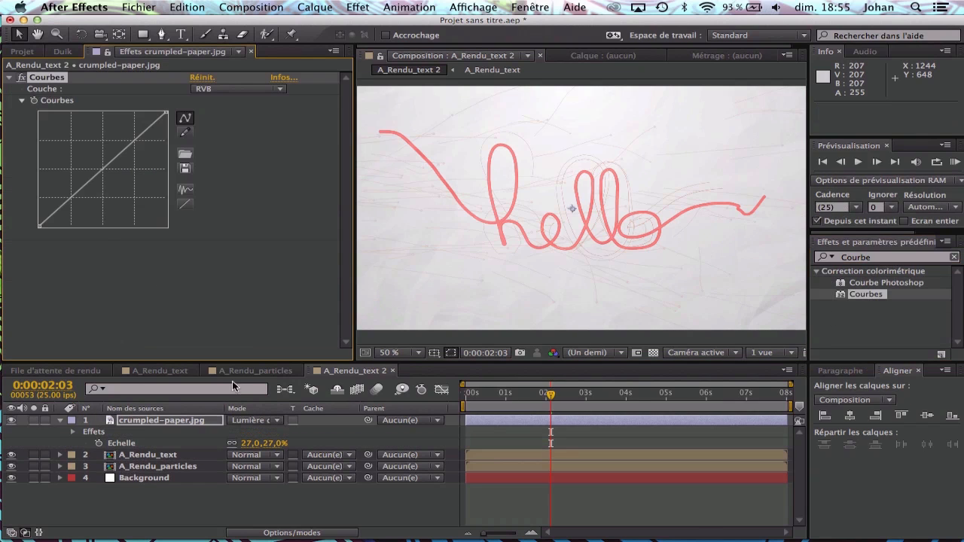
Try an S-shaped RVB curve on the crumpled-paper.jpg layer and reset it to a straight line.
left_click_drag(76, 197, 85, 214)
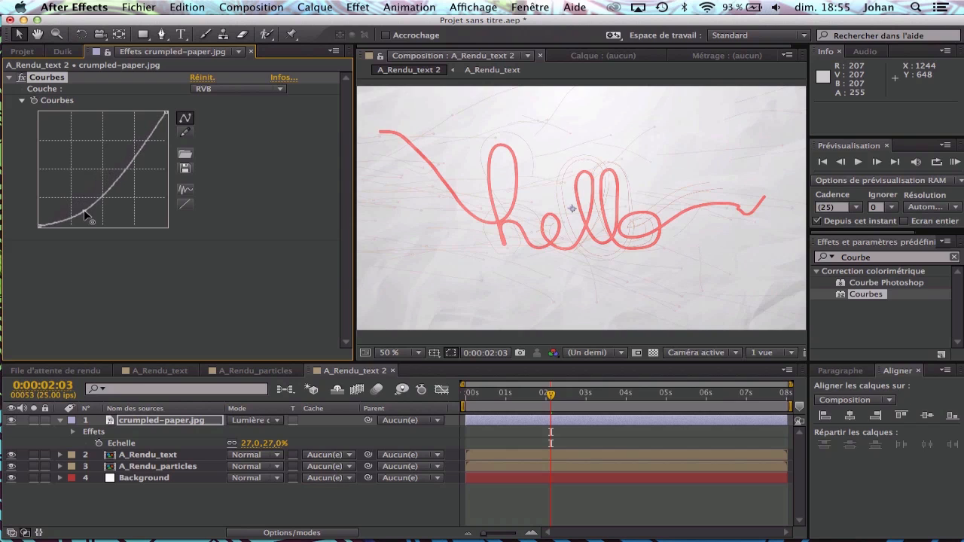
left_click_drag(128, 133, 130, 139)
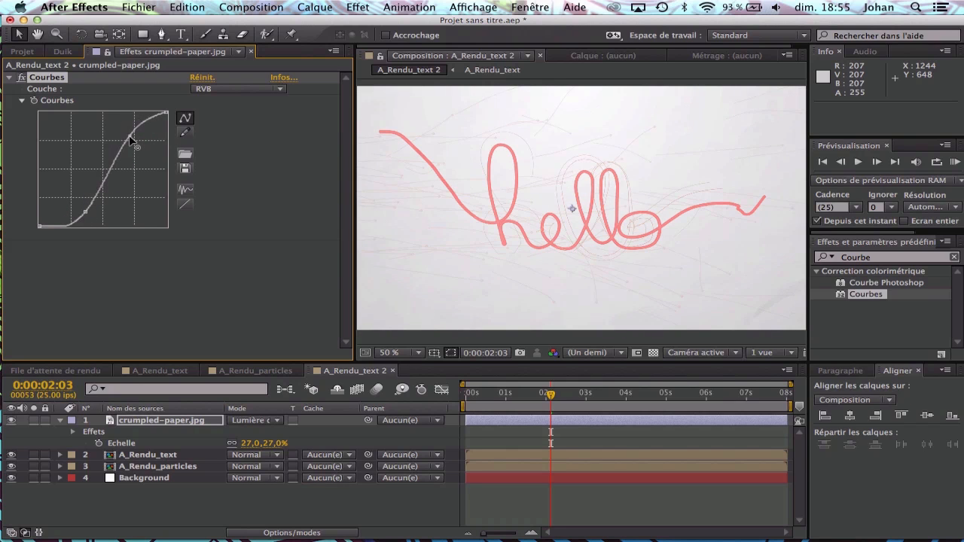
left_click(184, 204)
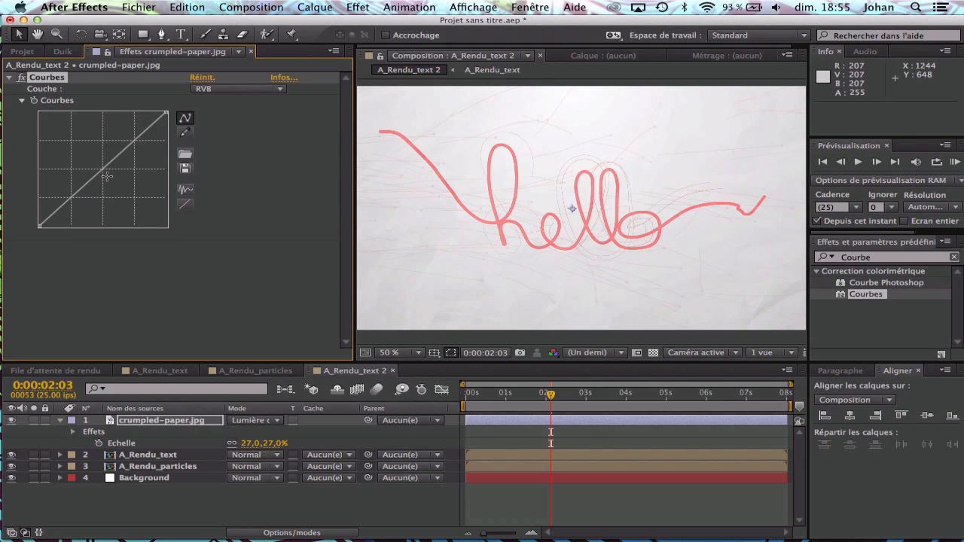
Pull the midtones of the RVB curve down to darken the paper texture, and collapse the Courbes effect.
left_click_drag(106, 176, 131, 194)
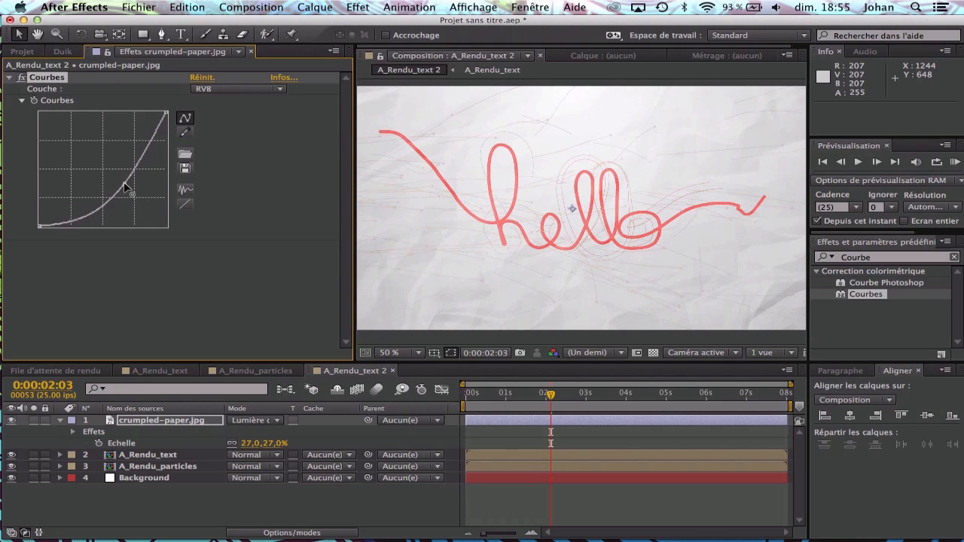
left_click(144, 236)
left_click(9, 78)
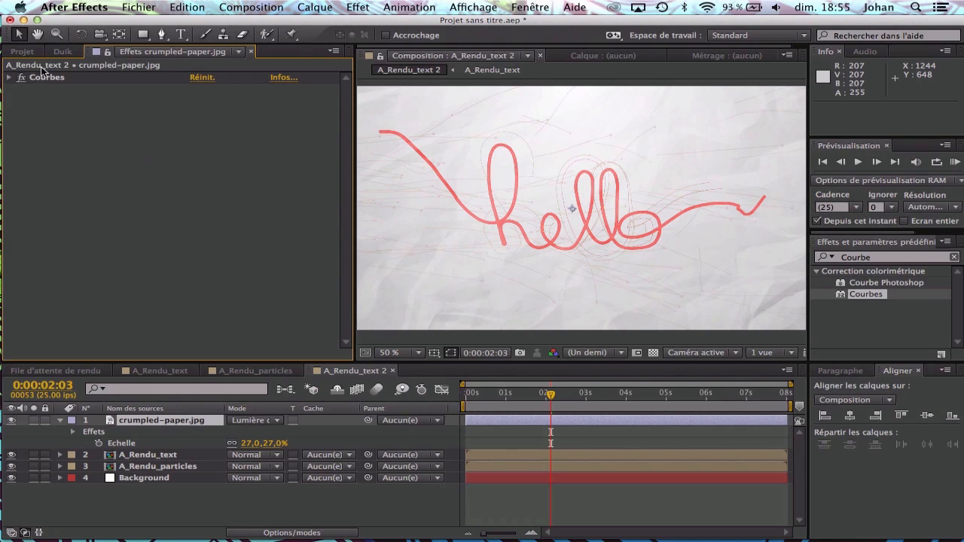
Add an adjustment layer (Calque d'effets) at the top of A_Rendu_text 2 and apply the Courbes effect to it.
left_click(327, 6)
mouse_move(329, 24)
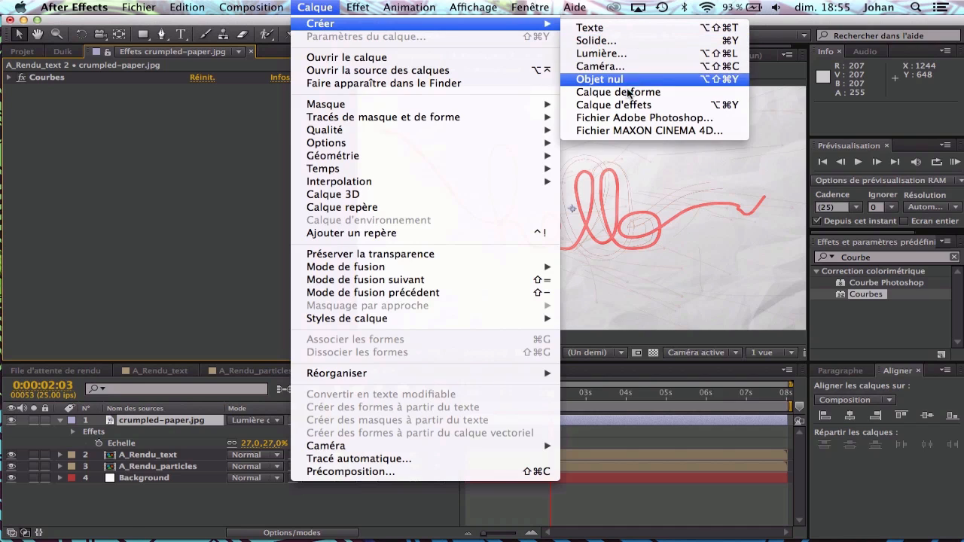
left_click(622, 109)
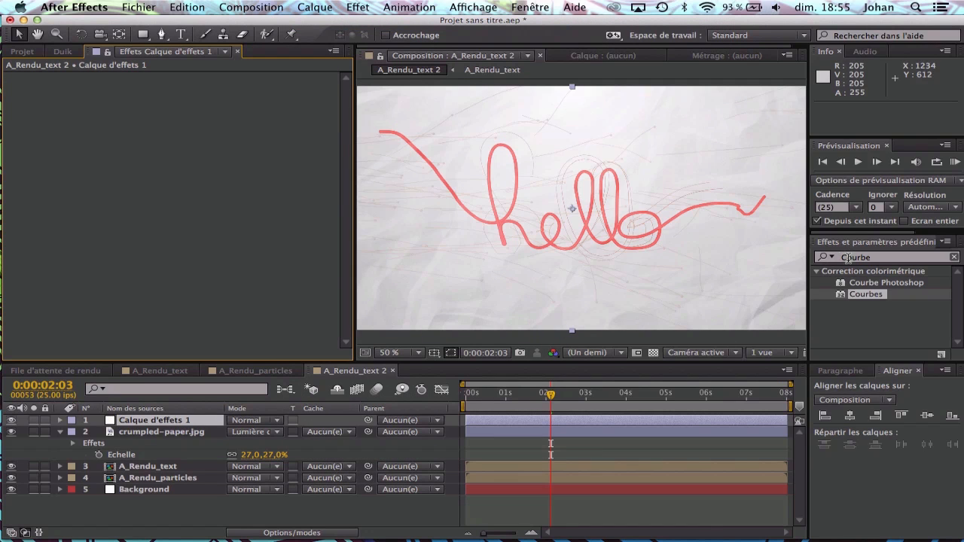
left_click_drag(851, 295, 252, 219)
Shape the adjustment layer's RVB curve into a gentle S, lowering the shadows and slightly lifting the highlights for more contrast.
left_click_drag(78, 194, 84, 212)
left_click_drag(141, 142, 133, 141)
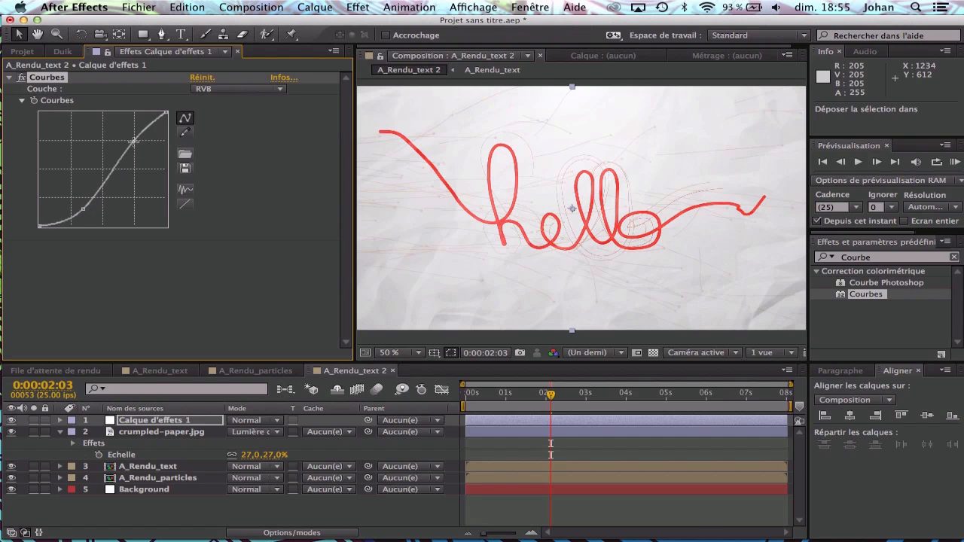
left_click_drag(83, 210, 77, 212)
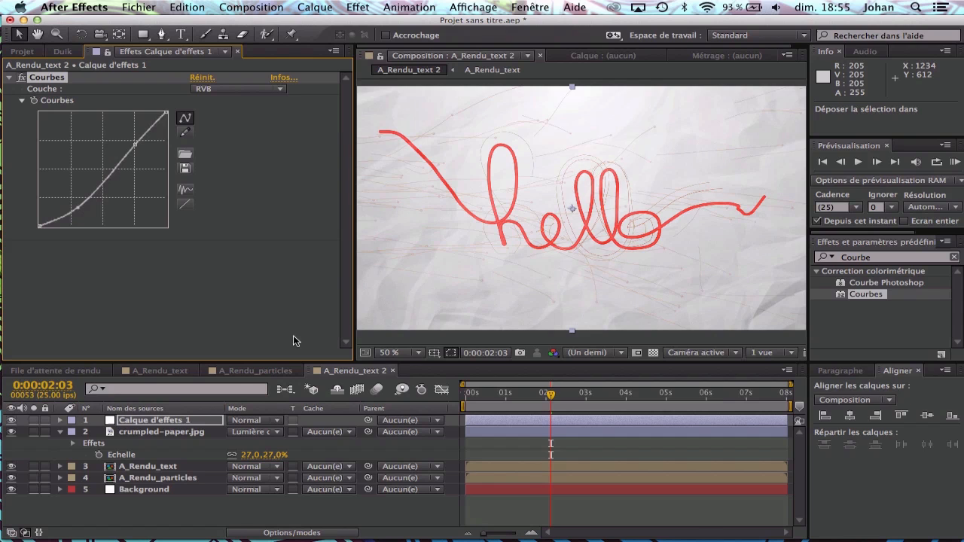
scroll(501, 315, "up", 1)
key("space")
left_click_drag(580, 195, 620, 194)
scroll(644, 162, "down", 1)
key("space")
Raise the midtones of the adjustment layer's Rouge curve slightly to warm the image, and collapse the crumpled-paper.jpg layer.
left_click(256, 88)
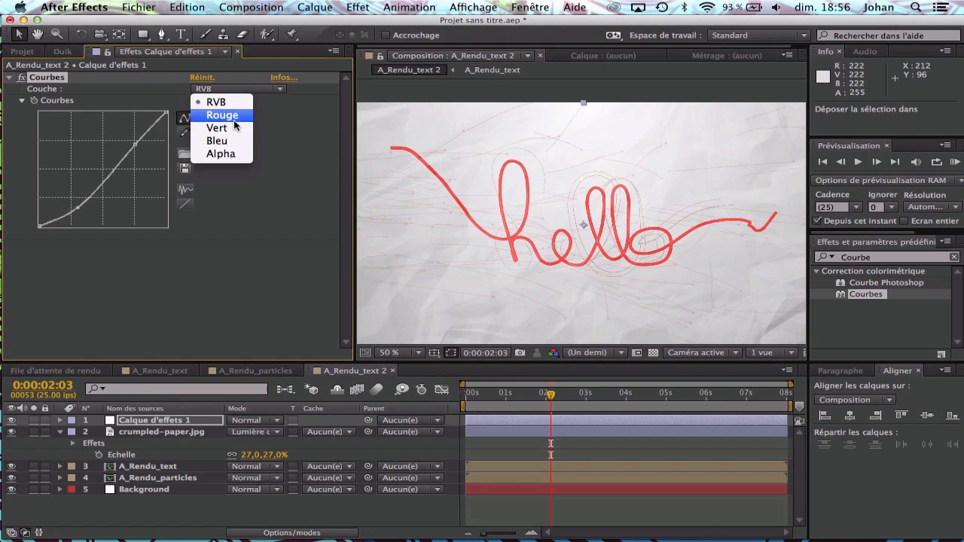
left_click(221, 115)
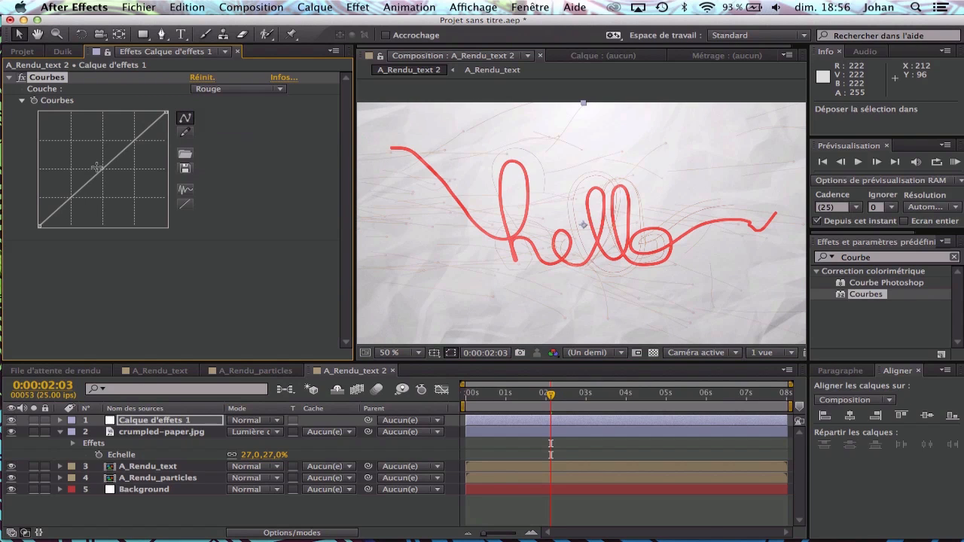
left_click_drag(98, 167, 97, 170)
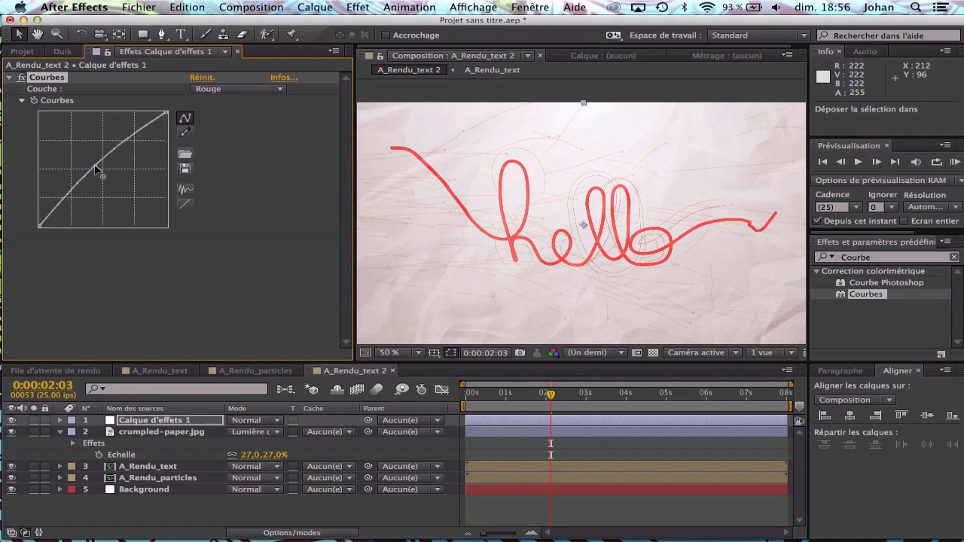
left_click(280, 240)
left_click(55, 430)
left_click(58, 430)
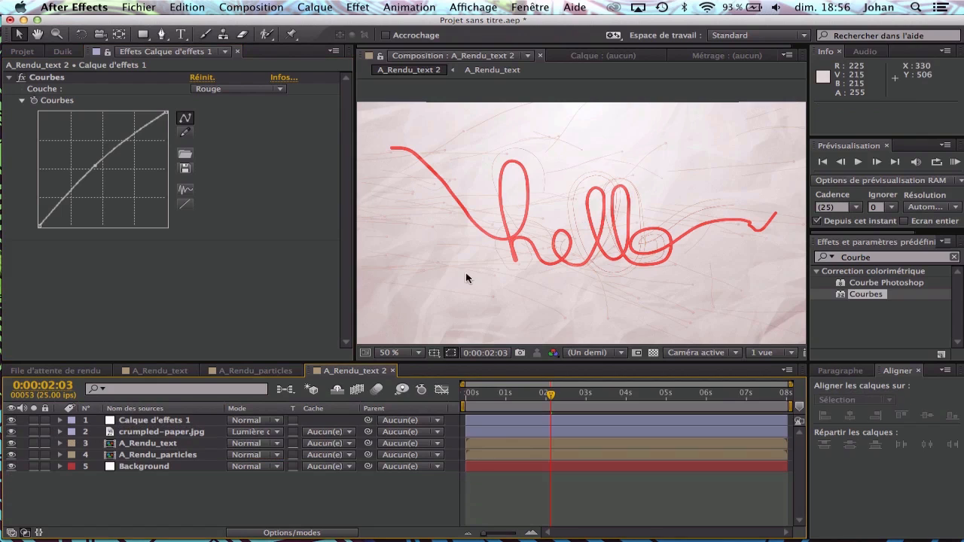
key("space")
left_click_drag(532, 255, 546, 217)
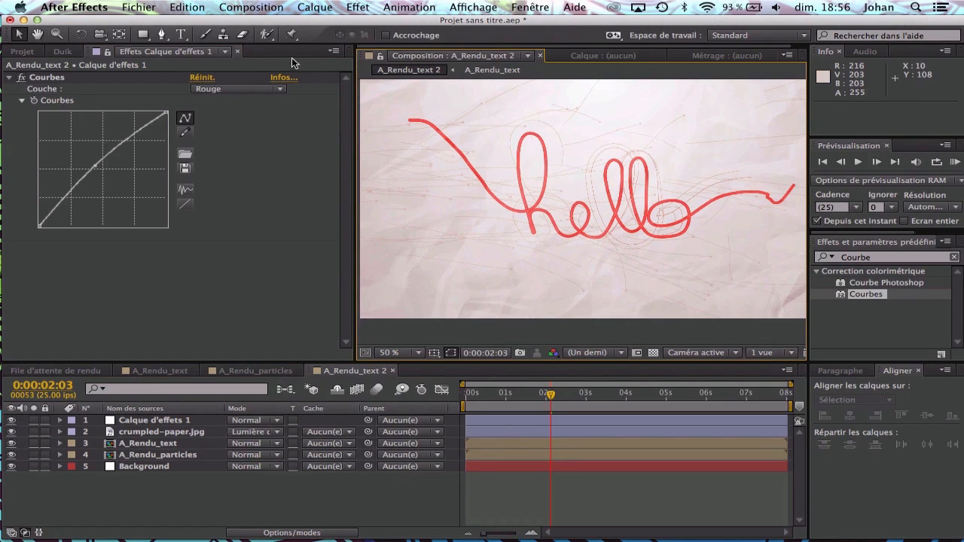
Create a composition-sized solid named Vignette with the colour black (000000).
left_click(358, 7)
mouse_move(320, 25)
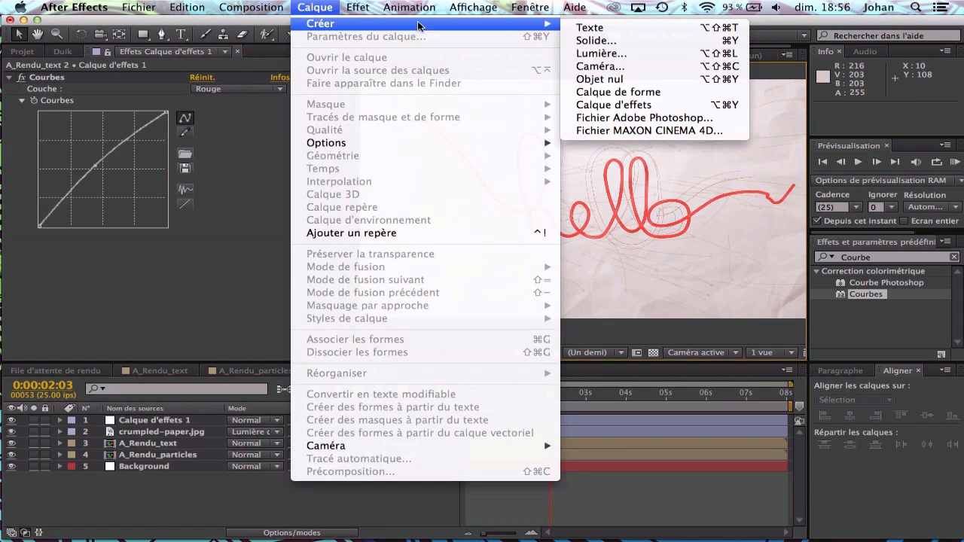
left_click(681, 36)
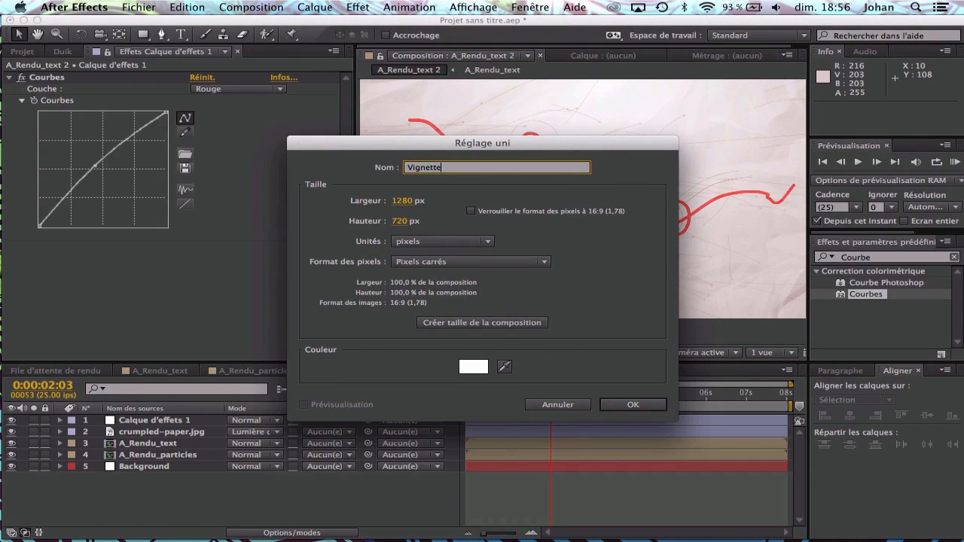
left_click(472, 366)
left_click_drag(248, 310, 122, 388)
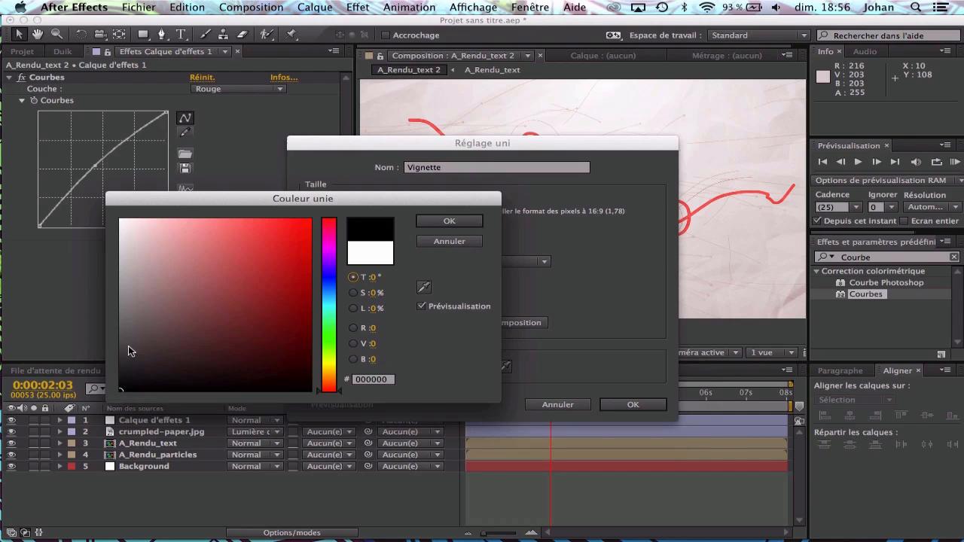
left_click(444, 220)
left_click(633, 405)
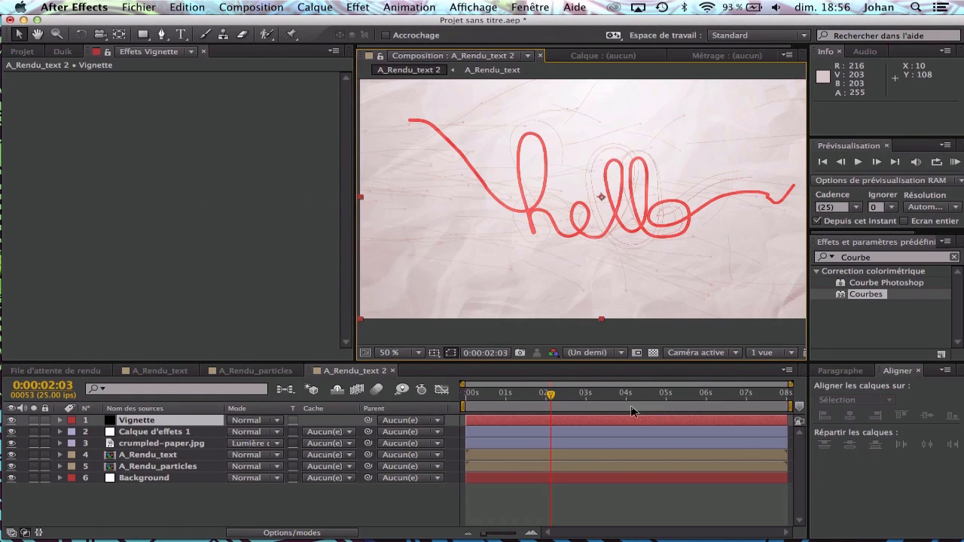
Add an elliptical mask filling the Vignette layer and invert it.
left_click_drag(142, 35, 184, 68)
double_click(144, 35)
key("v")
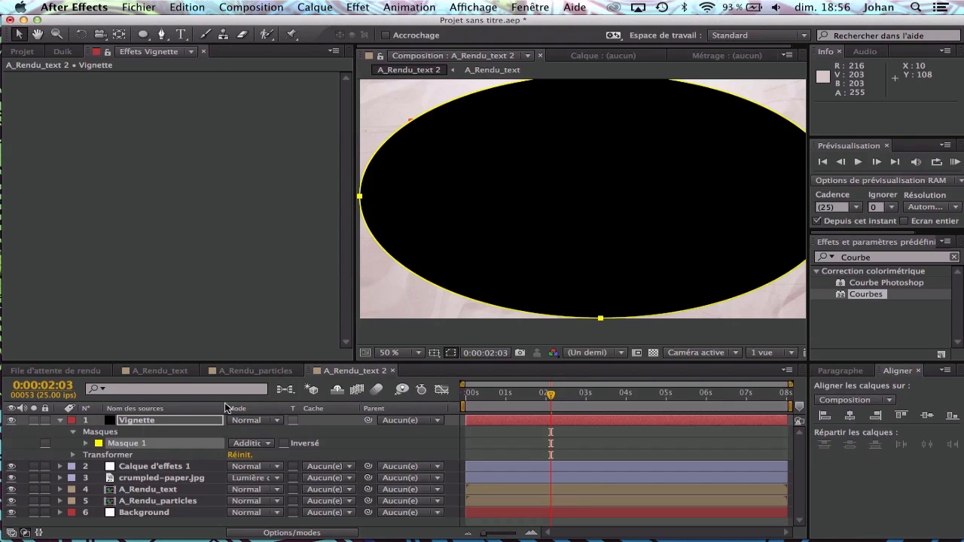
left_click(288, 443)
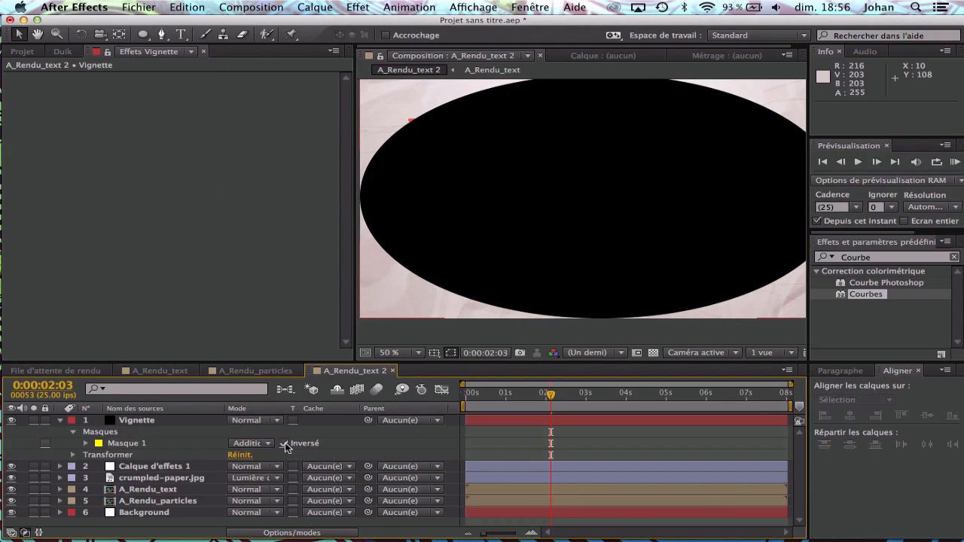
Set the feather of Masque 1 on the Vignette layer to 300 pixels.
left_click(87, 444)
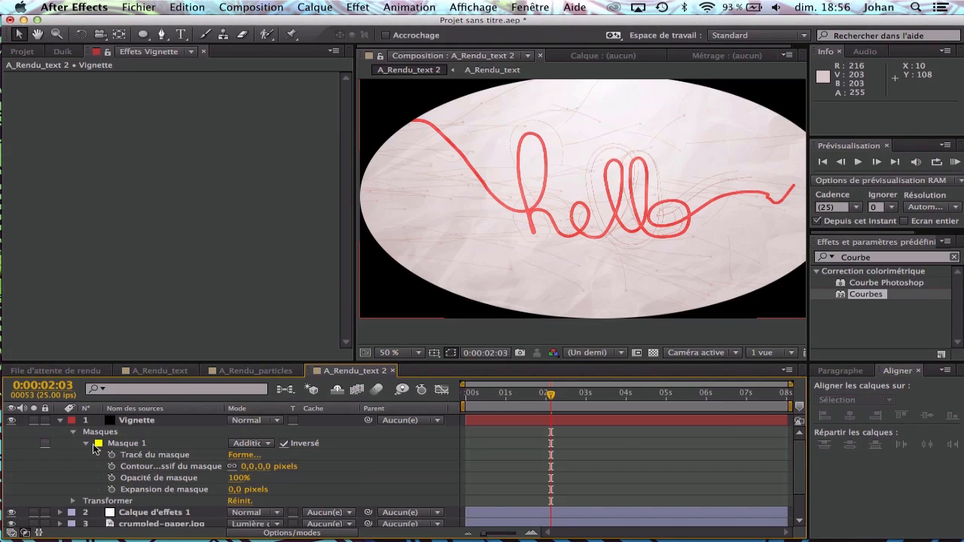
left_click(249, 467)
type("30")
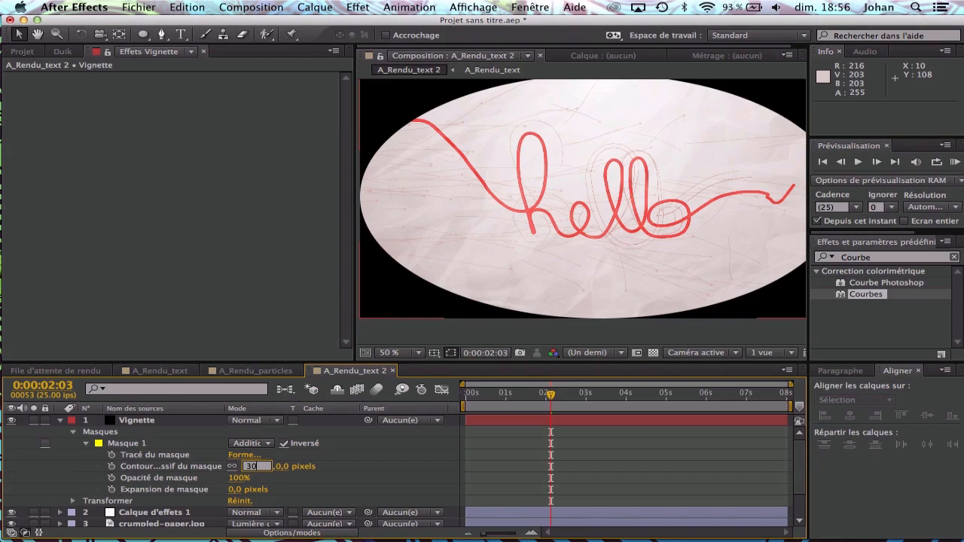
type("0")
key("Return")
left_click(403, 496)
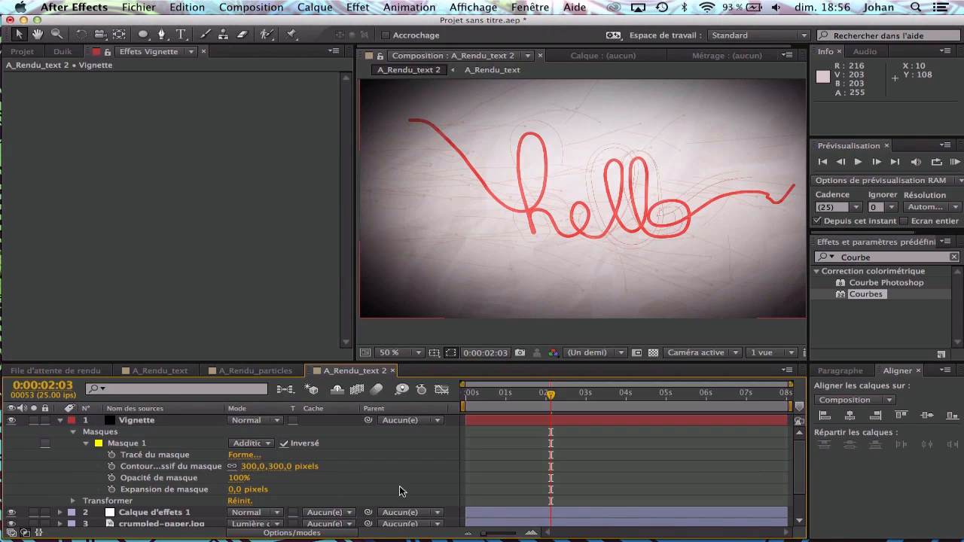
Set the Vignette layer's blending mode to Densité couleur + classique.
left_click(164, 421)
left_click(249, 419)
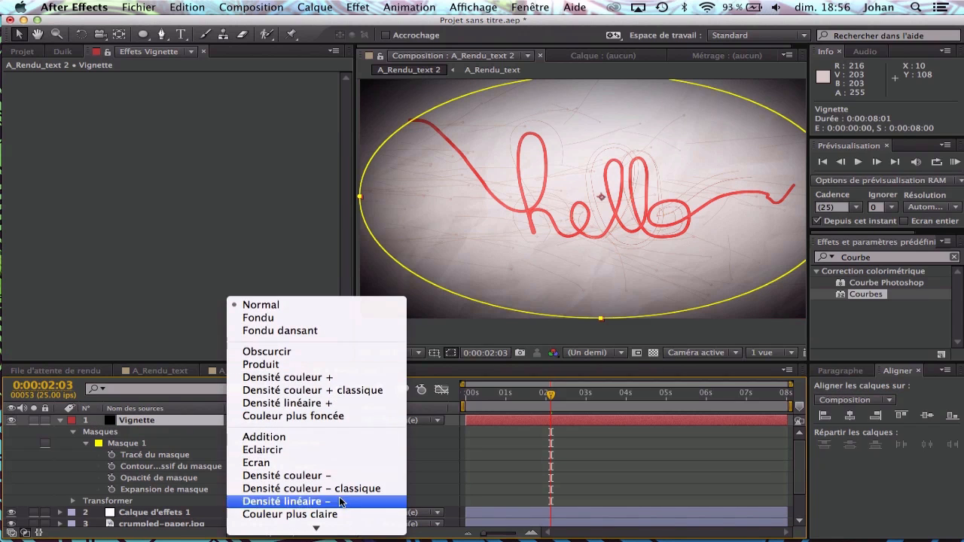
scroll(340, 501, "down", 3)
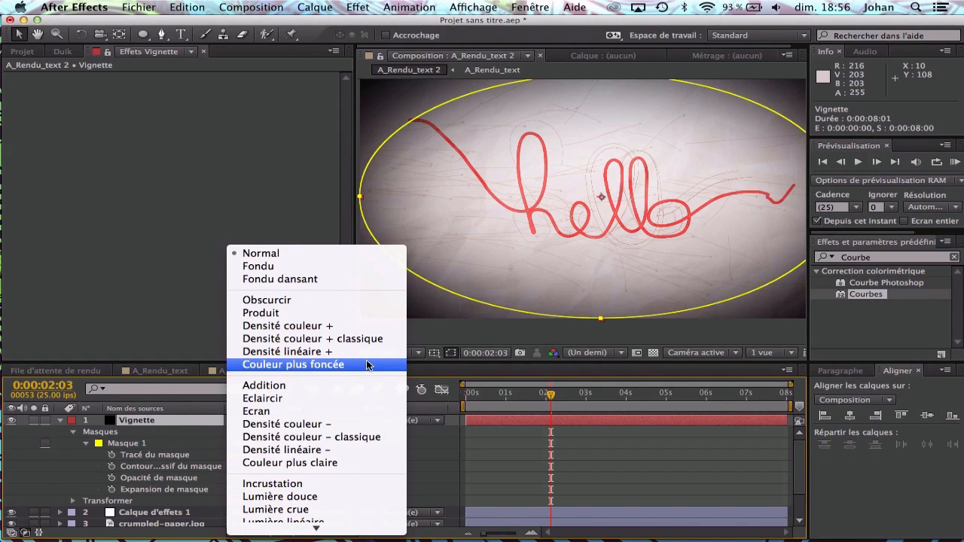
left_click(367, 338)
left_click(402, 445)
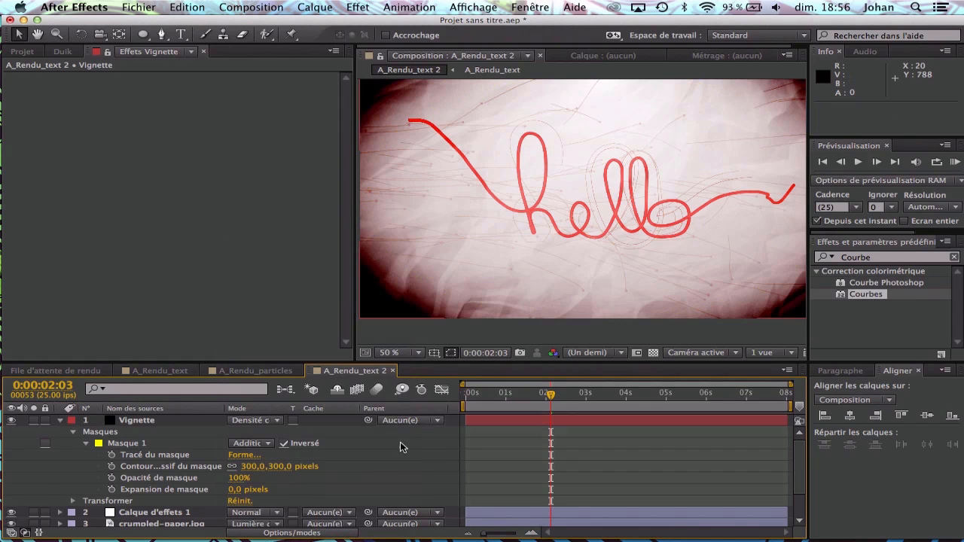
Reduce the Vignette layer's opacity to 25% and deselect the layer.
left_click(185, 424)
key("t")
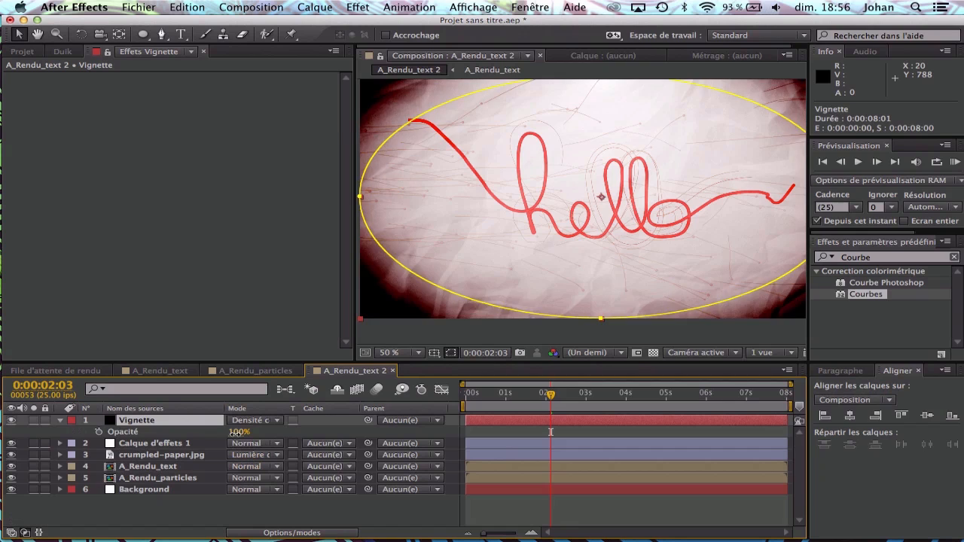
mouse_move(235, 432)
left_mouse_down()
mouse_move(154, 435)
mouse_move(173, 434)
left_mouse_up()
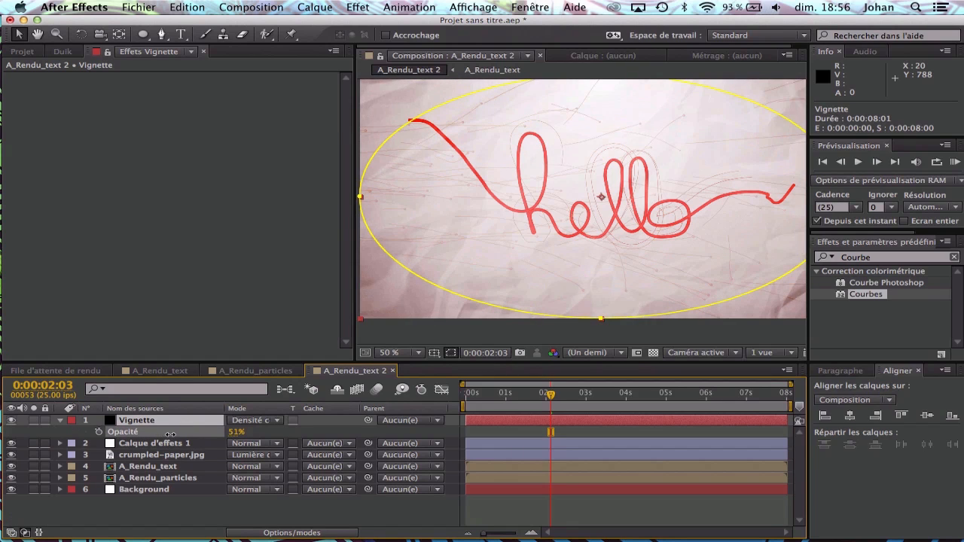
key("Return")
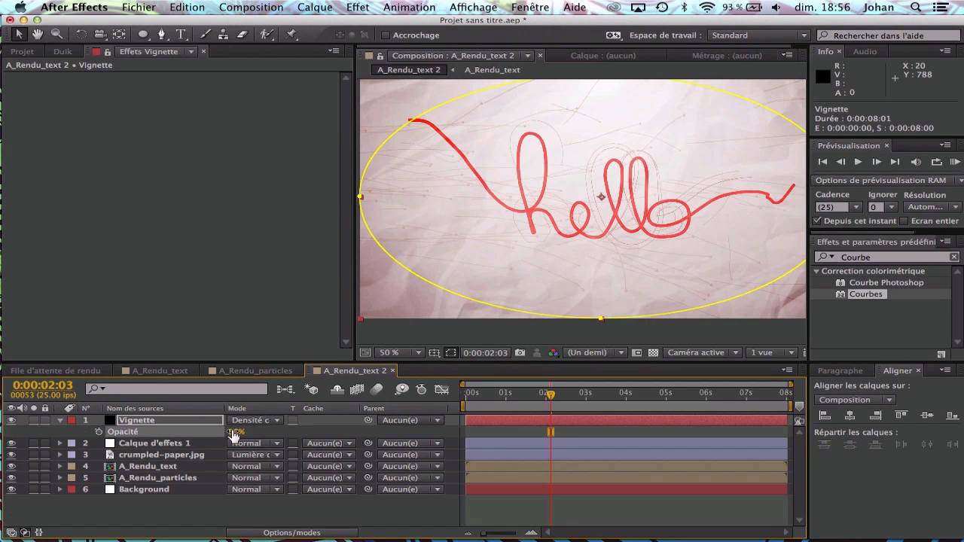
left_click(238, 432)
type("25")
key("Return")
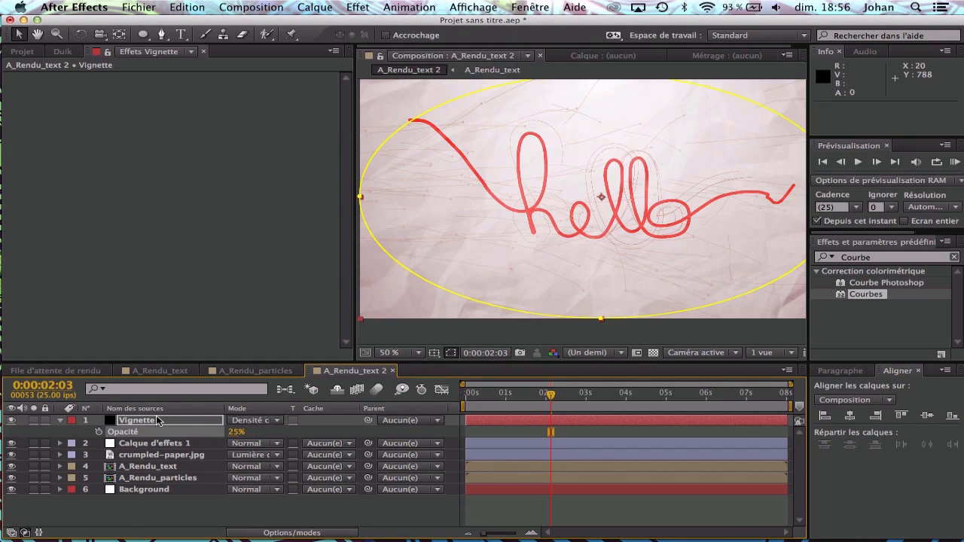
left_click(57, 419)
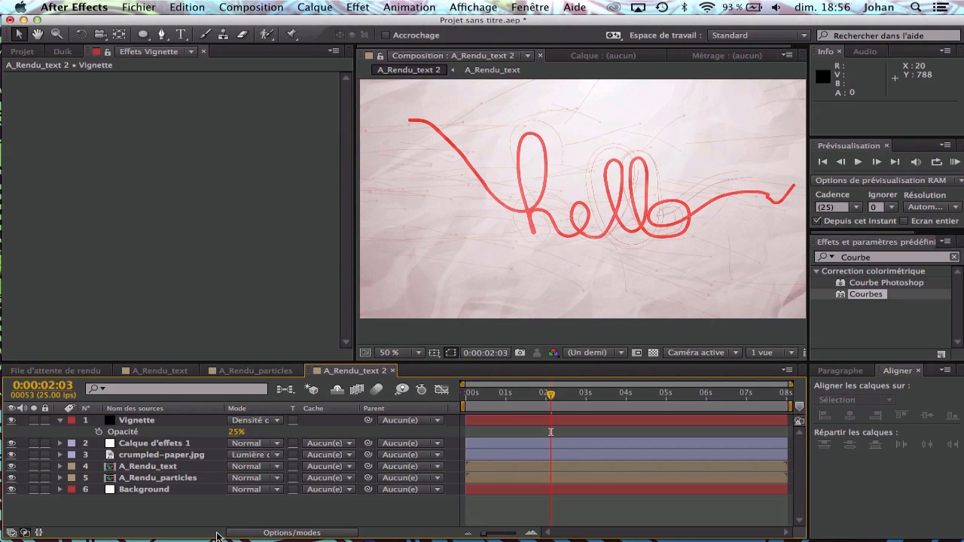
Move the playhead back to the start of the composition to review the vignetted composite.
key("space")
left_click_drag(619, 202, 596, 220)
left_click_drag(492, 394, 440, 394)
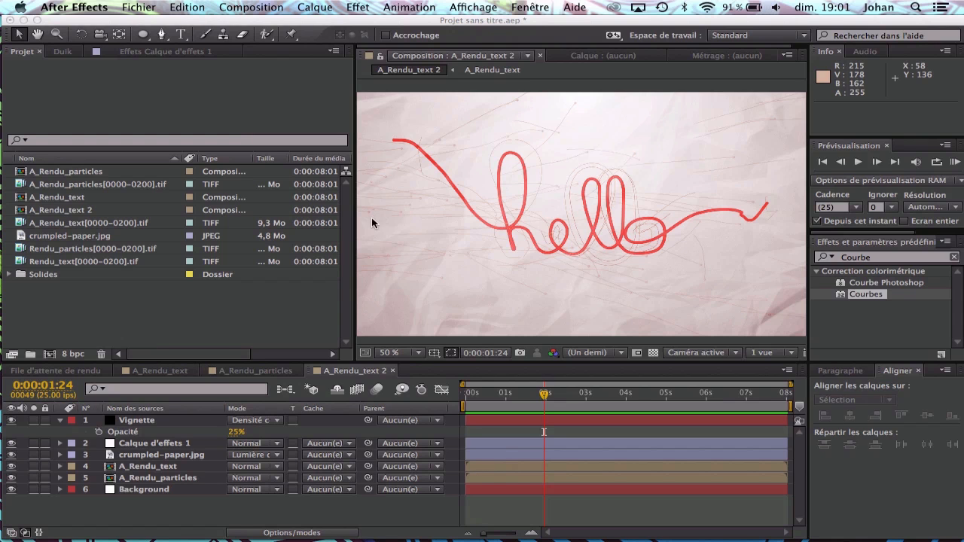
Create a new composition with the default settings and add a black solid to it.
double_click(166, 321)
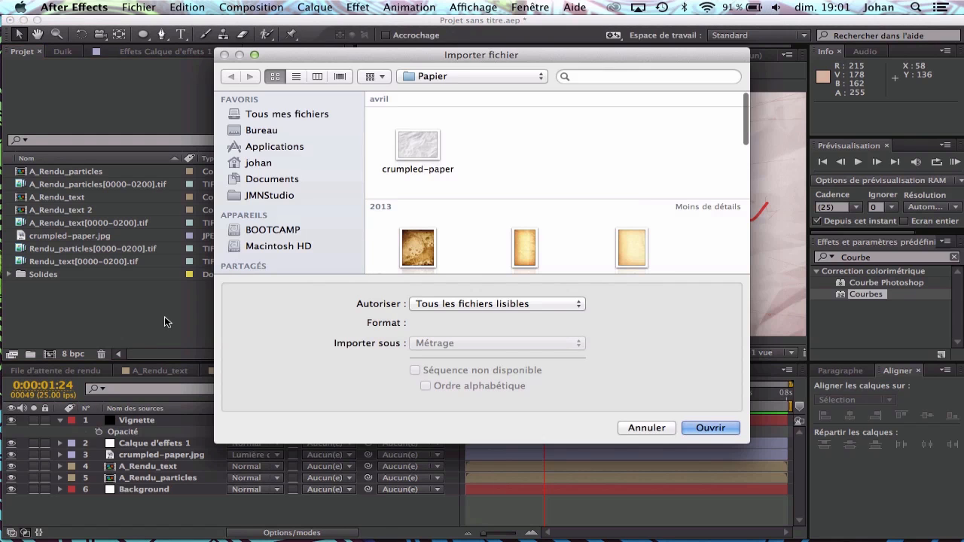
left_click(641, 428)
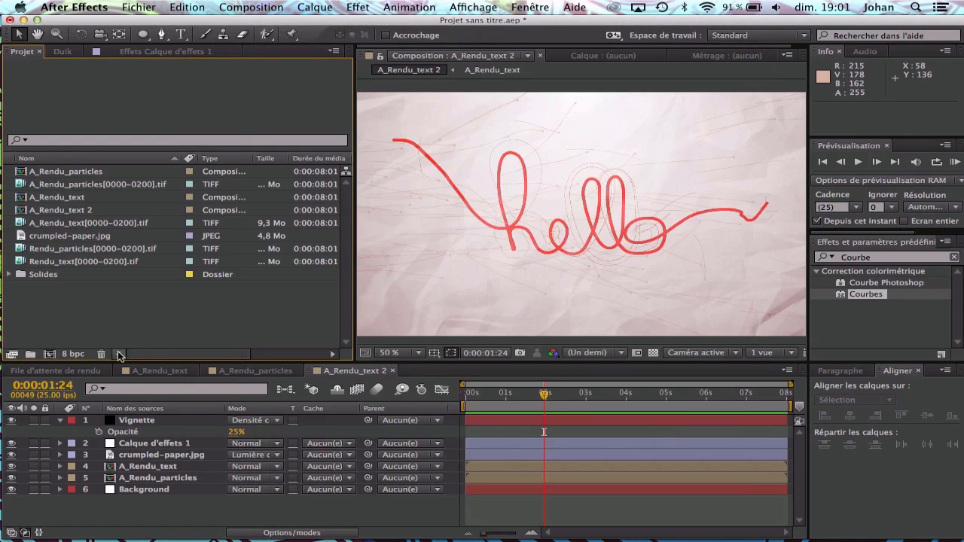
left_click(50, 354)
key("Return")
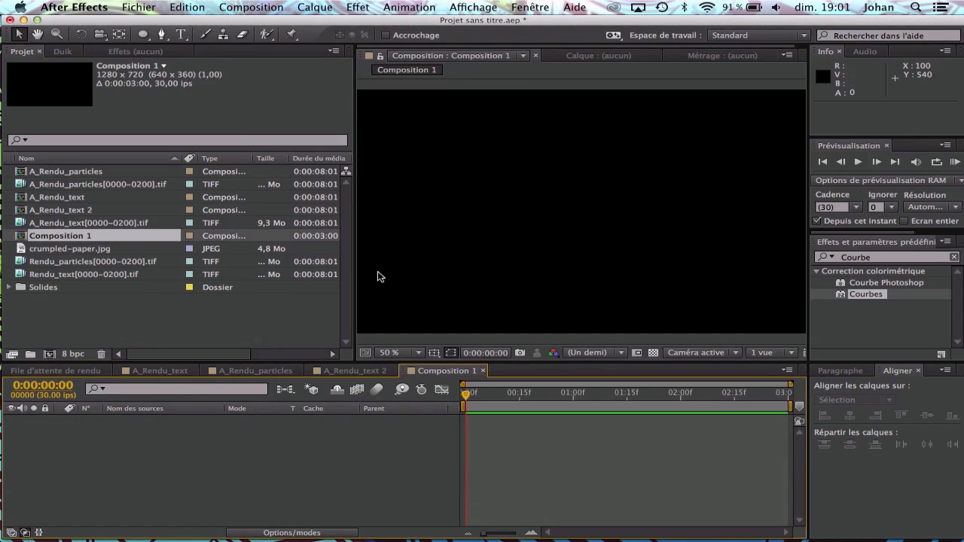
key("super+y")
left_click(614, 403)
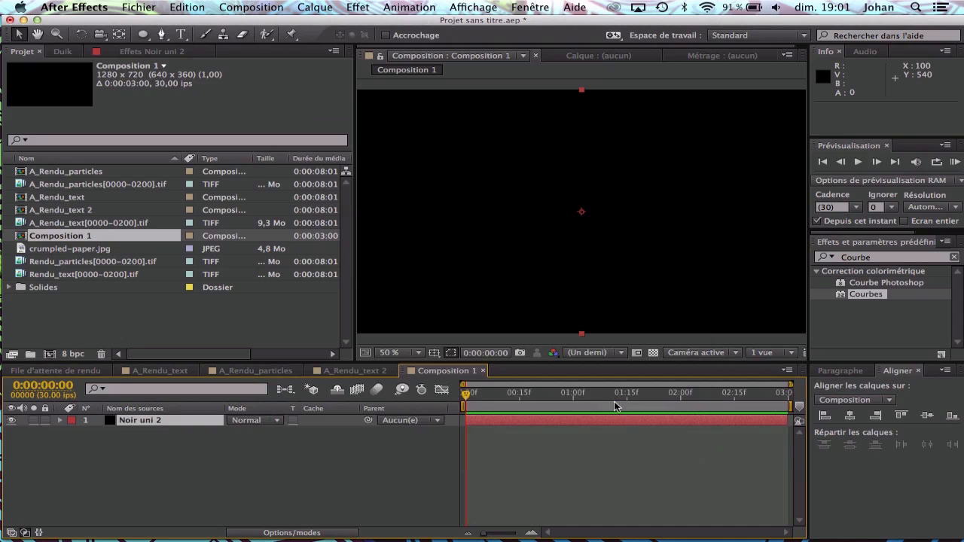
Apply the Trapcode Particular effect to the black solid, preview its emission and expand the Emitter settings.
left_click(364, 7)
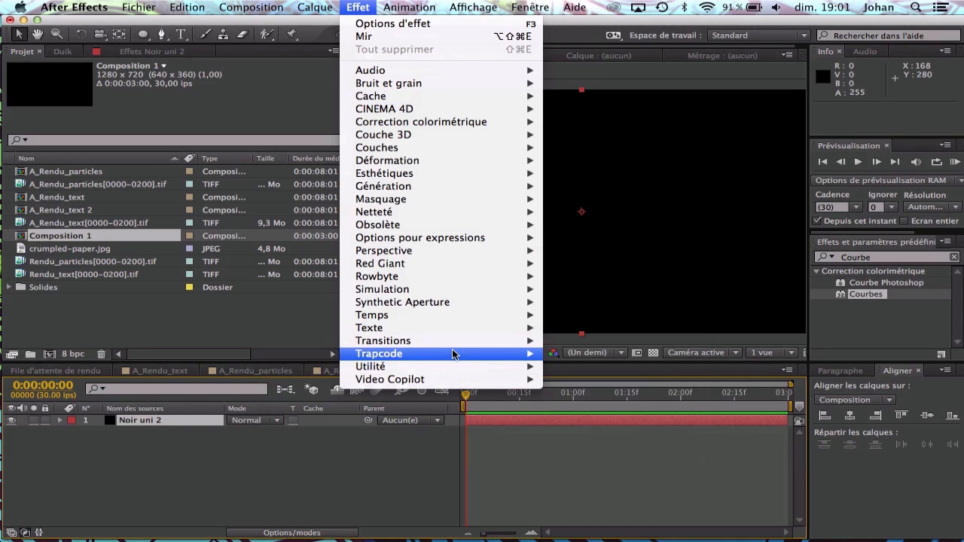
mouse_move(474, 354)
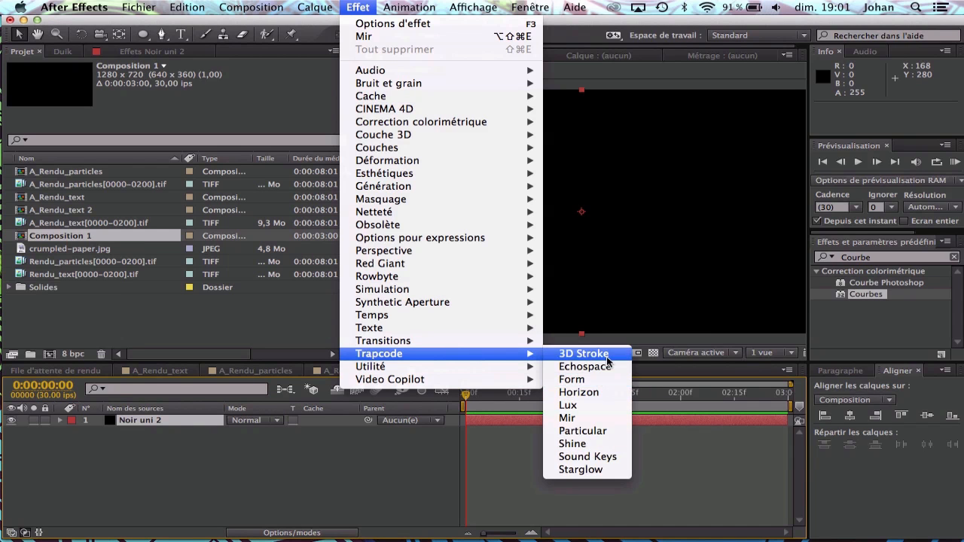
left_click(583, 431)
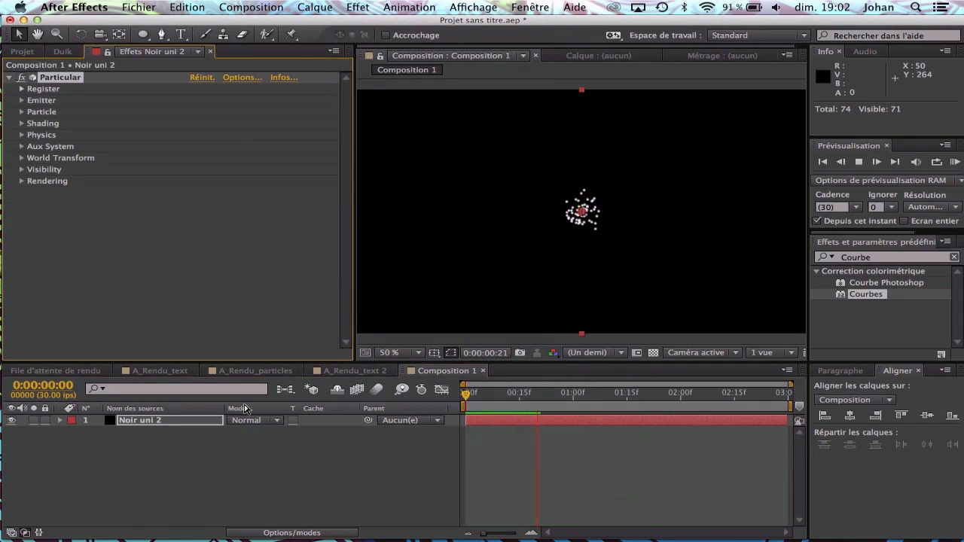
key("space")
left_click(21, 100)
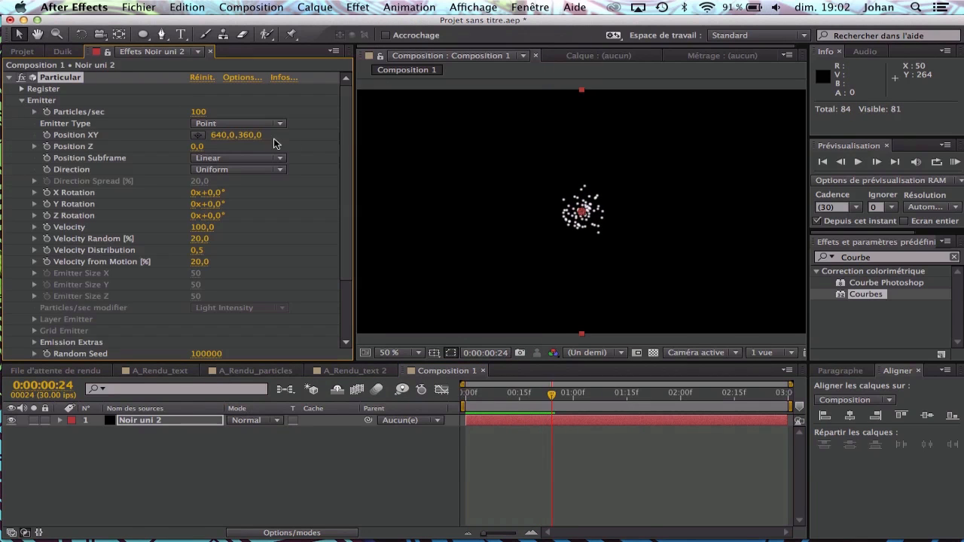
Set Particular's Emitter Type to Box and increase Emitter Size Y to 650.
left_click(250, 125)
left_click(248, 149)
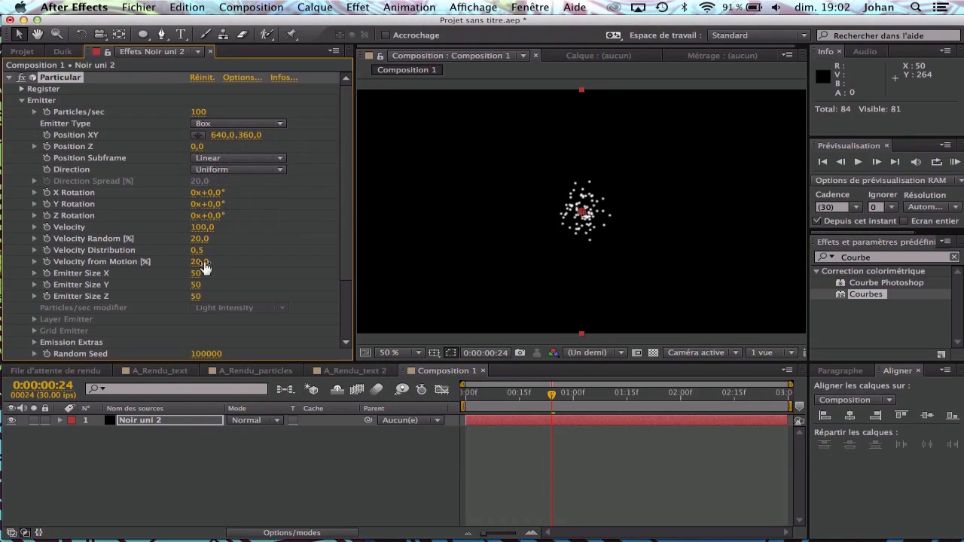
left_click_drag(197, 286, 661, 296)
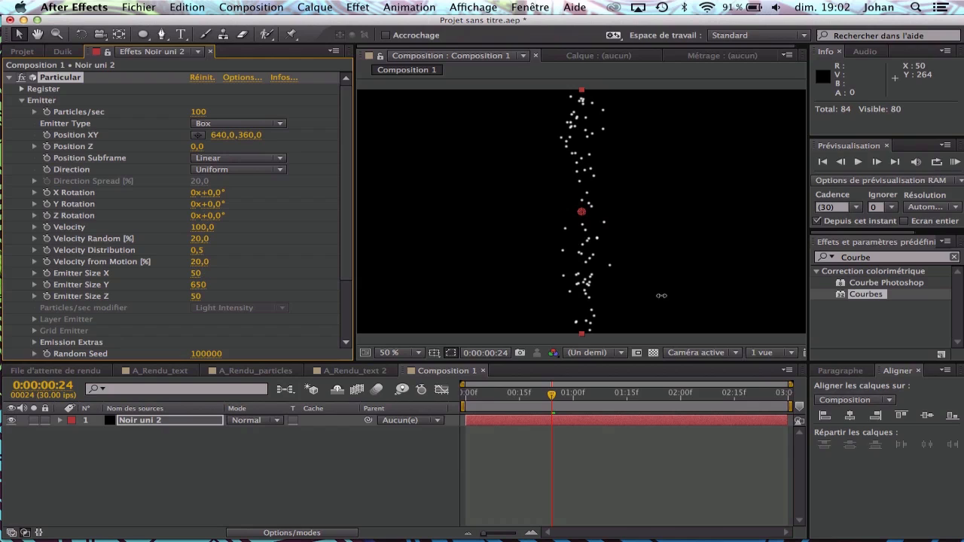
Set the emitter's Direction to Directional and preview the emission.
left_click(237, 160)
left_click(237, 159)
left_click(252, 174)
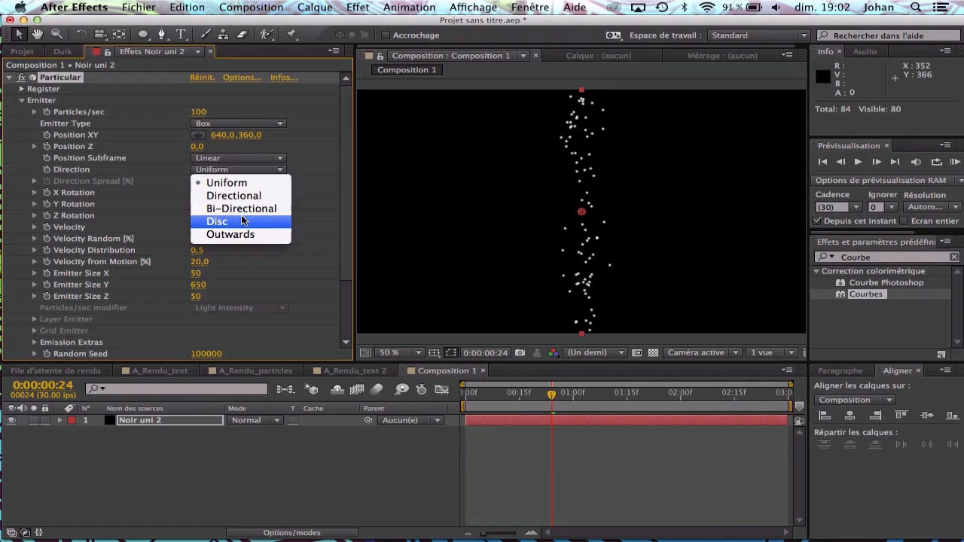
left_click(249, 196)
key("KP_0")
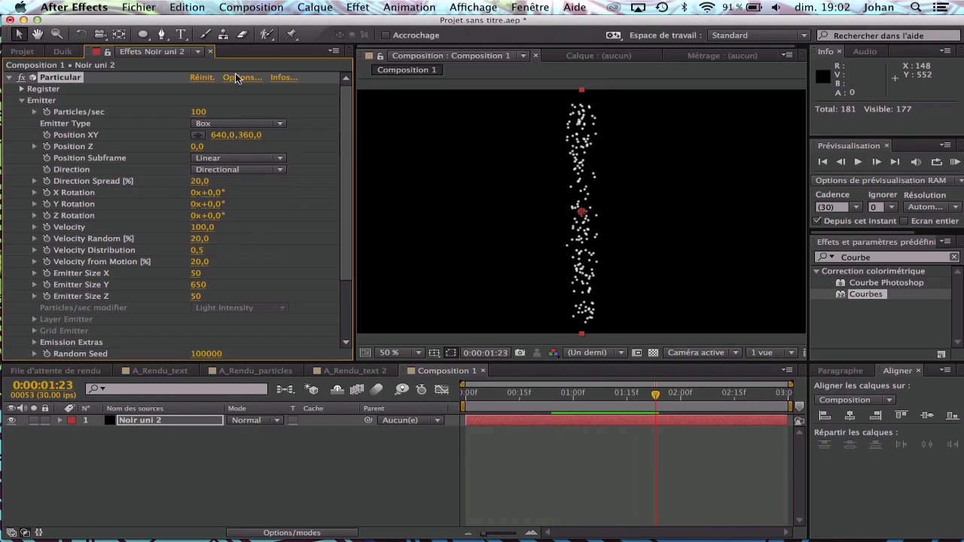
left_click(222, 124)
left_click(222, 124)
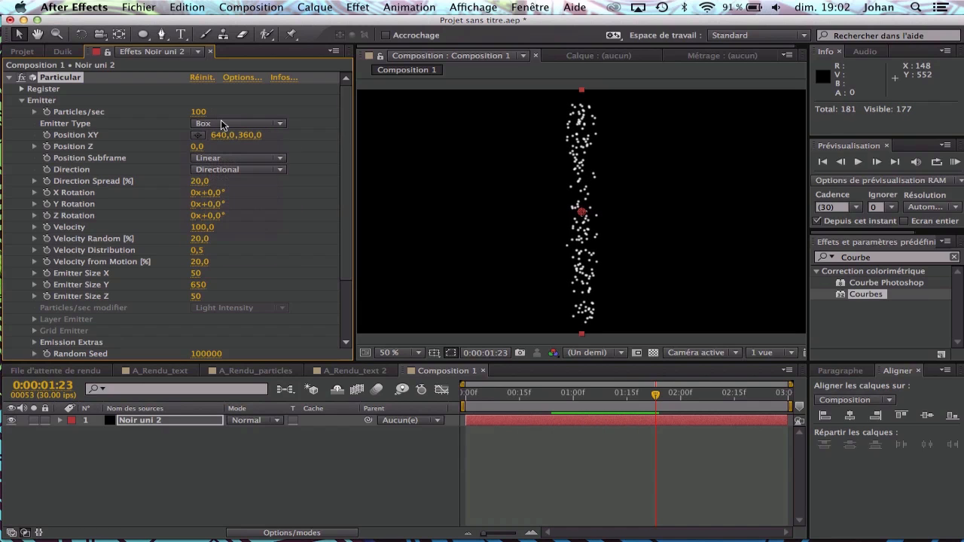
left_click(227, 157)
left_click(222, 163)
left_click(275, 158)
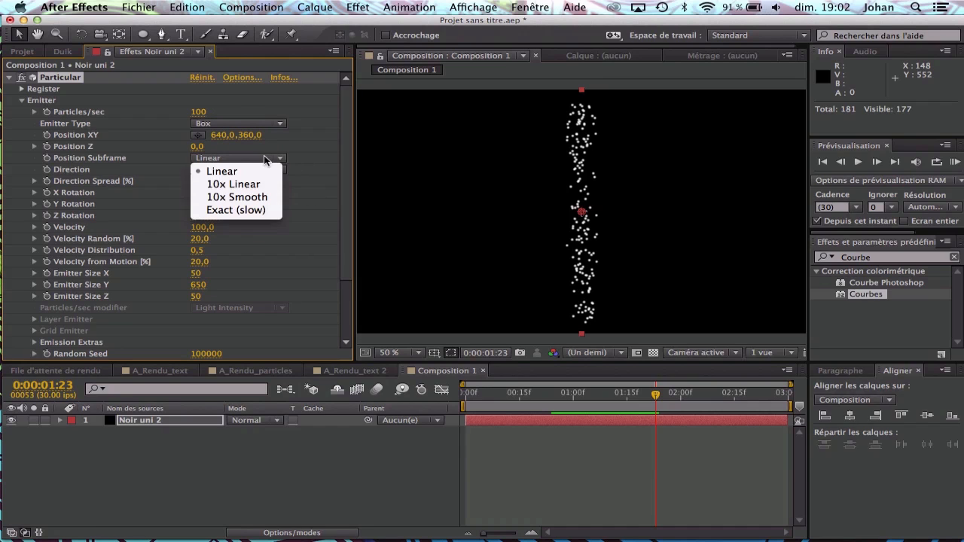
left_click(299, 136)
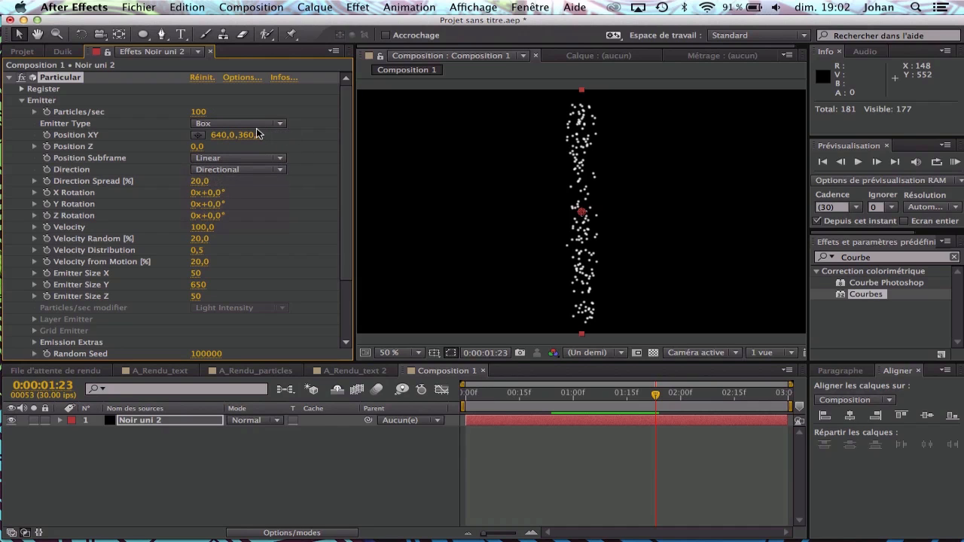
Widen the box emitter by setting Emitter Size X to 1317.
left_click(196, 273)
type("379")
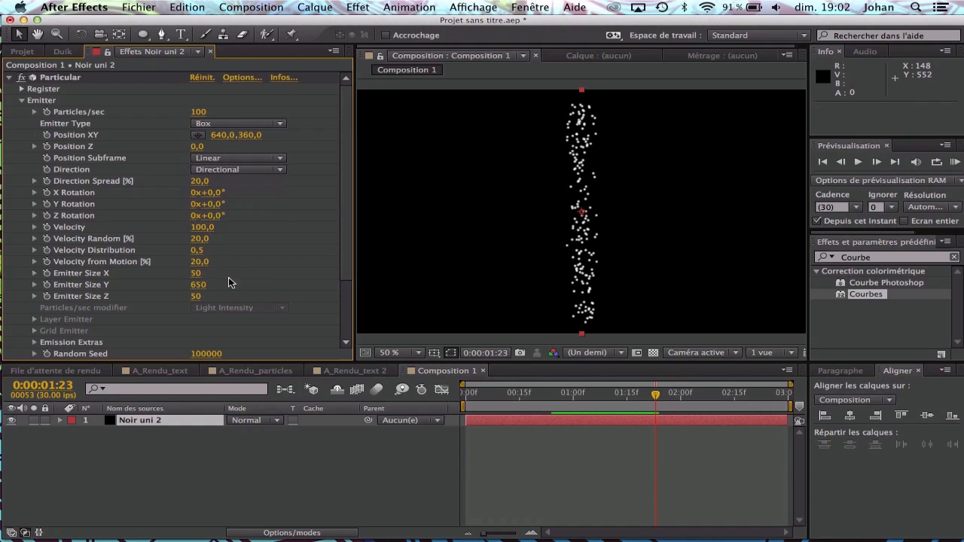
key("Return")
left_click_drag(488, 271, 936, 307)
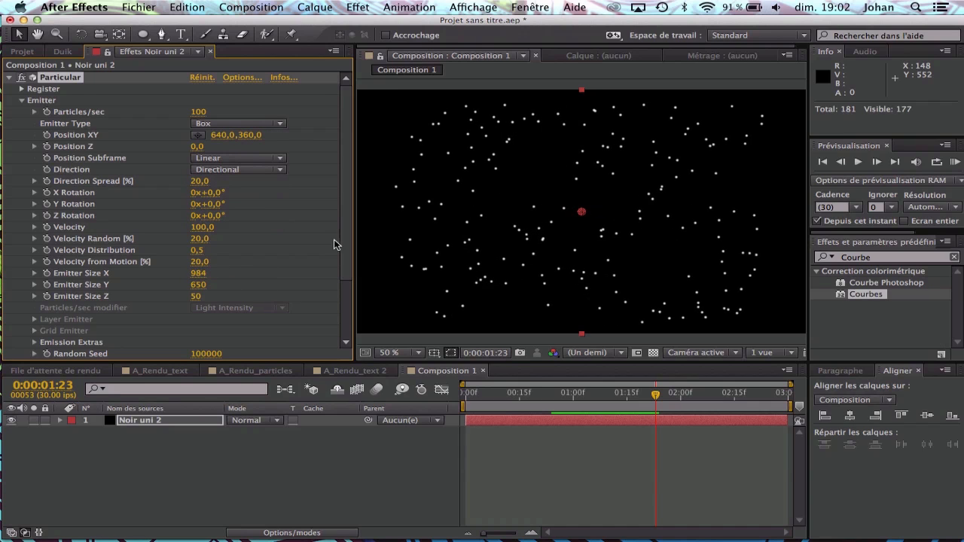
left_click_drag(197, 277, 456, 282)
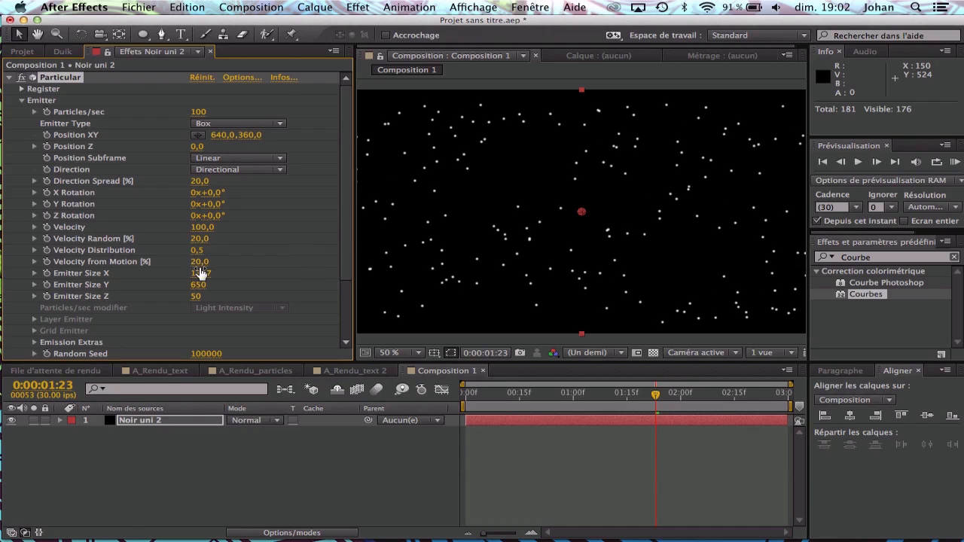
left_click(200, 270)
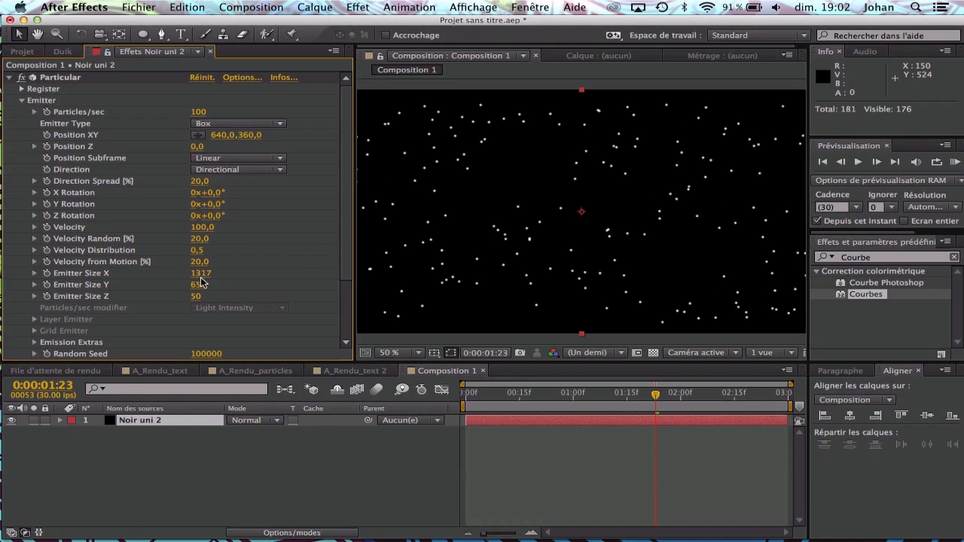
Set Emitter Size Y to 0 and preview the flattened emission line.
left_click(199, 283)
key("Return")
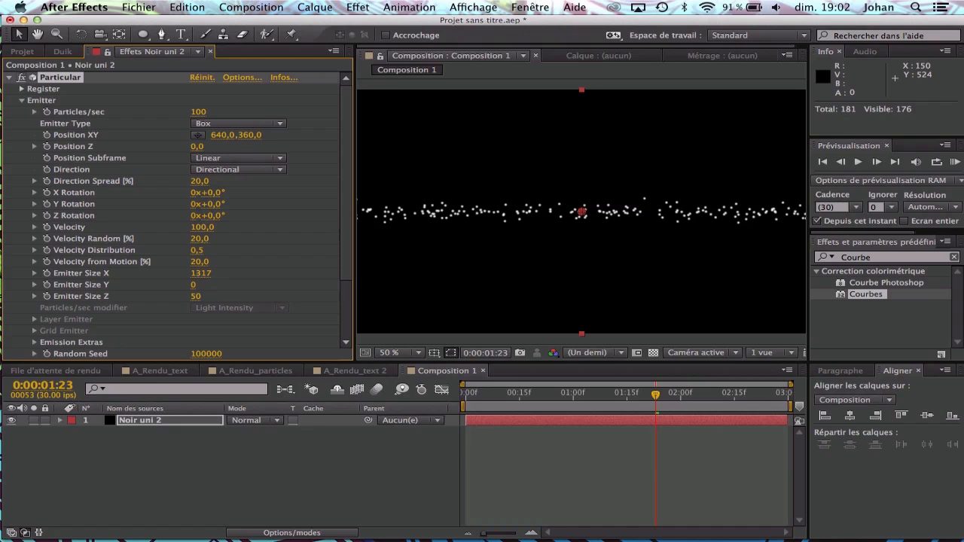
key("space")
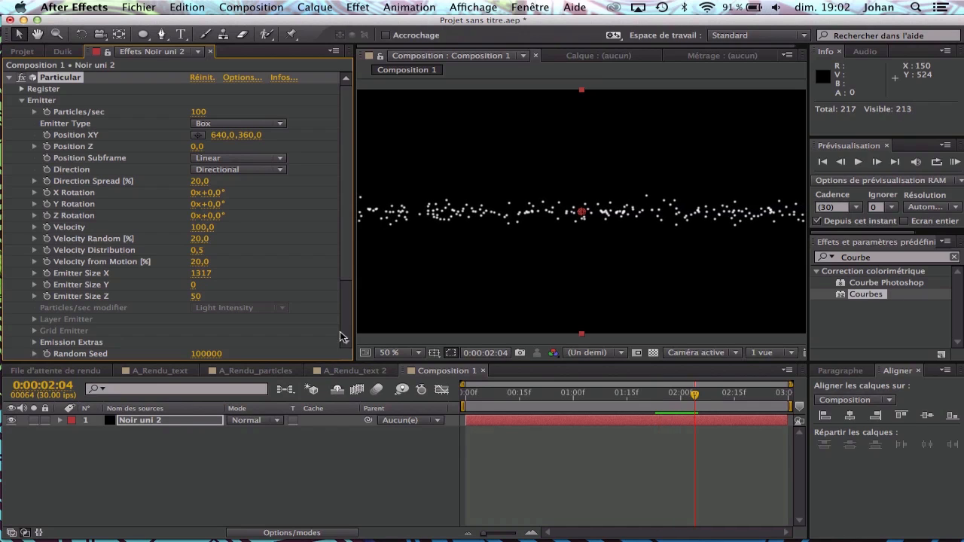
Set Gravity in Particular's Physics settings to -400 and preview the motion.
left_click(22, 101)
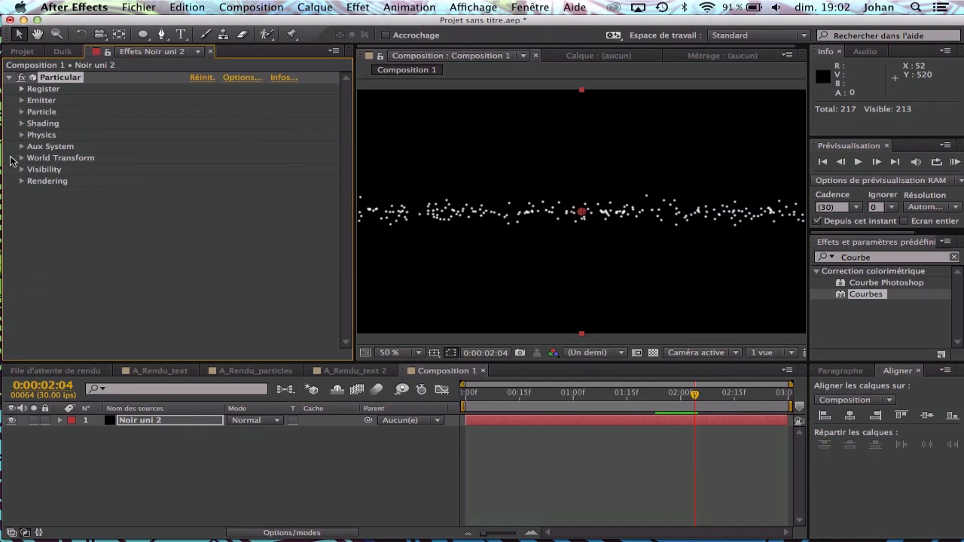
left_click(22, 135)
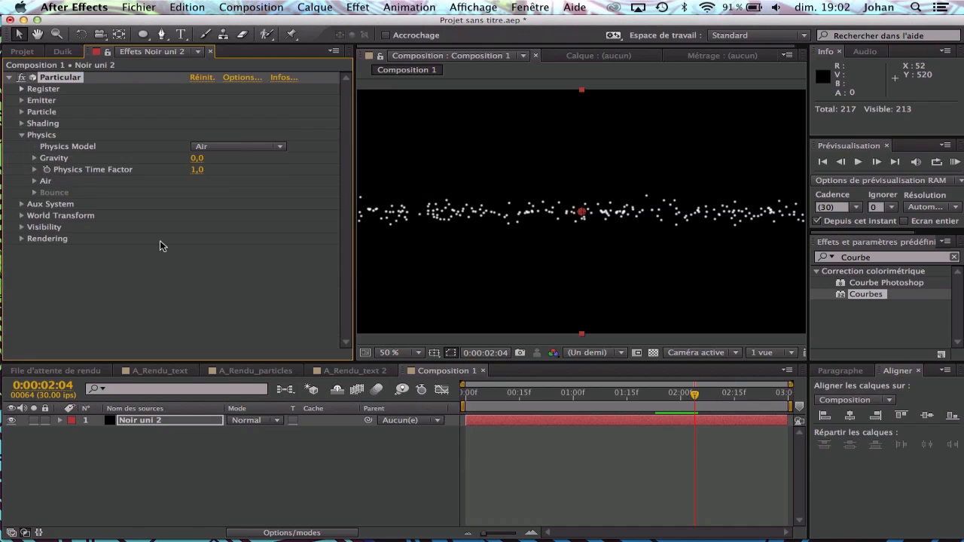
left_click_drag(197, 158, 168, 159)
key("space")
key("space")
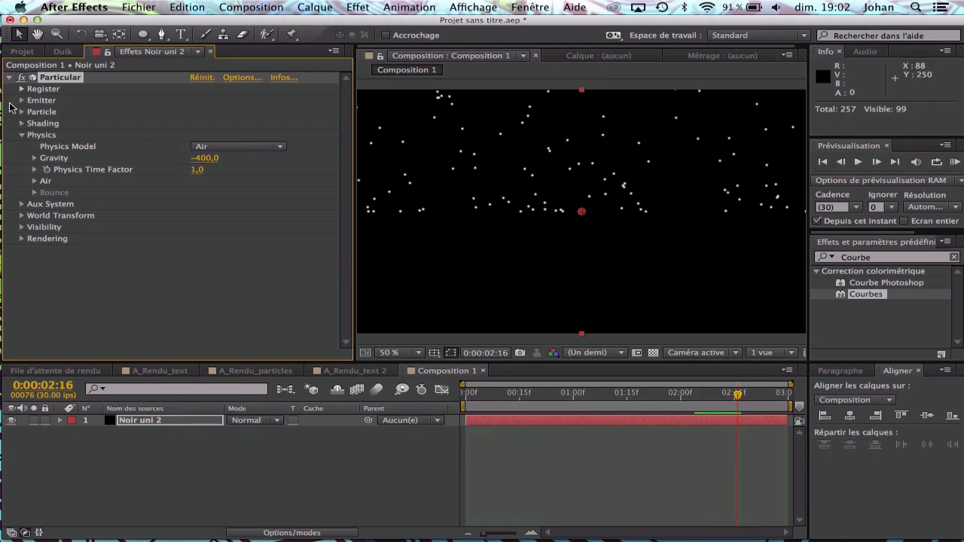
left_click(22, 137)
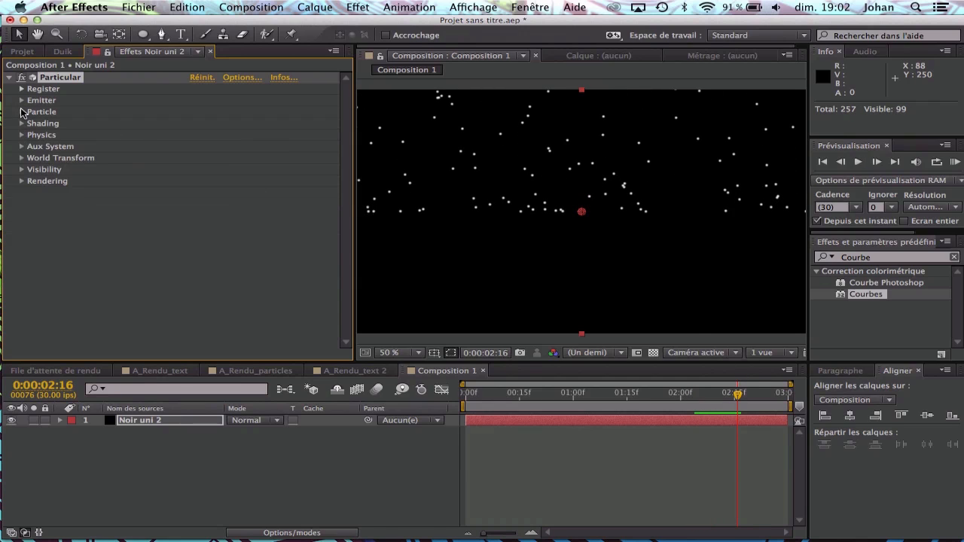
Set the Aux System to emit Continously at 136 particles per second and preview the trails.
left_click(22, 111)
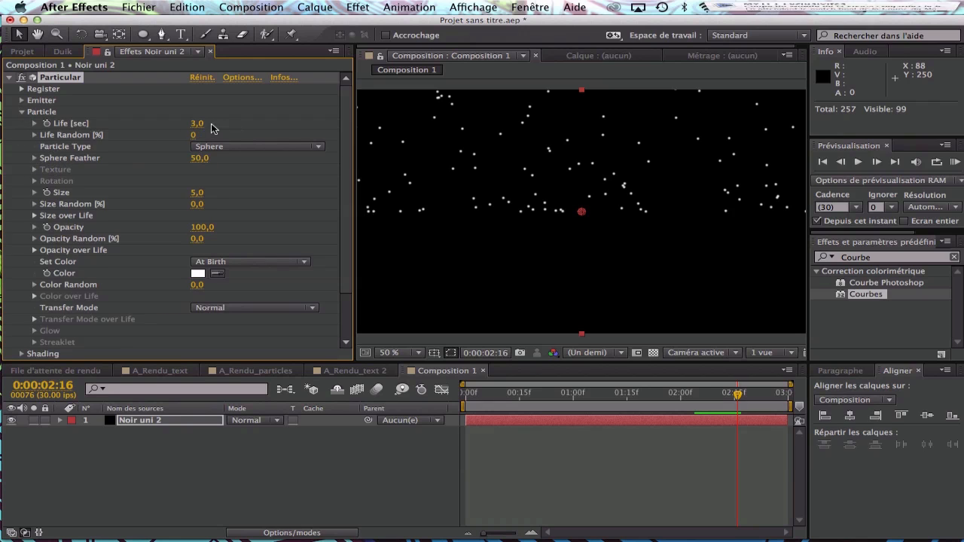
left_click(21, 113)
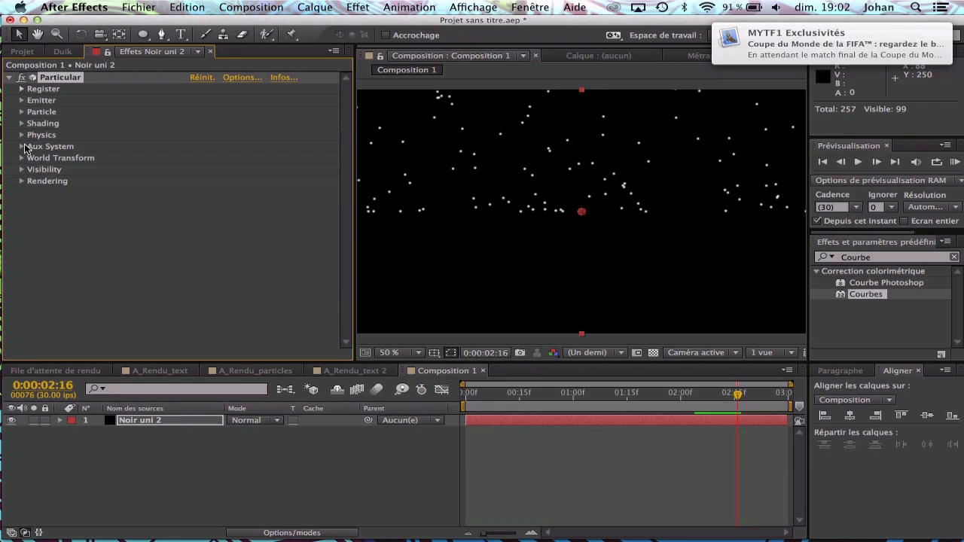
left_click(22, 146)
left_click(235, 146)
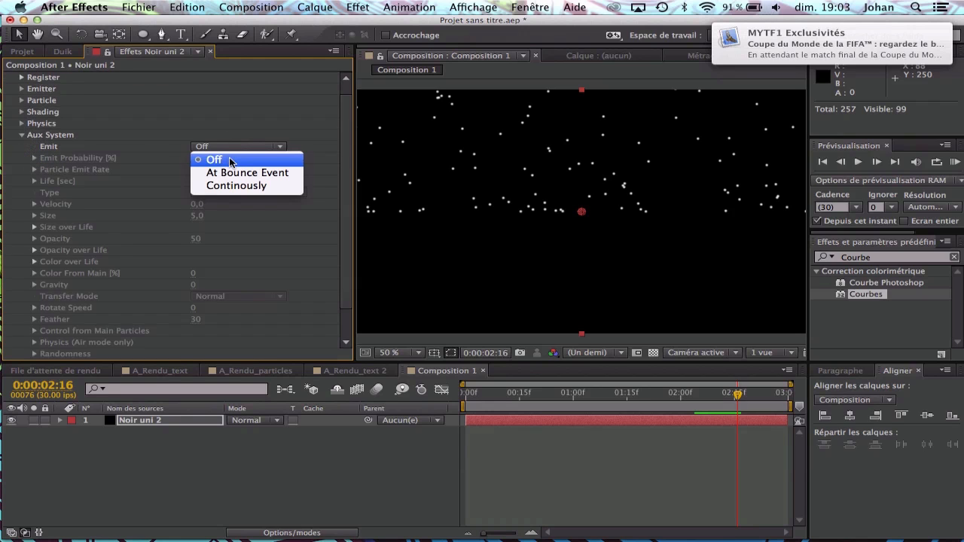
left_click(236, 186)
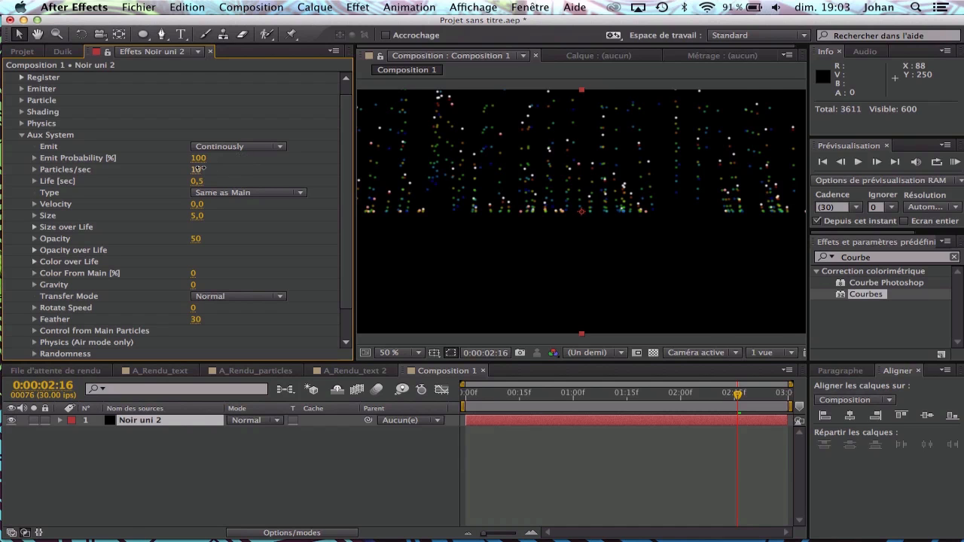
left_click_drag(196, 168, 291, 164)
key("space")
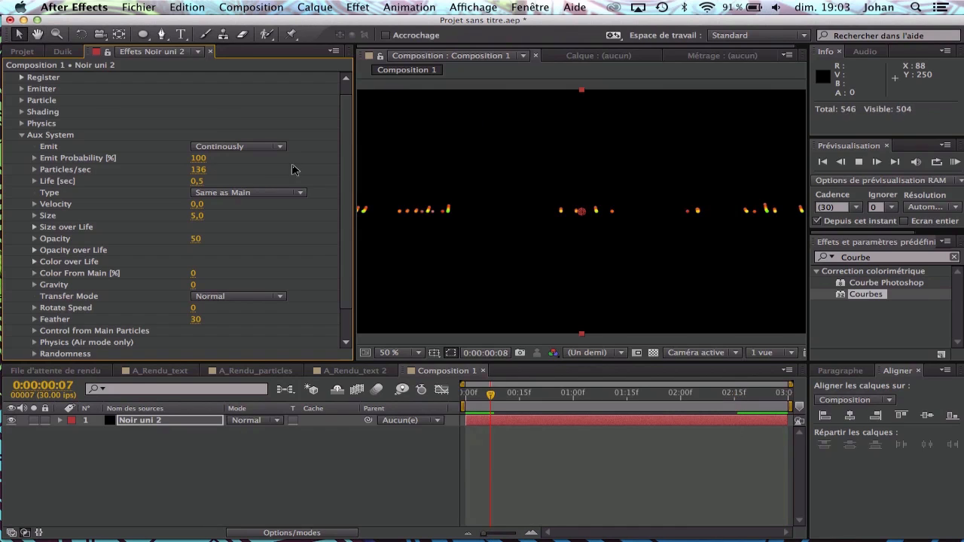
Reduce the Aux System particle Size to 2 and preview the thinner trails.
left_click(197, 215)
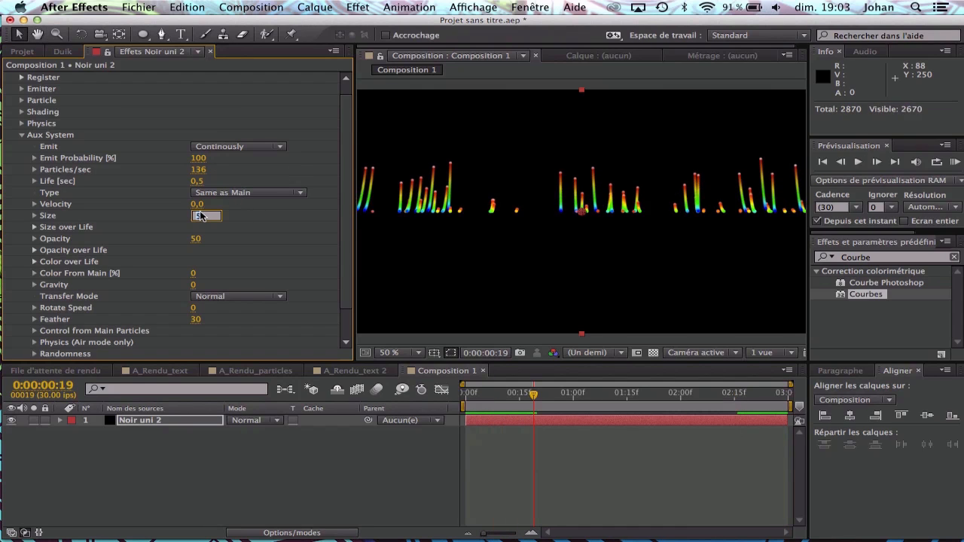
key("Return")
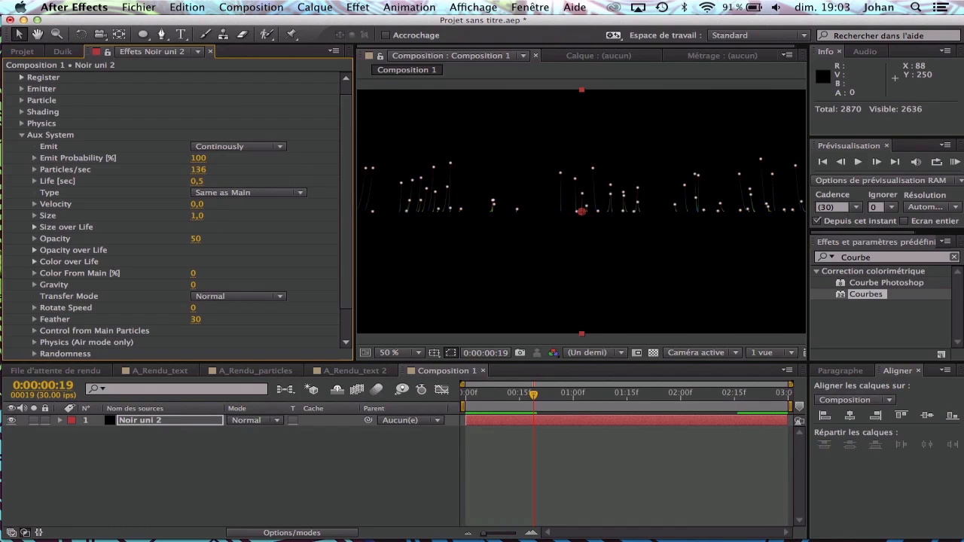
left_click(196, 216)
key("Return")
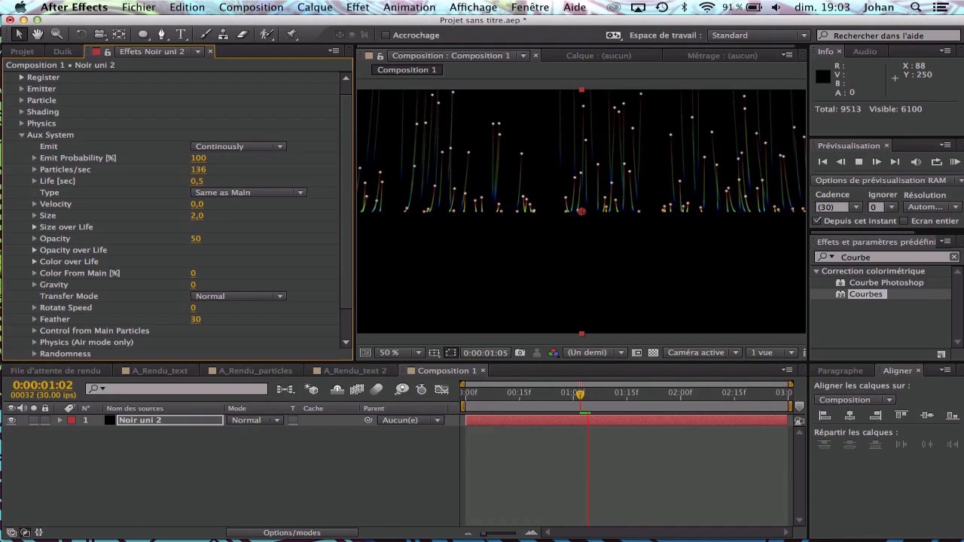
left_click(230, 191)
left_click(225, 283)
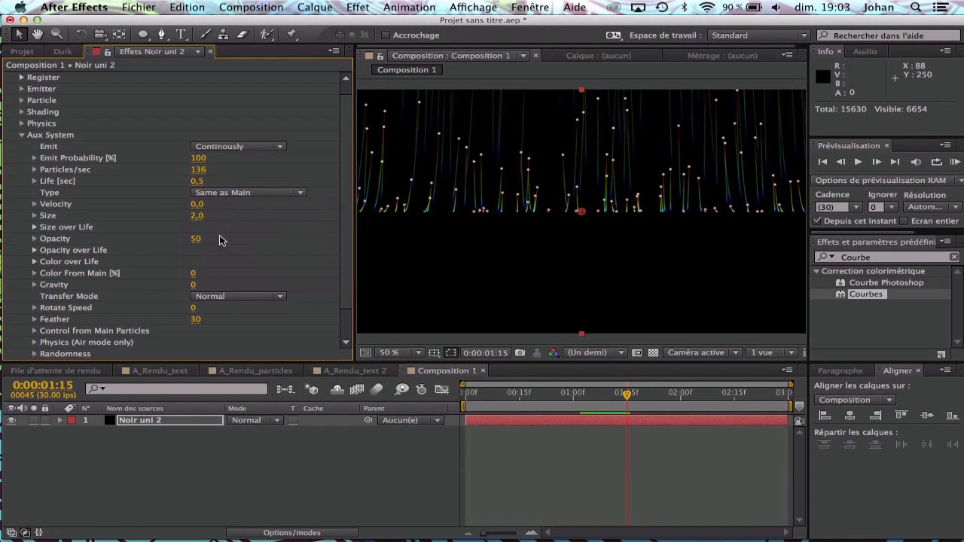
Set the Aux System particle Opacity to 100.
left_click(195, 238)
type("100")
key("Return")
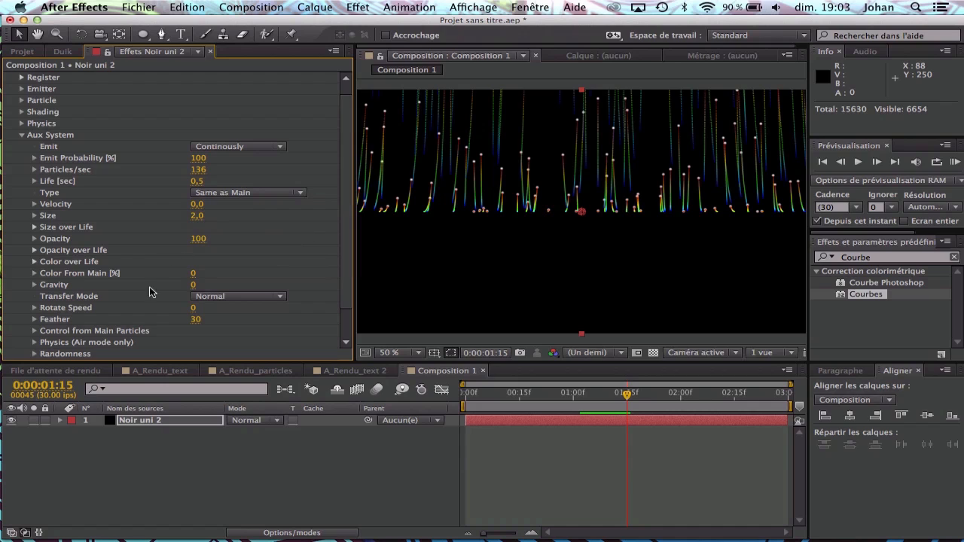
Raise the Aux System's Particles/sec to 400.
left_click_drag(203, 178, 259, 176)
left_click(198, 178)
type("4")
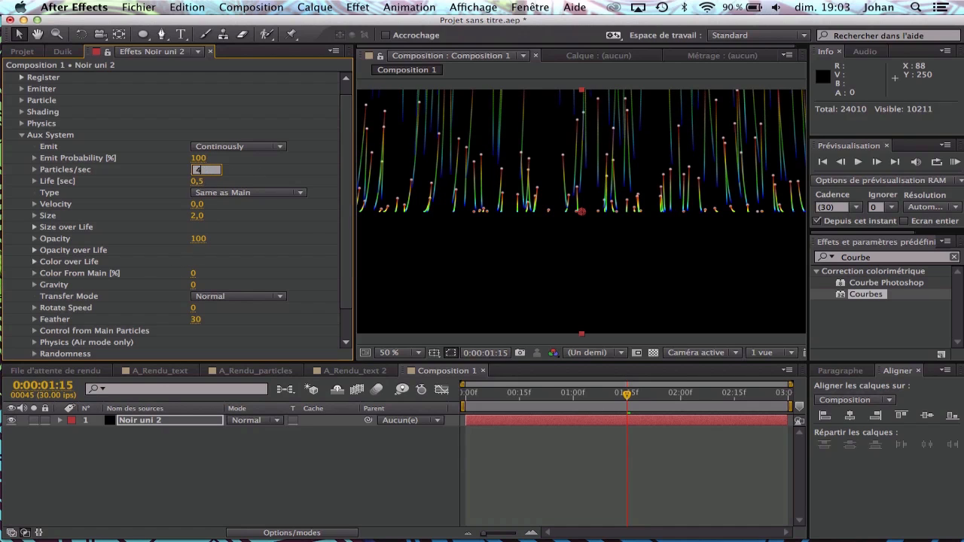
type("00")
key("Return")
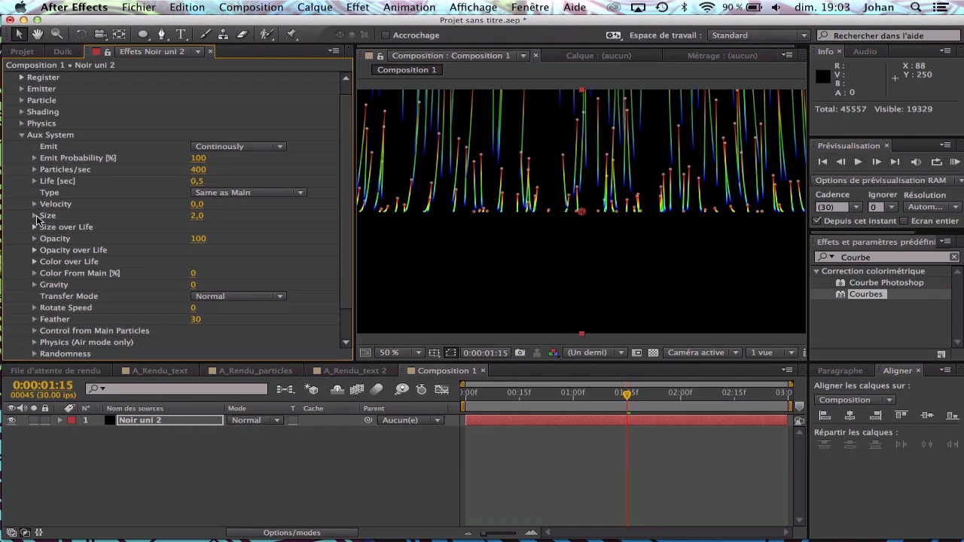
Apply the white-to-black preset to the Aux System's Color over Life, remove the black stop and preview the trails.
left_click_drag(344, 199, 339, 255)
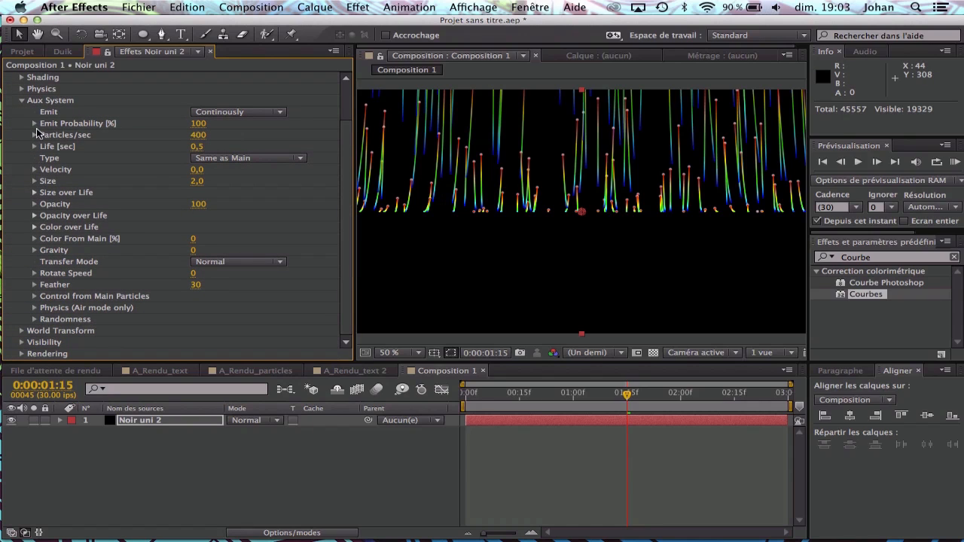
left_click(34, 227)
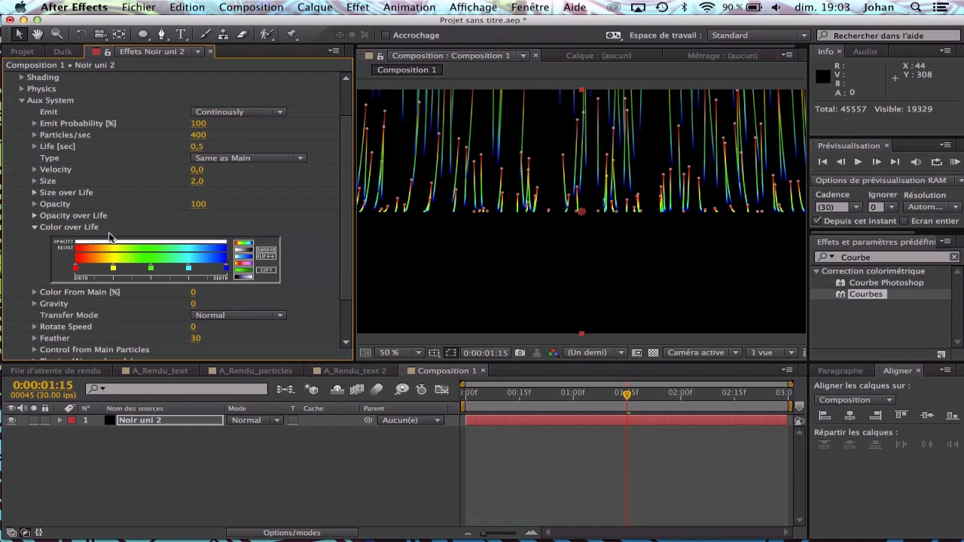
left_click(241, 251)
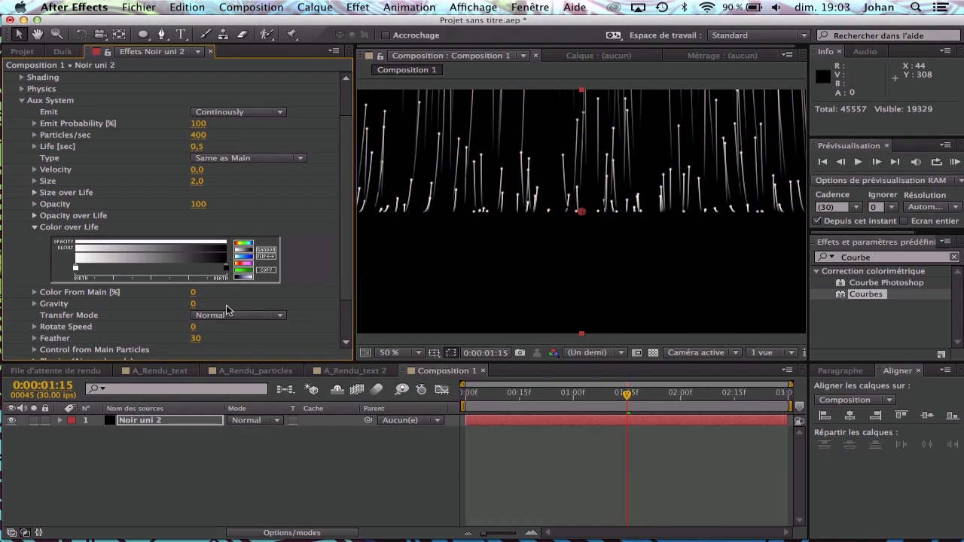
left_click_drag(226, 268, 227, 305)
key("space")
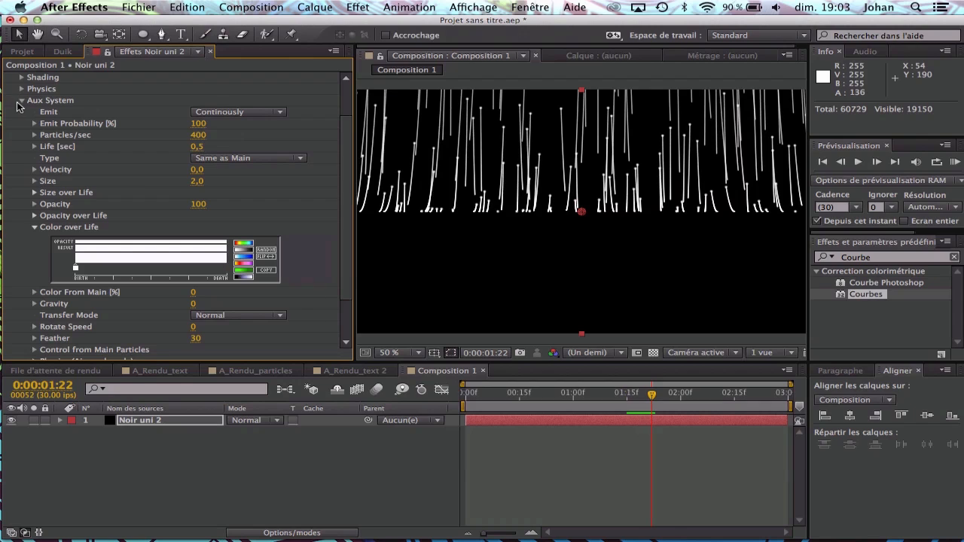
Set the World Transform's Z Rotation W to 90° so the particle trails travel horizontally.
left_click(21, 101)
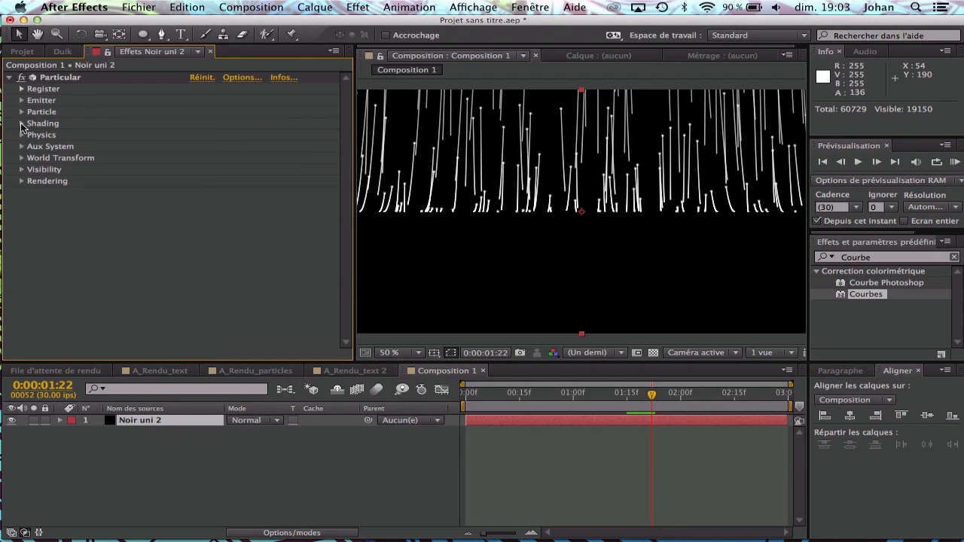
left_click(22, 158)
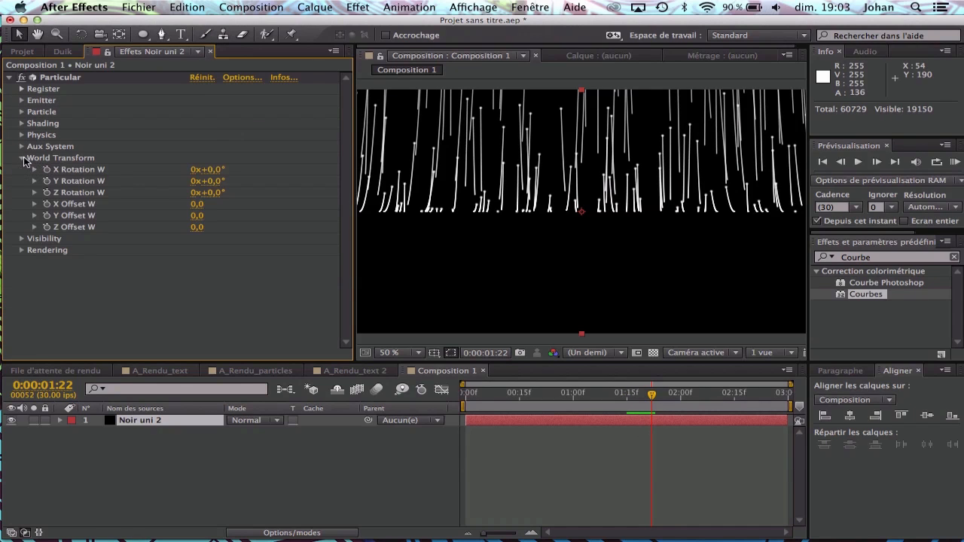
left_click_drag(209, 181, 258, 196)
key("super+z")
key("super+z")
left_click(223, 193)
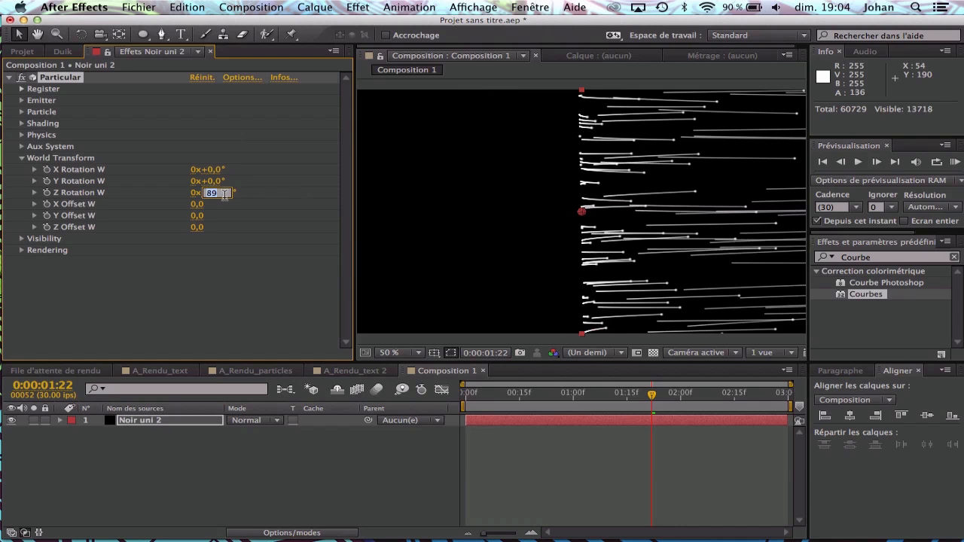
type("90")
key("Return")
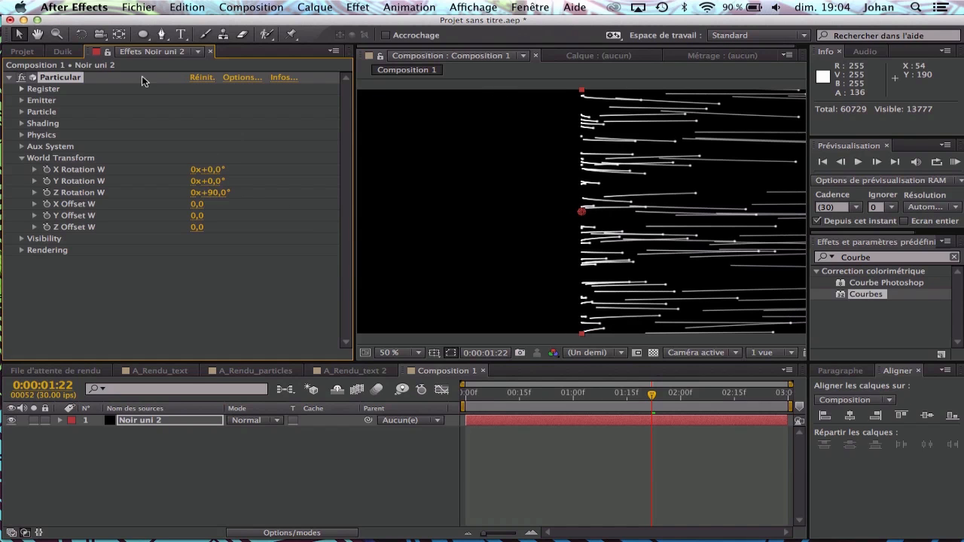
Move the emitter's Position XY to 342, 963 and preview the animation from the start.
left_click(21, 100)
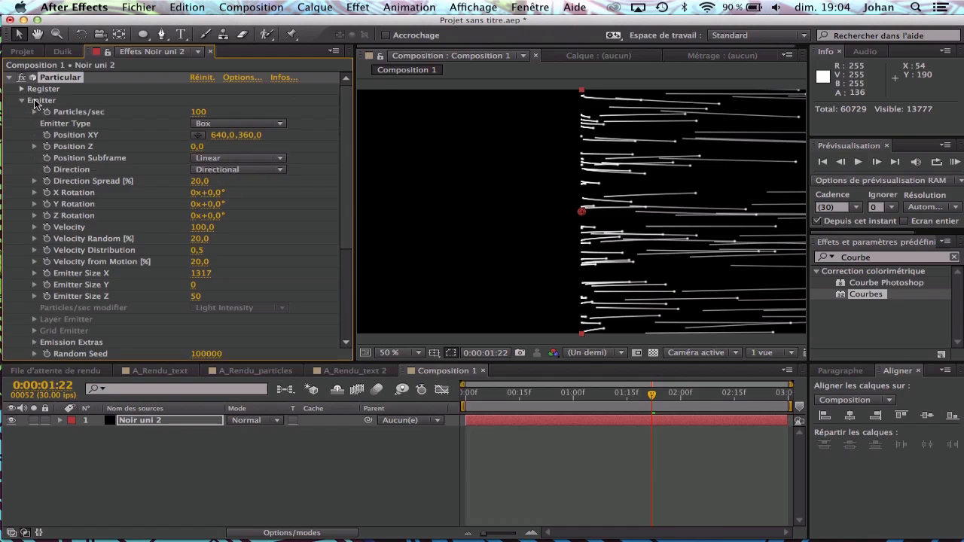
left_click(198, 135)
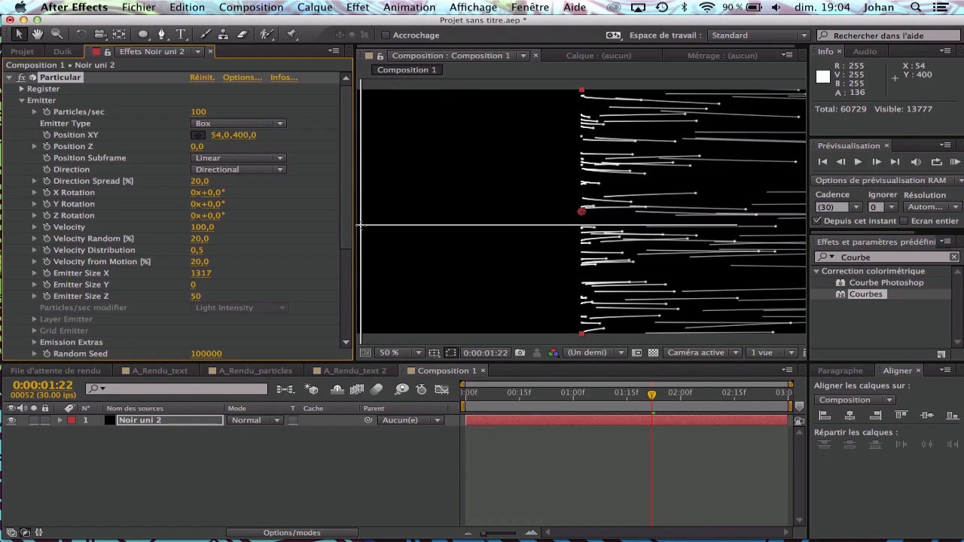
left_click(358, 225)
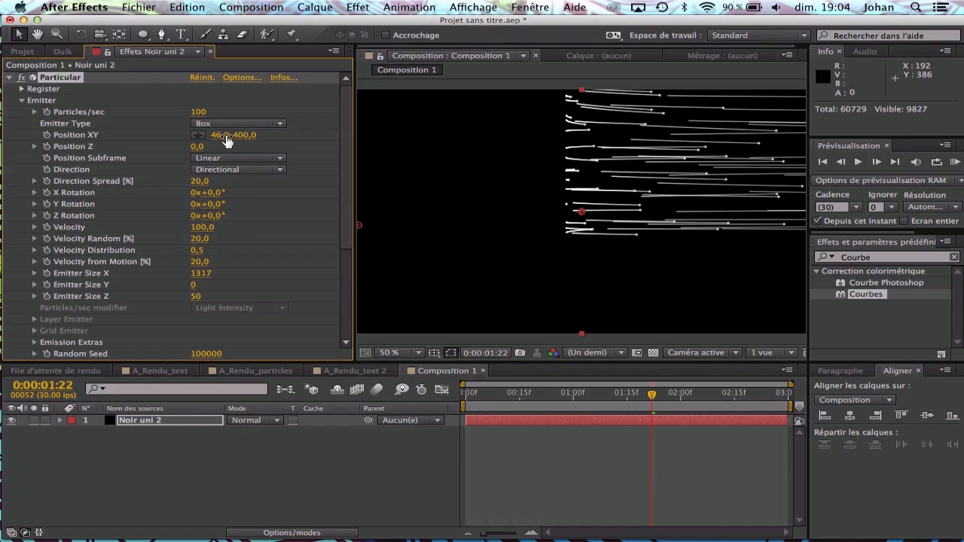
left_click_drag(227, 141, 672, 134)
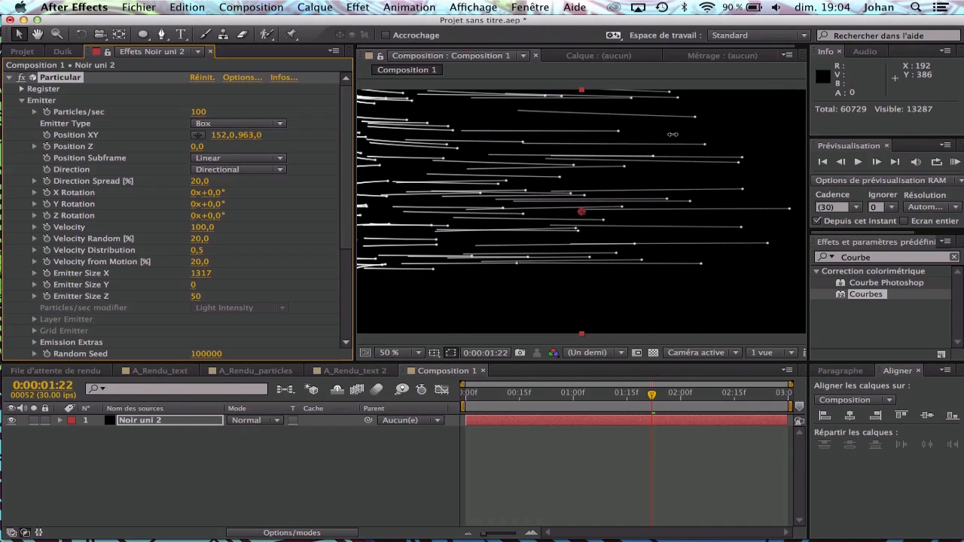
left_click_drag(223, 135, 390, 173)
left_click(542, 457)
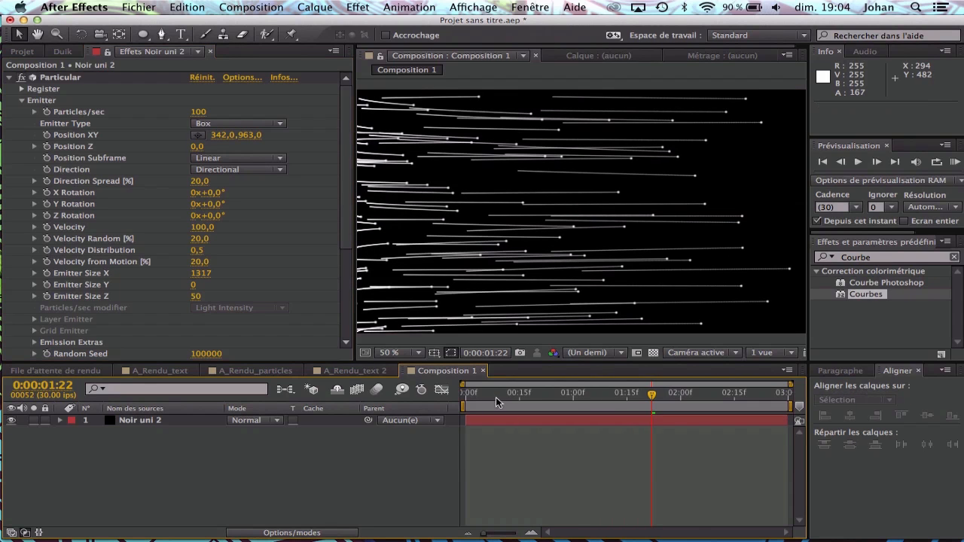
left_click_drag(495, 397, 345, 398)
key("space")
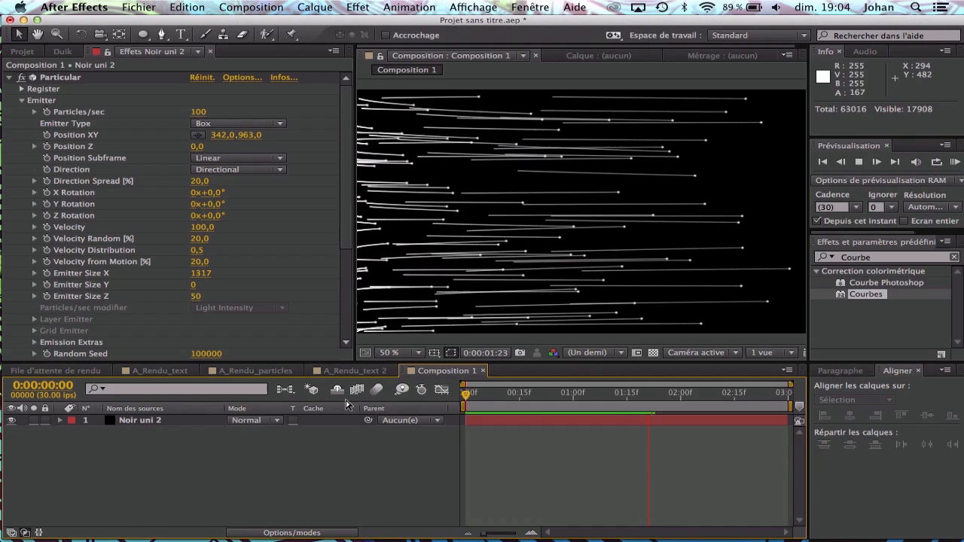
key("space")
key("space")
key("space")
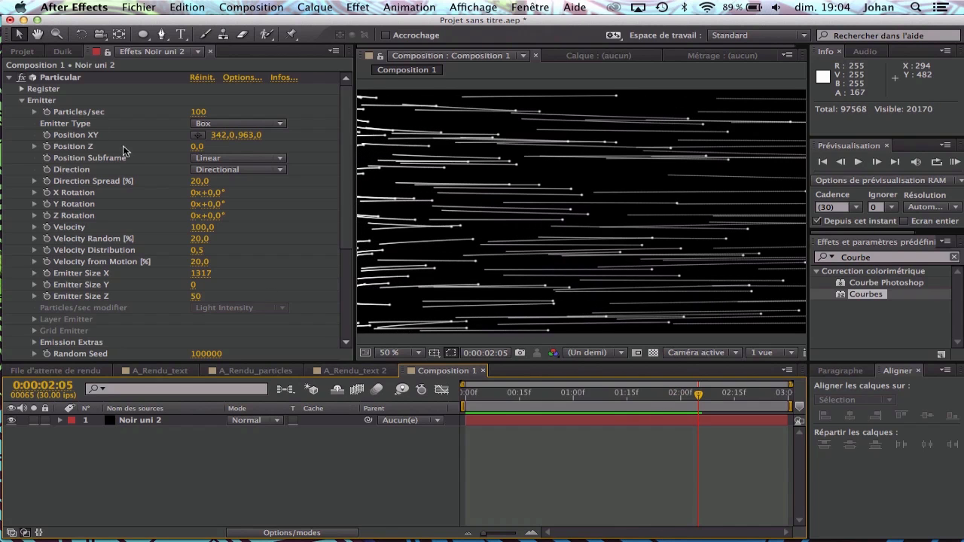
Reduce the emitter's Particles/sec to 40 and preview the sparser trails from the start.
left_click_drag(199, 112, 196, 114)
left_click_drag(538, 399, 390, 408)
key("space")
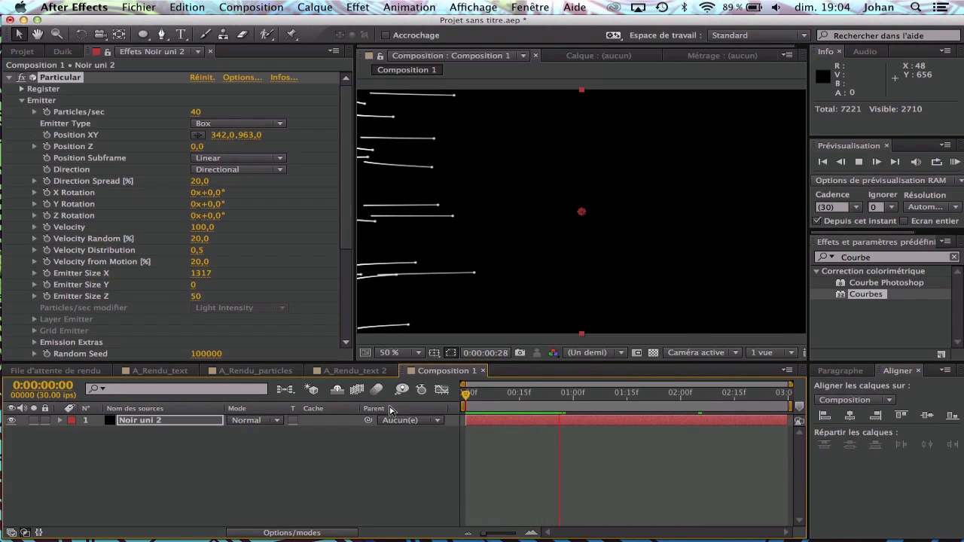
key("space")
In the Air physics settings, set Wind X to 22 and Wind Z to 10.
left_click(22, 99)
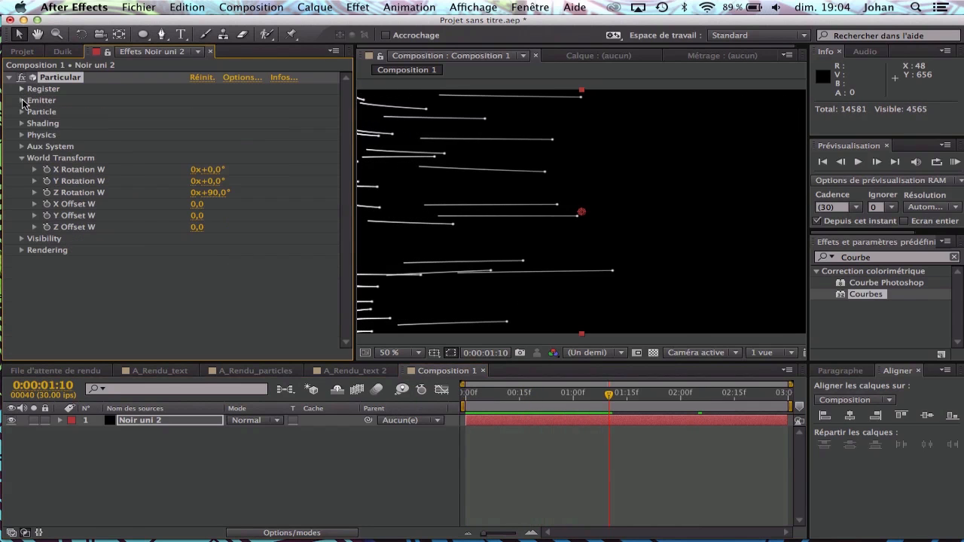
left_click(21, 157)
left_click(22, 134)
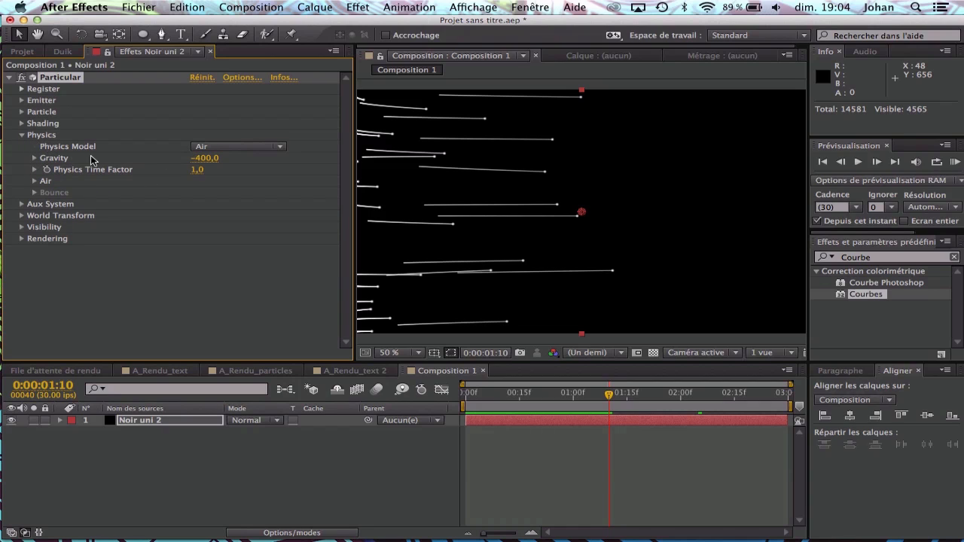
left_click(202, 147)
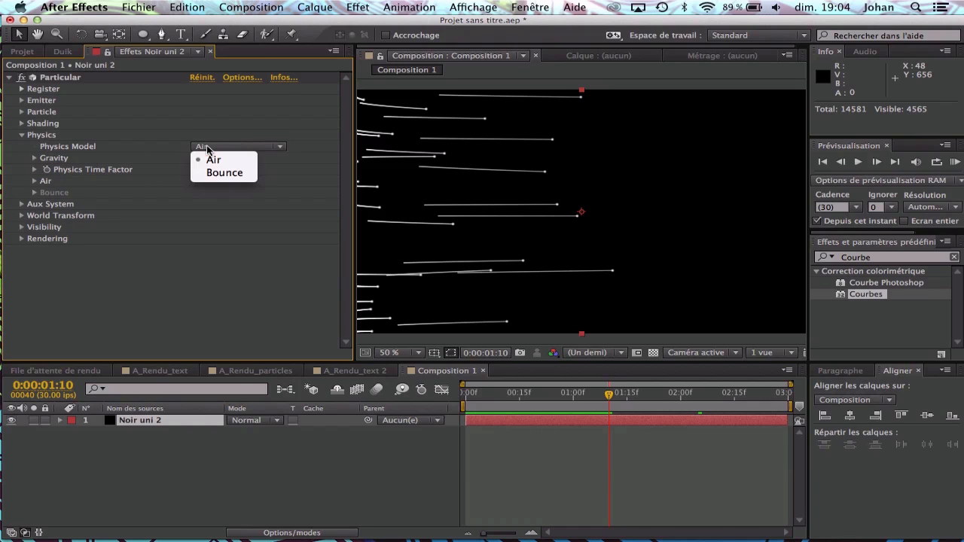
left_click(200, 148)
left_click(35, 181)
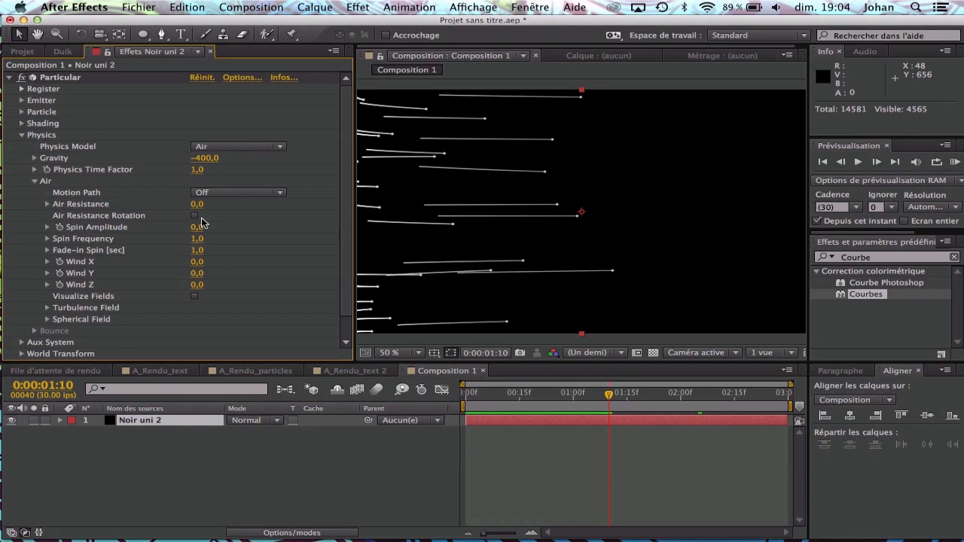
left_click_drag(198, 263, 205, 284)
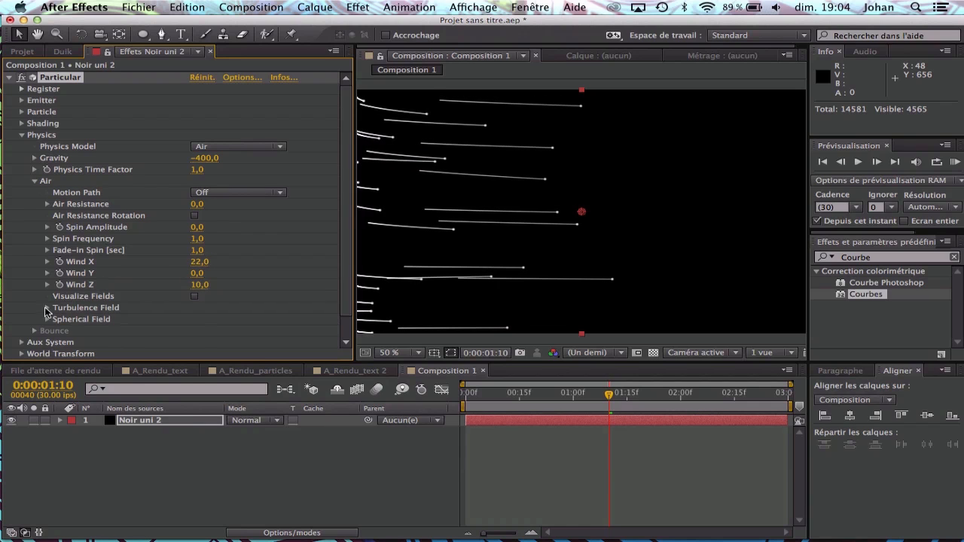
Set the Turbulence Field's Scale to 43 and Evolution Offset to 270, and preview the motion.
left_click(47, 308)
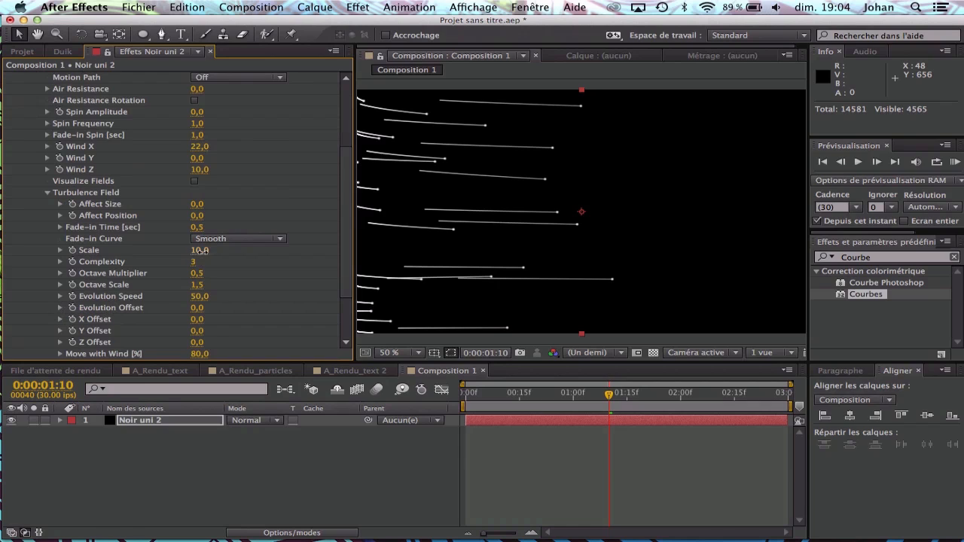
mouse_move(200, 250)
left_mouse_down()
mouse_move(211, 252)
mouse_move(188, 256)
mouse_move(202, 259)
left_mouse_up()
left_click_drag(209, 310, 220, 310)
key("space")
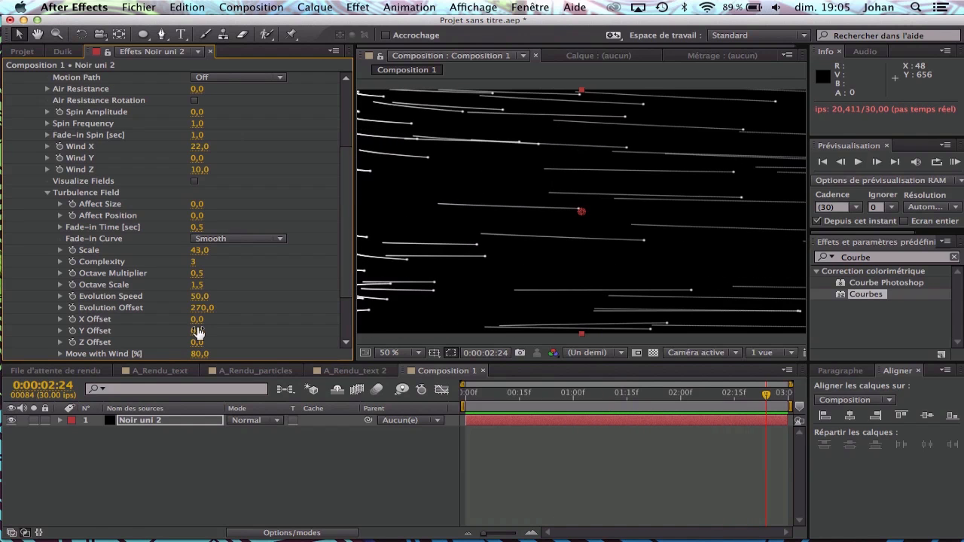
Set the Turbulence Field's Scale to 450, Complexity to 7, Octave Multiplier to 0.8 and Octave Scale to 2.5, and preview the animation.
left_click_drag(193, 283, 244, 281)
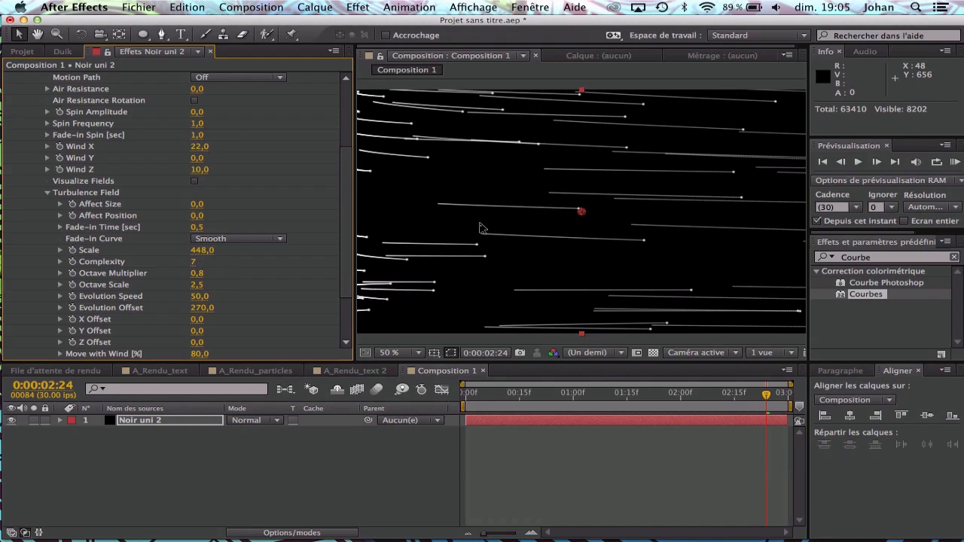
key("space")
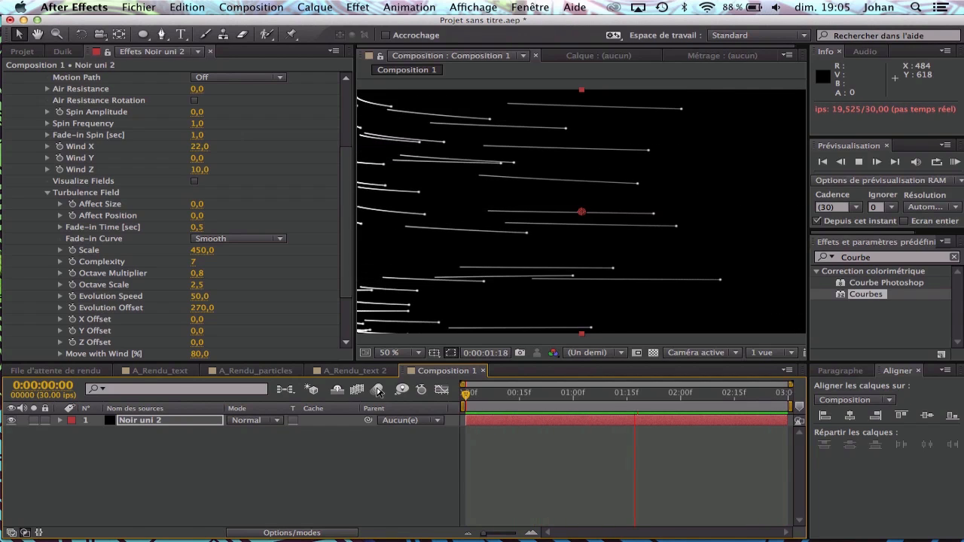
left_click_drag(563, 402, 390, 479)
key("space")
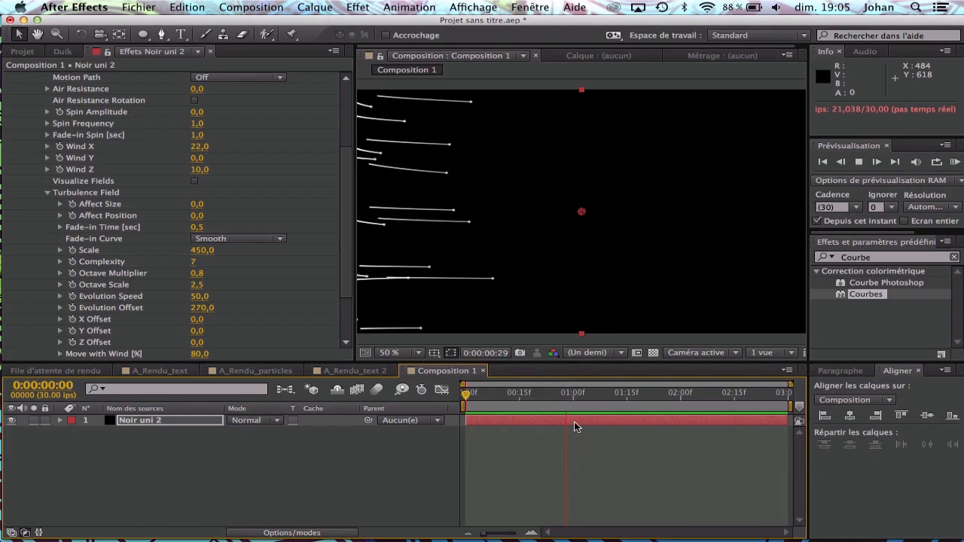
left_click(557, 396)
left_click_drag(557, 397, 642, 410)
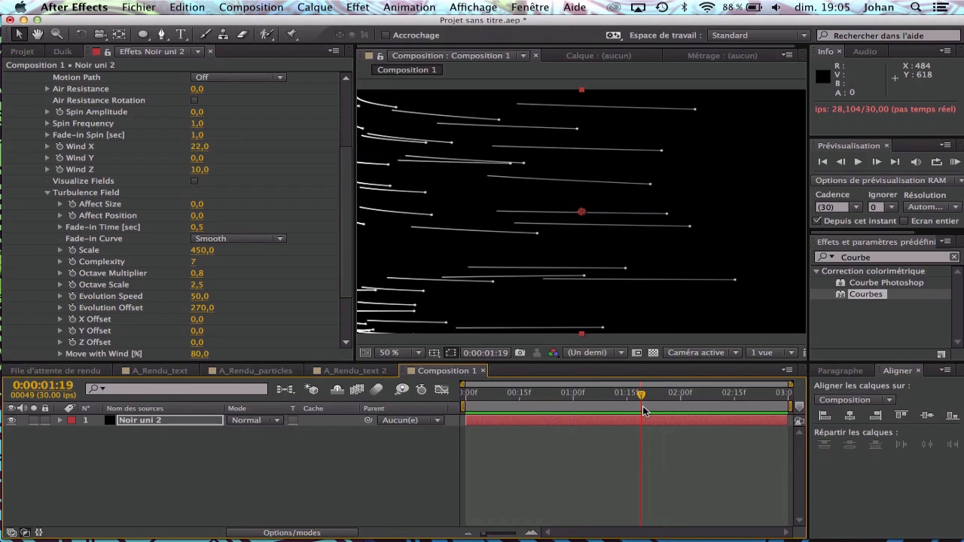